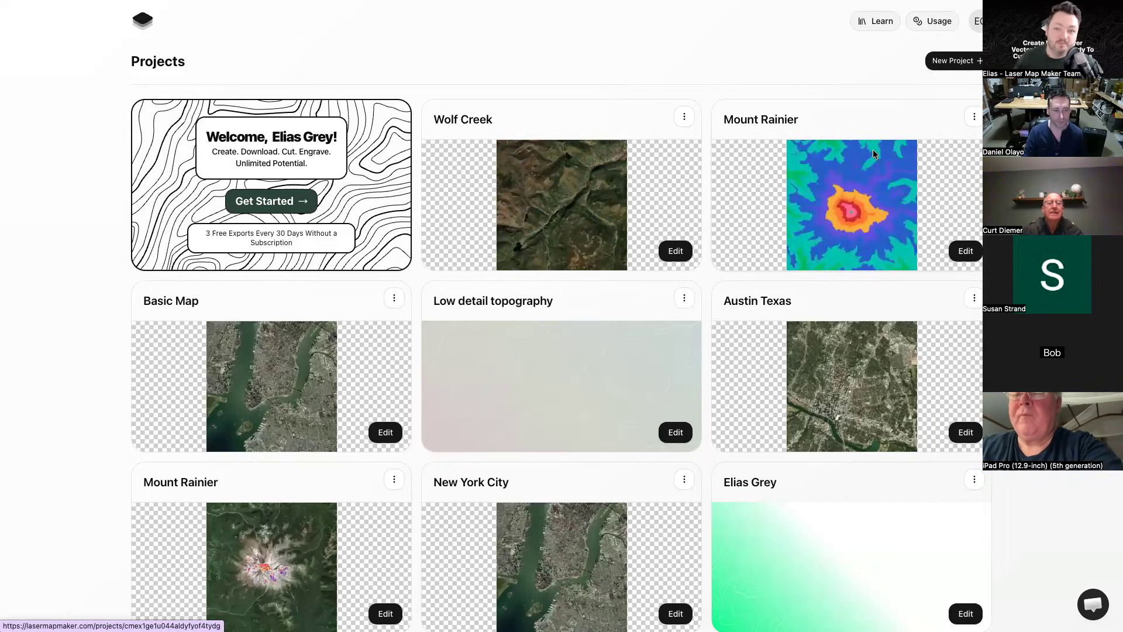
mouse_move(636, 6)
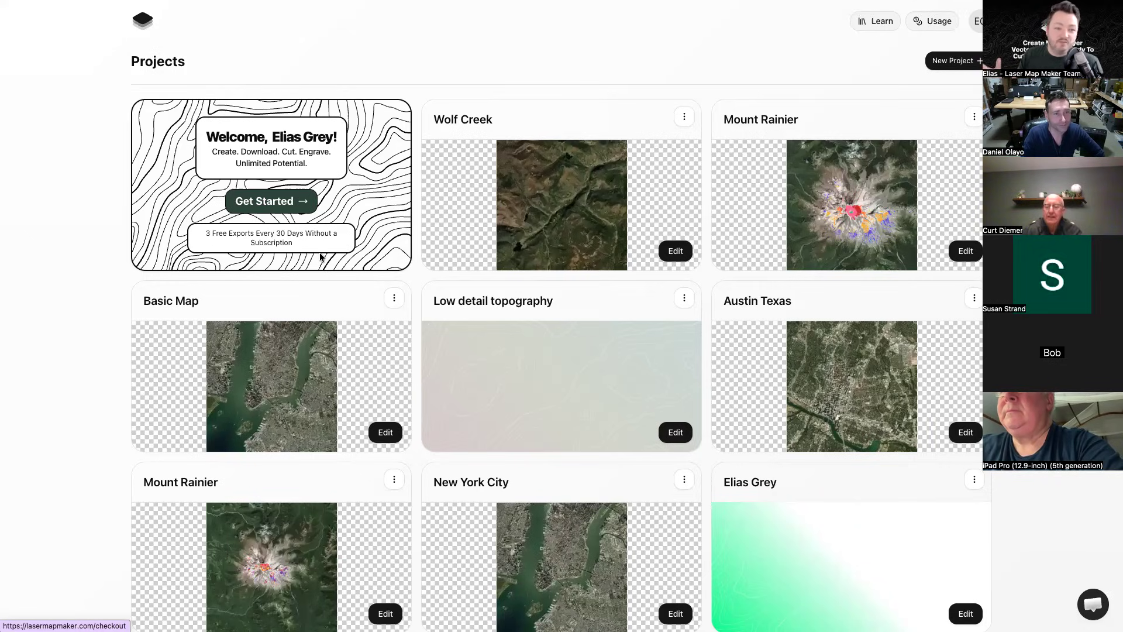
scroll(534, 510, down, 3)
scroll(533, 510, up, 3)
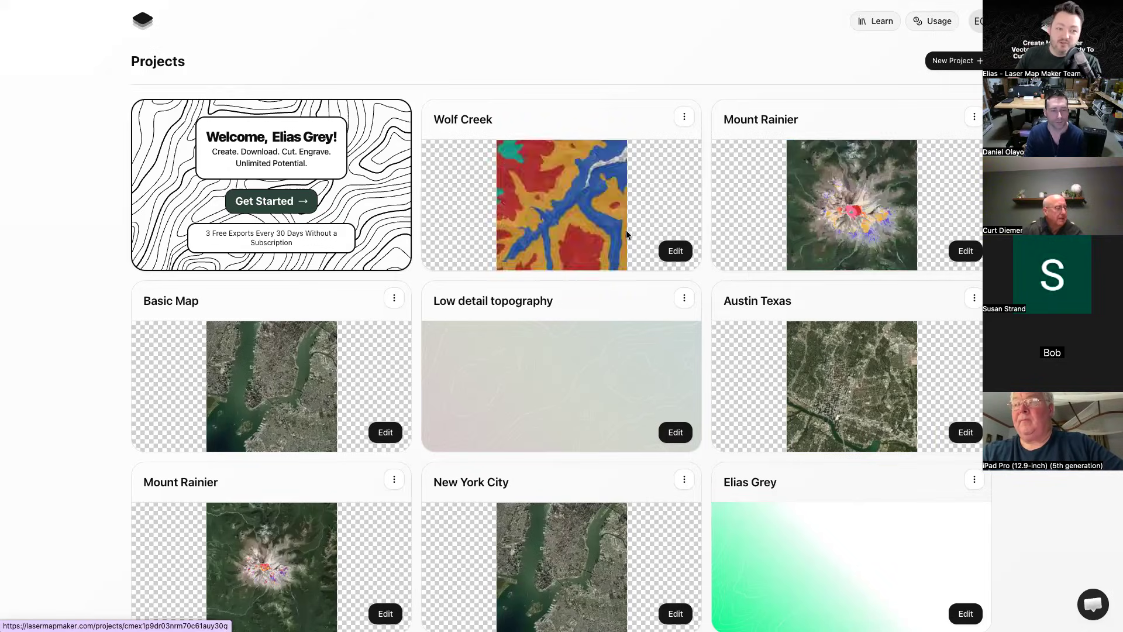
Create a new project named "Astoria, OR" from the Basic City Map template.
click(963, 62)
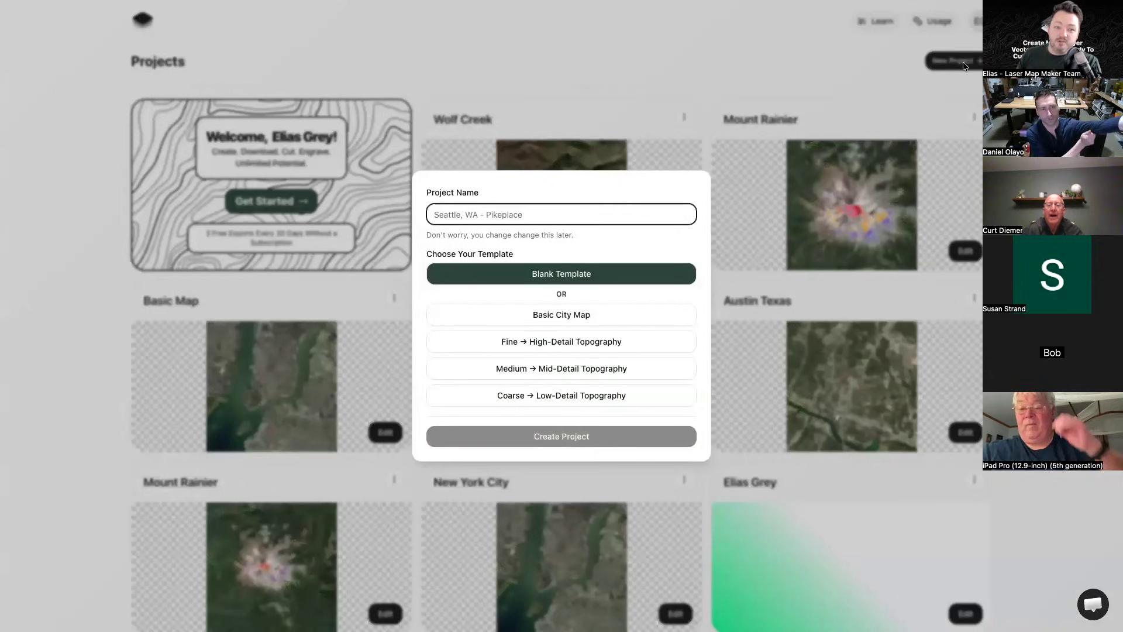
click(635, 215)
text(As)
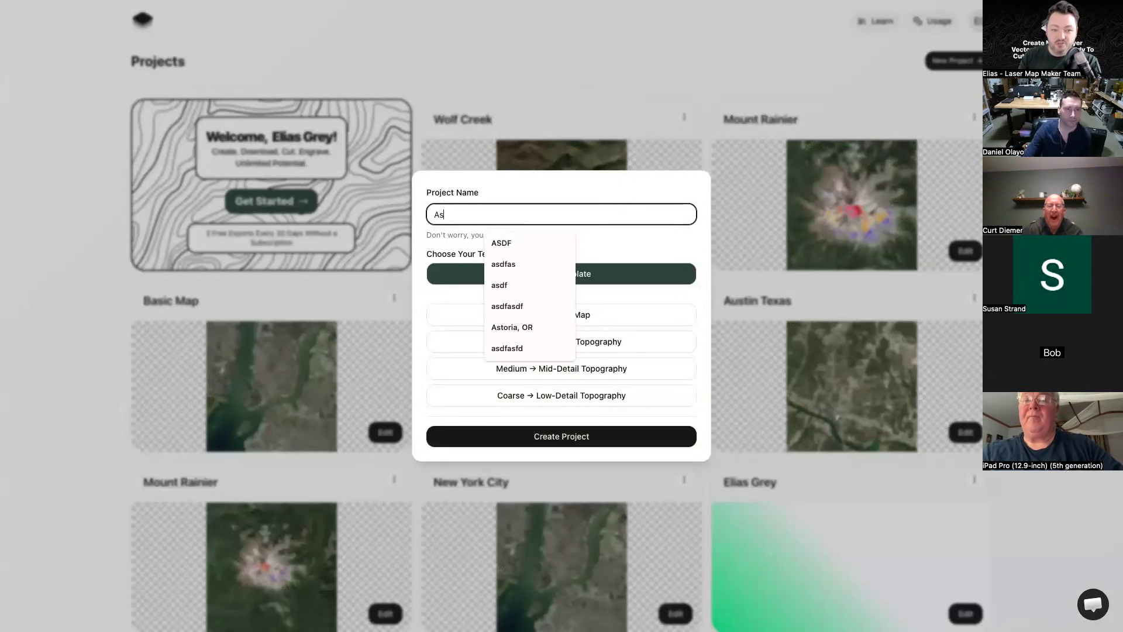
text(tor)
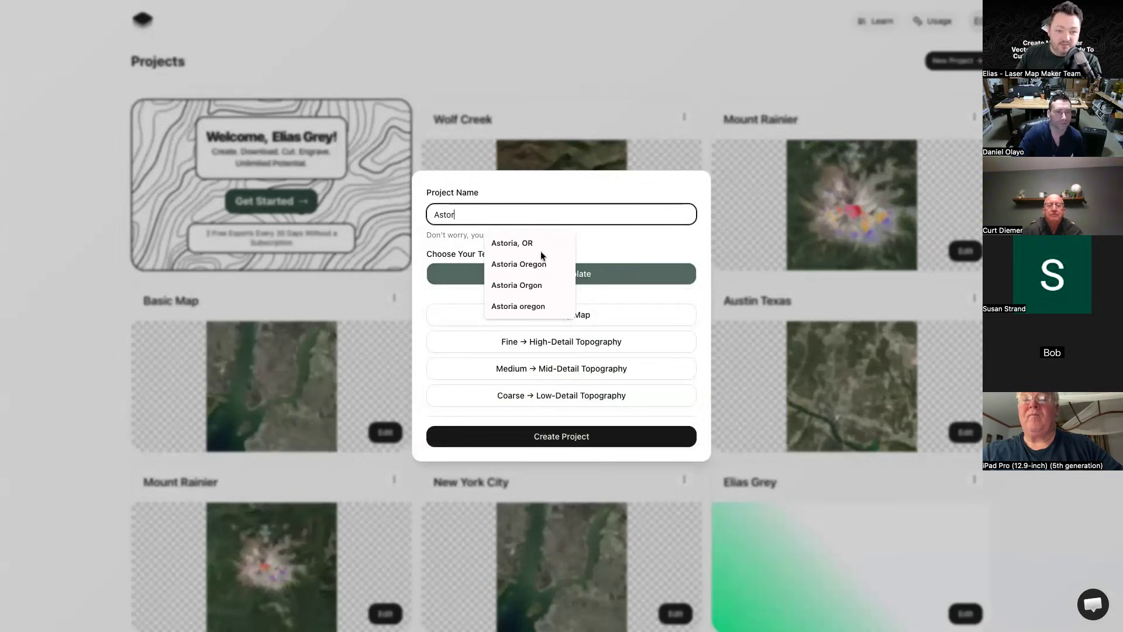
click(518, 242)
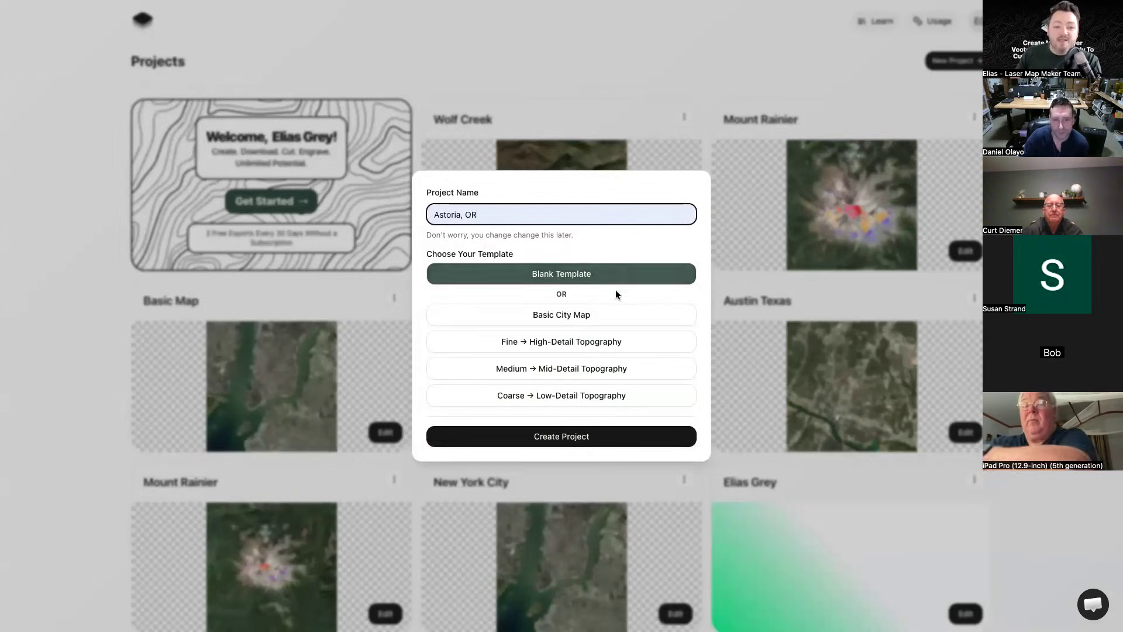
click(586, 319)
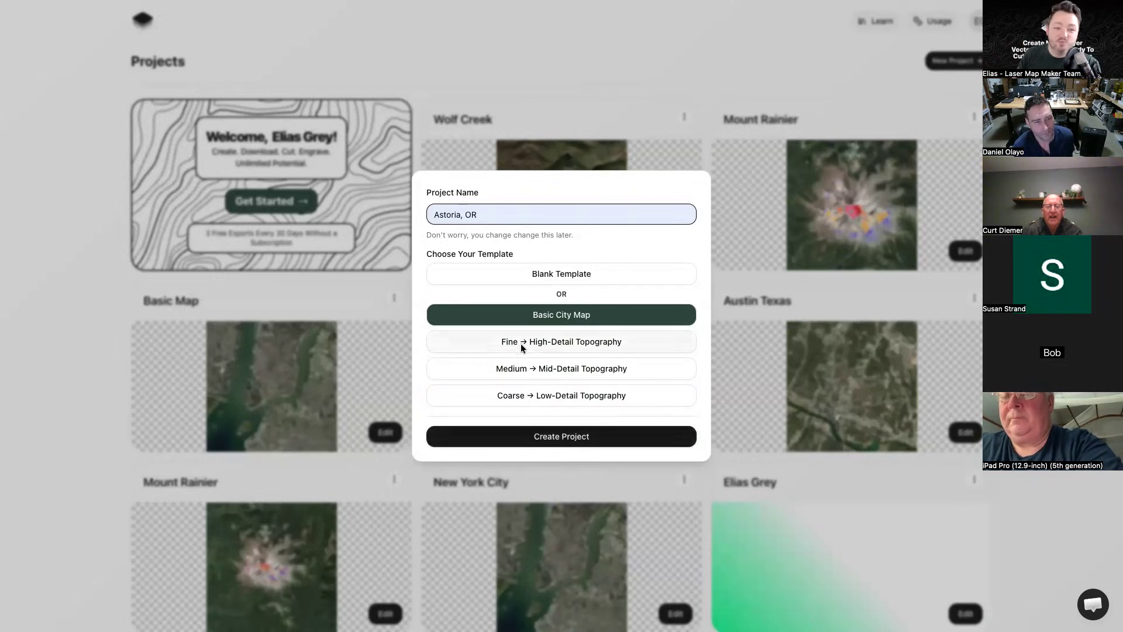
click(567, 434)
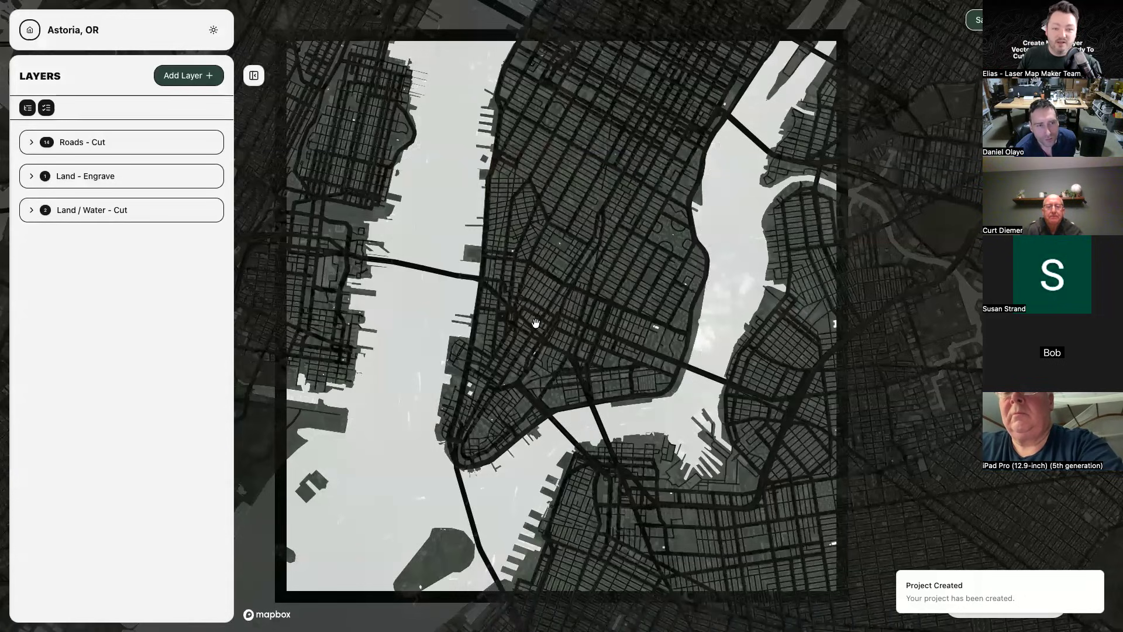
Search the map for "Astoria oregon" and jump to Astoria, Oregon.
scroll(528, 306, down, 2)
scroll(528, 305, down, 5)
scroll(527, 305, up, 4)
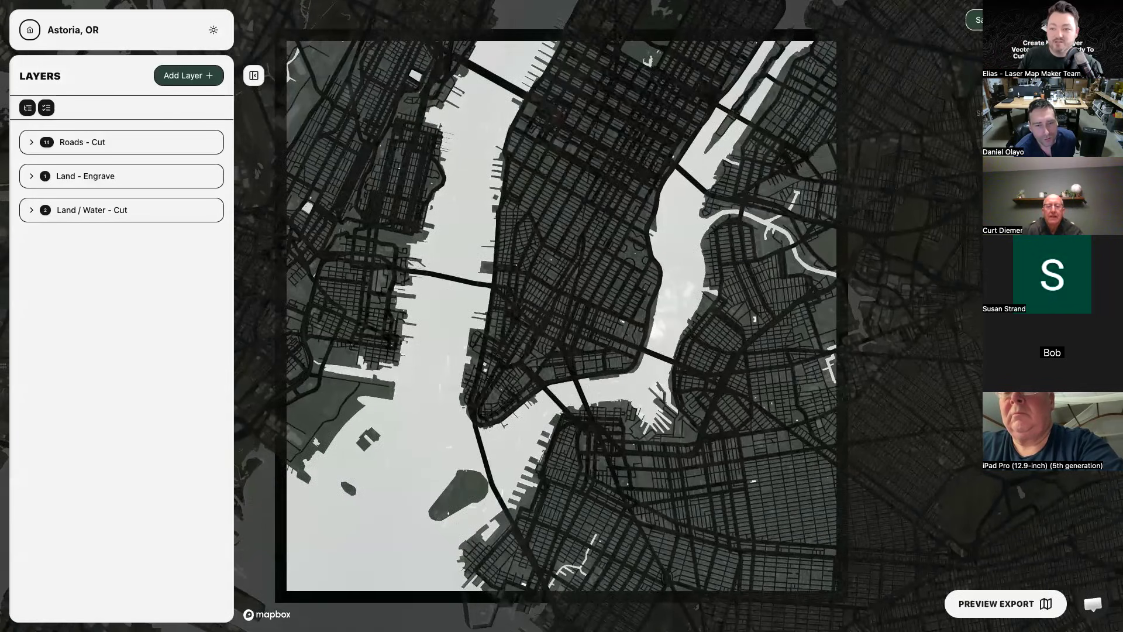
click(1099, 114)
text(Astoi)
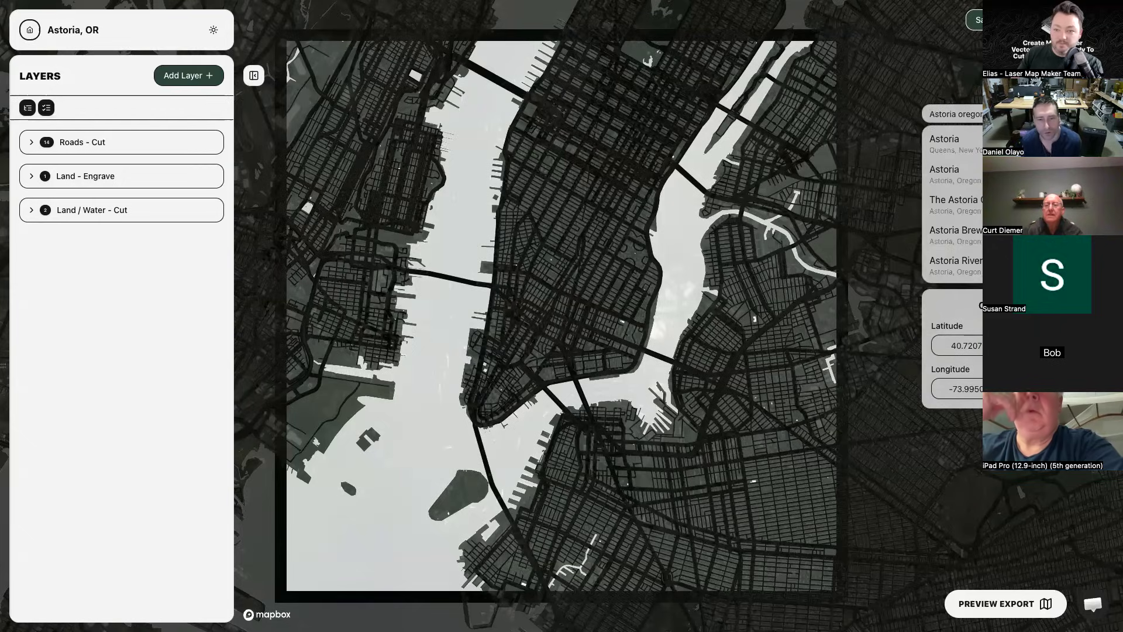
click(978, 139)
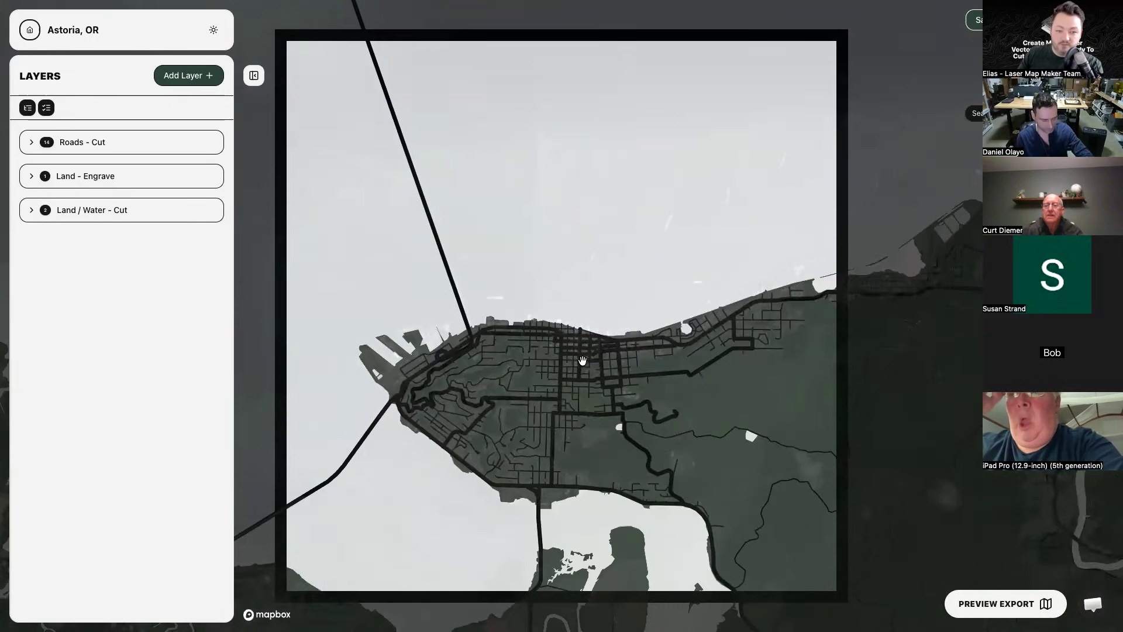
Frame the Astoria peninsula inside the square crop, with the bridges and the southern bay included.
drag(582, 361, 597, 296)
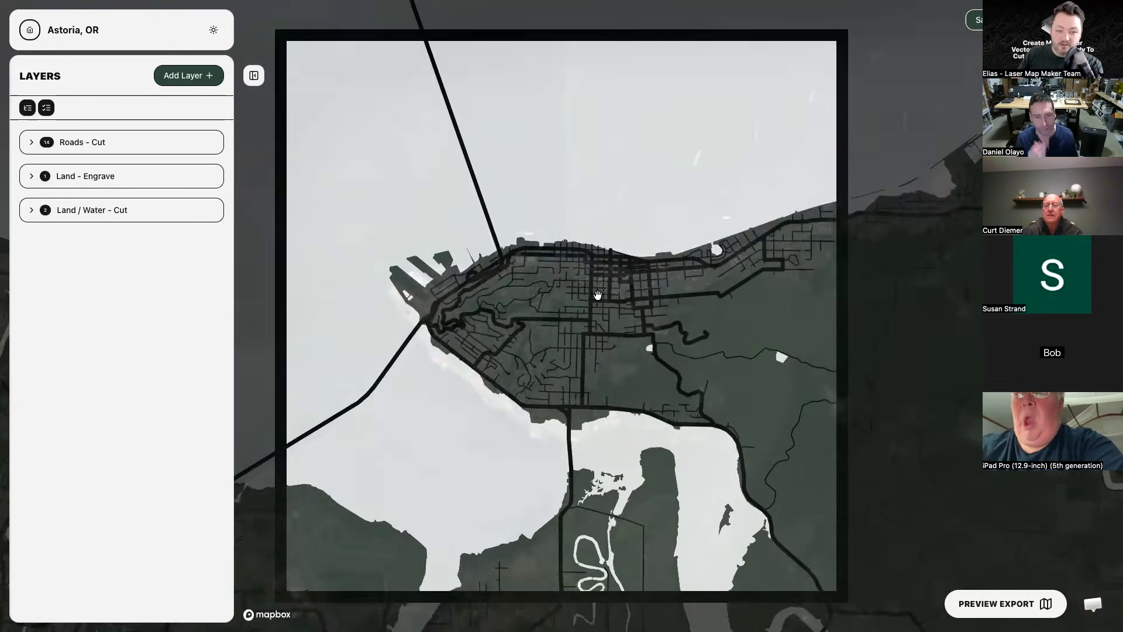
scroll(538, 301, up, 3)
scroll(571, 295, up, 2)
scroll(571, 295, down, 2)
scroll(571, 295, up, 1)
drag(571, 292, 569, 312)
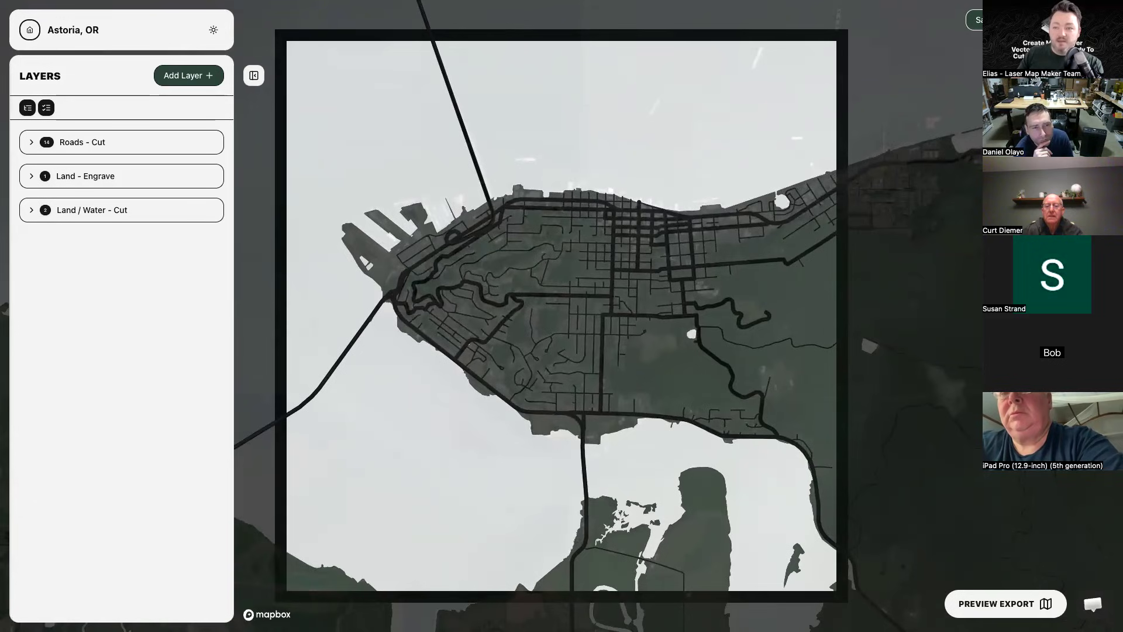
Fade the map layers to check the framing against the satellite imagery, and restore the layers to full opacity.
drag(1014, 124, 1060, 124)
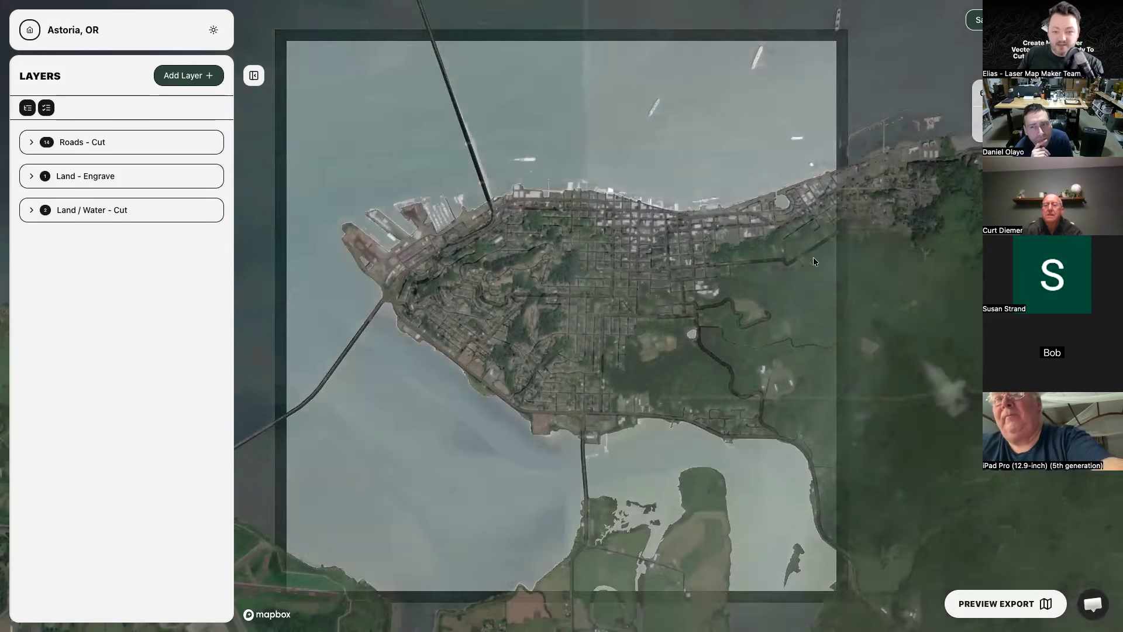
mouse_move(696, 265)
mouse_down()
mouse_move(664, 265)
mouse_move(697, 270)
mouse_up()
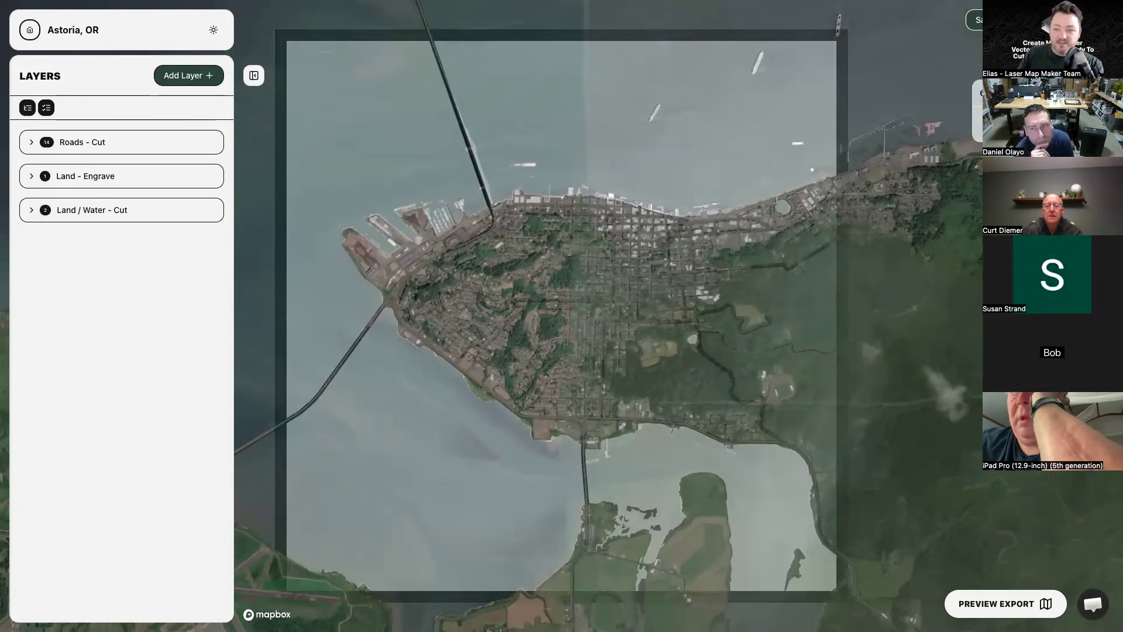
click(1102, 110)
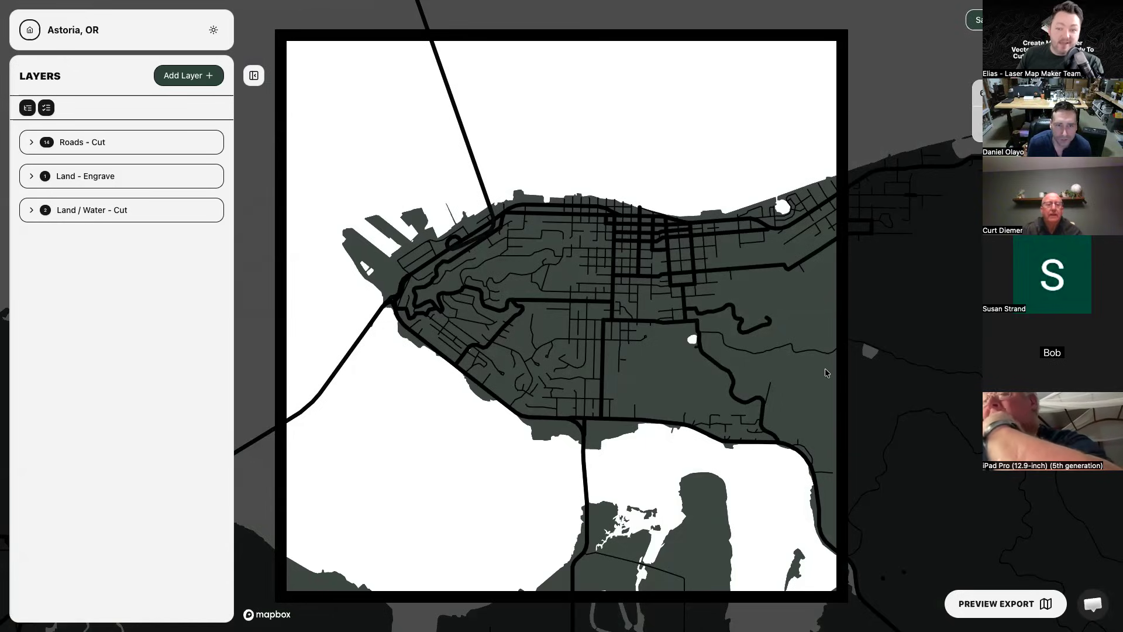
Open the export preview and review each layer's vectorize, vector strategy and output format settings.
click(1006, 600)
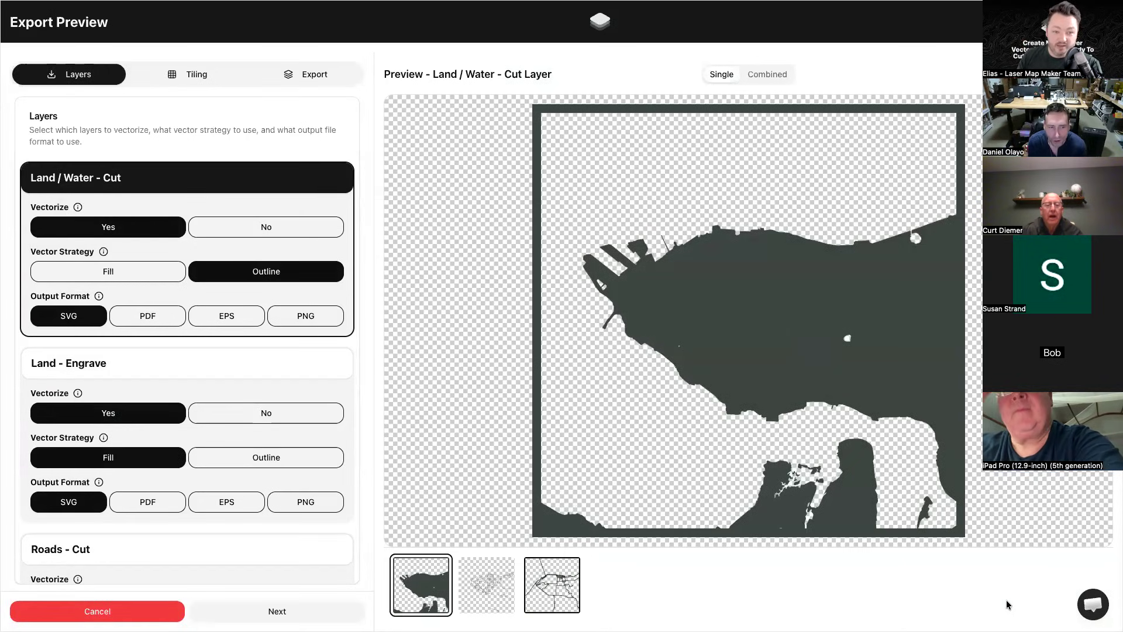
scroll(222, 241, down, 3)
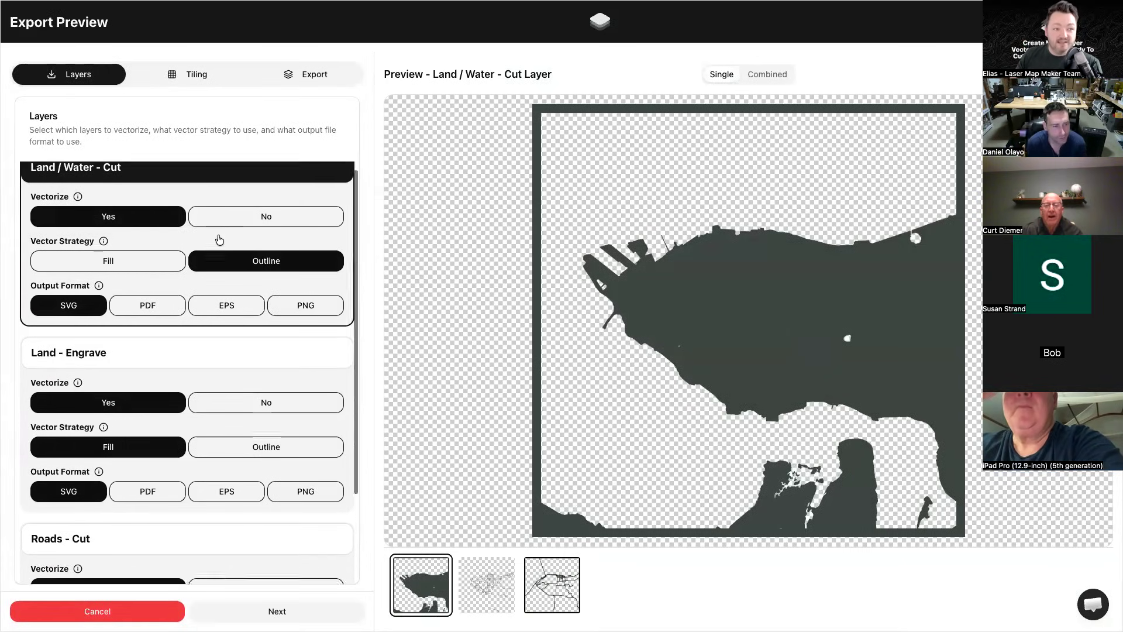
scroll(247, 427, up, 3)
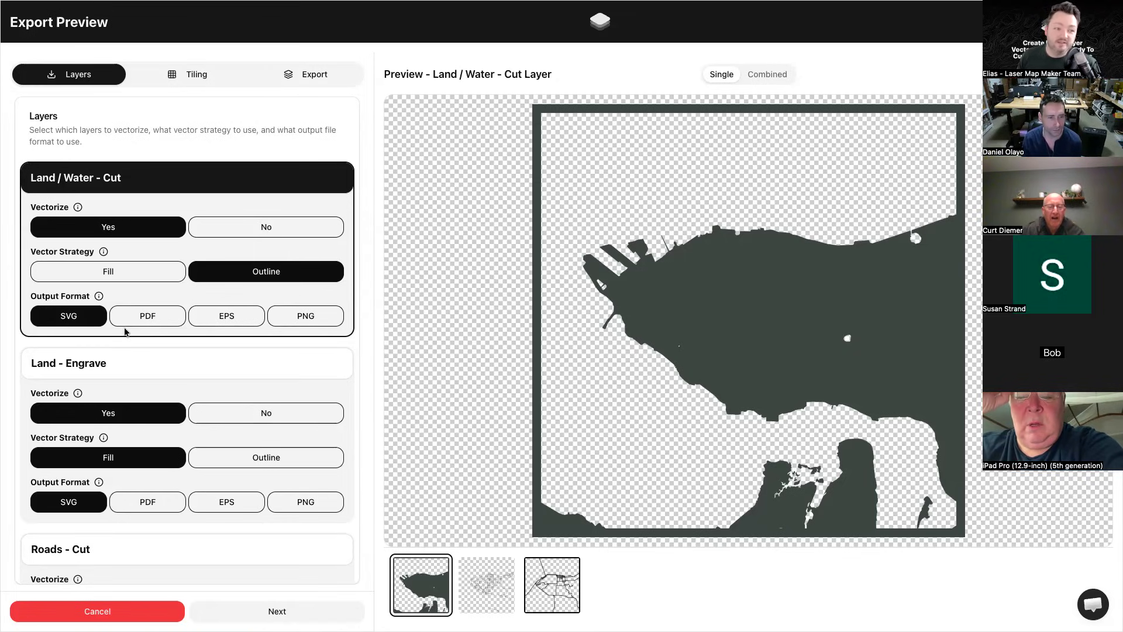
Compare the single-layer previews of the Land / Water - Cut, Land - Engrave and Roads - Cut layers.
click(475, 586)
click(552, 596)
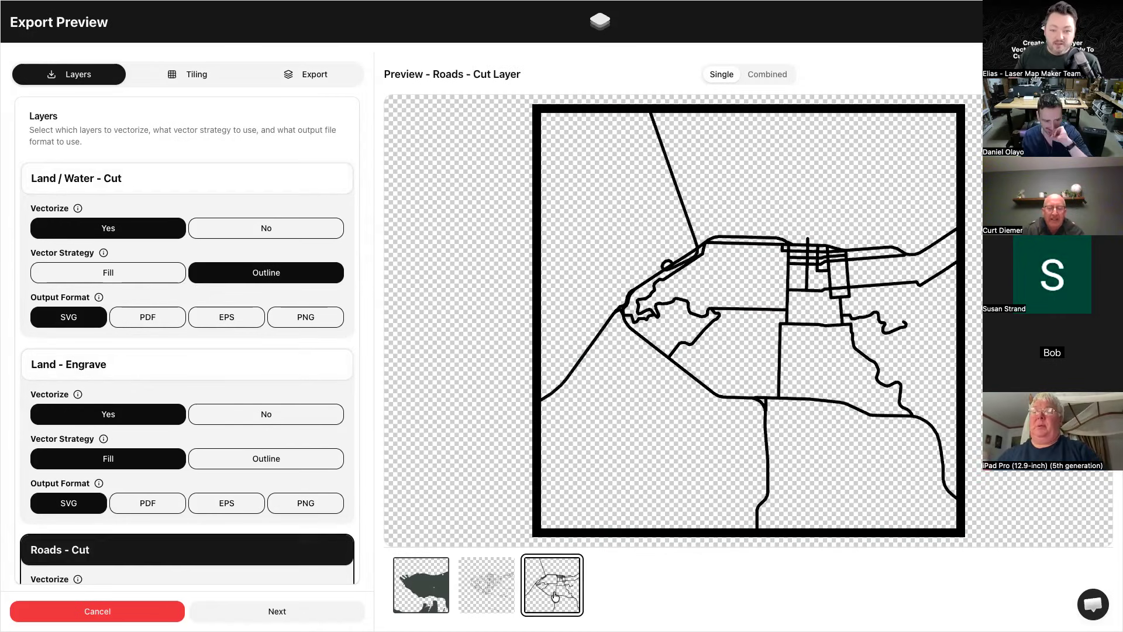
click(511, 592)
click(430, 597)
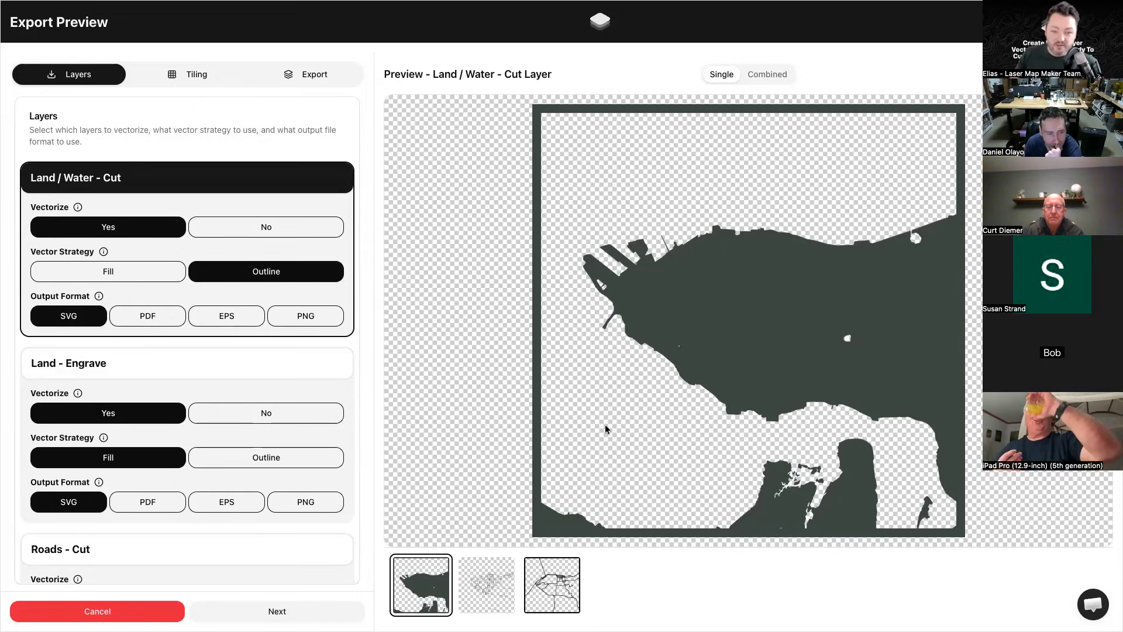
click(482, 589)
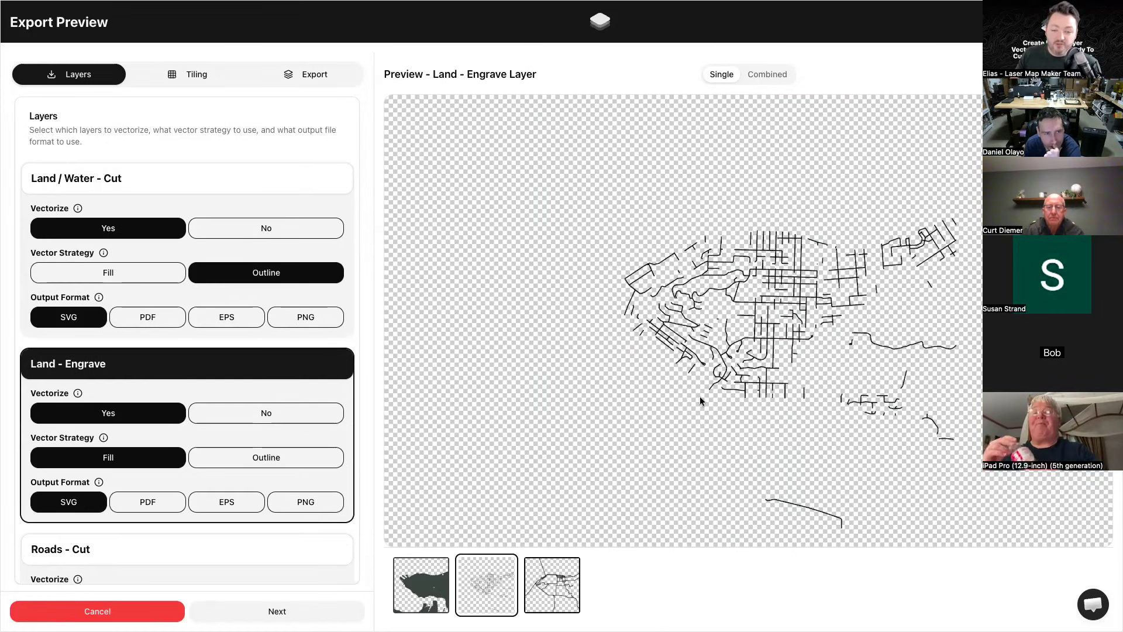
click(443, 577)
click(487, 597)
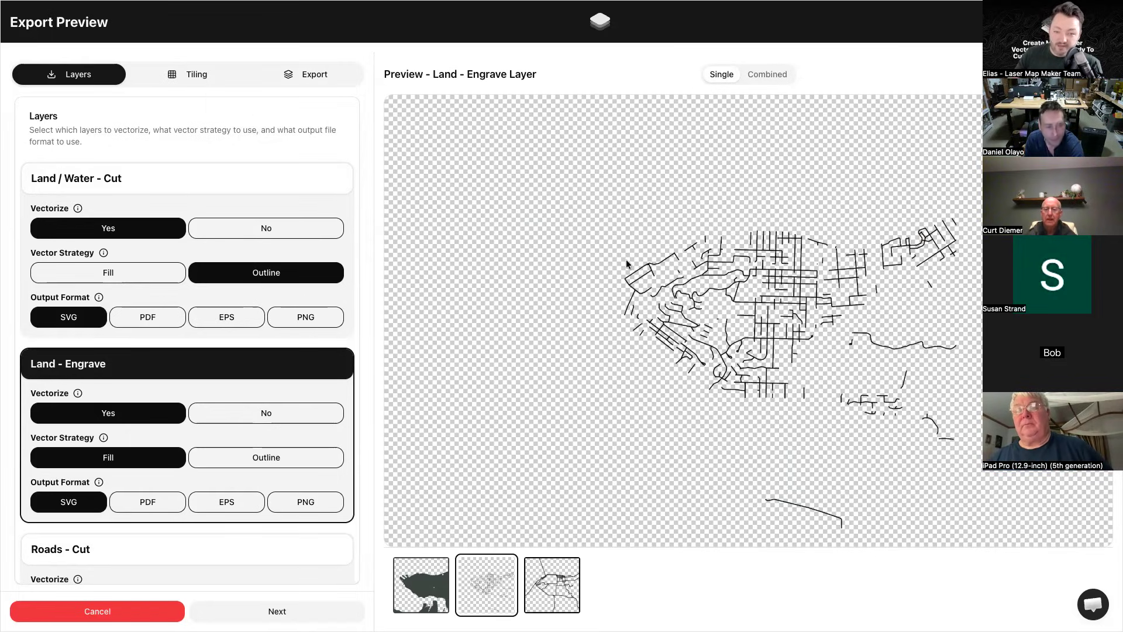
click(427, 580)
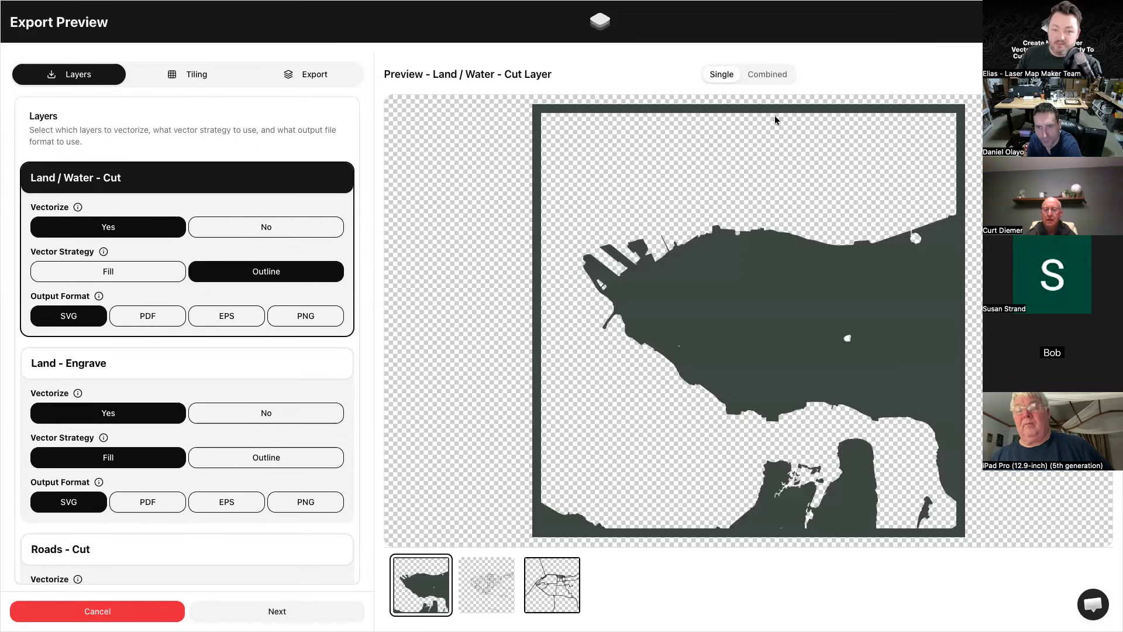
click(565, 594)
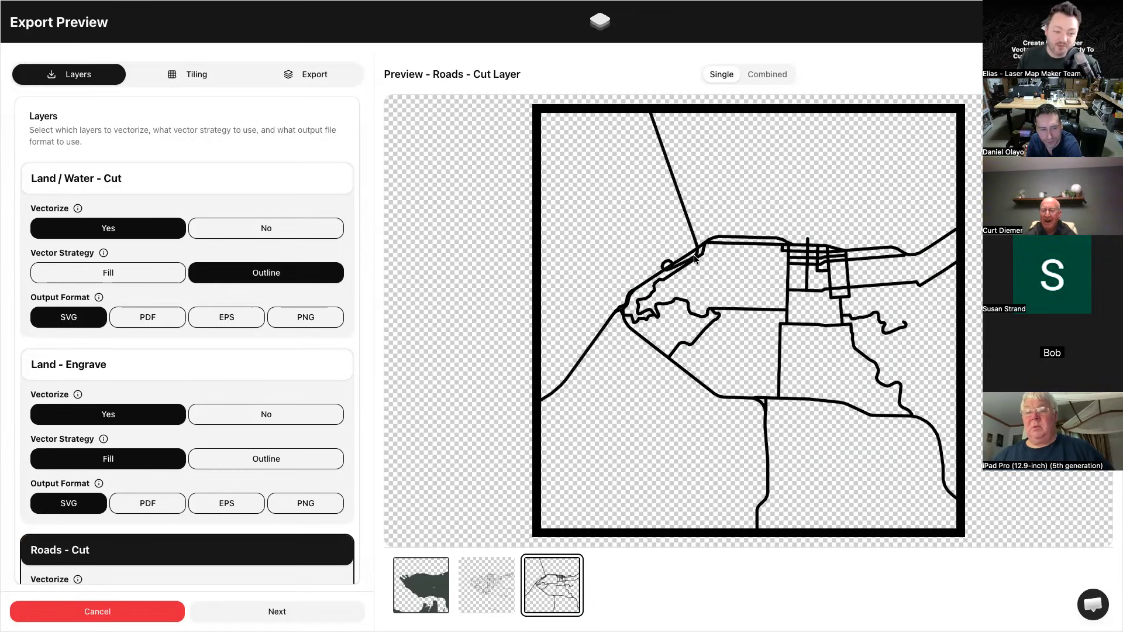
Enable tiling to preview the map divided into tiles, and disable it again.
click(277, 611)
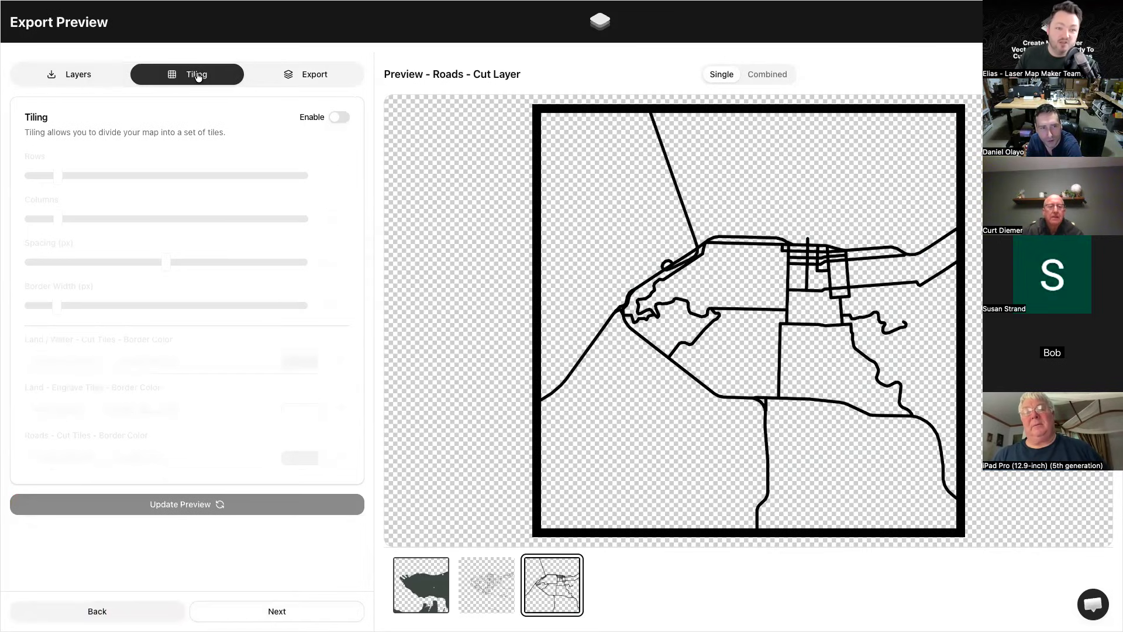
click(338, 118)
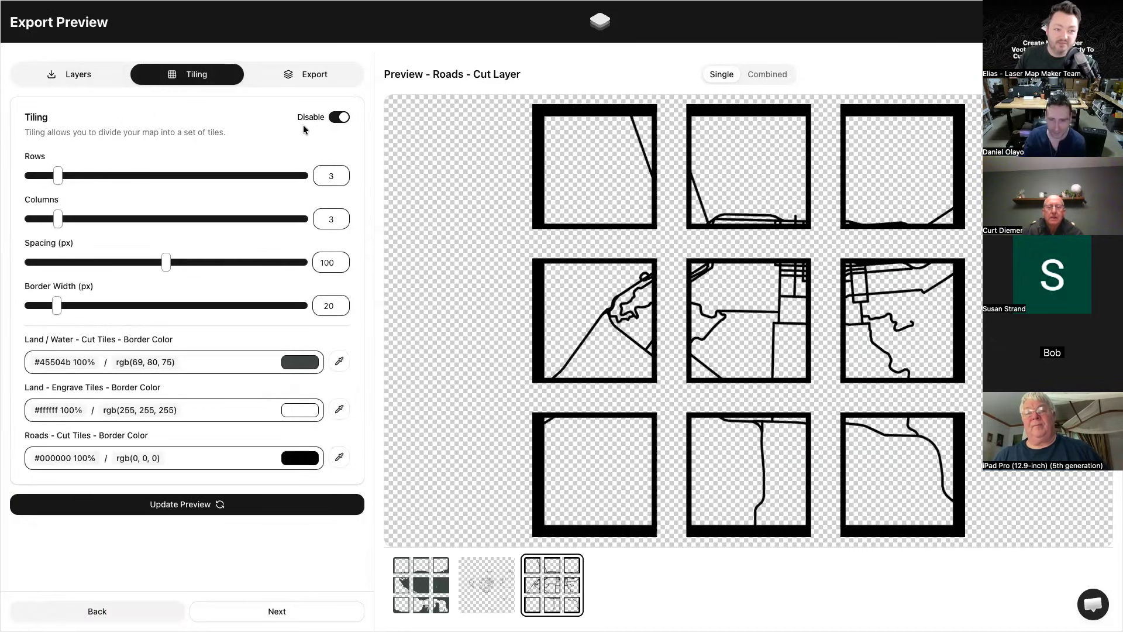
click(336, 118)
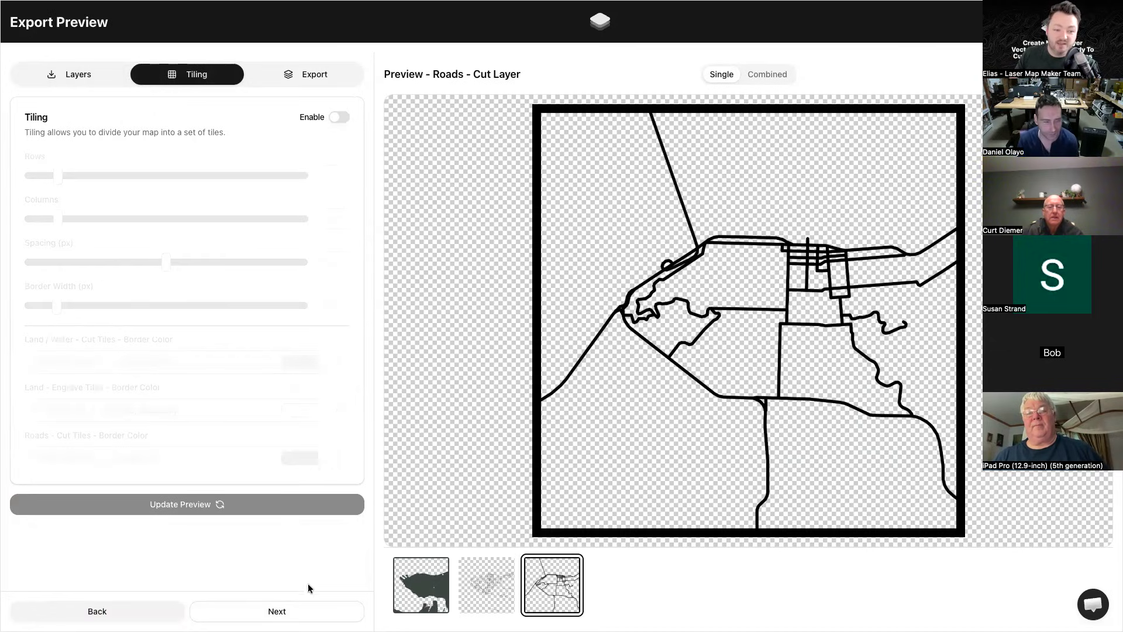
Export the Roads - Cut, Land - Engrave and Land / Water - Cut layers as SVG, confirming that layers and options are reviewed.
click(308, 612)
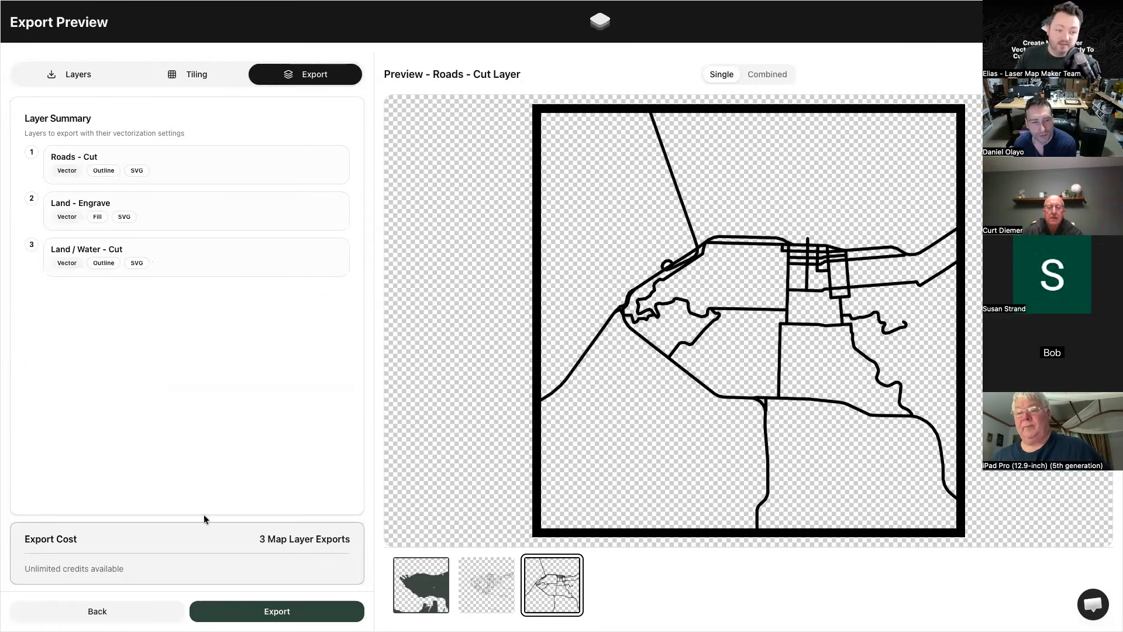
click(301, 614)
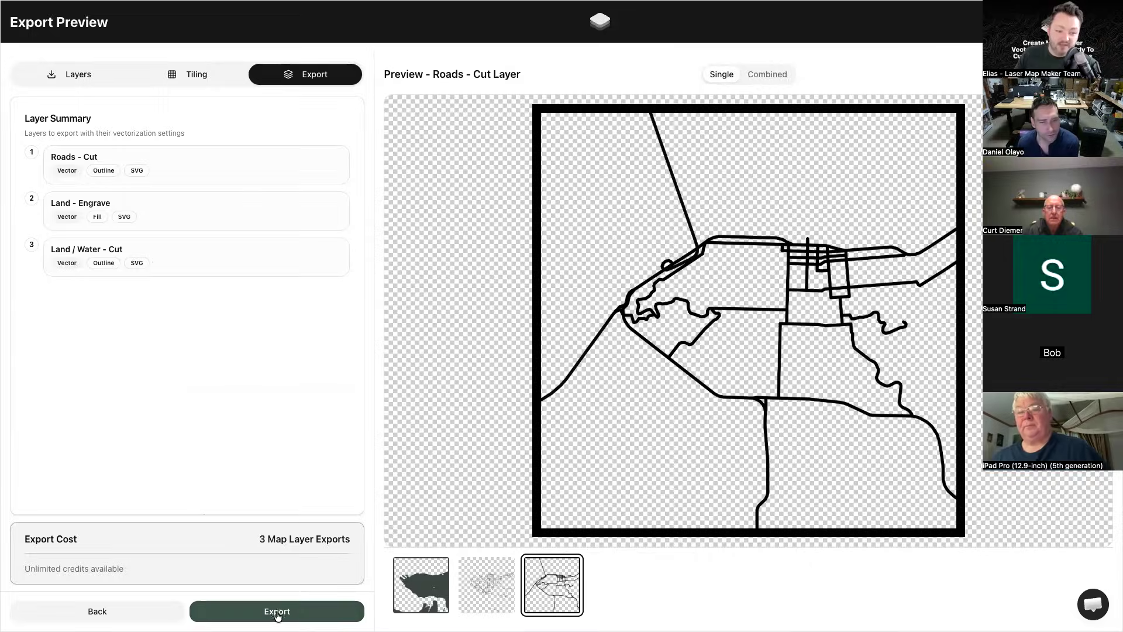
click(278, 612)
click(484, 325)
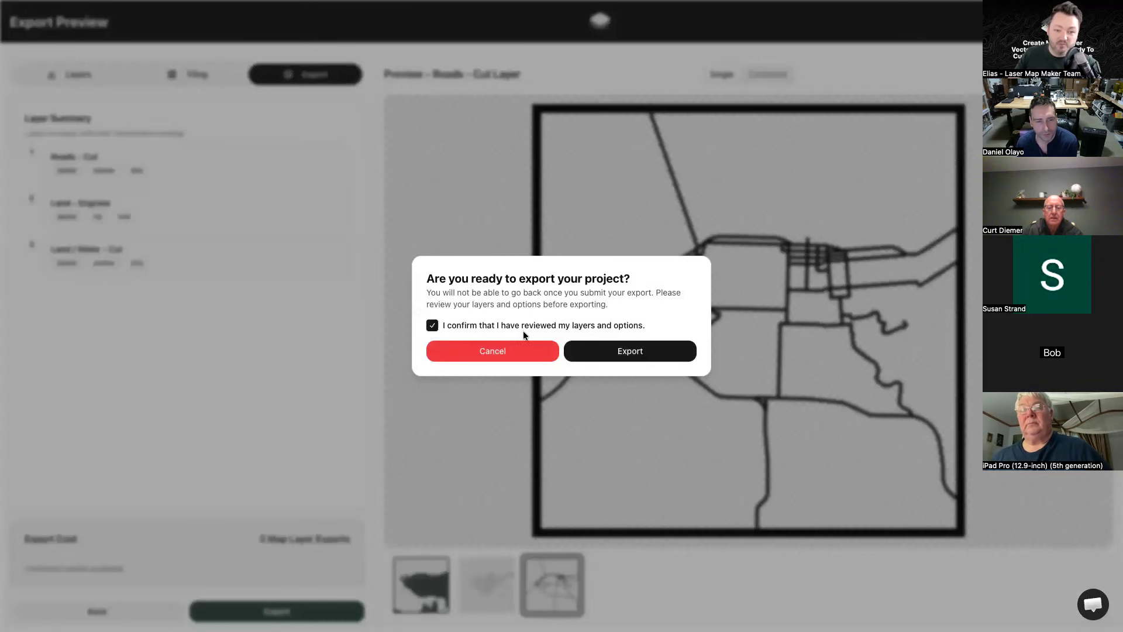
click(629, 351)
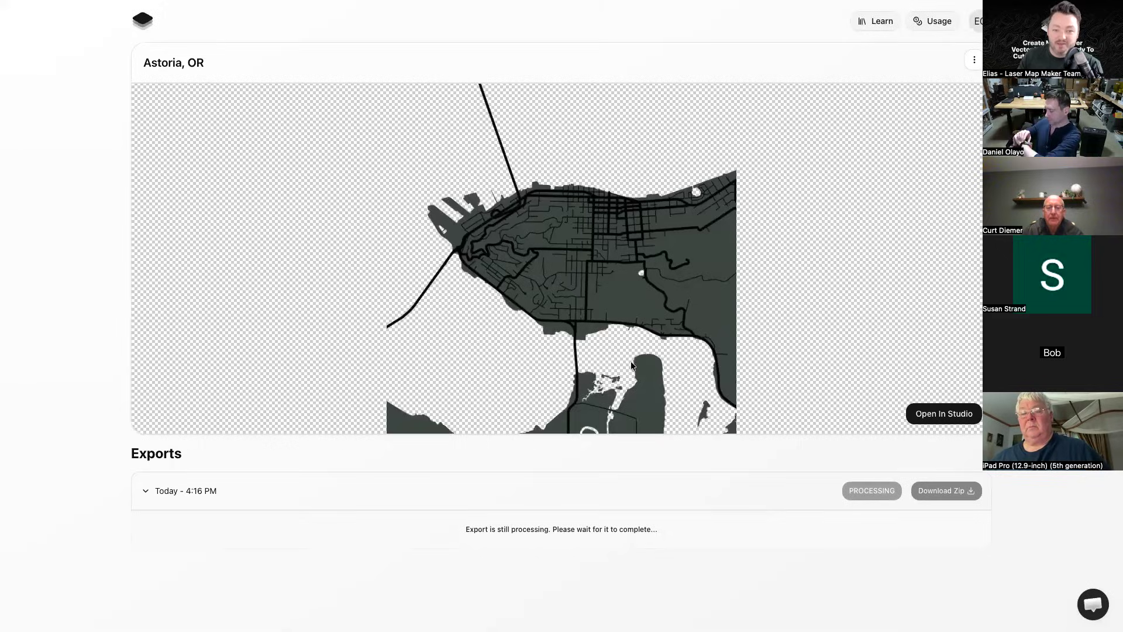
scroll(678, 542, down, 2)
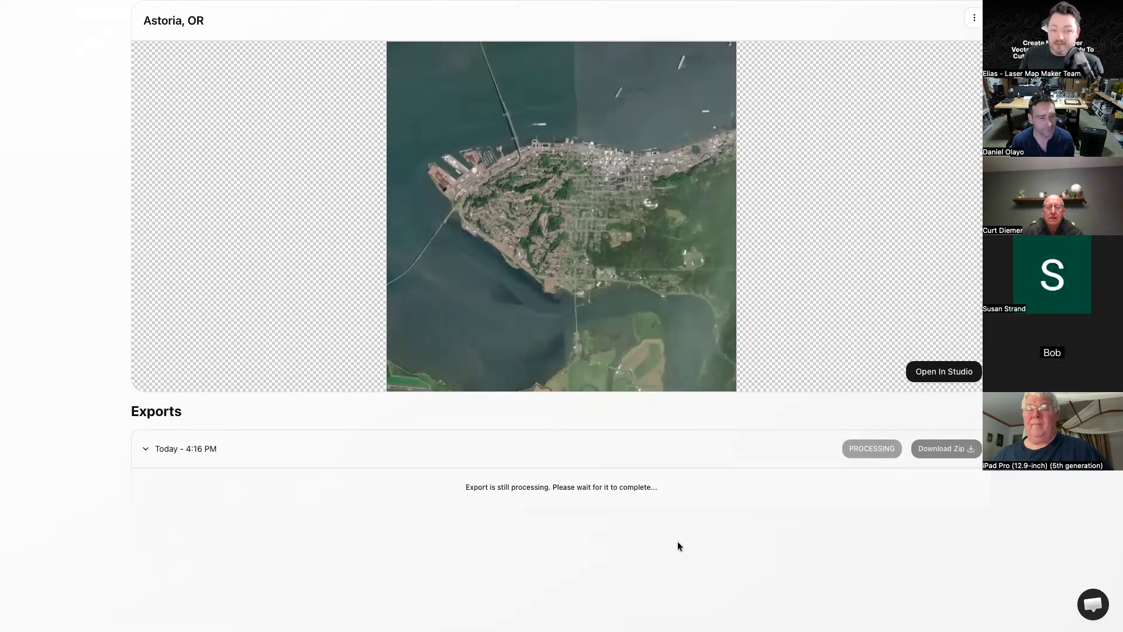
scroll(677, 541, up, 1)
scroll(677, 541, down, 1)
scroll(678, 542, up, 1)
scroll(677, 542, down, 1)
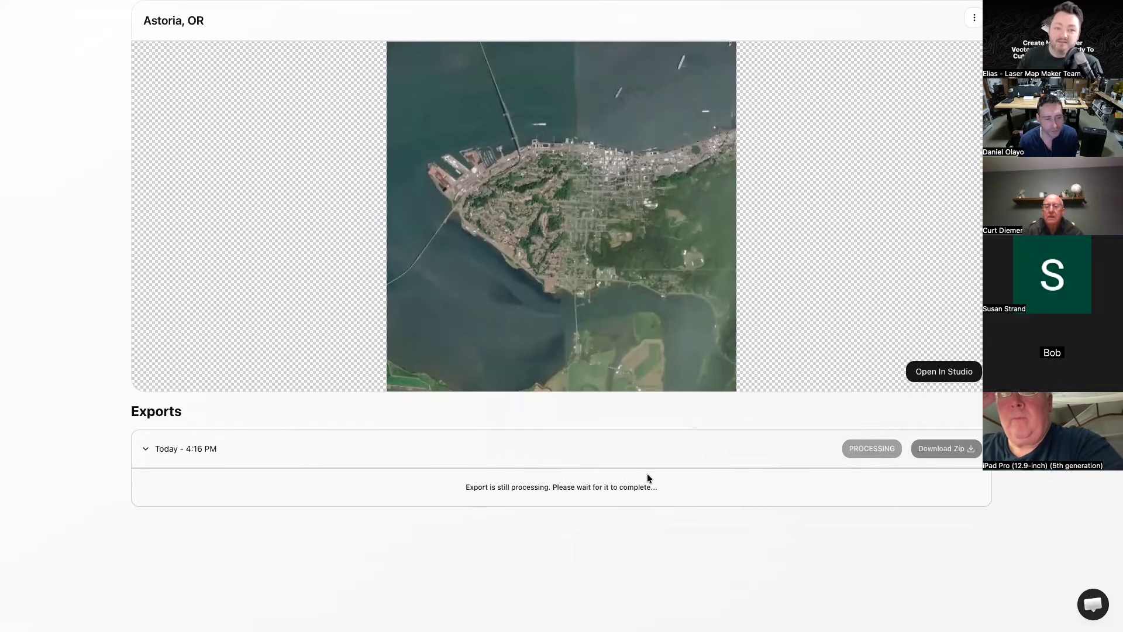
scroll(647, 473, up, 1)
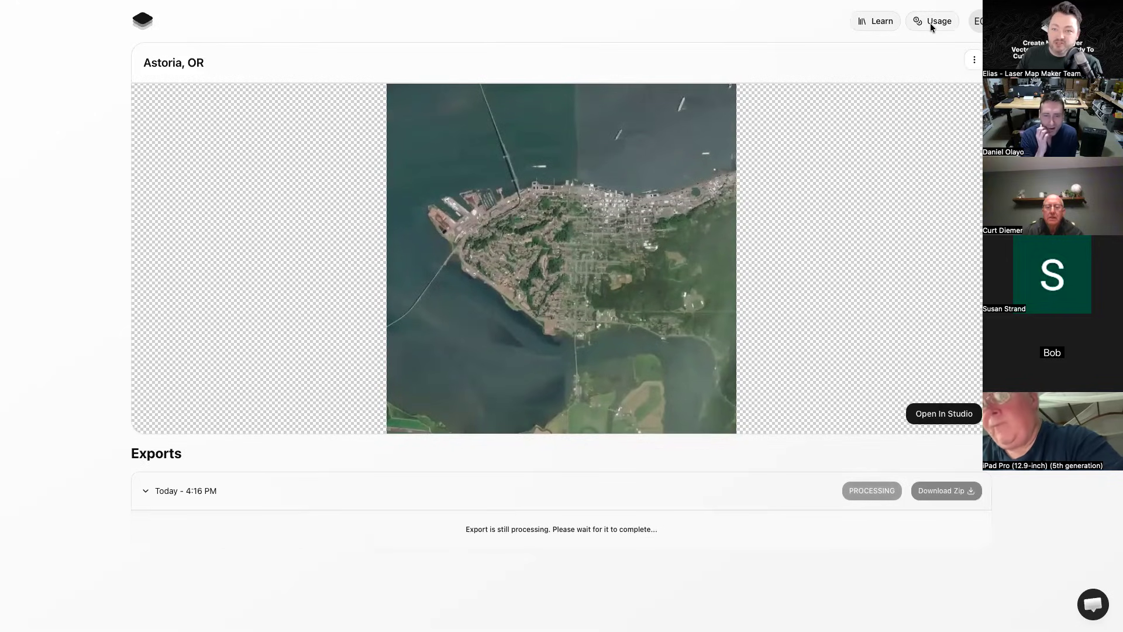
Check the map layer export usage and review the finished roads, land-engrave and land-water exports.
click(930, 23)
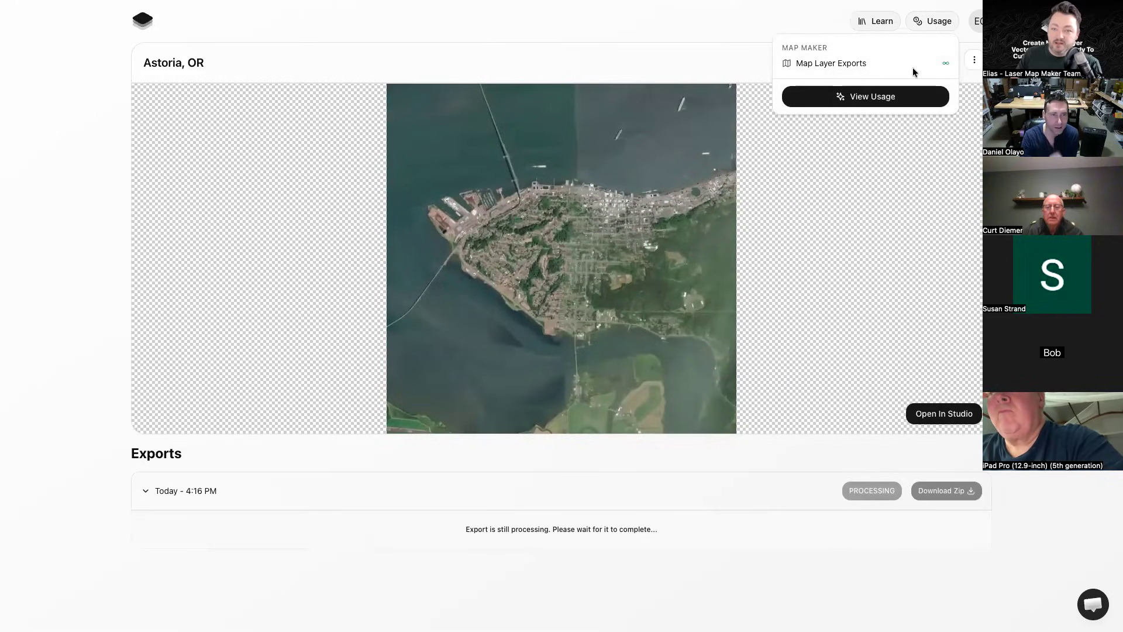
click(936, 24)
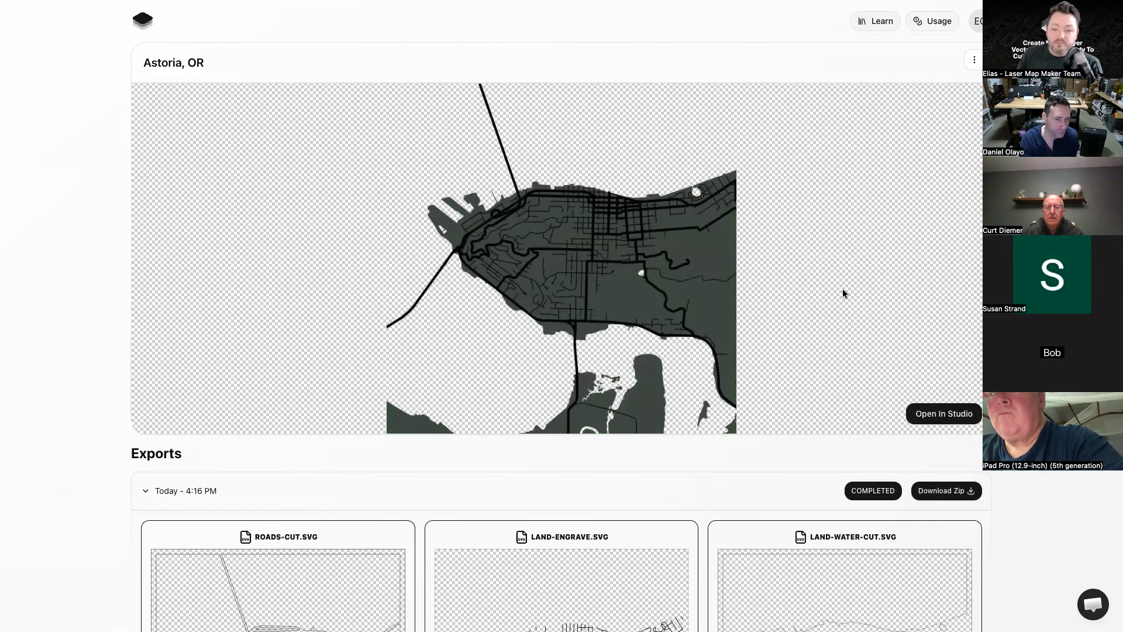
scroll(747, 455, down, 3)
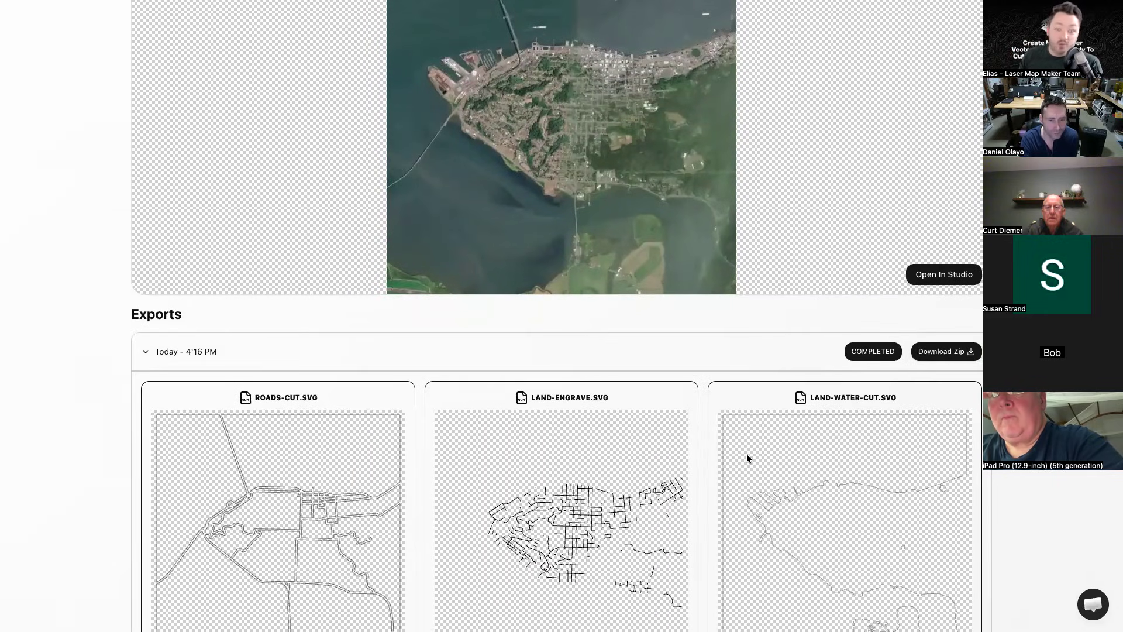
scroll(747, 454, down, 4)
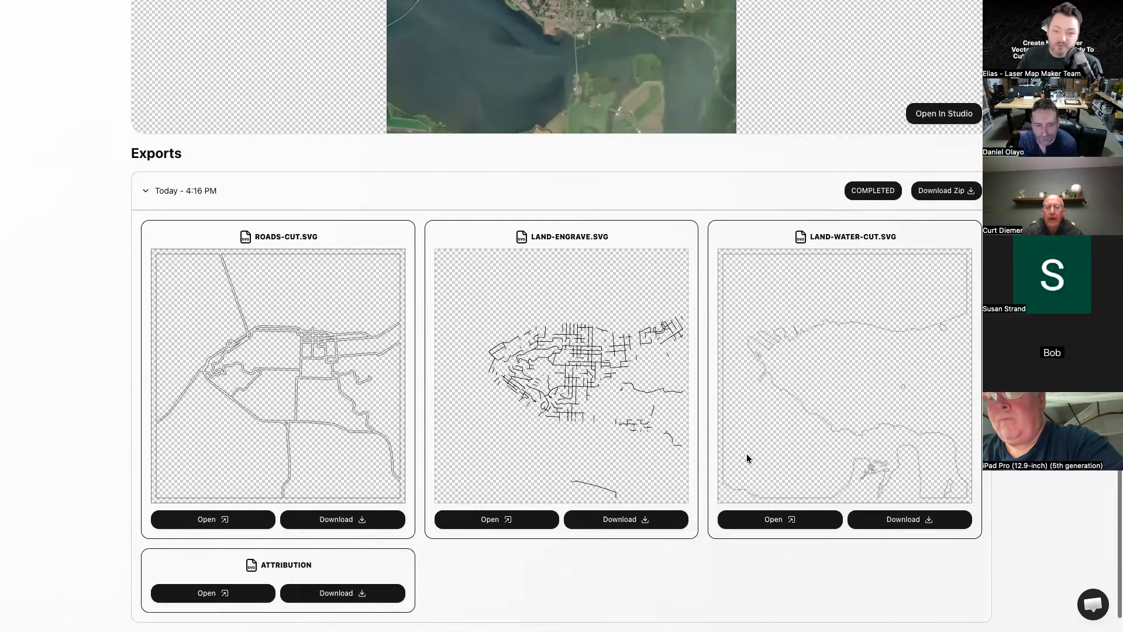
scroll(871, 198, up, 1)
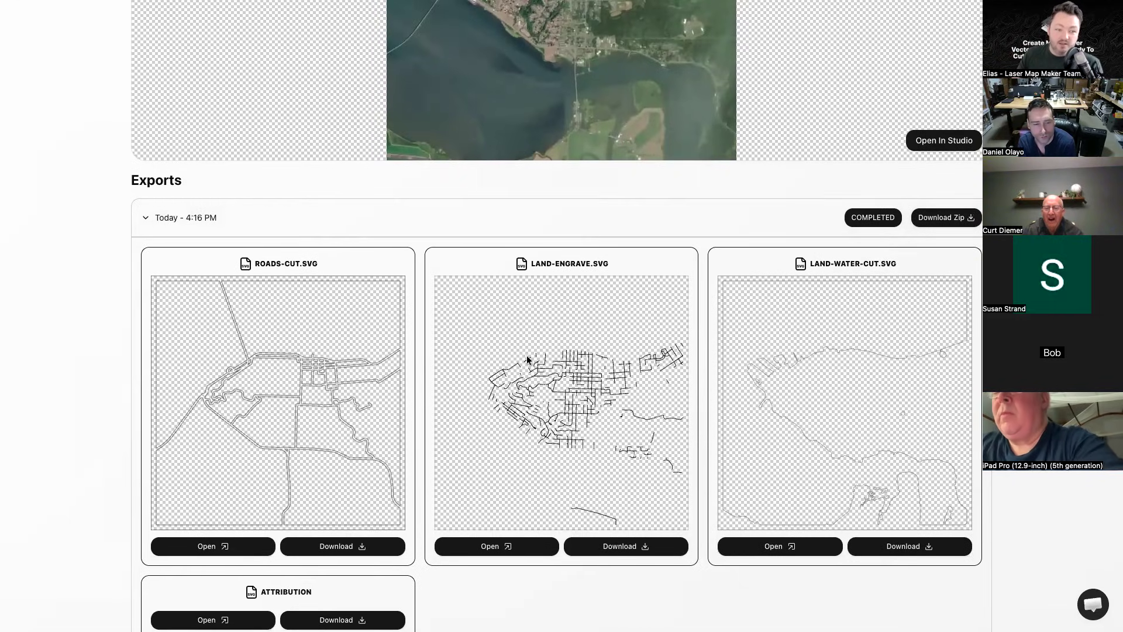
scroll(526, 356, down, 1)
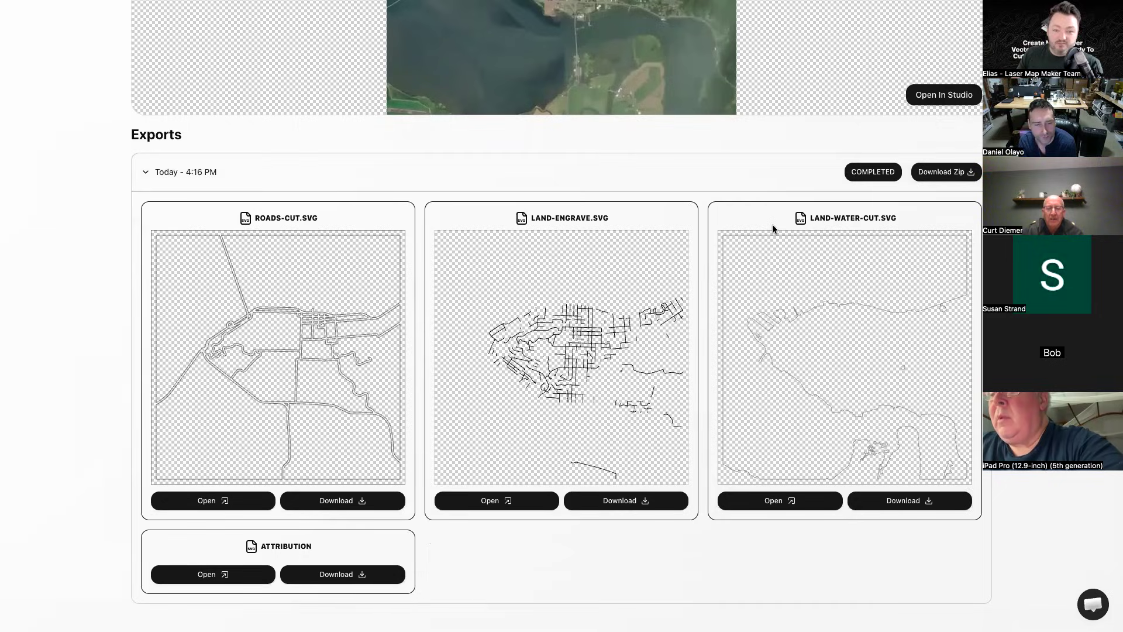
scroll(492, 474, down, 1)
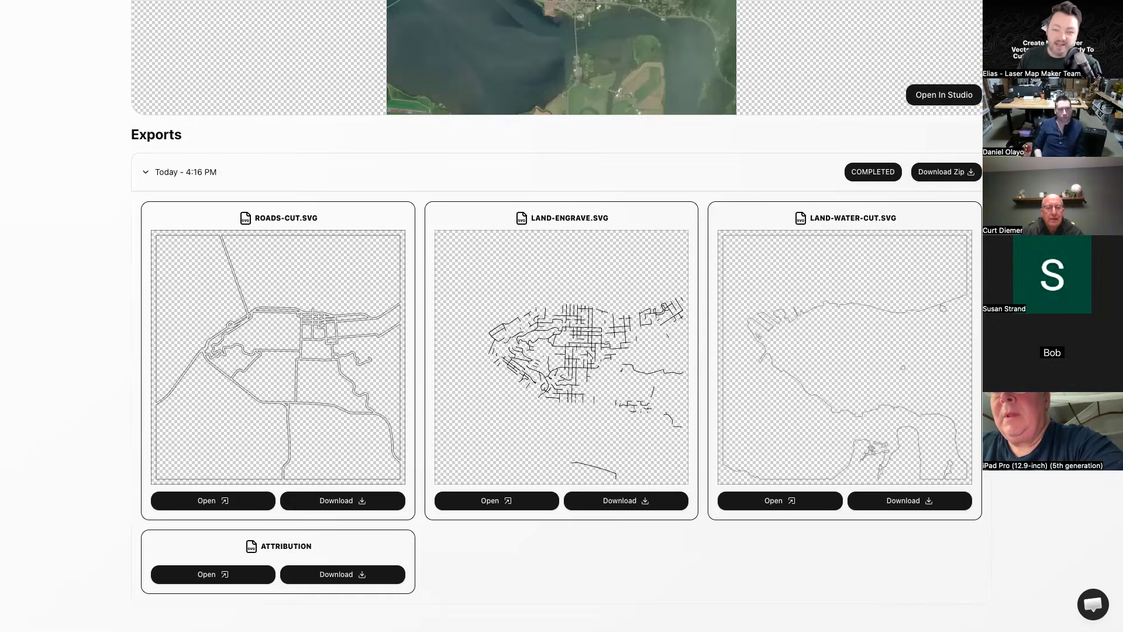
Open the output version of ROADS-CUT.SVG to inspect its outlines, and return to the map's exports page.
click(968, 174)
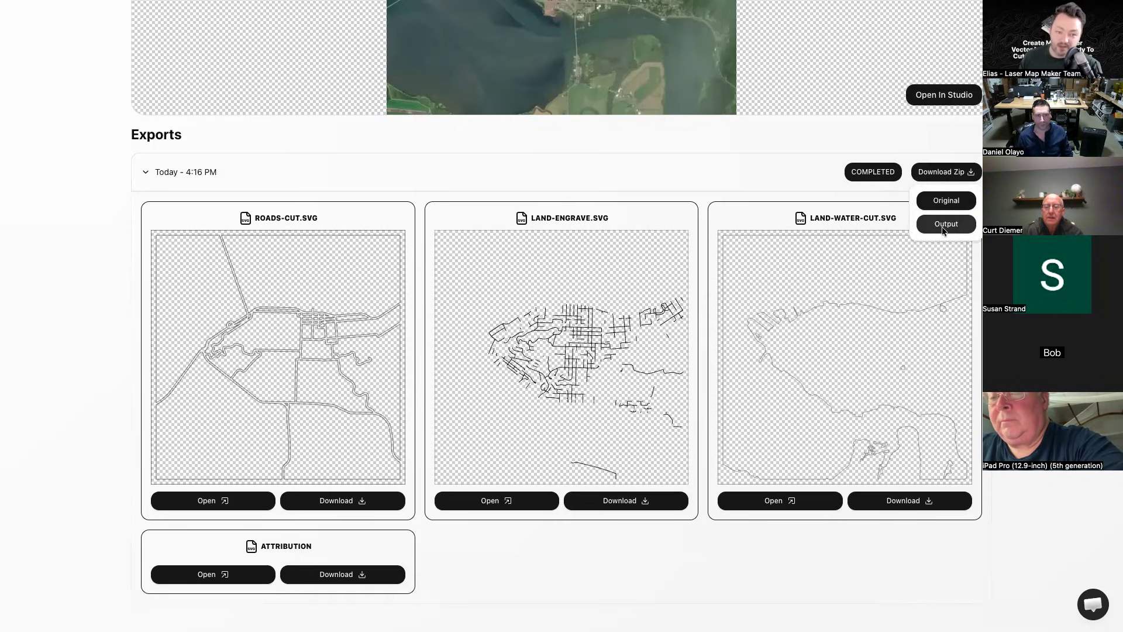
click(227, 503)
click(227, 503)
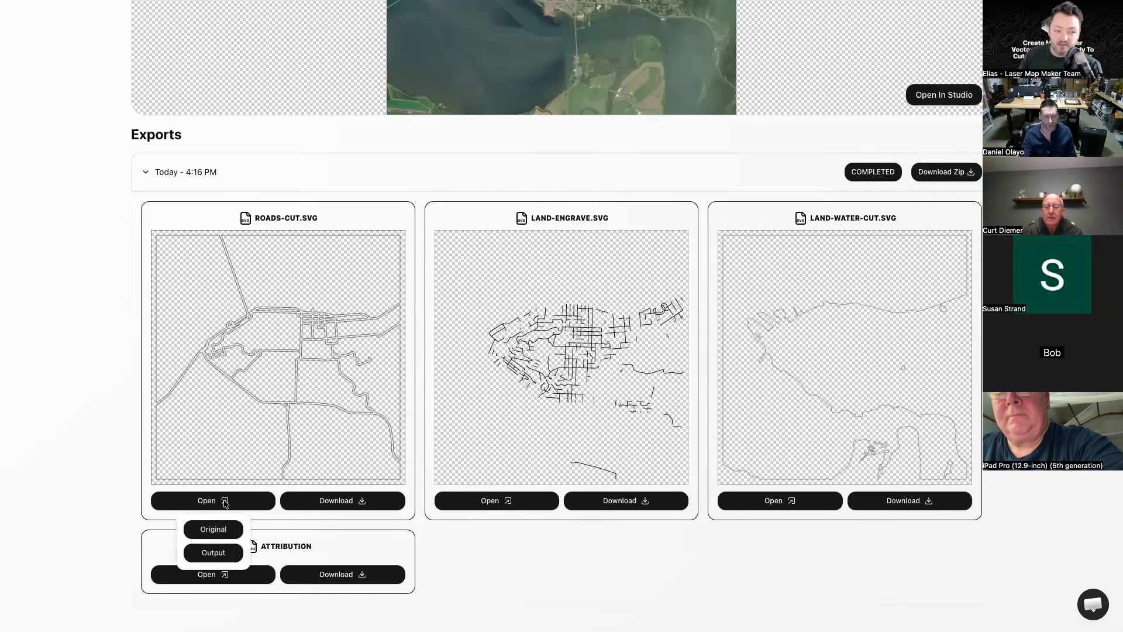
click(217, 552)
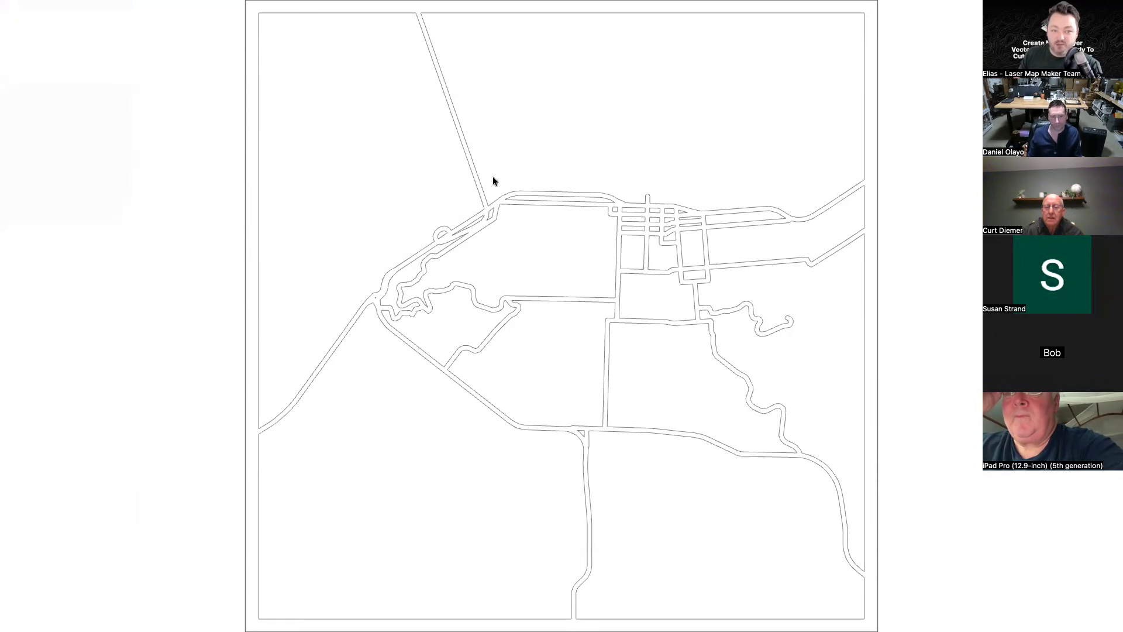
mouse_move(204, 6)
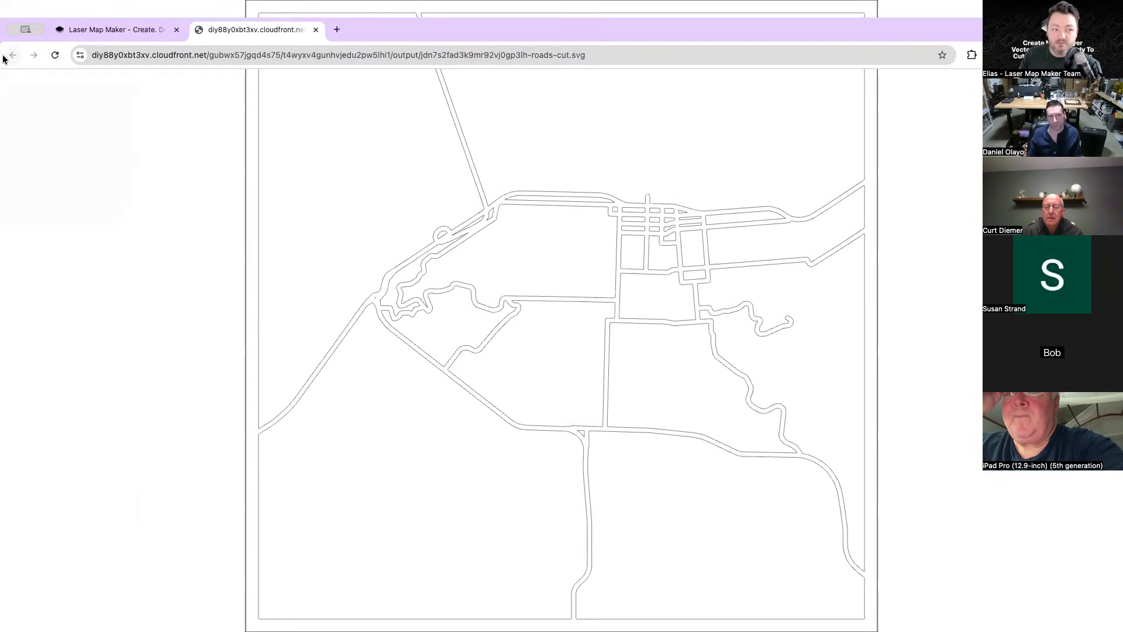
click(111, 30)
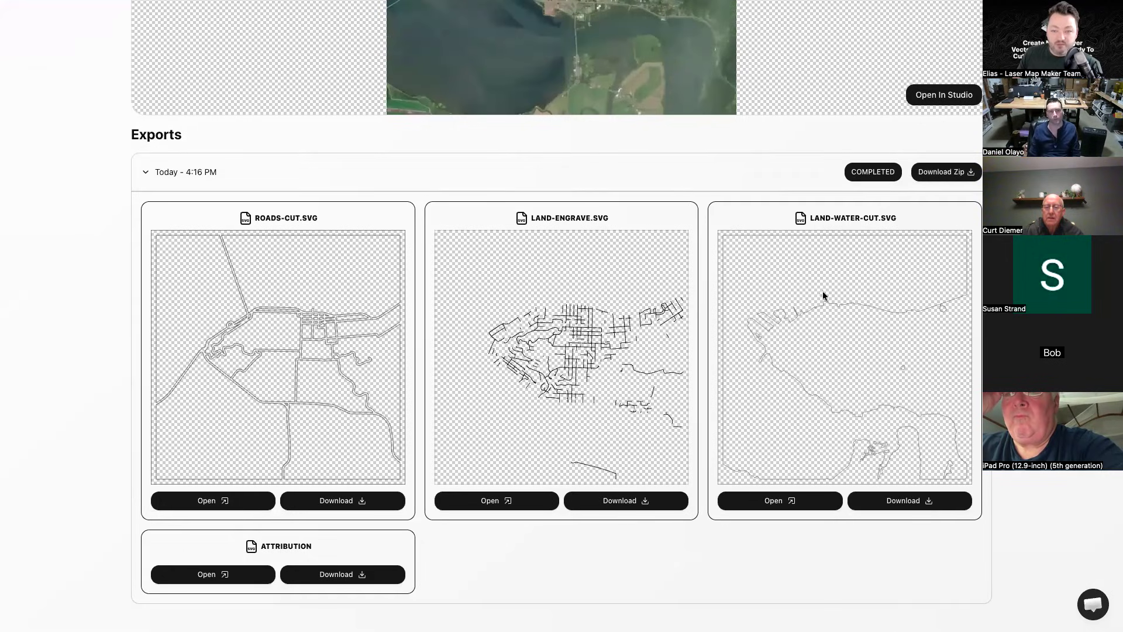
Download all the exported Astoria layers as a zip in their output version.
click(959, 171)
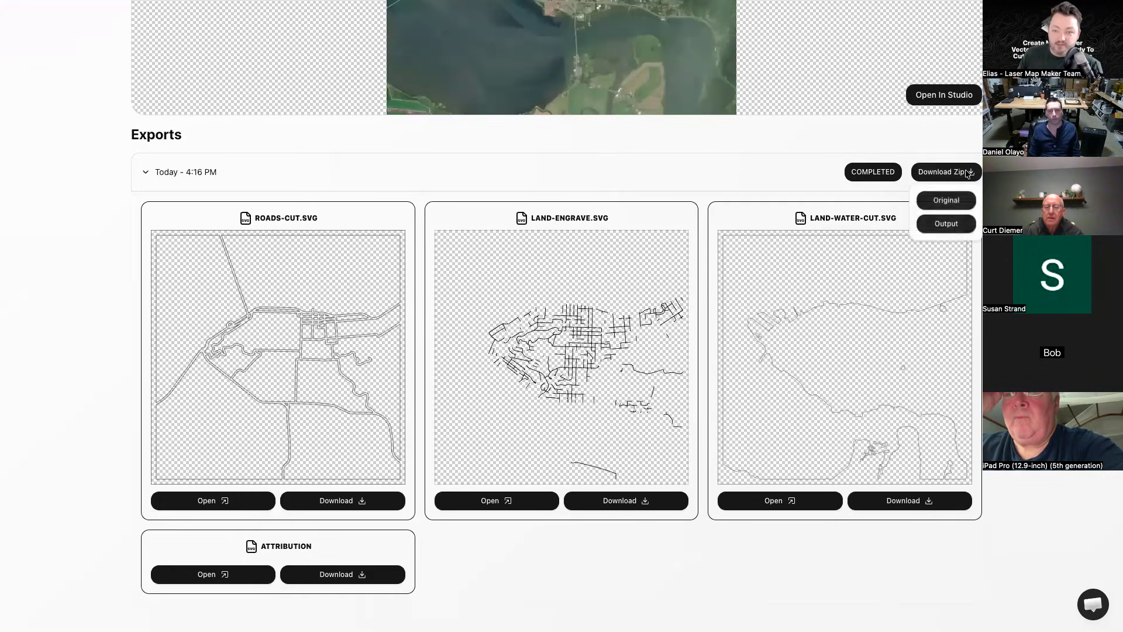
click(952, 228)
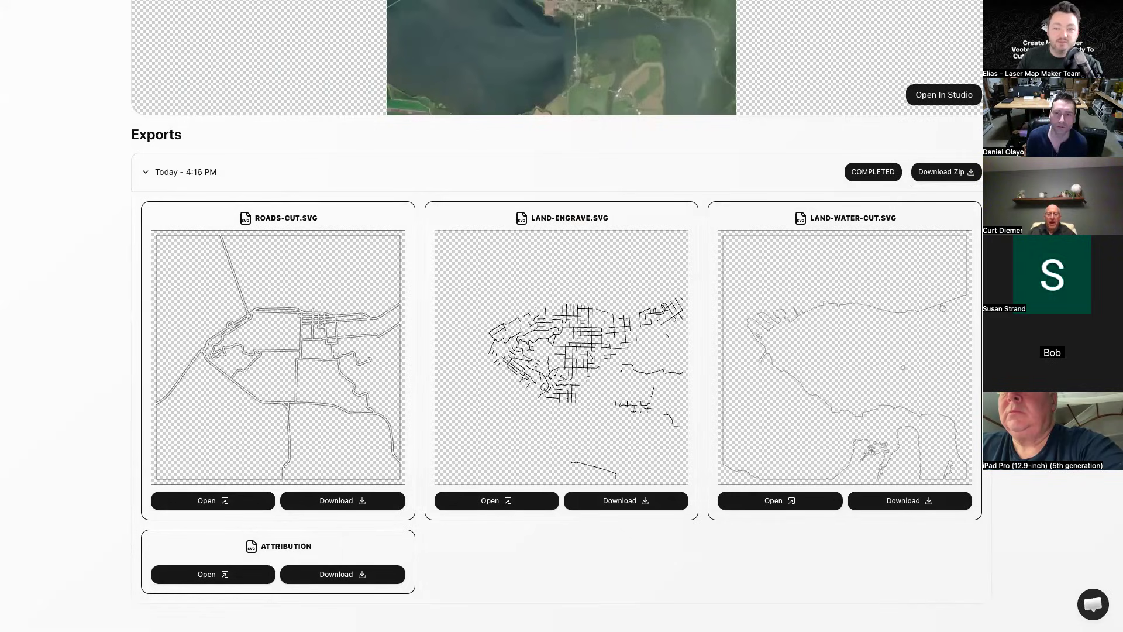
Switch to LightBurn and import the roads-cut SVG from the unzipped export folder on the Desktop.
mouse_move(297, 2)
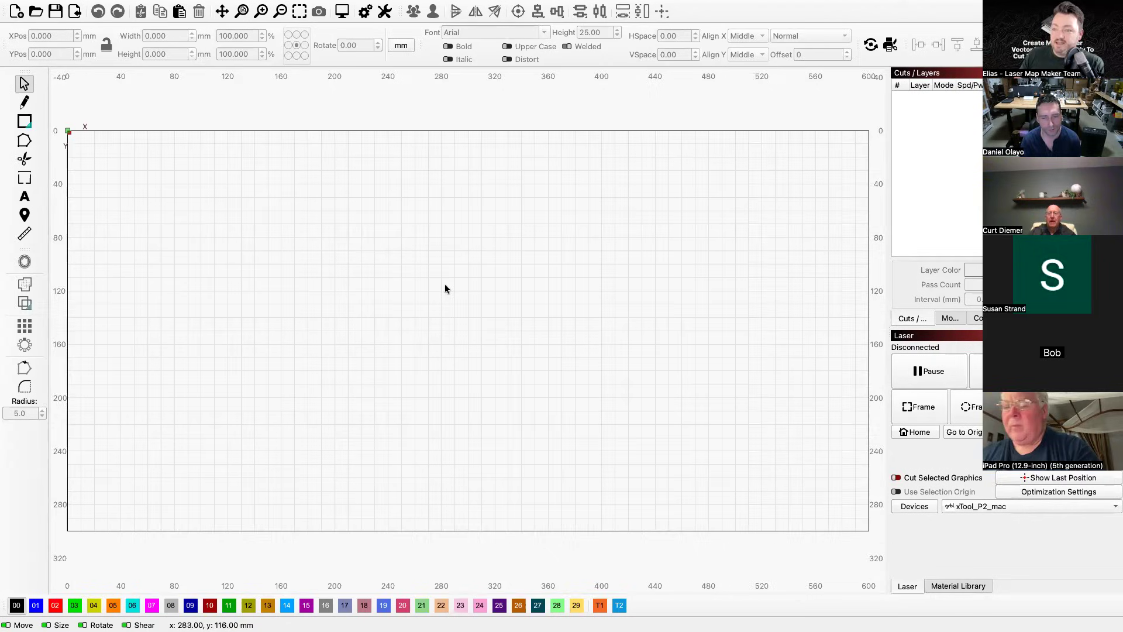
scroll(445, 287, down, 4)
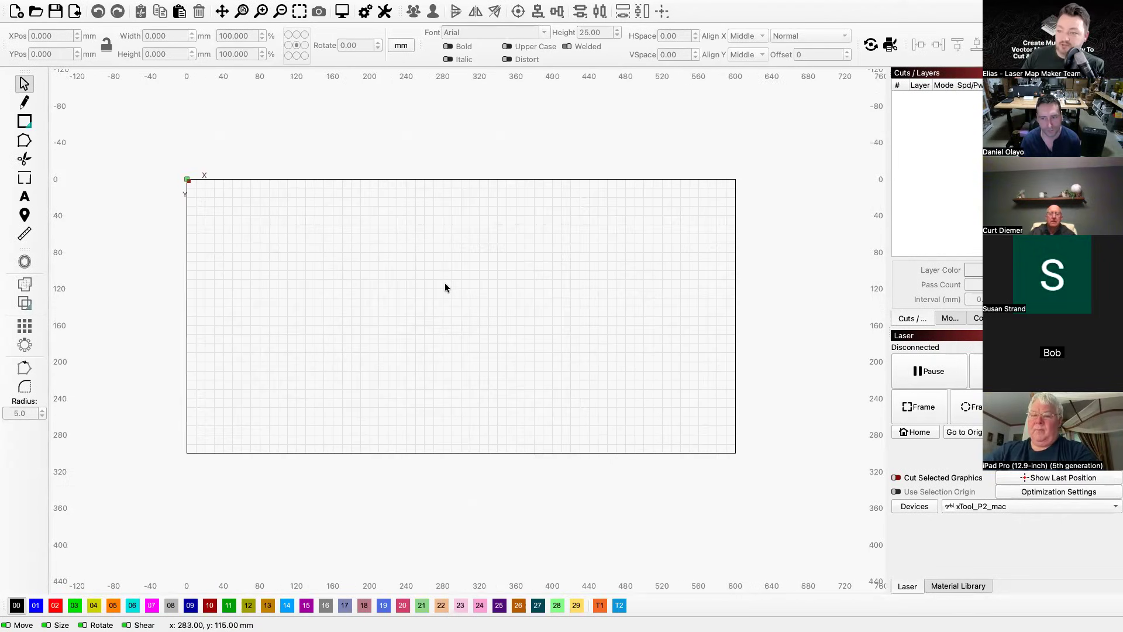
scroll(445, 286, down, 1)
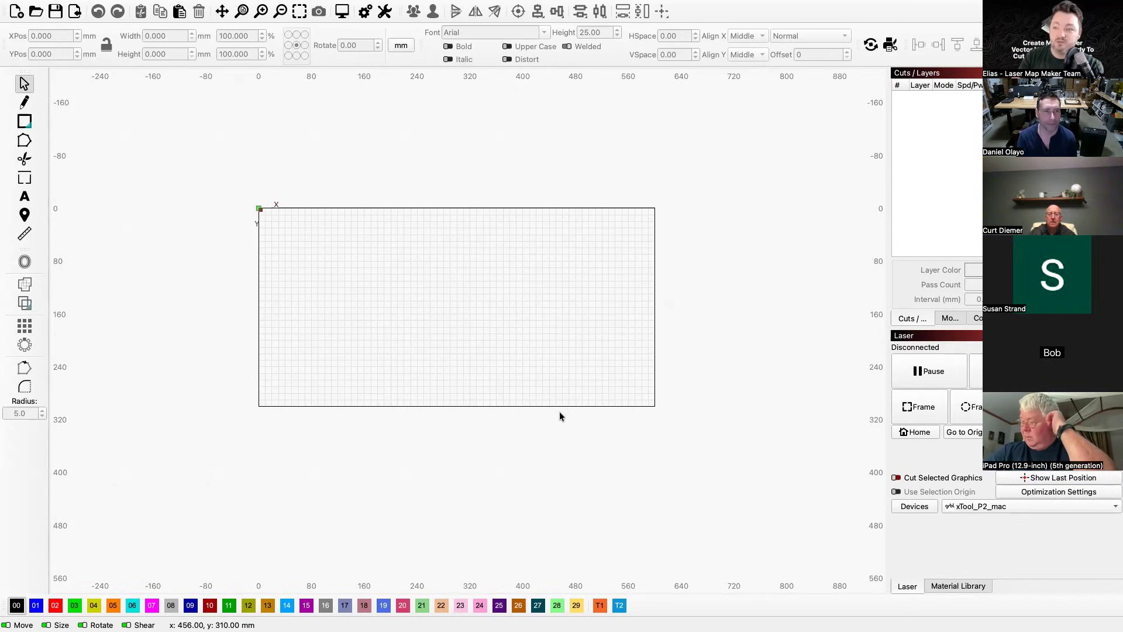
scroll(538, 213, up, 1)
scroll(539, 212, down, 5)
scroll(463, 381, up, 2)
scroll(462, 381, up, 1)
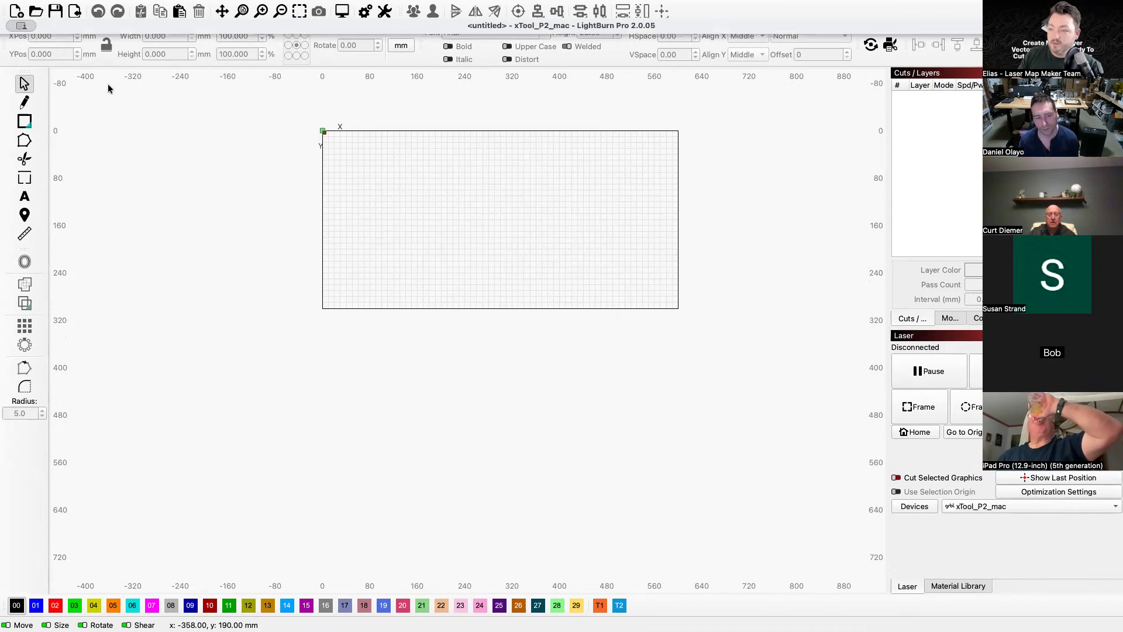
click(133, 97)
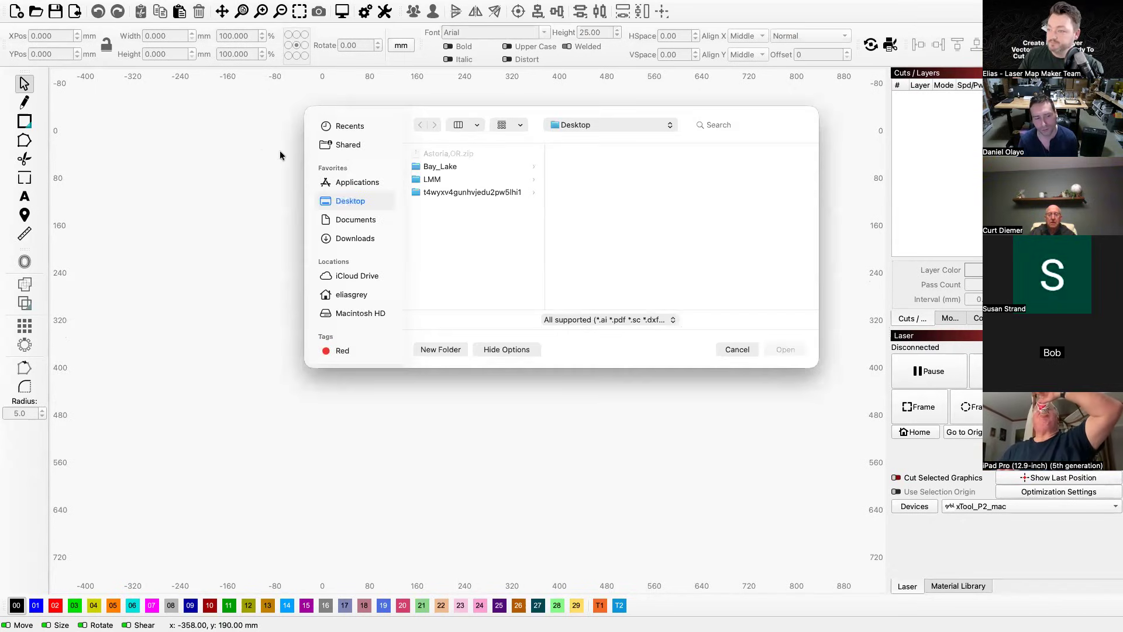
click(456, 192)
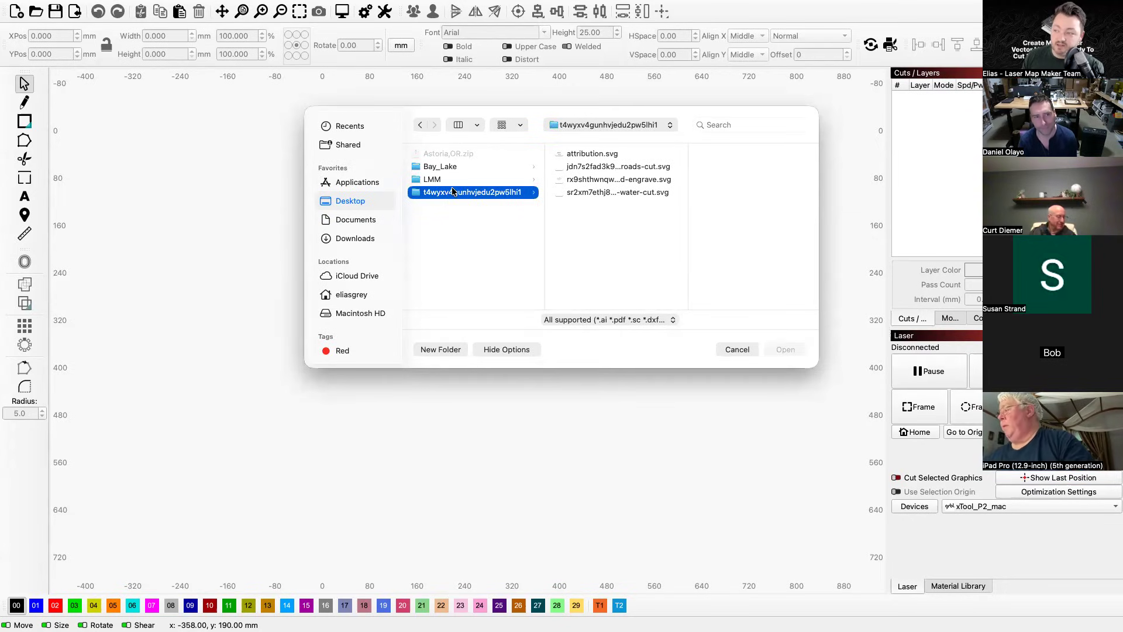
click(621, 167)
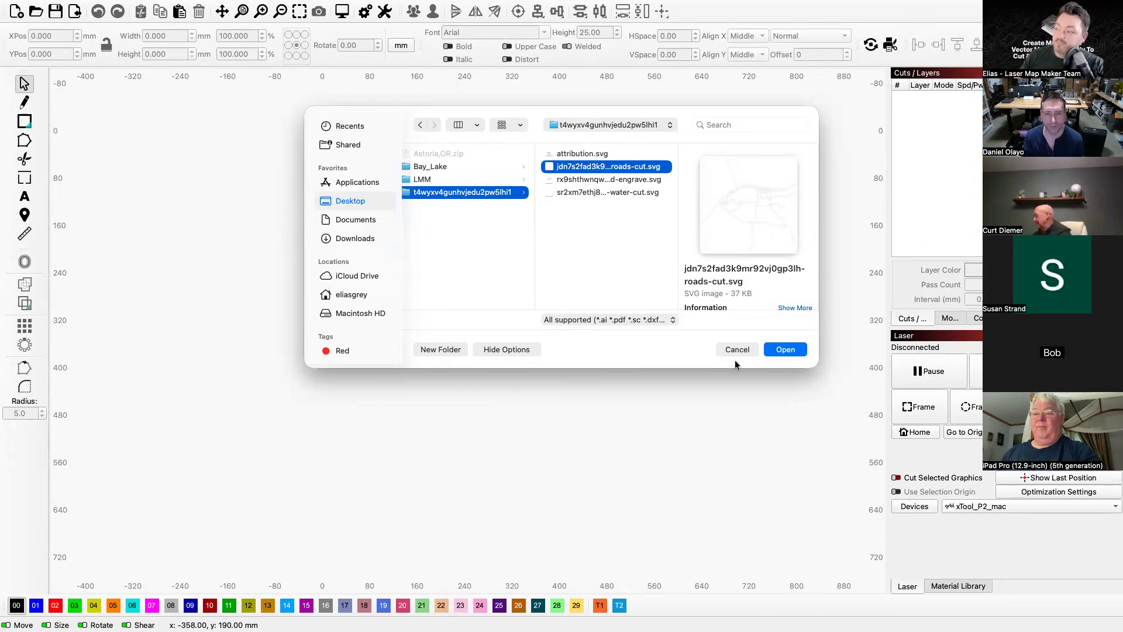
click(785, 350)
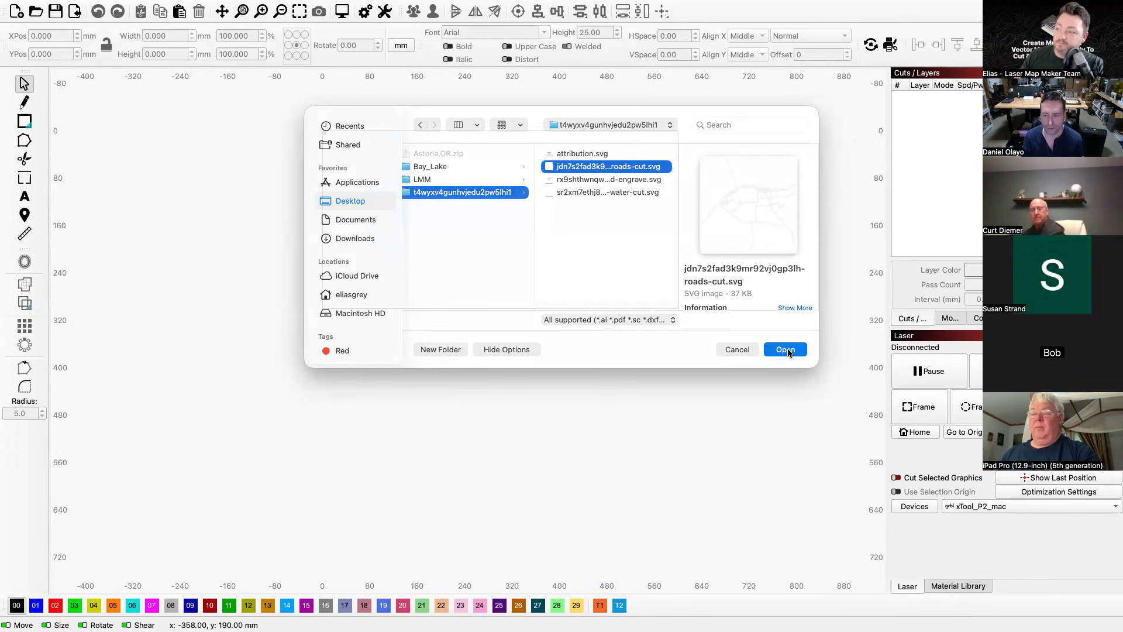
Move the imported roads map outside the work area, below and to its left, at about X -182, Y 552 mm, and deselect it.
drag(464, 331, 243, 428)
click(388, 418)
drag(103, 278, 431, 485)
drag(243, 337, 211, 379)
click(438, 381)
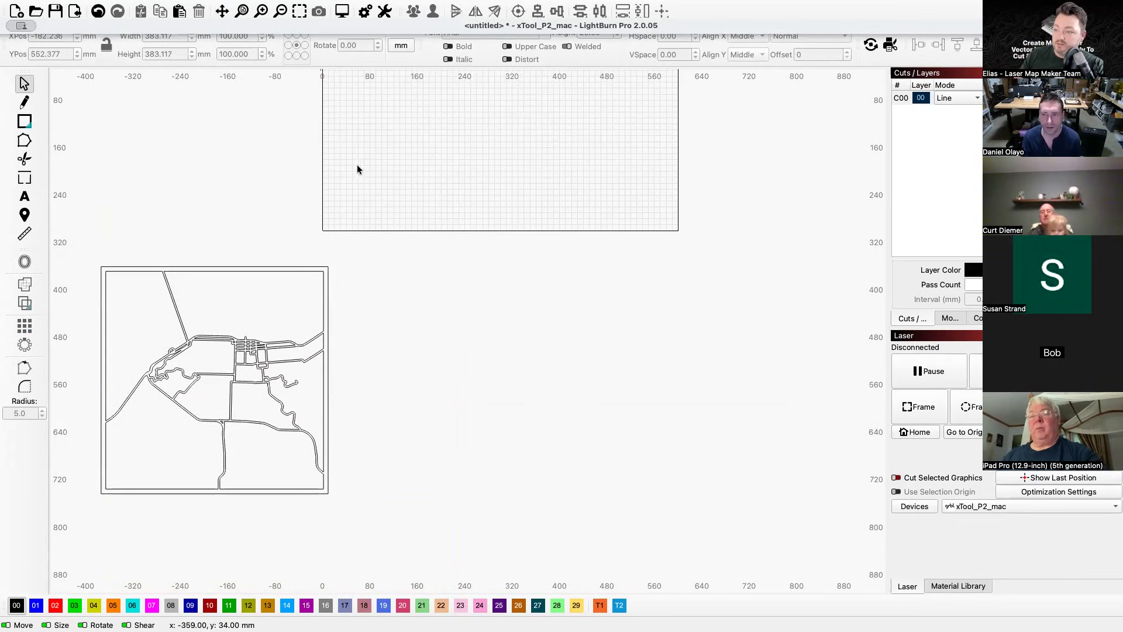
Import the land-engrave SVG and place it beside the roads map at about X 227, Y 552 mm.
key(super+i)
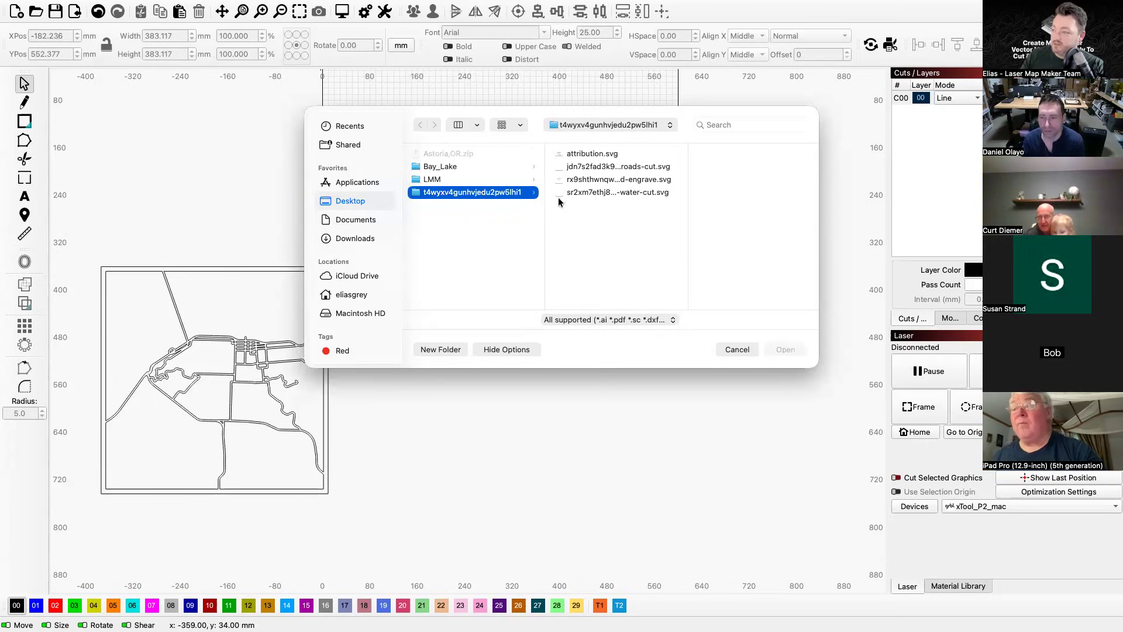
click(611, 178)
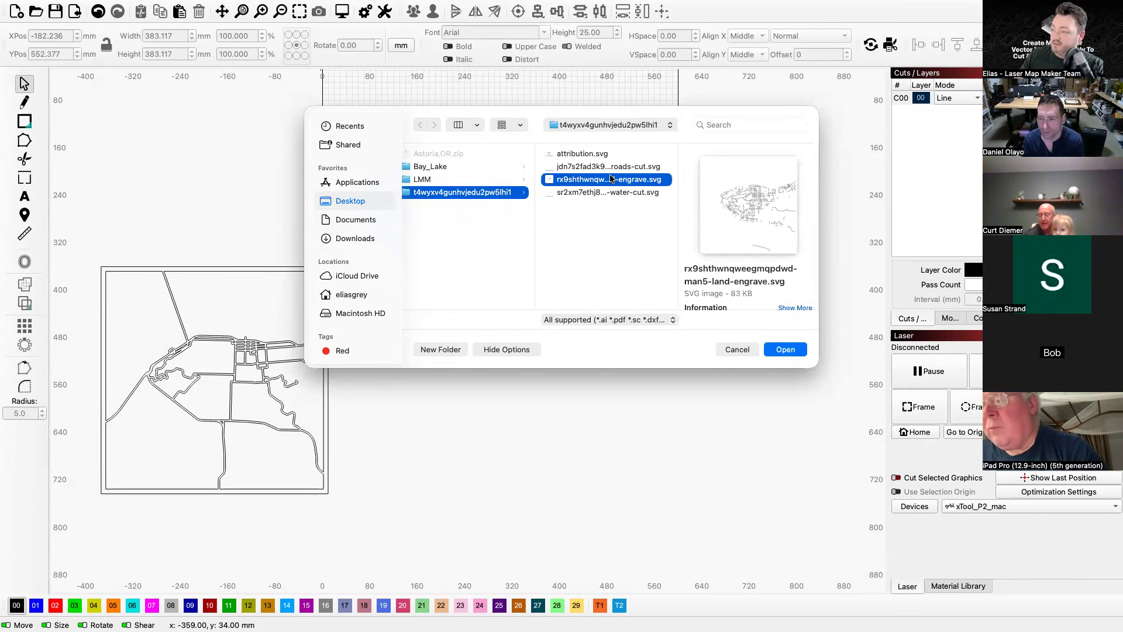
click(786, 349)
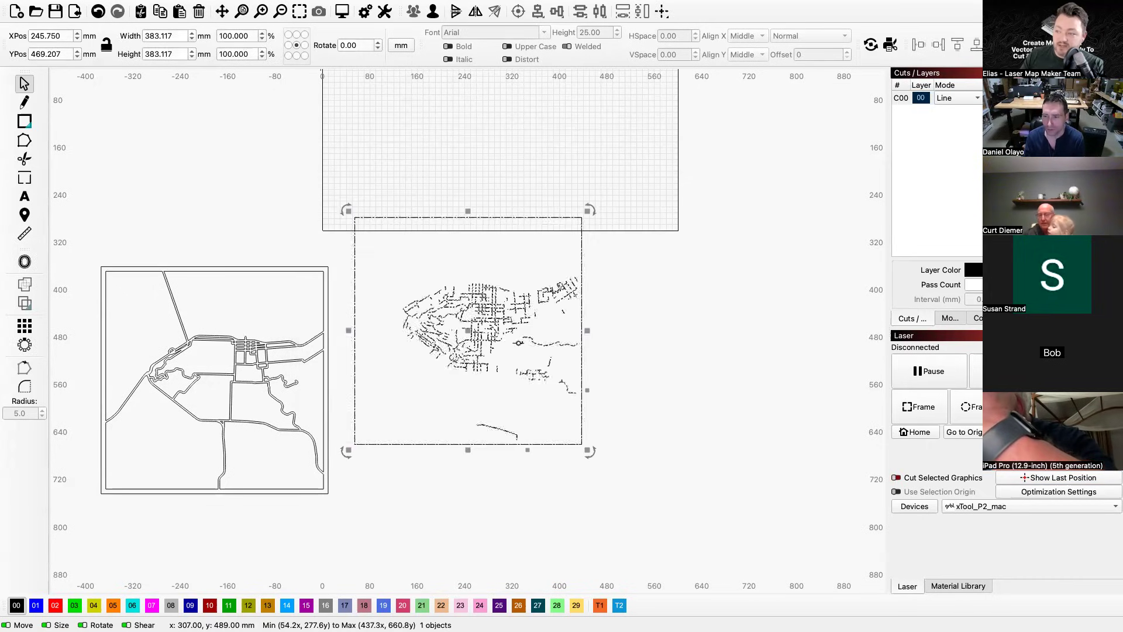
drag(353, 149, 339, 165)
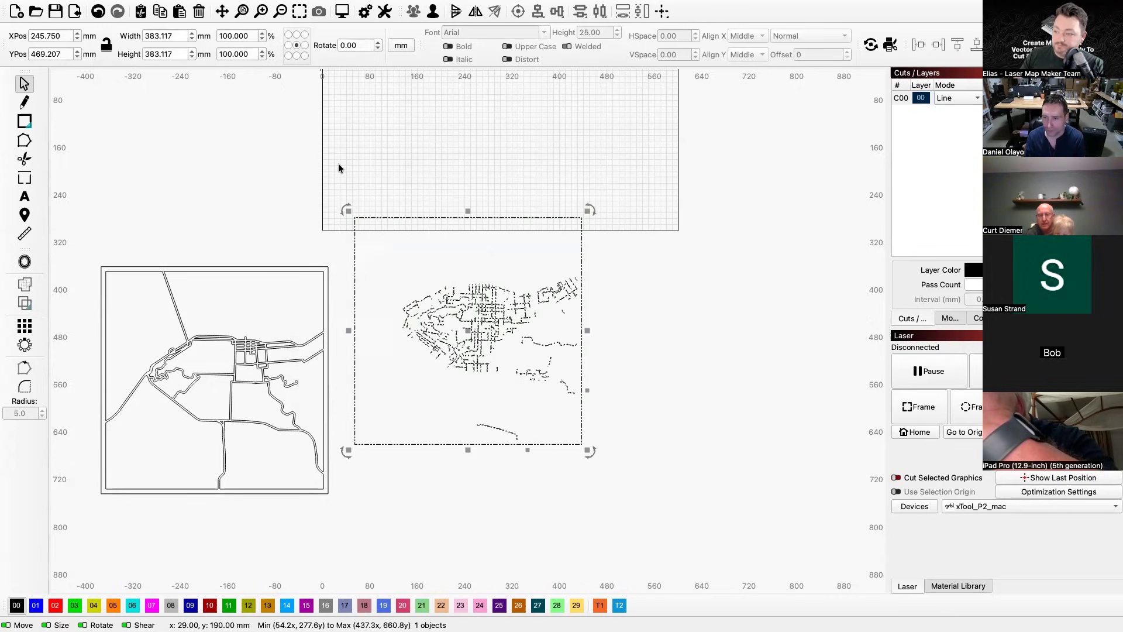
drag(468, 330, 457, 382)
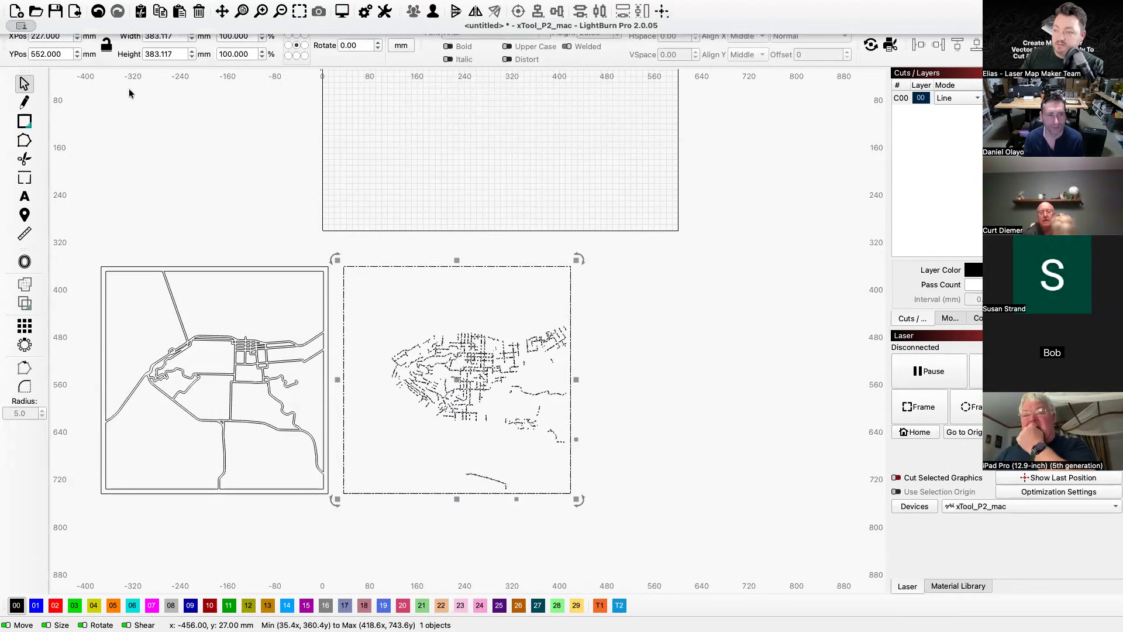
Import the land-water-cut SVG, place it to the right of the engrave map at about X 625, Y 551 mm, and deselect it.
key(super+i)
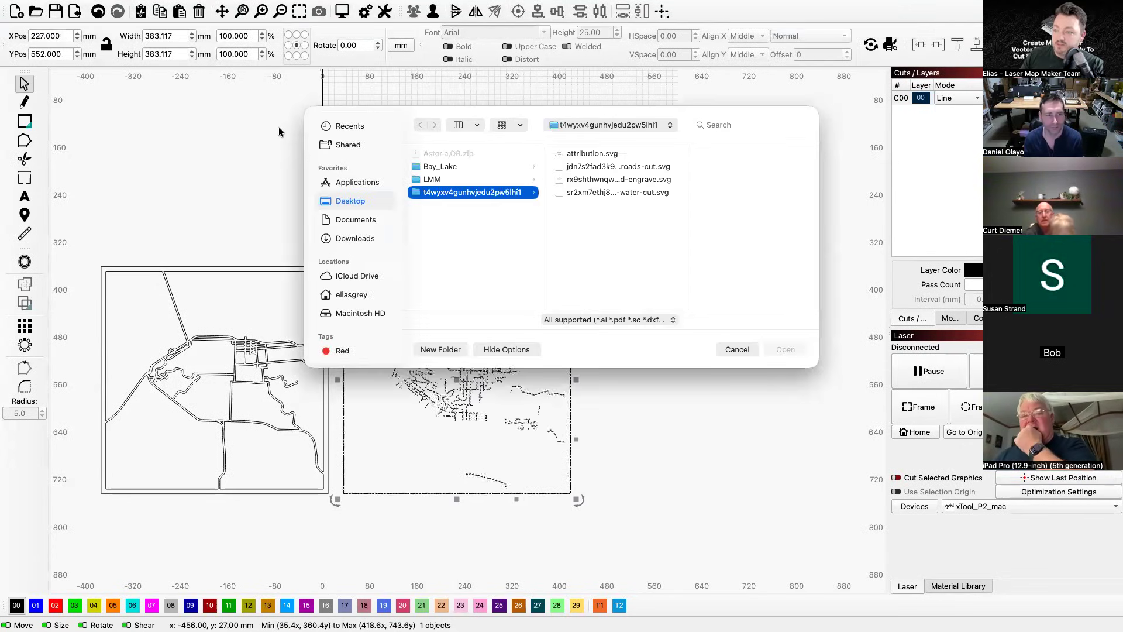
click(602, 192)
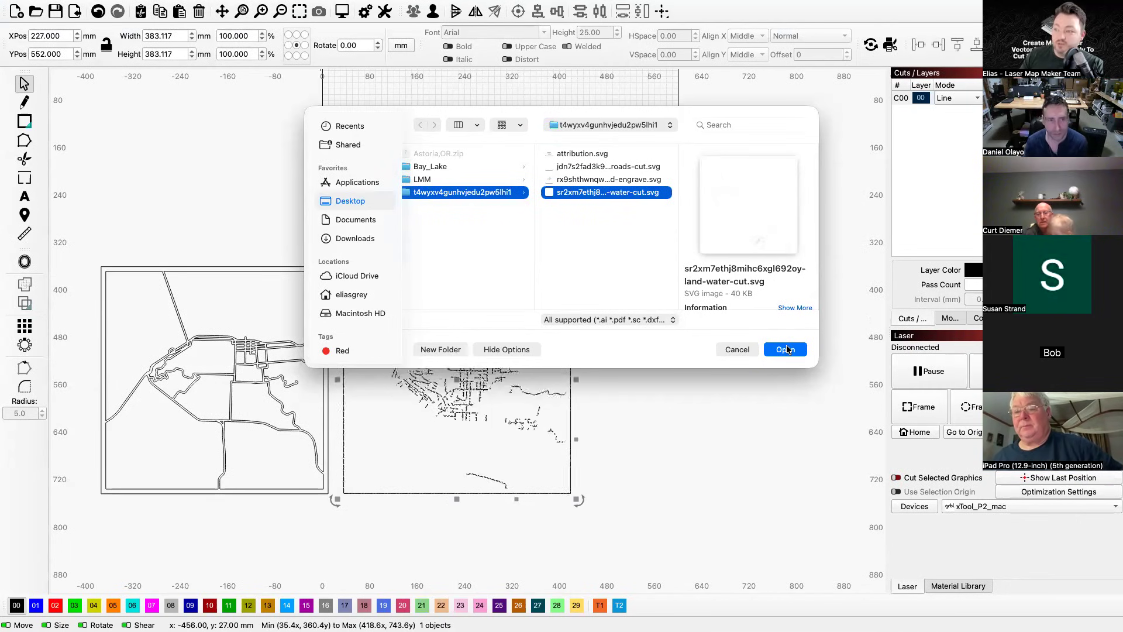
click(785, 349)
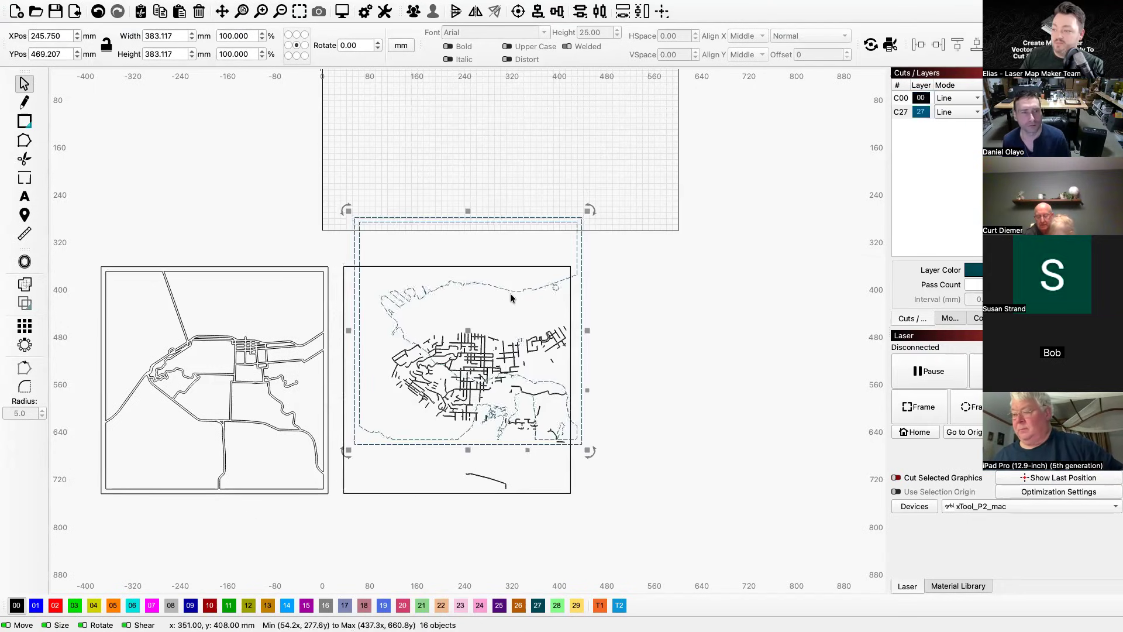
drag(462, 384, 694, 381)
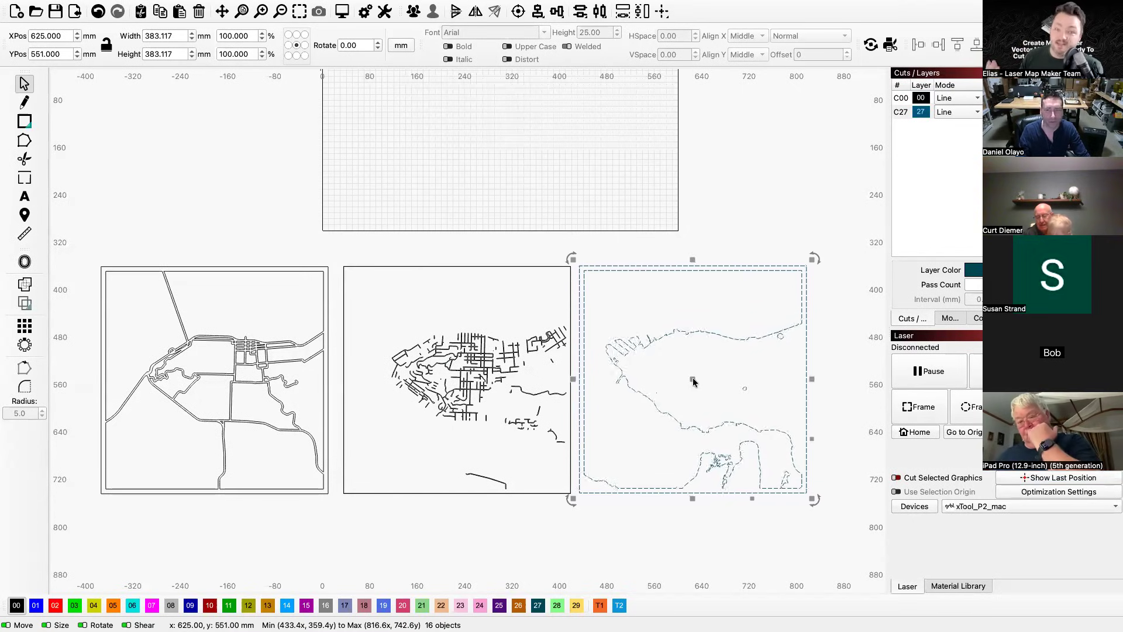
click(770, 261)
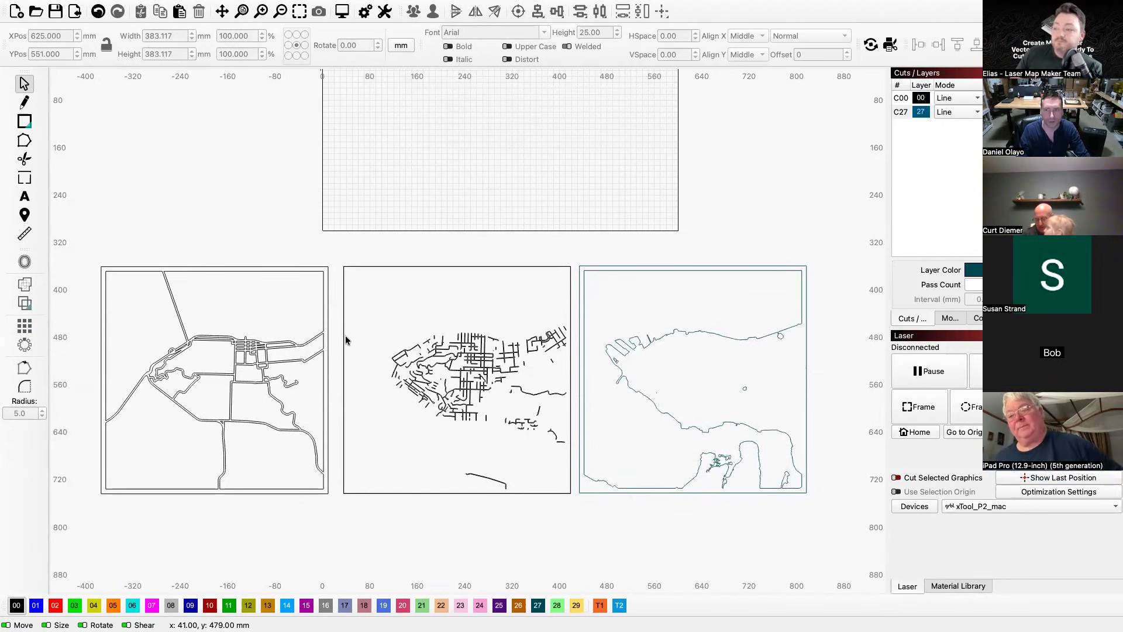
scroll(345, 337, up, 1)
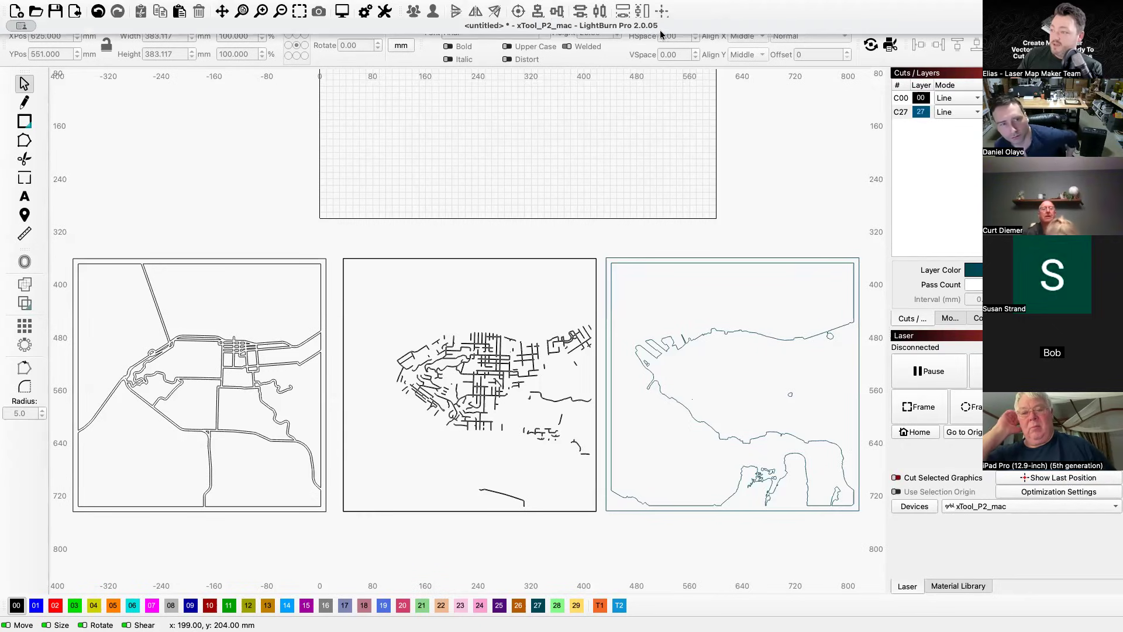
scroll(708, 252, up, 2)
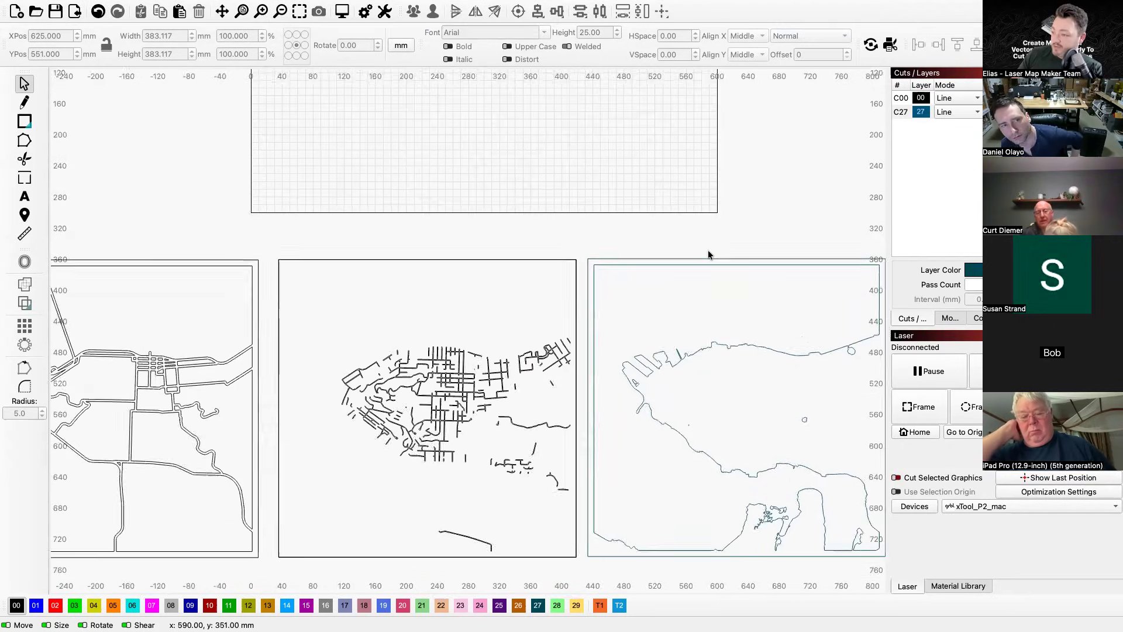
Examine the three imported maps, including the engrave map's frame corner and the double outlines of its streets.
scroll(708, 252, down, 4)
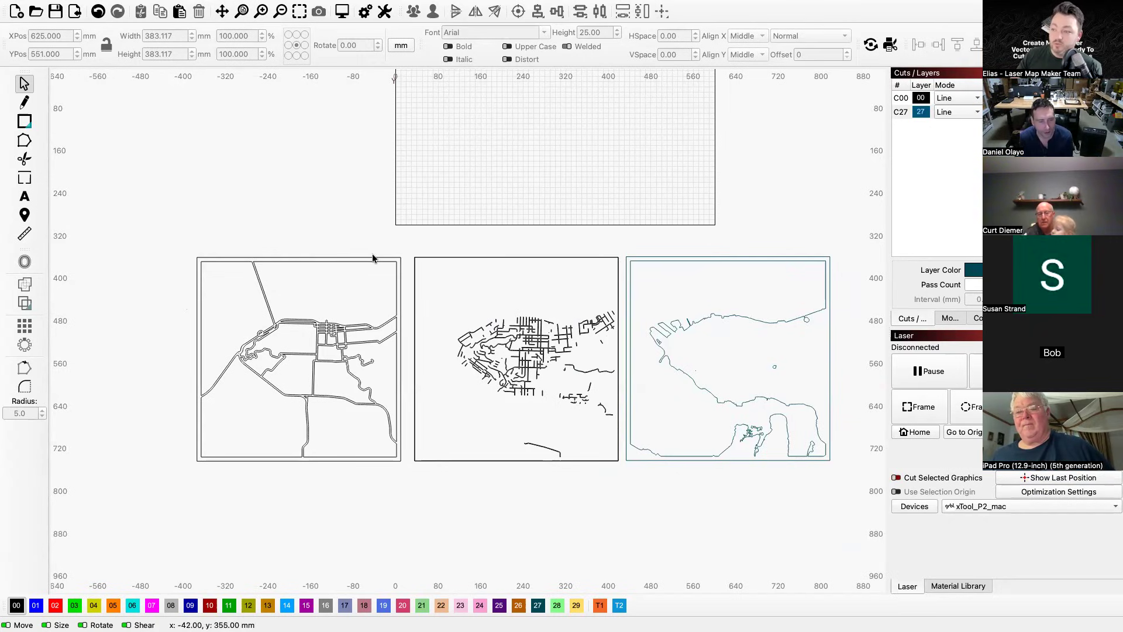
scroll(411, 262, up, 3)
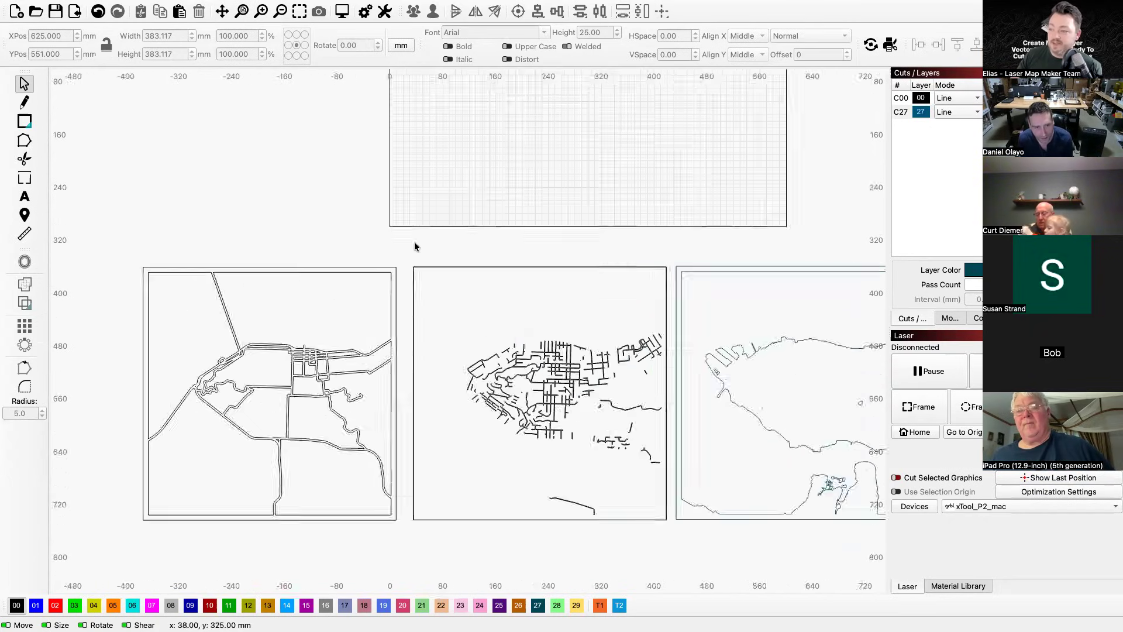
scroll(414, 281, up, 10)
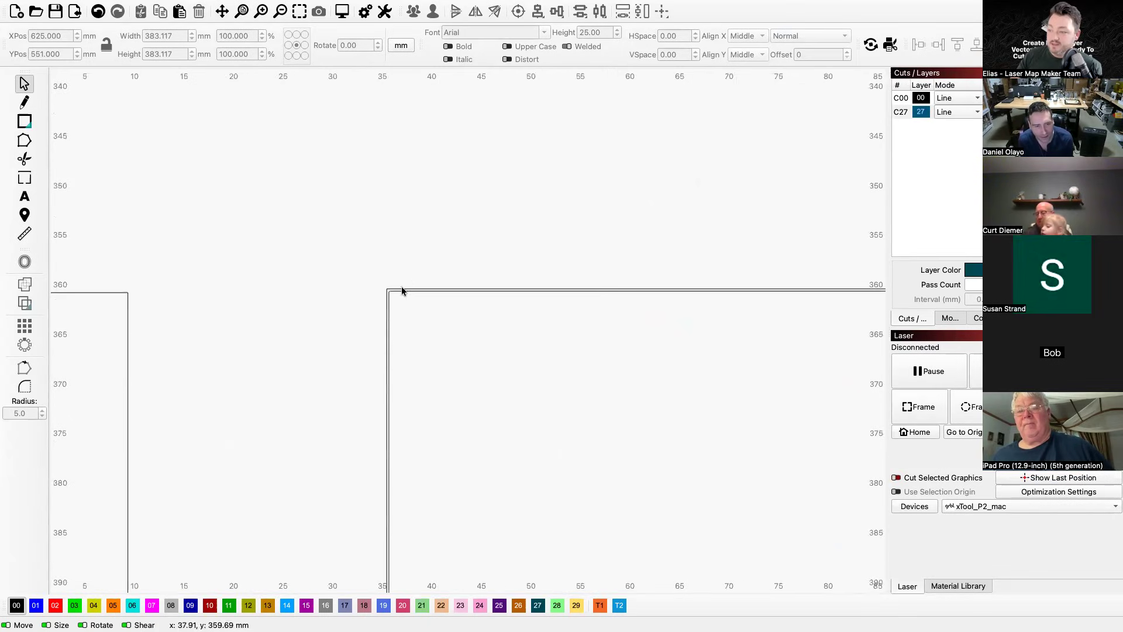
scroll(402, 287, up, 6)
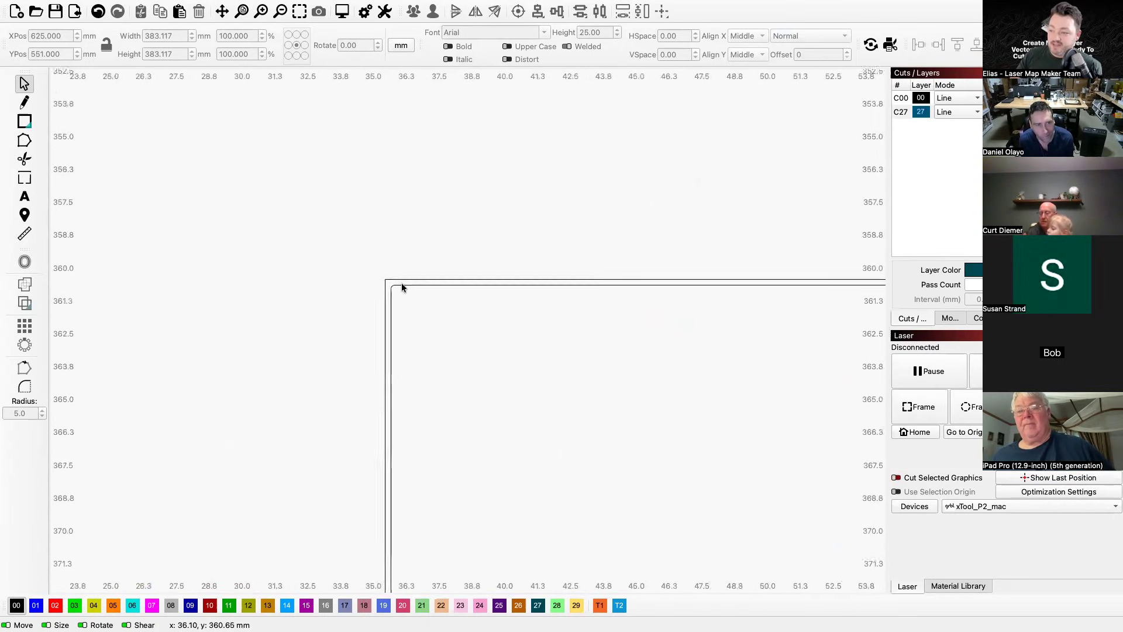
scroll(402, 282, up, 2)
scroll(334, 248, down, 7)
scroll(335, 248, down, 15)
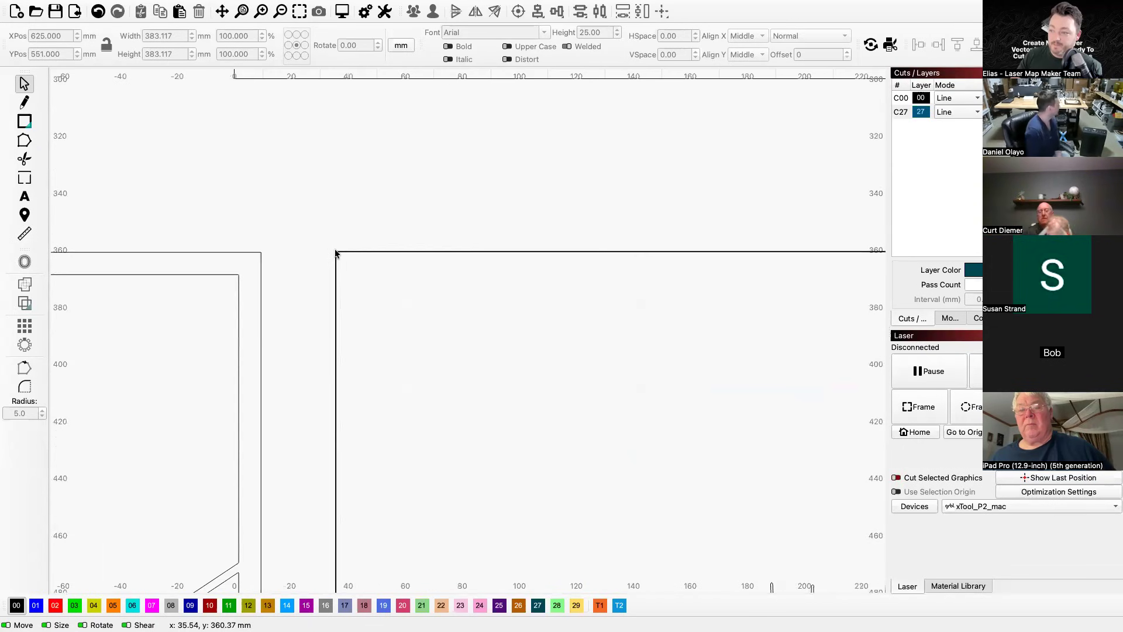
scroll(540, 310, down, 3)
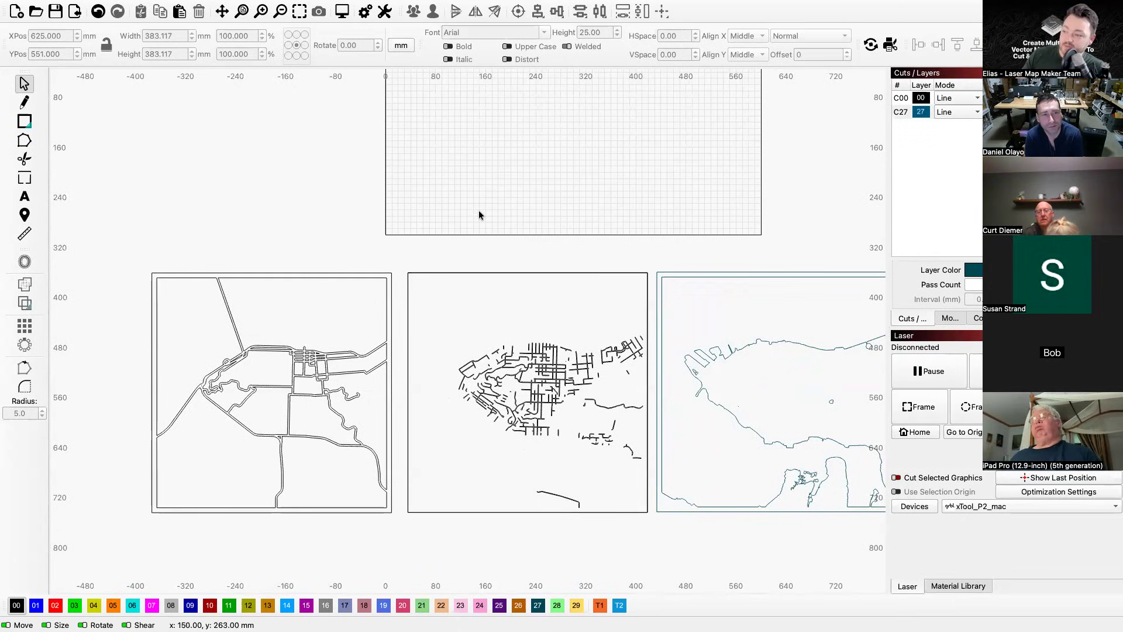
scroll(478, 214, up, 2)
scroll(570, 512, up, 8)
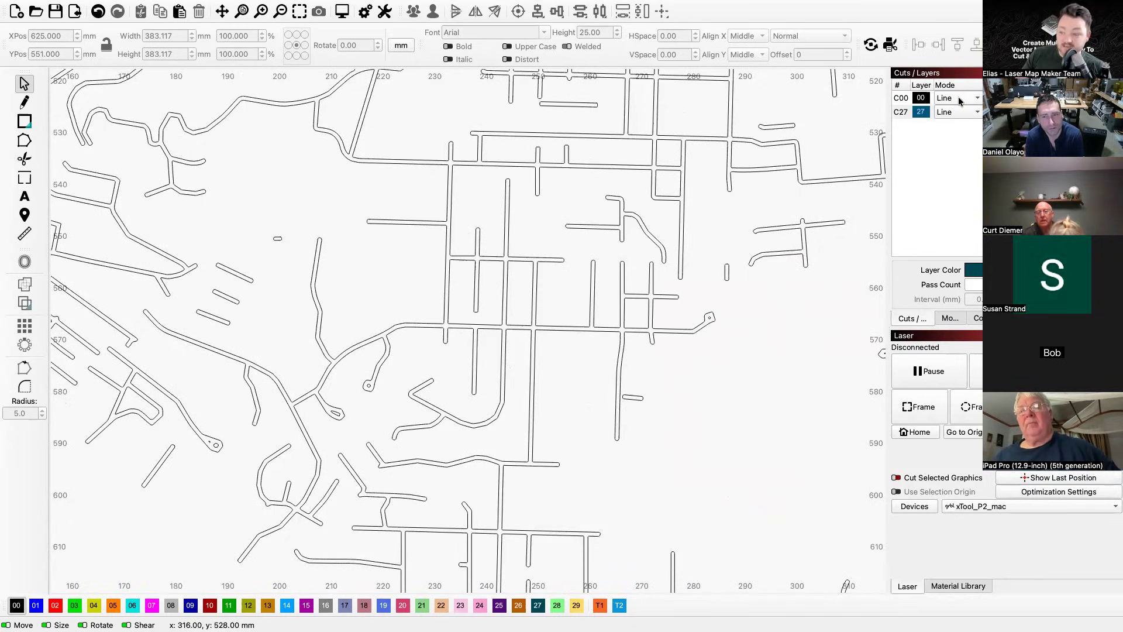
scroll(419, 188, down, 1)
scroll(419, 187, down, 8)
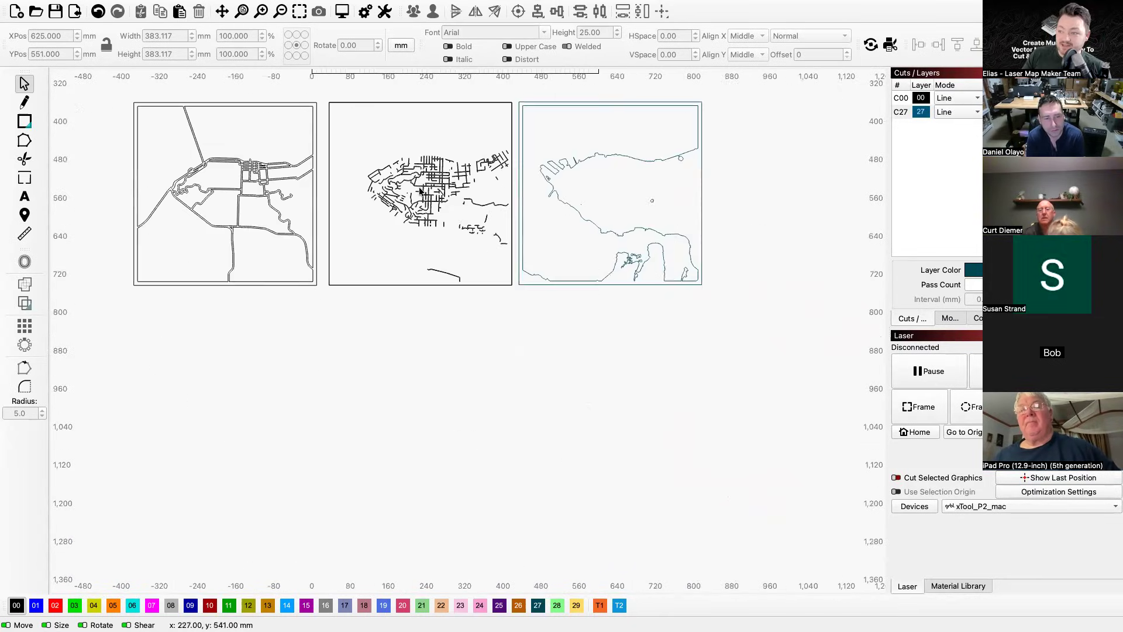
Assign the engrave map to layer 09 and the land/water map to layer 27.
drag(516, 289, 325, 95)
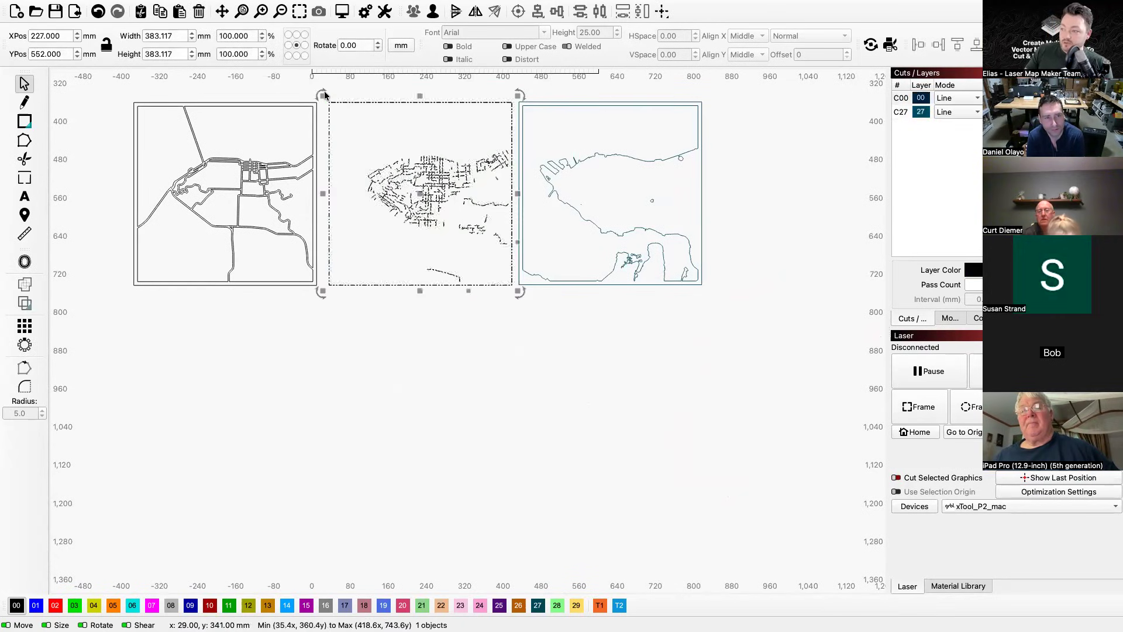
click(190, 605)
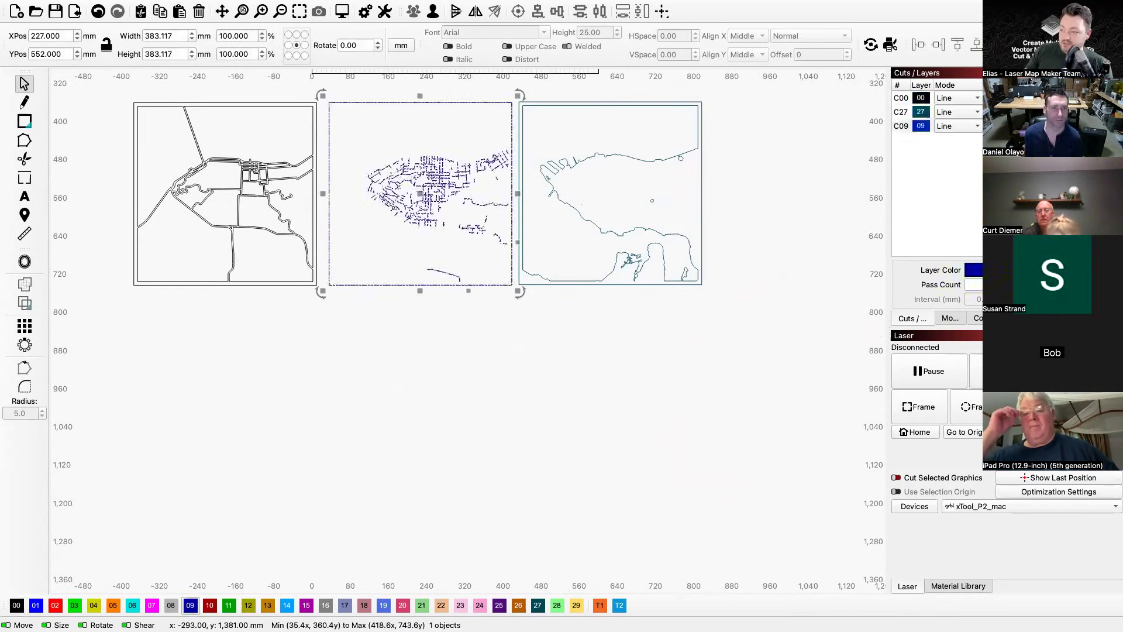
drag(741, 329, 517, 93)
click(538, 605)
Assign the whole roads map to layer 10 and deselect it.
drag(324, 293, 121, 94)
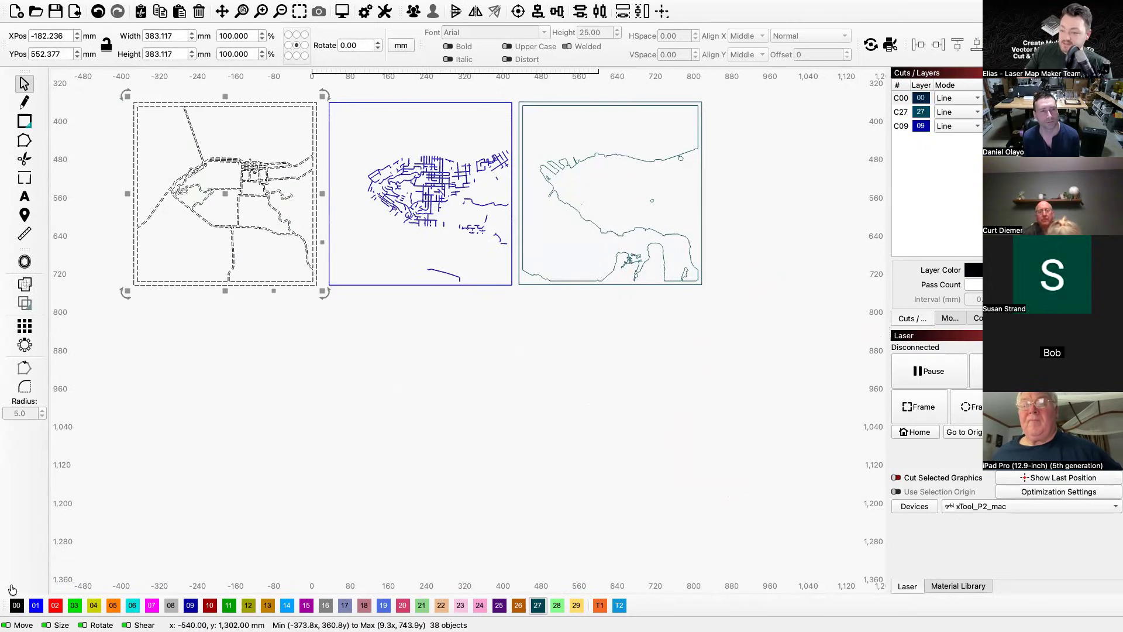
click(226, 506)
drag(320, 294, 119, 93)
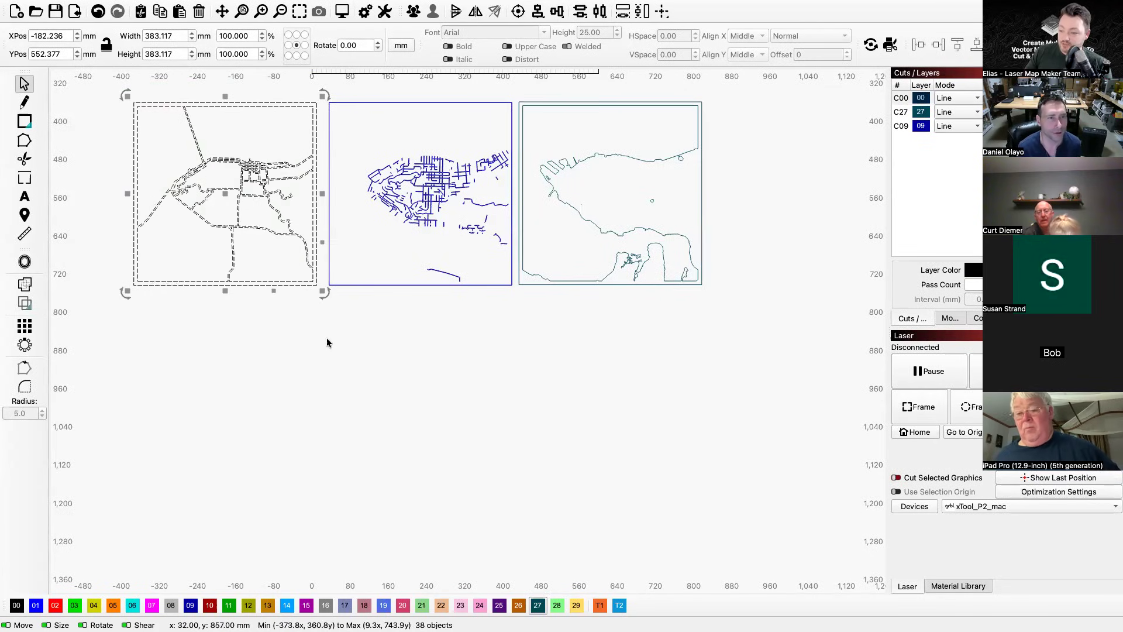
click(212, 609)
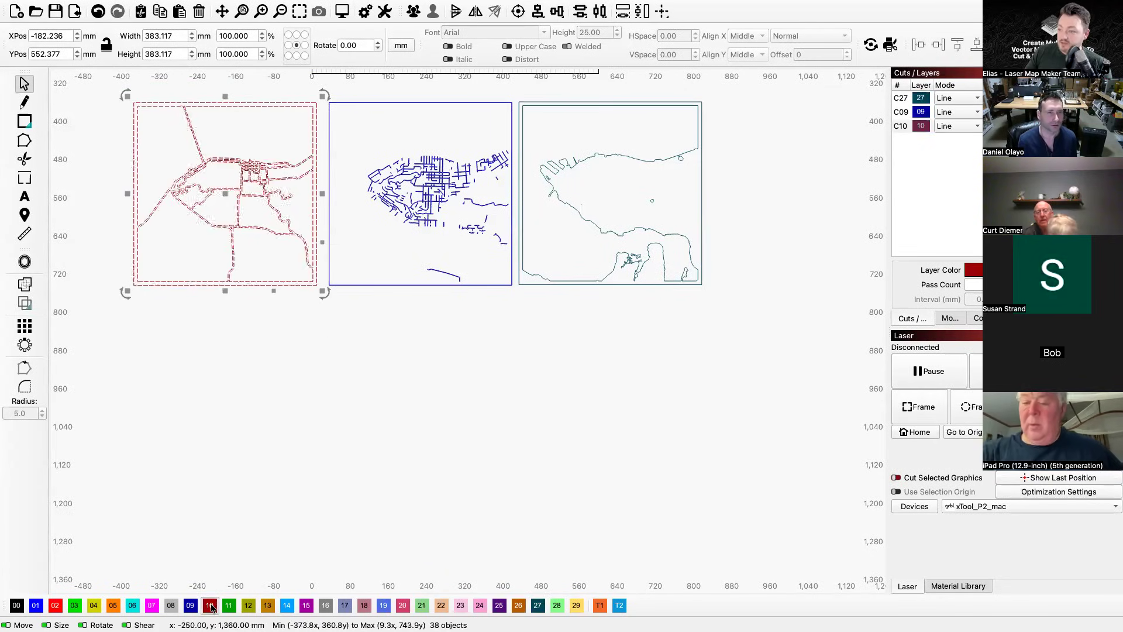
click(265, 489)
scroll(266, 489, down, 2)
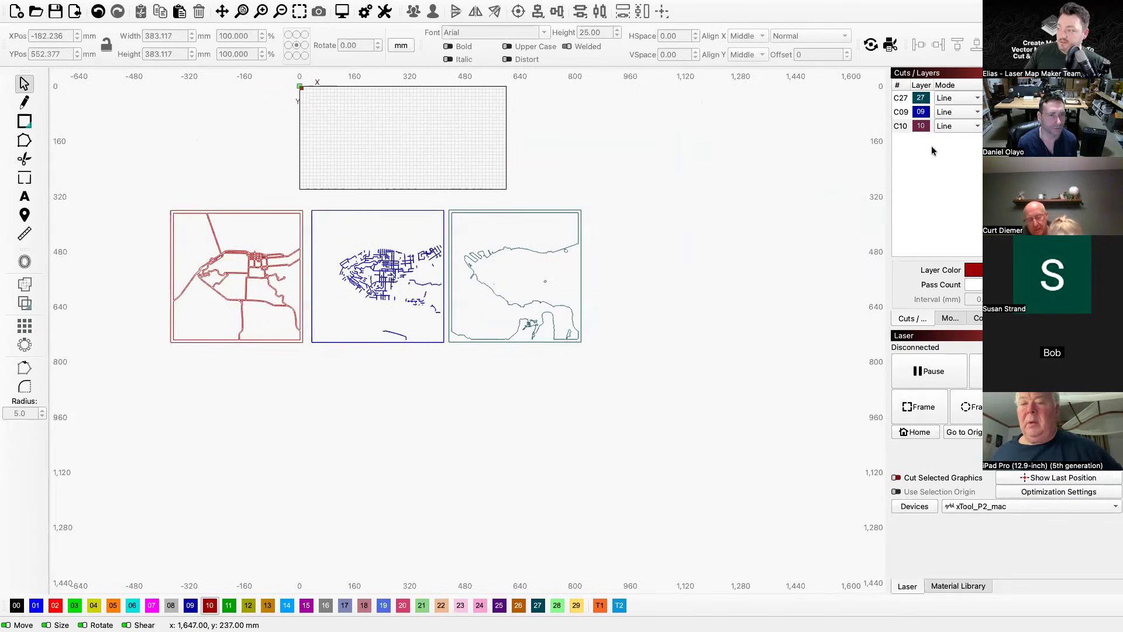
Try Fill mode on the land/water map's layer 27, inspect the shoreline, and return the layer to Line mode.
click(967, 103)
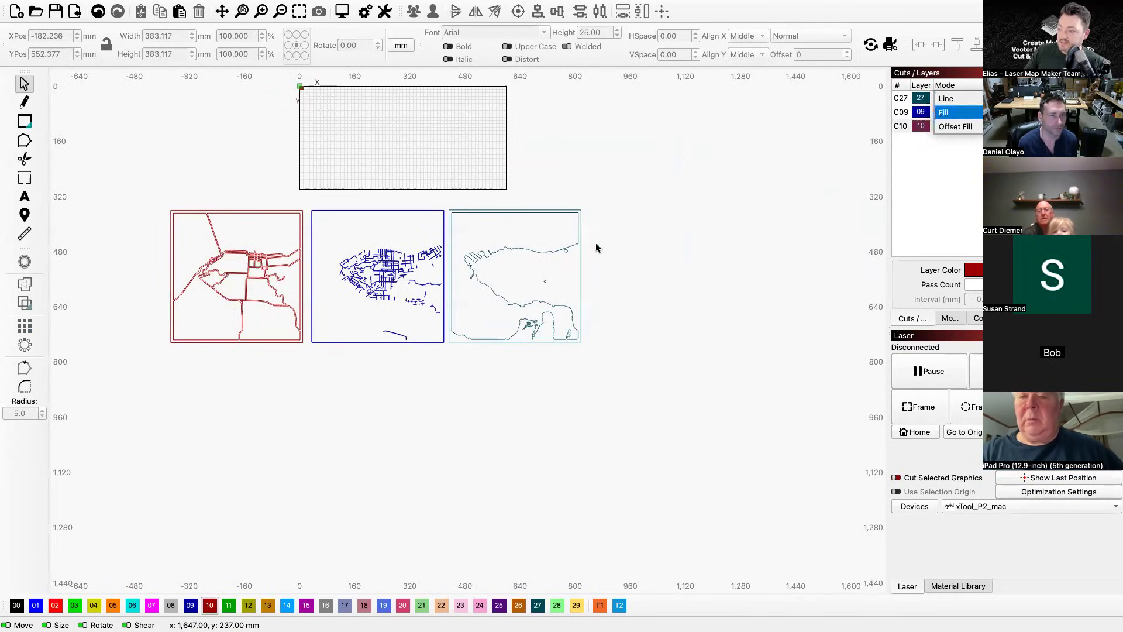
click(635, 246)
scroll(520, 258, up, 10)
scroll(549, 205, up, 5)
click(956, 99)
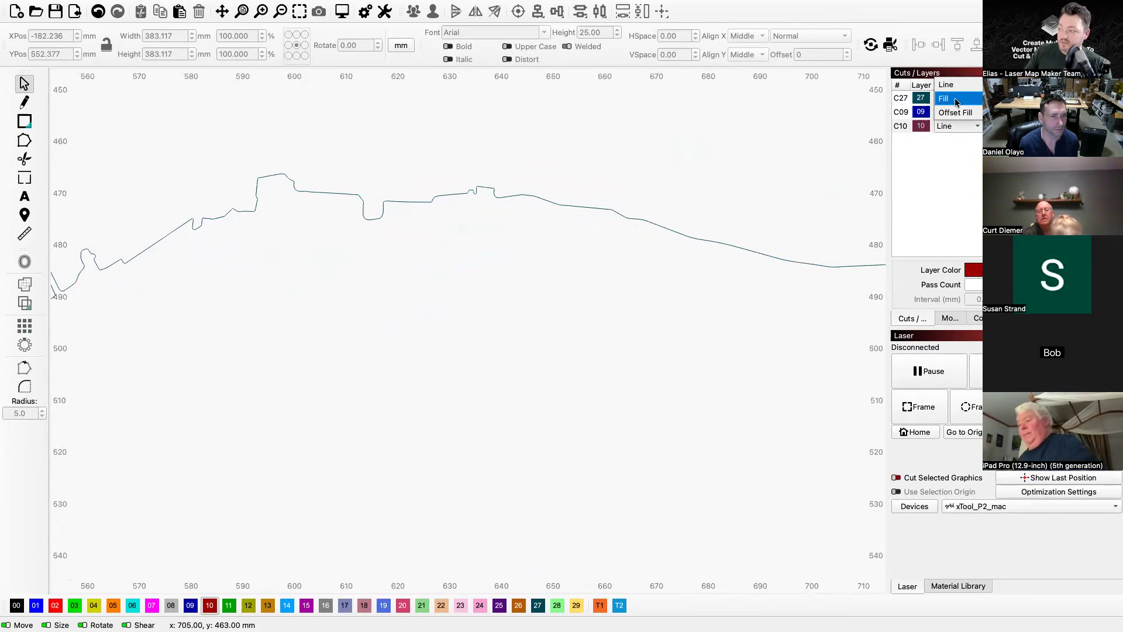
click(957, 101)
scroll(551, 265, up, 2)
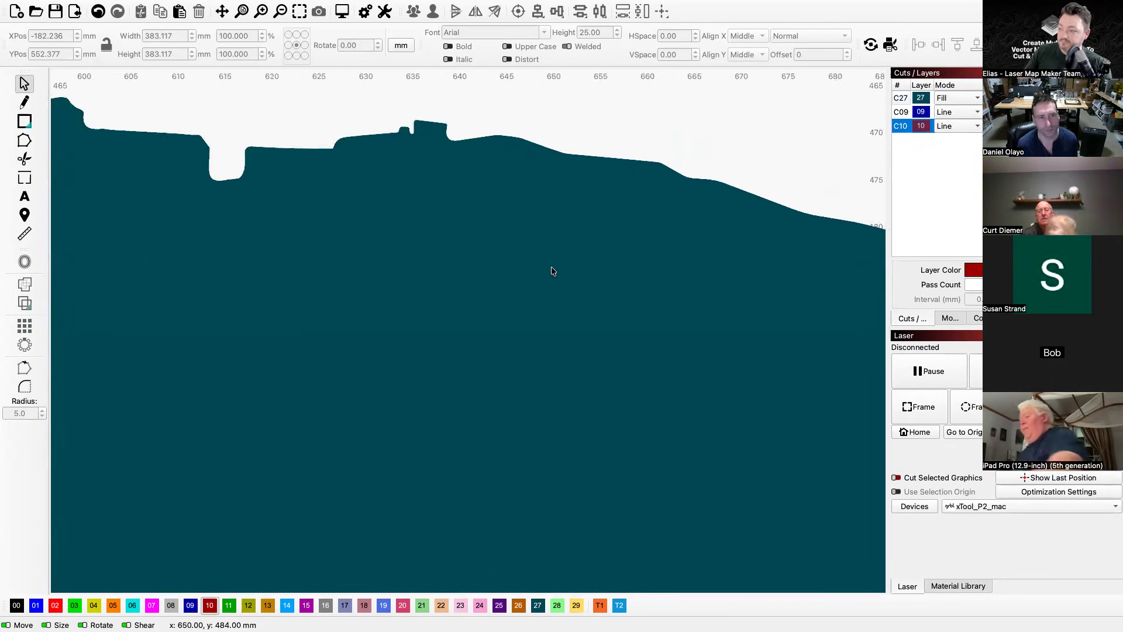
scroll(551, 266, down, 15)
click(955, 101)
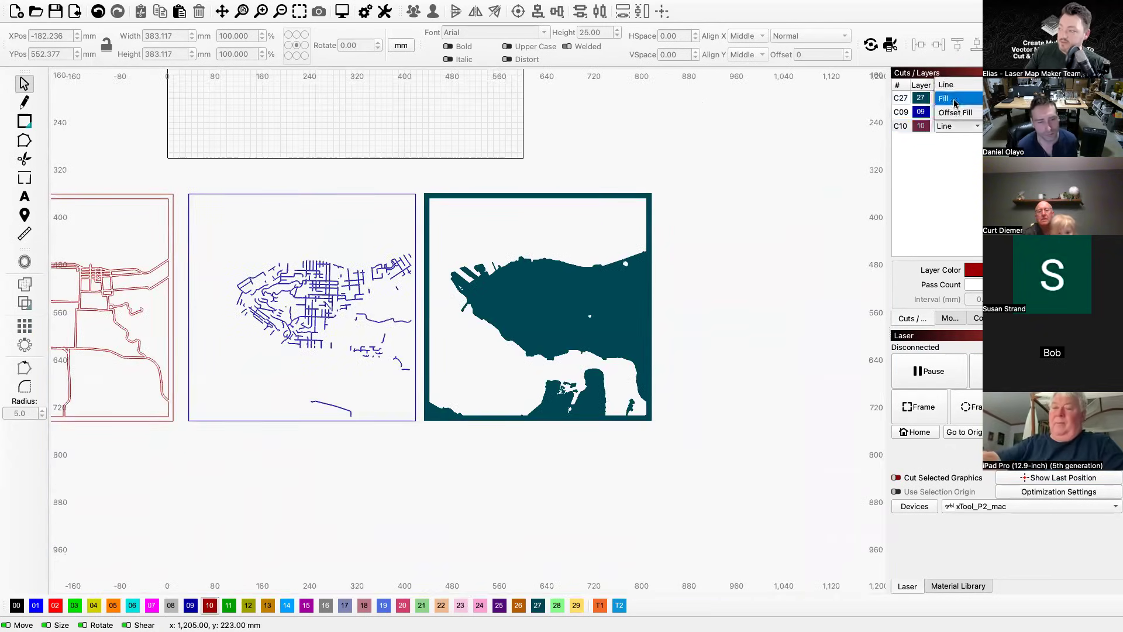
click(947, 85)
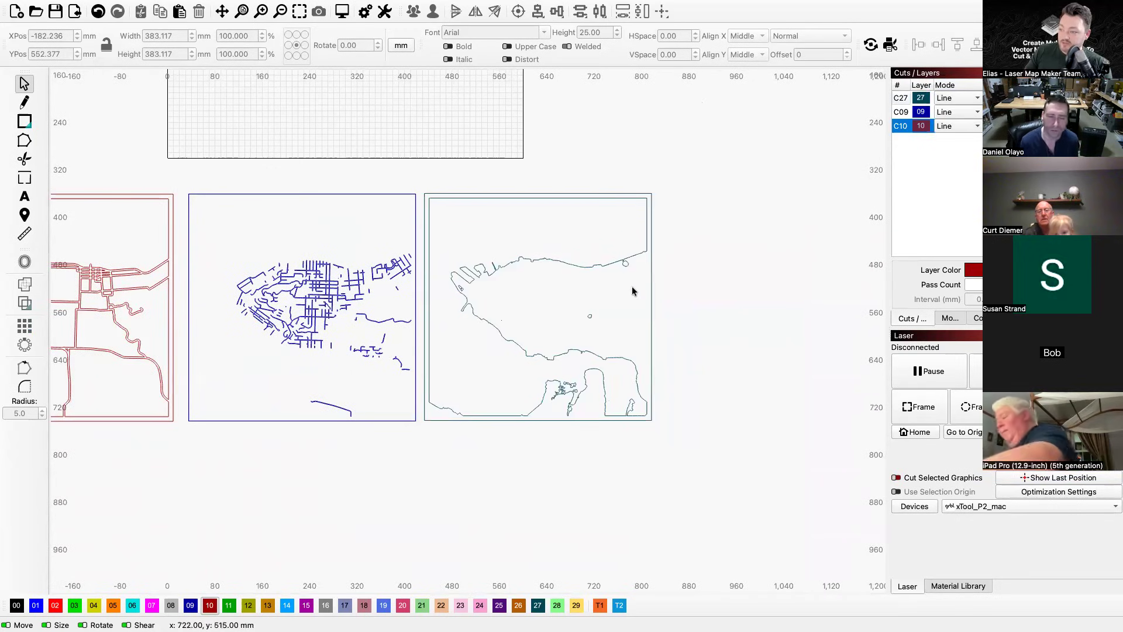
Set the engrave map's layer 09 to Fill mode and check its streets.
scroll(285, 279, up, 10)
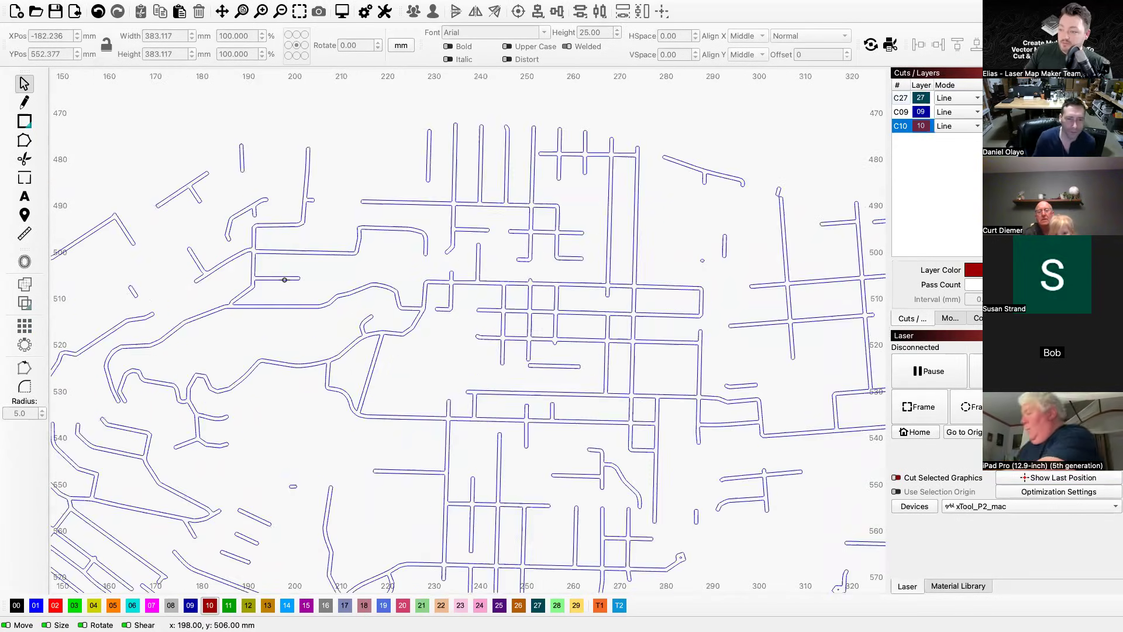
scroll(285, 279, up, 3)
click(957, 100)
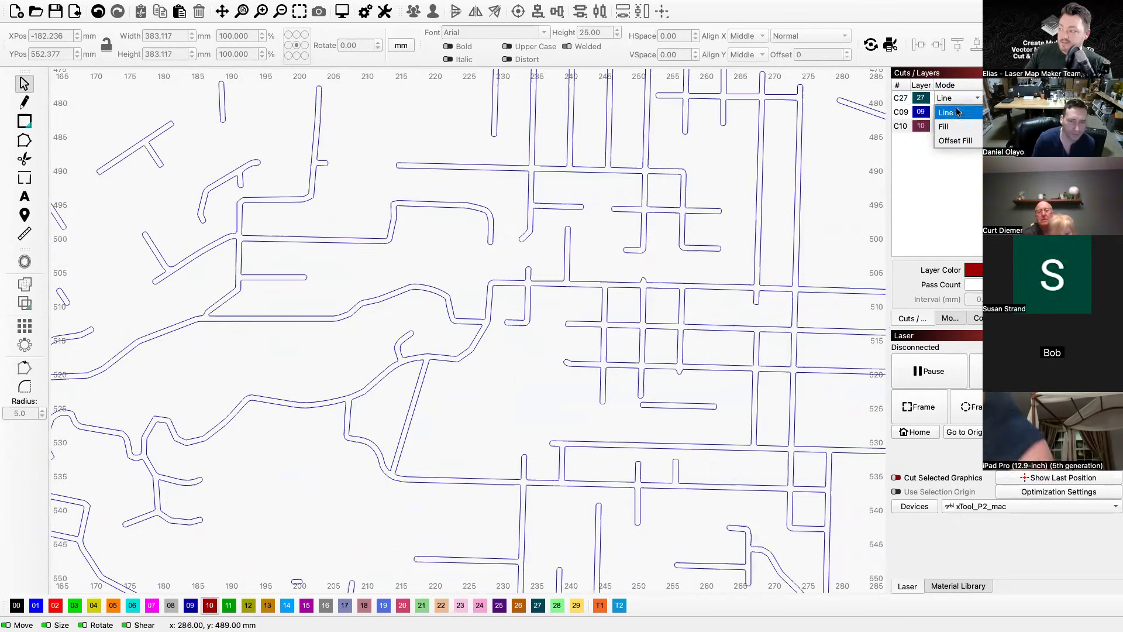
click(943, 126)
scroll(483, 290, up, 3)
scroll(483, 291, down, 10)
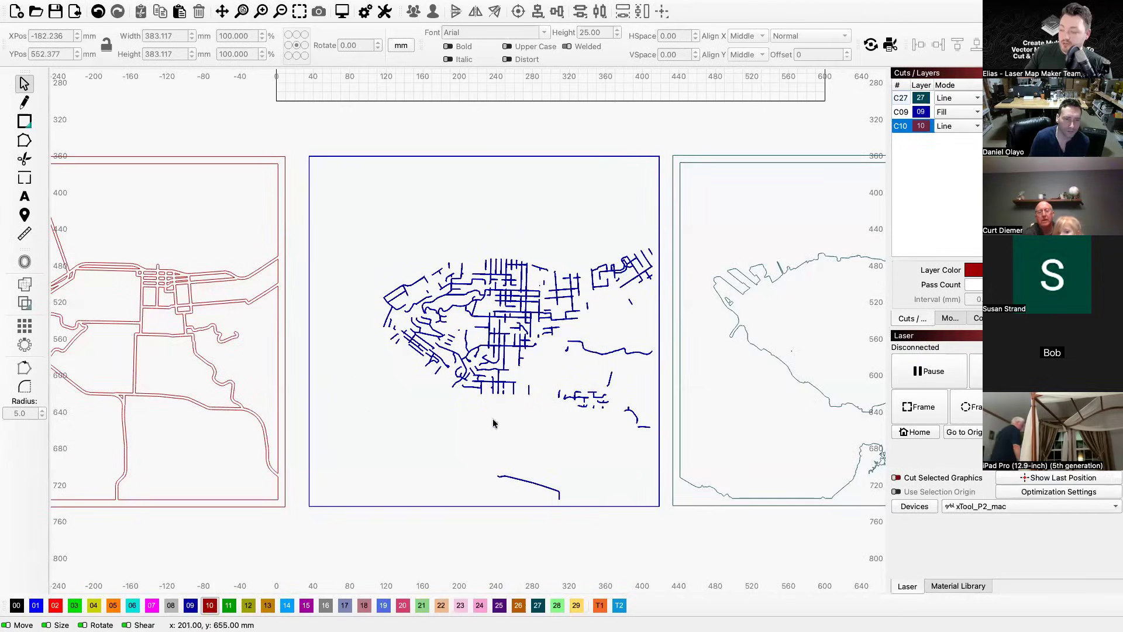
Examine the roads map's cut outlines, including the junctions along its upper-left roads, and compare it with the other two maps.
scroll(830, 267, up, 4)
scroll(830, 267, down, 7)
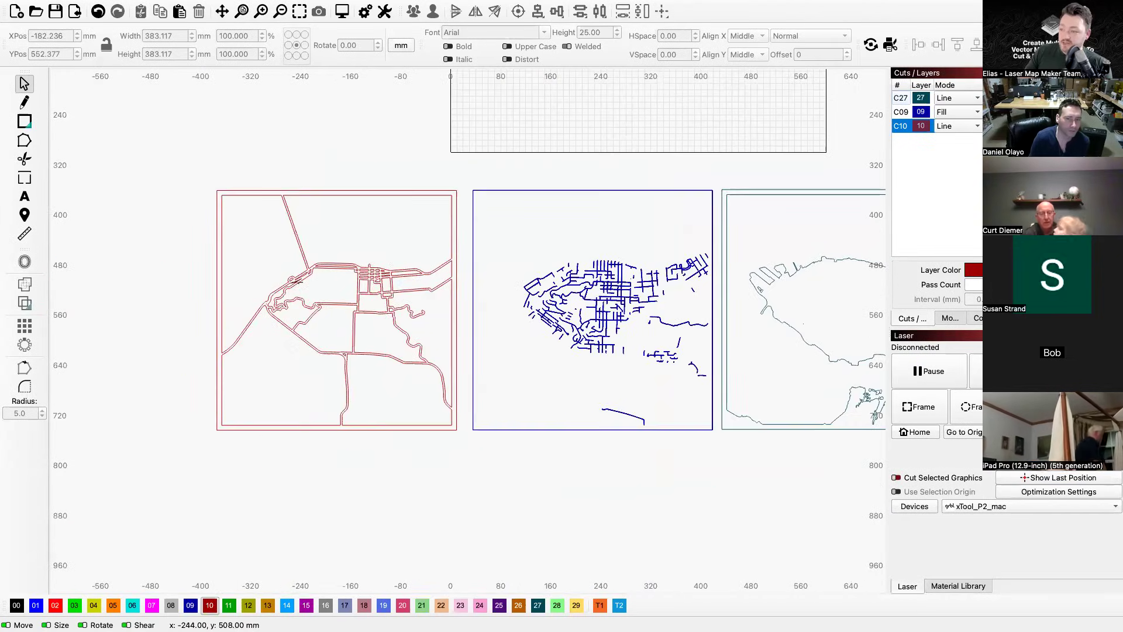
scroll(298, 282, down, 3)
scroll(298, 282, up, 6)
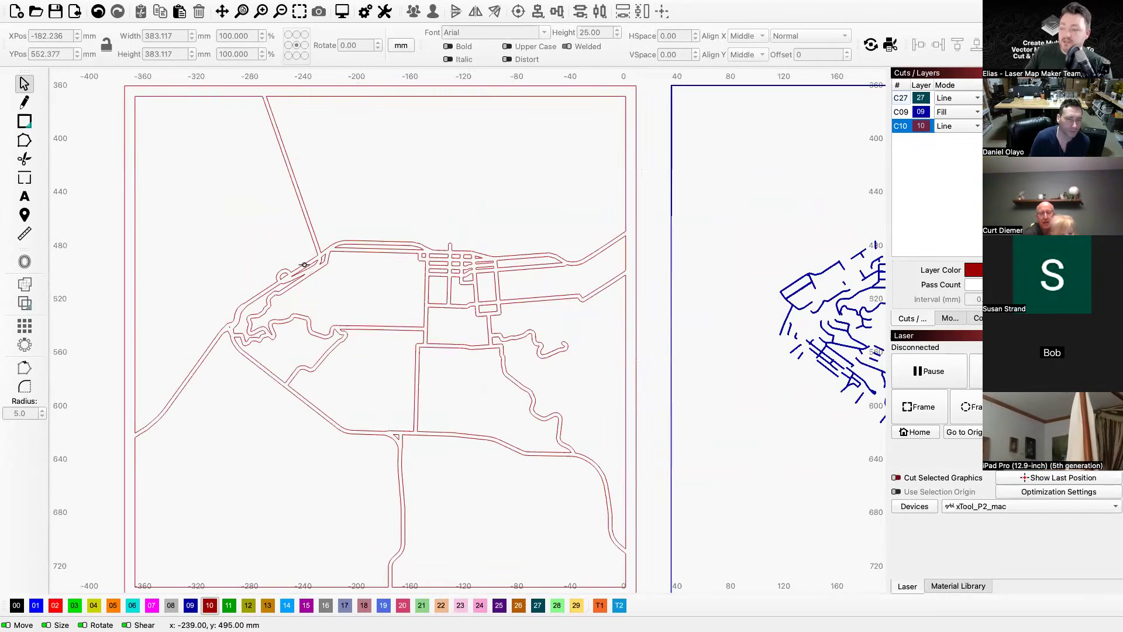
scroll(304, 265, up, 5)
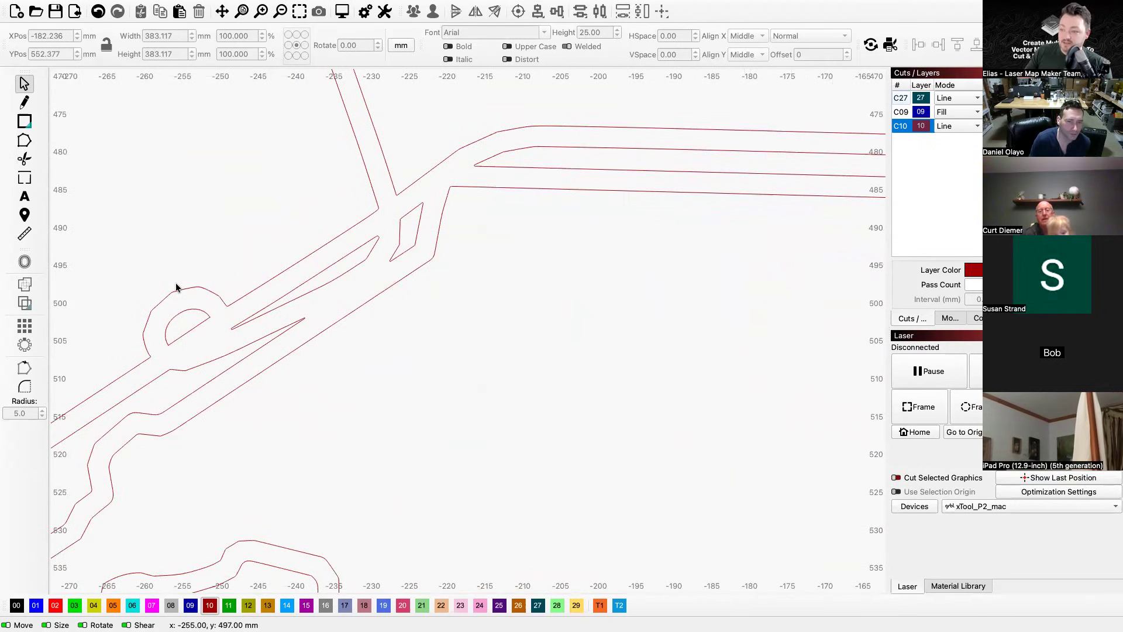
scroll(452, 290, down, 8)
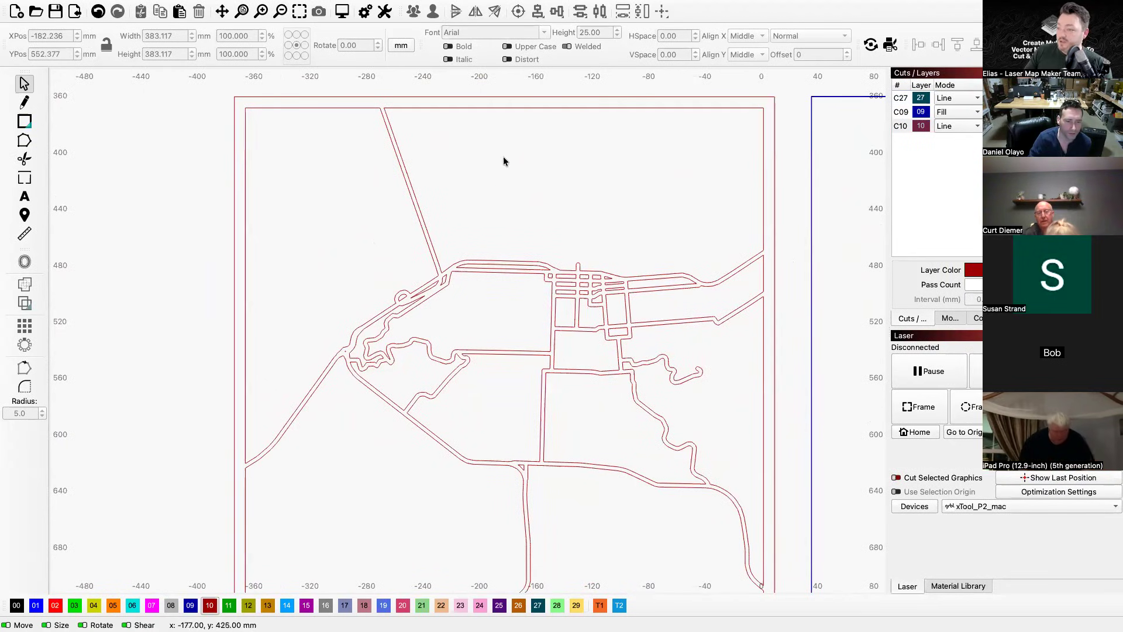
scroll(365, 195, up, 3)
scroll(365, 195, down, 5)
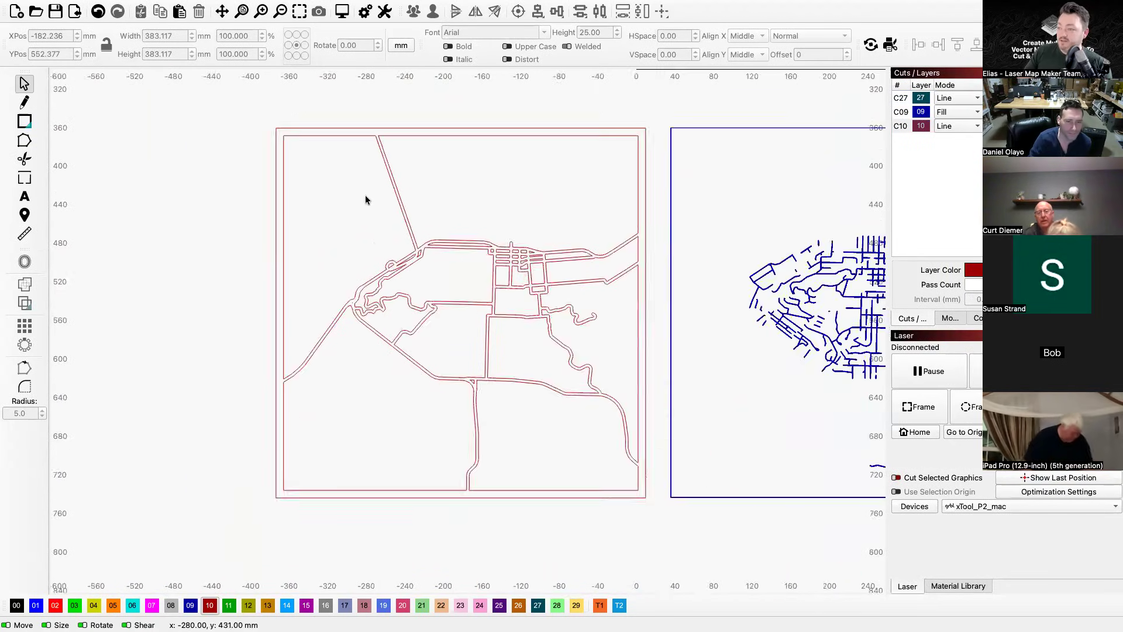
scroll(162, 239, down, 5)
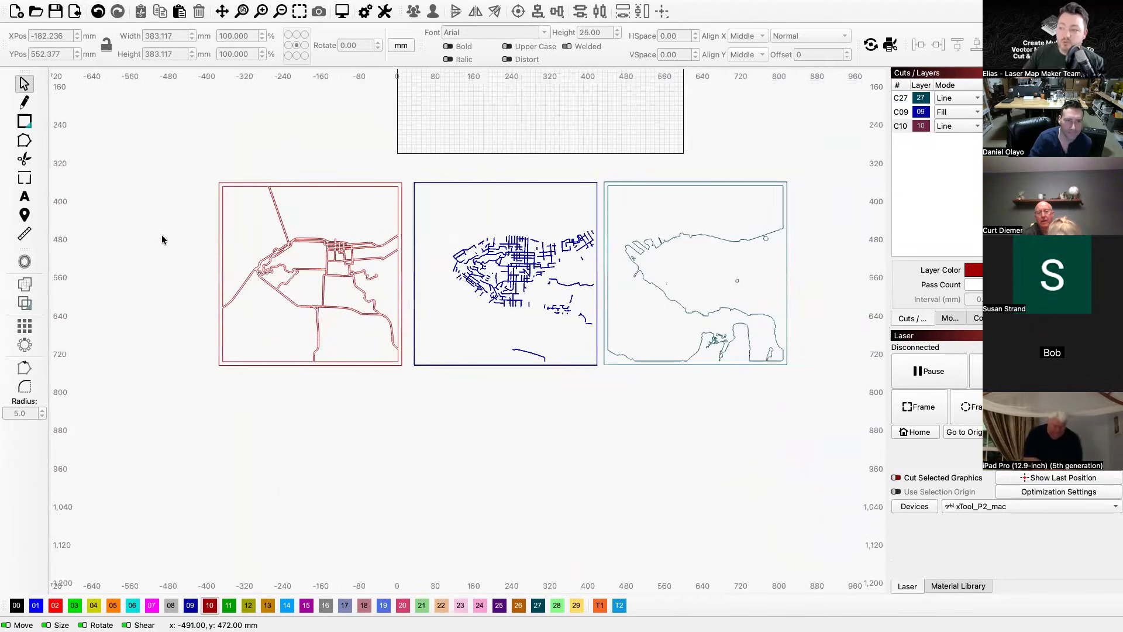
scroll(322, 250, up, 4)
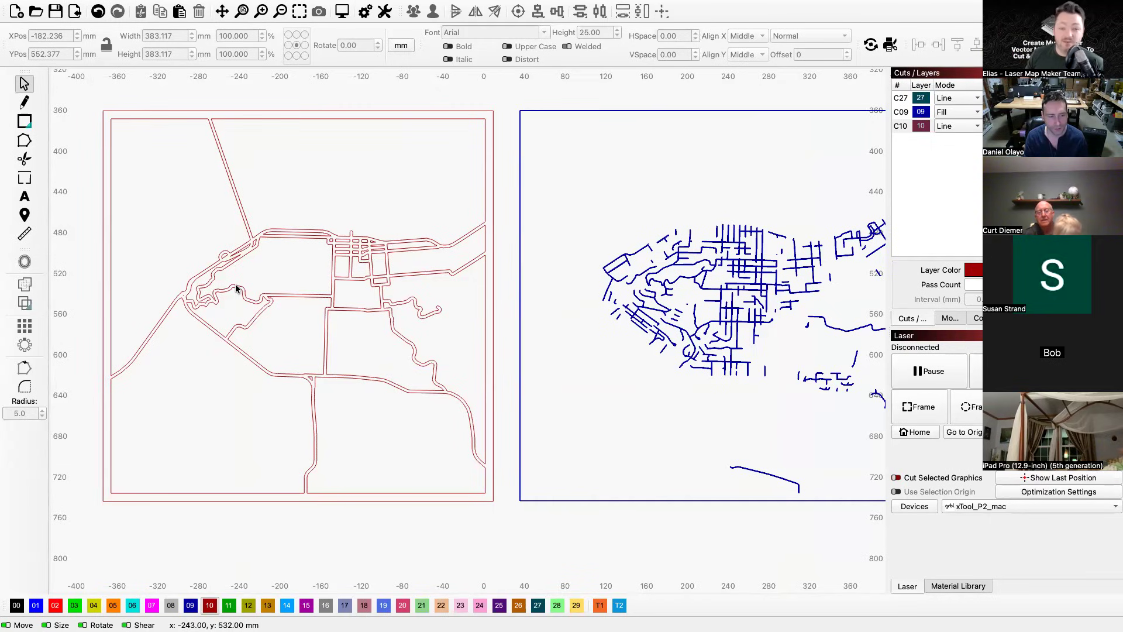
scroll(311, 329, up, 2)
scroll(311, 328, down, 5)
scroll(333, 340, down, 1)
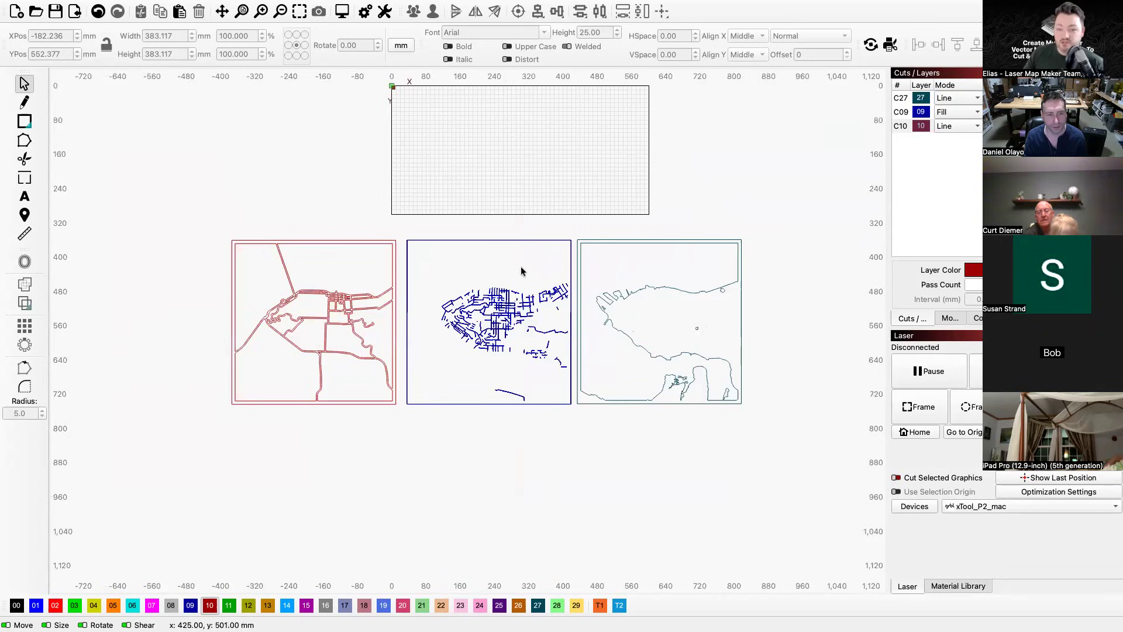
Compare the outer frame of the roads map with the frame corner and upper edge of the engrave map.
scroll(512, 261, up, 2)
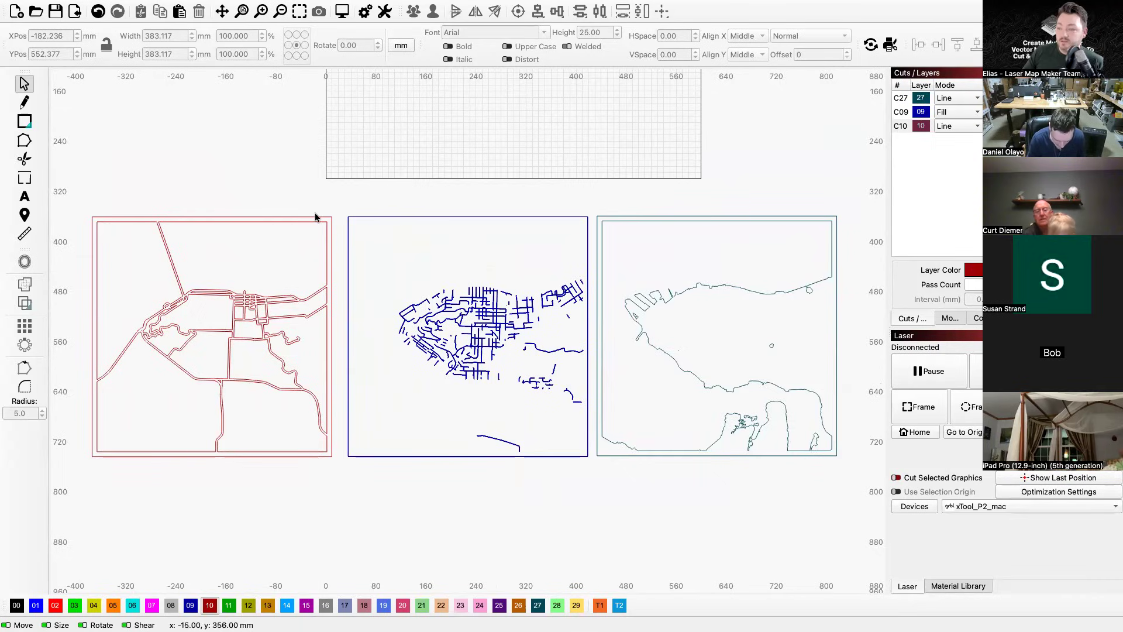
scroll(315, 217, down, 3)
scroll(315, 215, up, 10)
scroll(511, 265, down, 10)
scroll(370, 258, up, 3)
scroll(370, 258, down, 8)
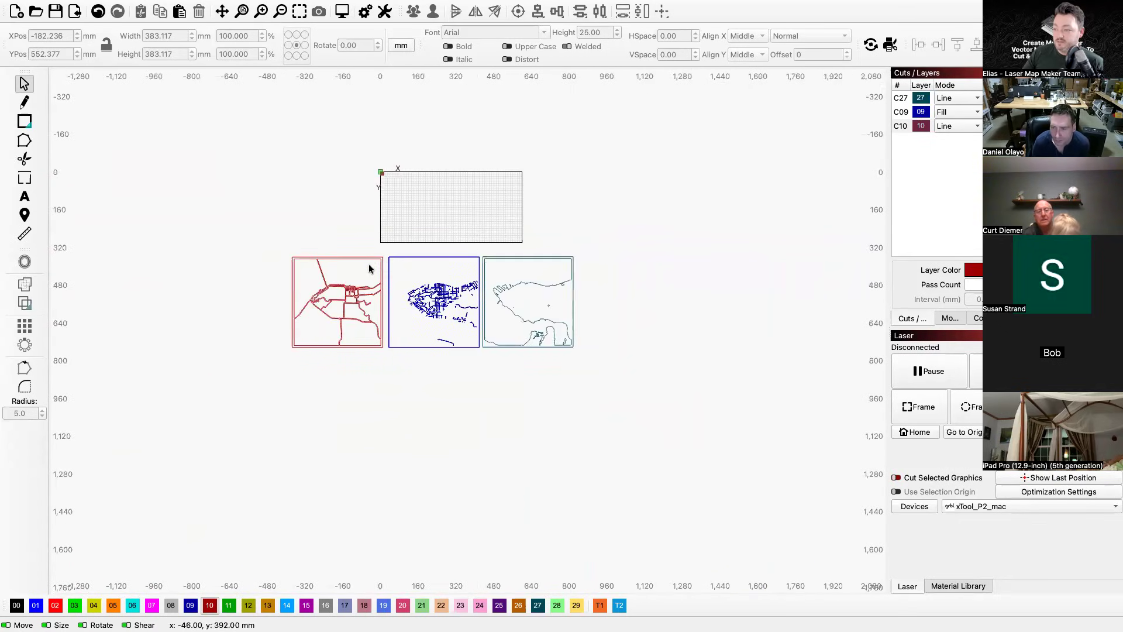
scroll(369, 269, up, 5)
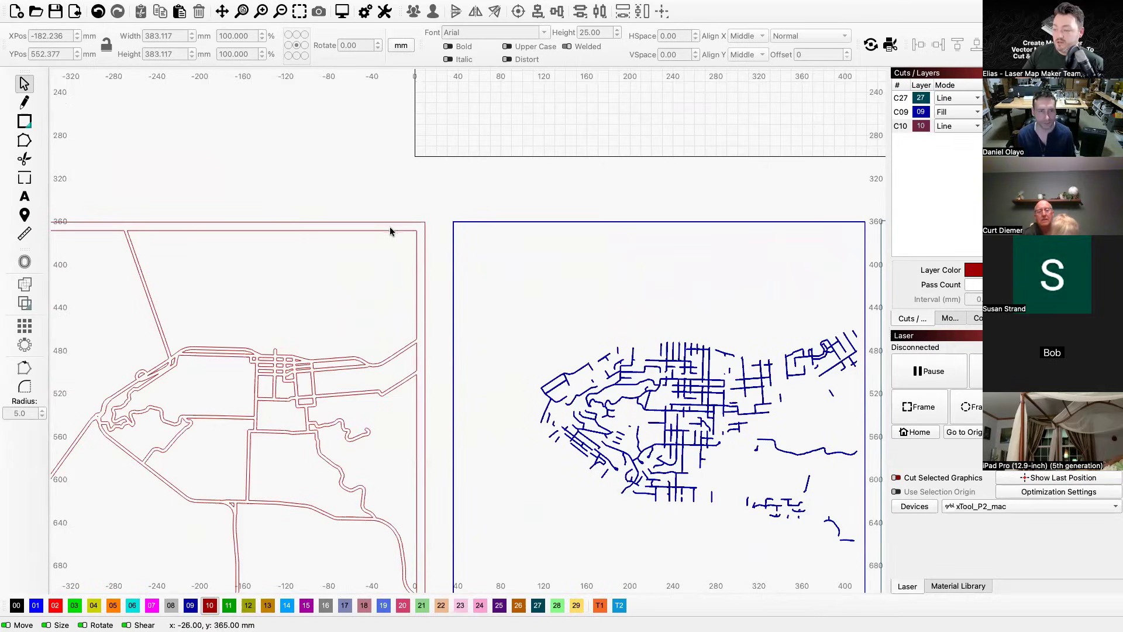
scroll(506, 227, up, 15)
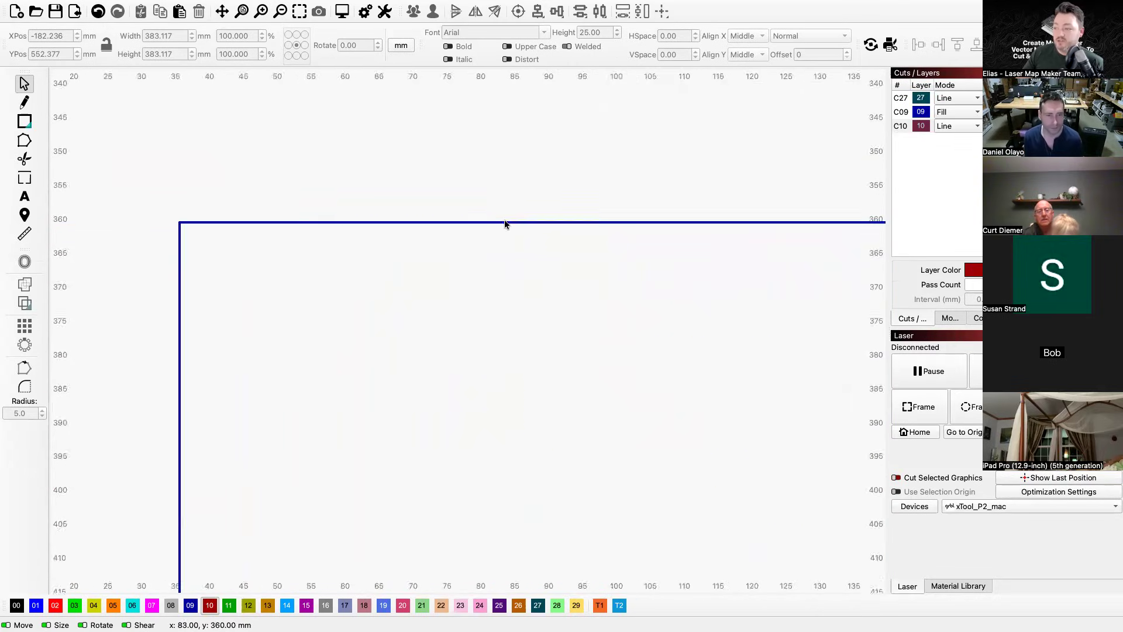
scroll(507, 225, down, 13)
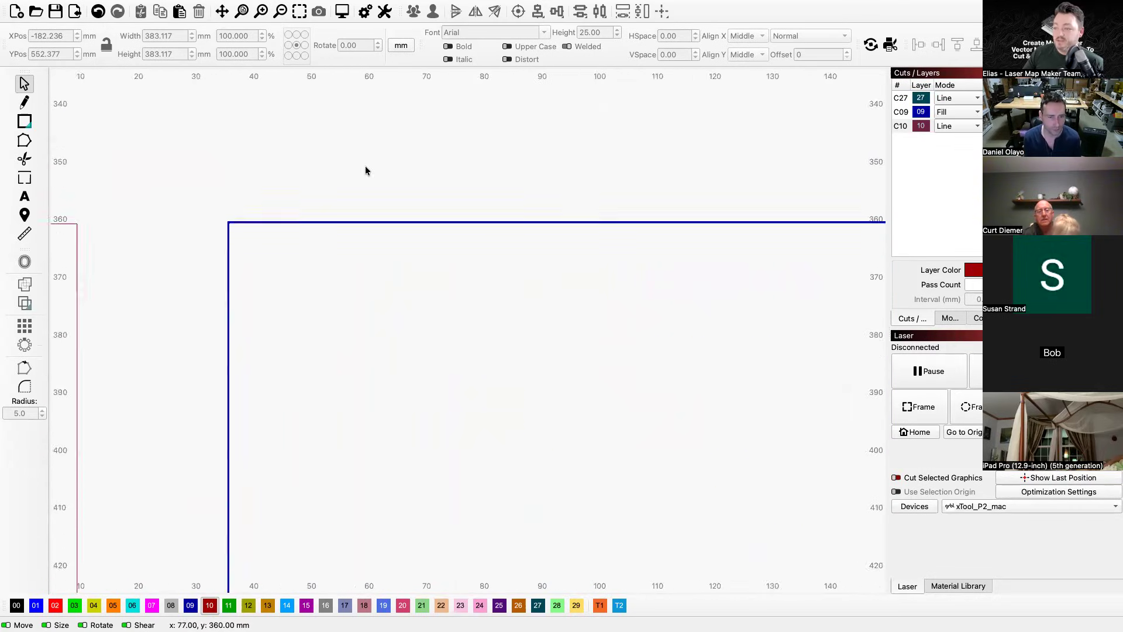
Group all shapes of the land/water map into one object and all engrave map artwork into another.
scroll(351, 157, down, 5)
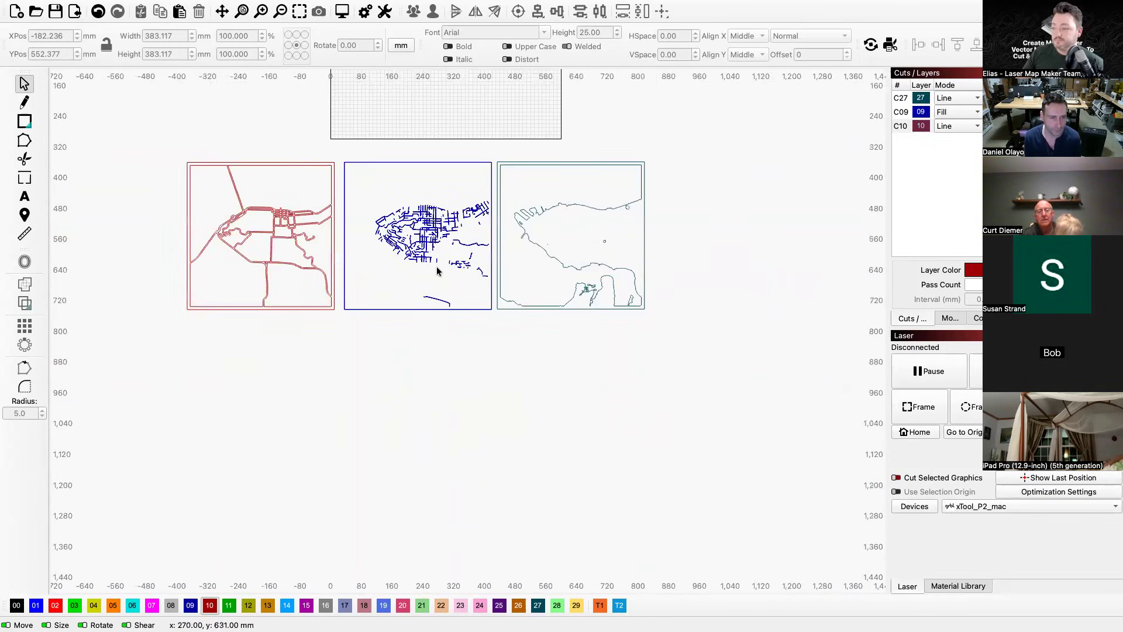
scroll(478, 167, up, 5)
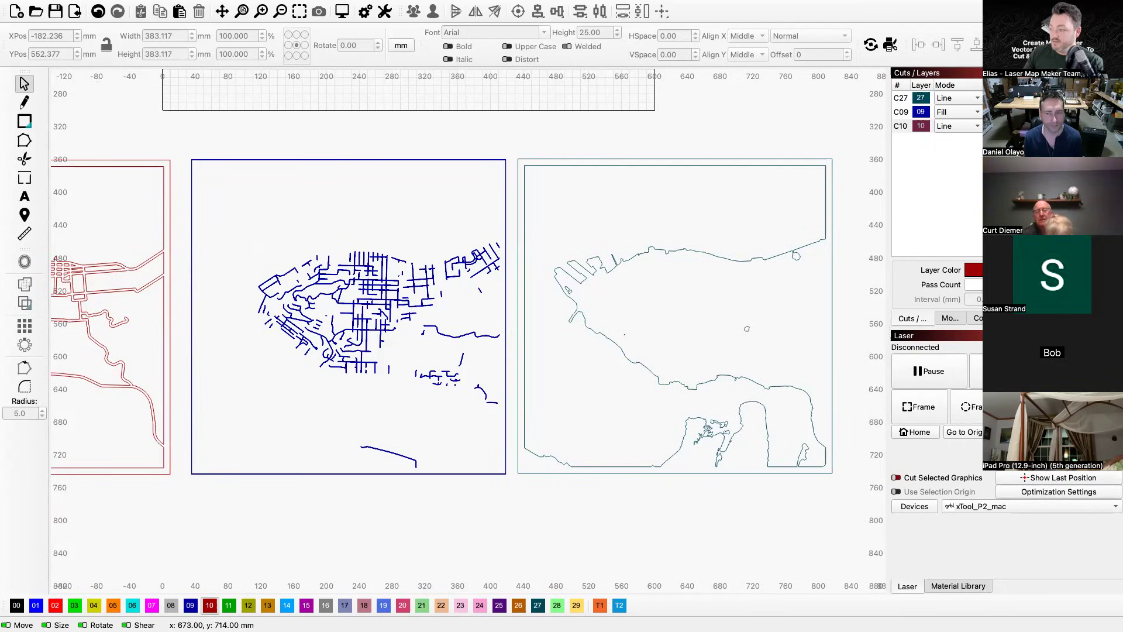
click(673, 379)
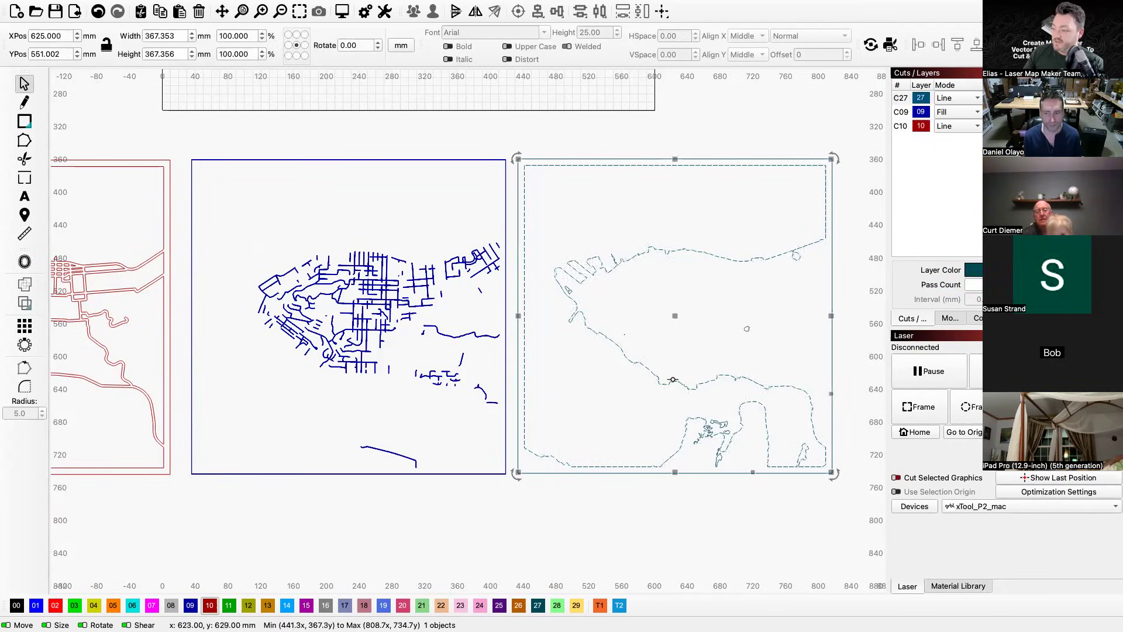
click(837, 475)
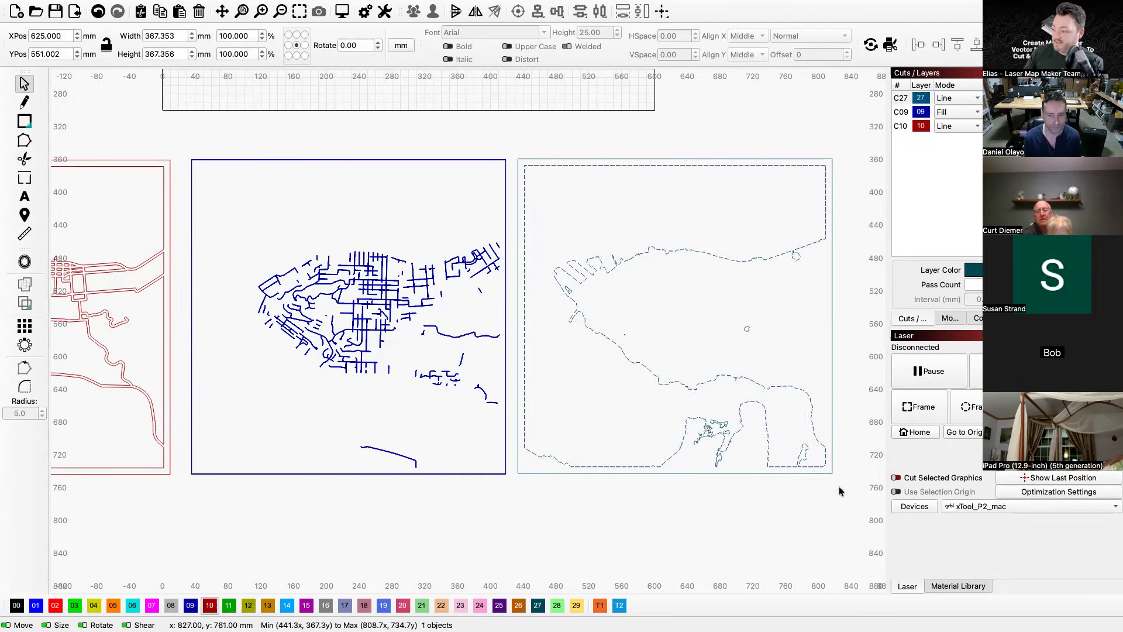
drag(842, 489, 511, 142)
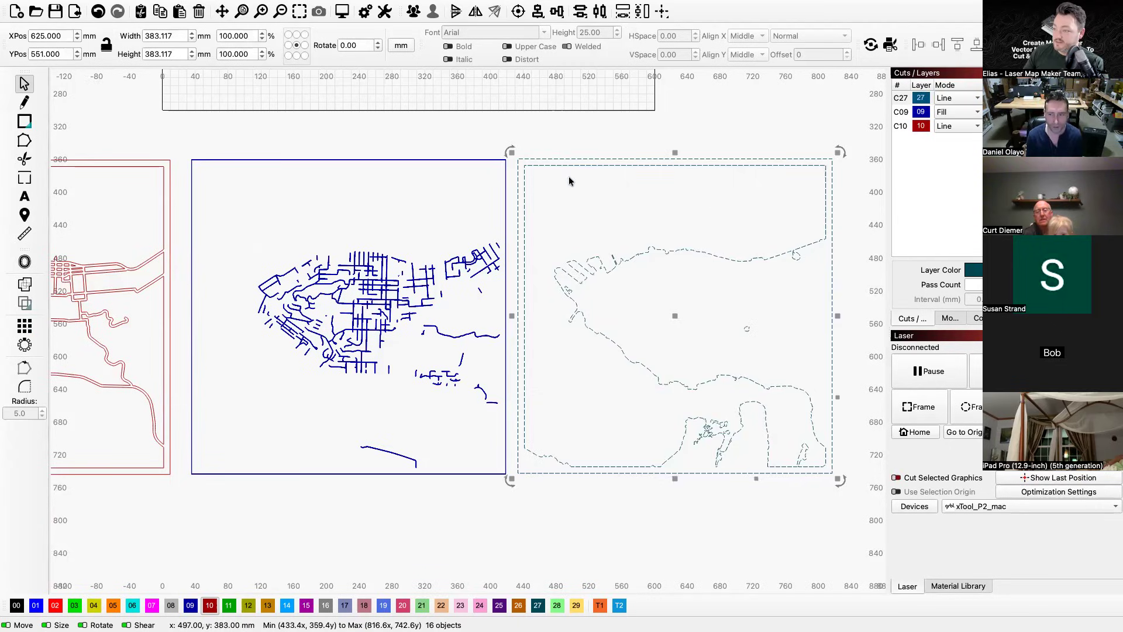
key(ctrl+g)
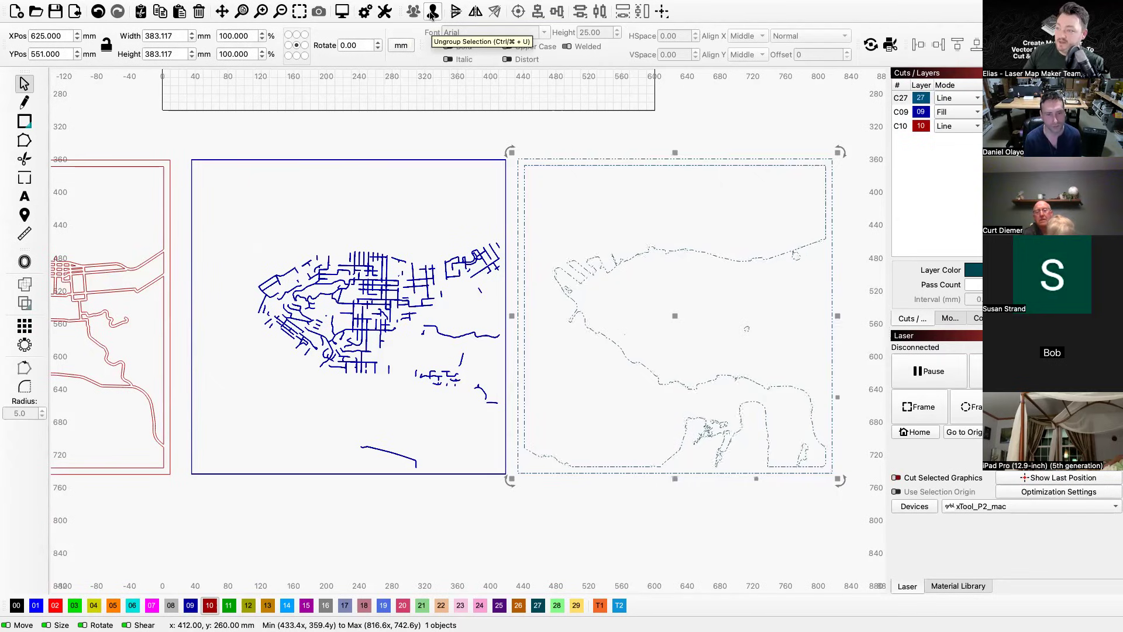
click(720, 127)
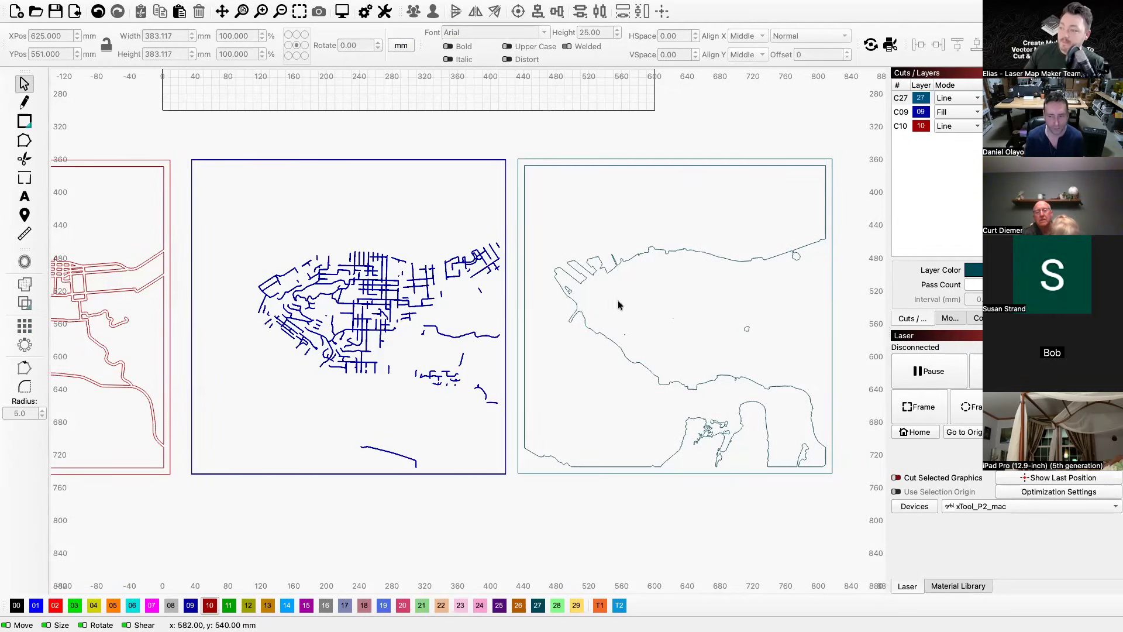
drag(177, 148, 513, 483)
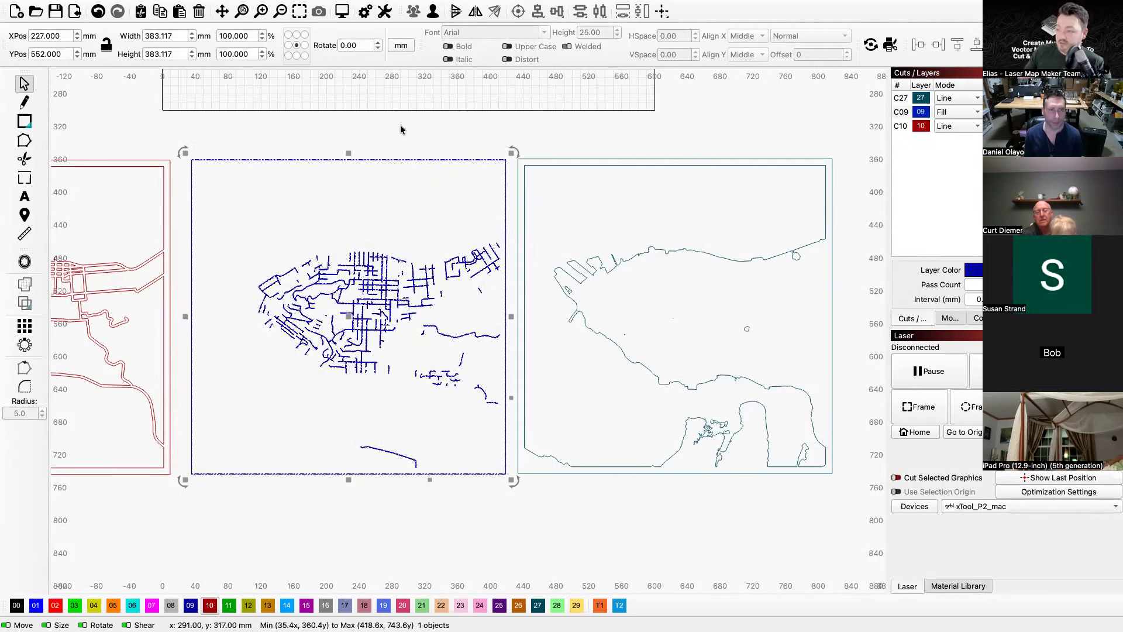
click(427, 143)
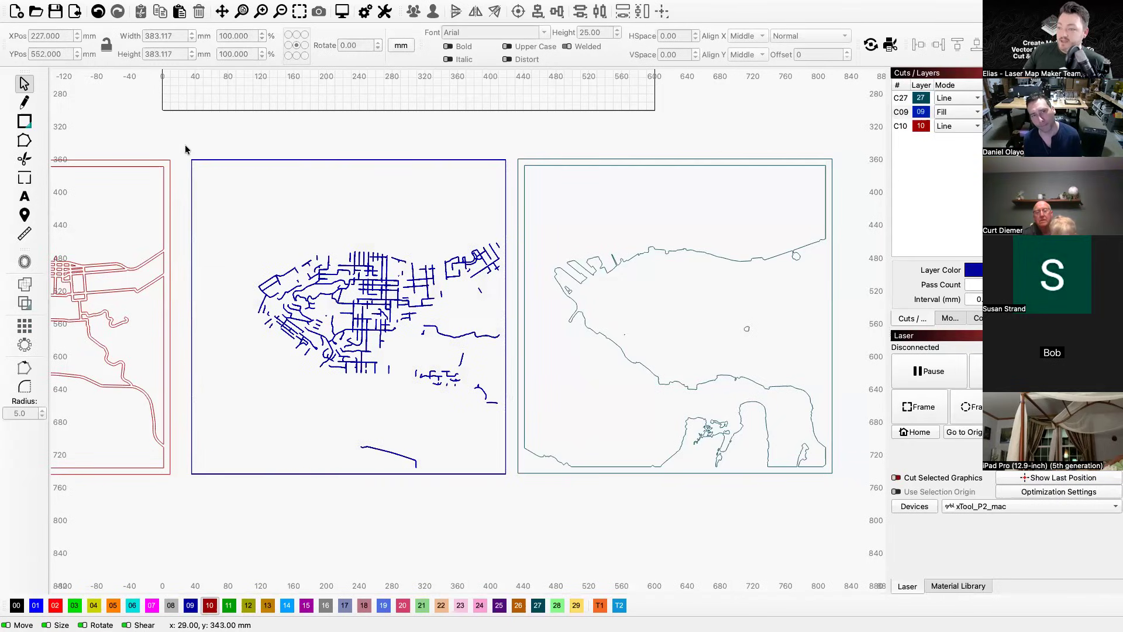
Stack the engrave map over the land/water map by aligning both with Align V-Center and Align H-Center.
drag(185, 145, 844, 483)
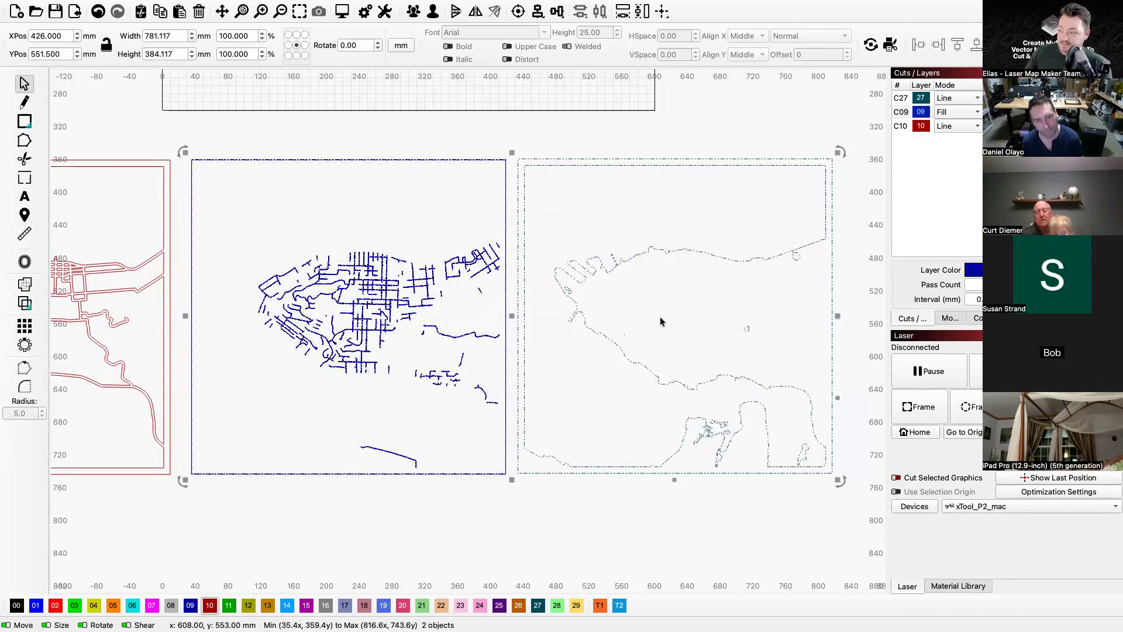
click(538, 16)
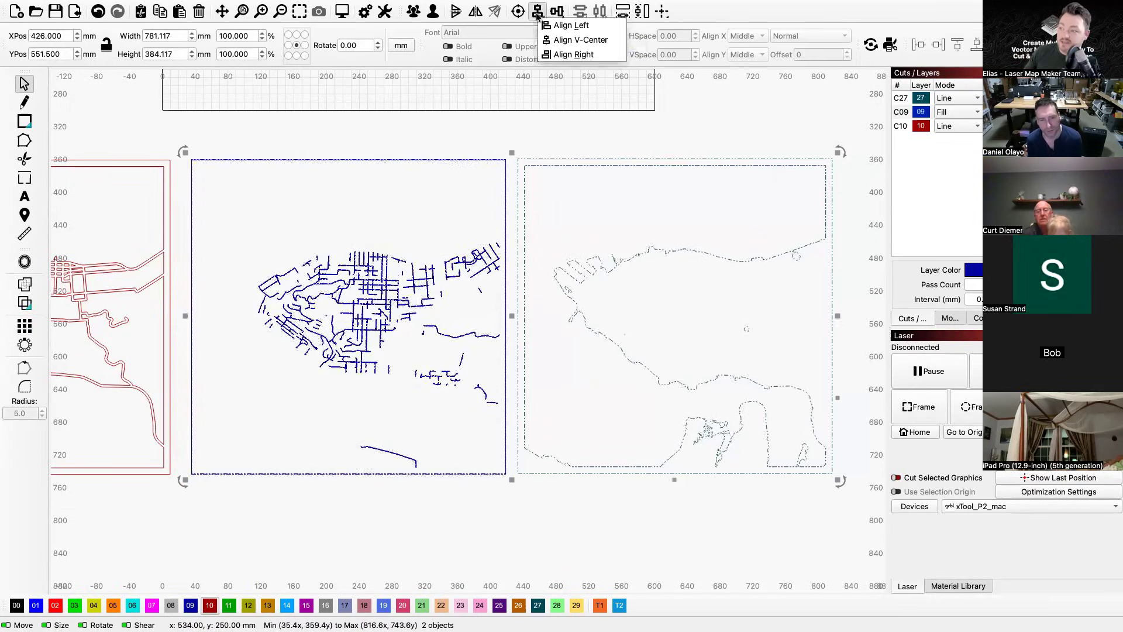
click(580, 42)
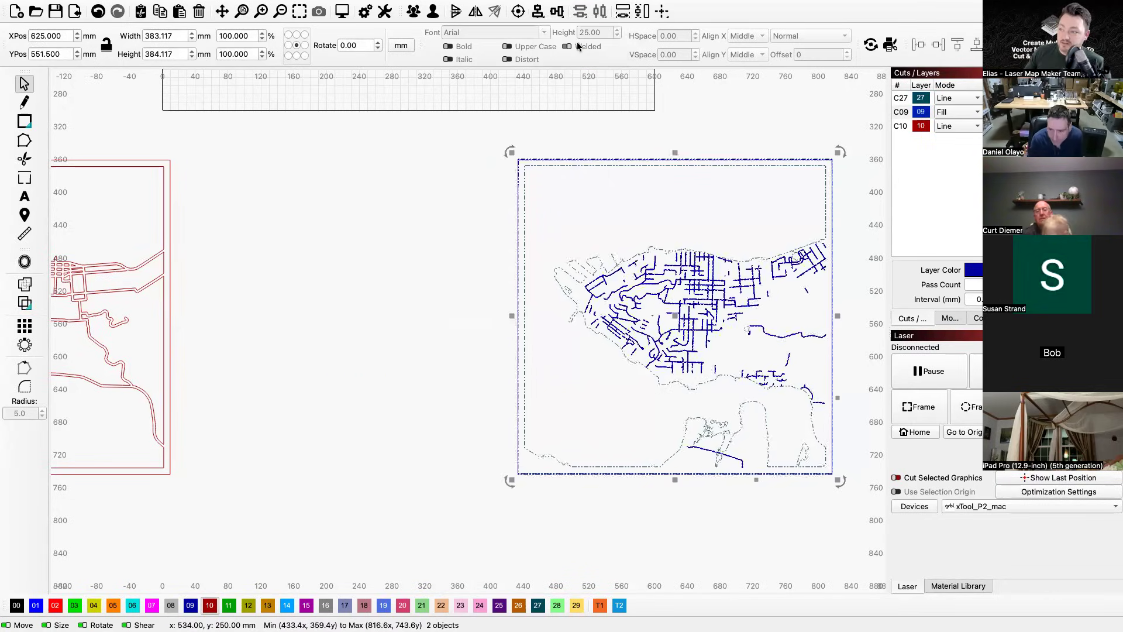
click(558, 16)
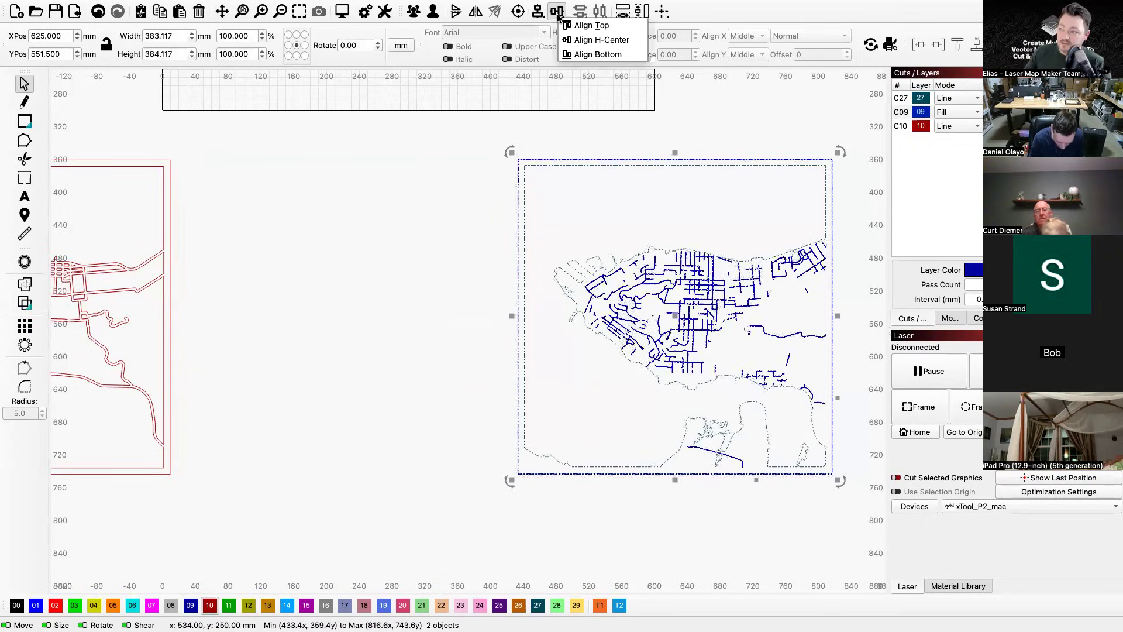
click(592, 40)
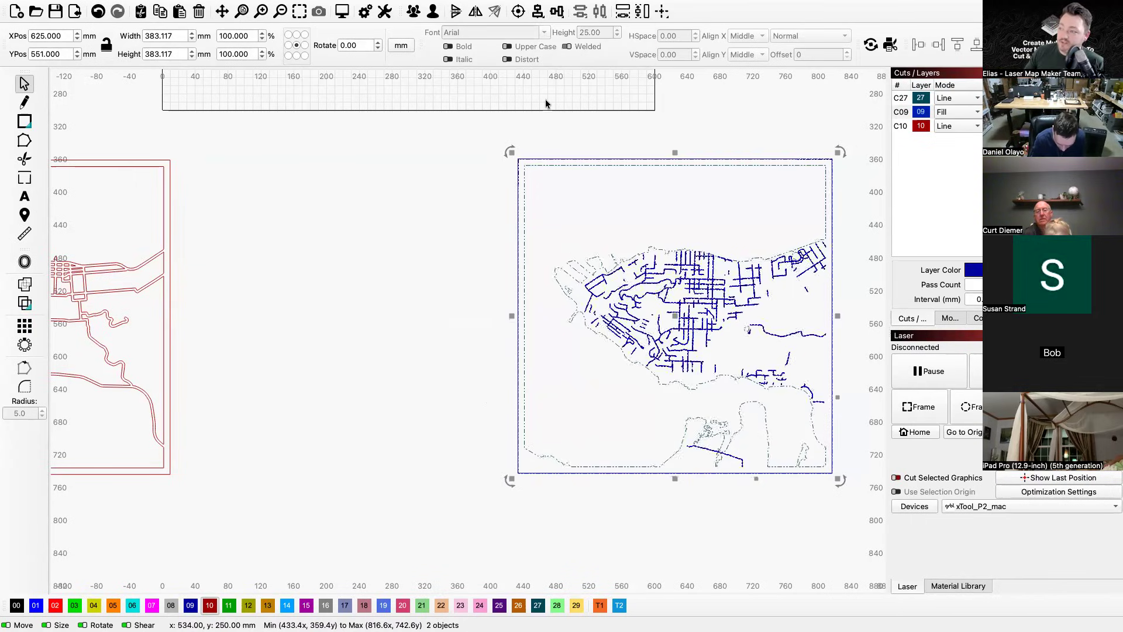
Move the two overlaid maps together to about X 357 mm, Y 554 mm.
click(495, 170)
drag(493, 125, 808, 564)
drag(644, 321, 424, 323)
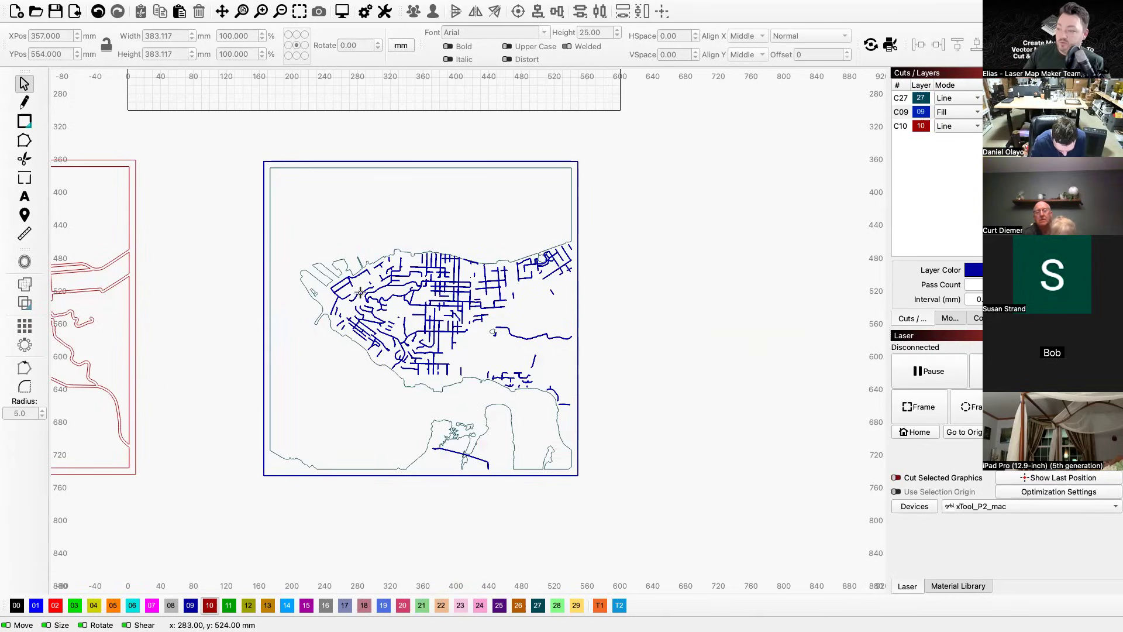
Ungroup the engrave map in the stacked maps so its frame and streets are separate objects.
click(334, 320)
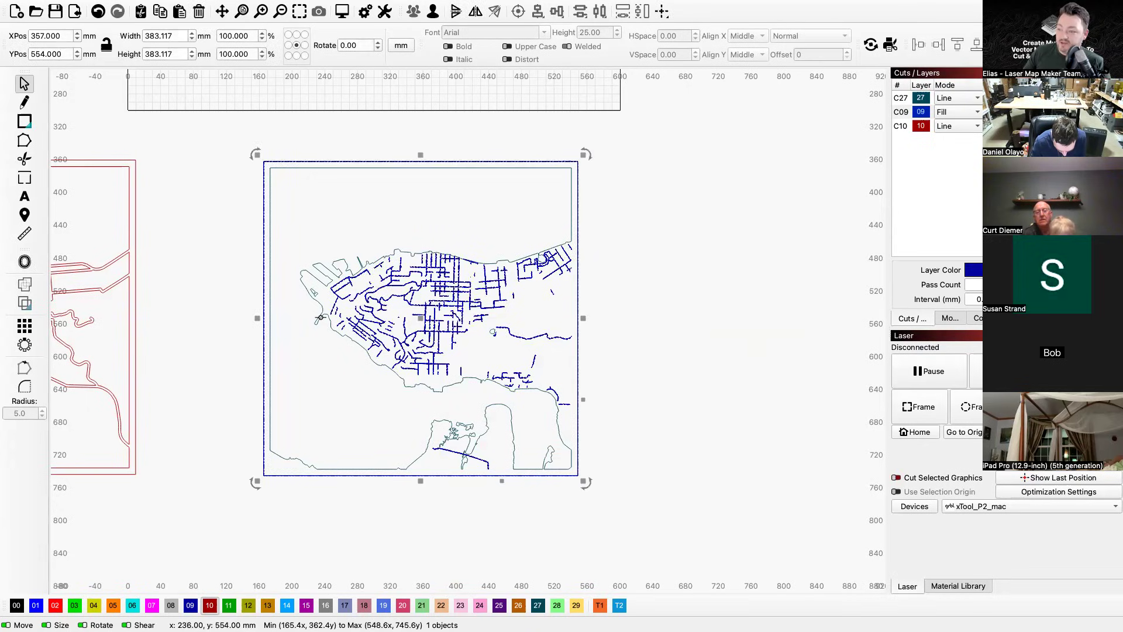
click(721, 314)
click(919, 98)
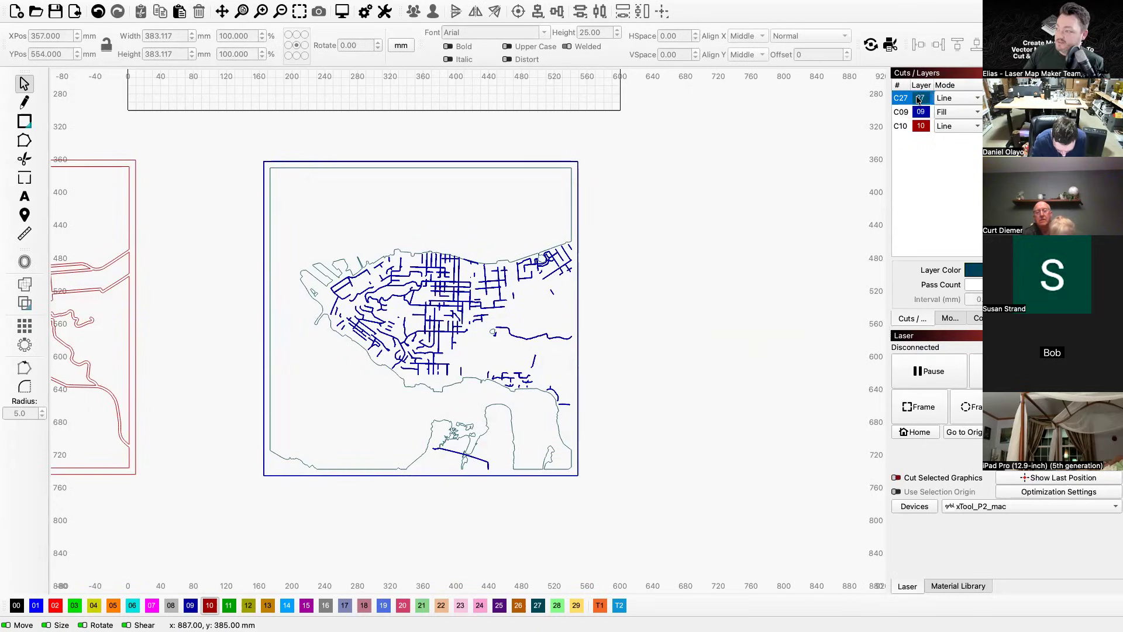
click(567, 169)
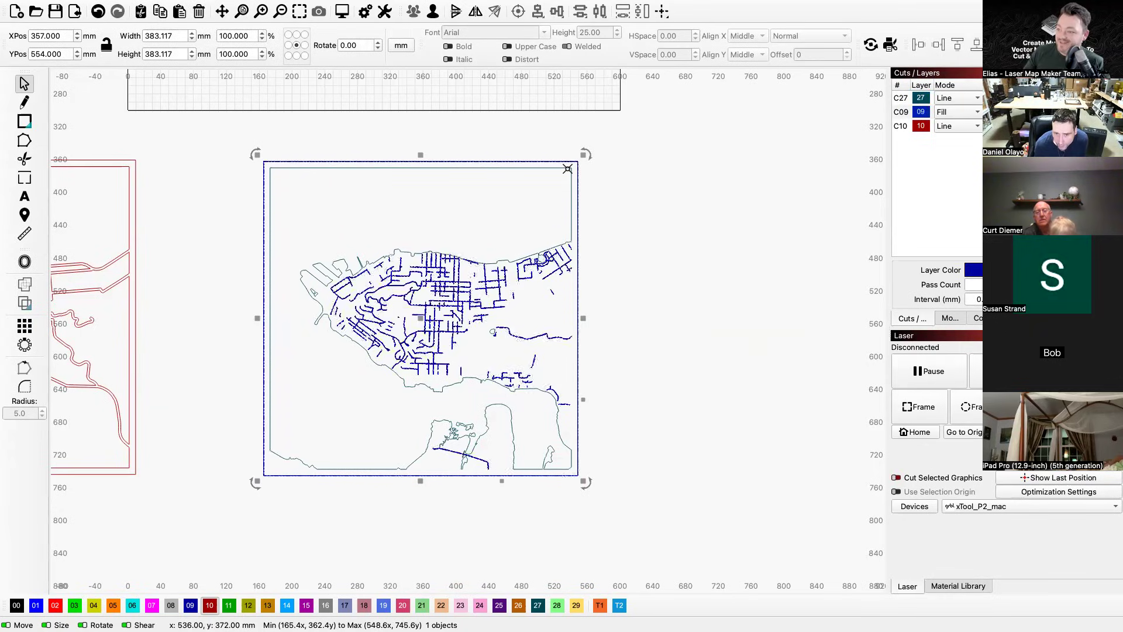
click(668, 203)
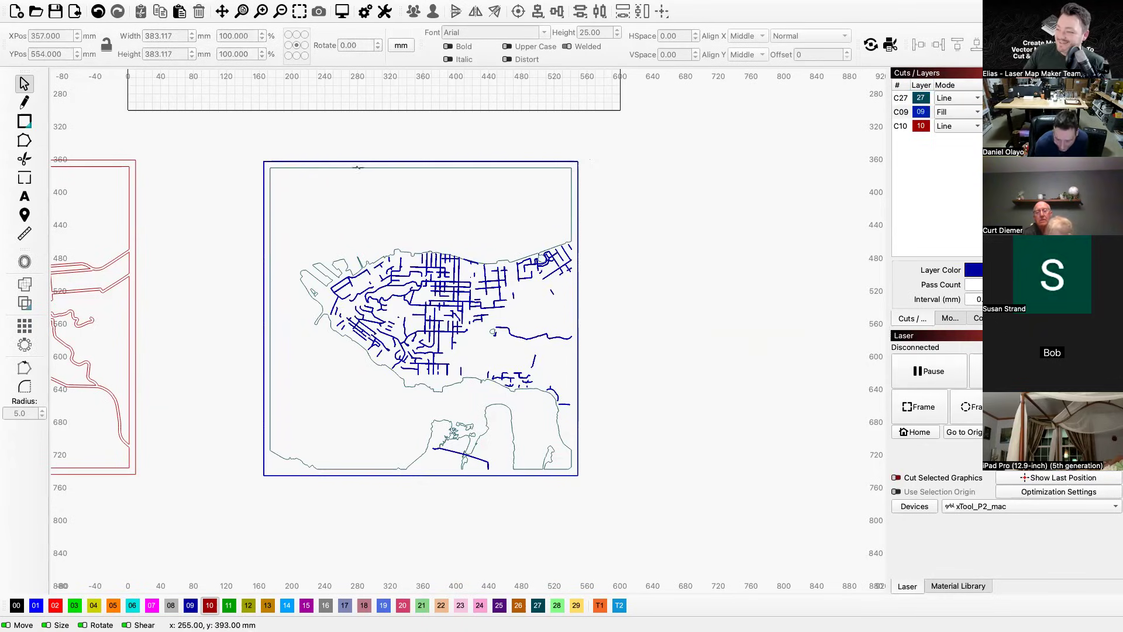
click(513, 192)
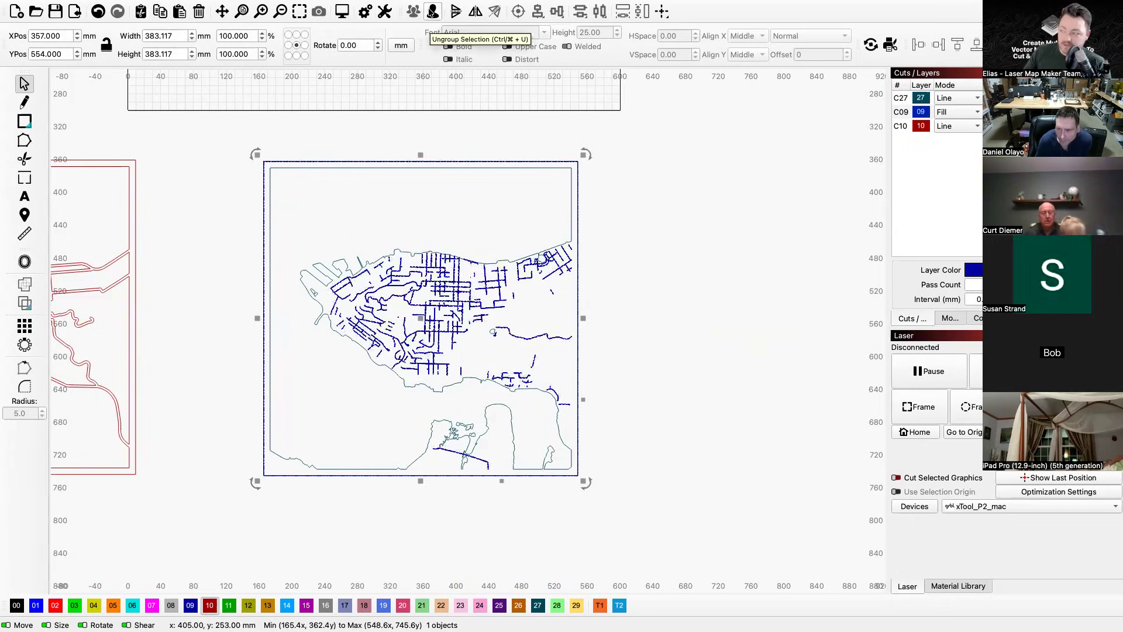
click(433, 12)
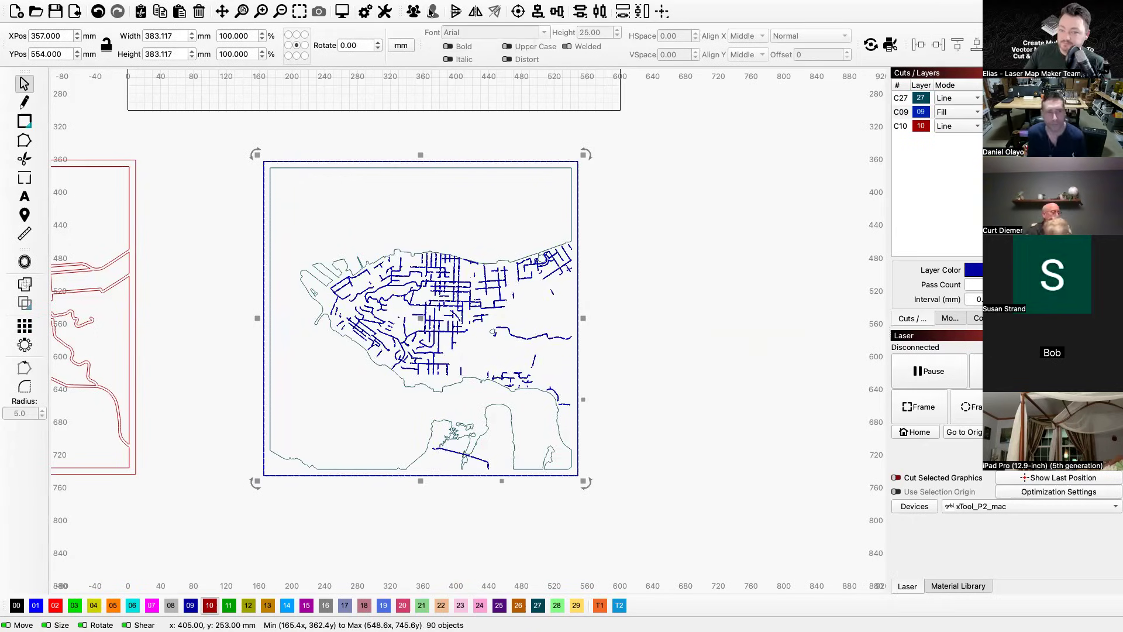
click(676, 213)
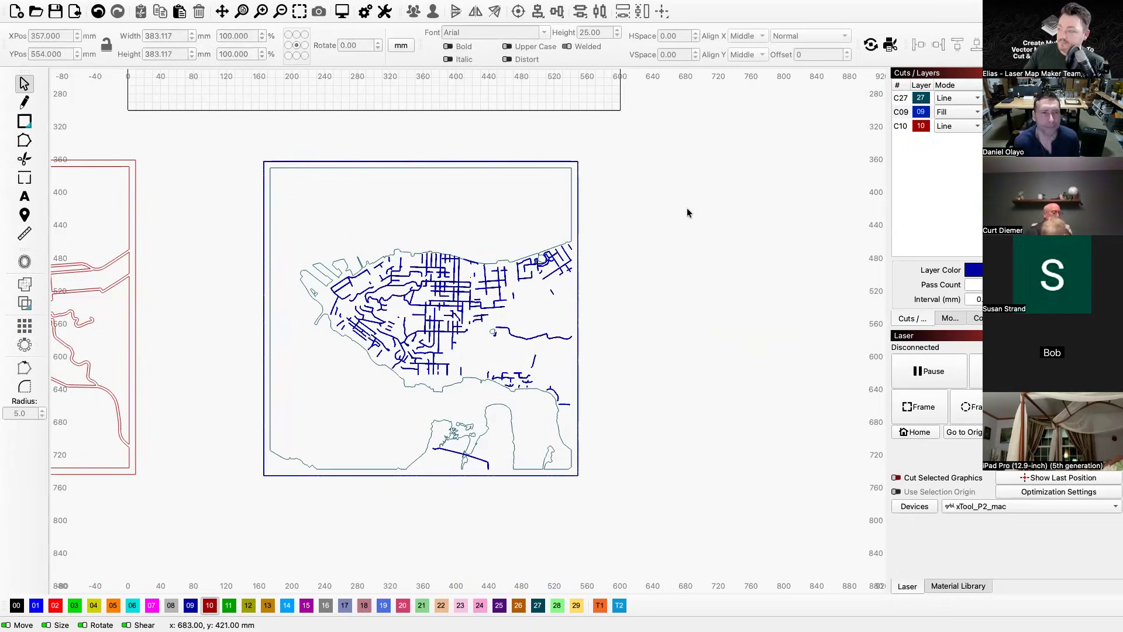
Try moving one outline of the engrave map's frame away from the other, and undo the move.
click(546, 162)
drag(546, 162, 633, 198)
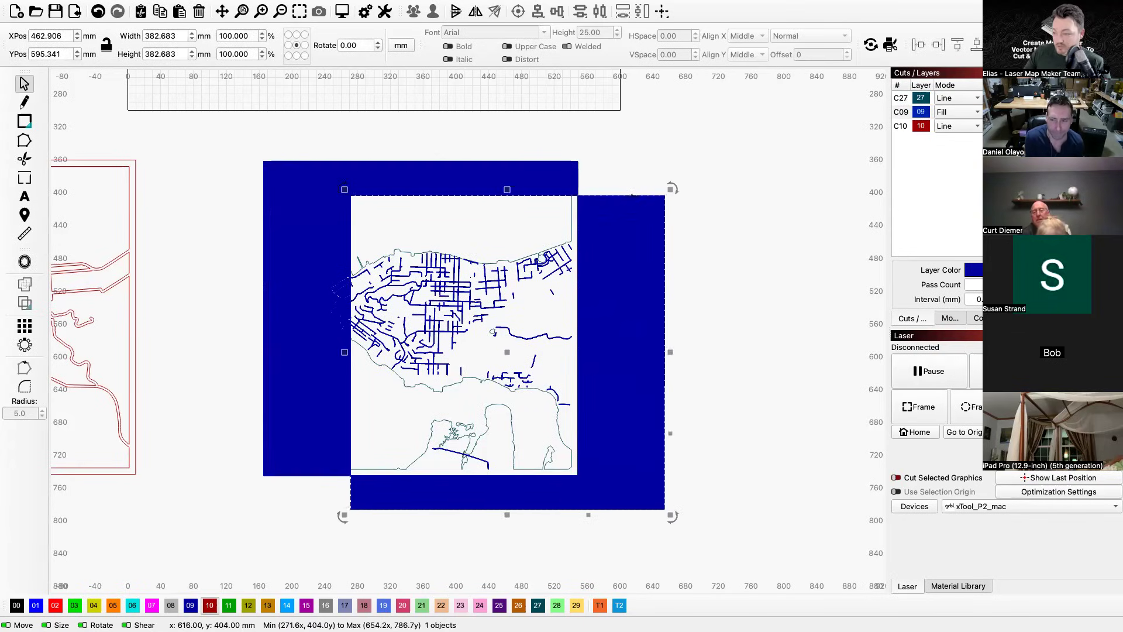
key(super+z)
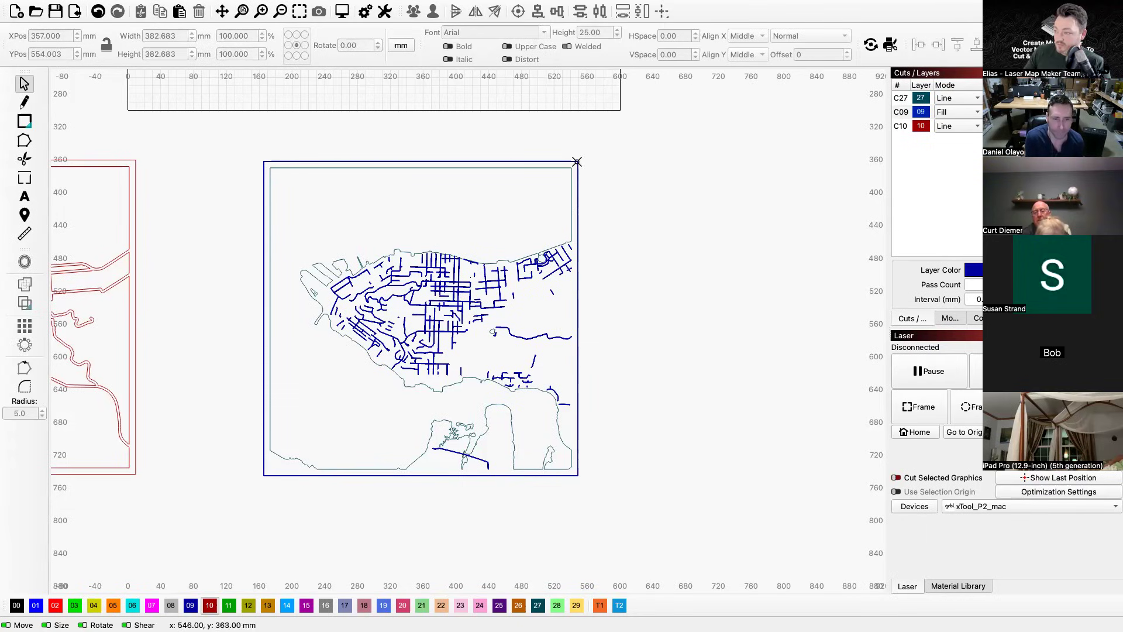
Try deleting the engrave map's frame outlines, undo the deletions, and try dragging the frame outline aside.
key(Delete)
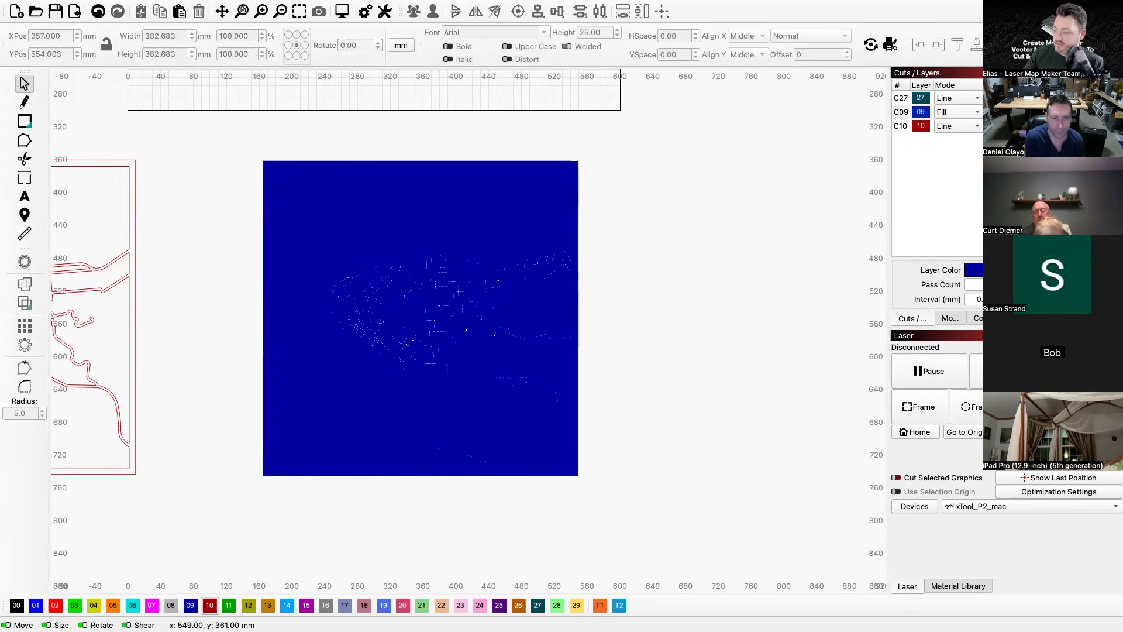
key(super+z)
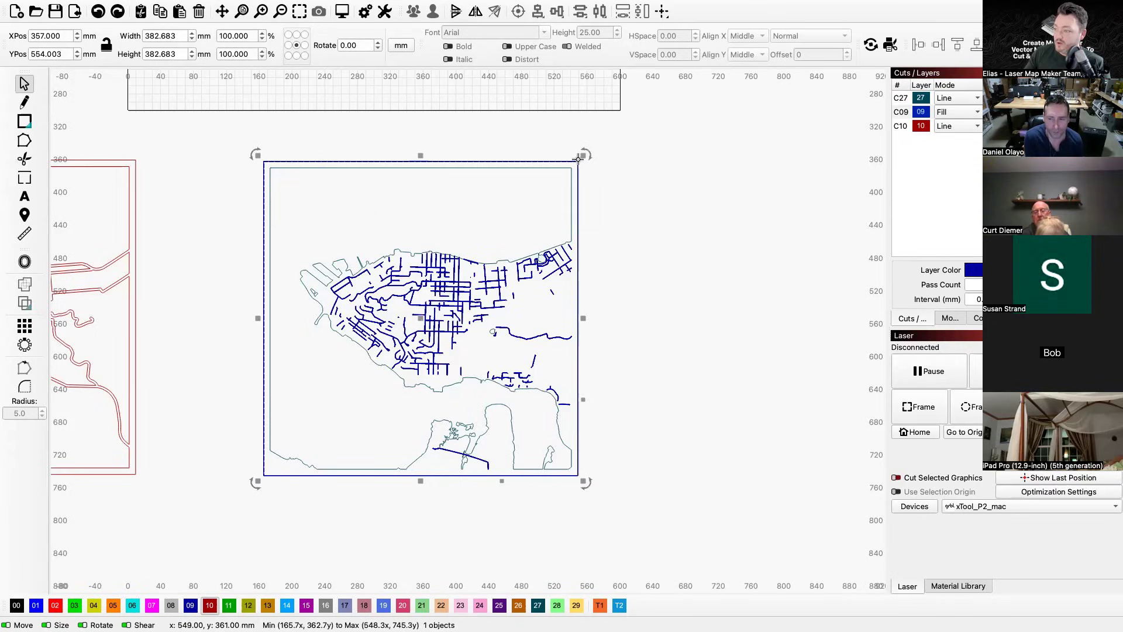
key(Delete)
key(super+z)
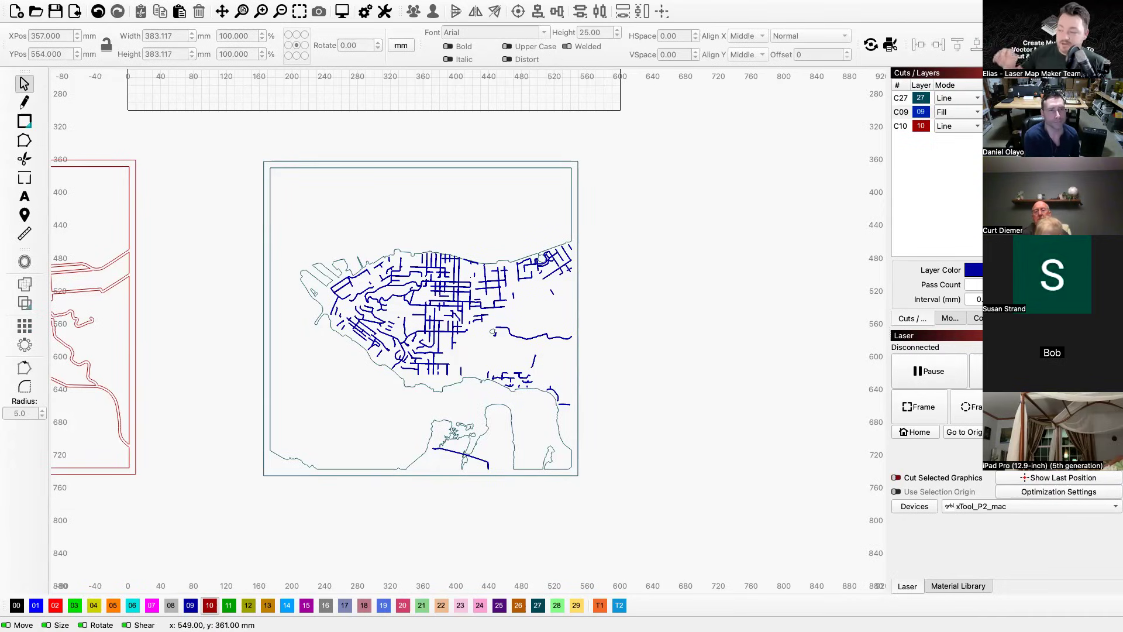
click(577, 160)
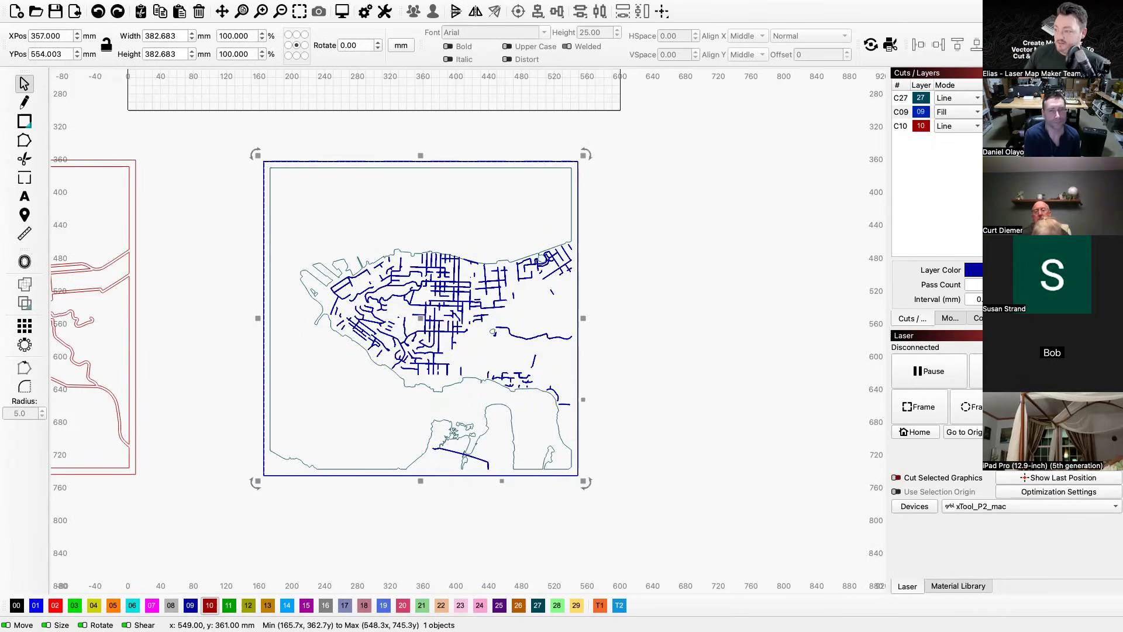
drag(569, 159, 680, 168)
Undo the frame edits, ungrouping, move and center alignments back to the separate side-by-side maps, and clear the selection.
key(super+z)
key(super+z)
key(super+z)
key(super+z)
key(super+z)
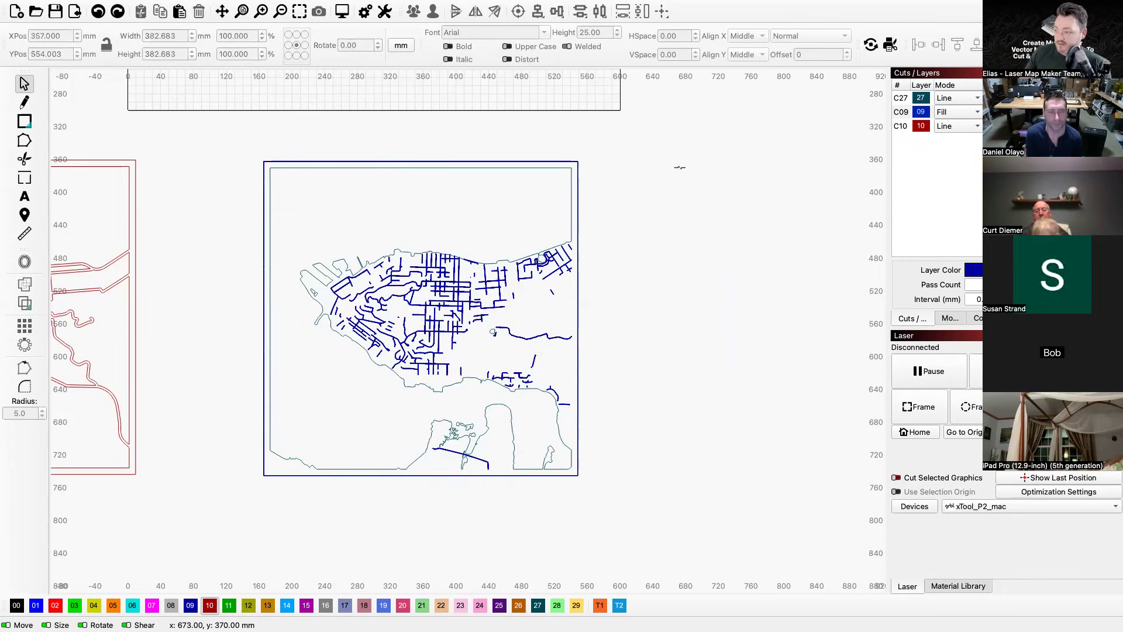
key(super+z)
key(super+z)
key(super+z)
key(super+z)
key(super+z)
key(super+z)
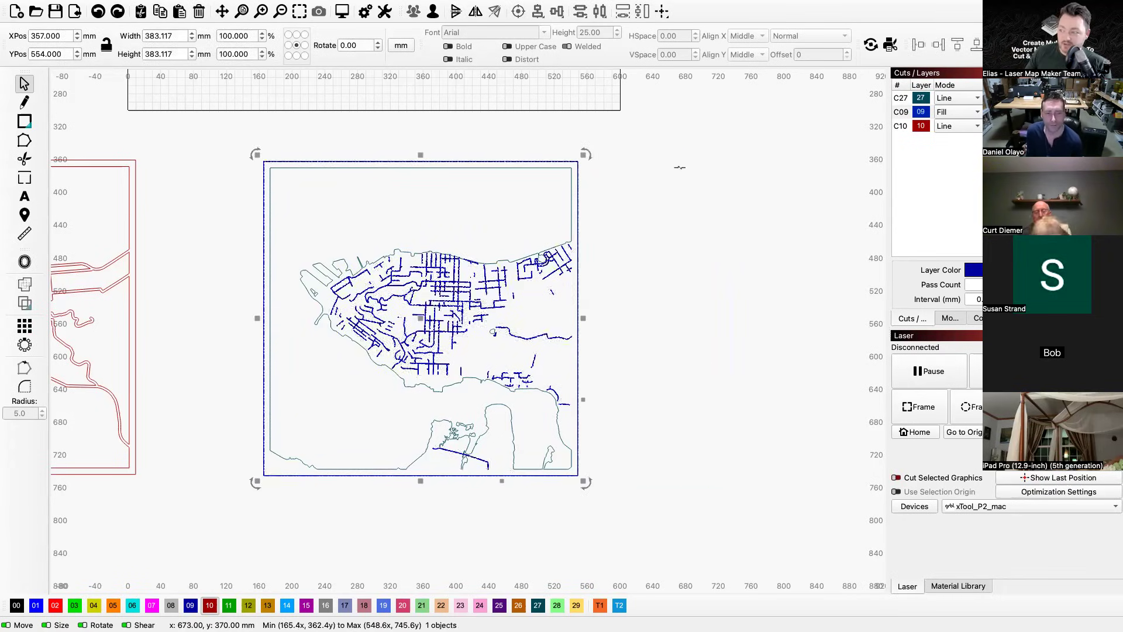
key(super+z)
key(super+z)
key(super+z)
key(super+z)
key(super+z)
key(super+z)
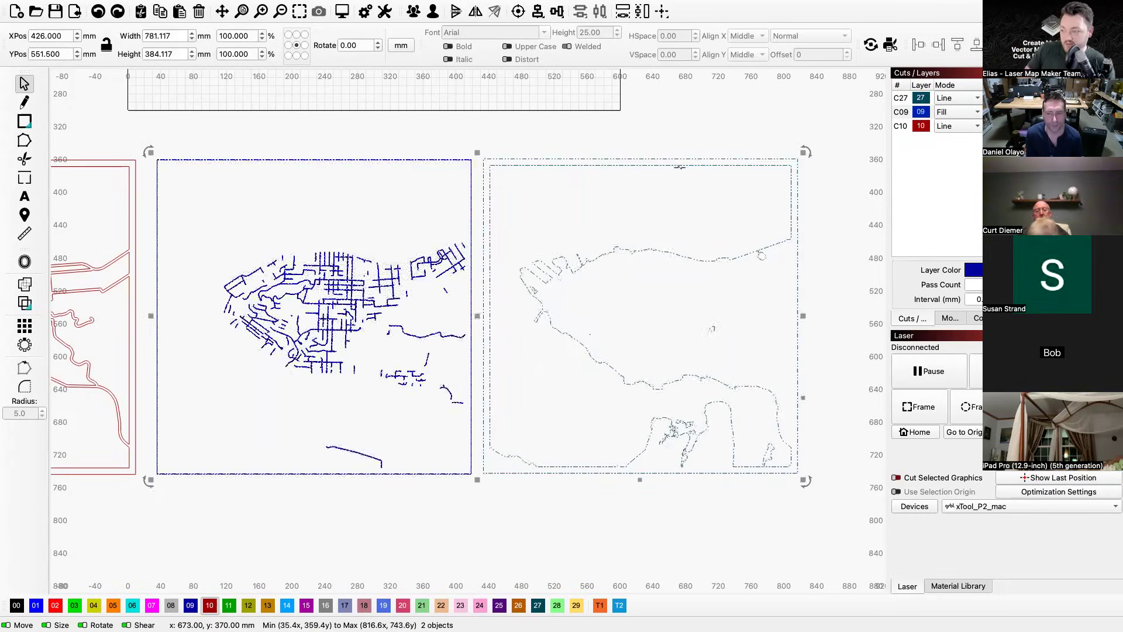
click(514, 143)
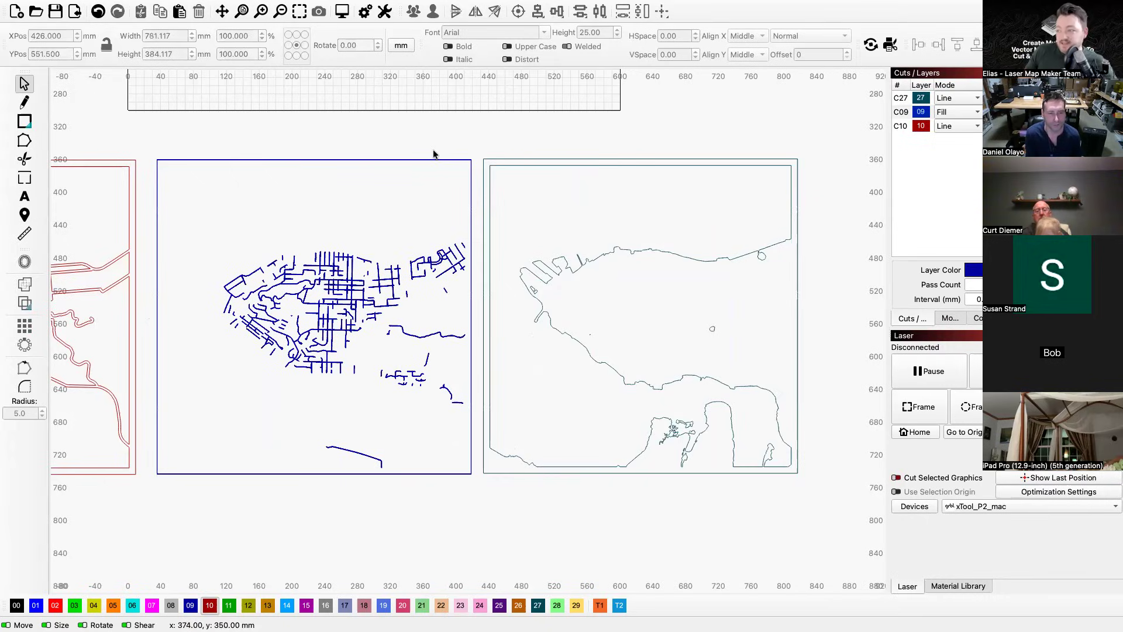
Examine the double outline at the upper-right corner of the engrave map's frame up close.
scroll(450, 160, up, 5)
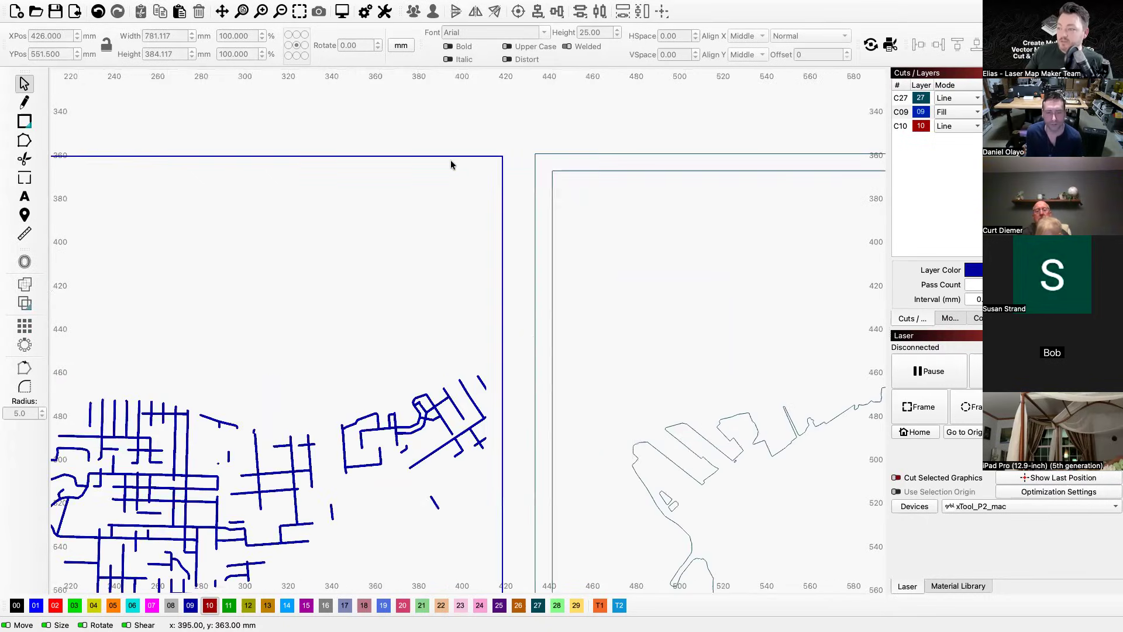
scroll(496, 153, up, 8)
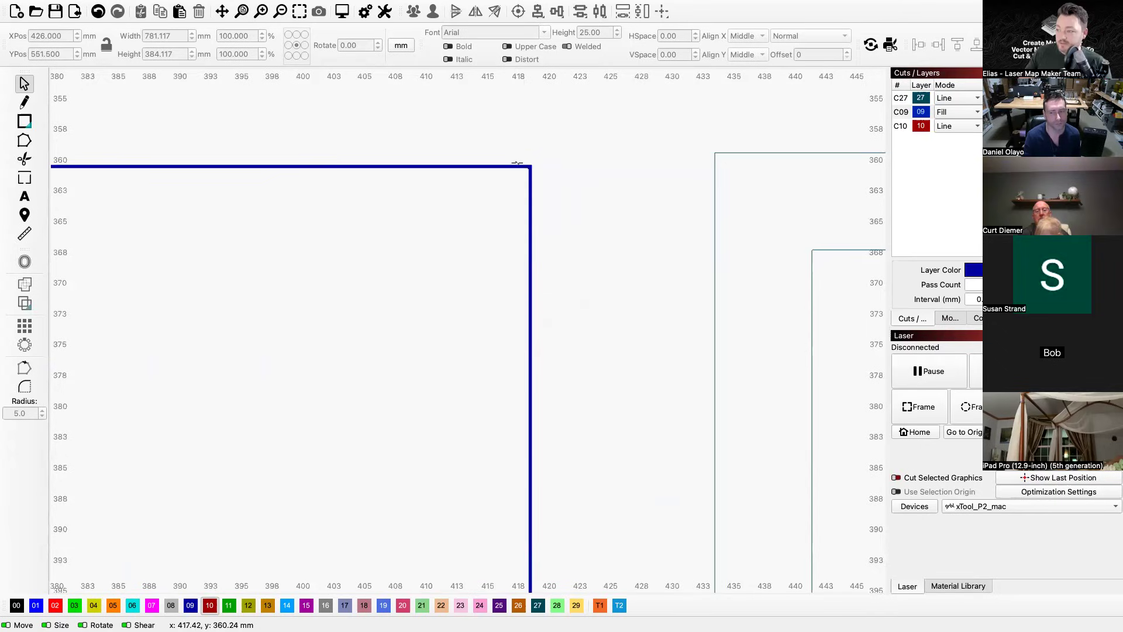
scroll(473, 149, up, 3)
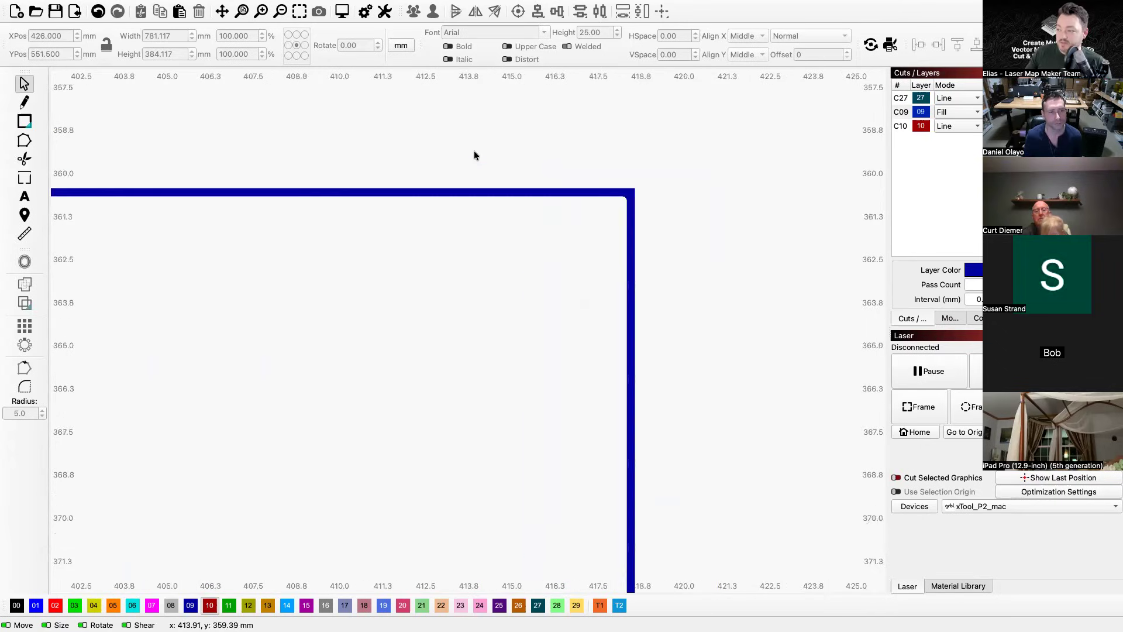
Set layer C09 to Line mode to separate the engrave map's two frame outlines at the upper-right corner.
scroll(473, 150, down, 10)
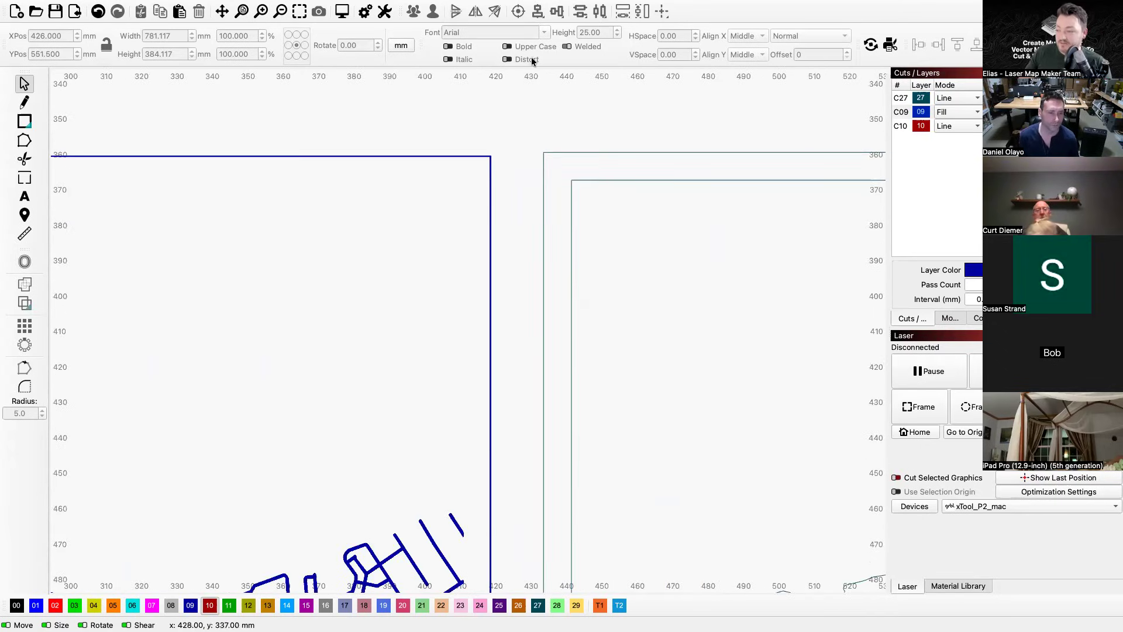
scroll(478, 156, up, 10)
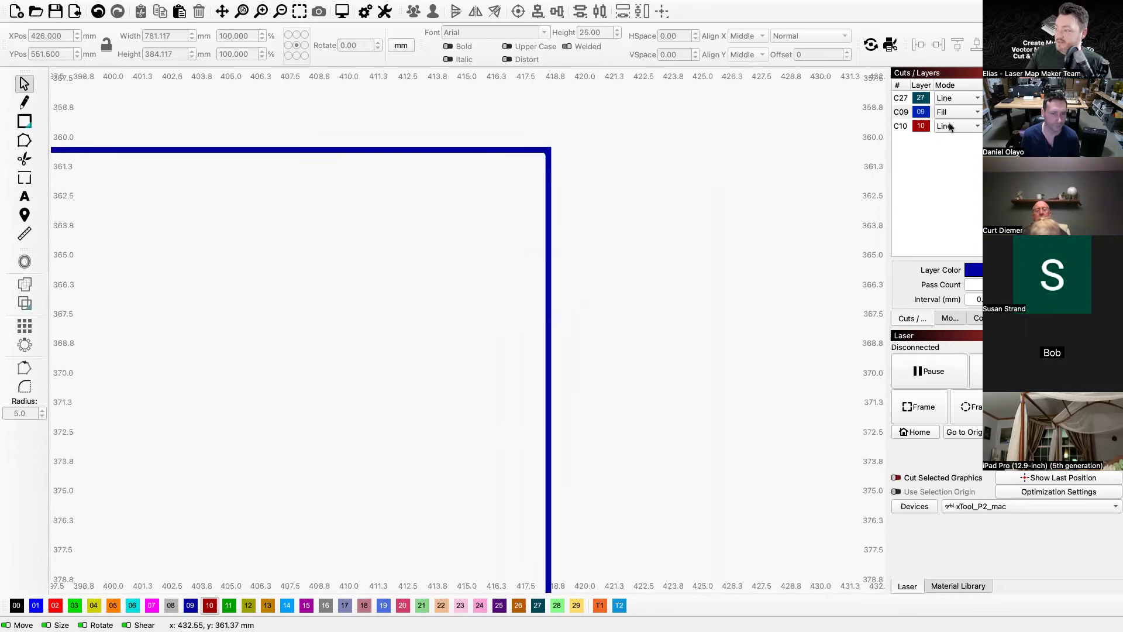
click(957, 100)
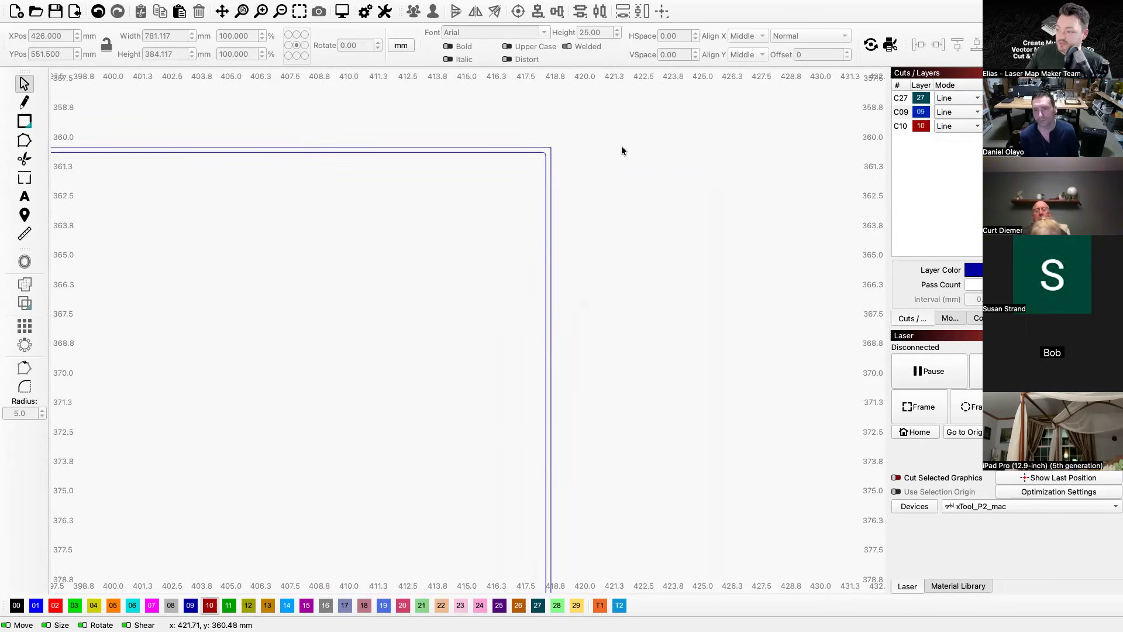
Delete the inner of the two blue outlines around the engrave map.
click(554, 143)
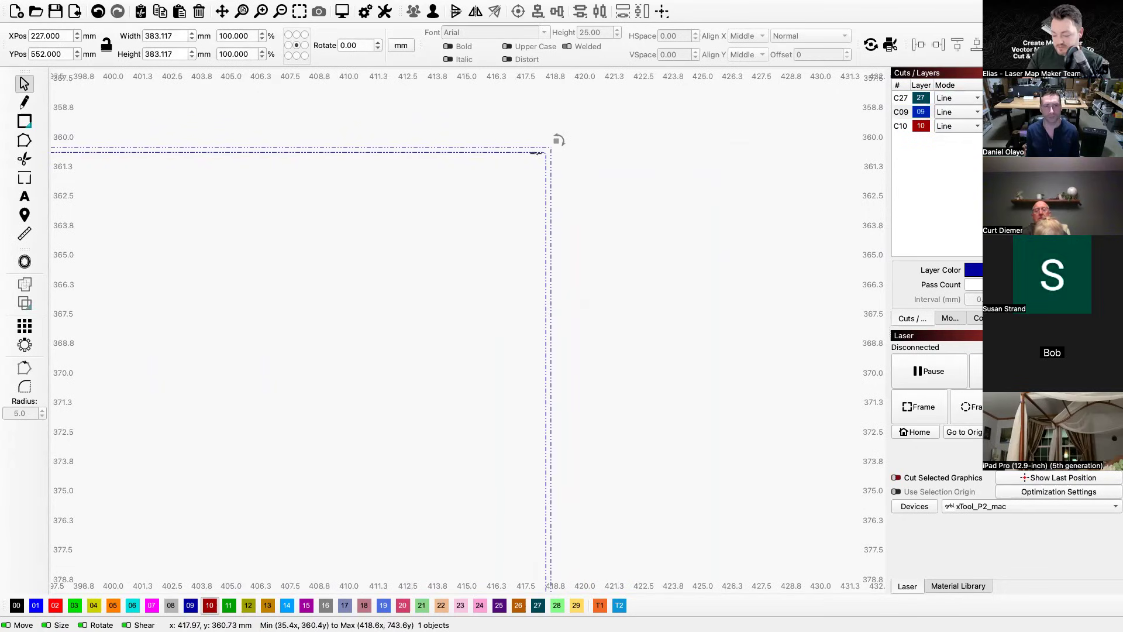
click(602, 154)
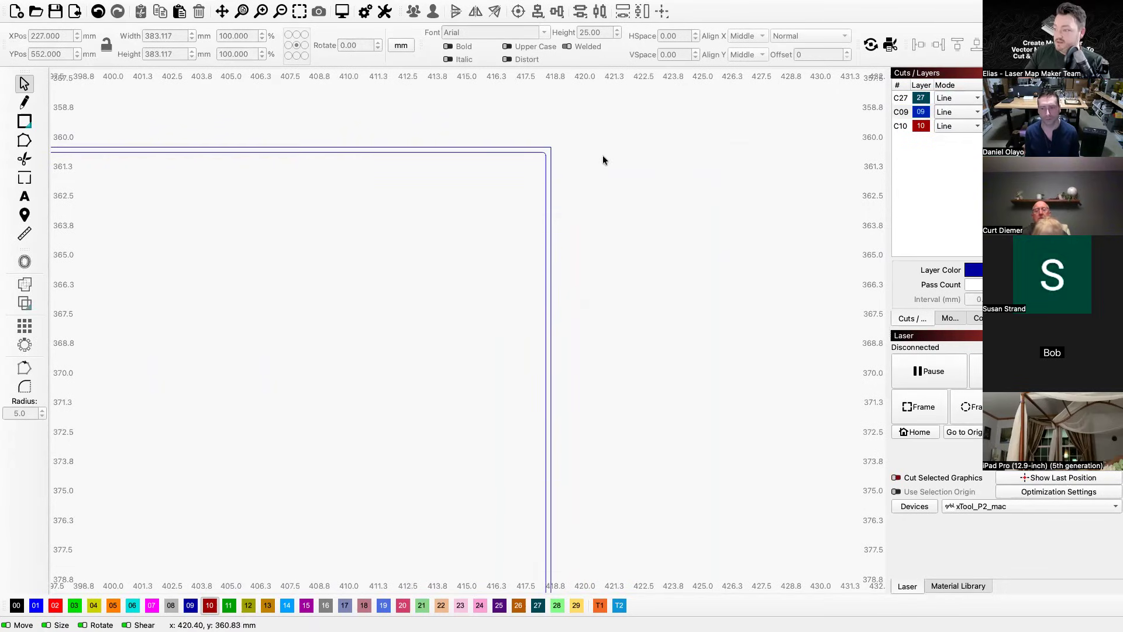
click(531, 153)
key(Delete)
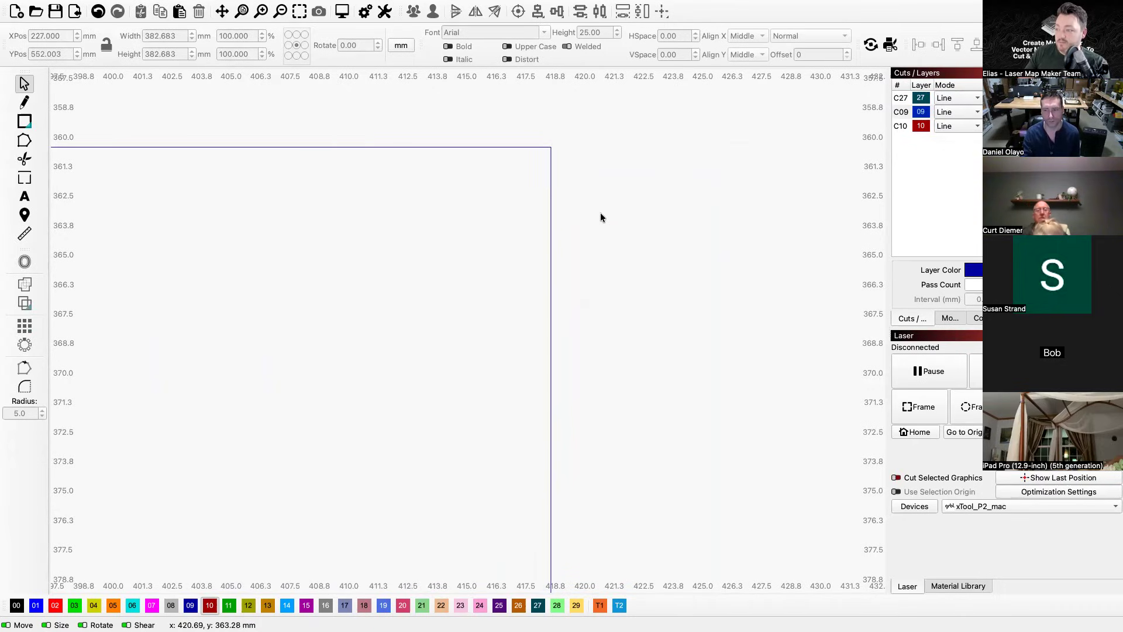
Group the engrave artwork with its remaining outline, and group the land/water map separately.
scroll(597, 219, down, 3)
scroll(597, 222, down, 8)
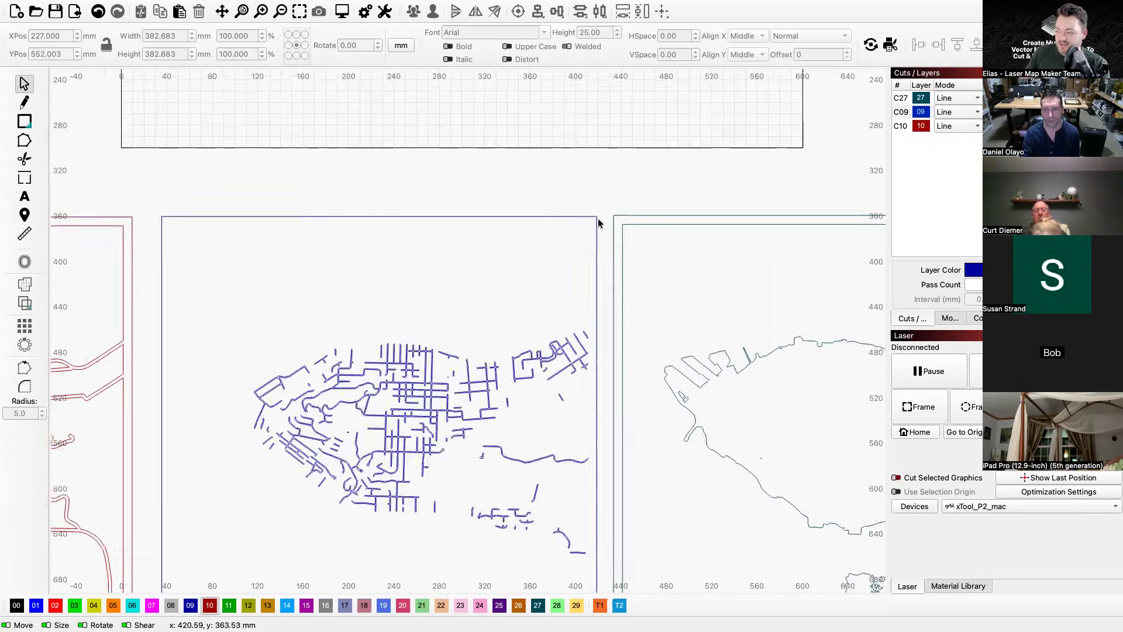
scroll(446, 178, down, 2)
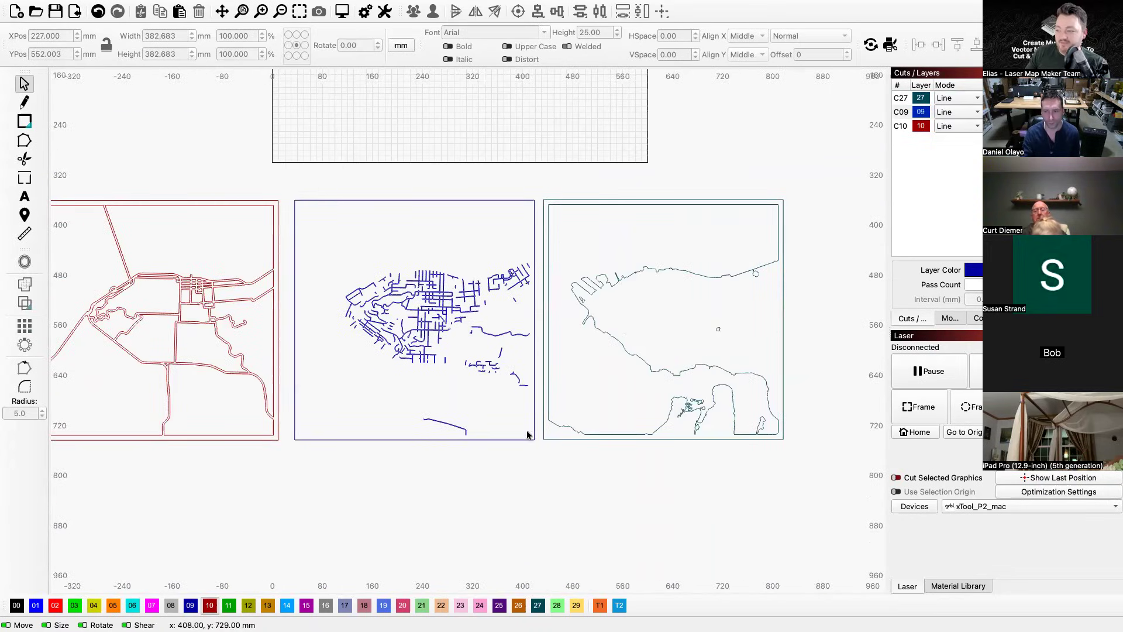
scroll(320, 261, down, 1)
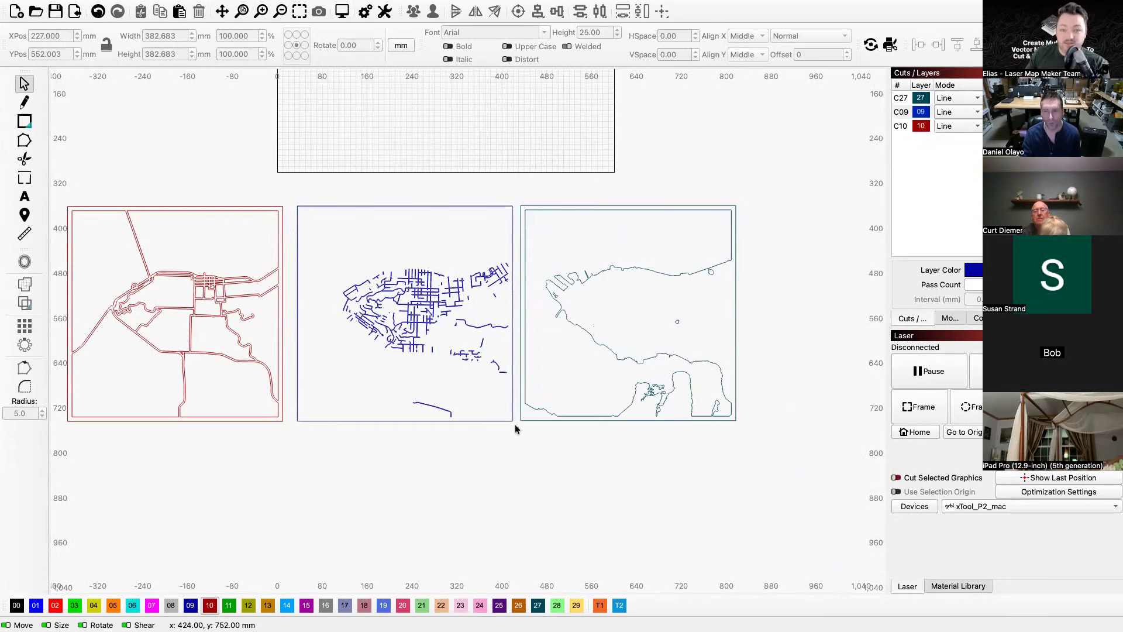
drag(516, 422, 289, 193)
drag(762, 446, 517, 193)
Align the engrave map and the land/water map on top of each other with Align V-Center and Align H-Center.
drag(285, 193, 815, 431)
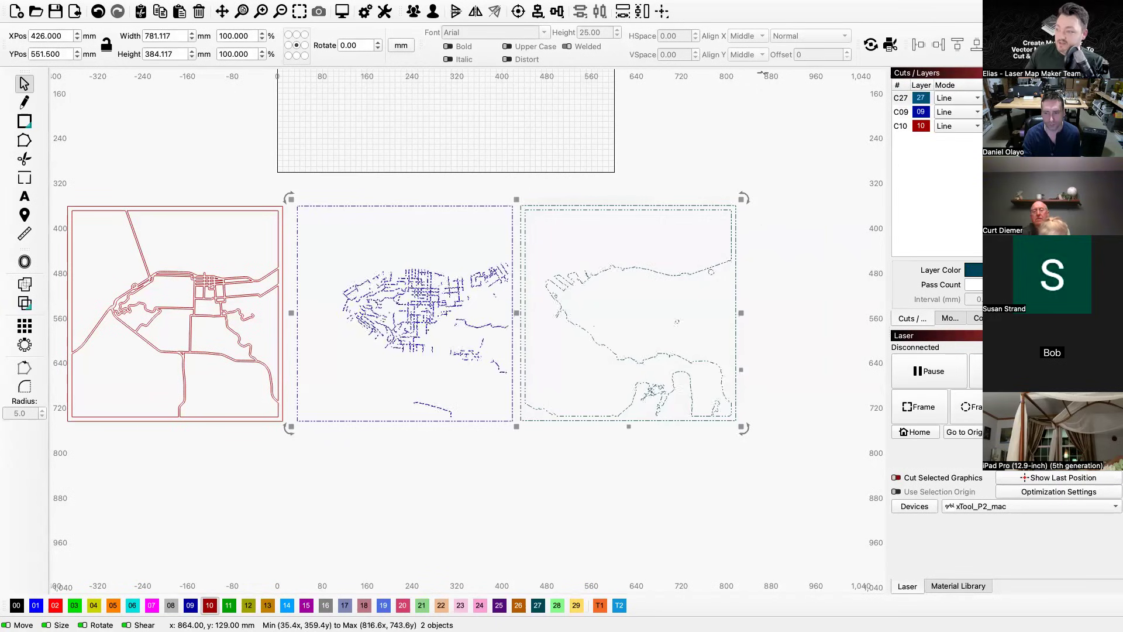
click(556, 11)
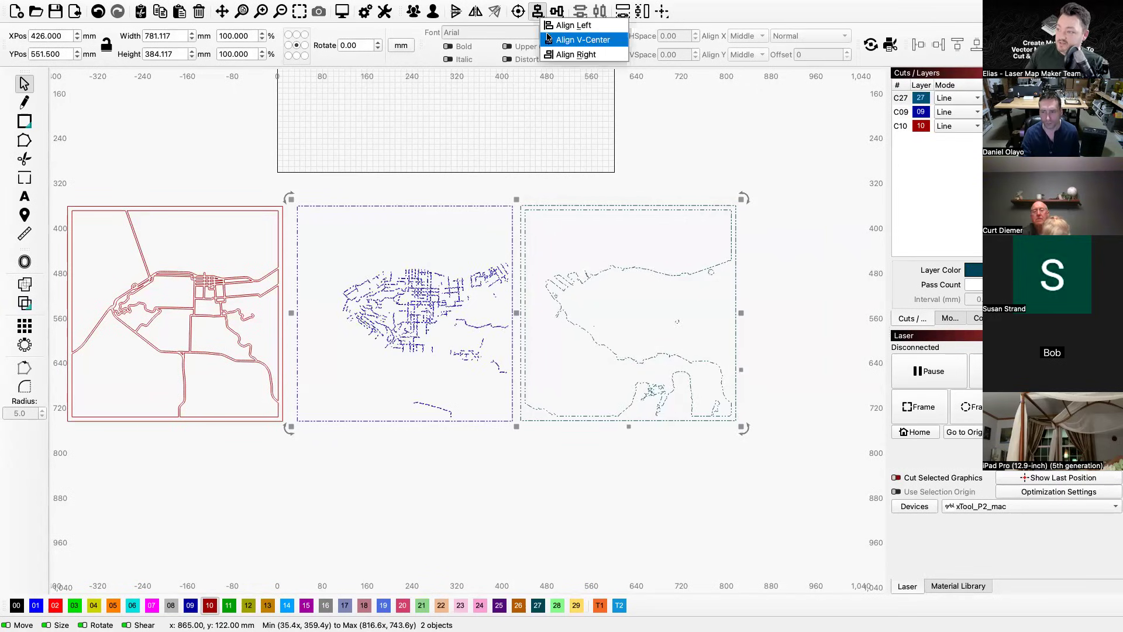
click(588, 37)
click(558, 12)
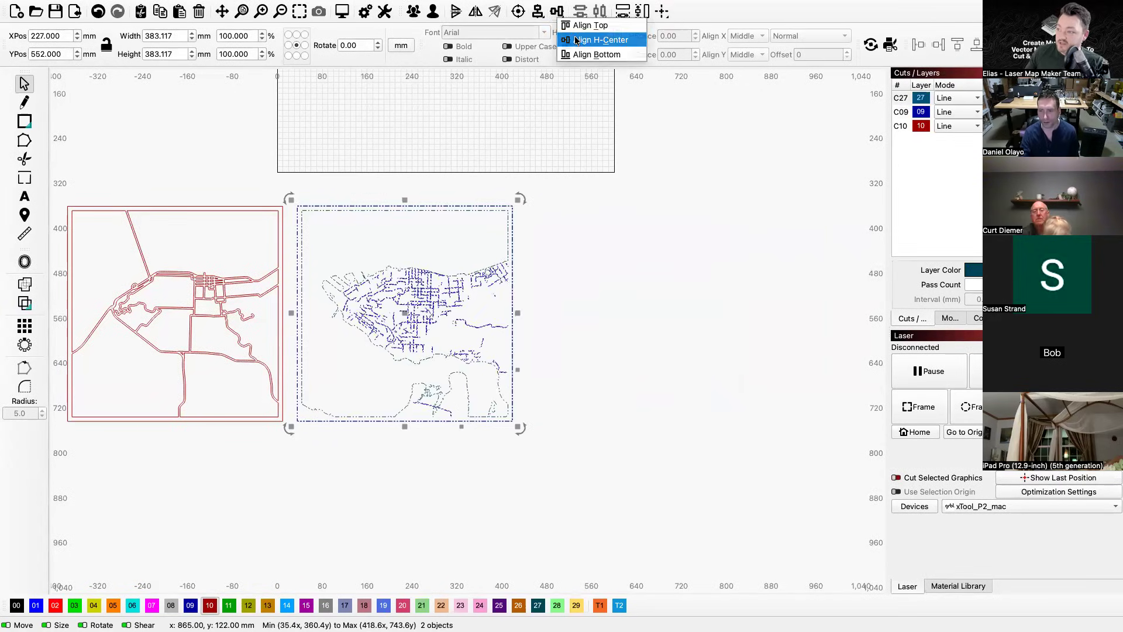
click(576, 38)
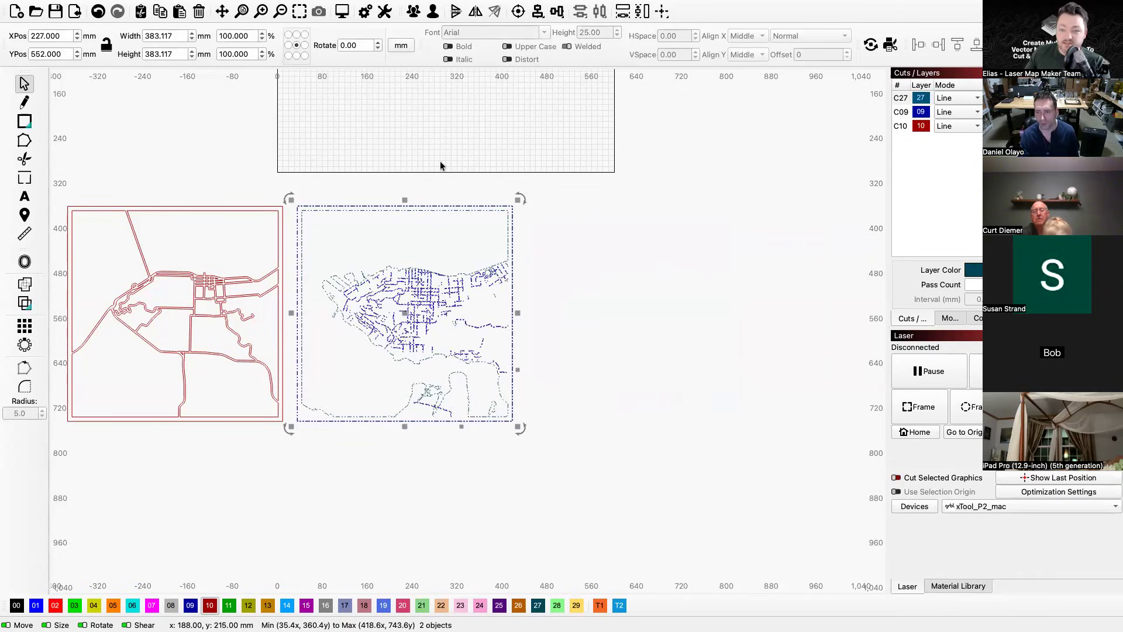
Ungroup the engrave map overlaid on the land/water map and clear the selection.
scroll(615, 387, up, 1)
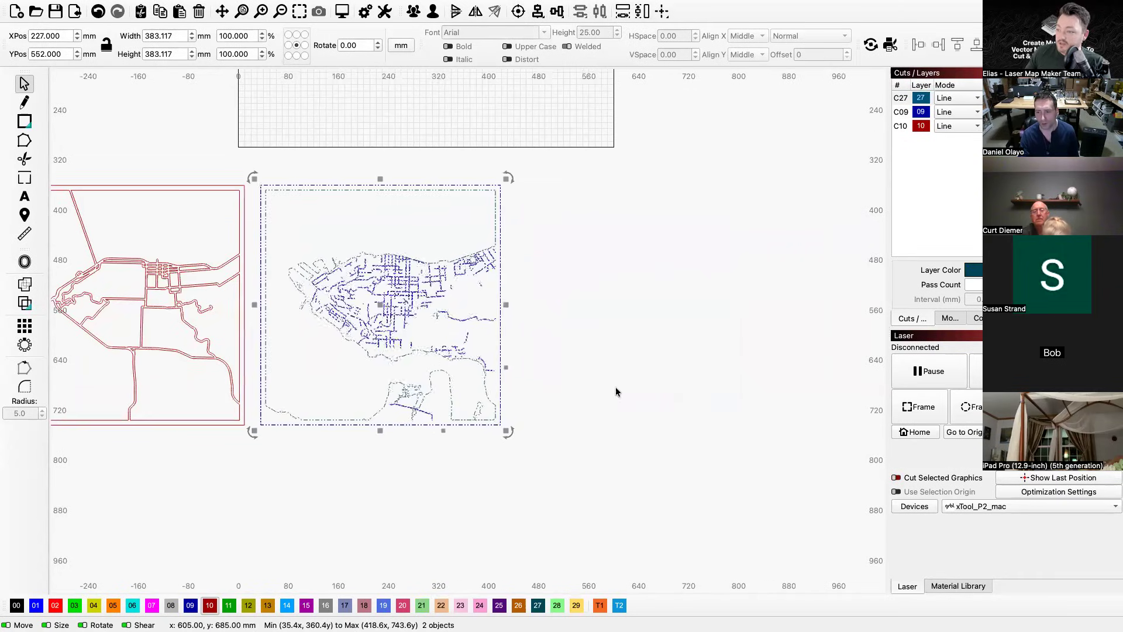
click(542, 463)
drag(542, 462, 299, 176)
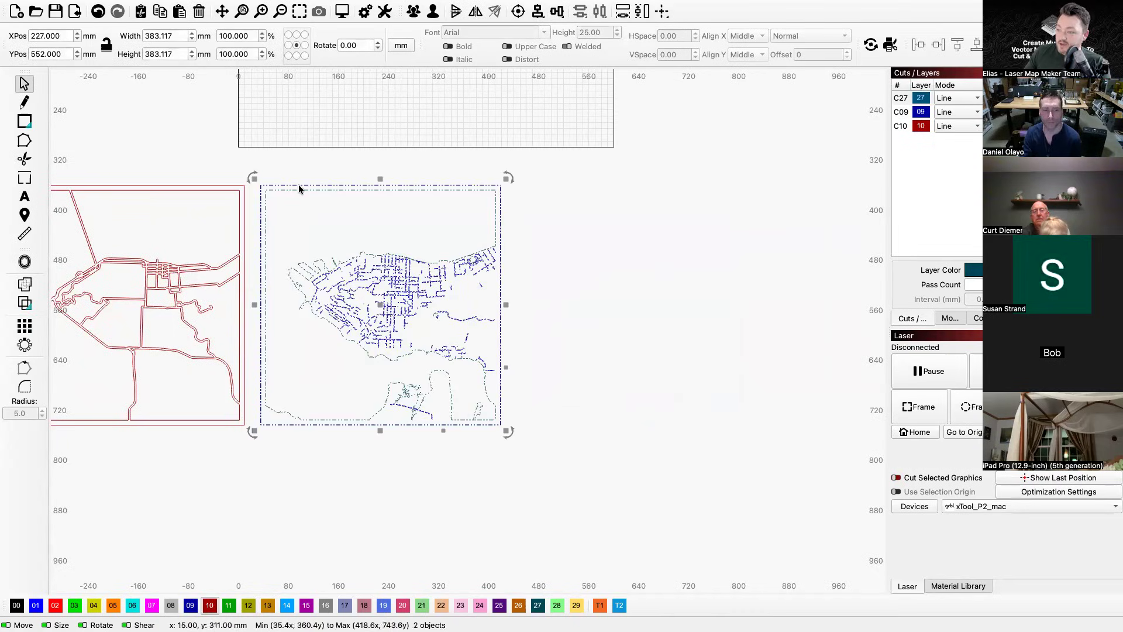
click(591, 281)
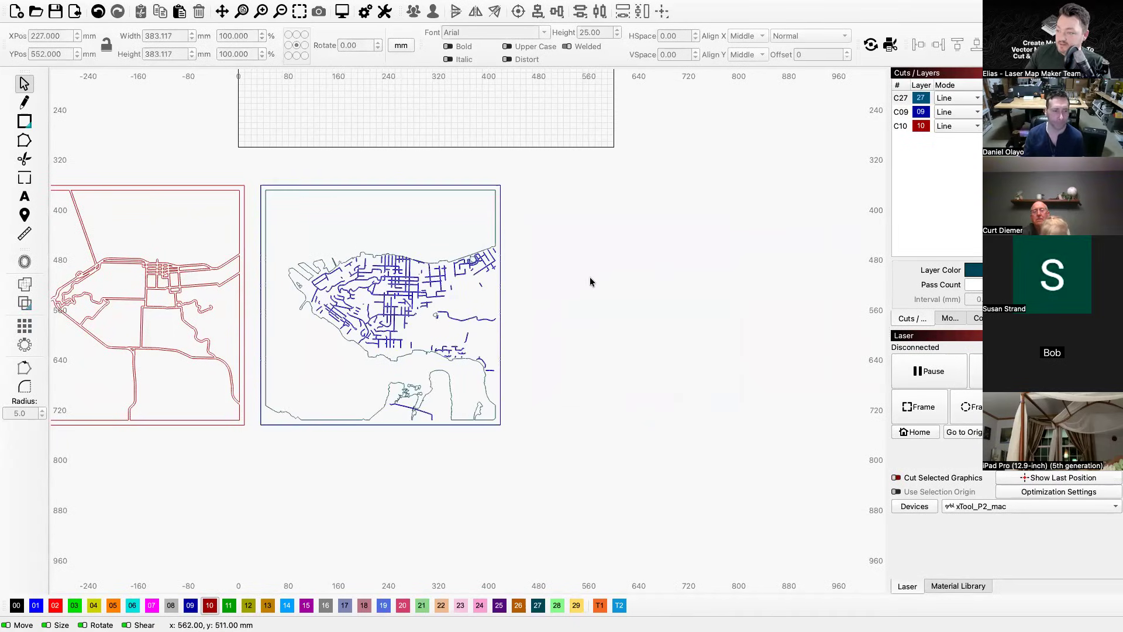
click(408, 286)
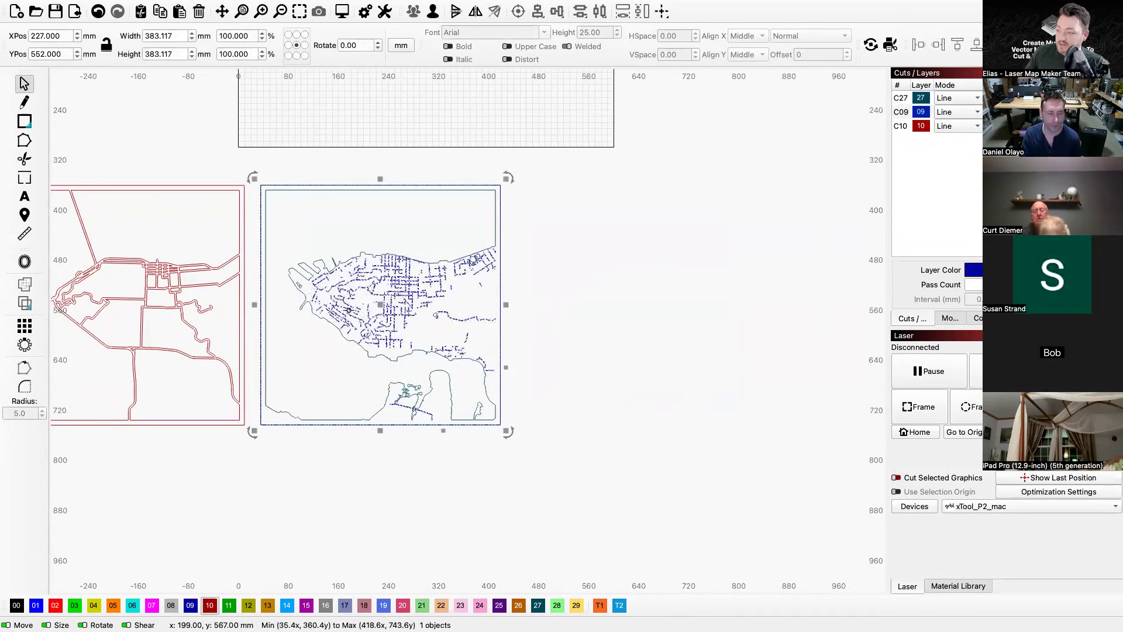
key(super+u)
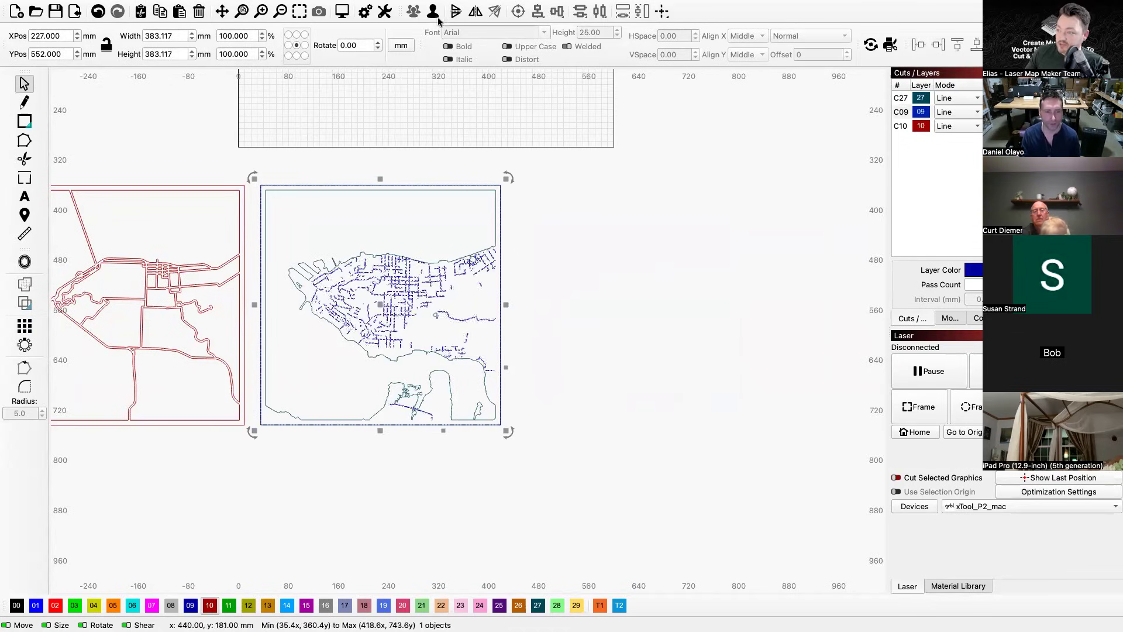
click(548, 199)
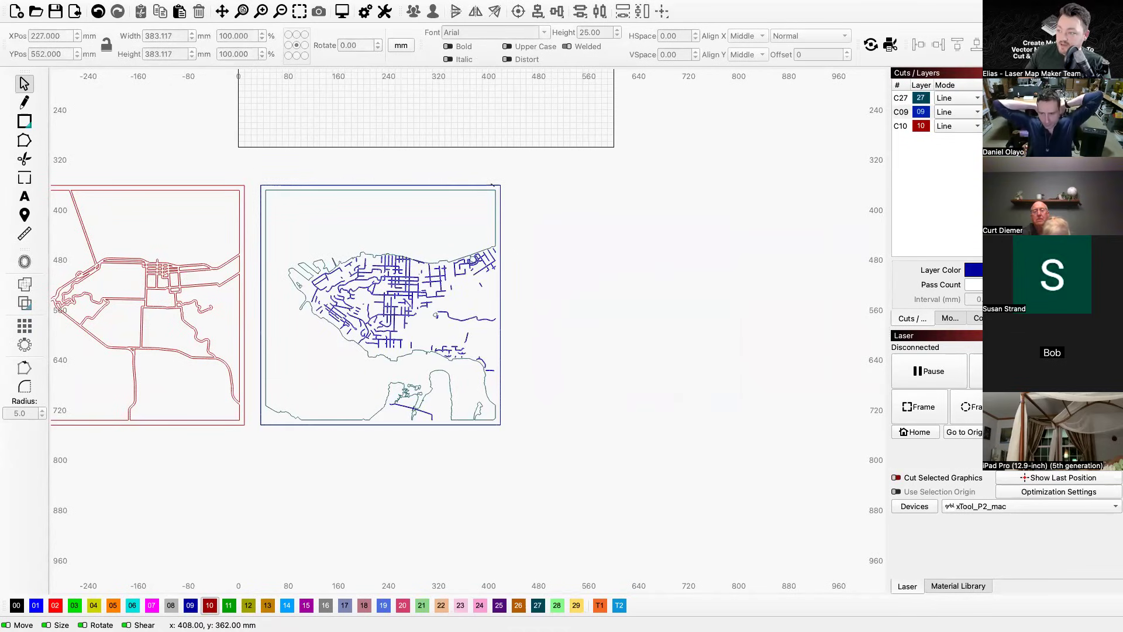
Pull the remaining blue frame outline away from the combined map and delete it.
click(494, 185)
drag(494, 185, 557, 199)
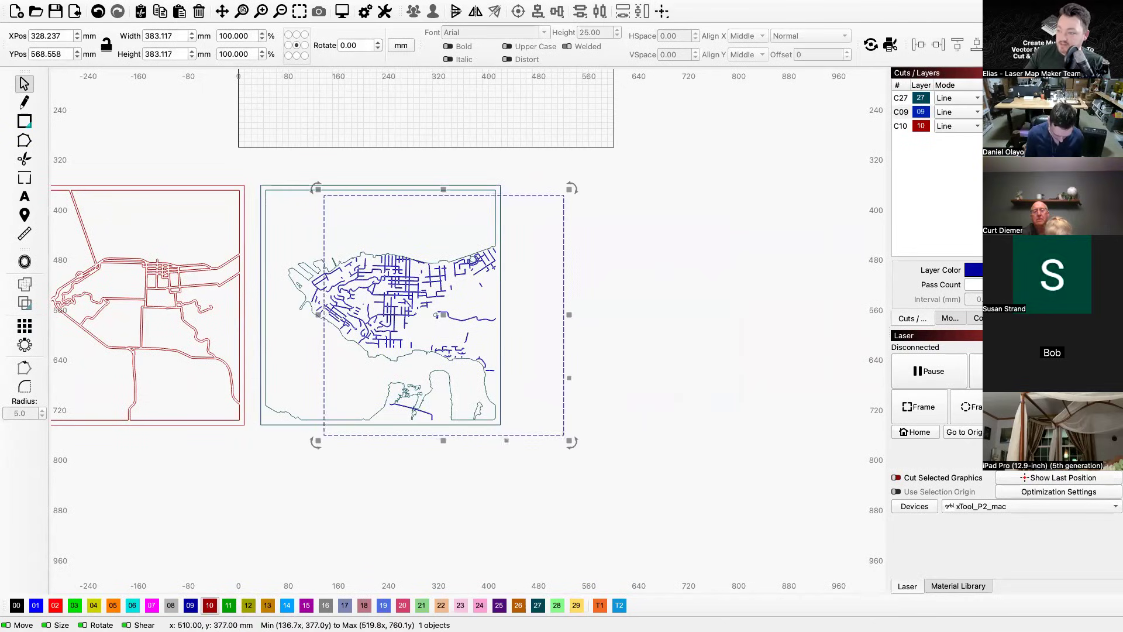
key(Delete)
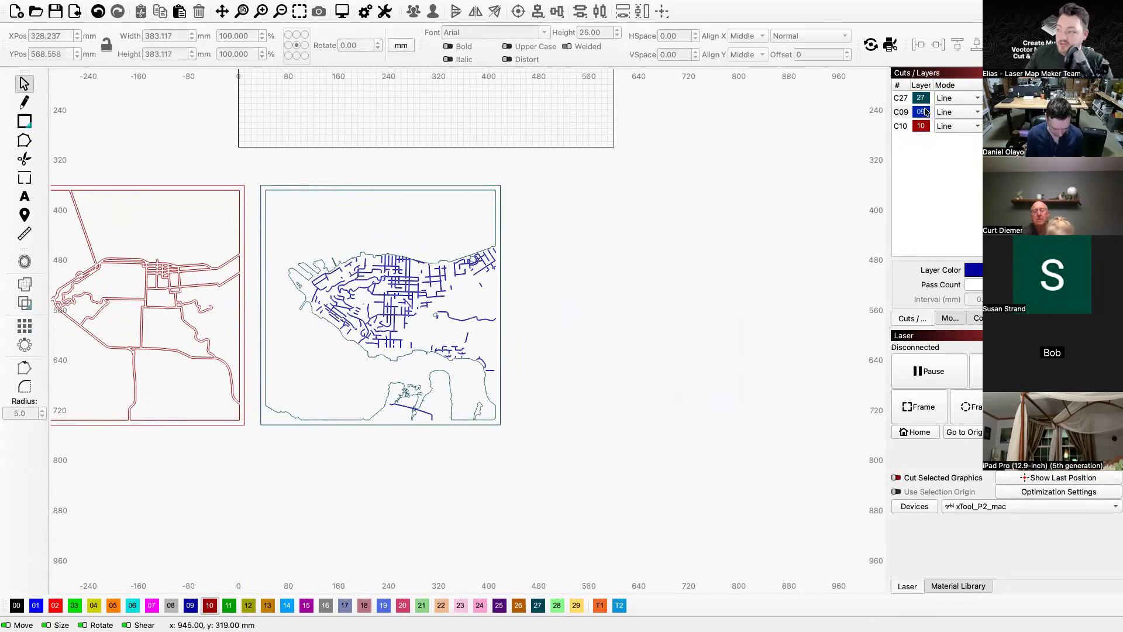
Set engrave layer C09 to Fill mode and inspect the filled streets up close.
click(950, 116)
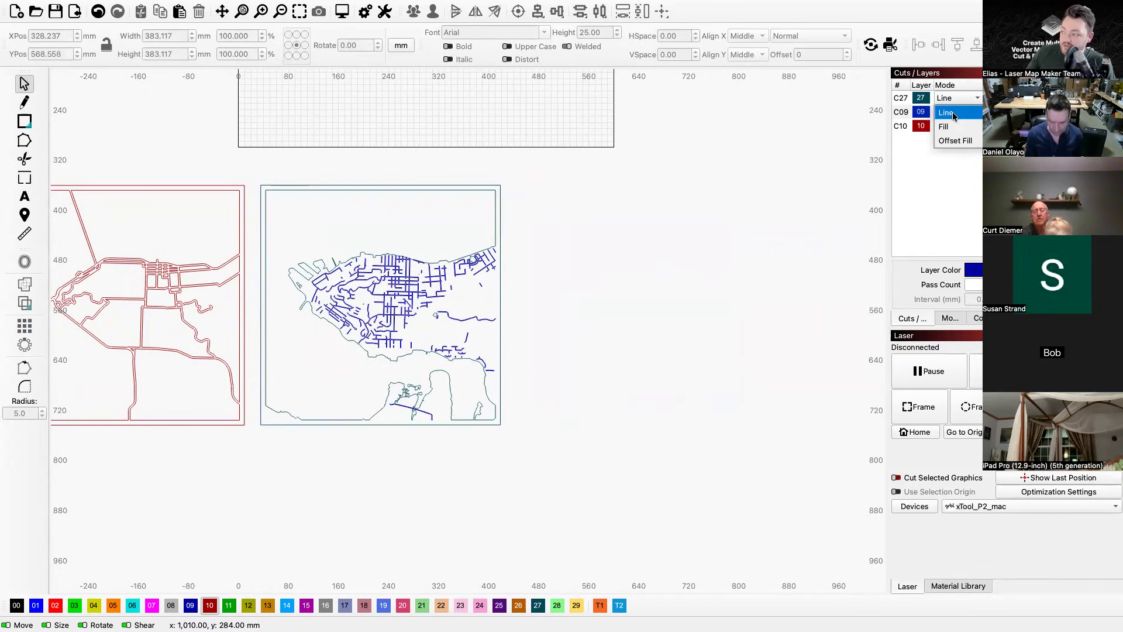
click(952, 126)
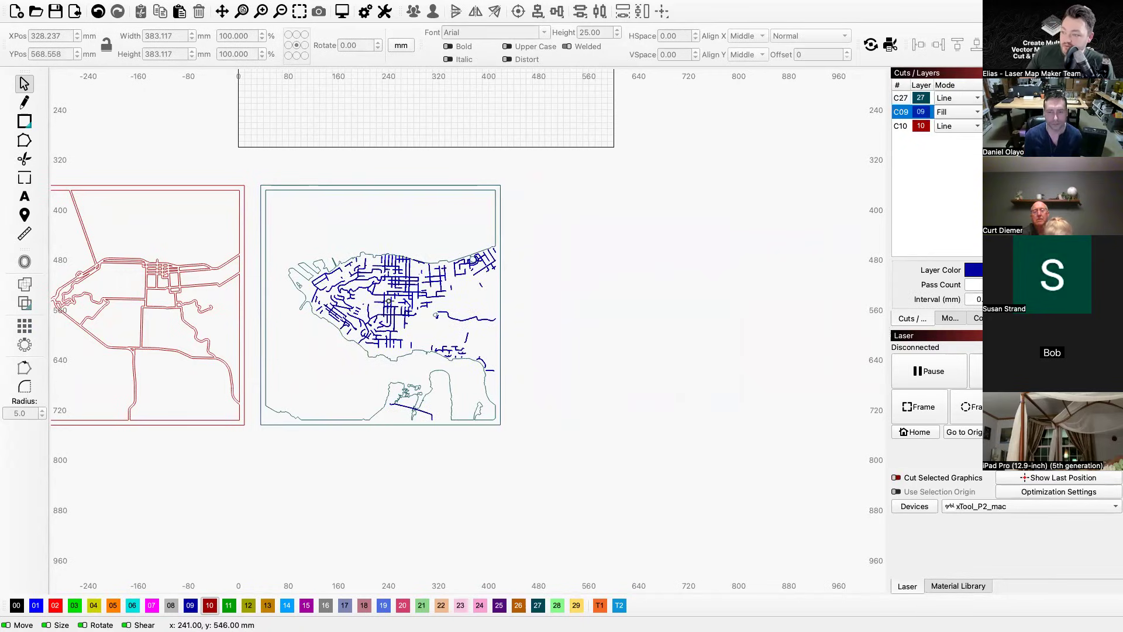
scroll(388, 300, up, 8)
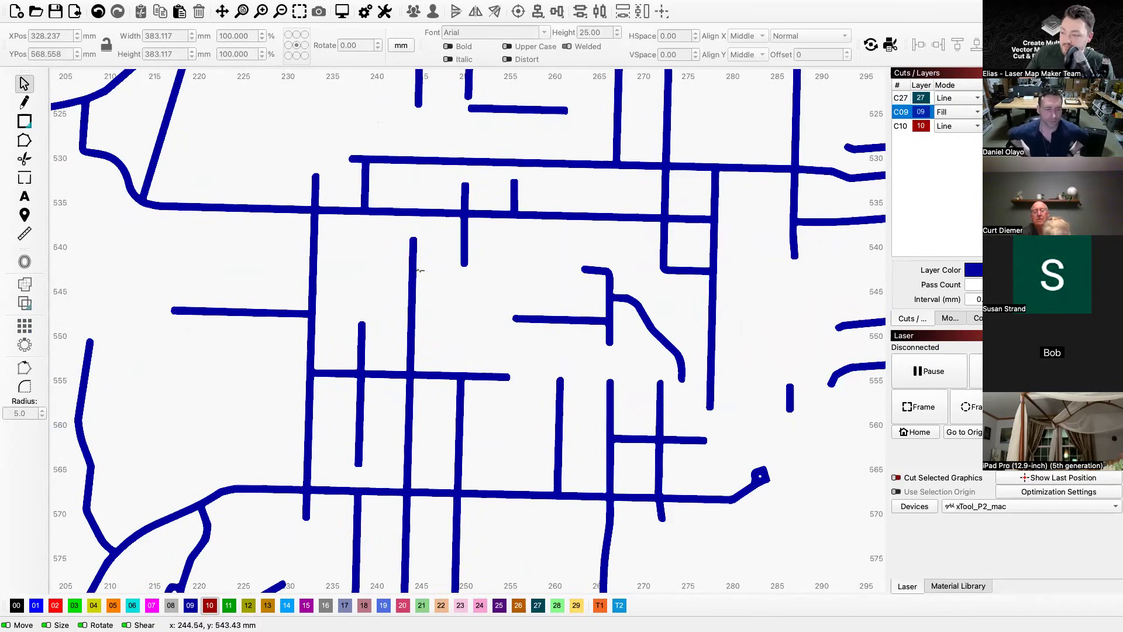
scroll(441, 303, down, 10)
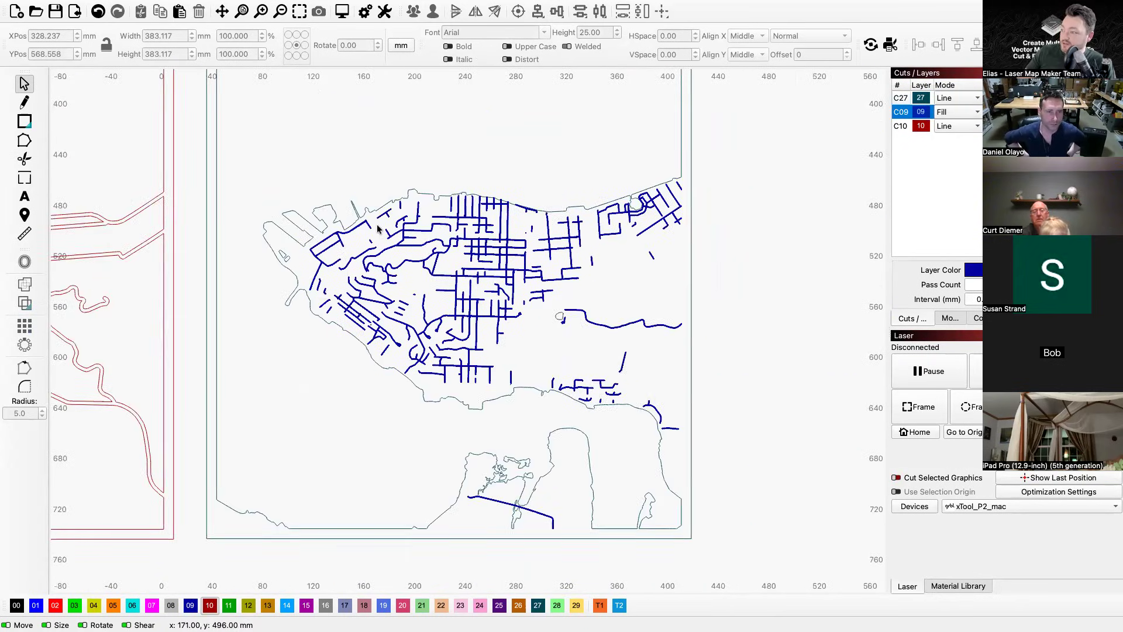
scroll(581, 243, down, 5)
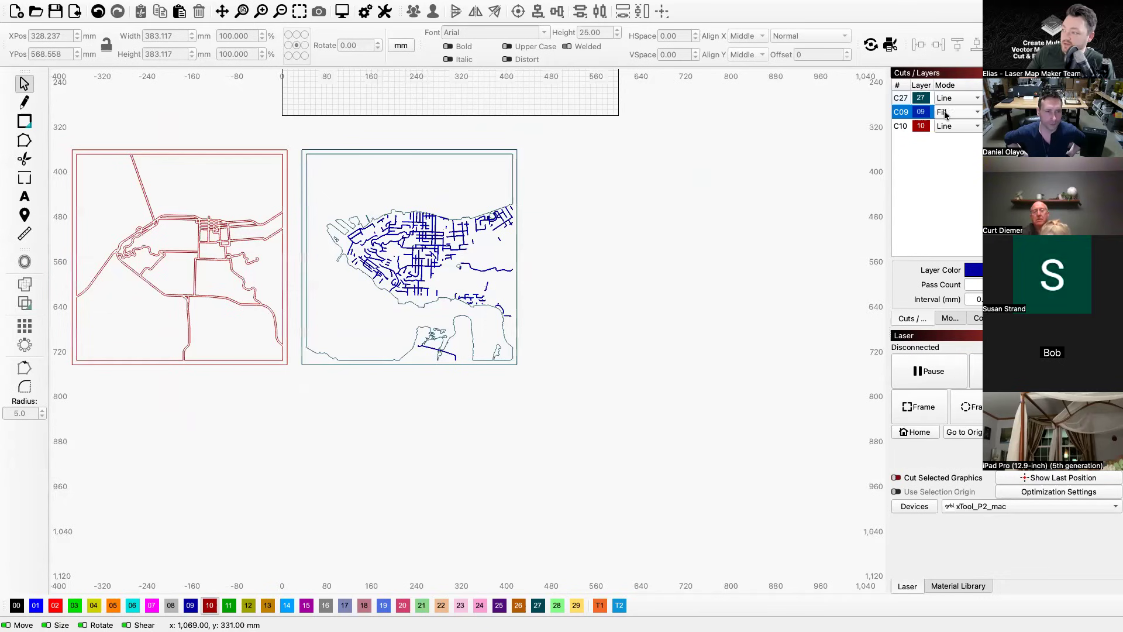
scroll(501, 155, up, 4)
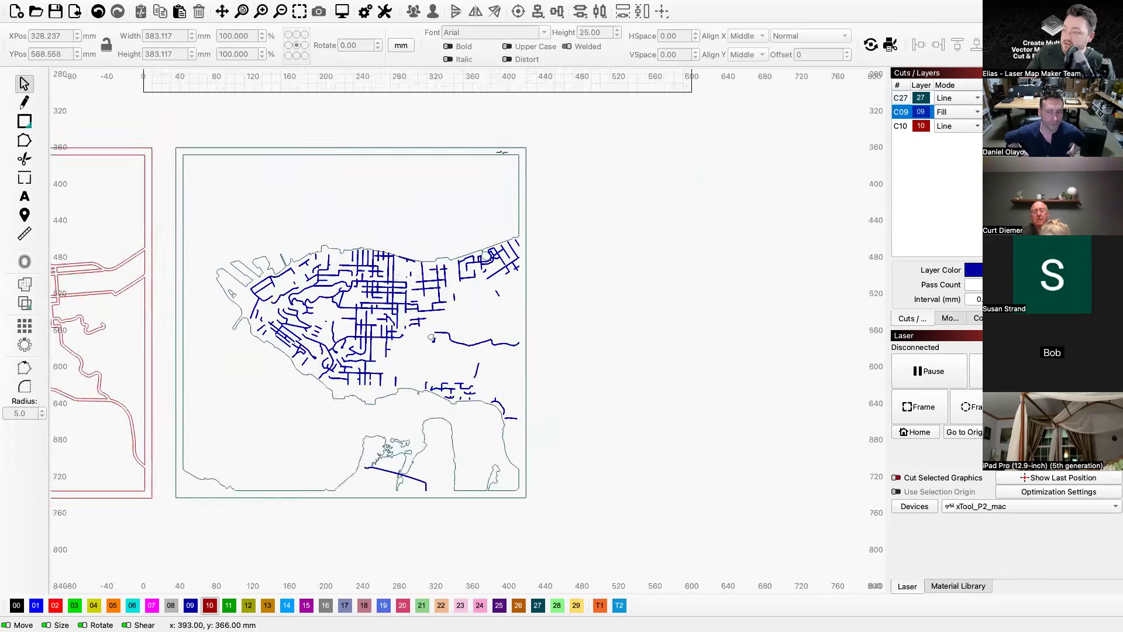
scroll(817, 233, down, 2)
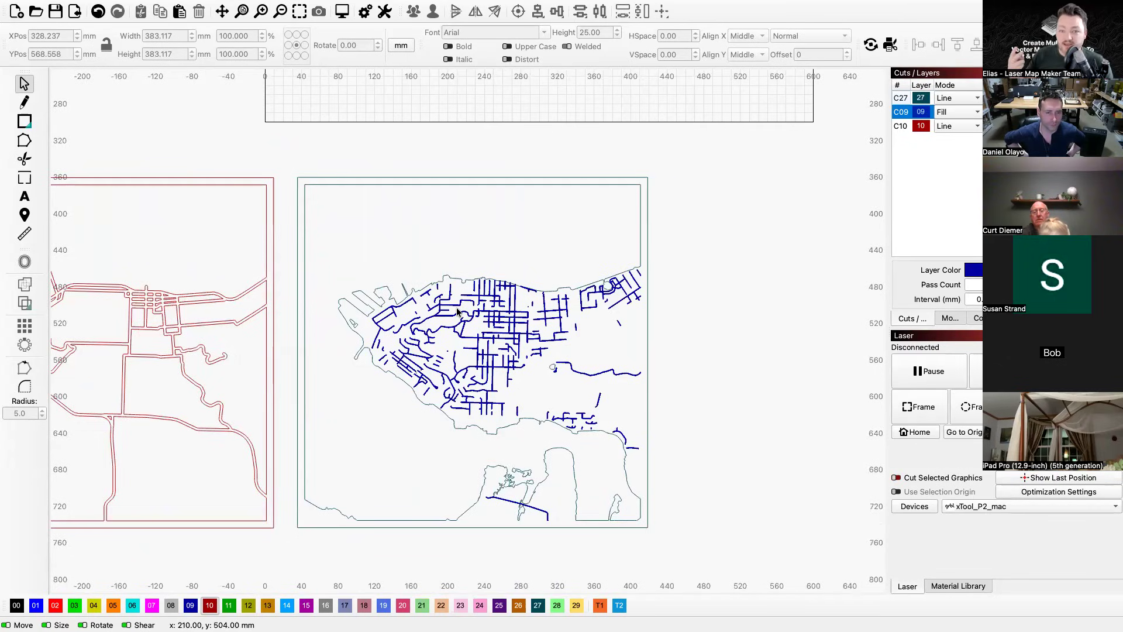
Select the roads map and the combined map together and move them up onto the work area.
scroll(458, 312, down, 3)
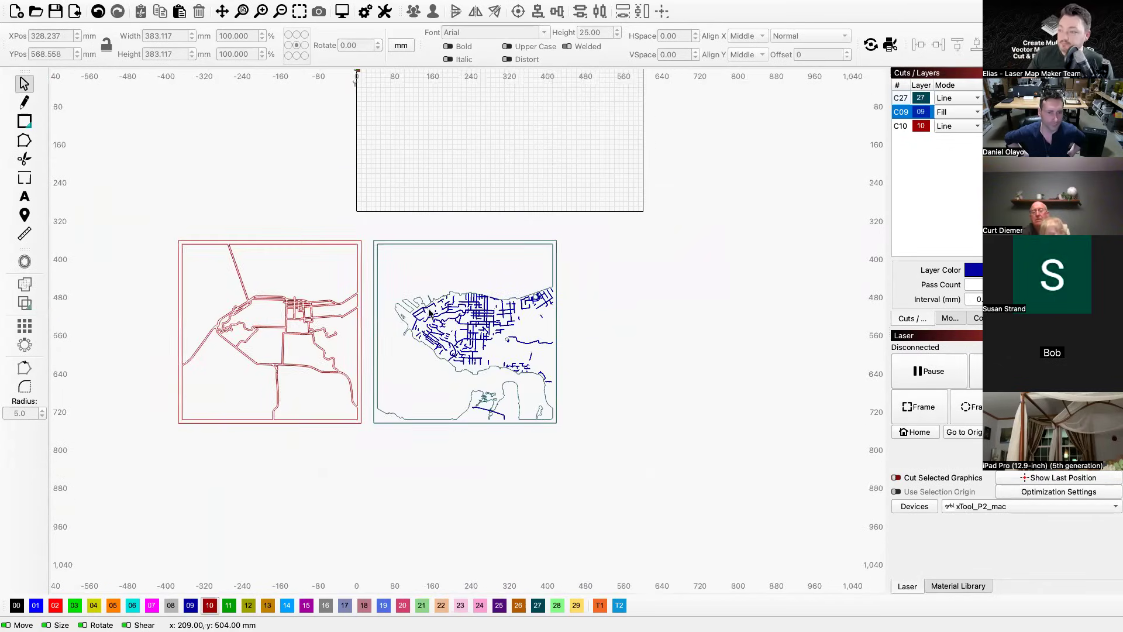
drag(162, 228, 363, 441)
drag(597, 476, 130, 184)
drag(364, 329, 537, 139)
scroll(349, 377, up, 1)
scroll(348, 379, down, 3)
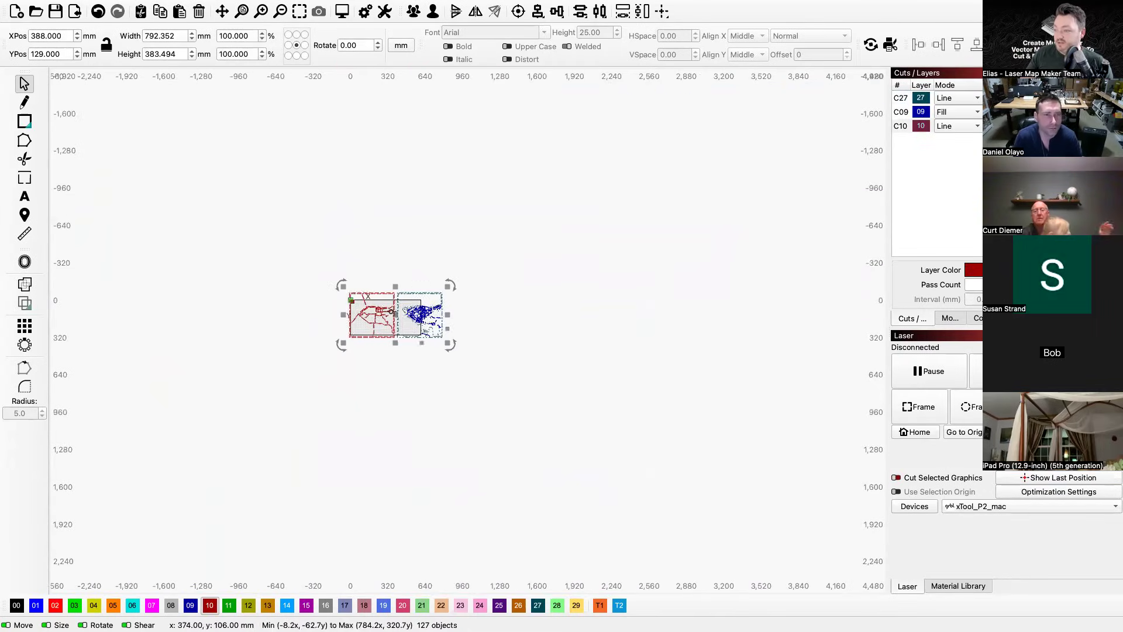
Scale both maps down together to about 393 by 190 mm and position them inside the work area.
scroll(505, 382, up, 1)
drag(527, 389, 409, 334)
drag(354, 304, 363, 342)
scroll(363, 342, down, 1)
scroll(362, 342, up, 5)
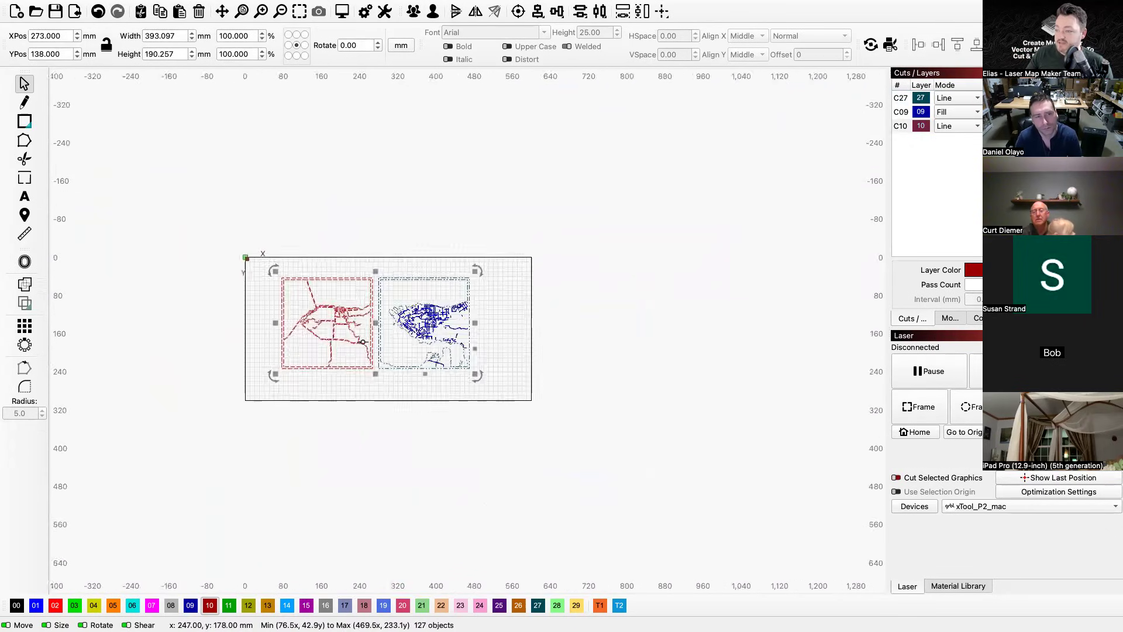
scroll(374, 309, up, 1)
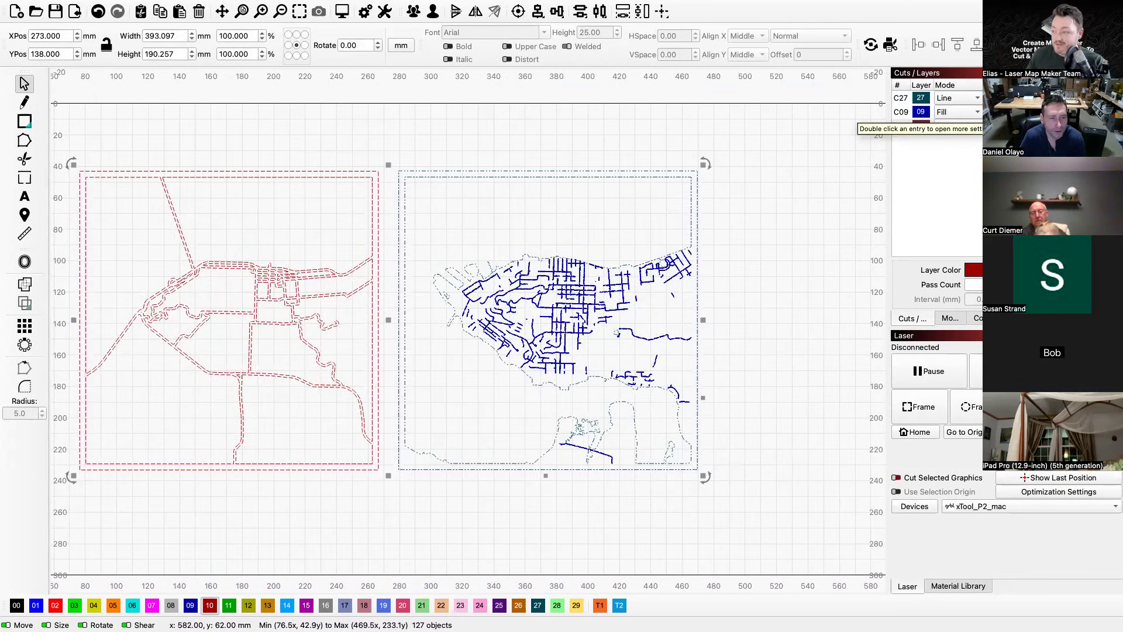
Select only the combined engrave and land/water map to inspect its extent, and clear the selection.
click(791, 177)
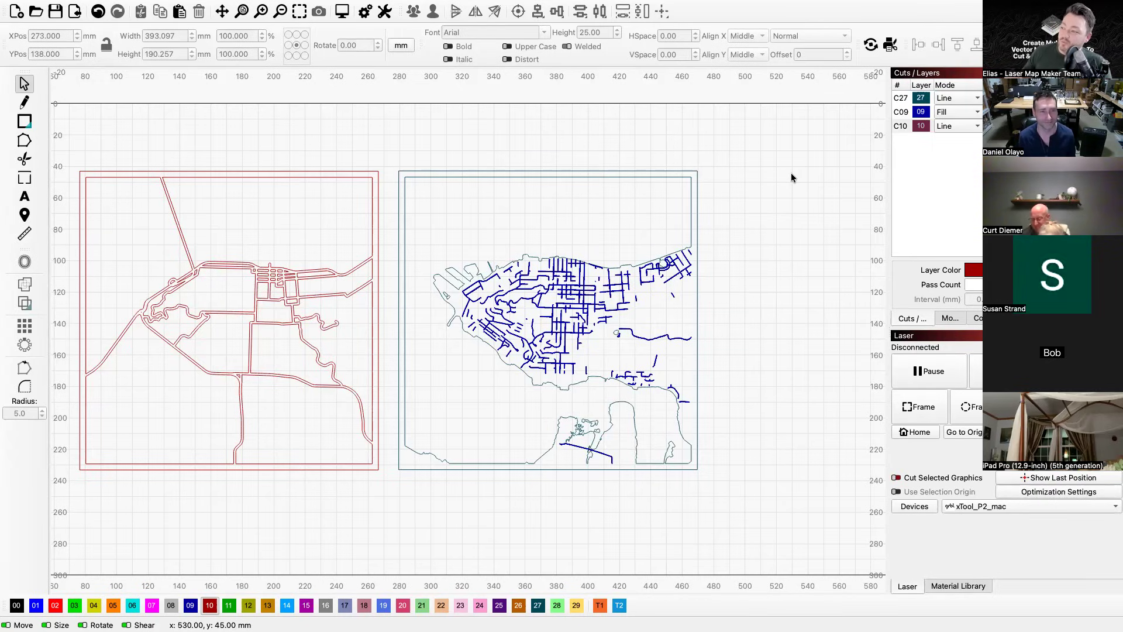
drag(723, 491, 393, 144)
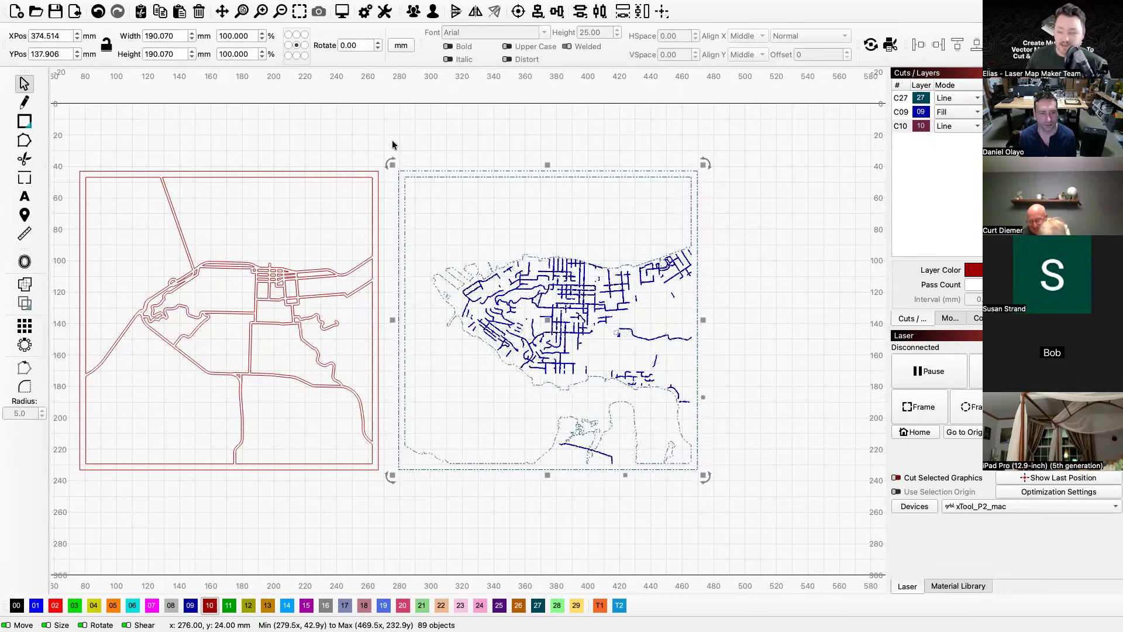
click(791, 291)
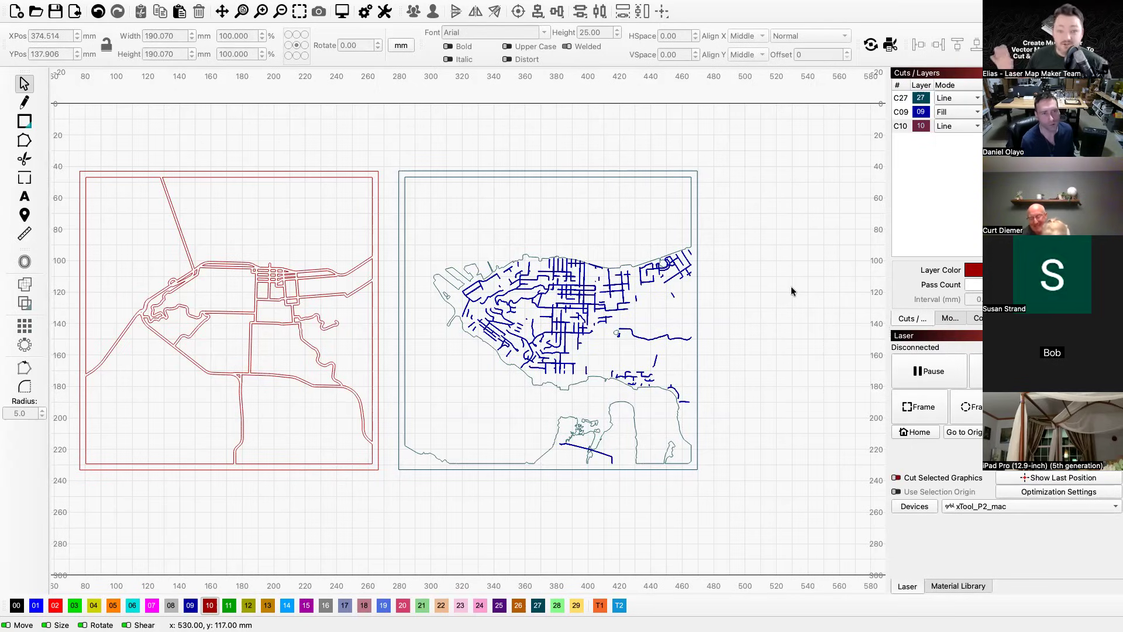
Review the speed and power settings of engrave layer C09 and close the cut settings without changes.
click(546, 294)
click(821, 385)
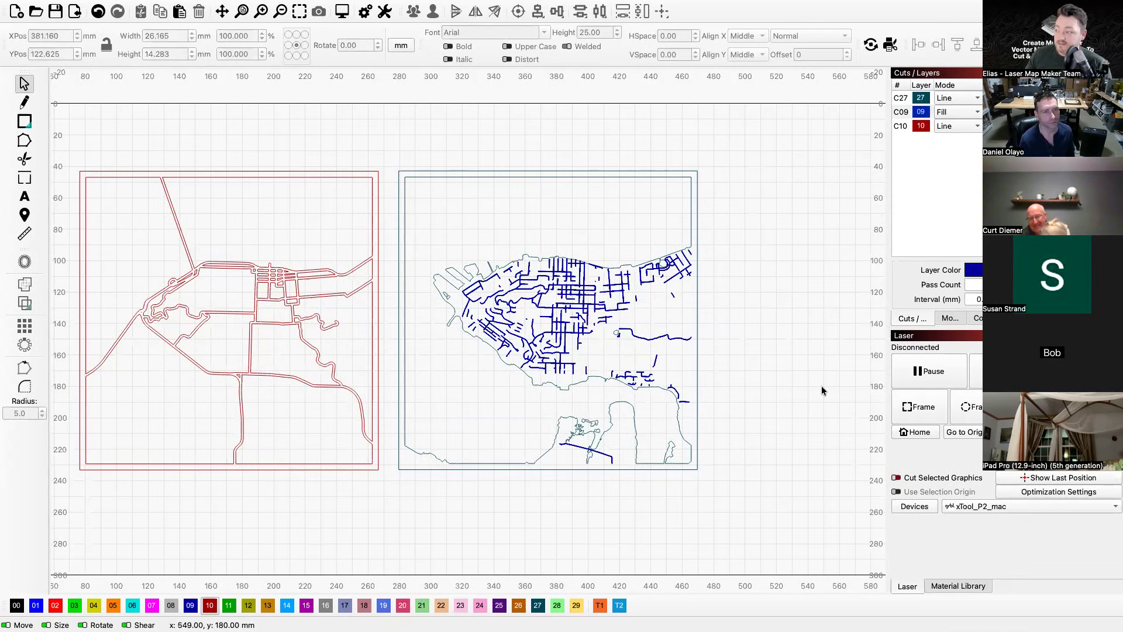
click(922, 116)
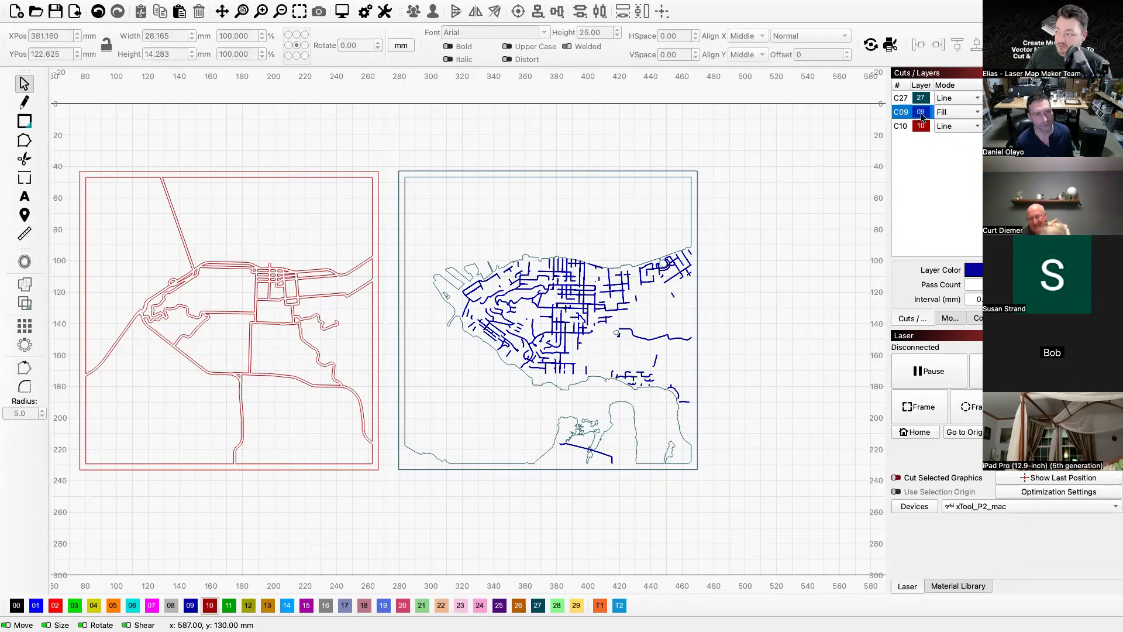
double_click(922, 112)
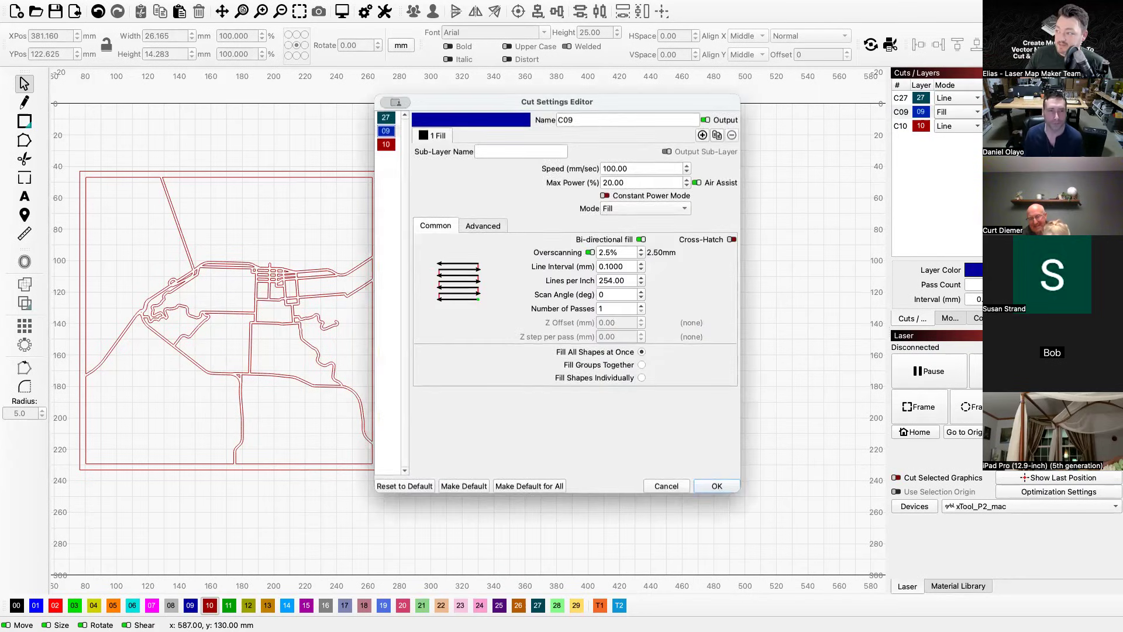
click(630, 168)
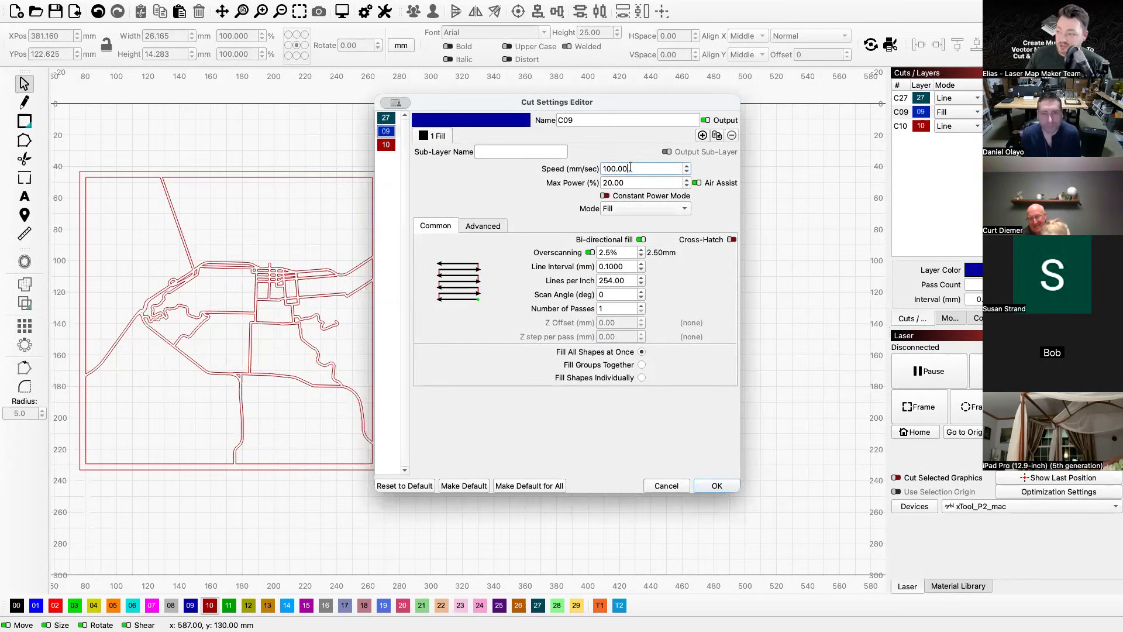
click(629, 183)
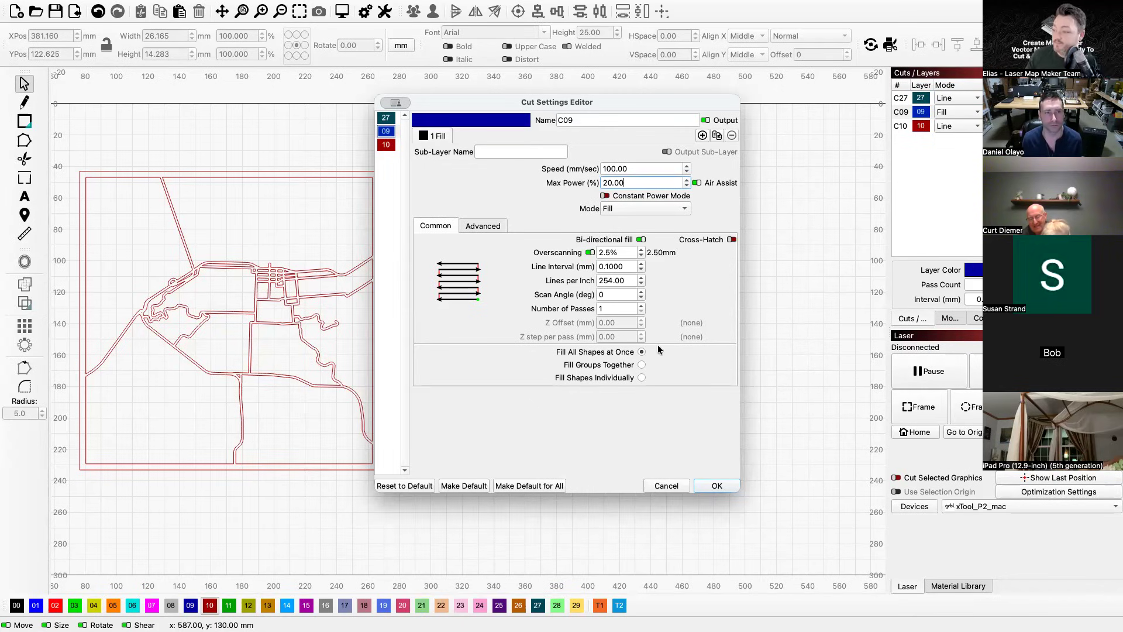
click(648, 486)
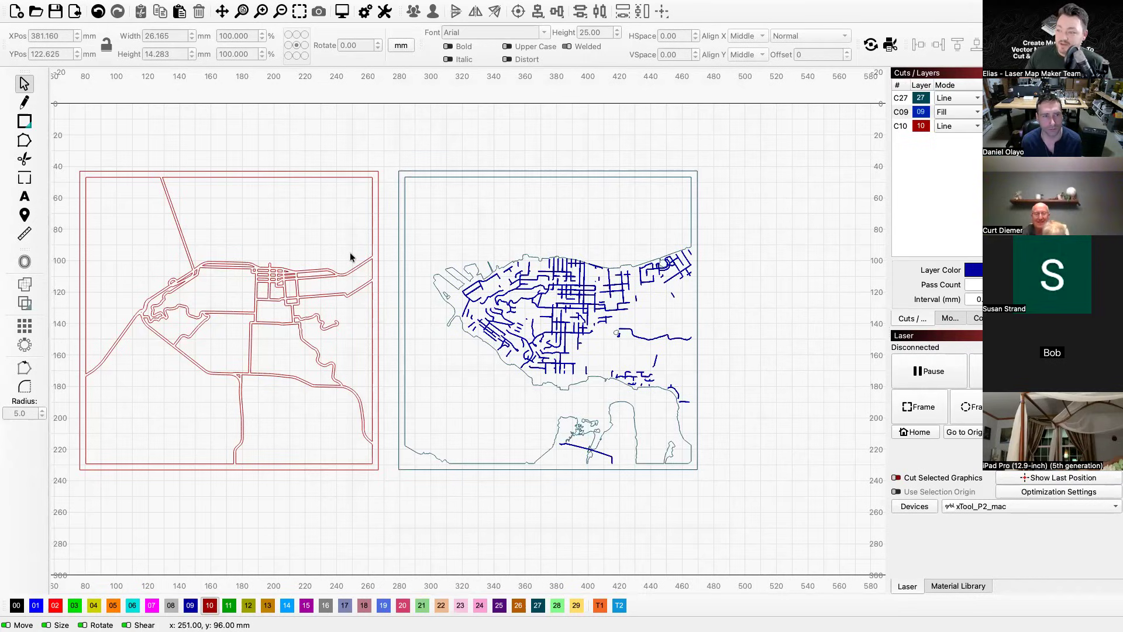
Switch to the Astoria, OR project page in Laser Map Maker, review its exports and open the project in the Studio.
scroll(539, 278, up, 1)
scroll(540, 278, down, 2)
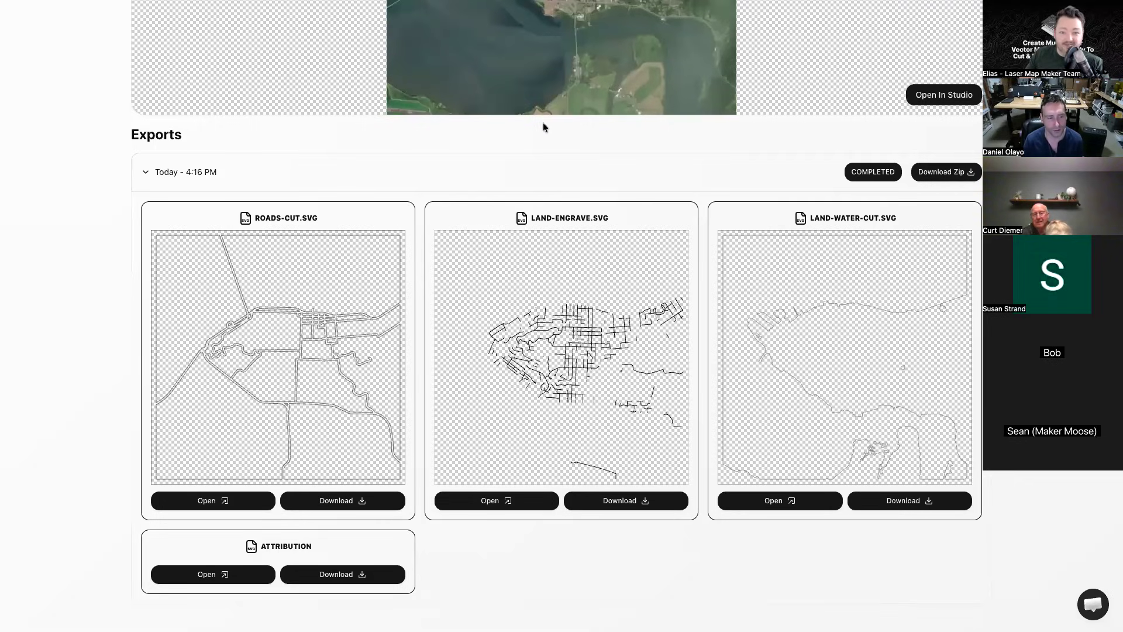
scroll(543, 123, up, 5)
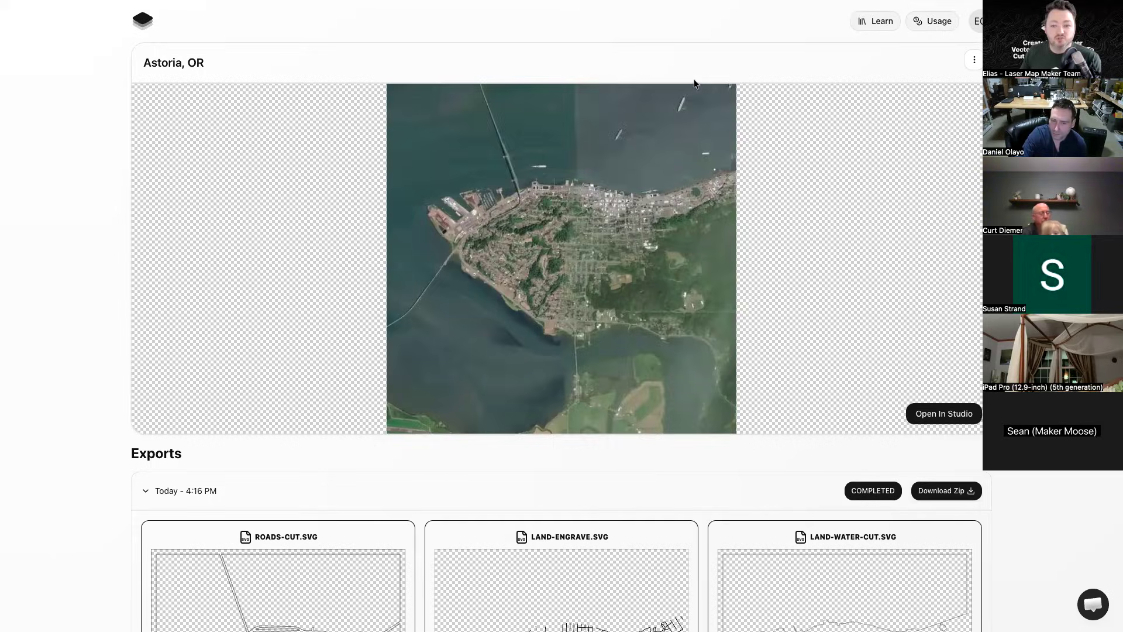
click(949, 414)
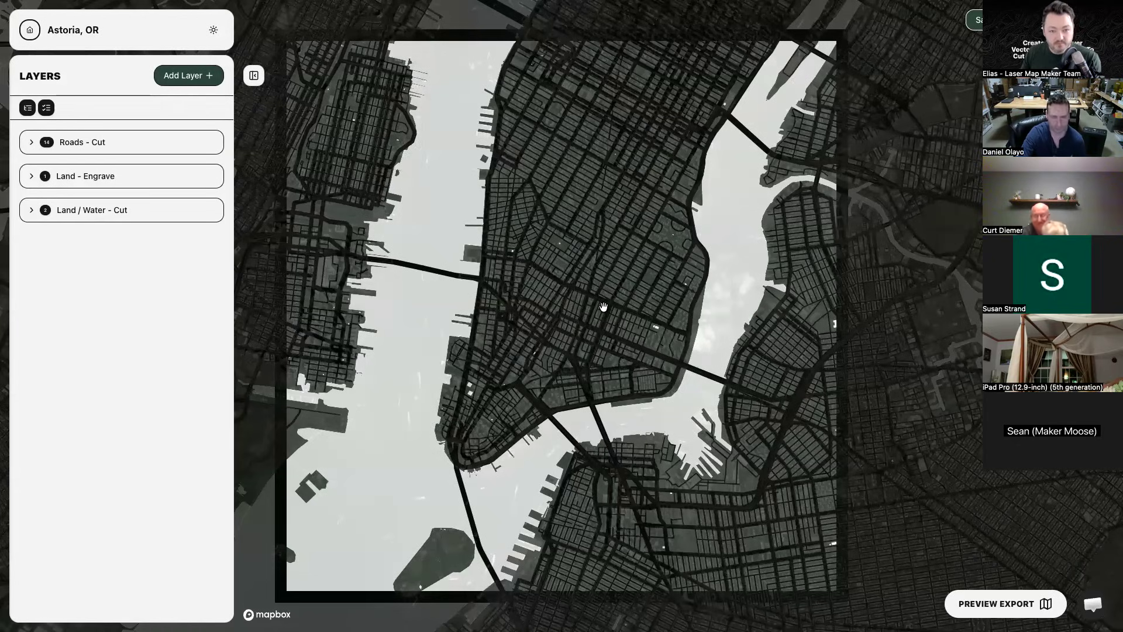
scroll(603, 307, down, 1)
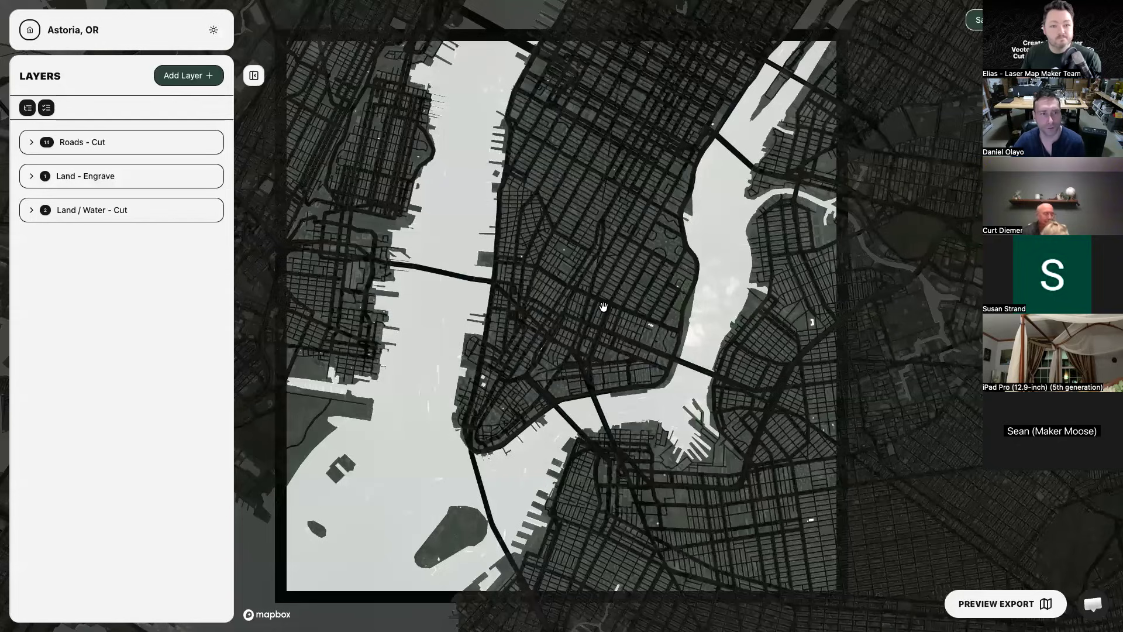
scroll(604, 307, up, 2)
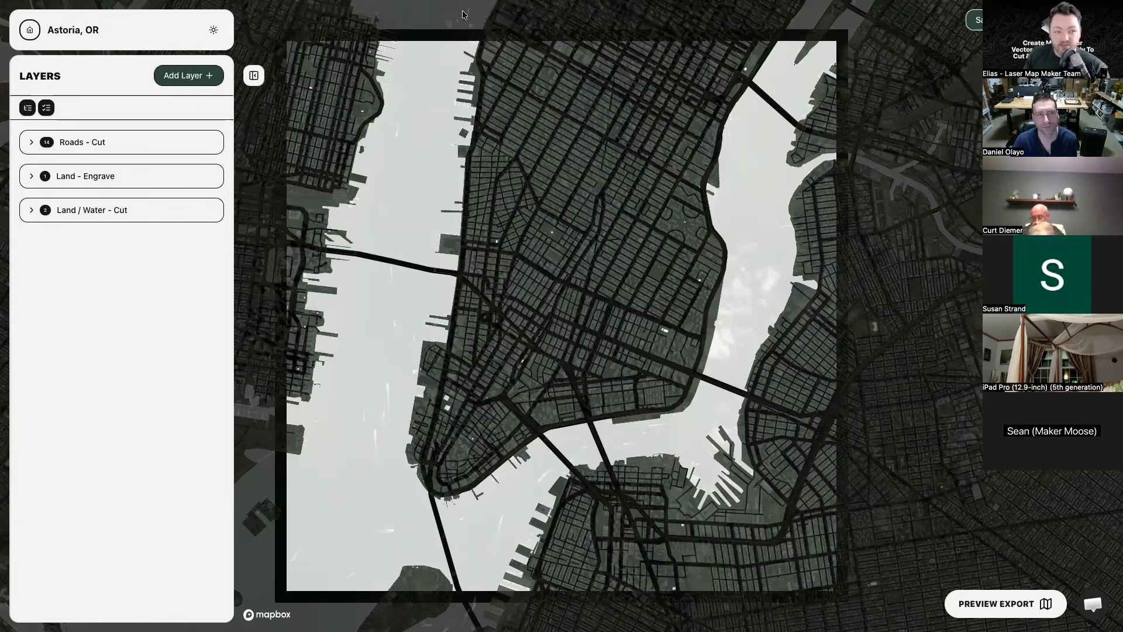
Expand the Land - Engrave and Land / Water - Cut layers to show their included features, leaving Roads - Cut collapsed.
click(134, 146)
click(134, 146)
click(138, 177)
click(142, 241)
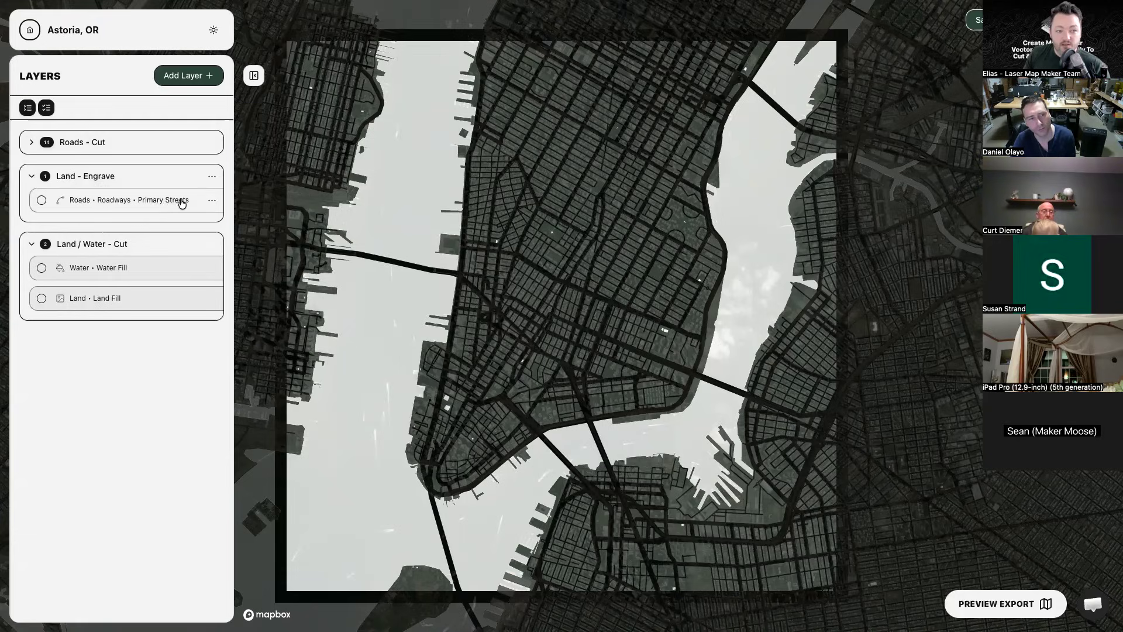
double_click(141, 180)
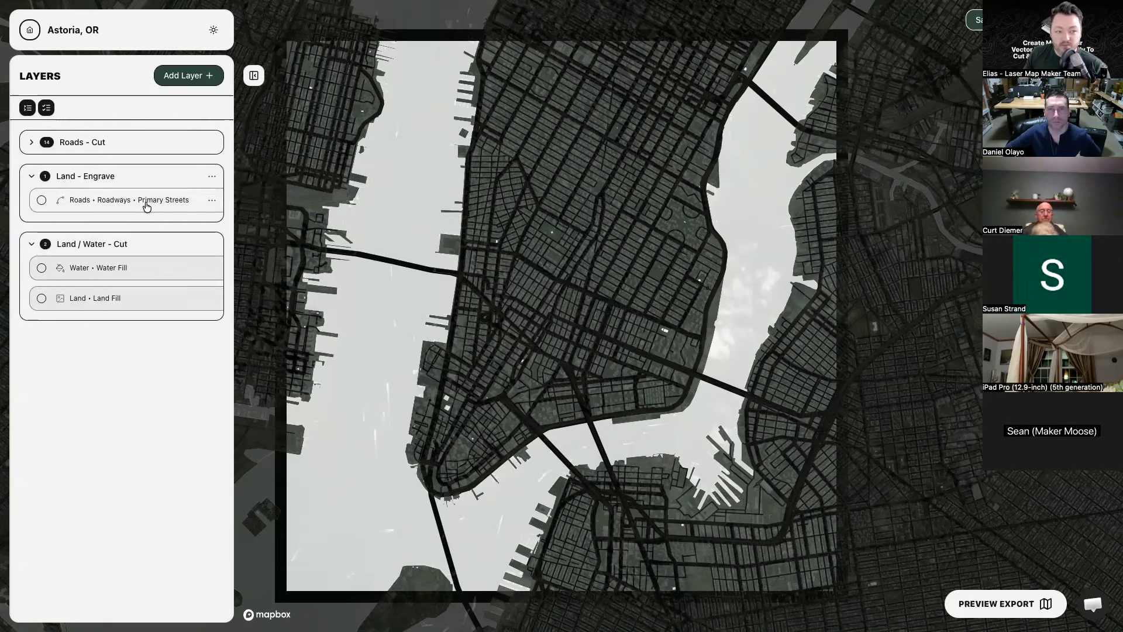
Add the Tertiary Streets roadway feature to the Land / Water - Cut layer and update the layer.
mouse_move(212, 244)
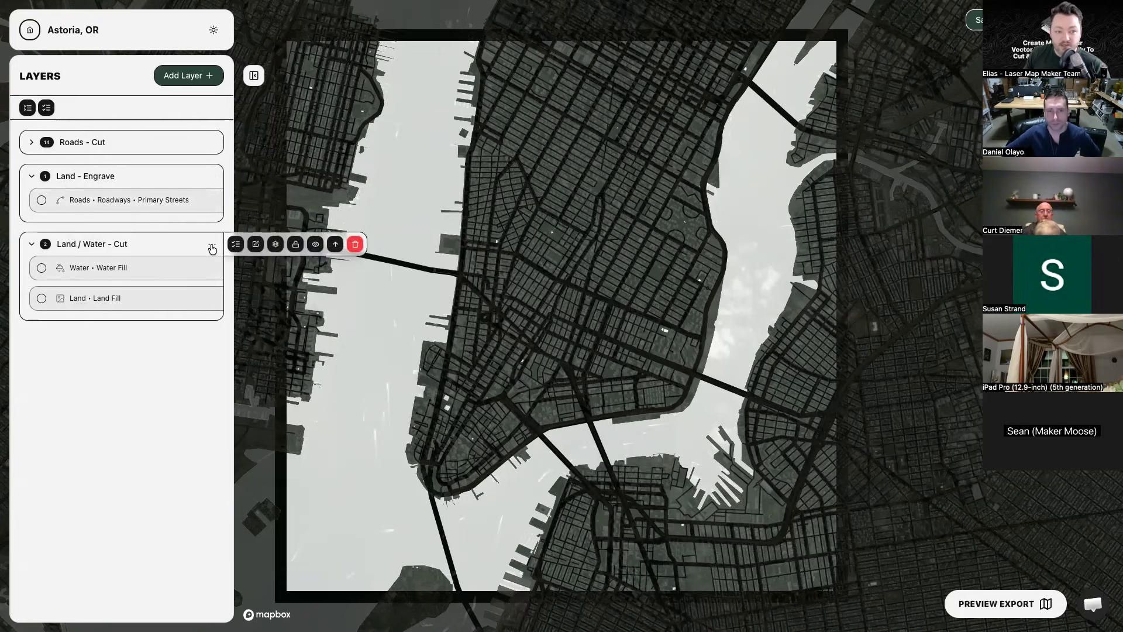
click(256, 244)
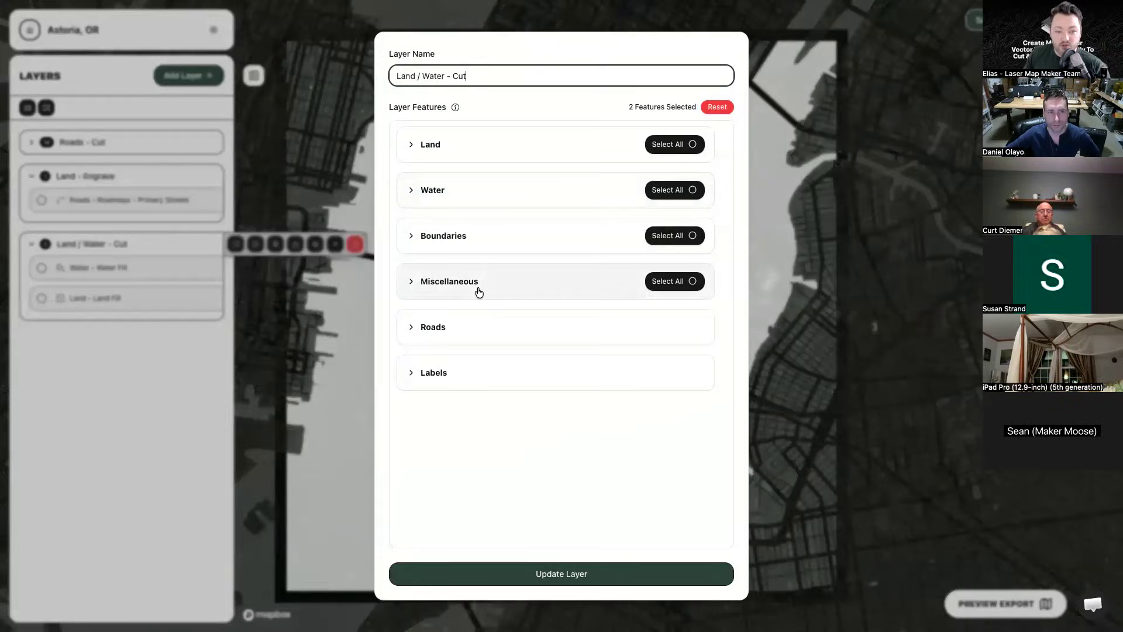
click(473, 323)
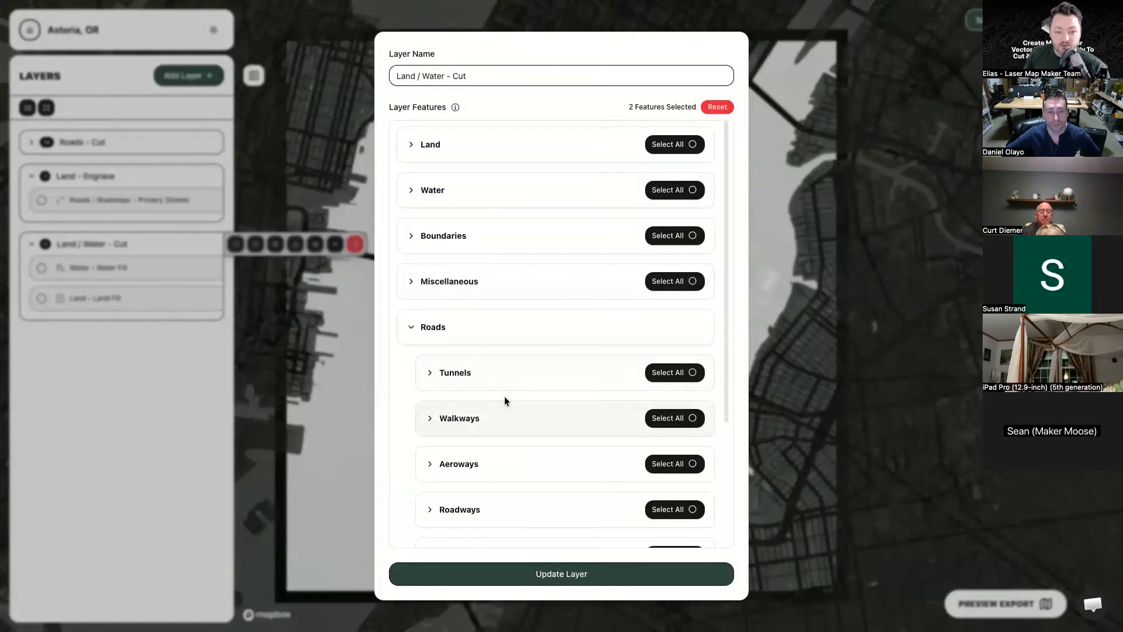
scroll(503, 399, down, 2)
click(504, 423)
scroll(506, 423, down, 2)
scroll(505, 423, down, 3)
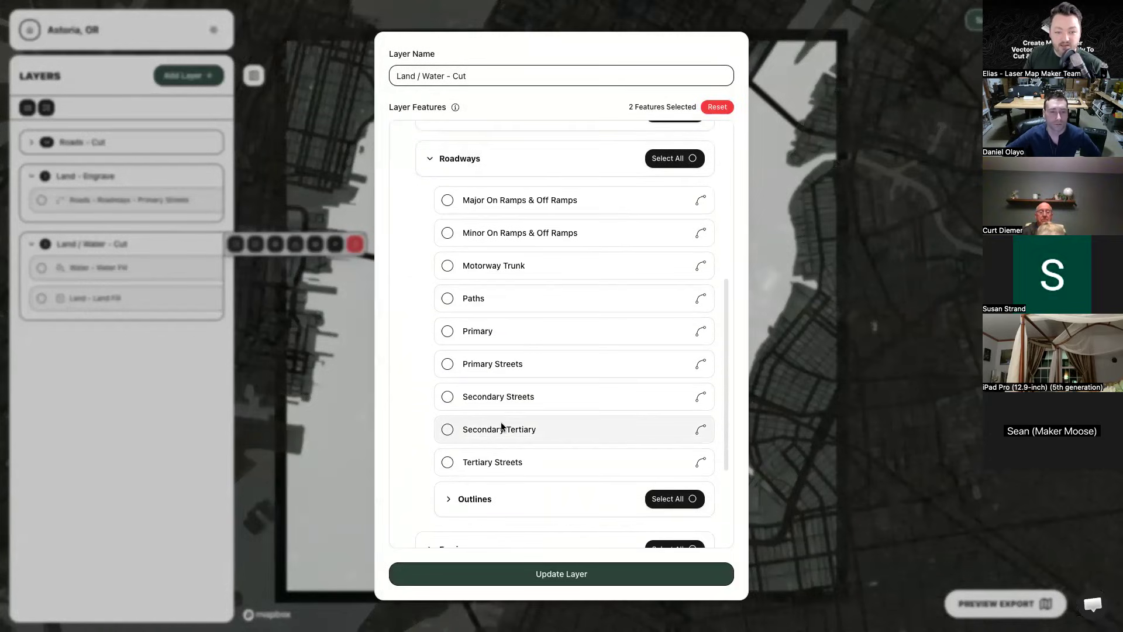
click(494, 461)
click(567, 579)
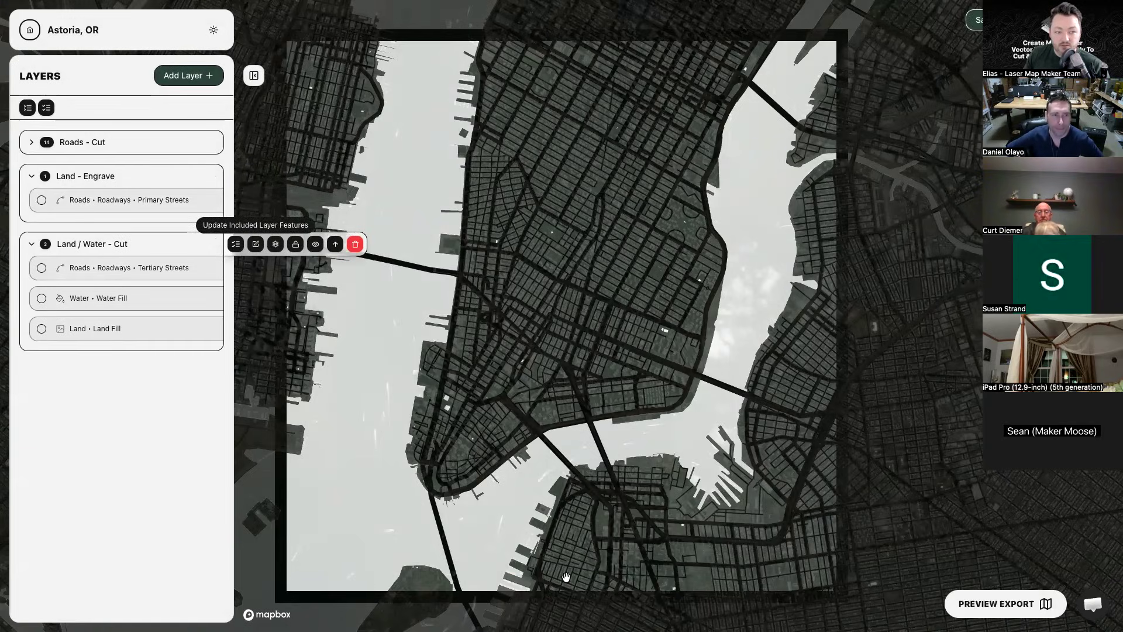
Inspect the map with the added streets and delete the Tertiary Streets feature from the Land / Water - Cut layer.
scroll(572, 336, up, 3)
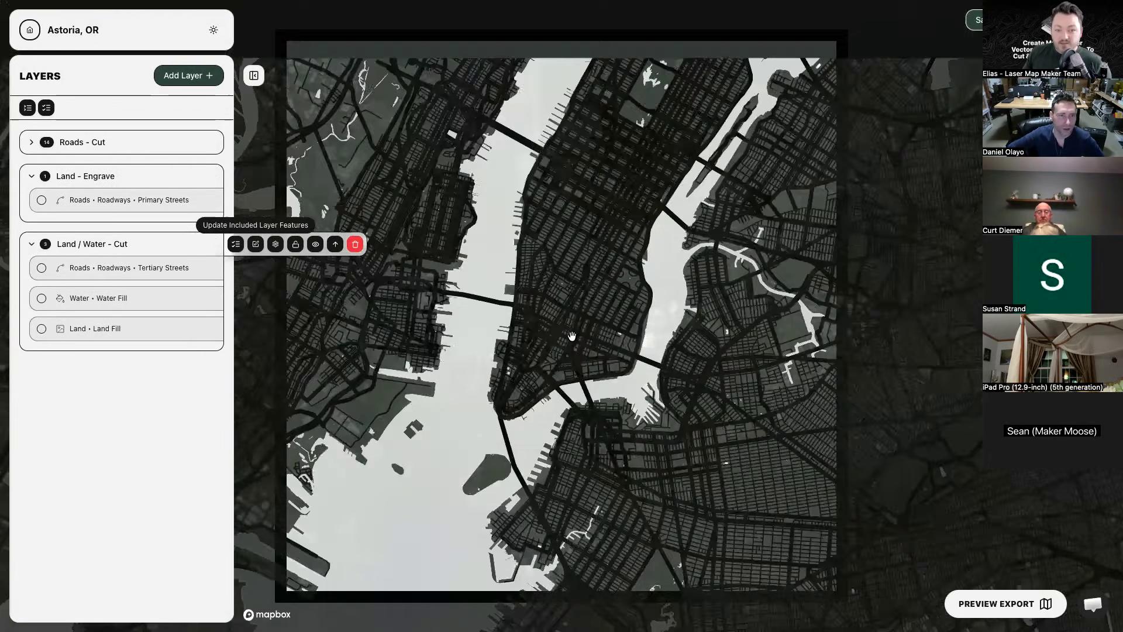
scroll(571, 336, down, 3)
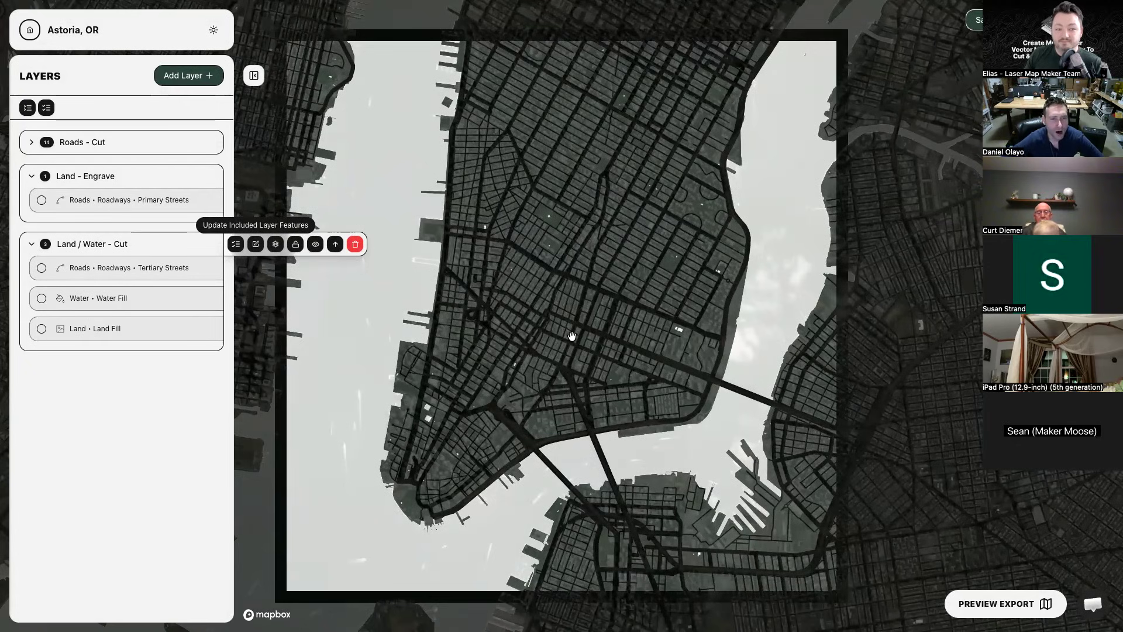
mouse_move(214, 276)
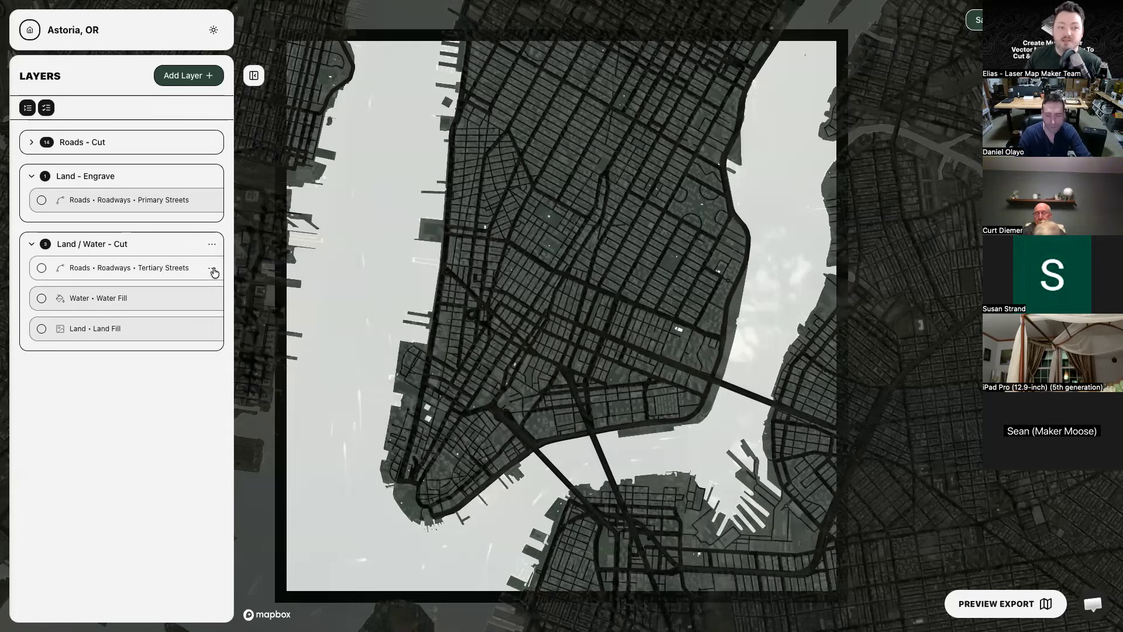
click(213, 269)
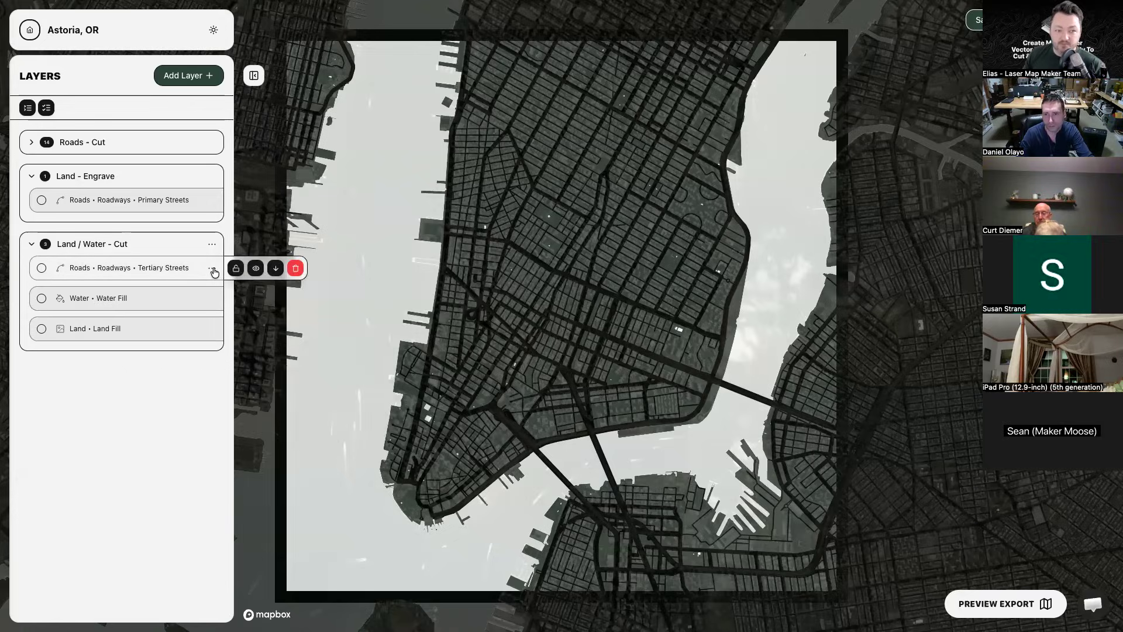
click(296, 269)
click(503, 379)
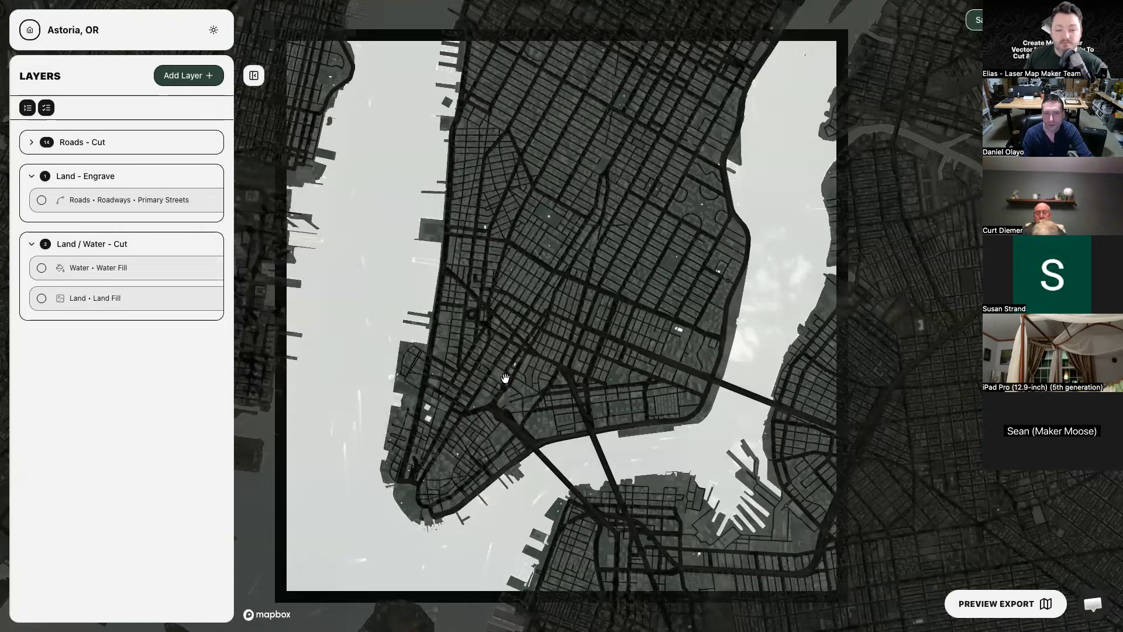
Examine the street density and water outlines around Manhattan at several zoom levels within the map frame.
scroll(506, 379, up, 2)
scroll(505, 378, down, 5)
scroll(506, 379, up, 3)
drag(505, 378, 495, 408)
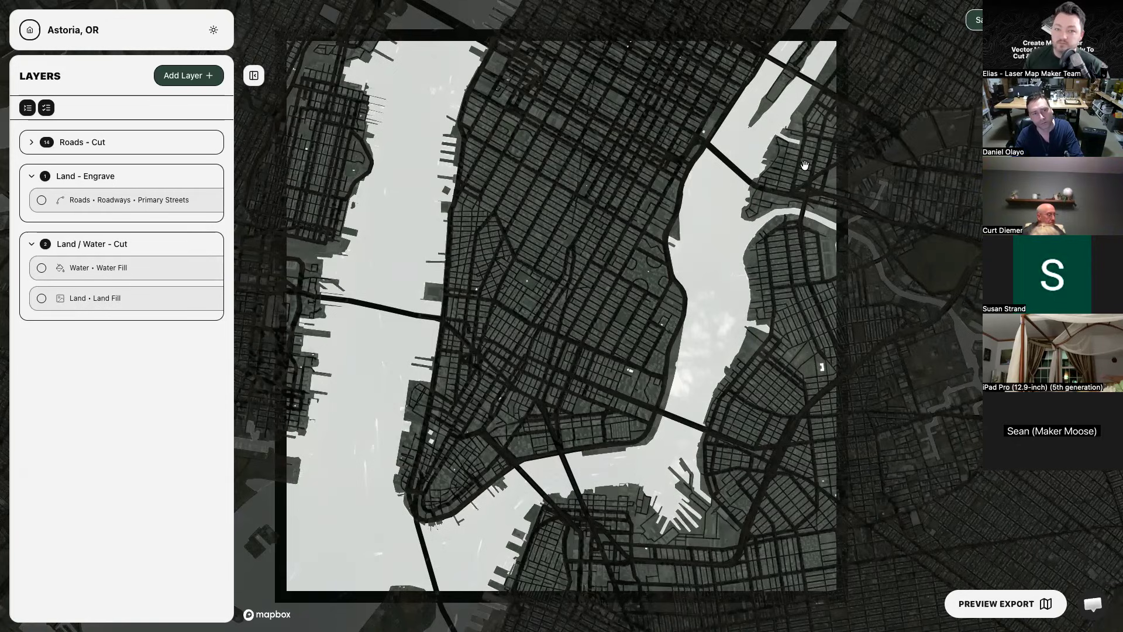
mouse_move(864, 7)
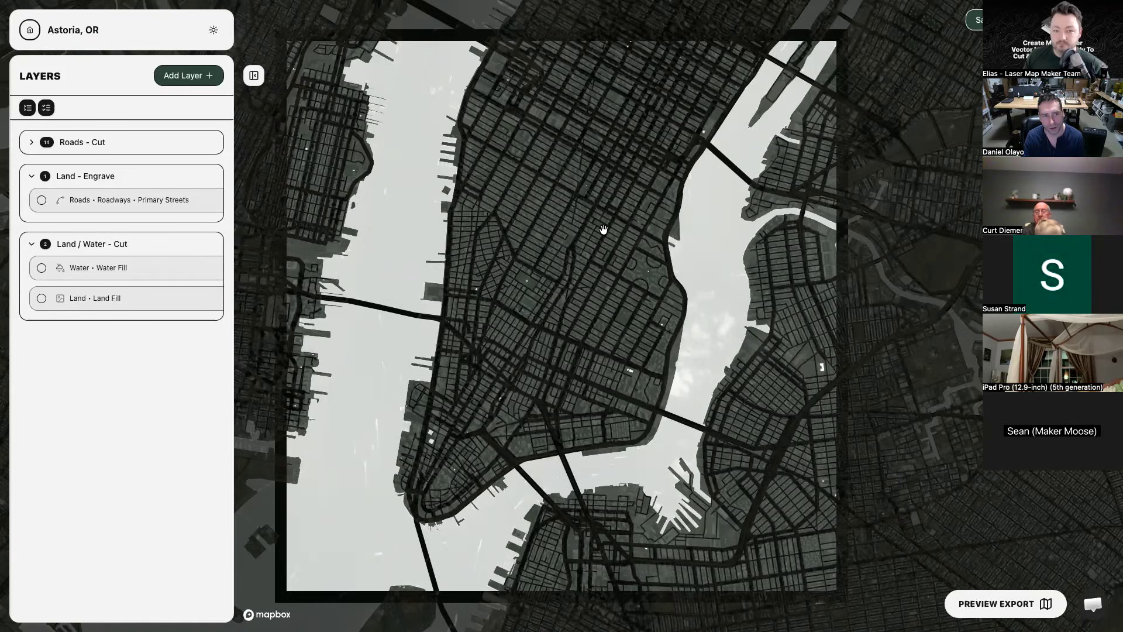
scroll(601, 228, down, 1)
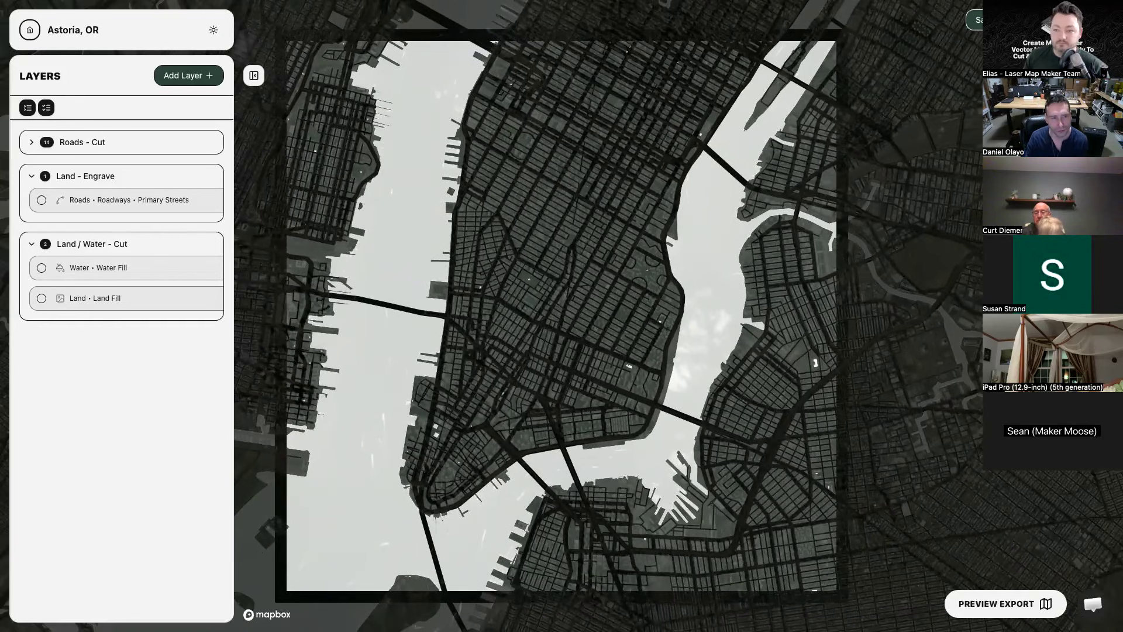
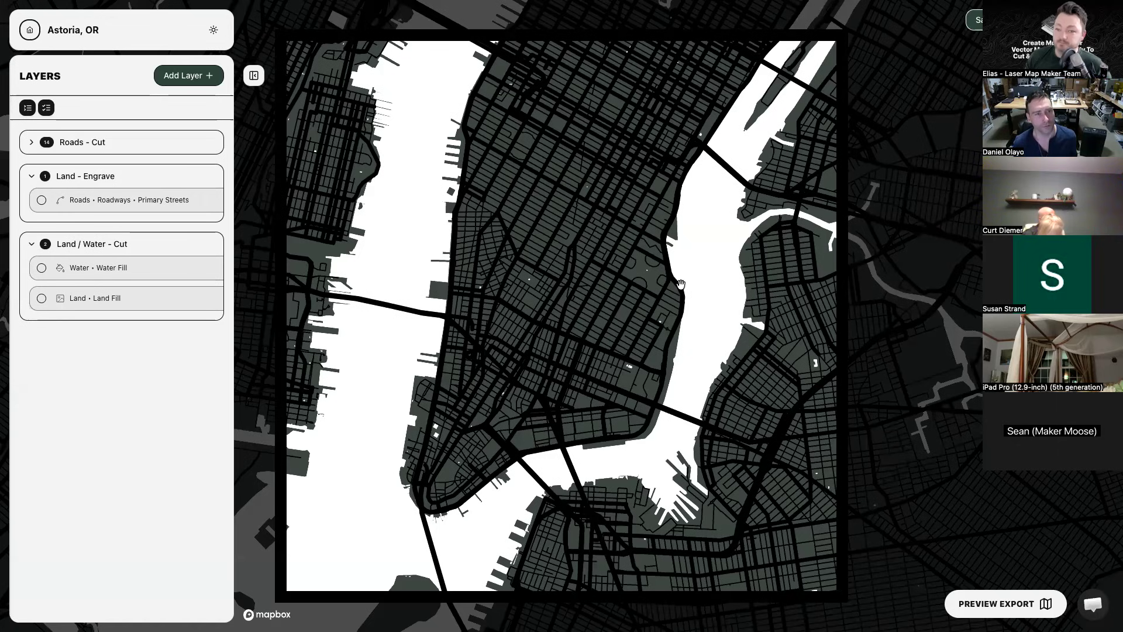
scroll(583, 300, down, 1)
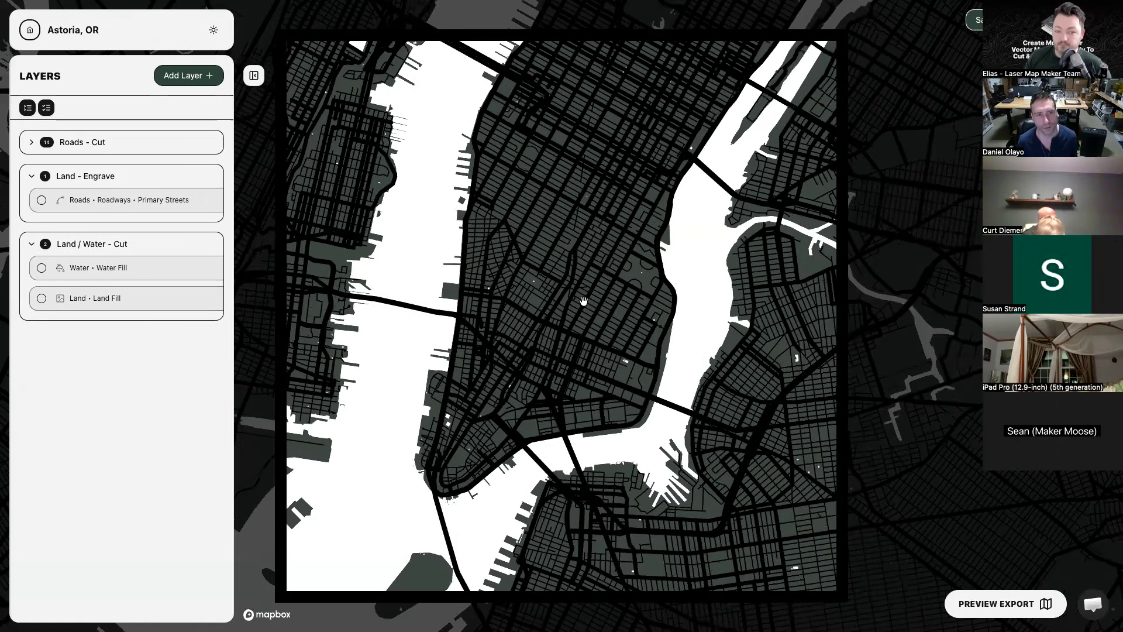
drag(583, 301, 603, 292)
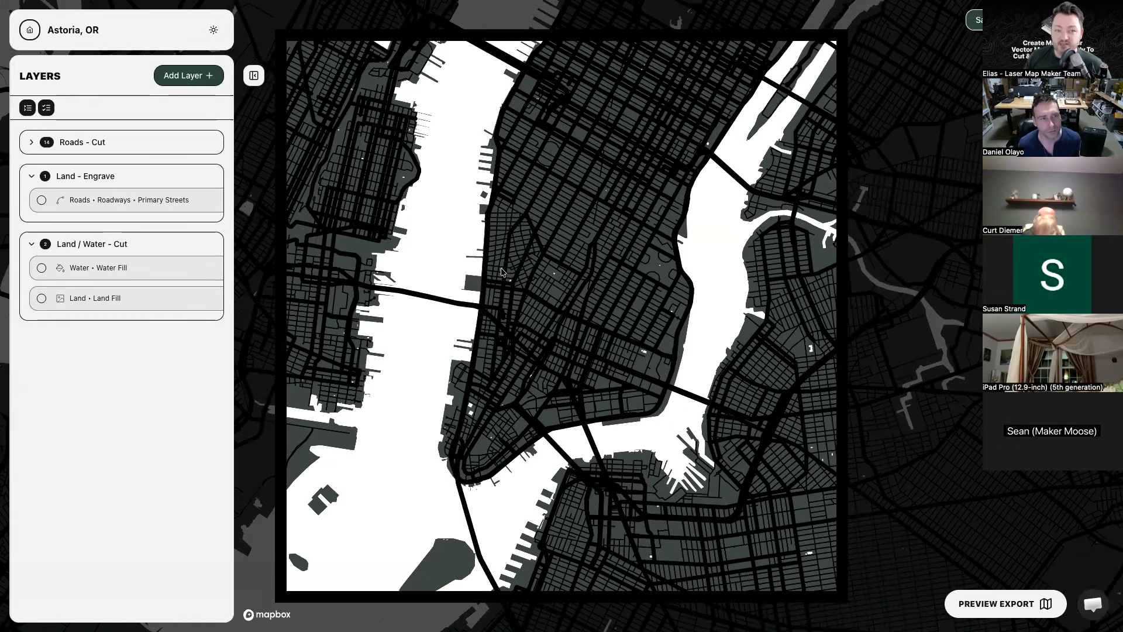
mouse_move(534, 6)
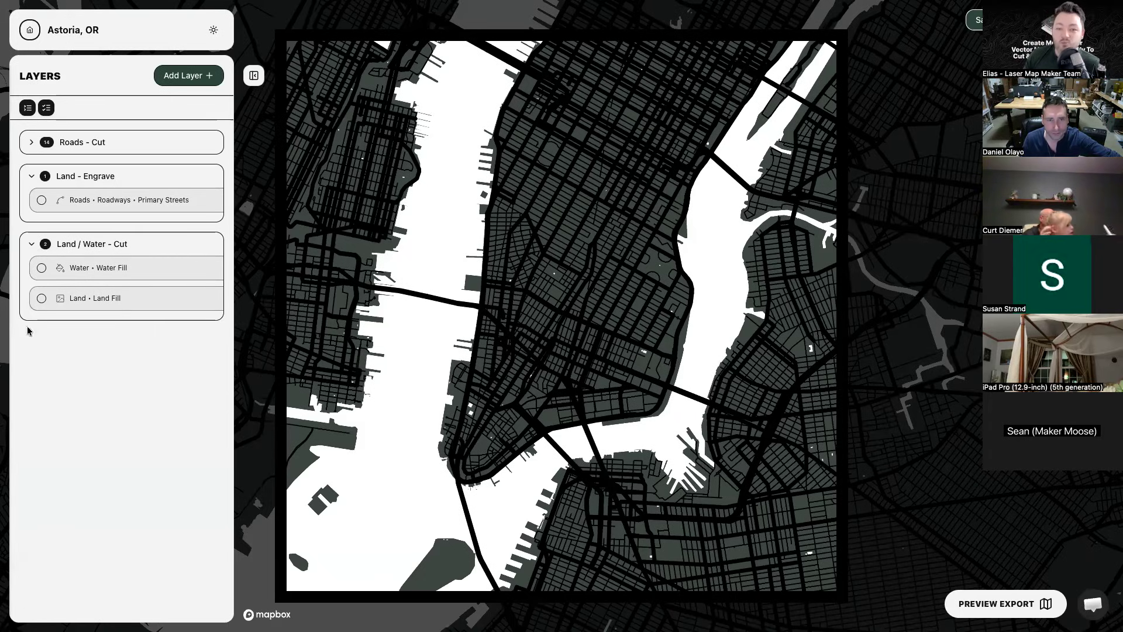
scroll(511, 303, down, 1)
scroll(511, 303, down, 3)
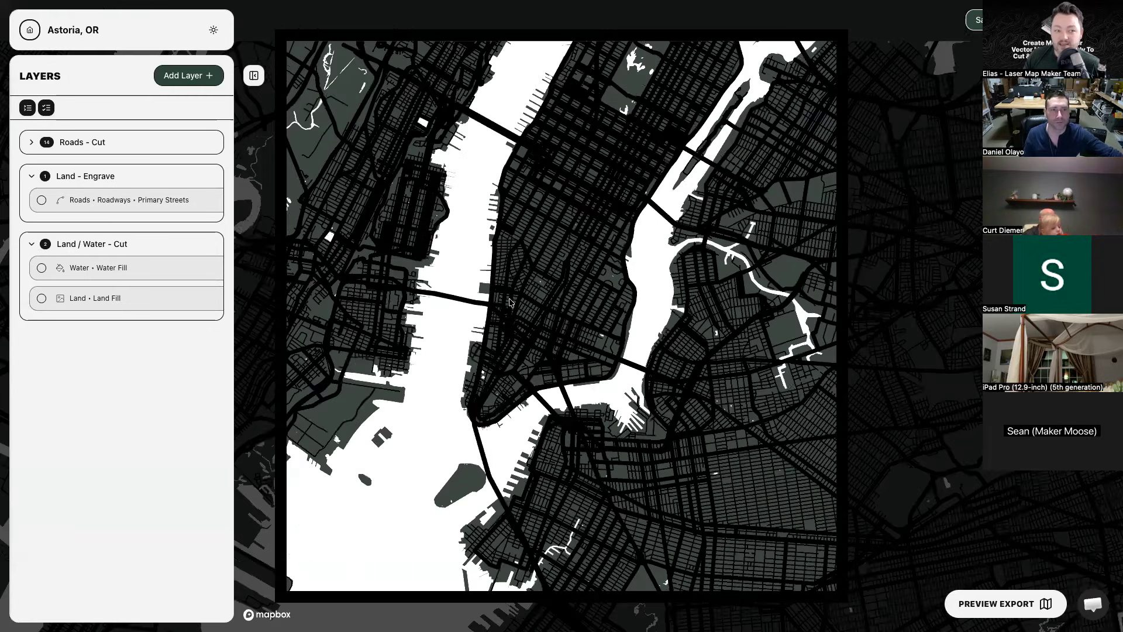
scroll(508, 301, up, 2)
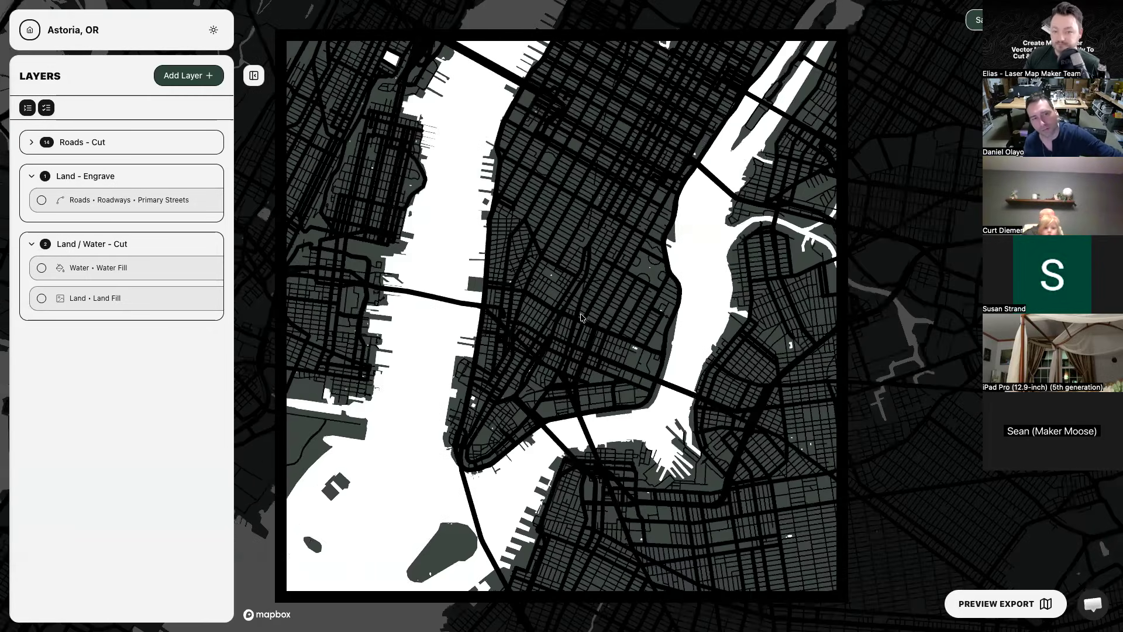
scroll(589, 299, up, 2)
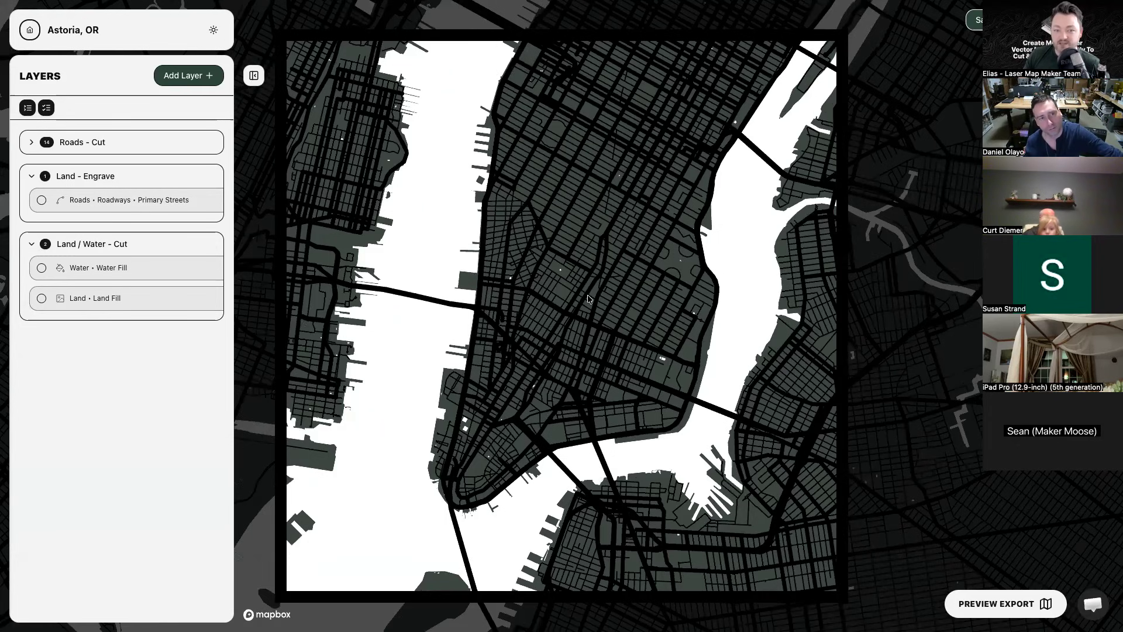
scroll(588, 299, down, 1)
scroll(588, 299, down, 1)
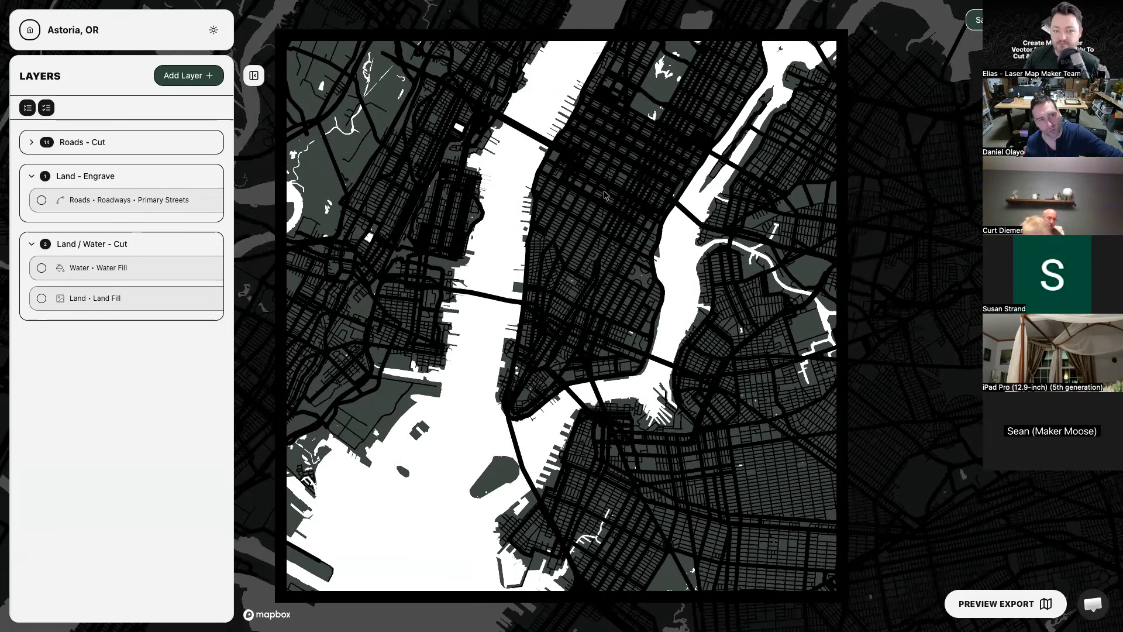
scroll(592, 219, down, 1)
scroll(593, 218, down, 2)
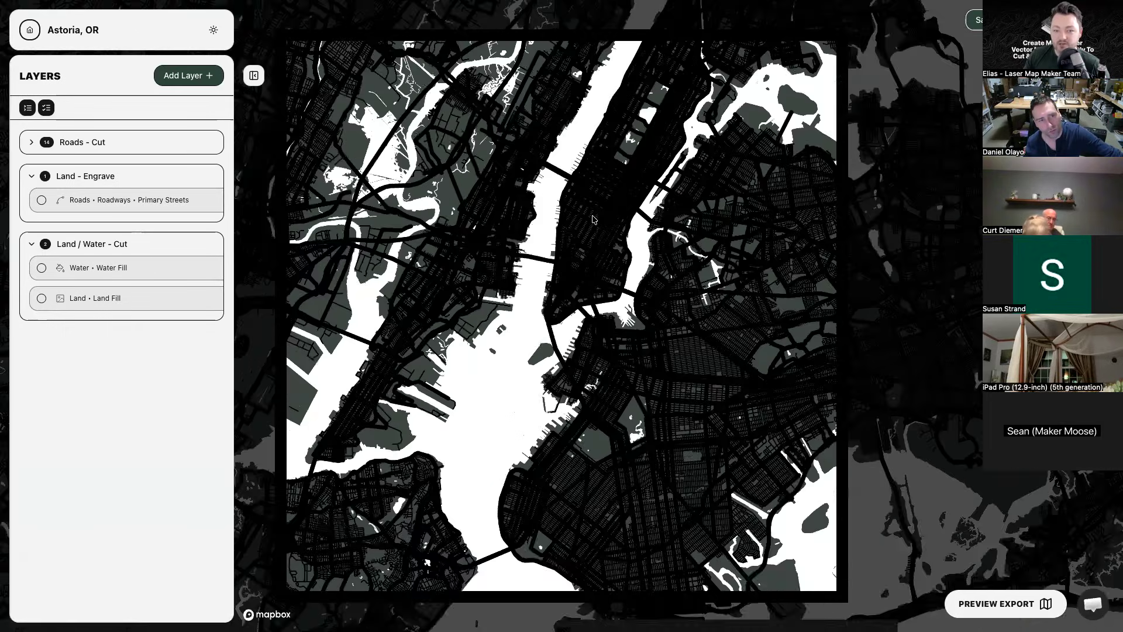
Compare the road and coastline detail between a regional view of greater New York and a closer view of Manhattan.
scroll(592, 218, down, 2)
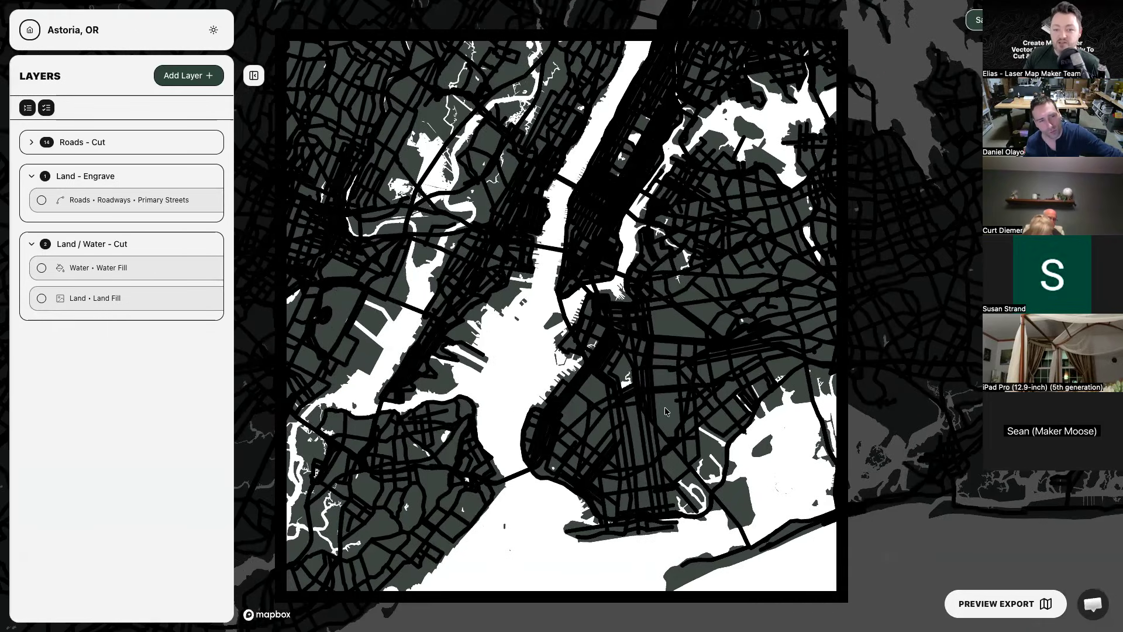
scroll(594, 402, down, 2)
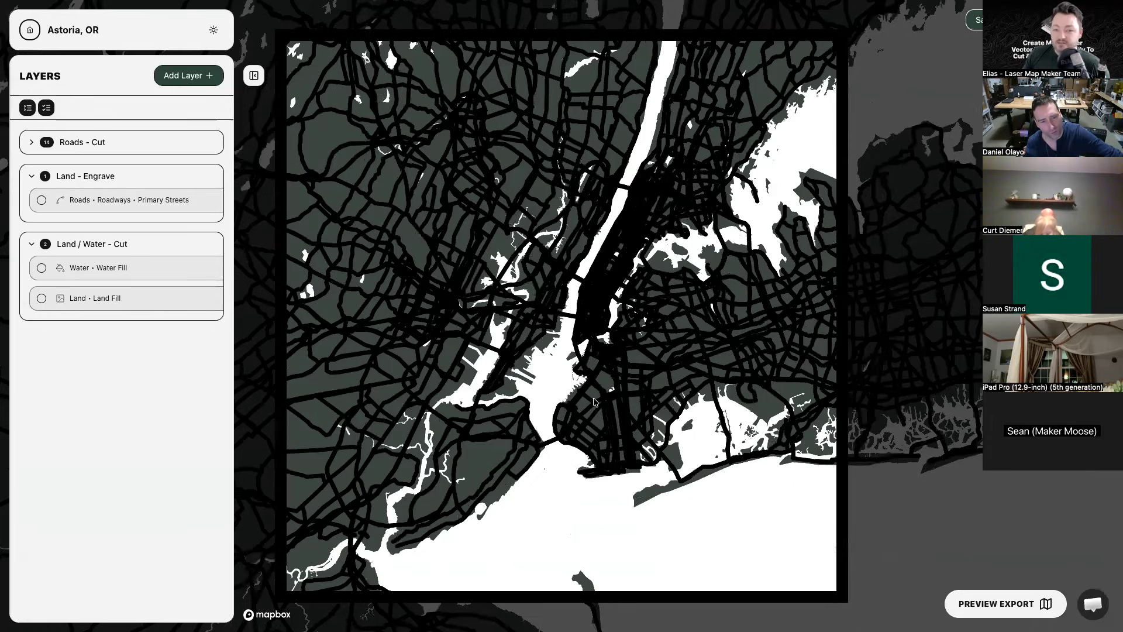
scroll(594, 402, down, 3)
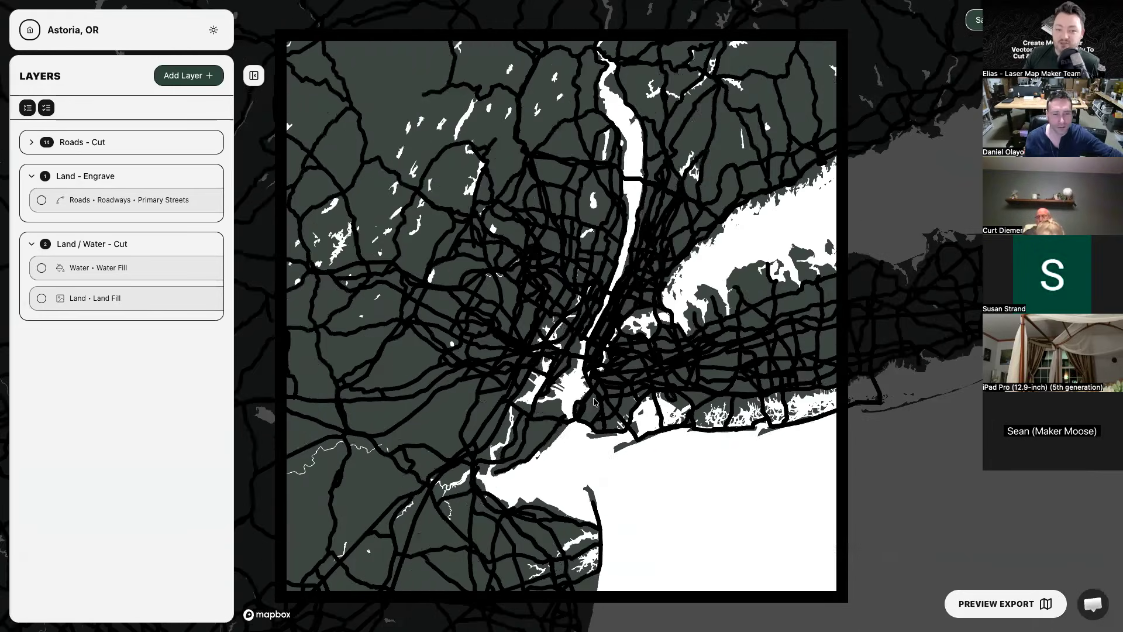
scroll(594, 402, down, 4)
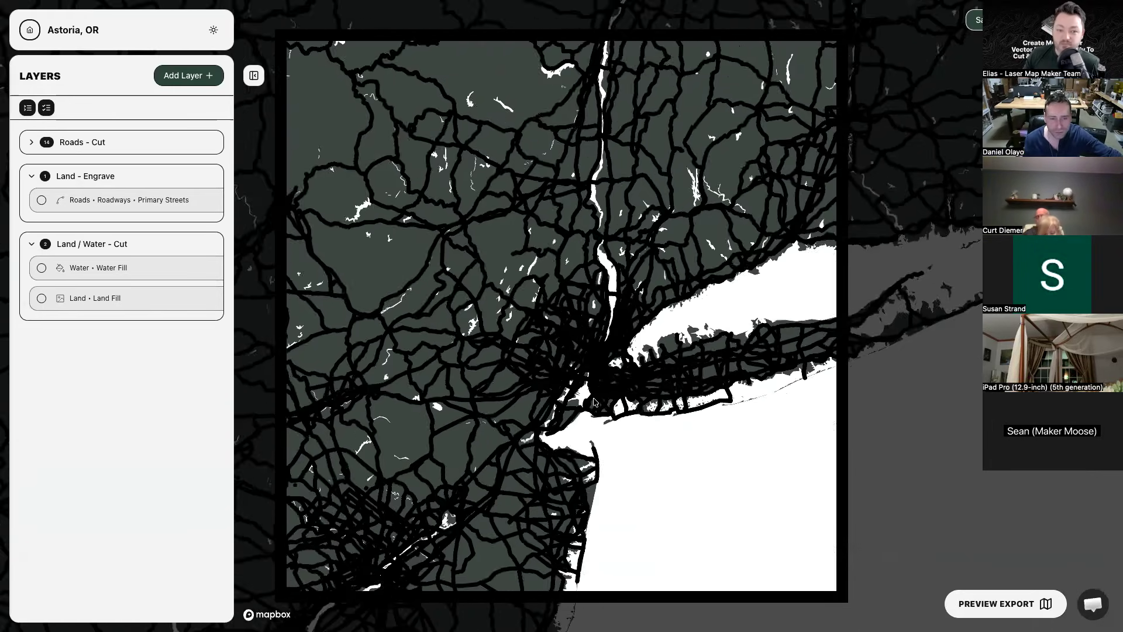
scroll(594, 402, up, 6)
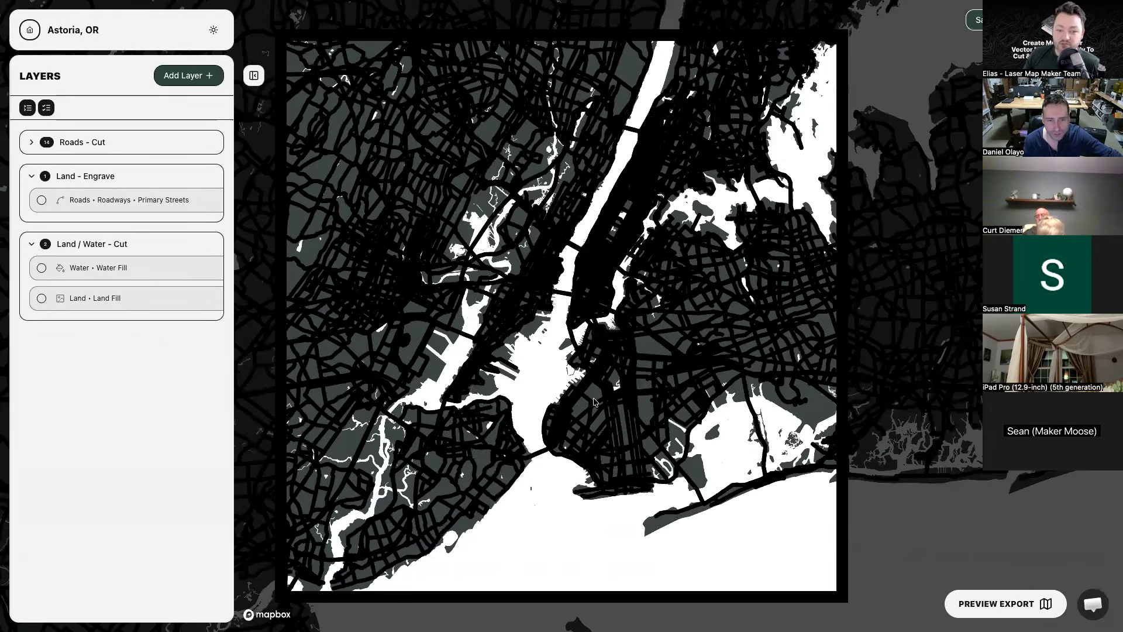
scroll(595, 402, up, 5)
scroll(600, 327, down, 3)
scroll(600, 326, up, 3)
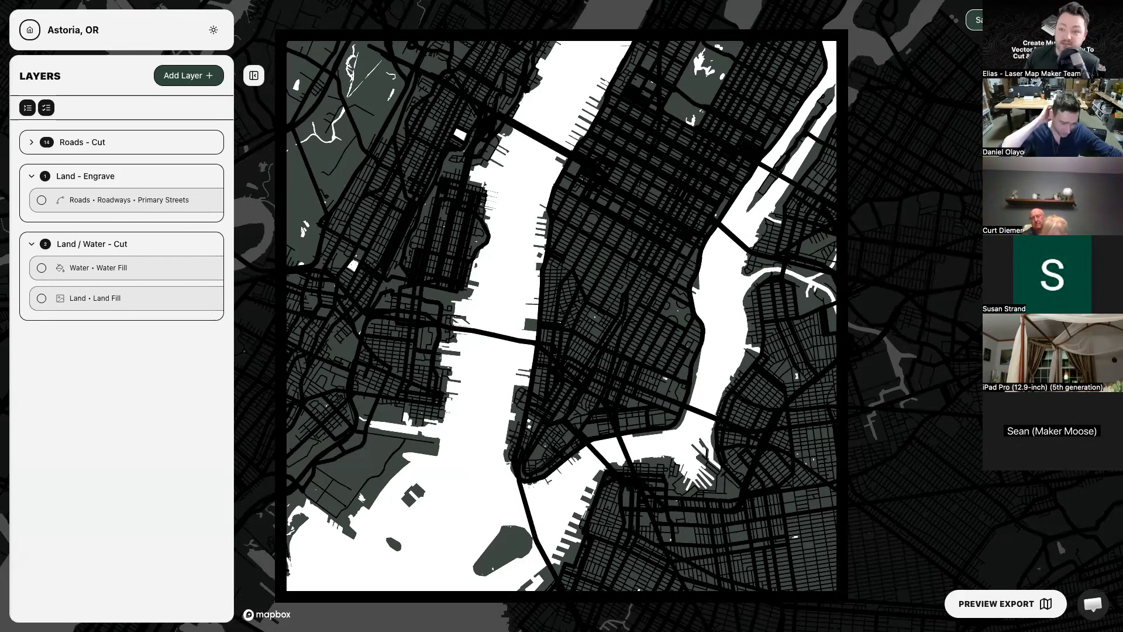
Inspect the street grid of Lower Manhattan and the neighbouring shorelines at close and medium map scales.
scroll(561, 316, down, 2)
scroll(560, 316, down, 1)
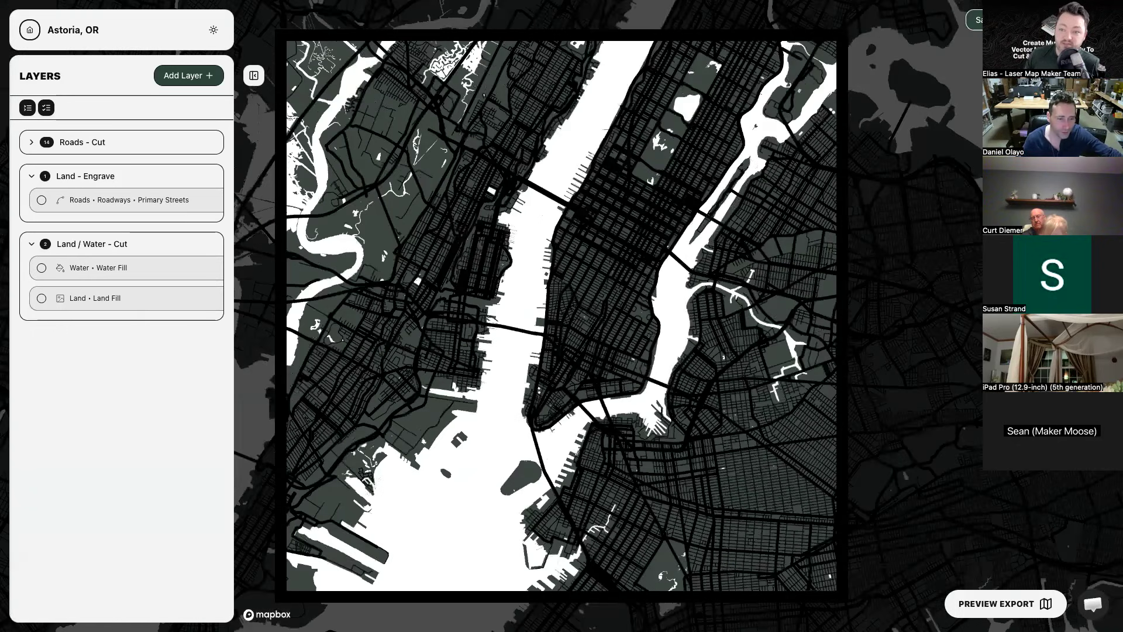
scroll(560, 316, down, 1)
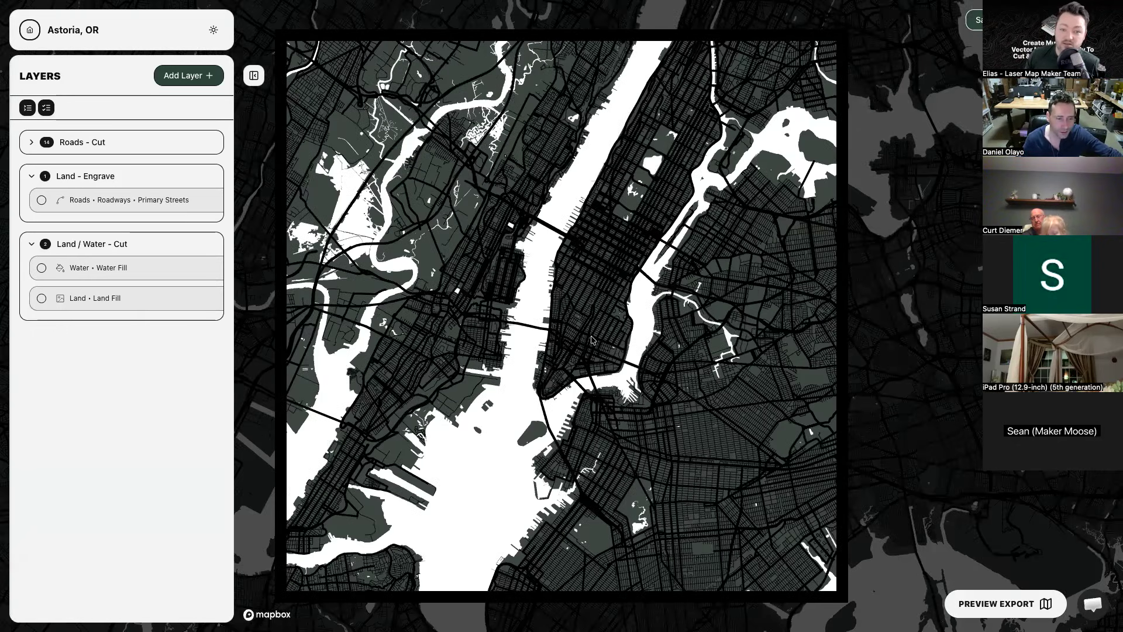
scroll(592, 340, up, 1)
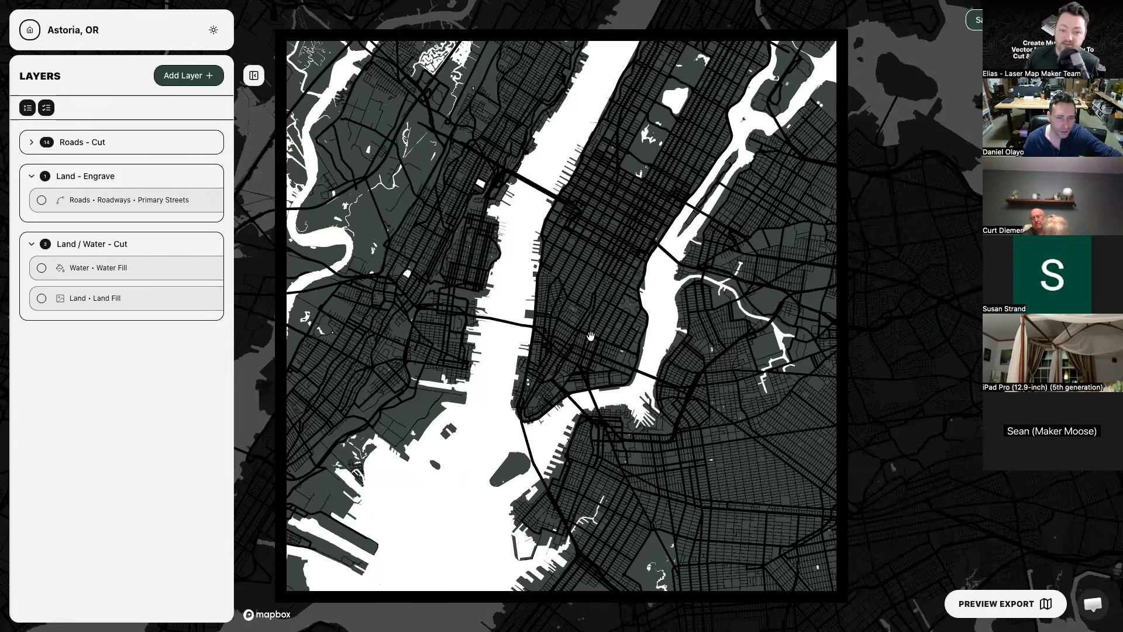
scroll(590, 337, up, 1)
scroll(591, 336, down, 3)
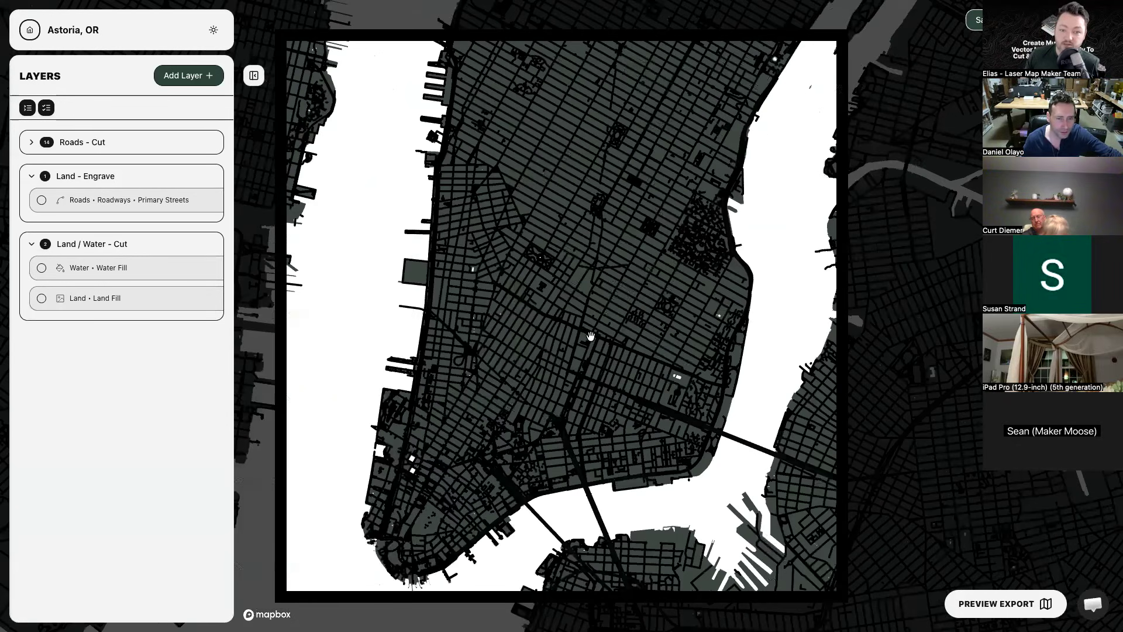
scroll(590, 336, down, 1)
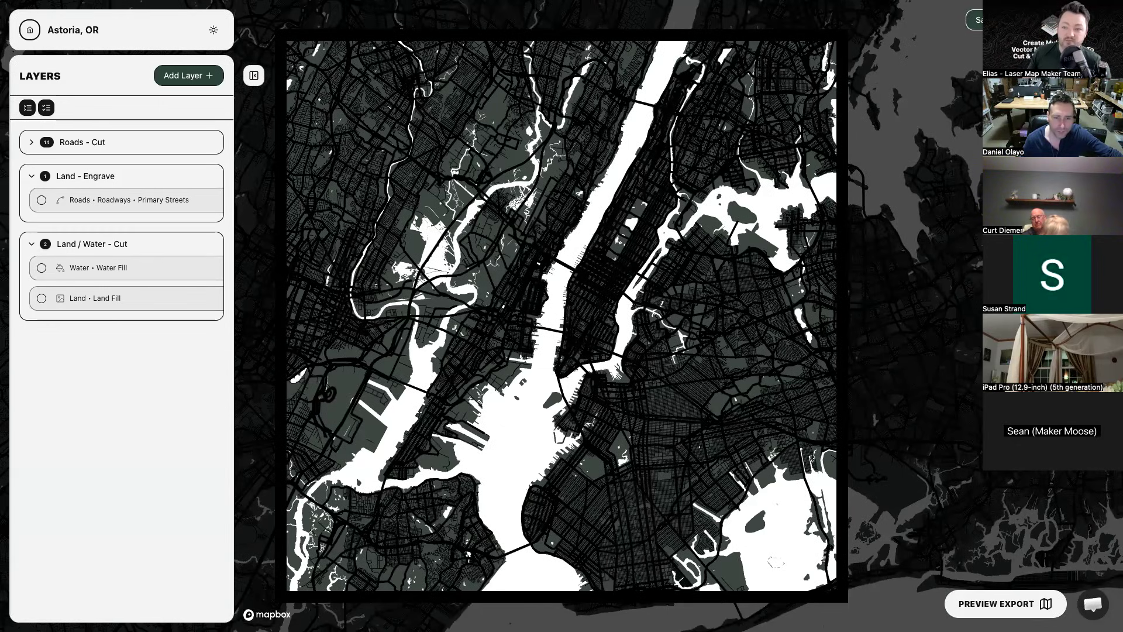
scroll(561, 316, up, 5)
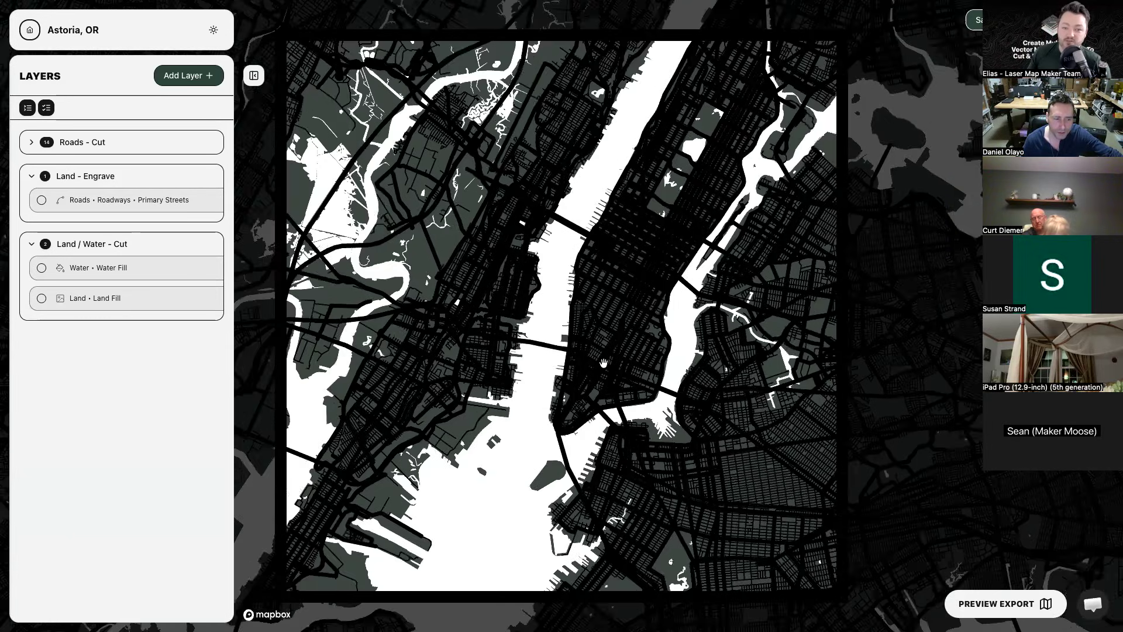
scroll(604, 363, down, 3)
scroll(604, 363, up, 4)
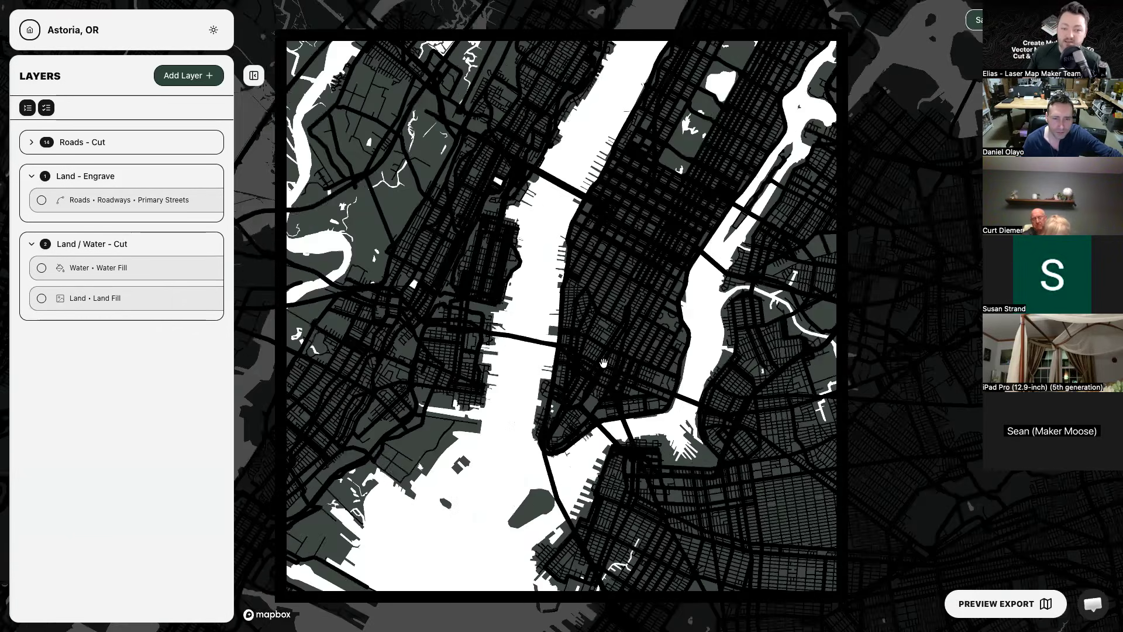
scroll(603, 364, up, 3)
scroll(605, 359, up, 2)
scroll(585, 344, up, 2)
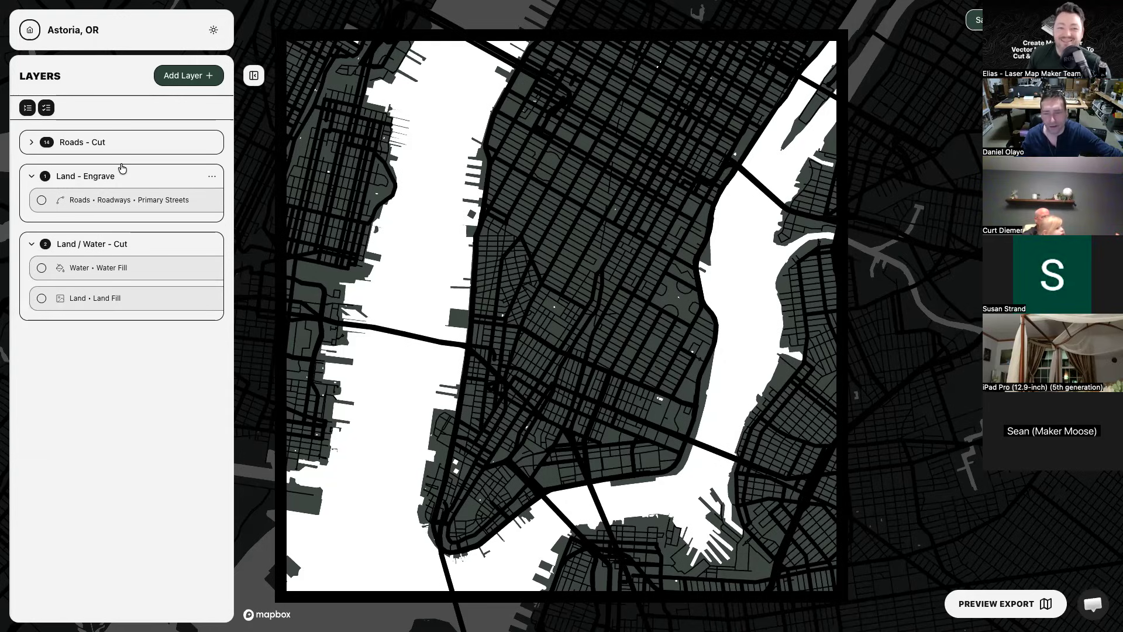
Collapse the Land - Engrave and Land / Water - Cut layers and enlarge the map frame on the canvas.
click(153, 177)
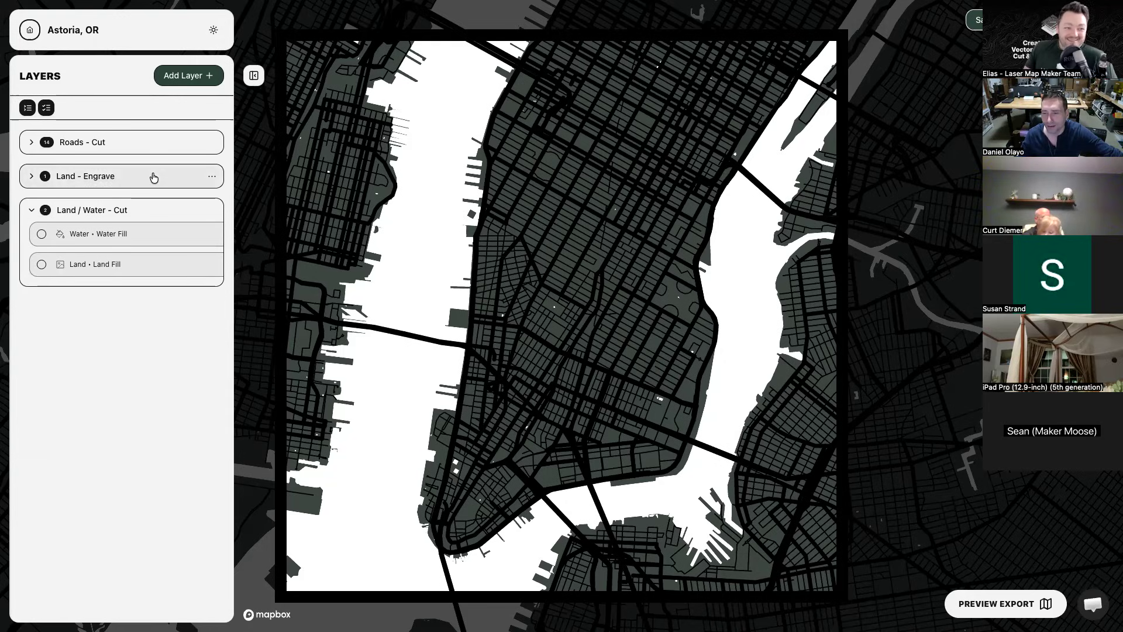
click(131, 216)
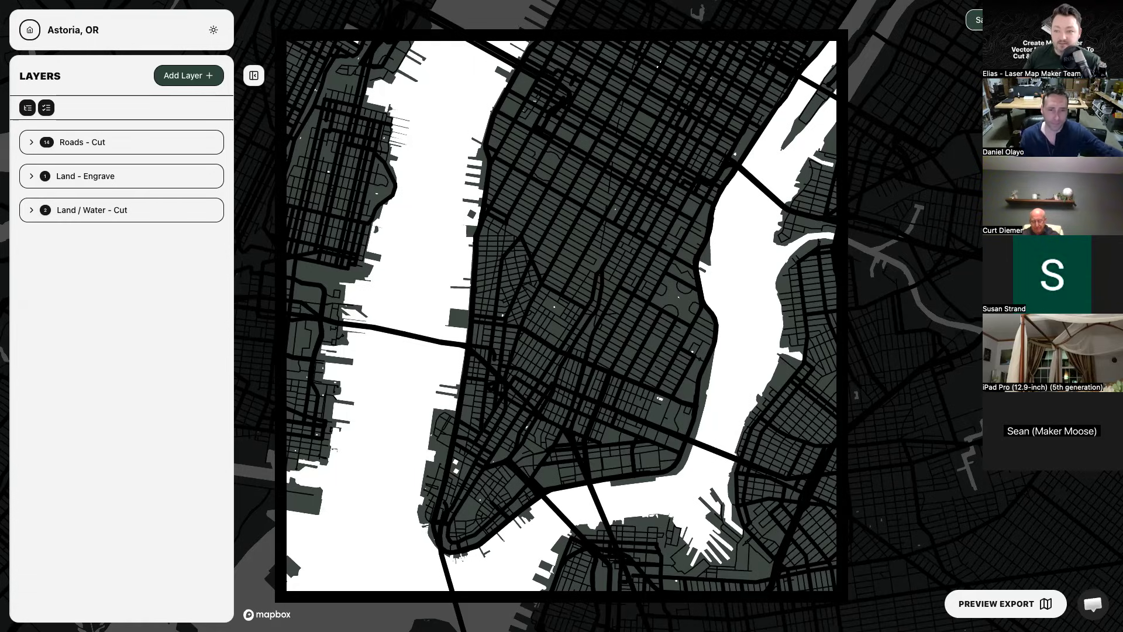
click(1099, 151)
drag(947, 349, 932, 349)
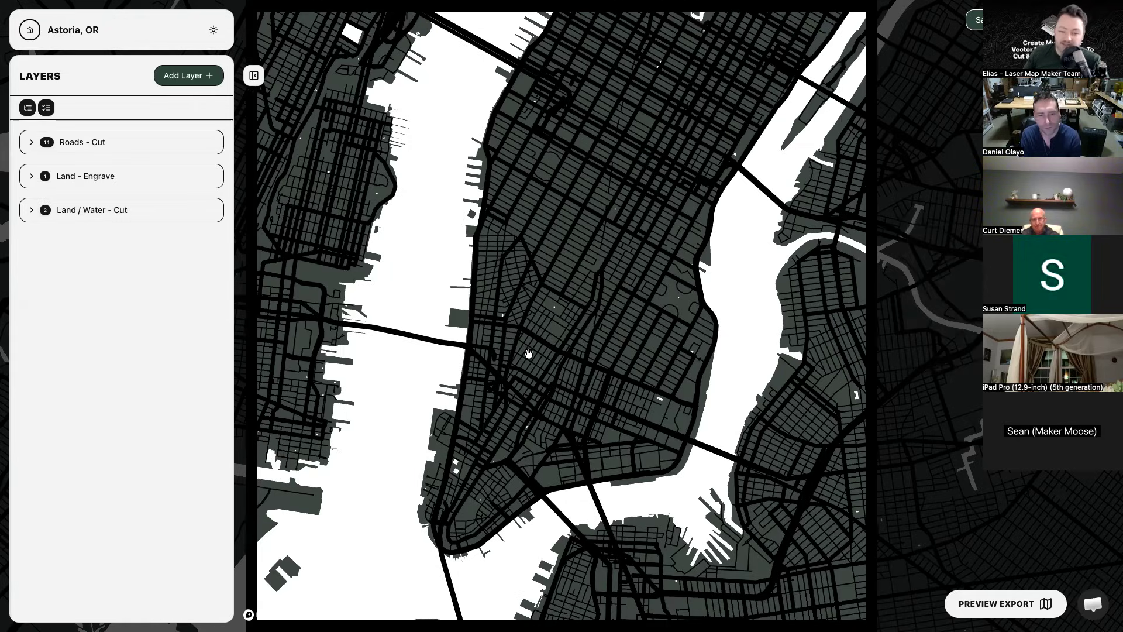
Examine how densely the roads merge across the New York area in the enlarged frame, from regional to street scale.
scroll(528, 353, down, 1)
scroll(529, 353, down, 5)
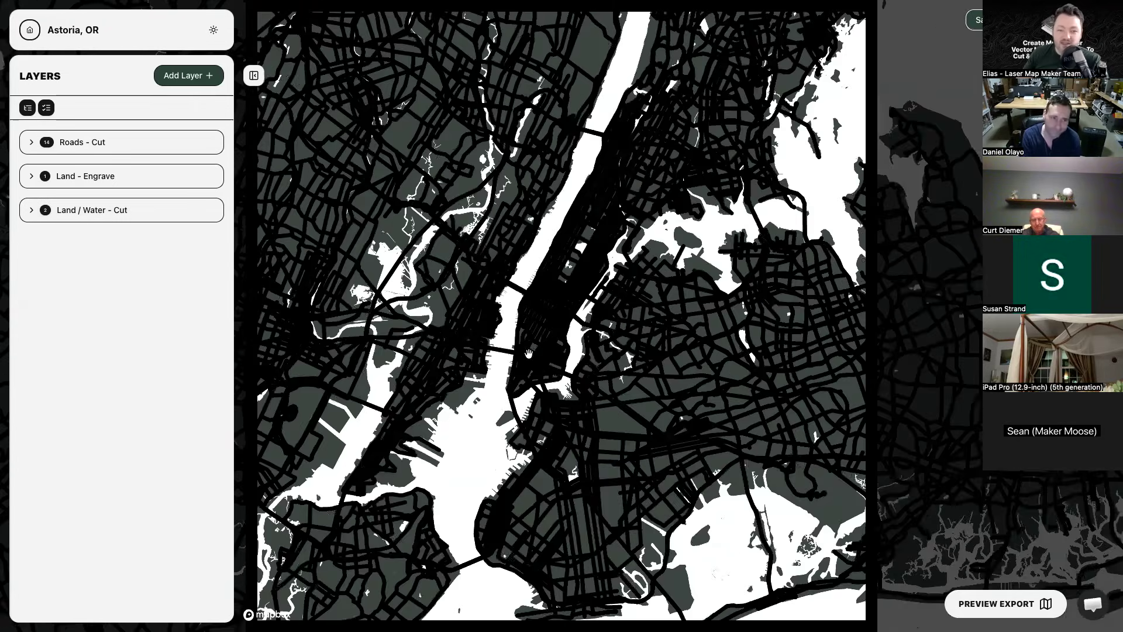
scroll(529, 354, down, 3)
scroll(528, 353, up, 5)
scroll(529, 354, up, 1)
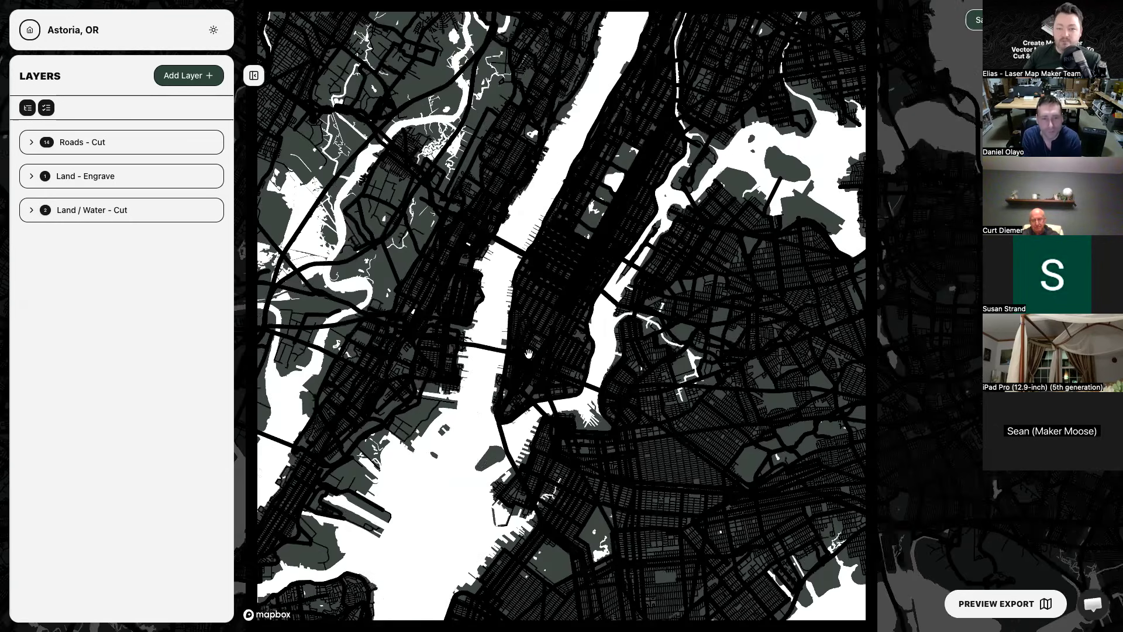
scroll(529, 353, down, 4)
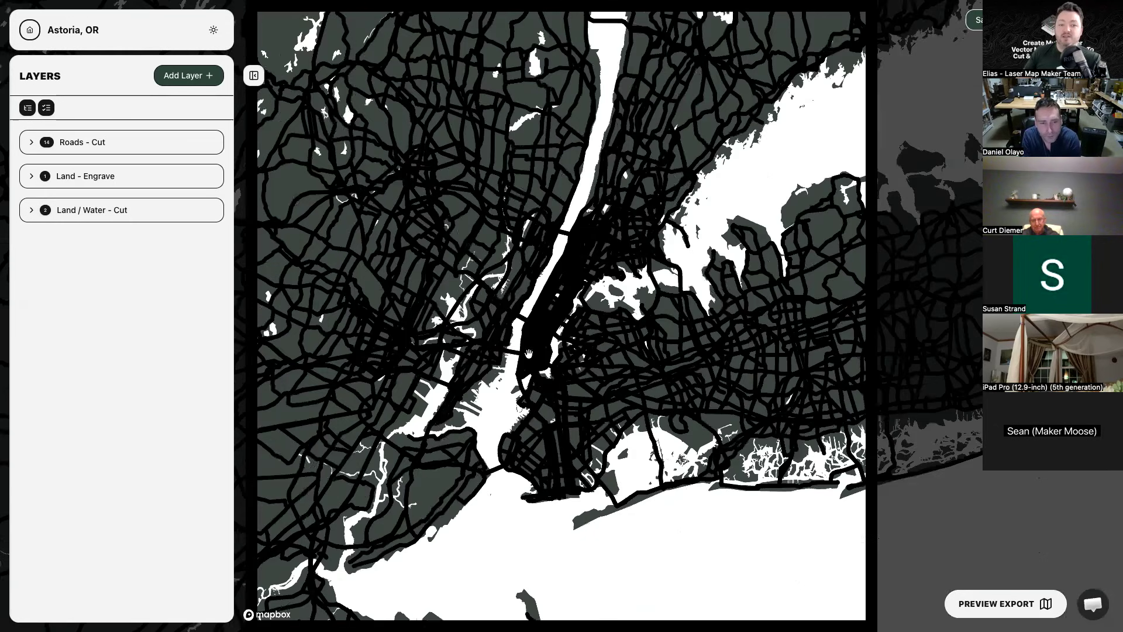
scroll(529, 354, up, 2)
scroll(529, 353, up, 3)
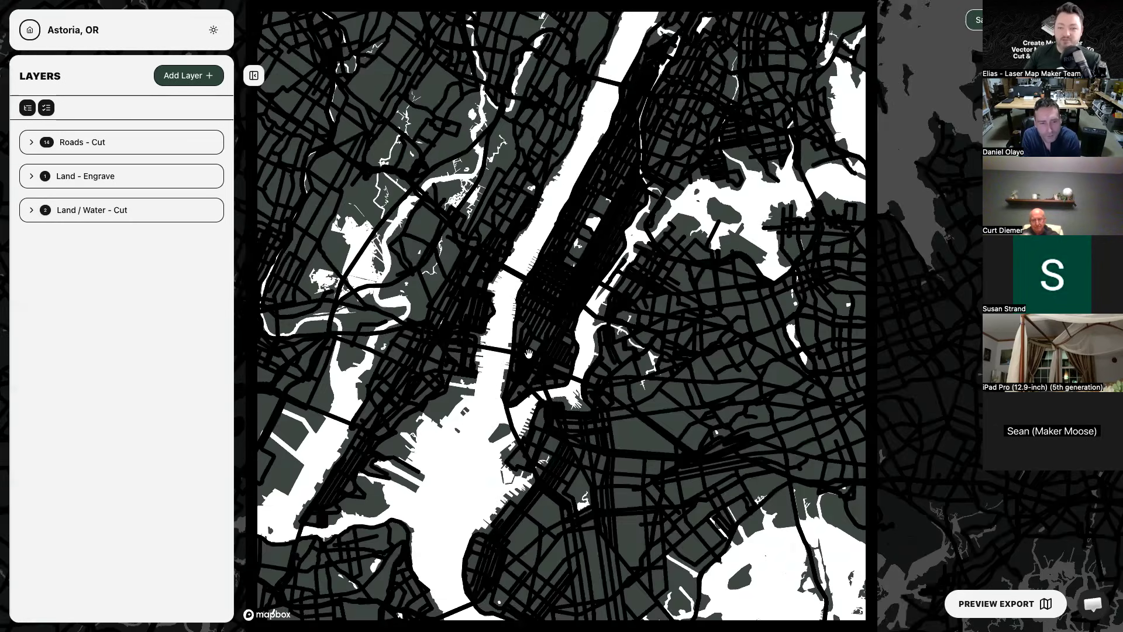
scroll(529, 354, down, 3)
scroll(529, 353, up, 1)
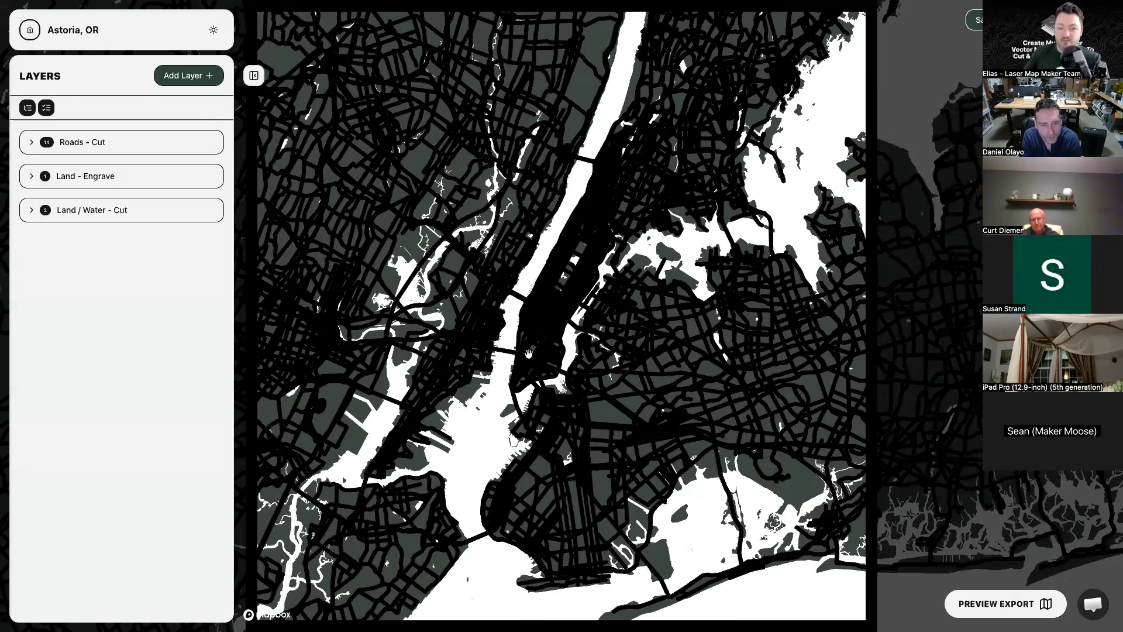
scroll(529, 353, up, 1)
scroll(529, 353, up, 2)
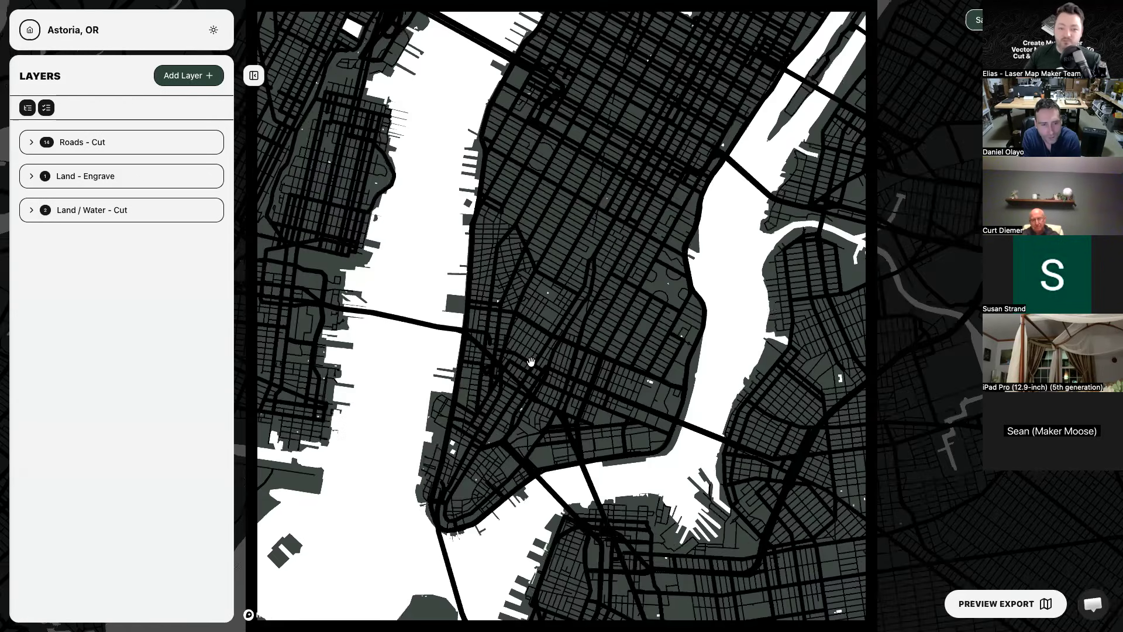
Check the spacing between streets in Manhattan and Brooklyn at several map scales in the enlarged frame.
scroll(531, 317, down, 1)
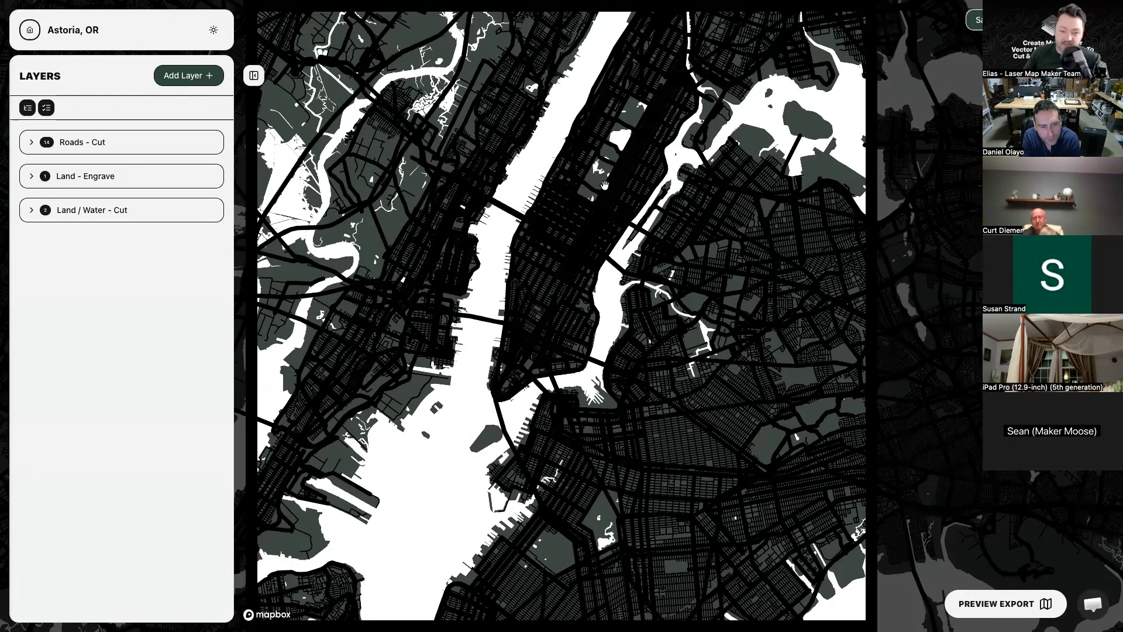
scroll(591, 195, up, 2)
scroll(584, 277, up, 1)
scroll(556, 331, down, 1)
scroll(521, 322, down, 2)
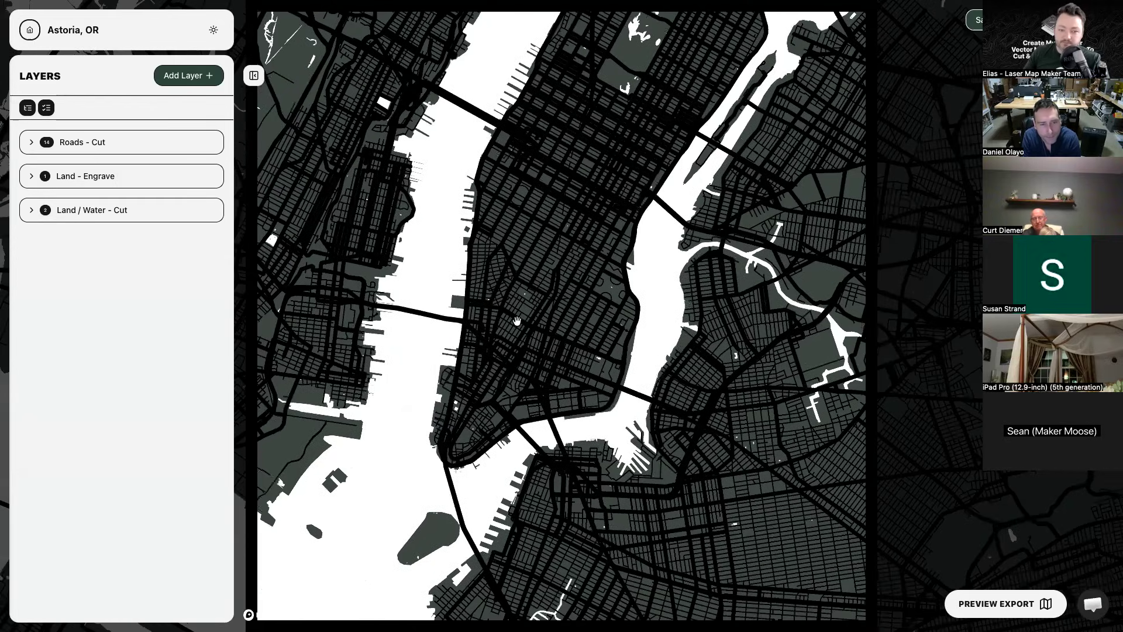
scroll(517, 320, down, 1)
scroll(517, 320, down, 1)
scroll(517, 321, down, 1)
scroll(517, 320, up, 2)
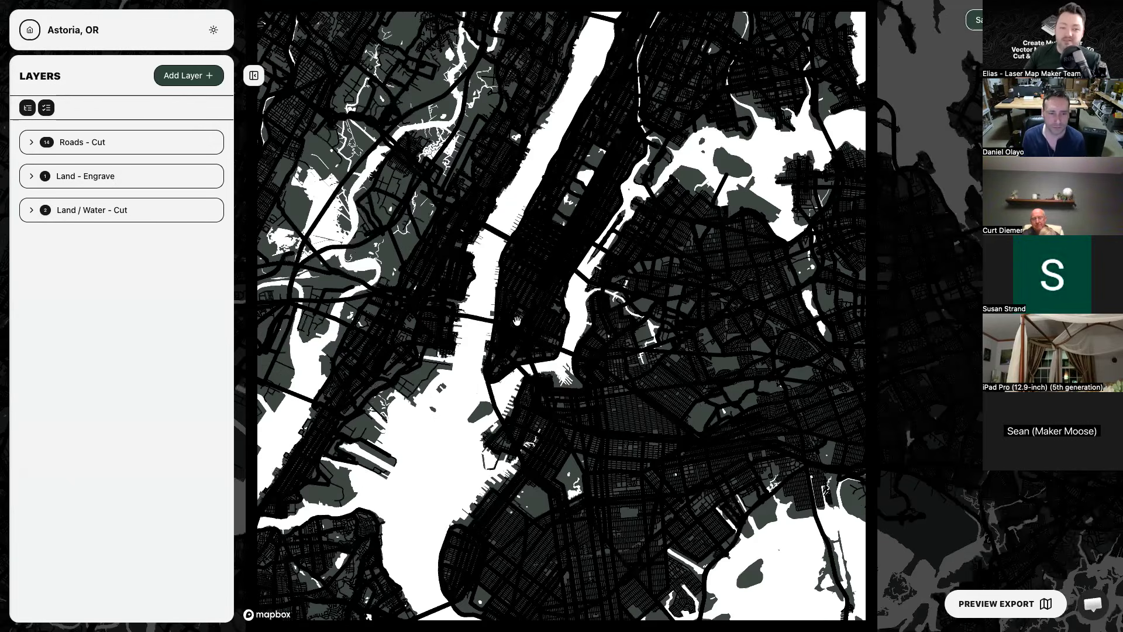
scroll(517, 320, up, 1)
scroll(511, 270, up, 1)
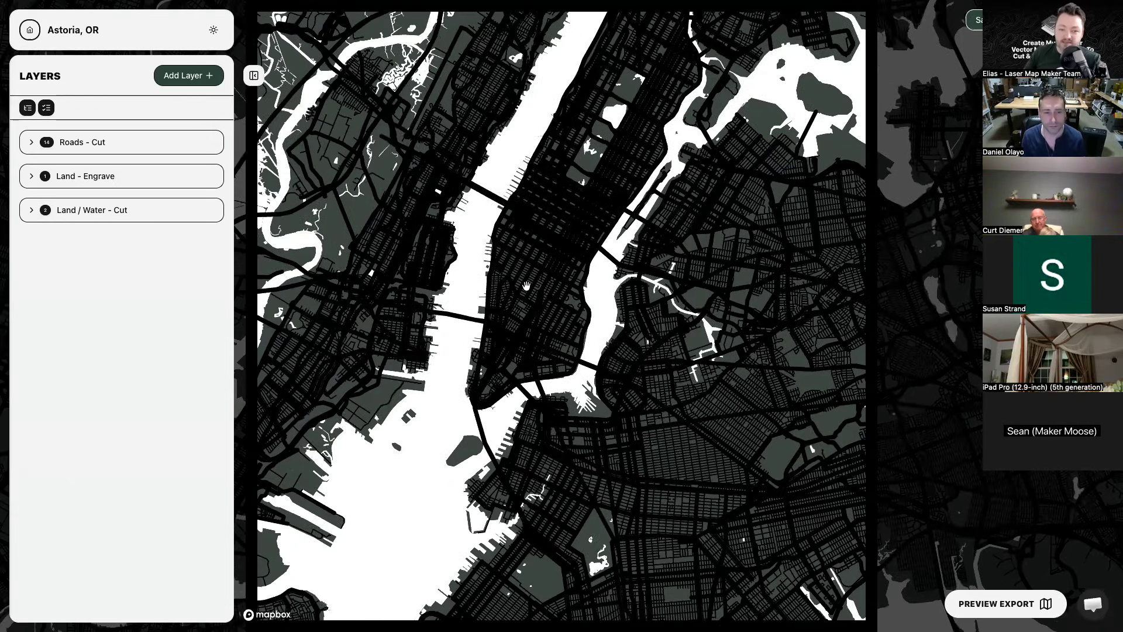
scroll(527, 285, up, 1)
scroll(531, 269, up, 1)
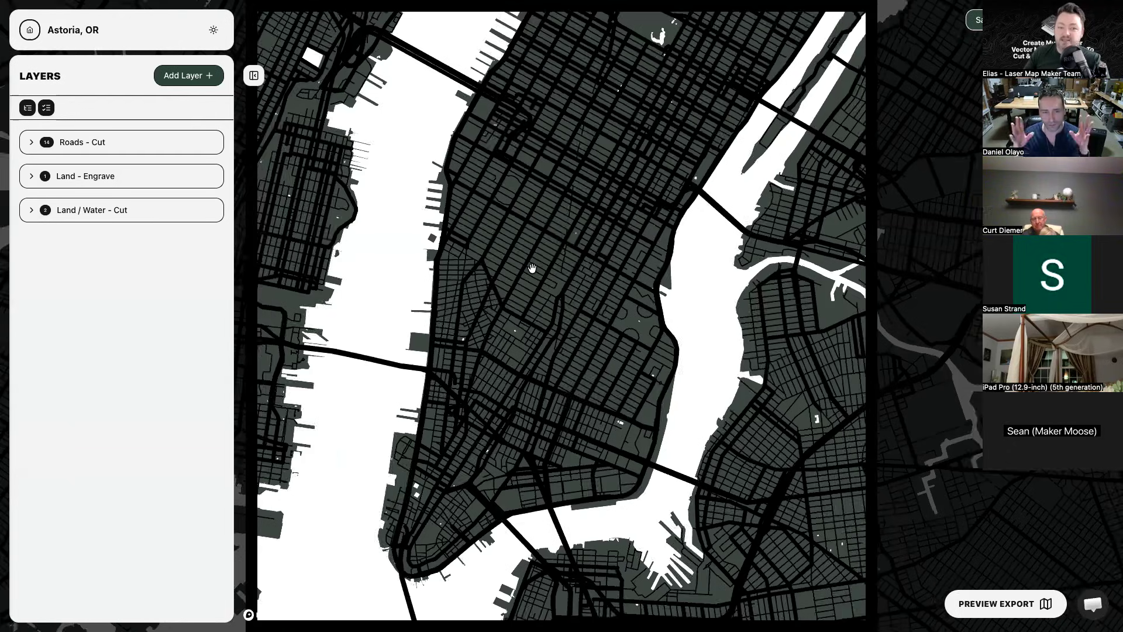
Review the fine street detail from the wider New York coastline back in to Manhattan and the East River.
scroll(532, 268, down, 3)
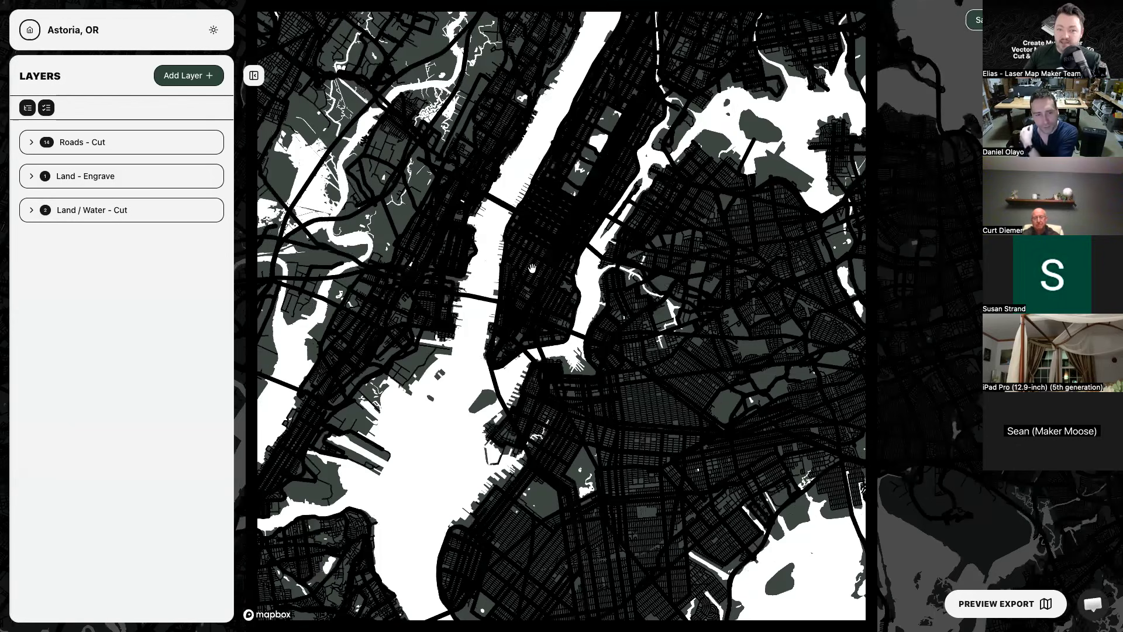
scroll(532, 268, down, 3)
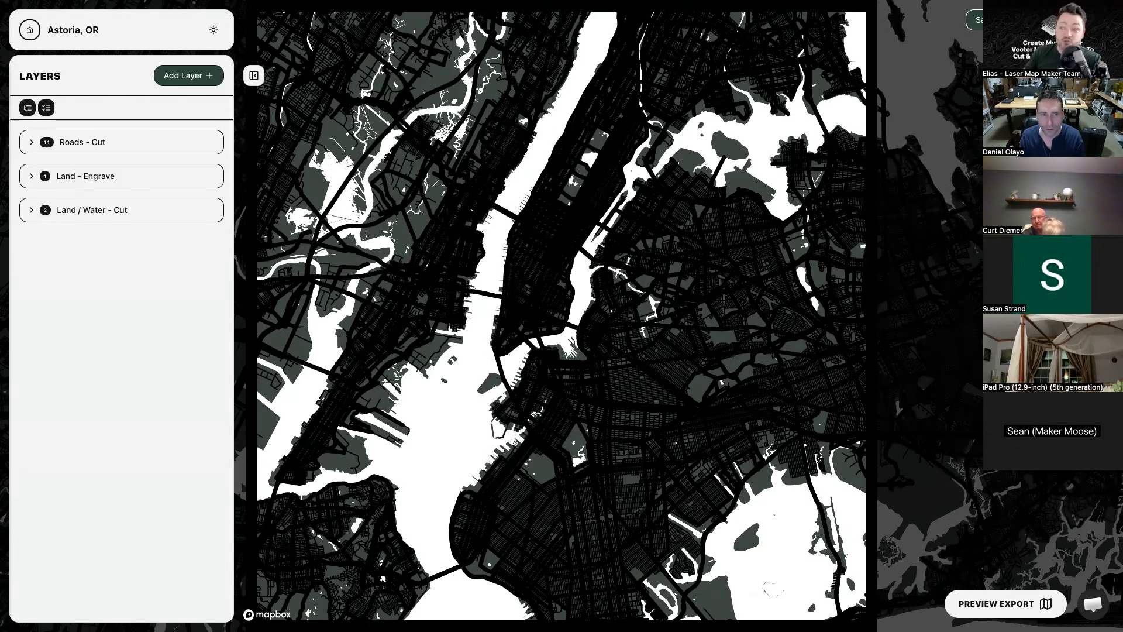
scroll(561, 313, down, 1)
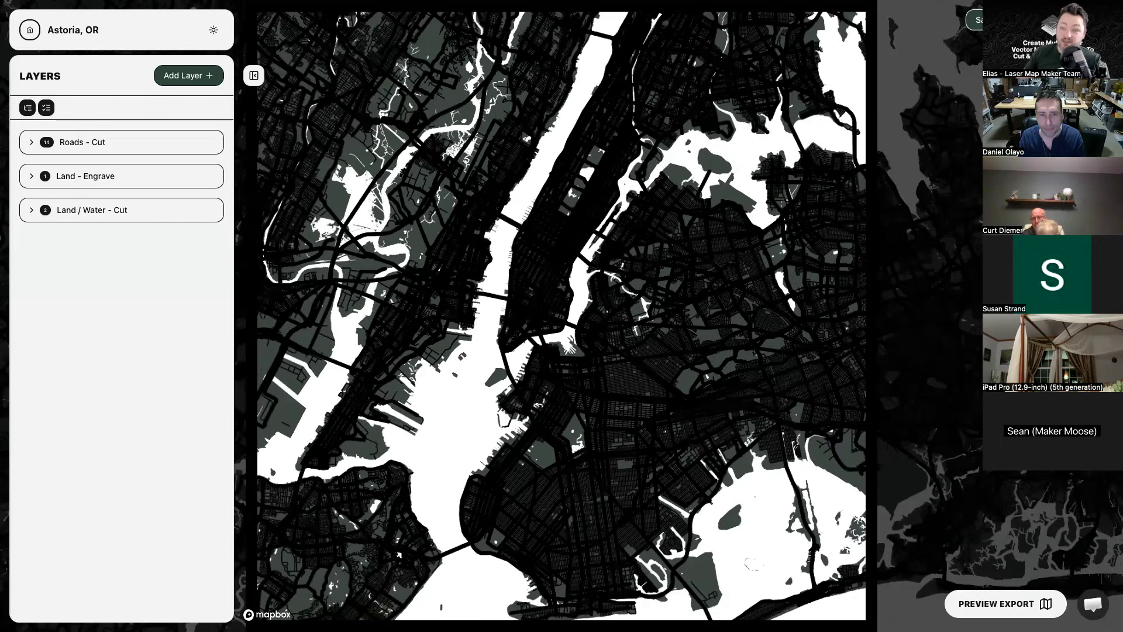
scroll(561, 312, down, 3)
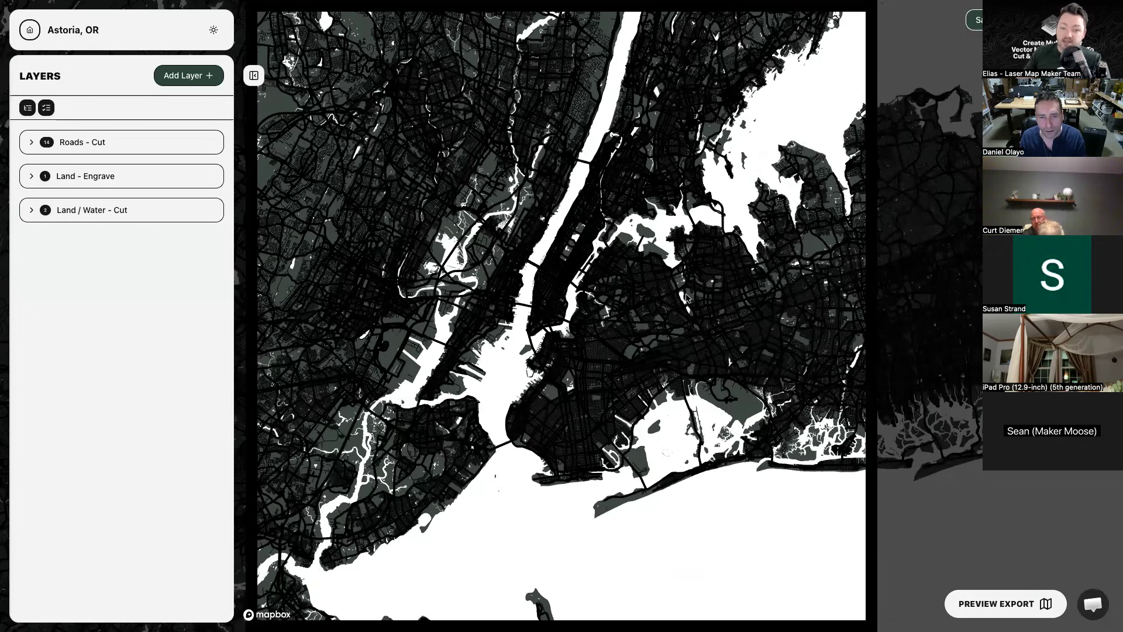
scroll(562, 305, up, 4)
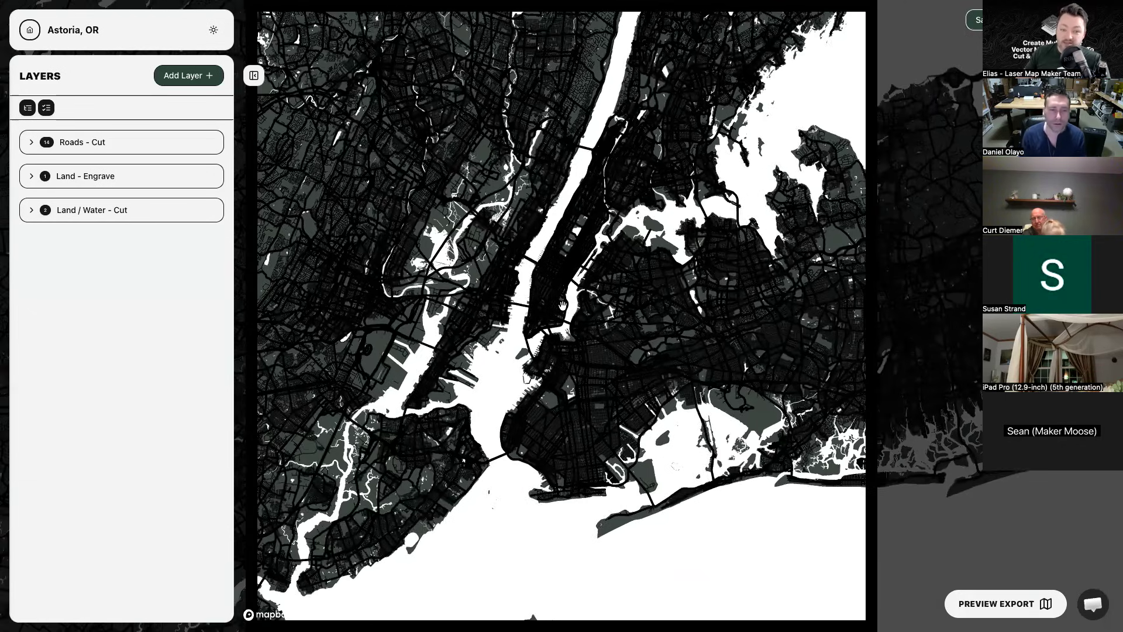
scroll(563, 305, up, 3)
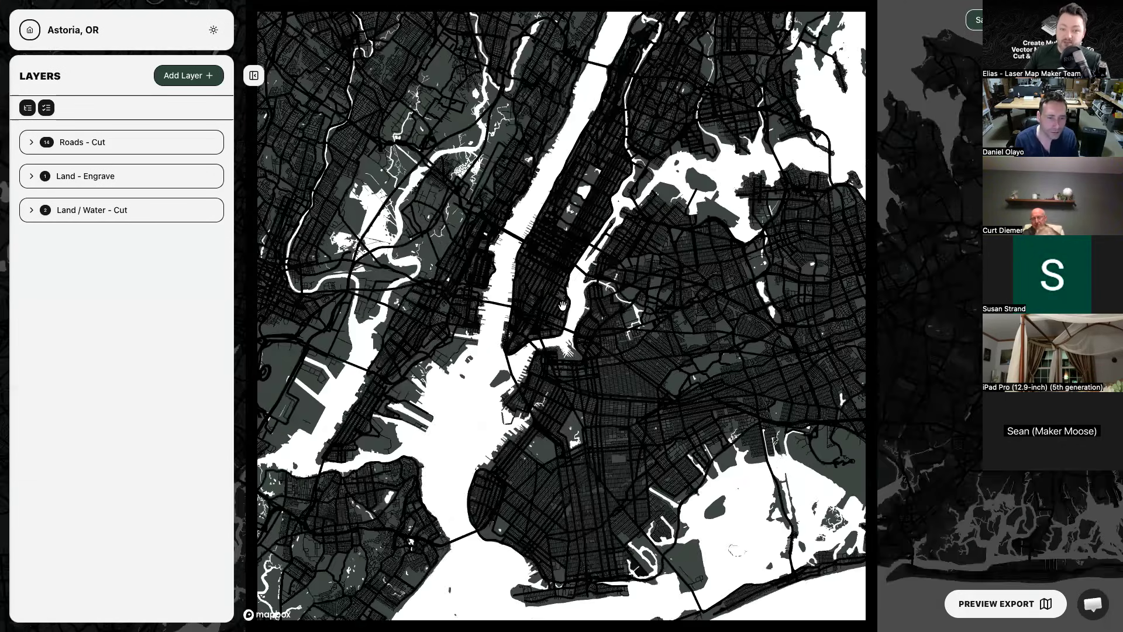
scroll(563, 306, up, 2)
scroll(563, 305, down, 2)
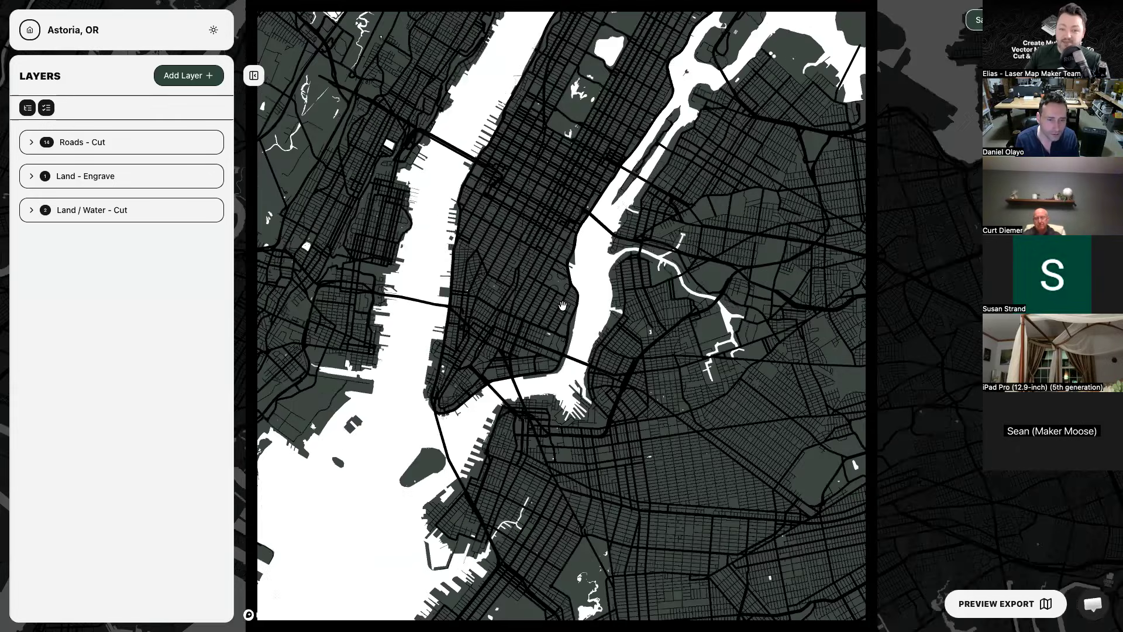
Compare how the roads merge around New York Harbor at regional scale with the separate street blocks of Manhattan at closer scales.
scroll(563, 306, down, 3)
scroll(563, 305, down, 1)
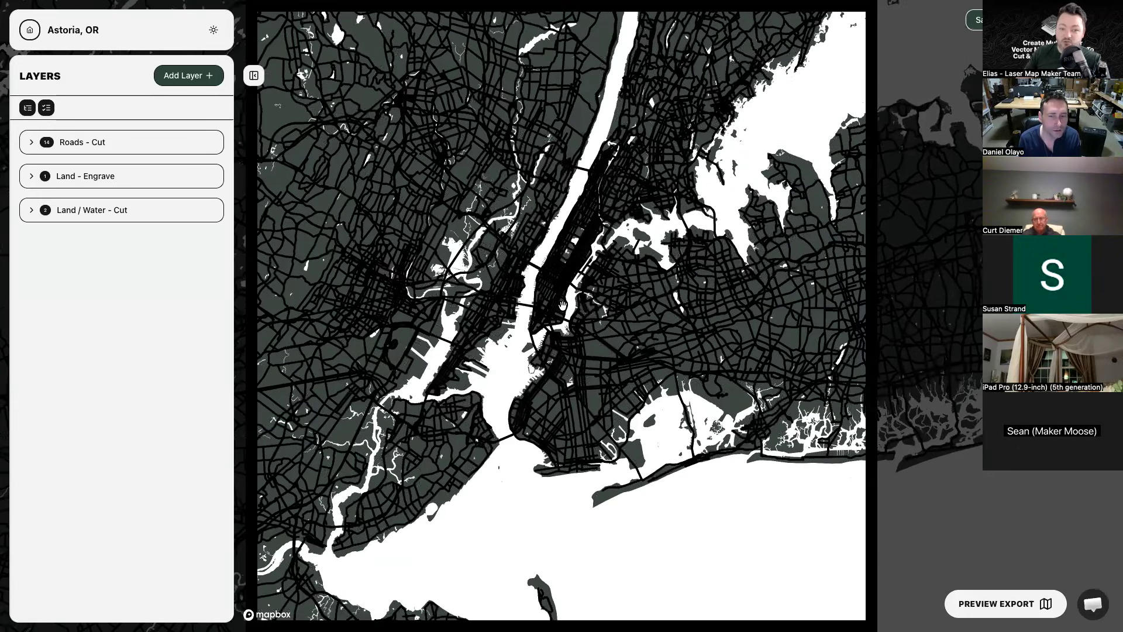
scroll(563, 305, up, 2)
scroll(562, 305, down, 1)
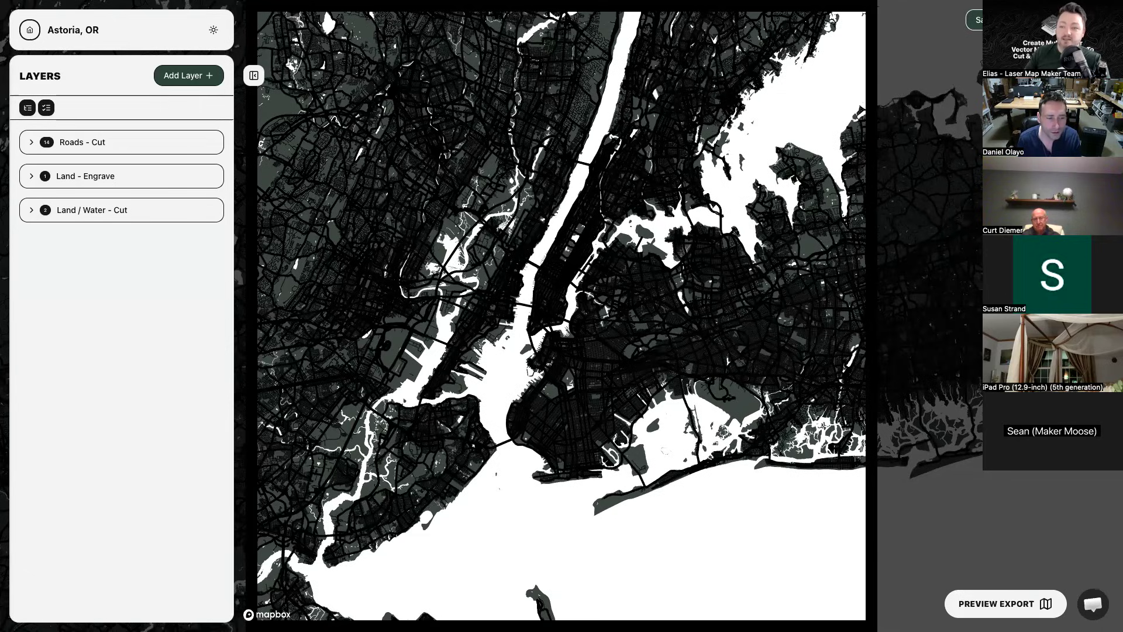
scroll(562, 305, up, 3)
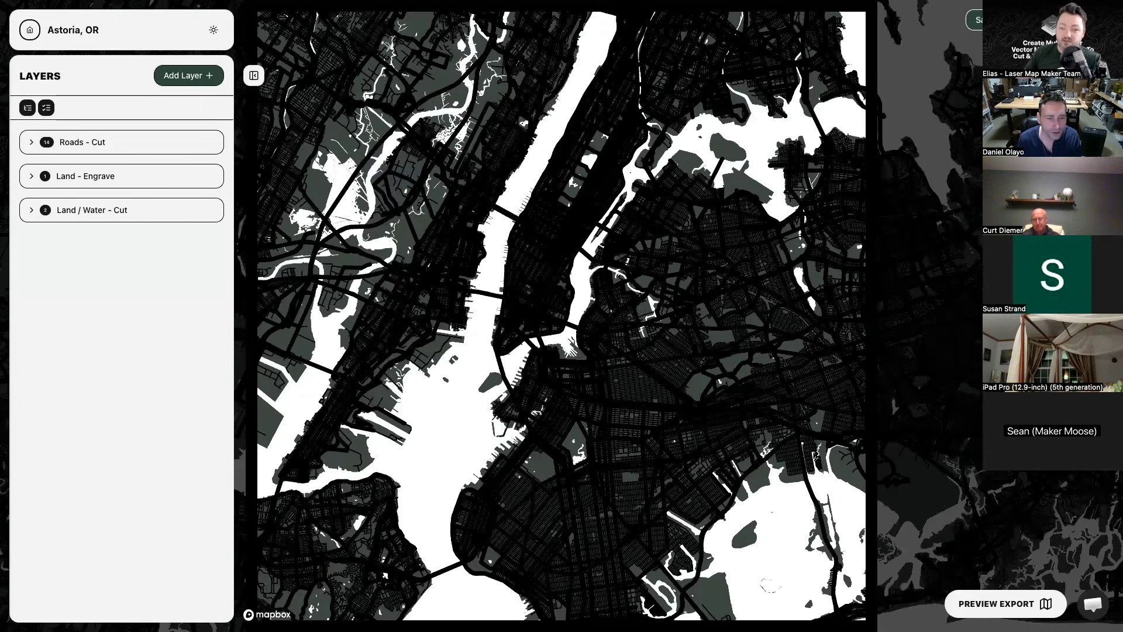
scroll(641, 400, down, 2)
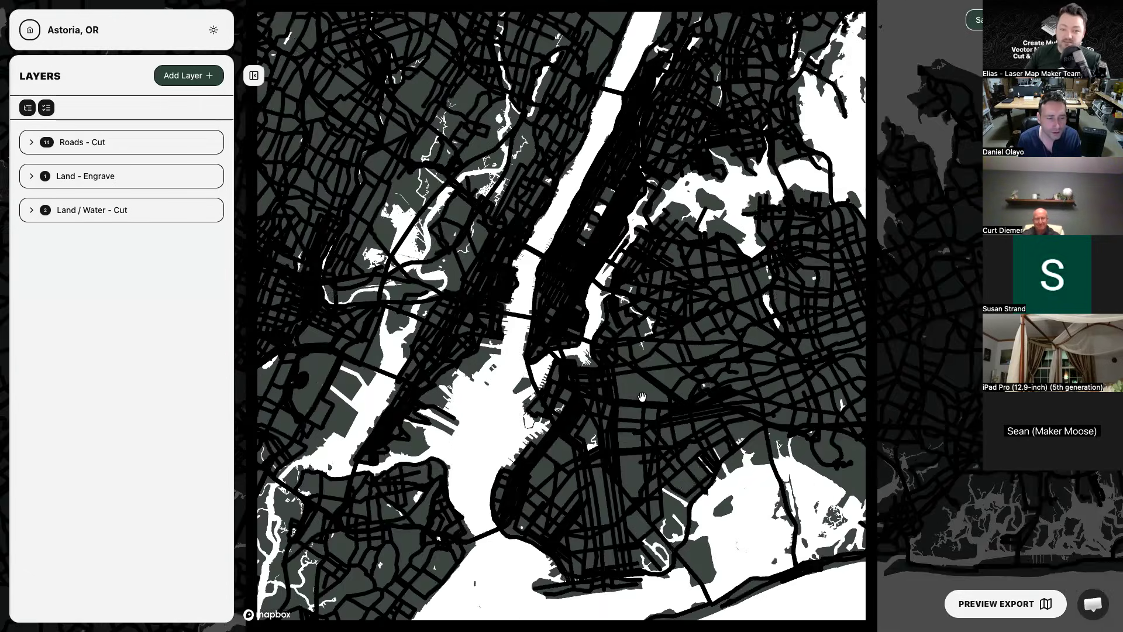
scroll(641, 398, up, 2)
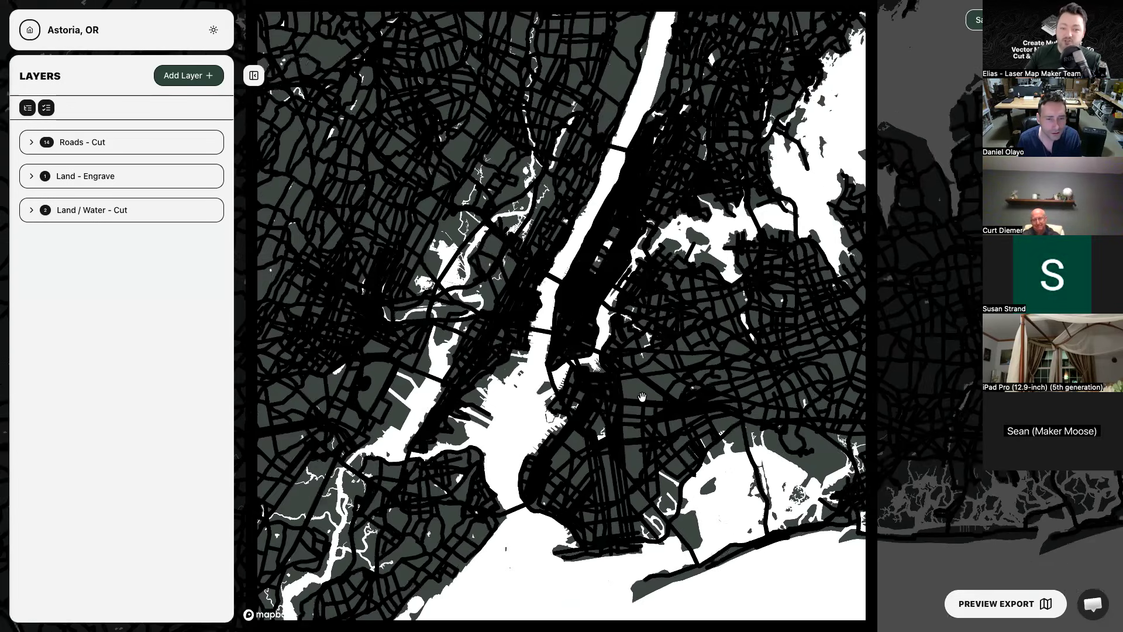
scroll(603, 375, up, 1)
scroll(643, 367, up, 1)
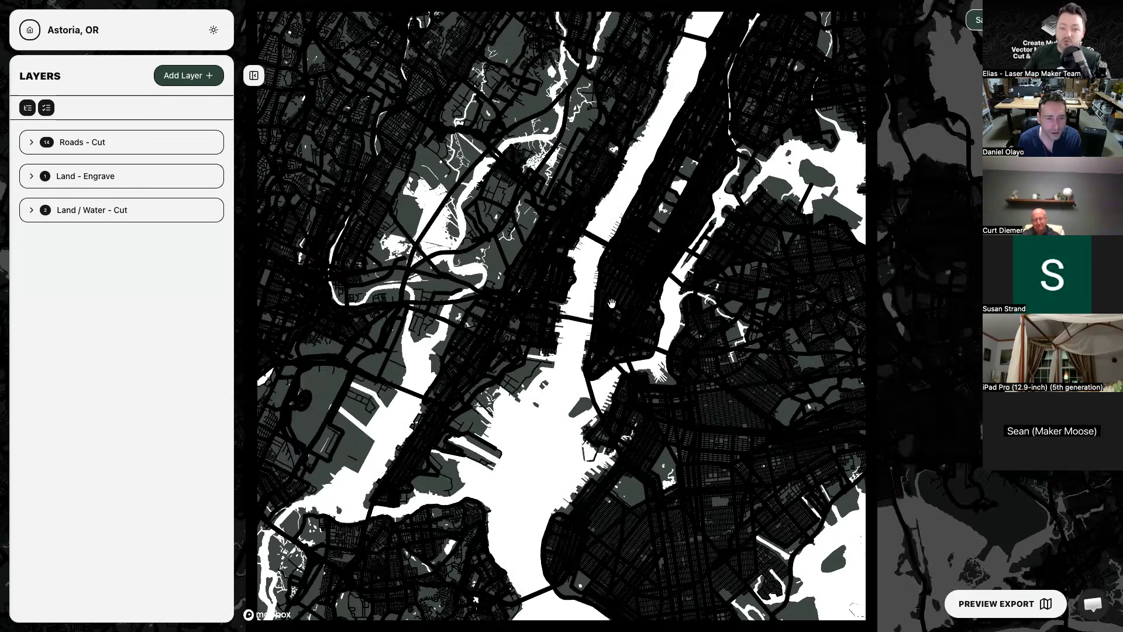
scroll(633, 303, up, 1)
drag(666, 293, 616, 311)
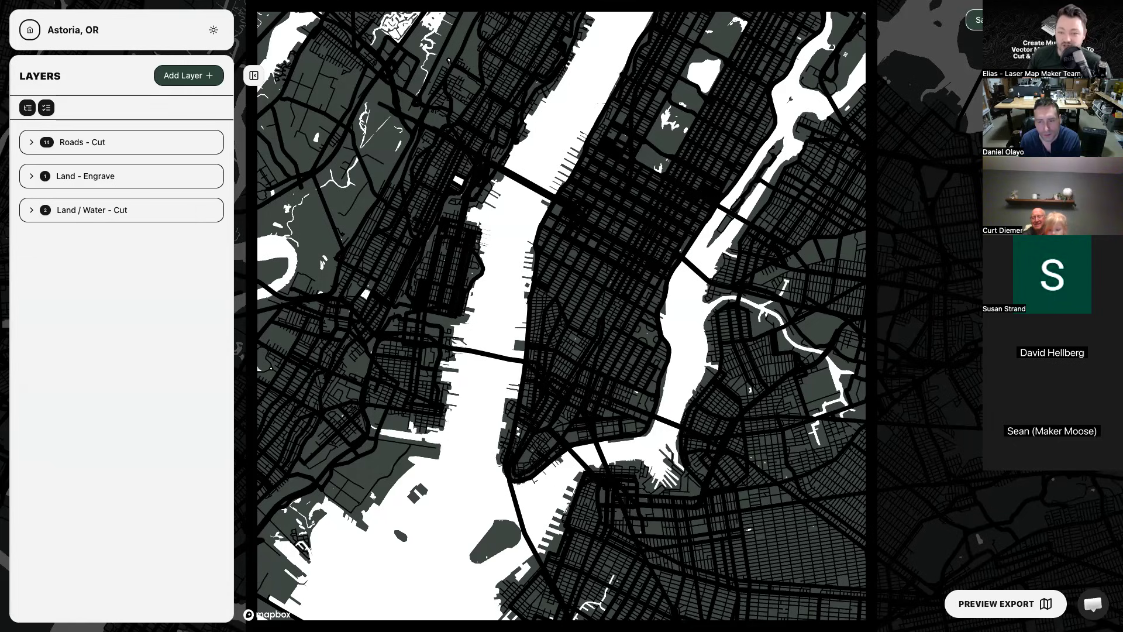
click(136, 152)
click(137, 151)
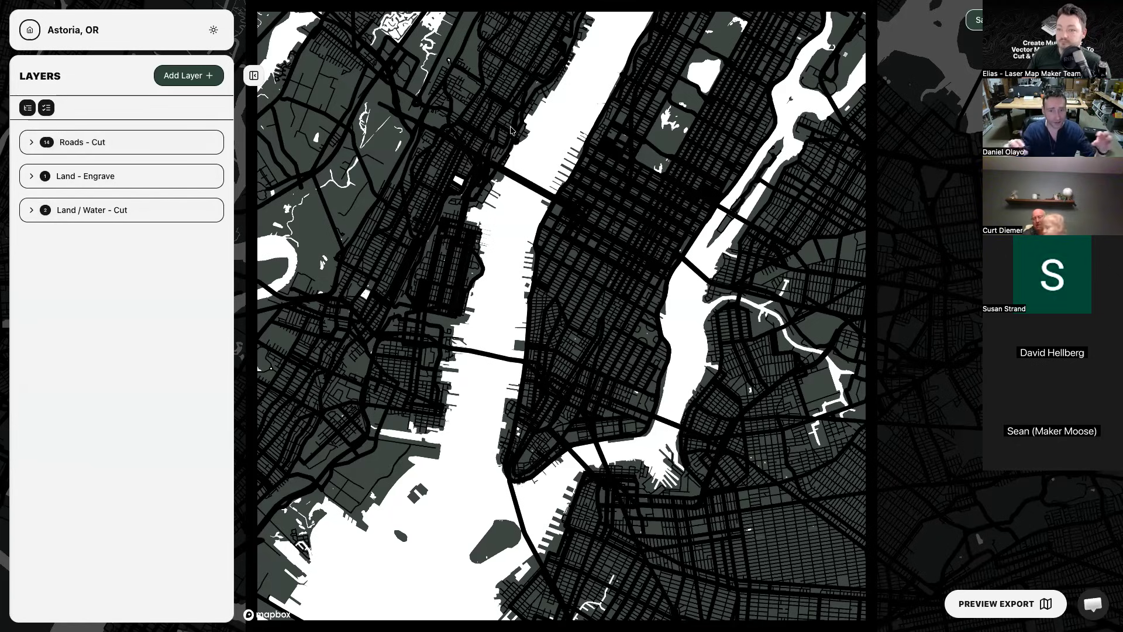
Search for "astoria oregon" and bring the map frame back to Astoria.
click(1093, 114)
text(astoria oregon)
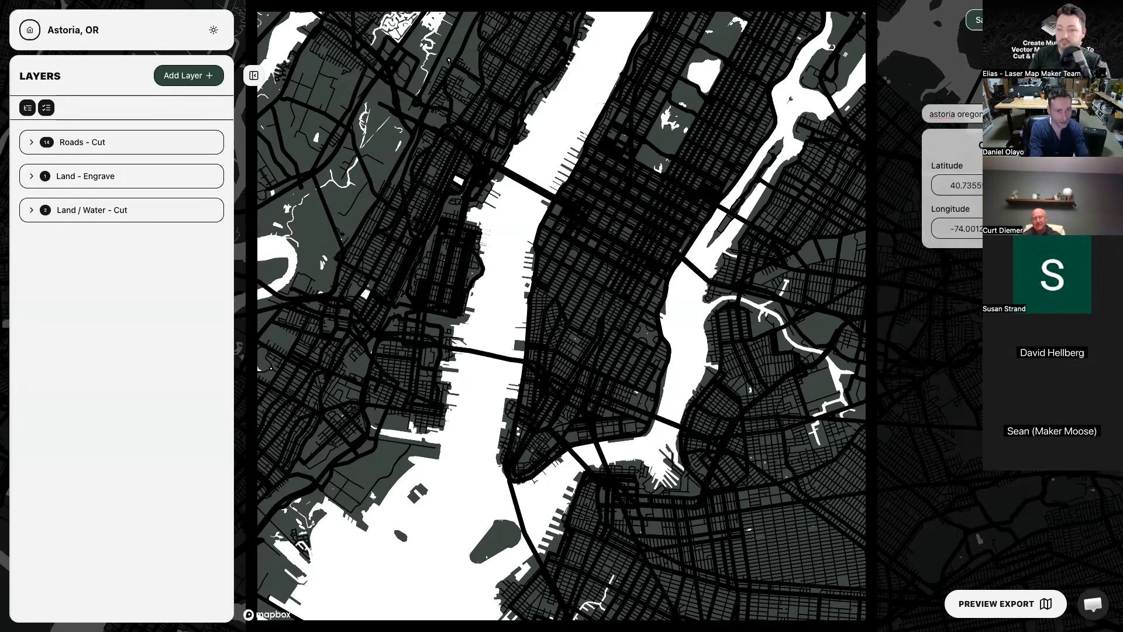
click(971, 135)
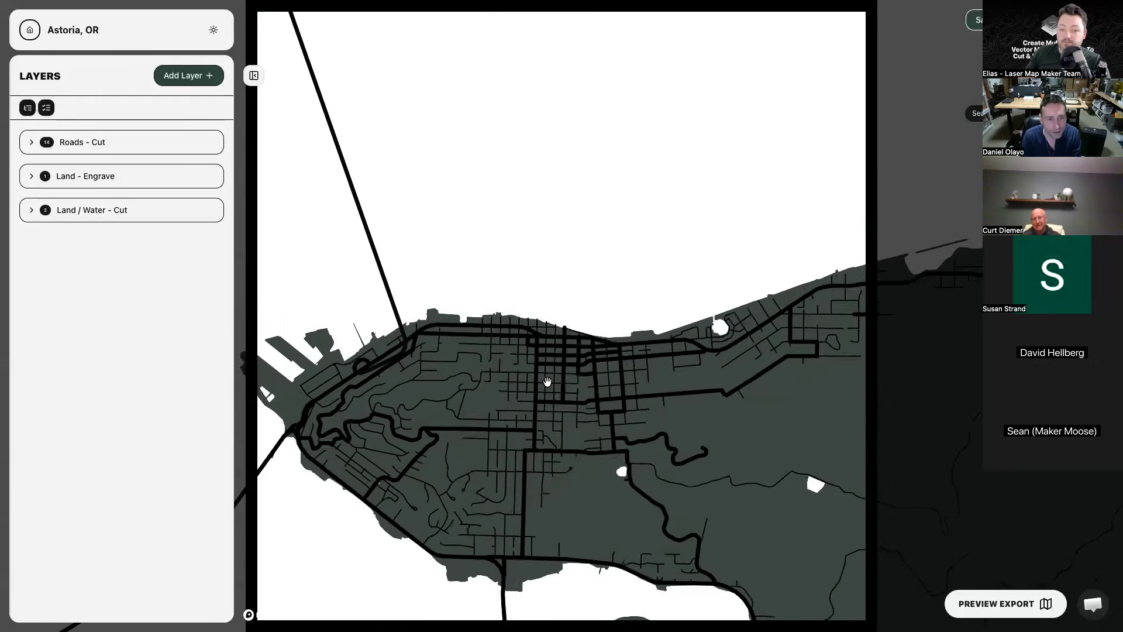
Examine how Astoria's street detail changes from the town's street grid out to the wider river mouth and coastline.
scroll(578, 300, up, 3)
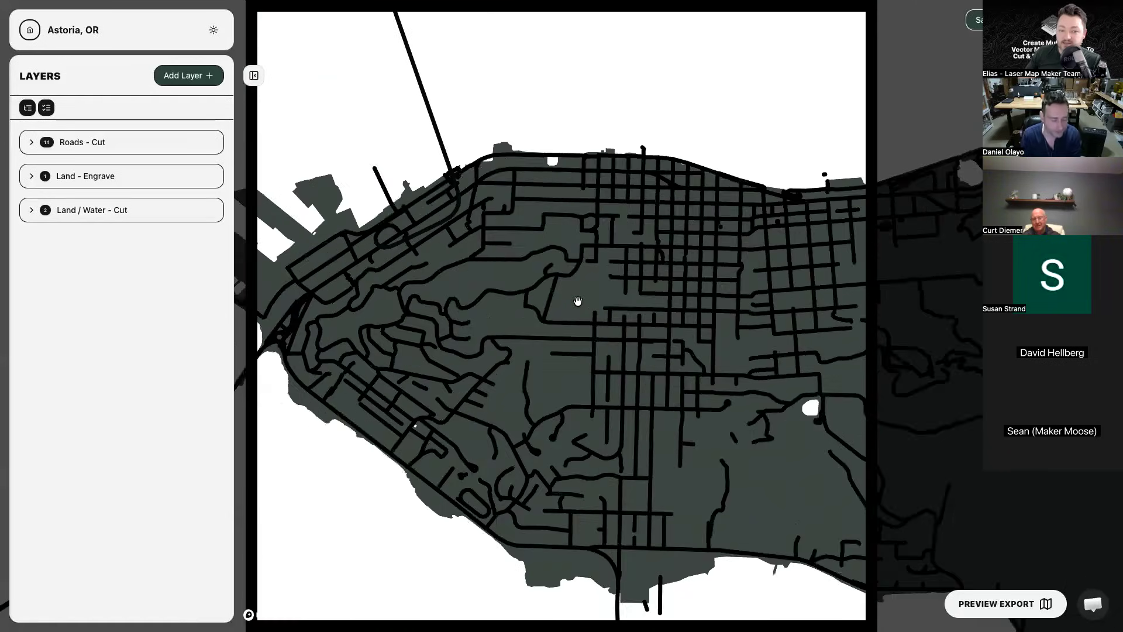
scroll(577, 300, down, 5)
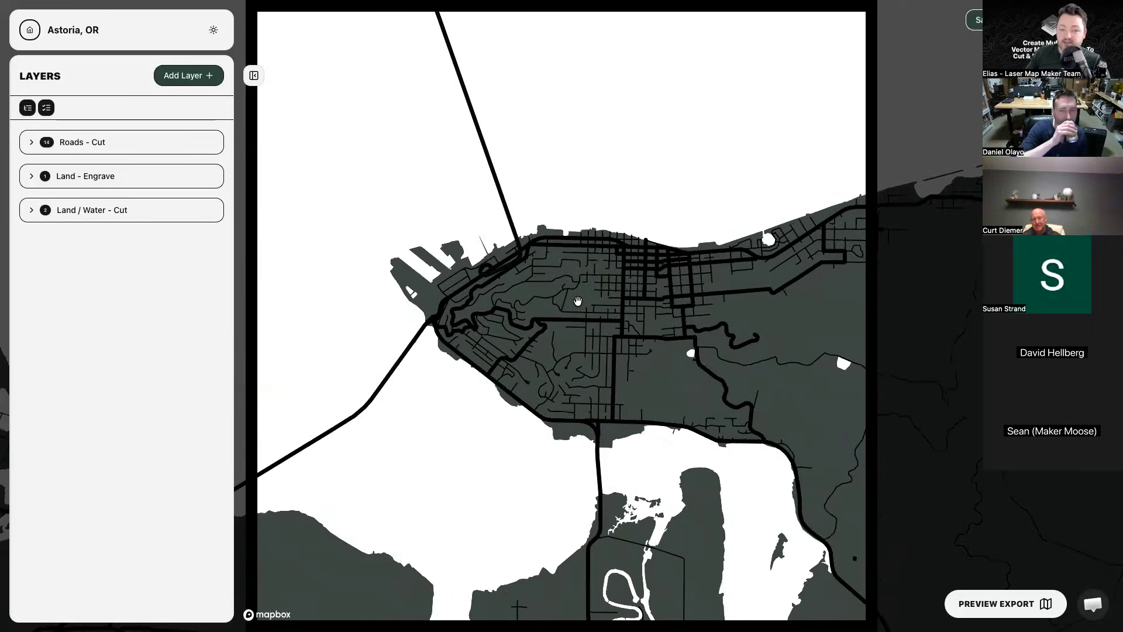
scroll(578, 300, down, 3)
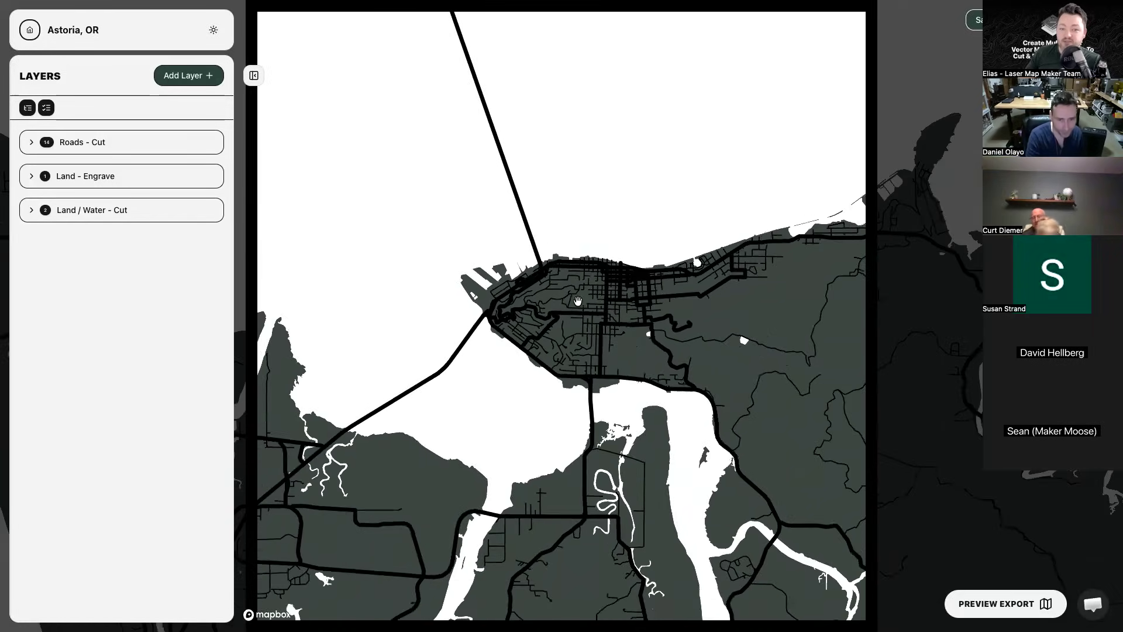
scroll(577, 301, down, 3)
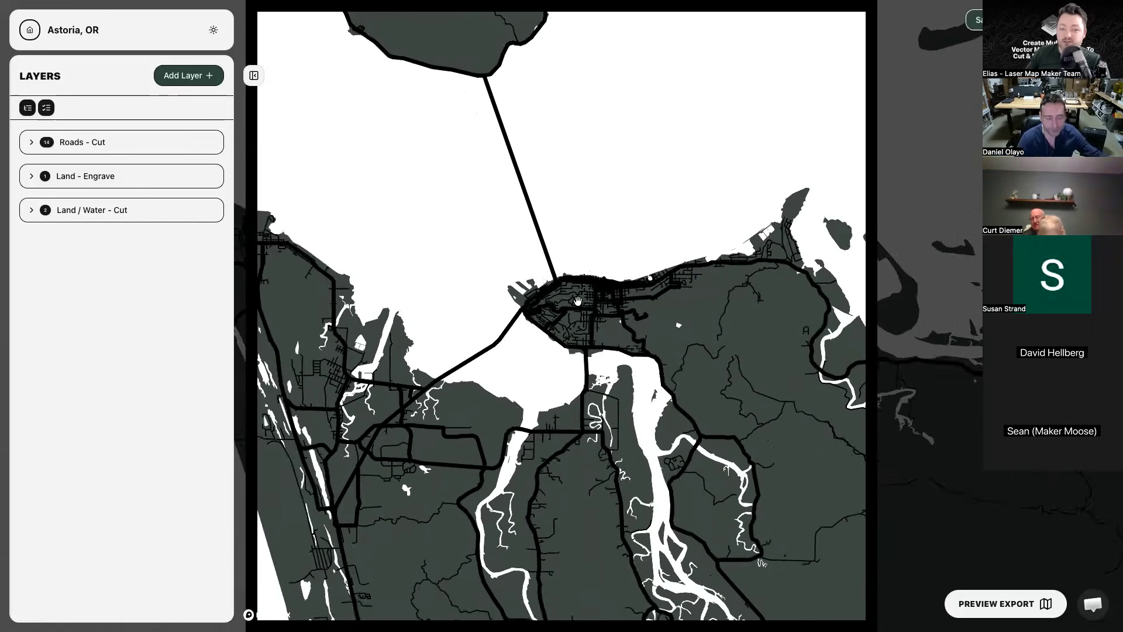
scroll(577, 301, down, 4)
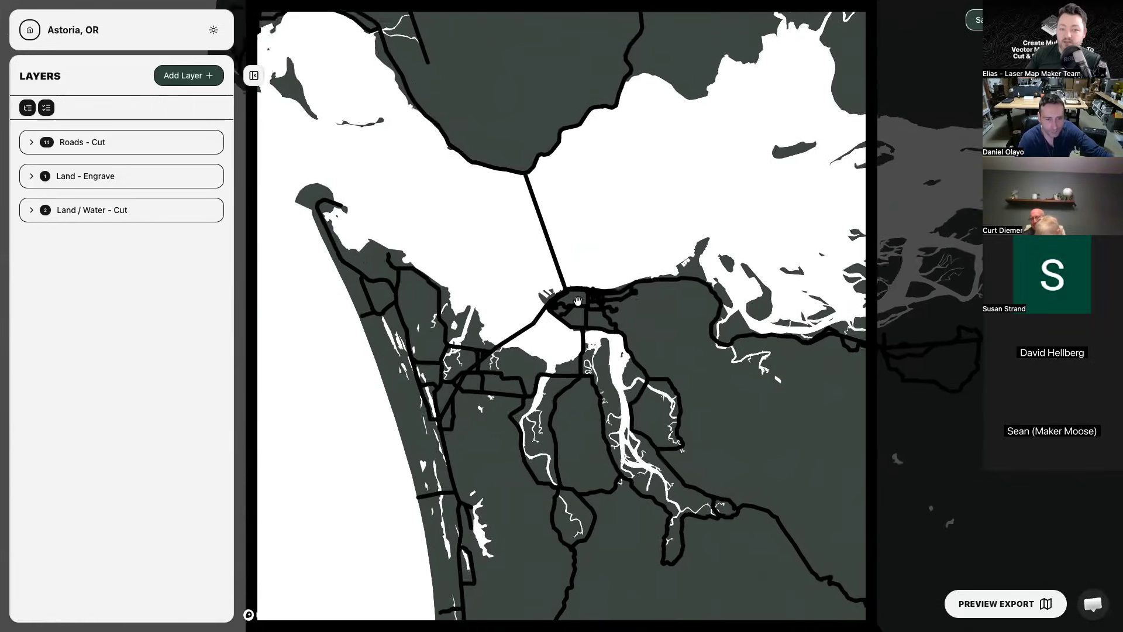
Compare which minor roads are drawn around Astoria and along the coast at several neighbouring regional scales.
scroll(577, 300, up, 2)
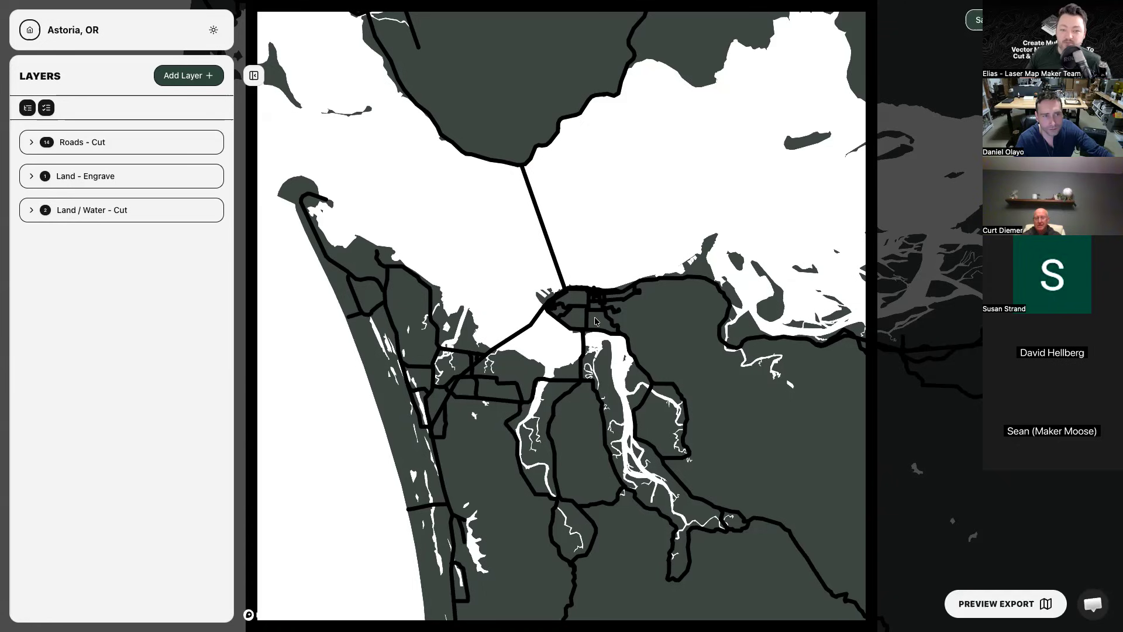
scroll(594, 317, down, 1)
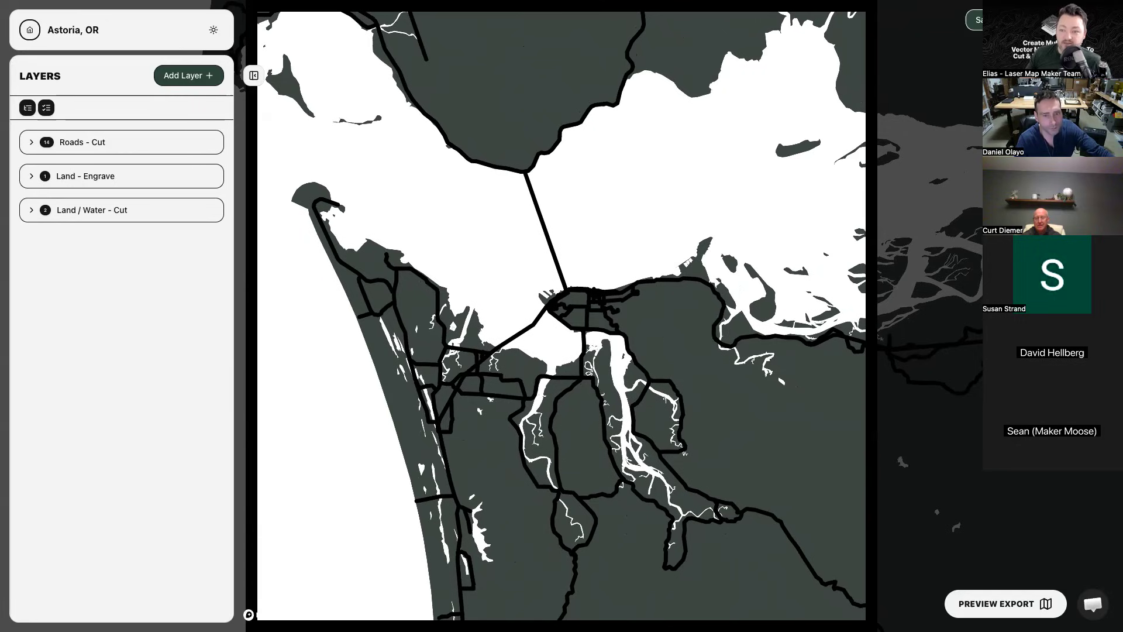
scroll(562, 319, down, 2)
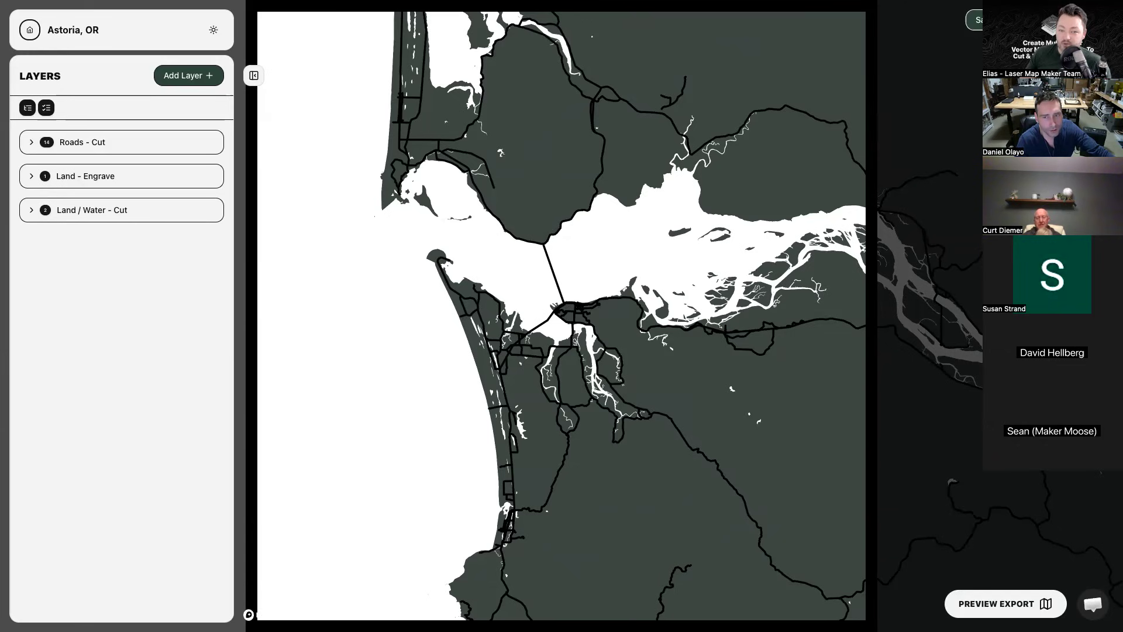
scroll(573, 314, up, 1)
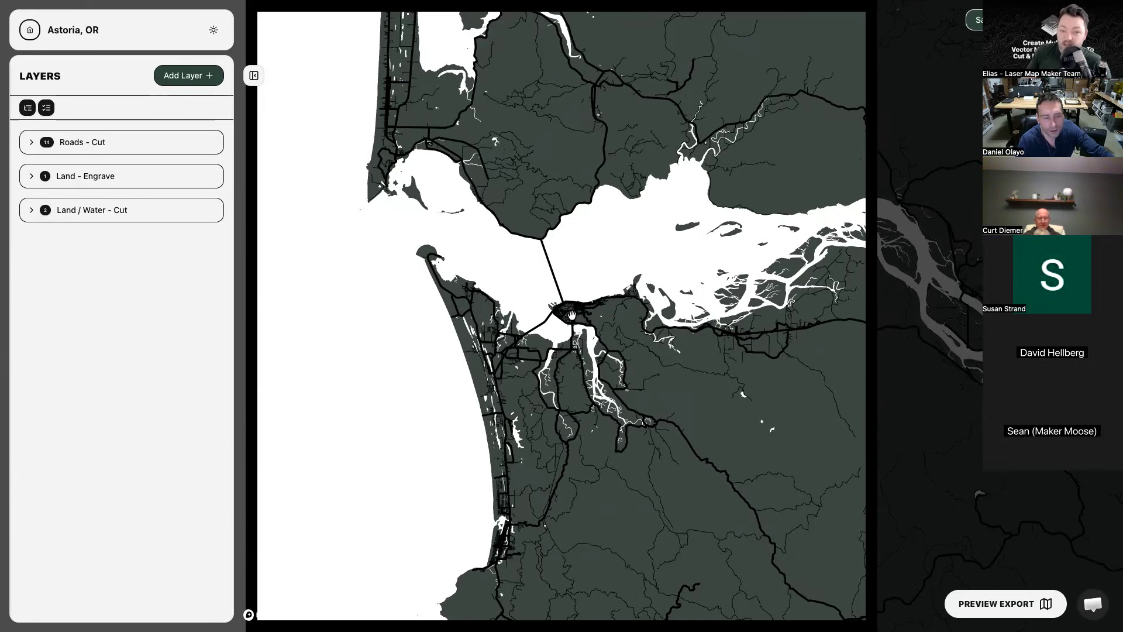
scroll(572, 315, up, 5)
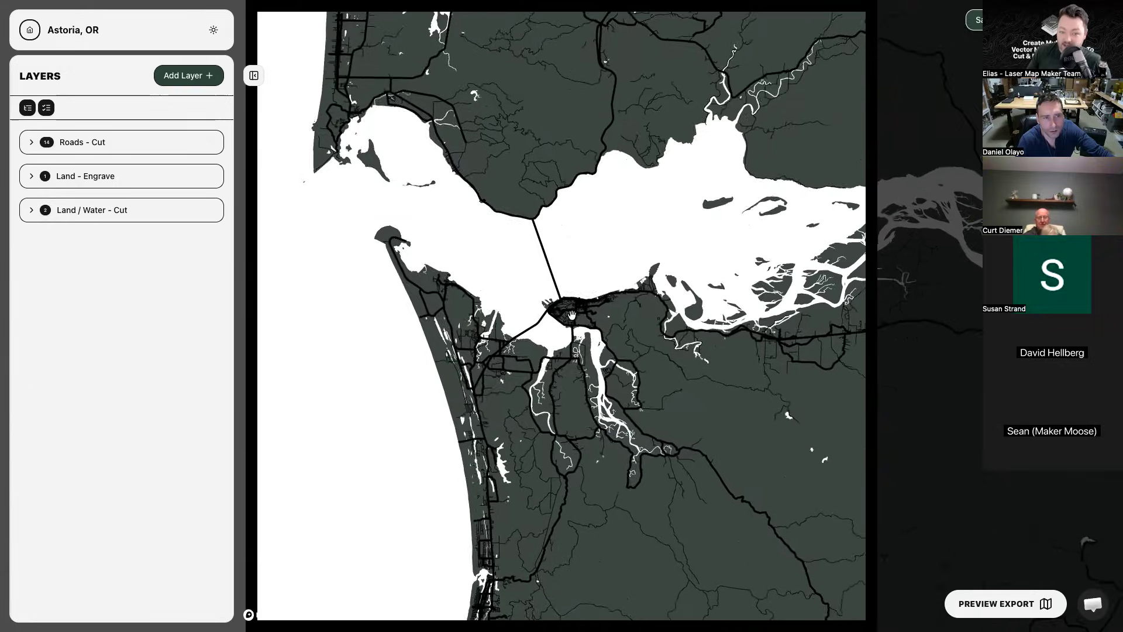
scroll(571, 314, down, 2)
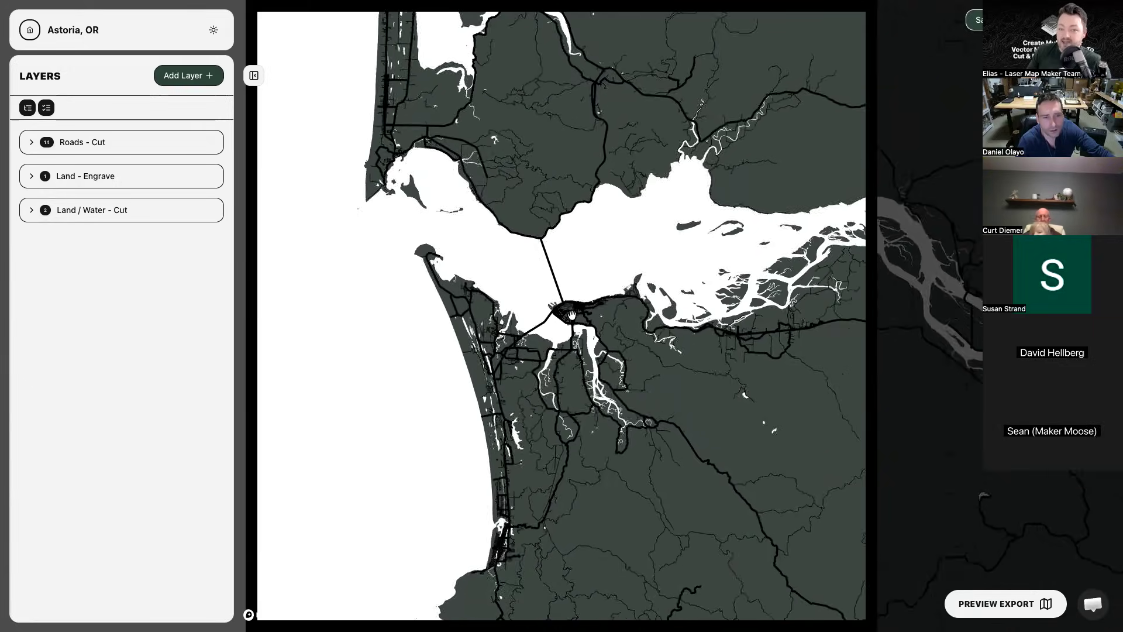
scroll(571, 314, up, 8)
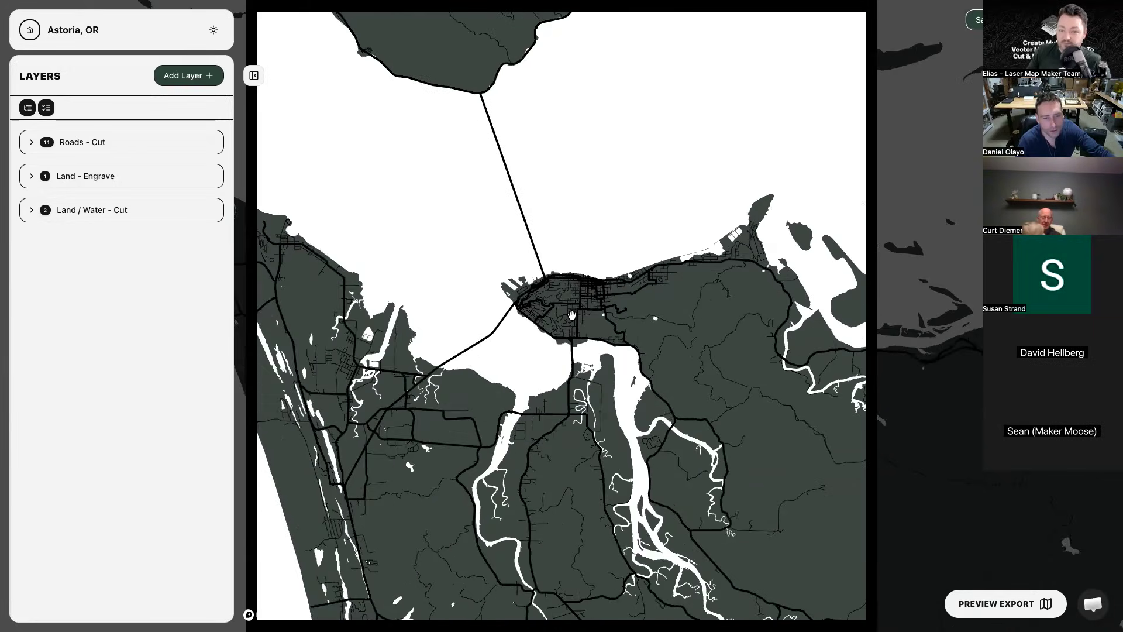
scroll(571, 314, down, 2)
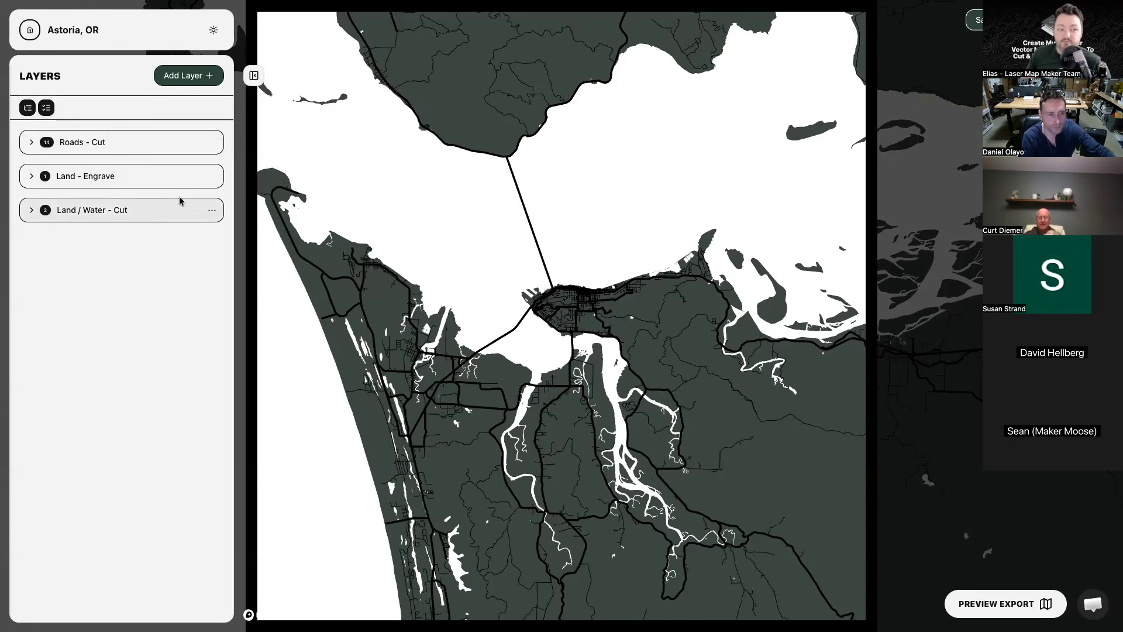
Review the road features grouped in the Roads - Cut layer and the map around Astoria.
click(146, 142)
click(146, 142)
click(146, 141)
scroll(152, 324, down, 1)
scroll(153, 321, up, 1)
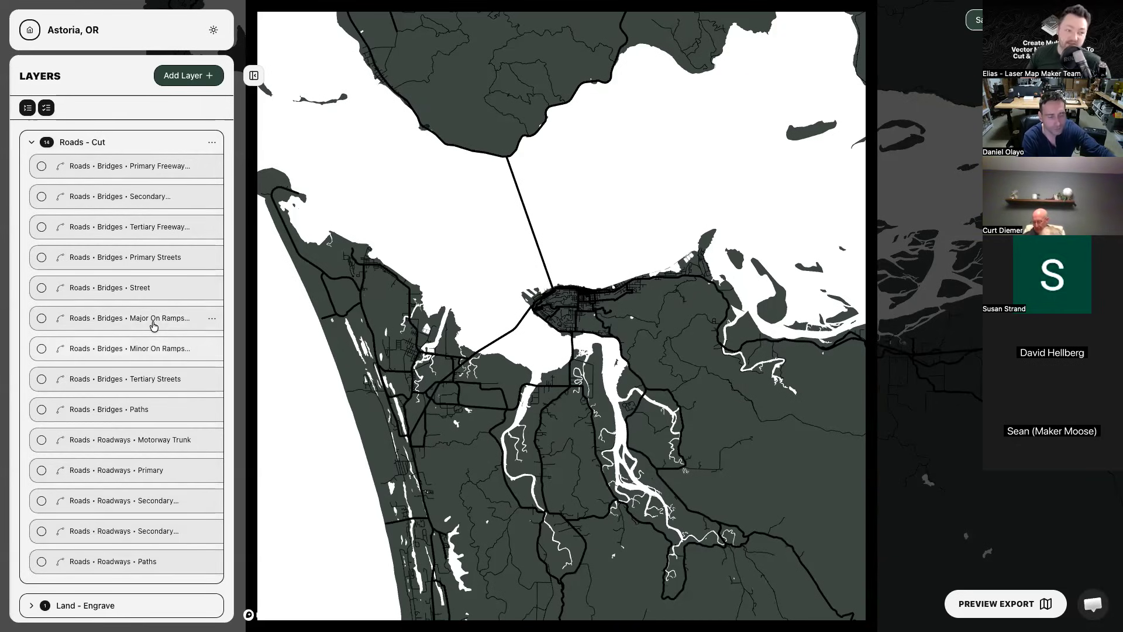
scroll(117, 280, down, 1)
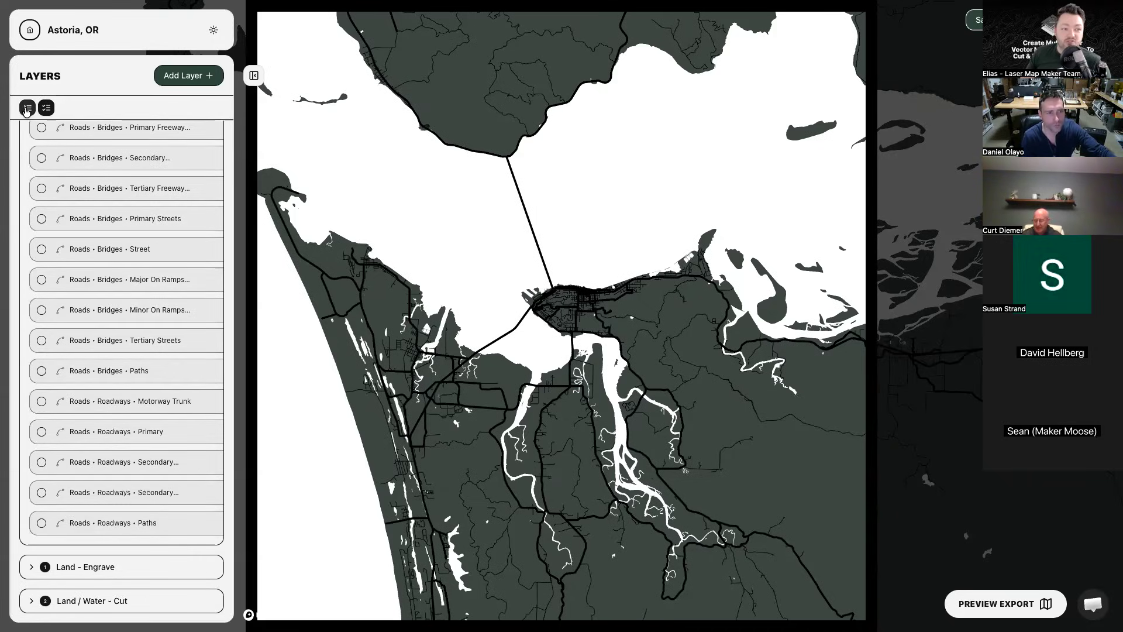
click(150, 142)
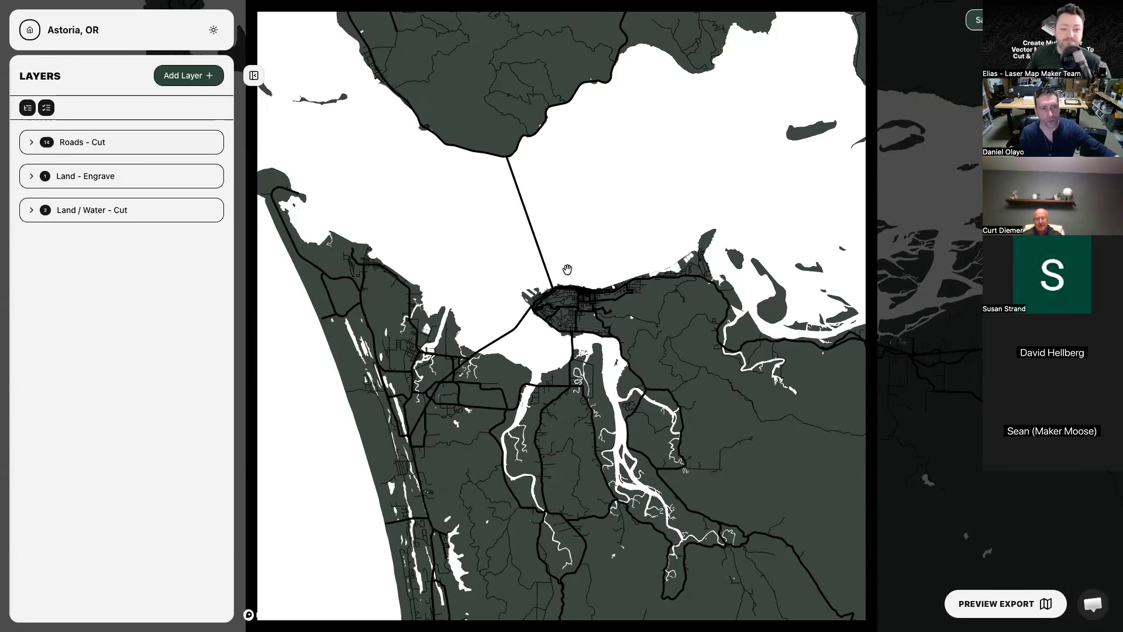
scroll(577, 319, up, 2)
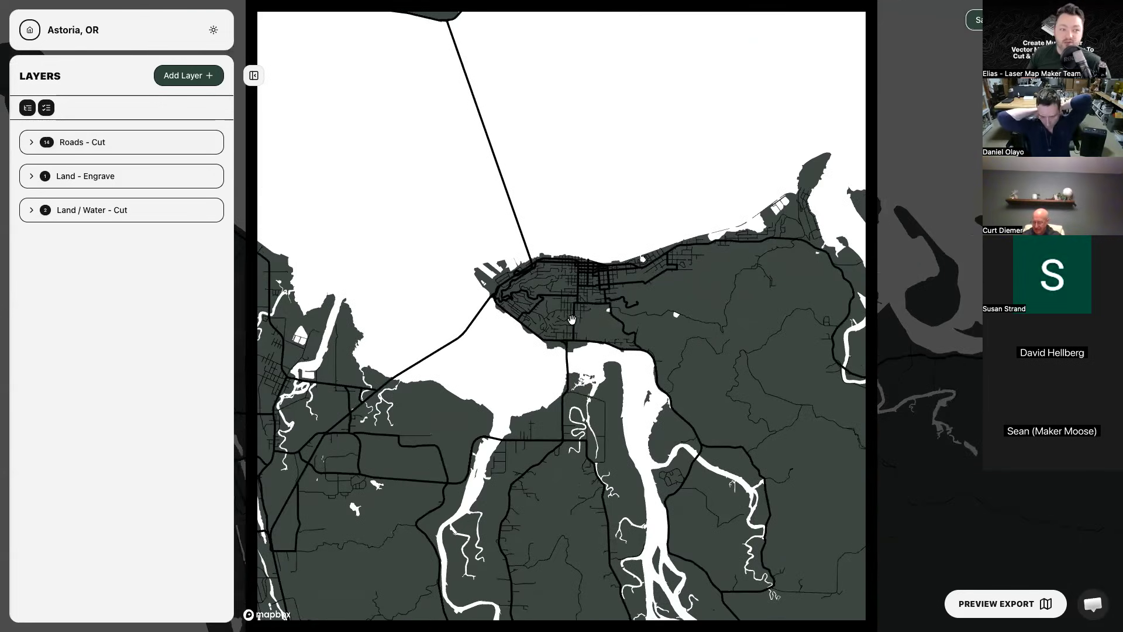
Delete the Roads - Cut layer from the map project.
mouse_move(216, 145)
click(133, 144)
click(133, 144)
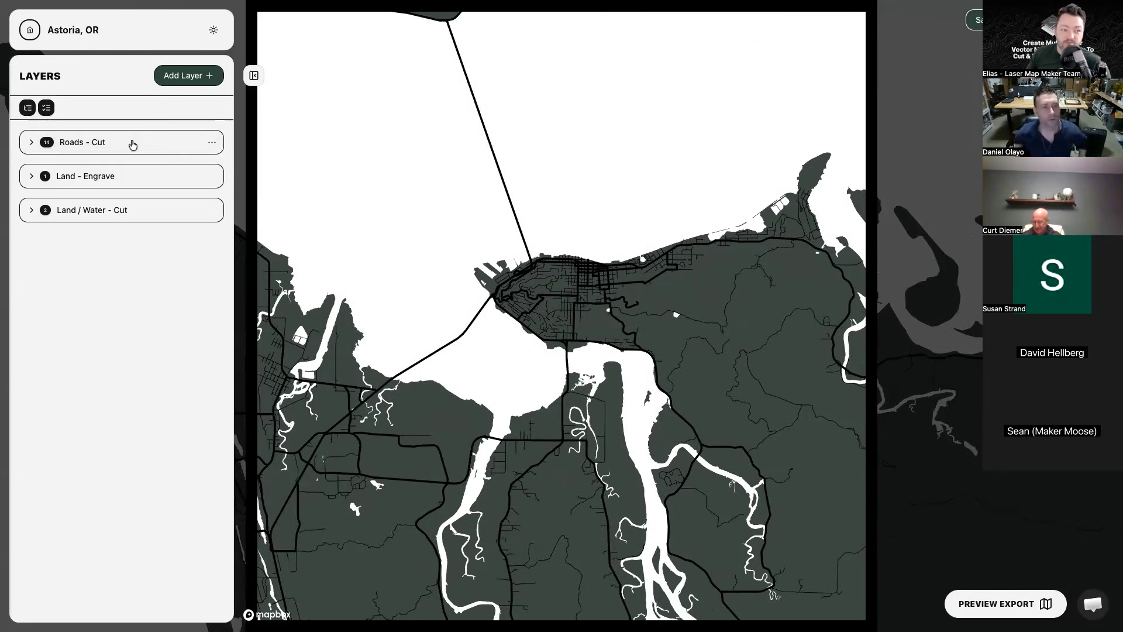
click(211, 145)
click(355, 142)
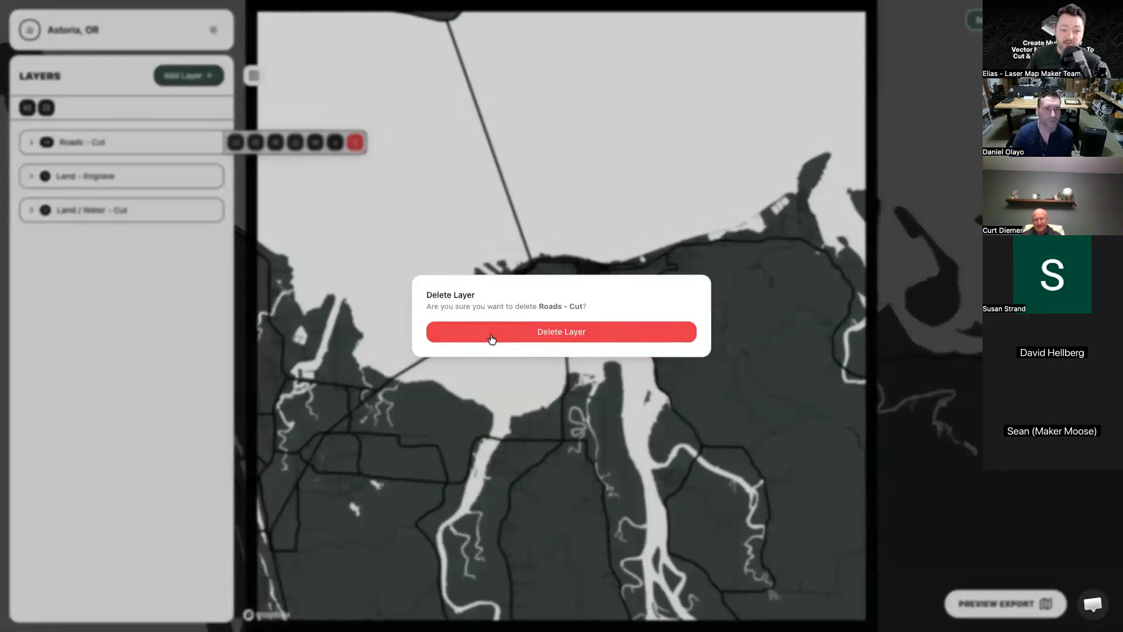
click(487, 331)
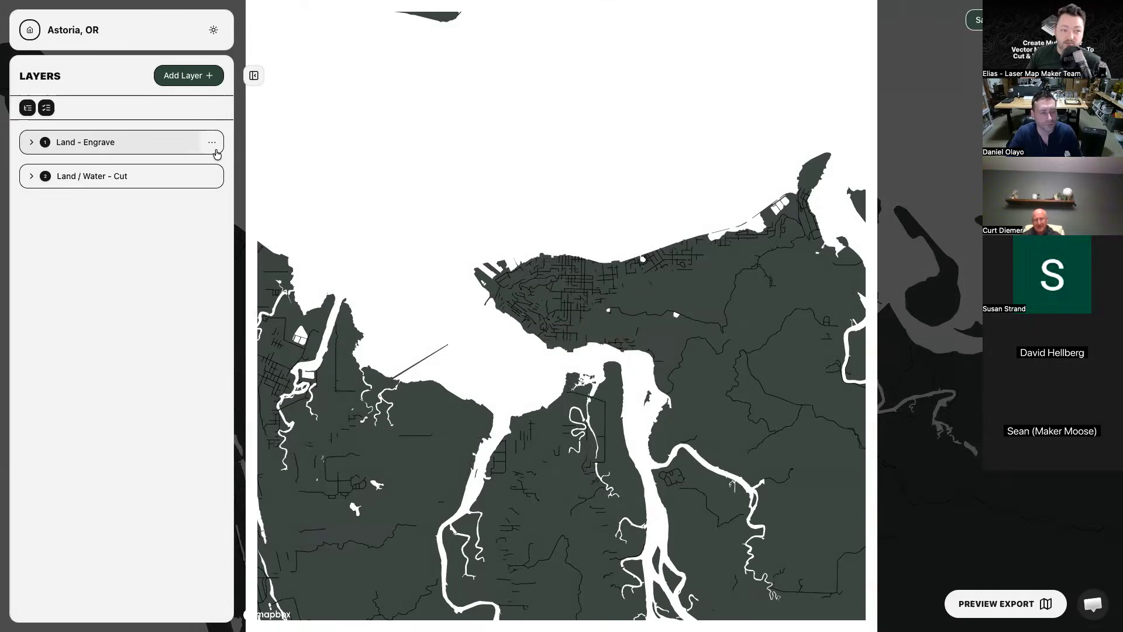
Delete the remaining Land - Engrave and Land / Water - Cut layers.
click(212, 146)
click(515, 328)
click(214, 143)
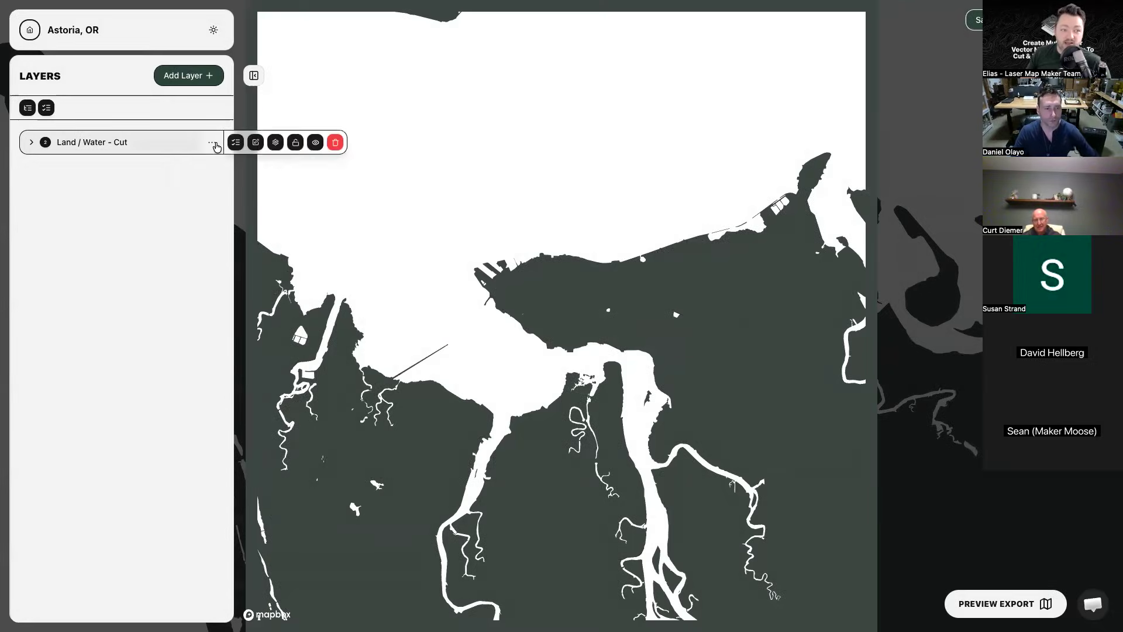
click(335, 142)
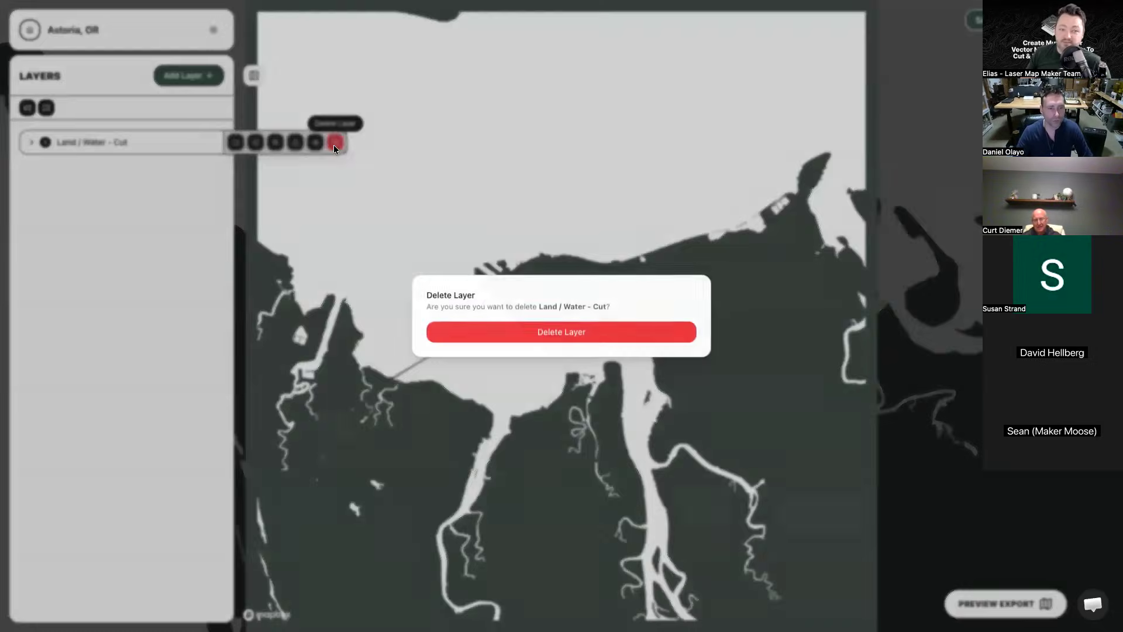
click(538, 331)
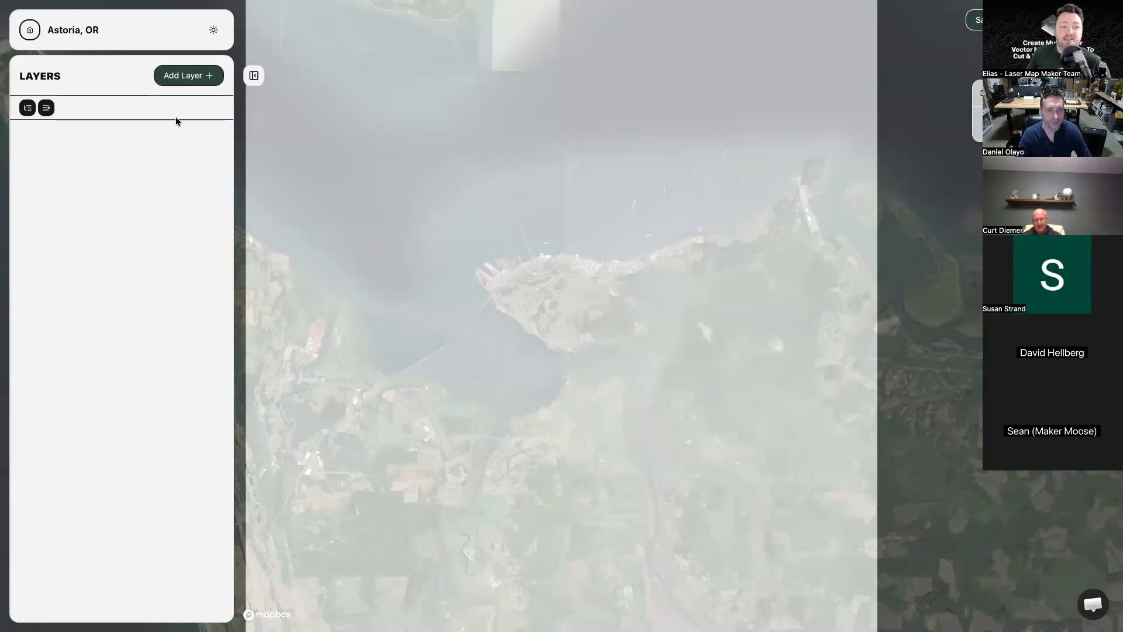
Create a new layer named "Land - Cut" that includes the Land Fill and Water Fill features.
click(183, 76)
drag(444, 70, 397, 70)
text(Land - Cut)
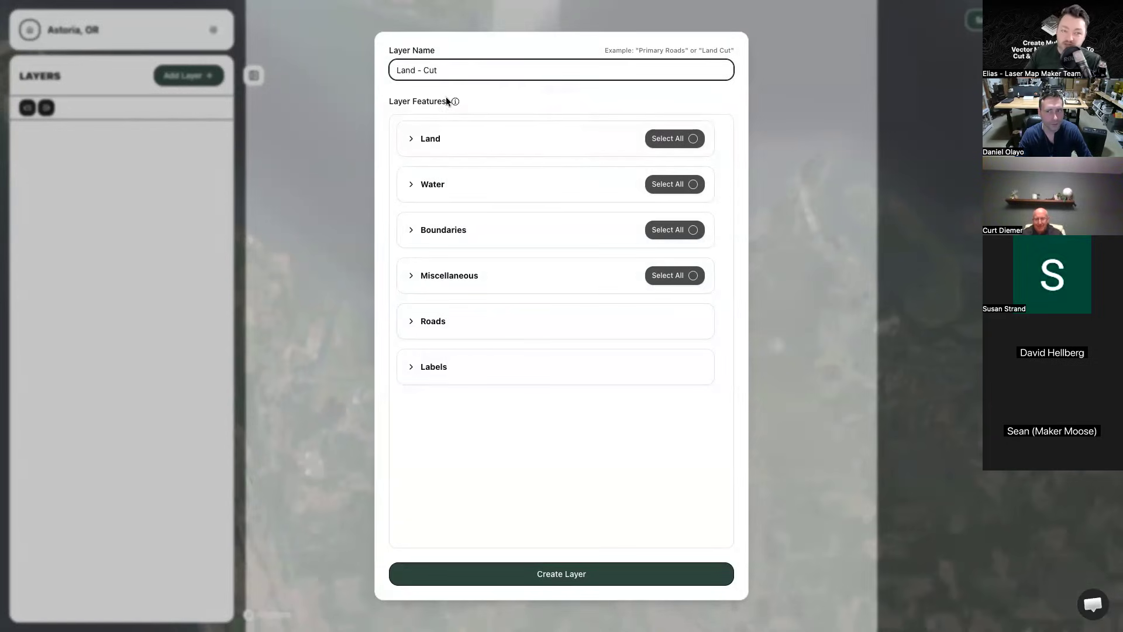
click(438, 139)
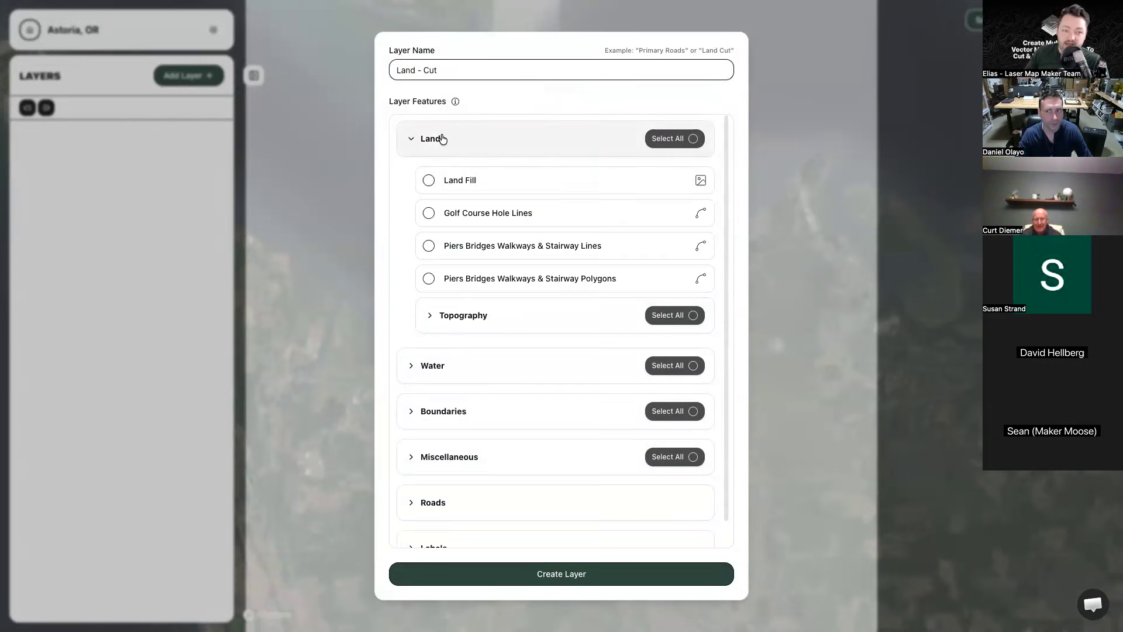
click(462, 181)
click(446, 369)
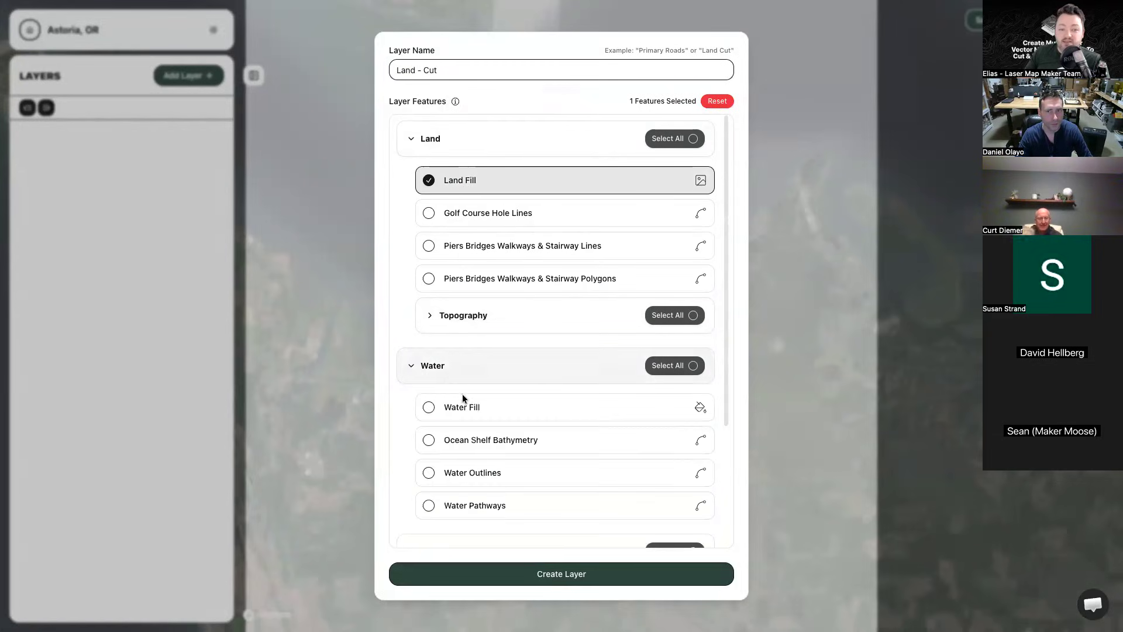
click(467, 403)
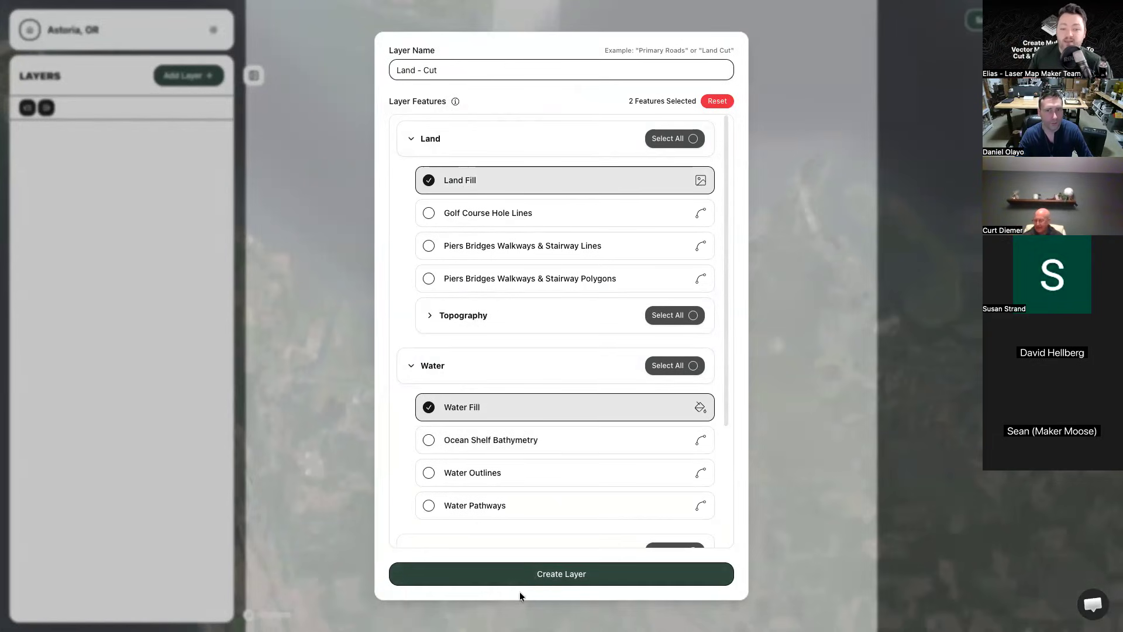
click(551, 578)
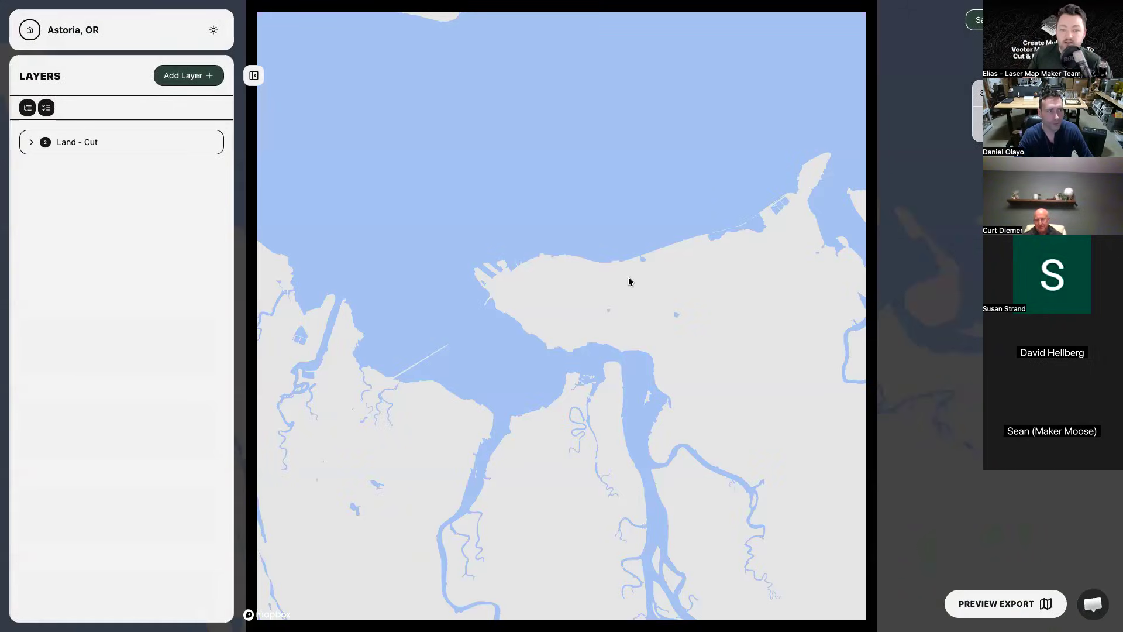
Set the fill color of the Land - Cut layer's Water Fill feature to the blue #3867D6.
click(142, 138)
click(120, 168)
click(88, 520)
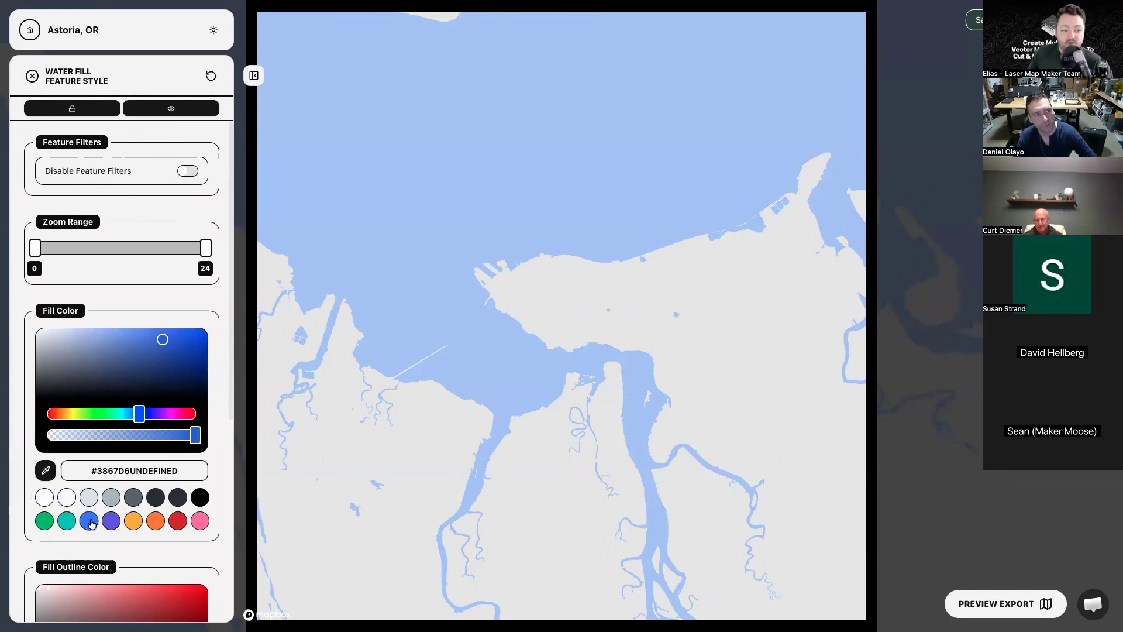
click(33, 76)
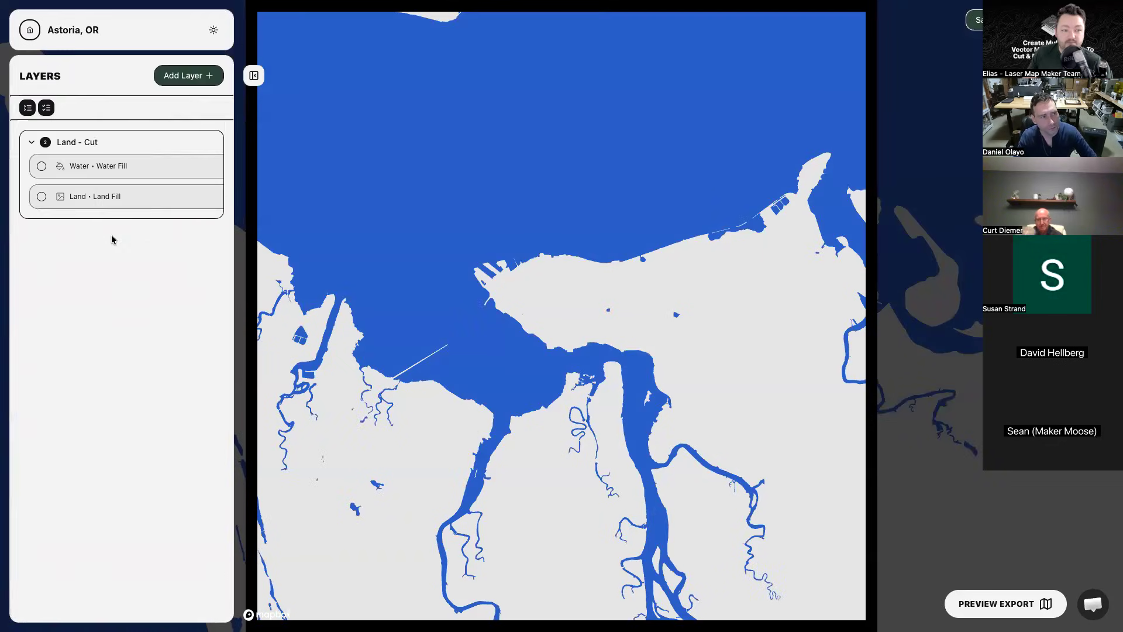
Set the background color of the Land Fill feature to the dark slate #2F3640.
click(117, 197)
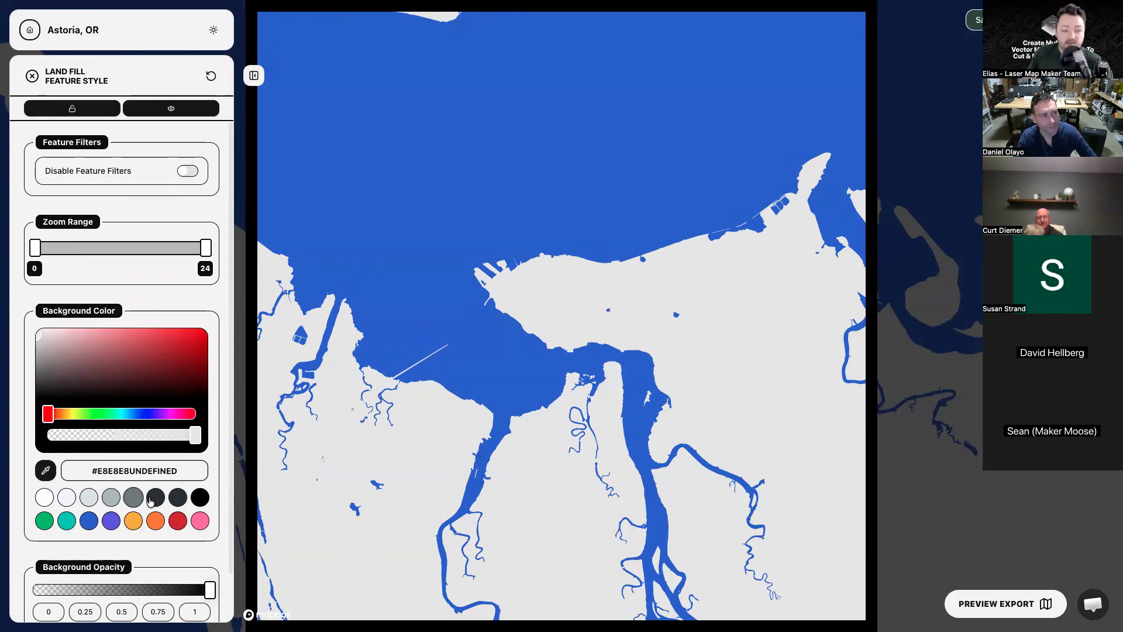
click(177, 498)
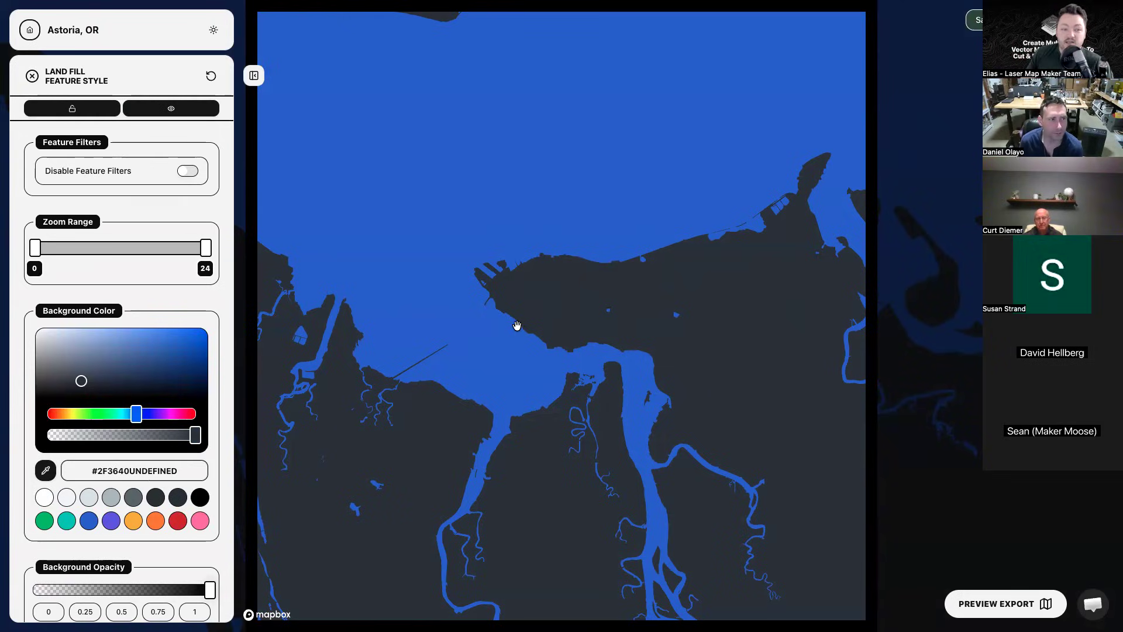
click(32, 76)
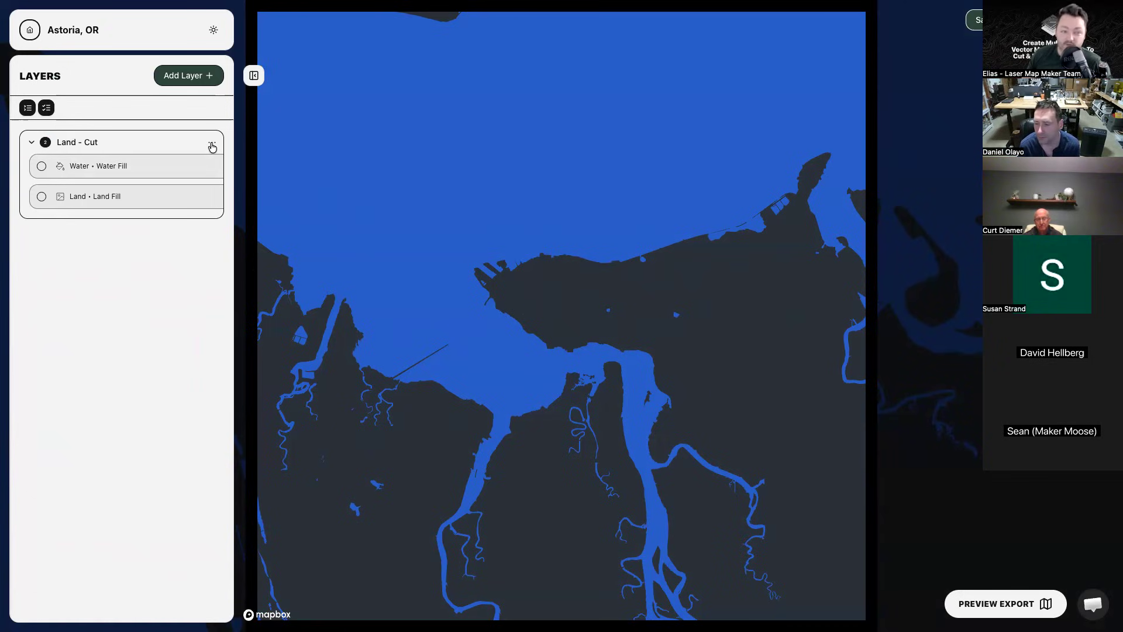
Review the features available to the Land - Cut layer, including Miscellaneous, and try selecting and deselecting all its features.
click(212, 145)
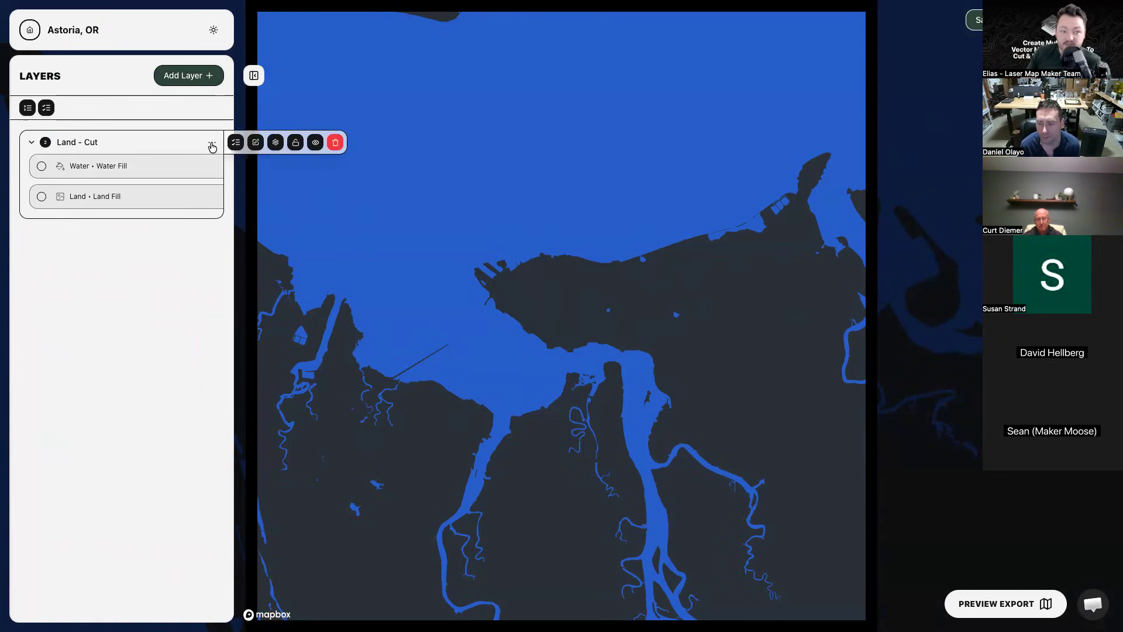
click(256, 144)
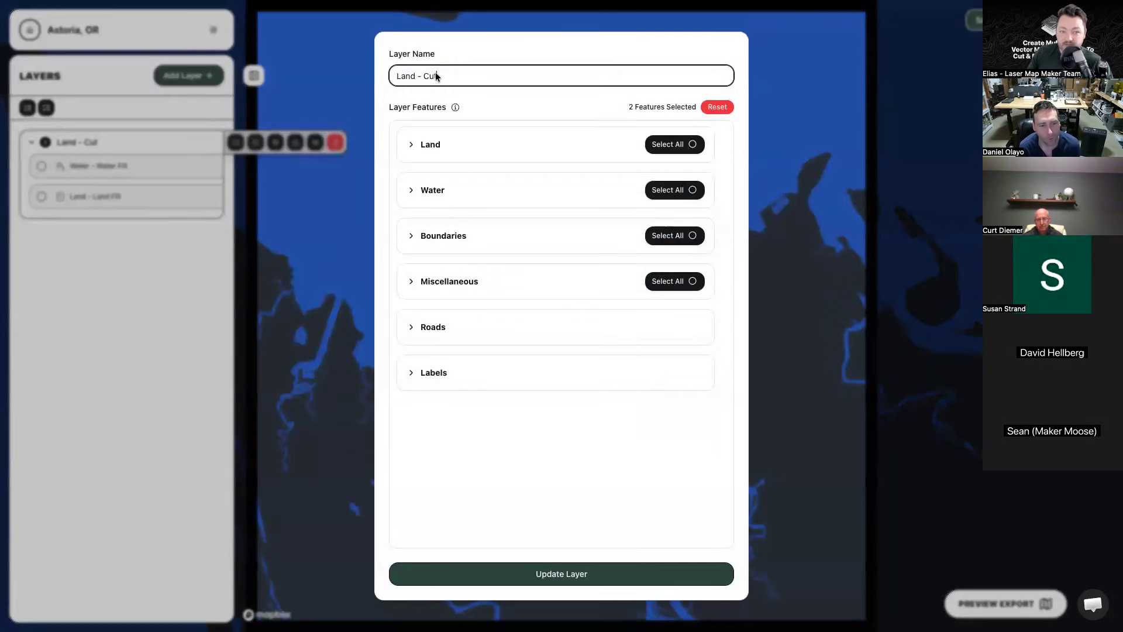
click(497, 281)
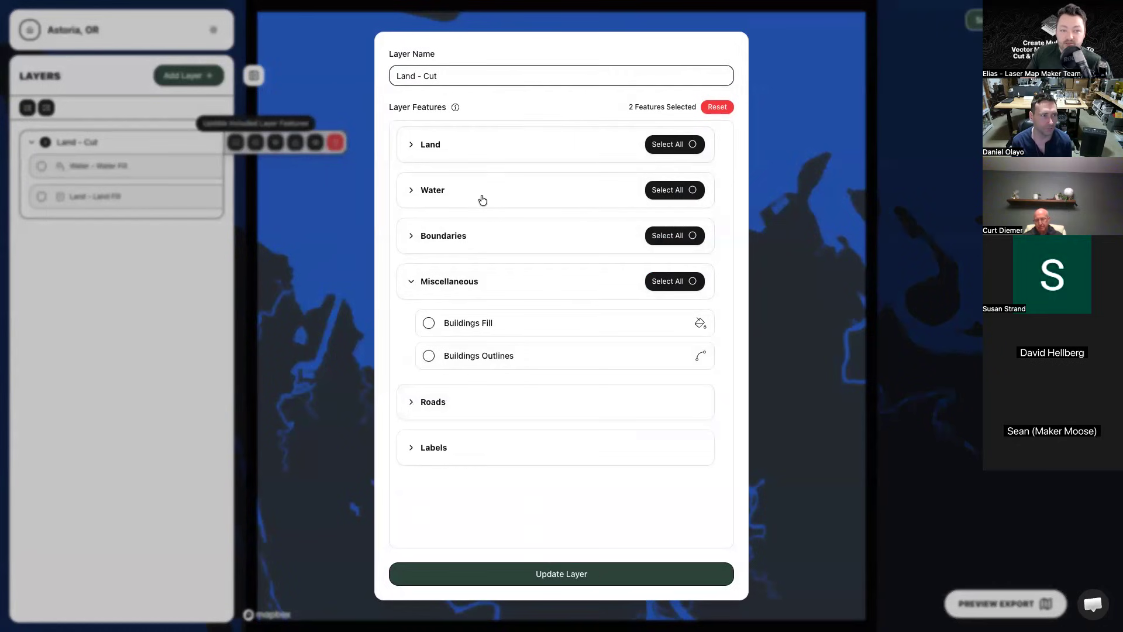
click(548, 574)
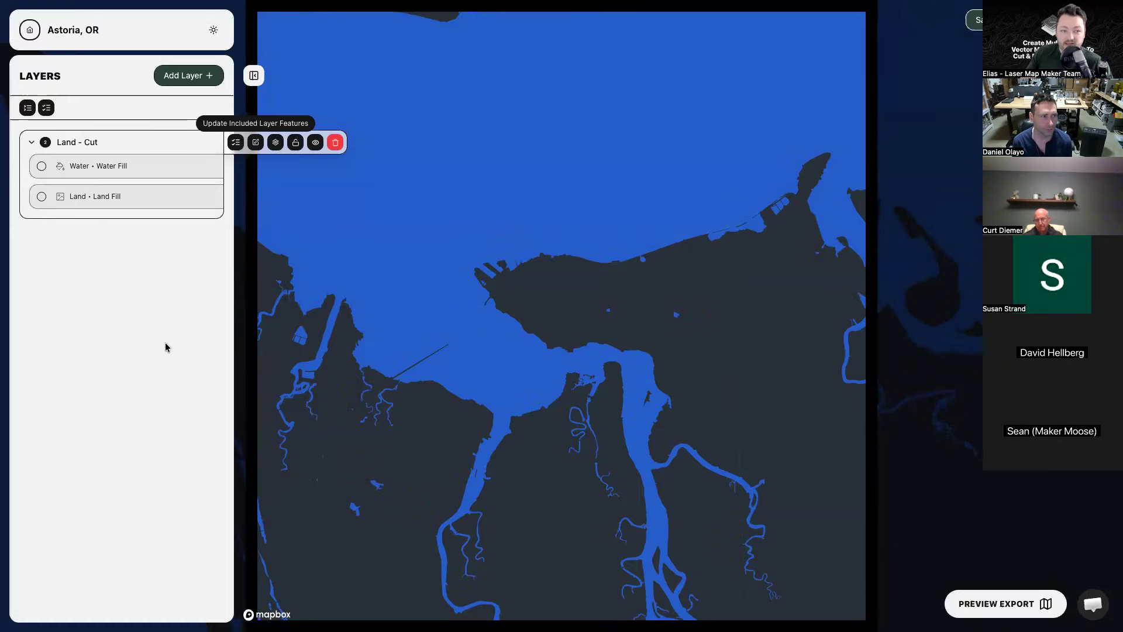
click(236, 145)
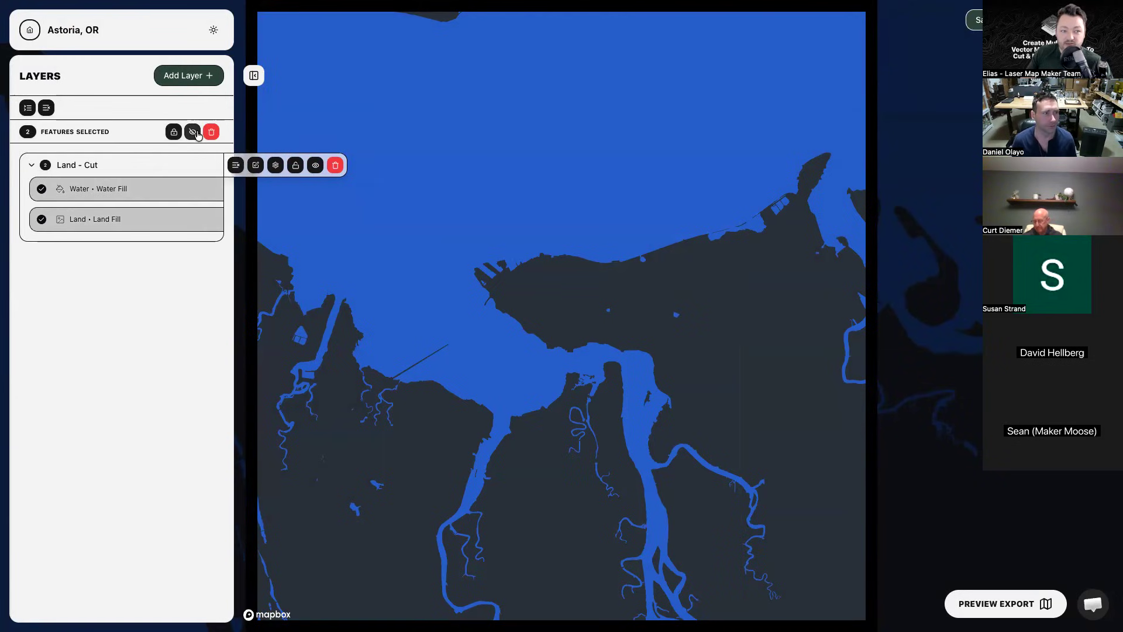
click(235, 168)
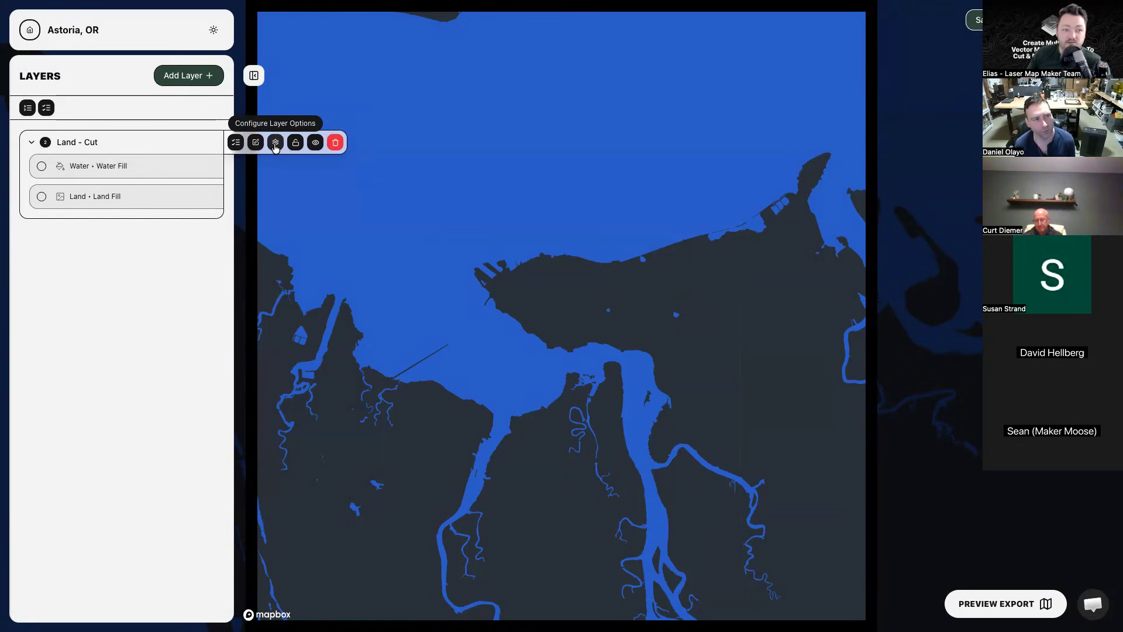
Set the Land - Cut layer's tracing strategy to Outline in its layer options.
click(276, 143)
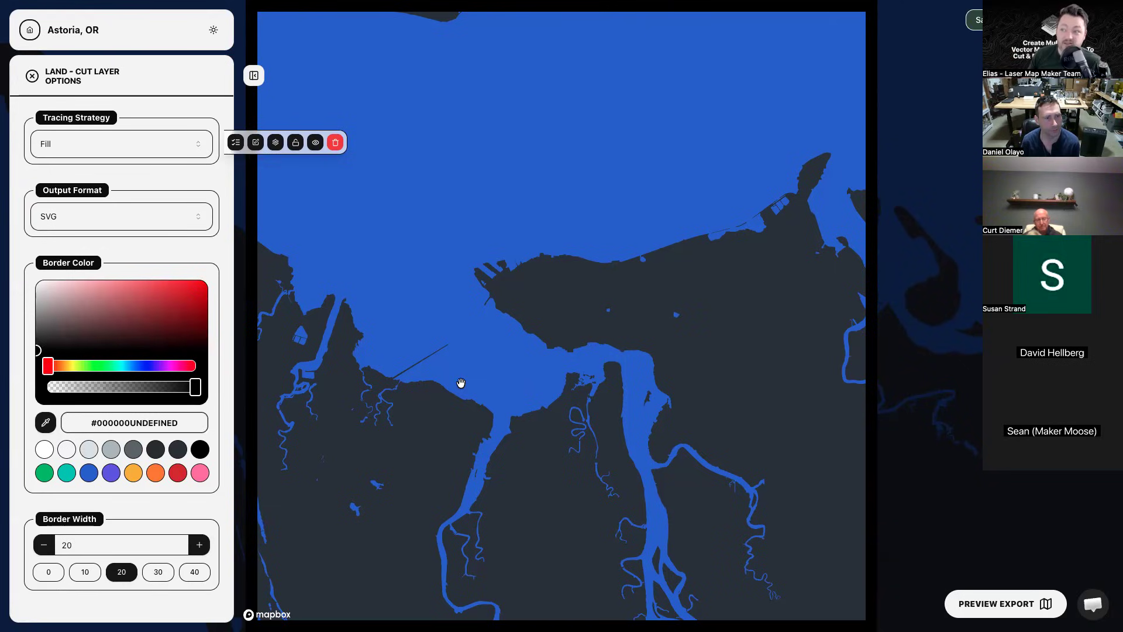
click(159, 151)
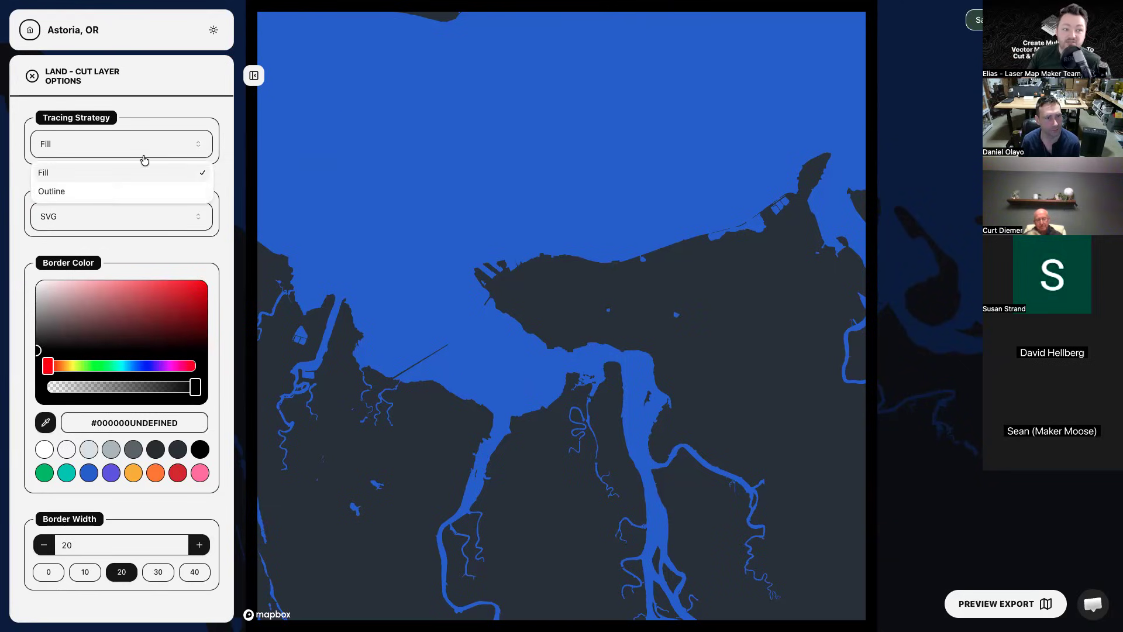
click(97, 195)
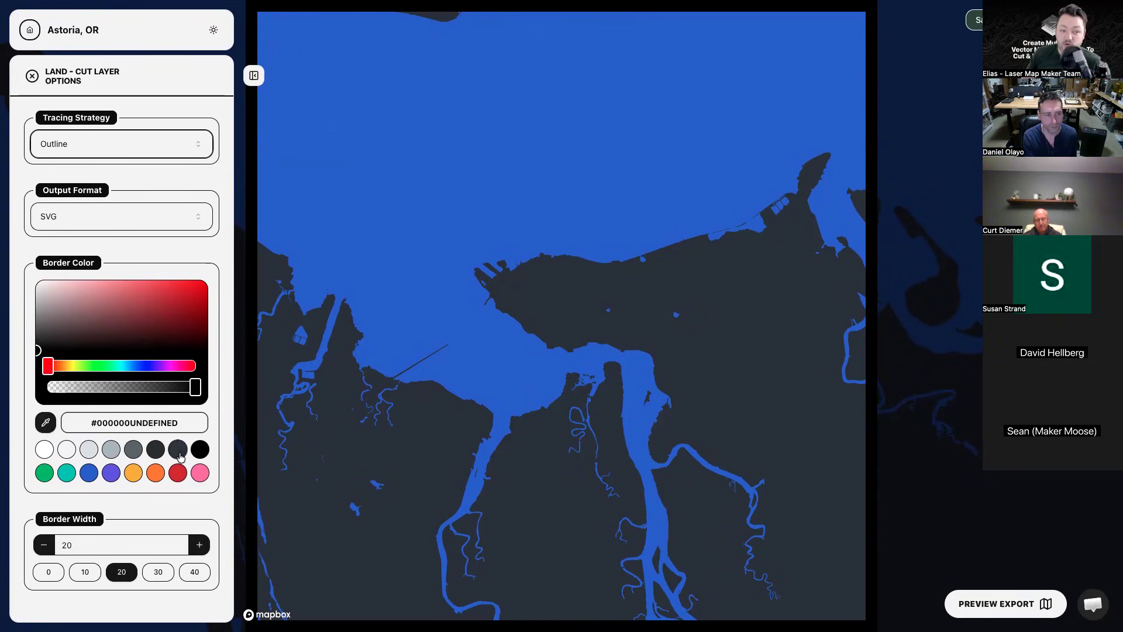
Set the Land - Cut layer's border color to the preset dark slate #2F3640.
double_click(120, 422)
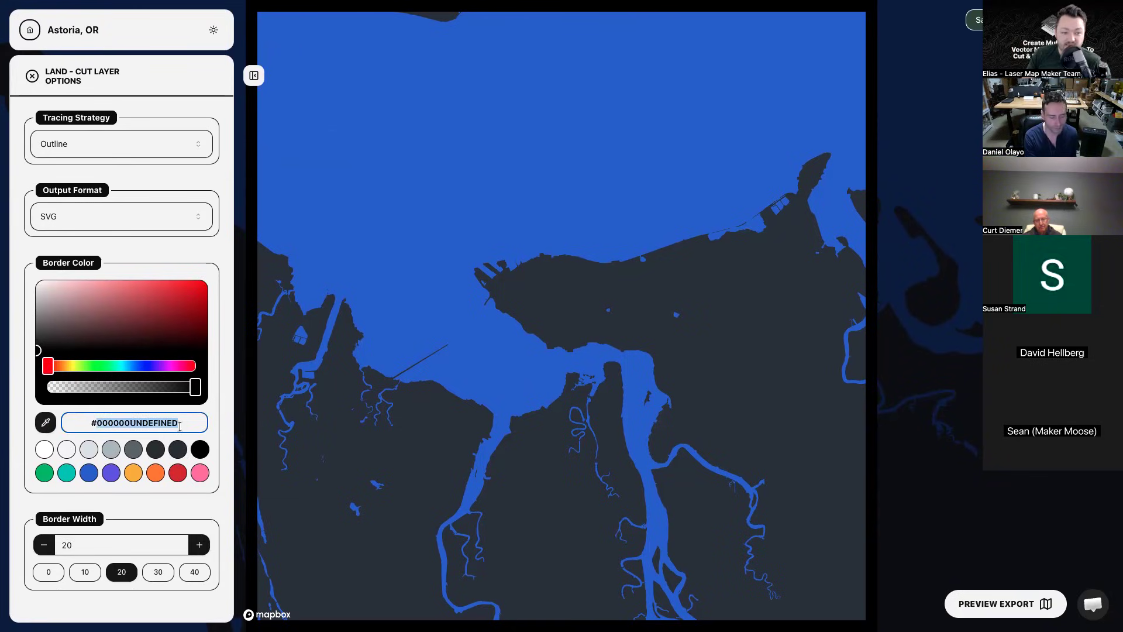
key(BackSpace)
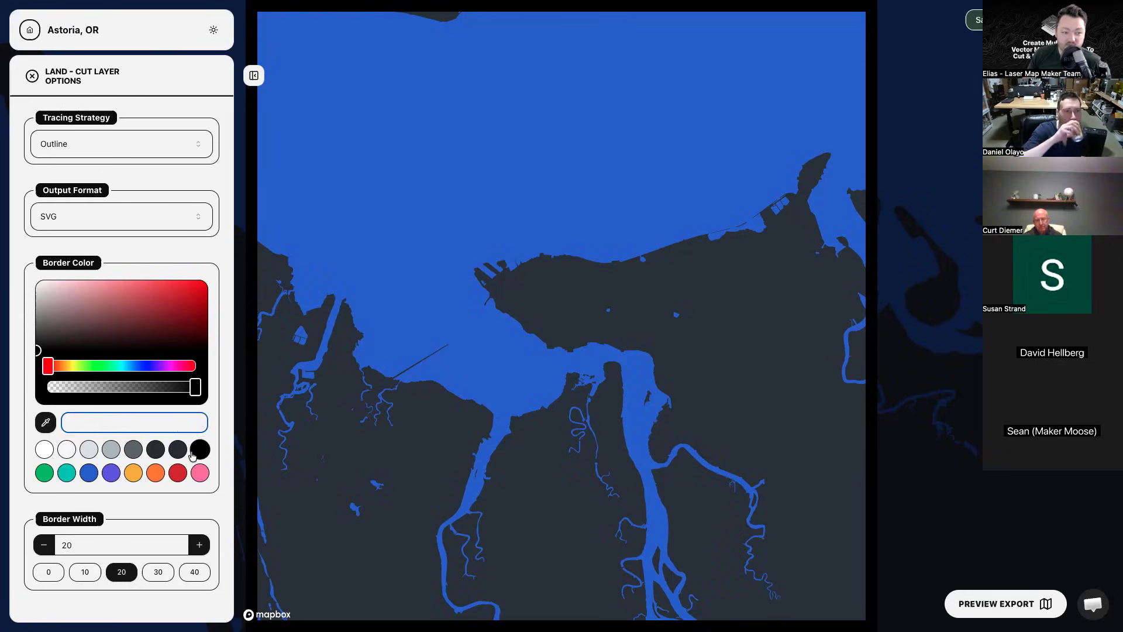
click(174, 457)
drag(178, 423, 135, 423)
click(196, 422)
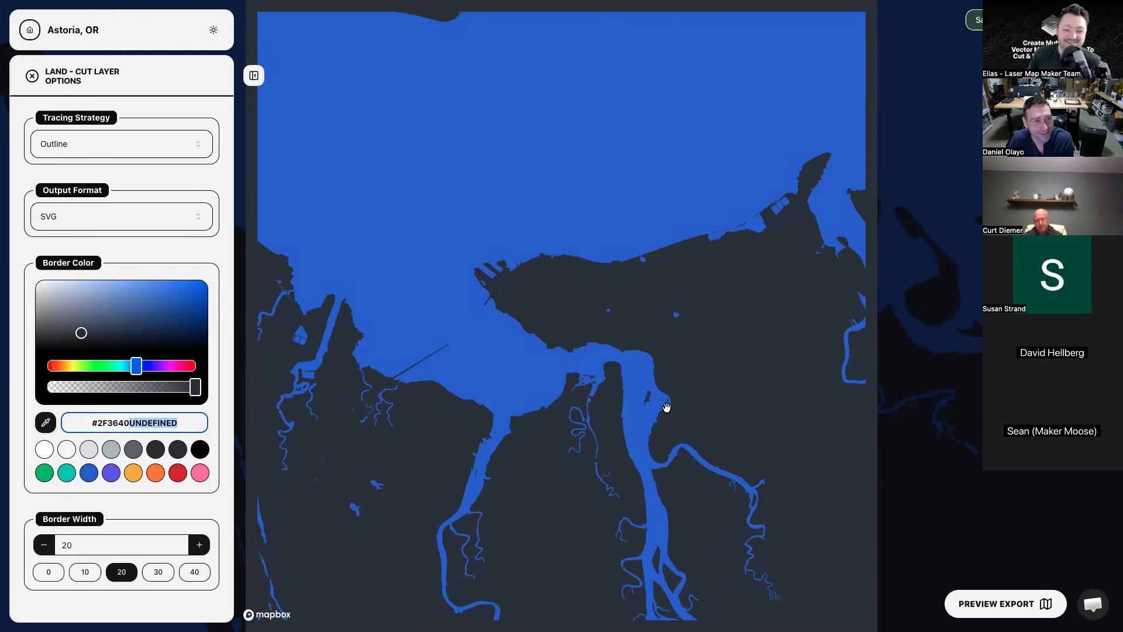
Sample the dark land color from the map as the Land - Cut border color and leave the layer options.
click(47, 424)
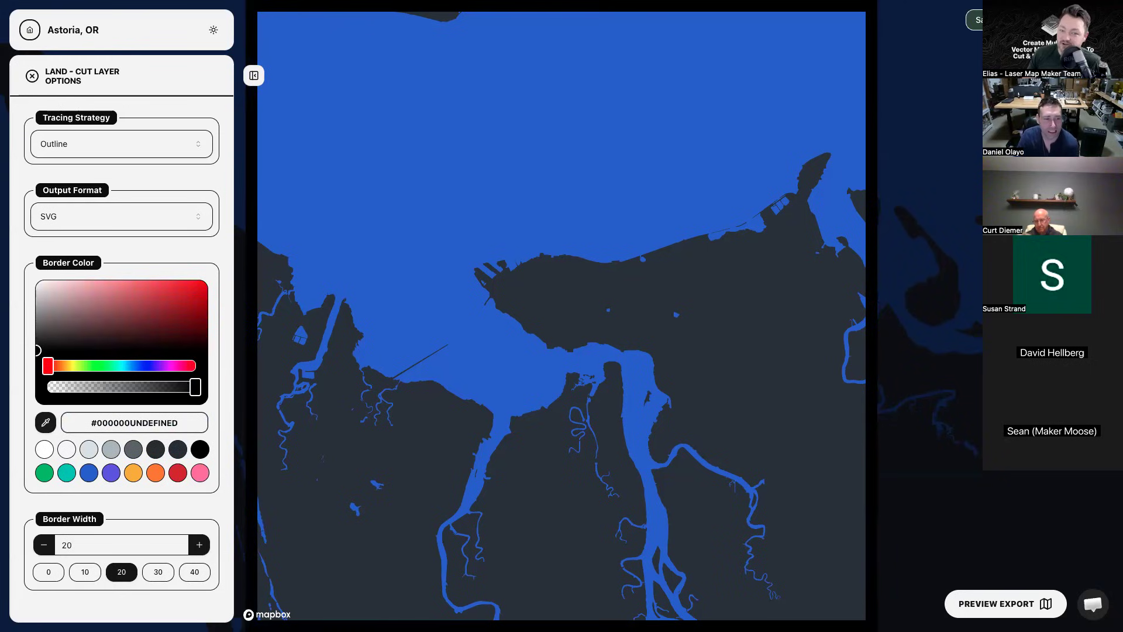
click(754, 294)
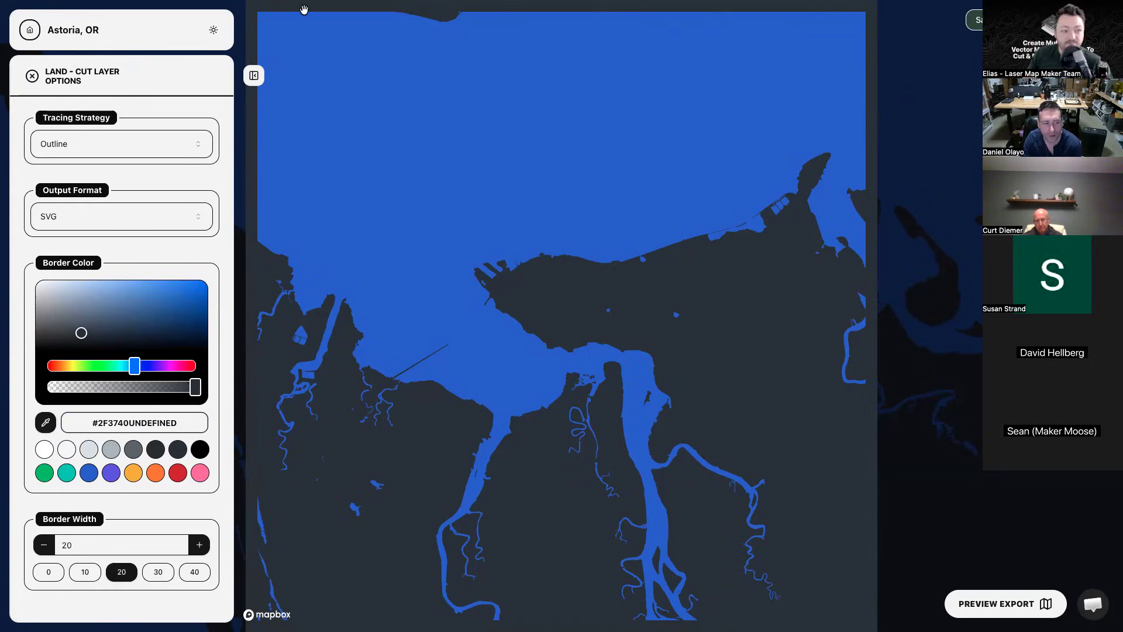
click(31, 76)
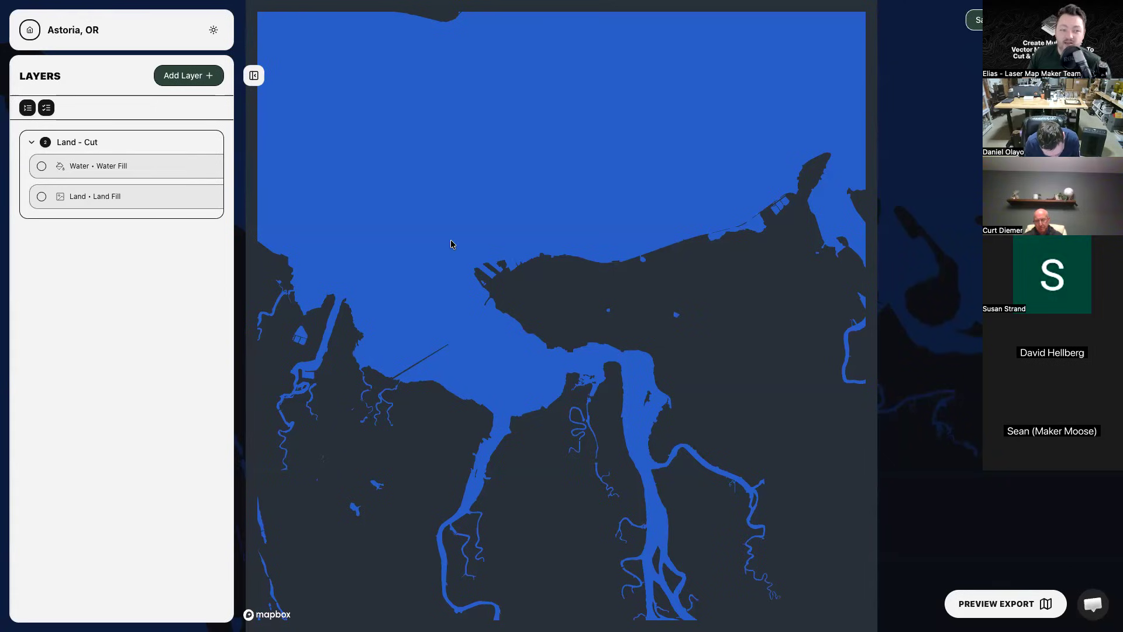
Start a new layer and name it Land - Engrave.
click(211, 78)
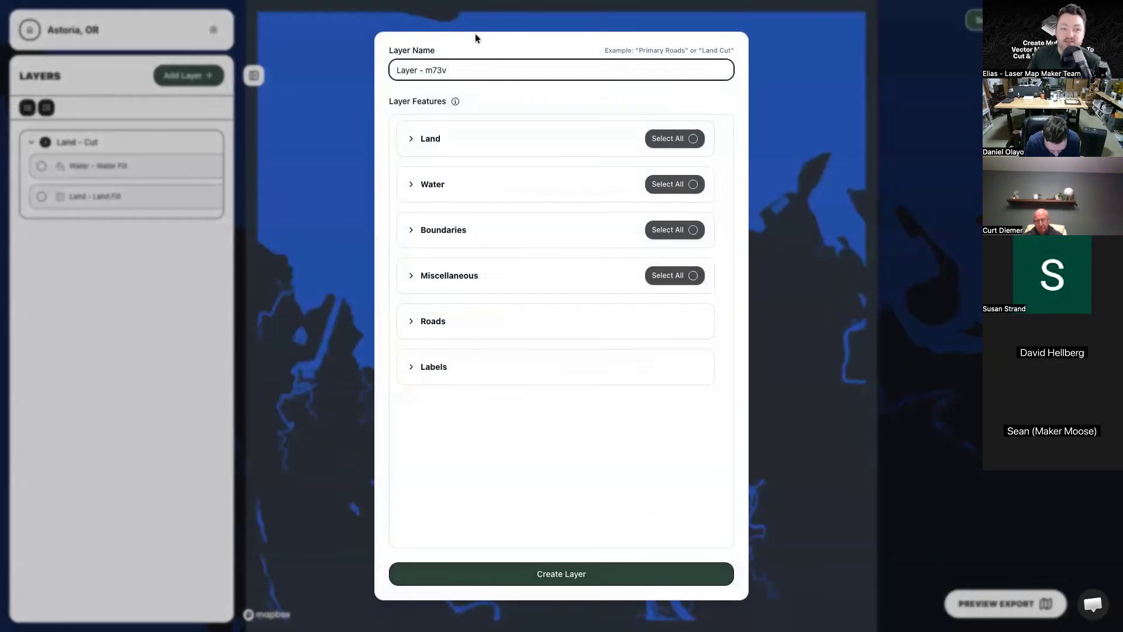
triple_click(450, 70)
text(Land - Engrave)
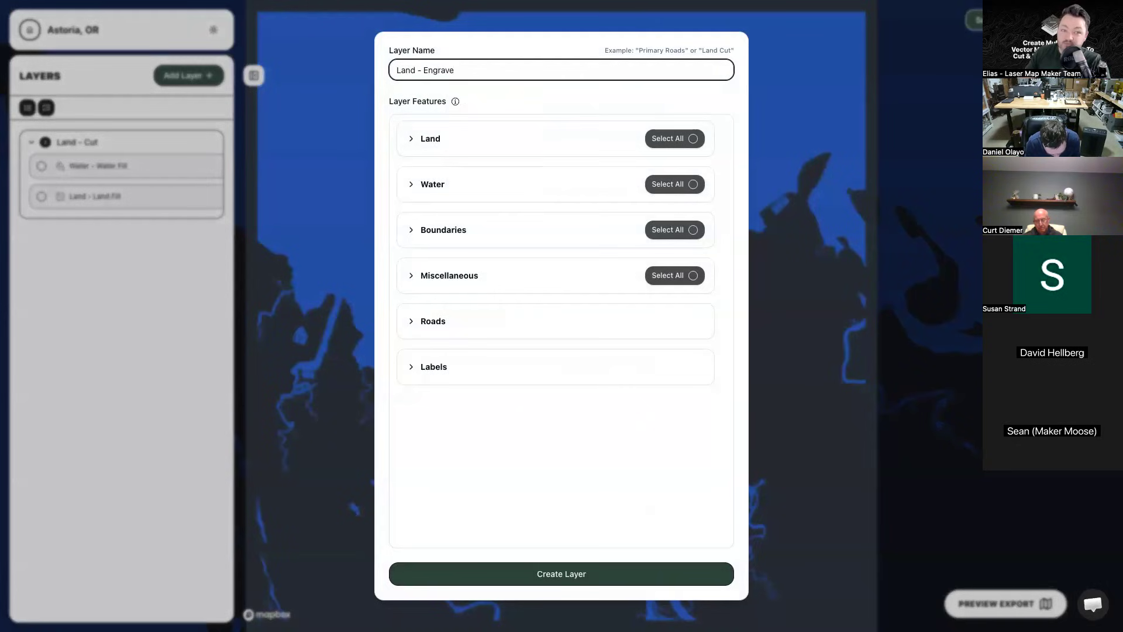
Add only the Primary Streets feature from the Roads > Roadways group to the Land - Engrave layer and create the layer.
click(474, 321)
scroll(477, 326, down, 2)
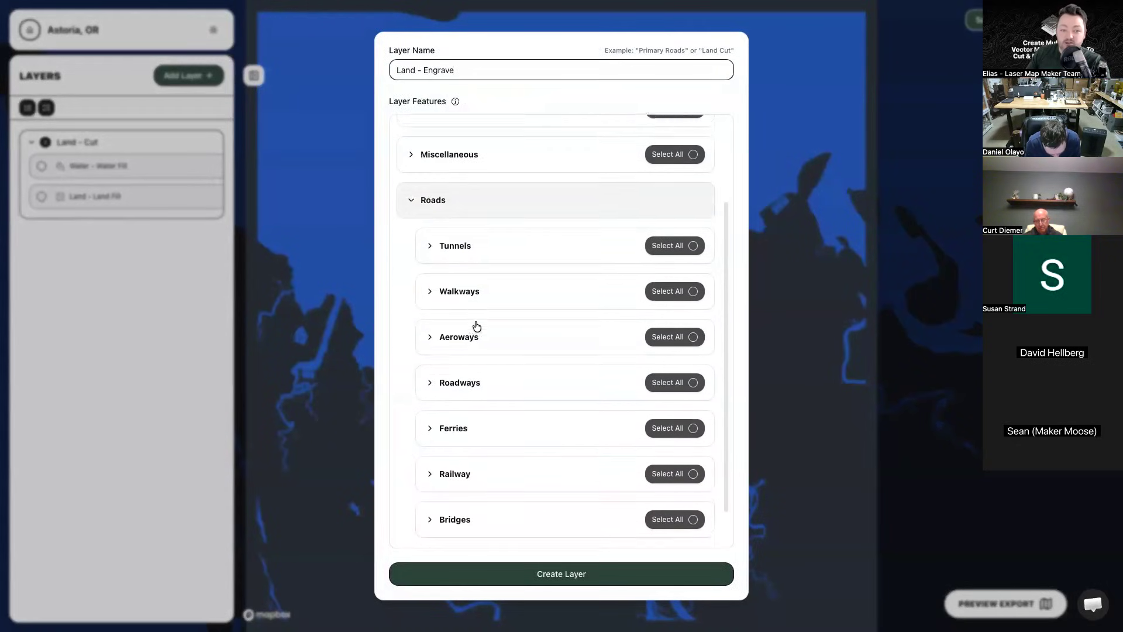
scroll(477, 325, down, 1)
scroll(477, 326, up, 3)
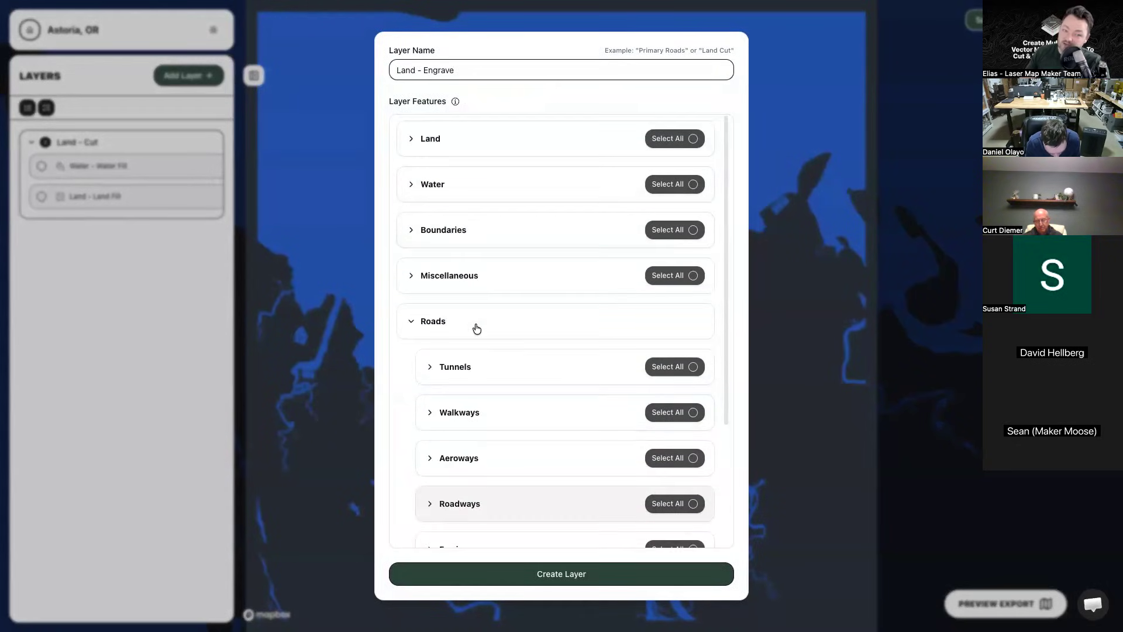
click(477, 326)
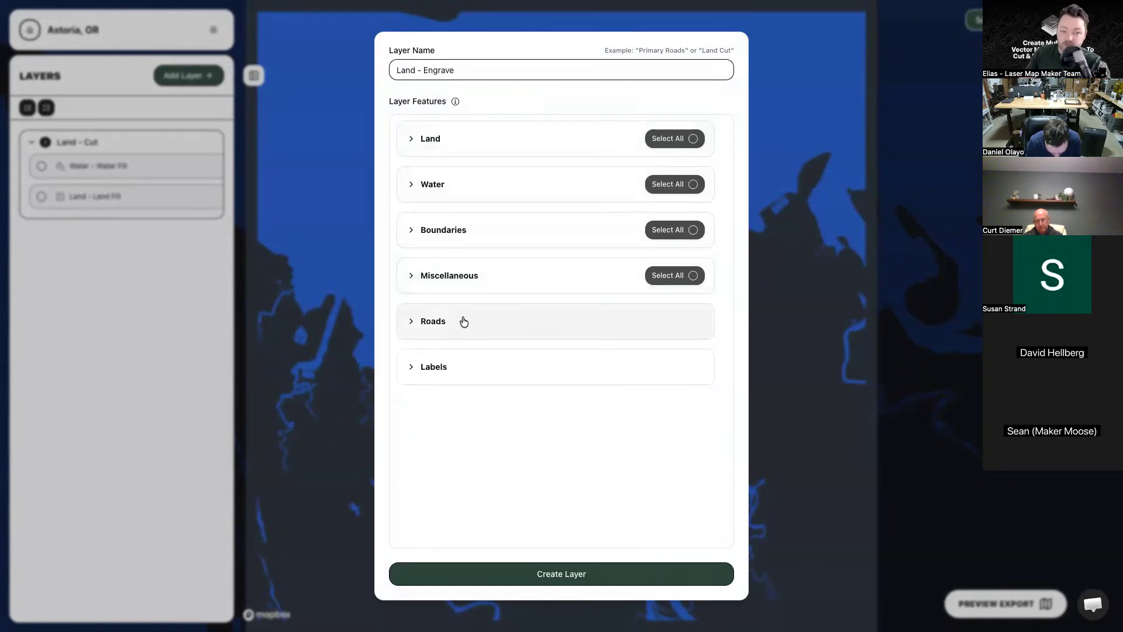
click(464, 321)
scroll(464, 321, down, 3)
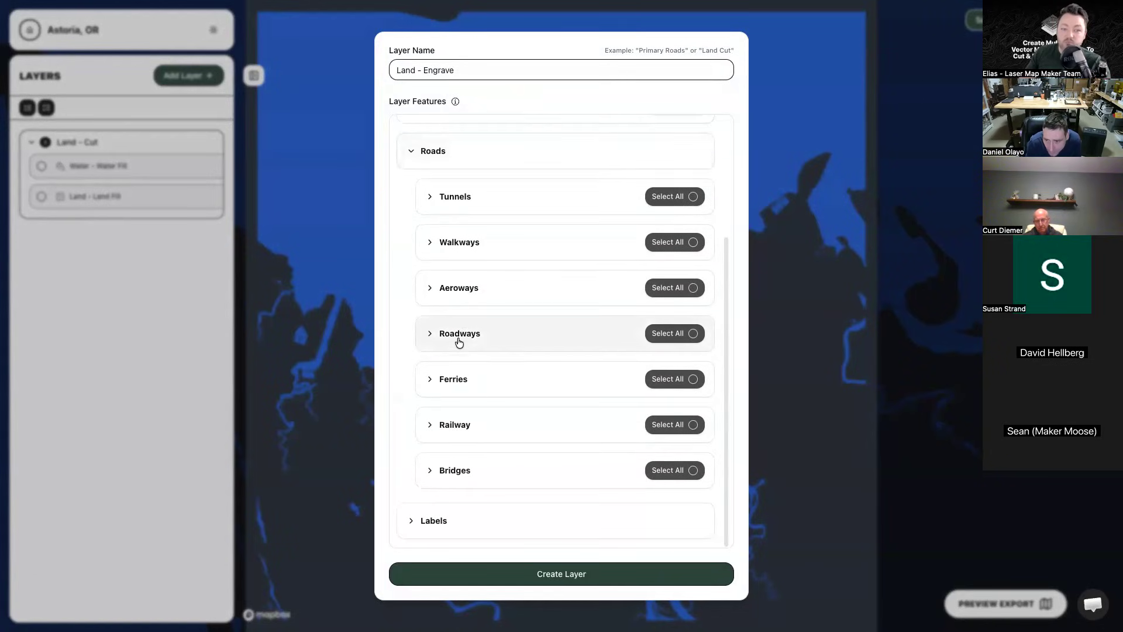
click(568, 347)
scroll(567, 345, down, 3)
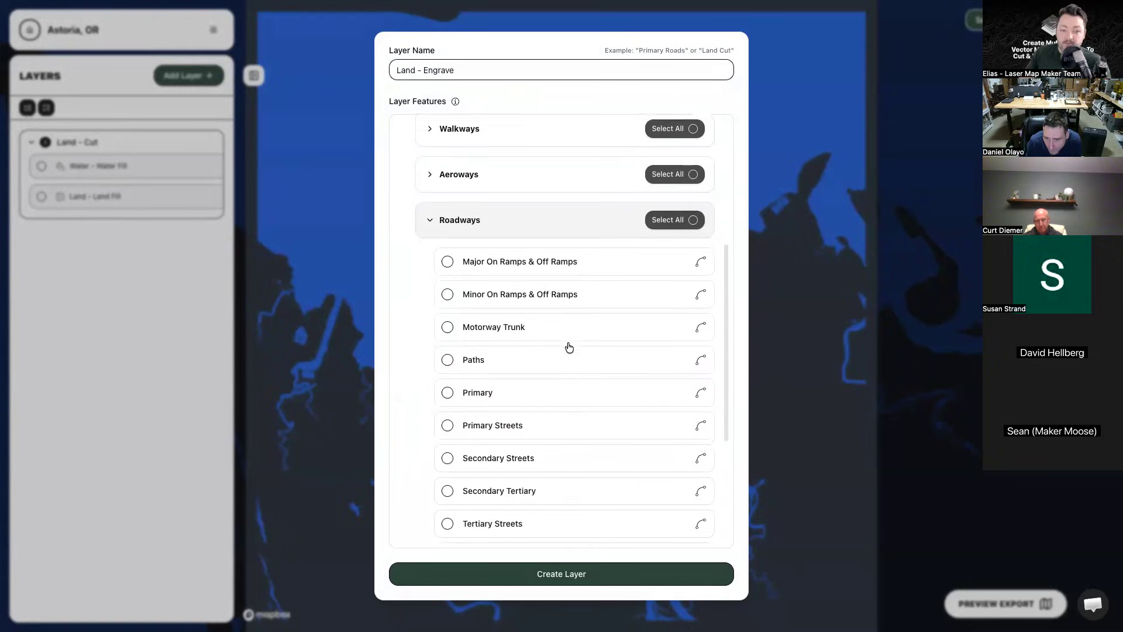
scroll(567, 347, down, 2)
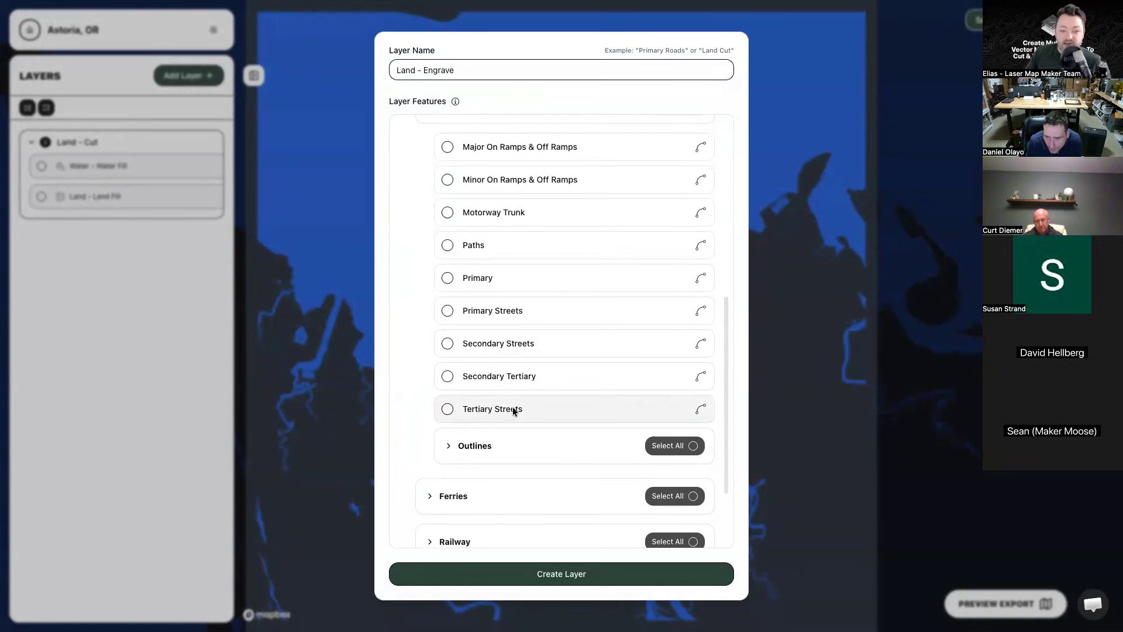
click(524, 311)
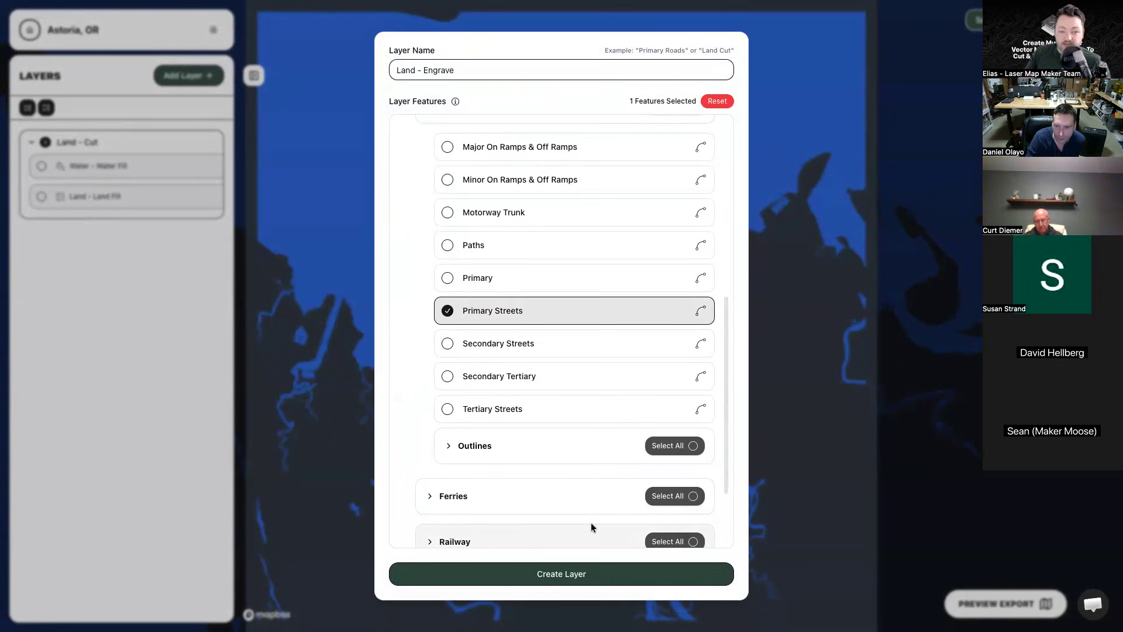
click(566, 575)
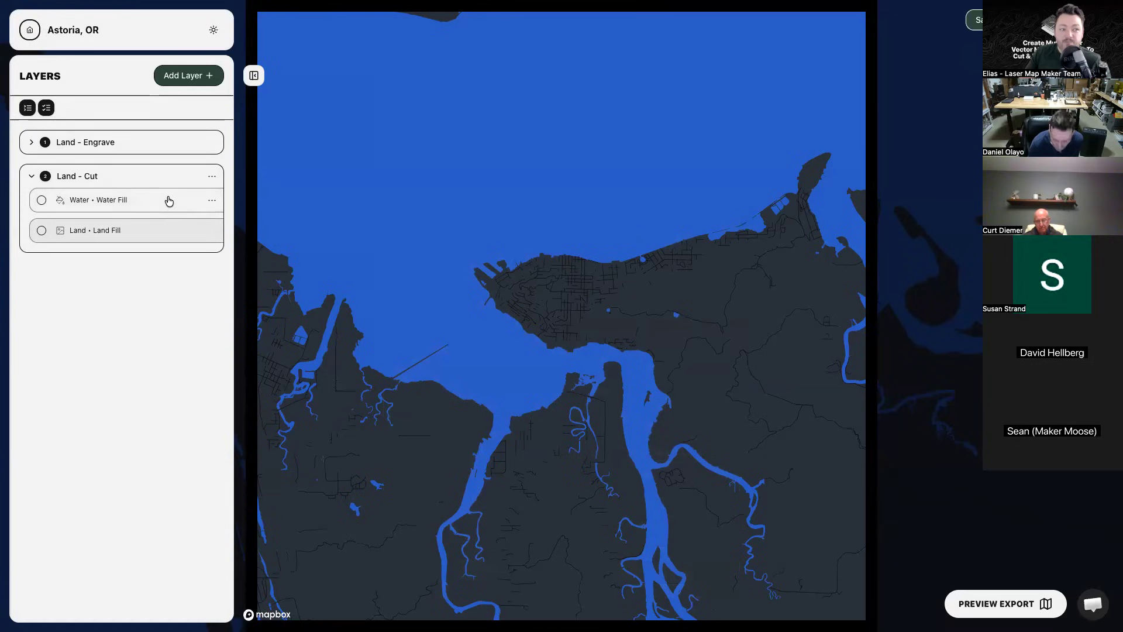
Collapse the Land - Cut layer's feature list and reload the map page.
click(211, 142)
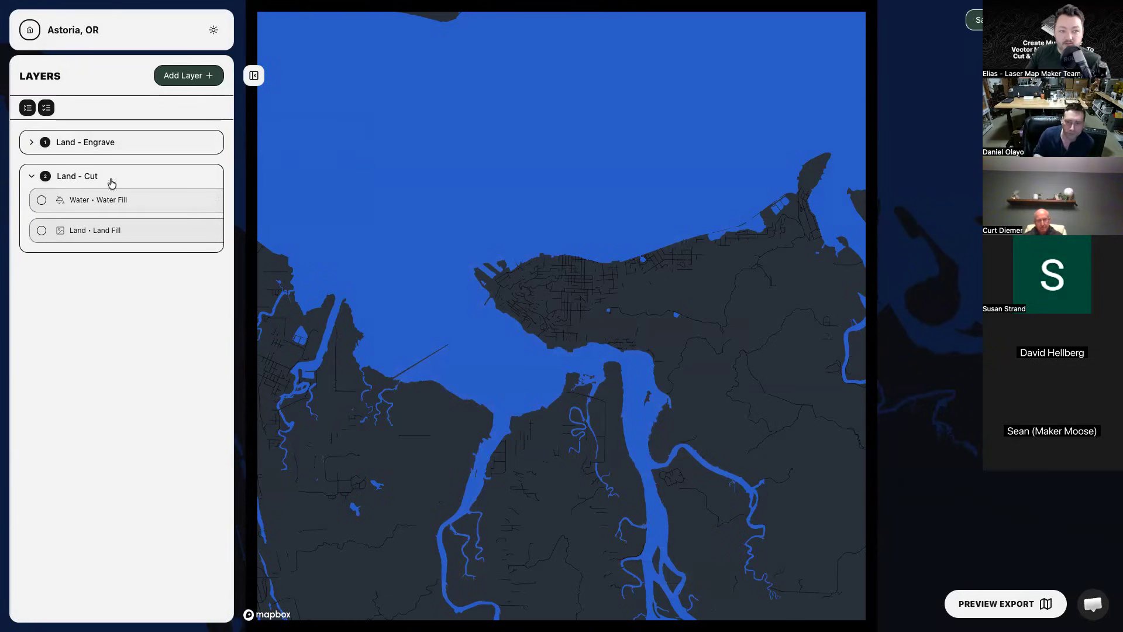
mouse_move(216, 177)
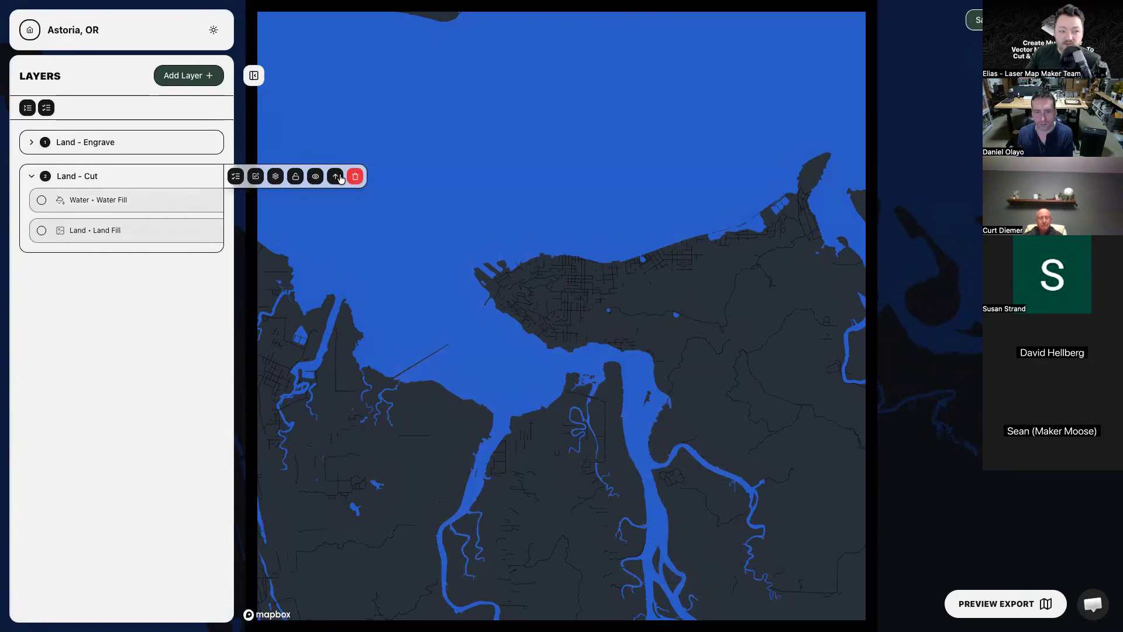
click(30, 178)
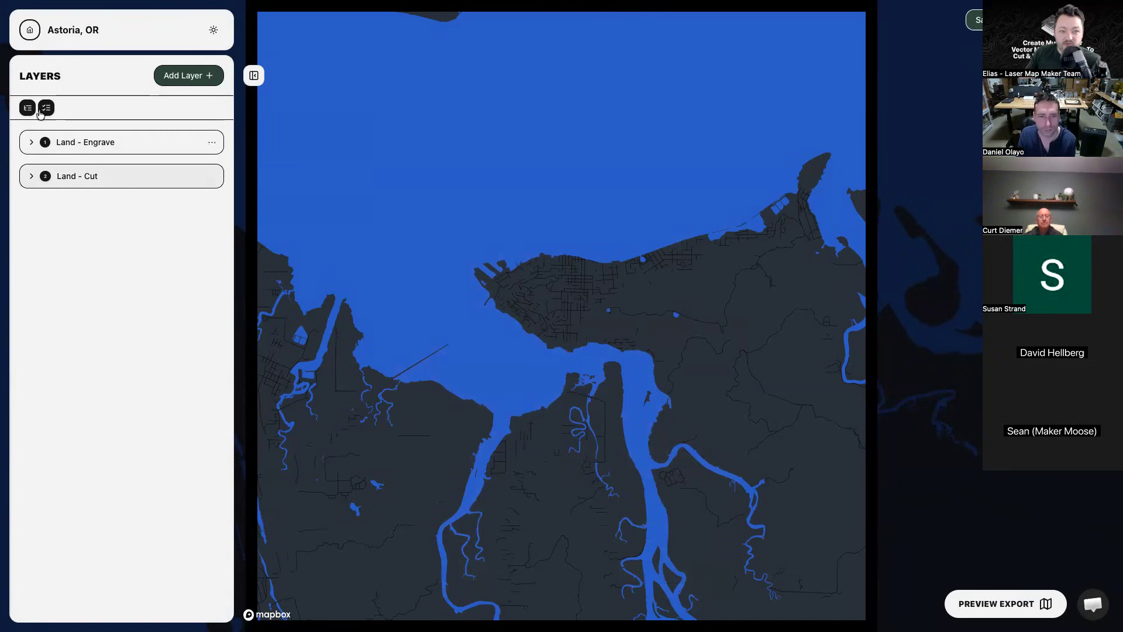
mouse_move(69, 32)
click(54, 57)
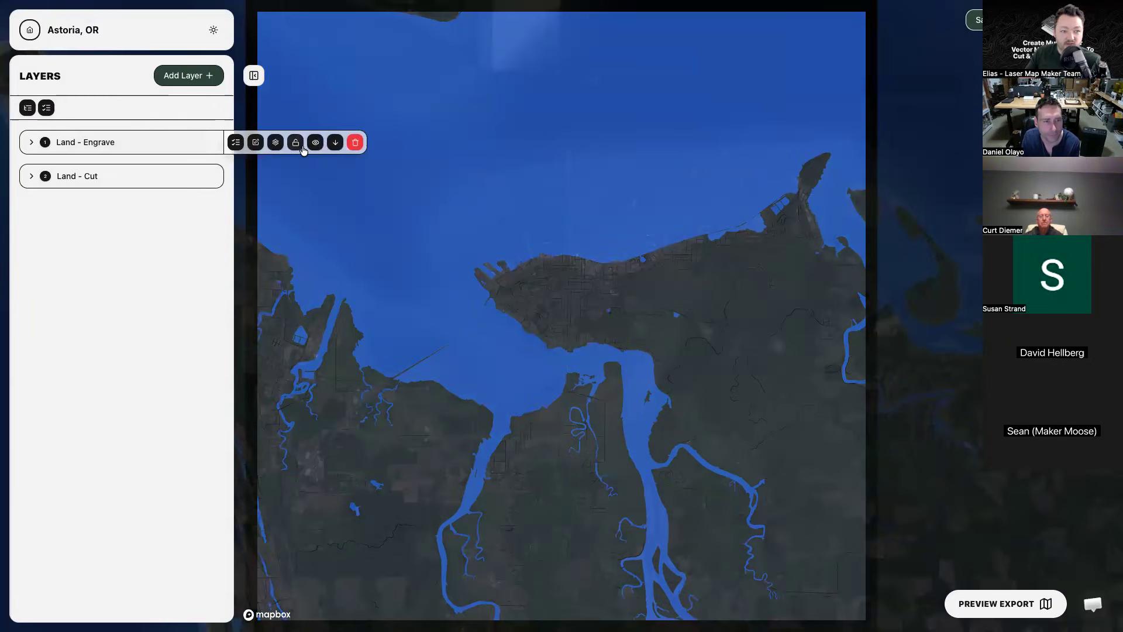
Expand and collapse the Land - Cut and Land - Engrave layers to examine their features and layer controls.
click(191, 173)
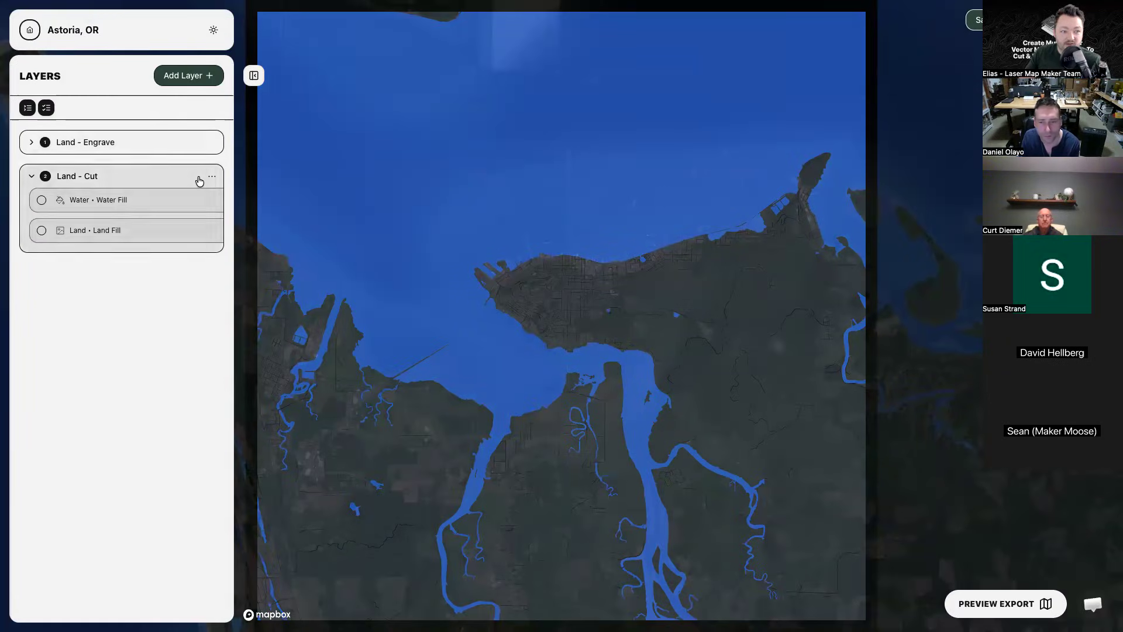
mouse_move(211, 175)
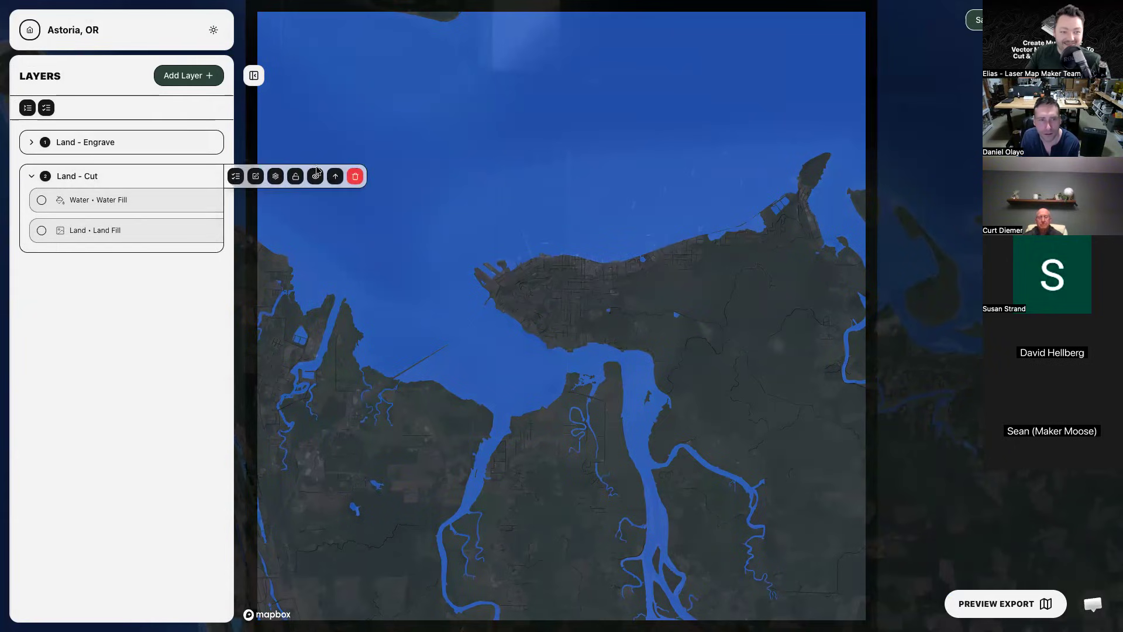
click(143, 178)
click(180, 143)
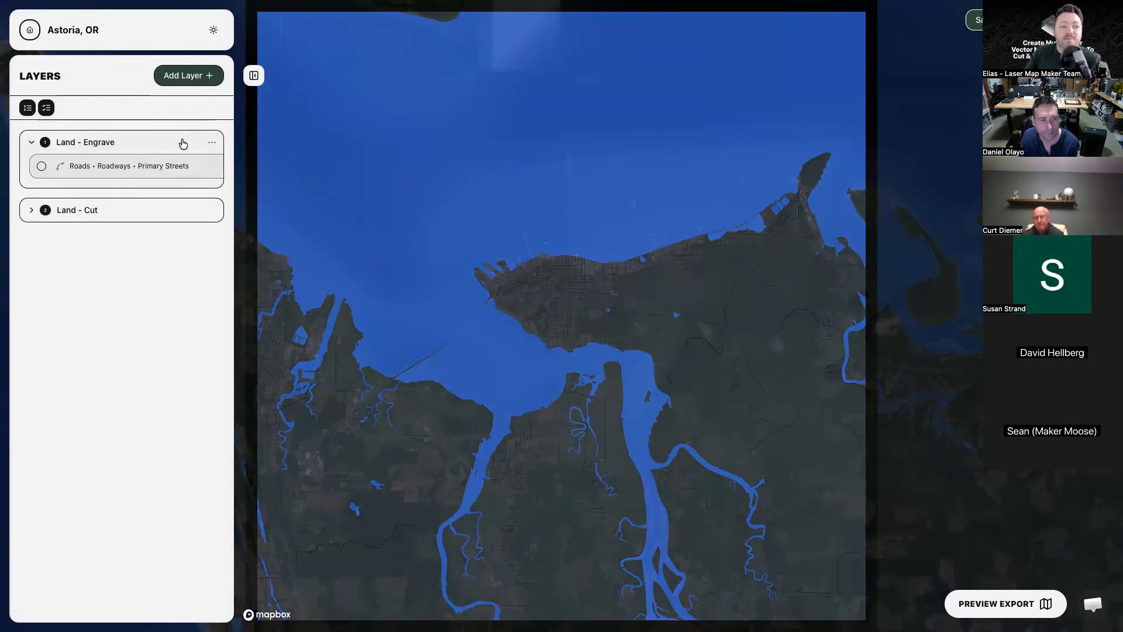
mouse_move(208, 139)
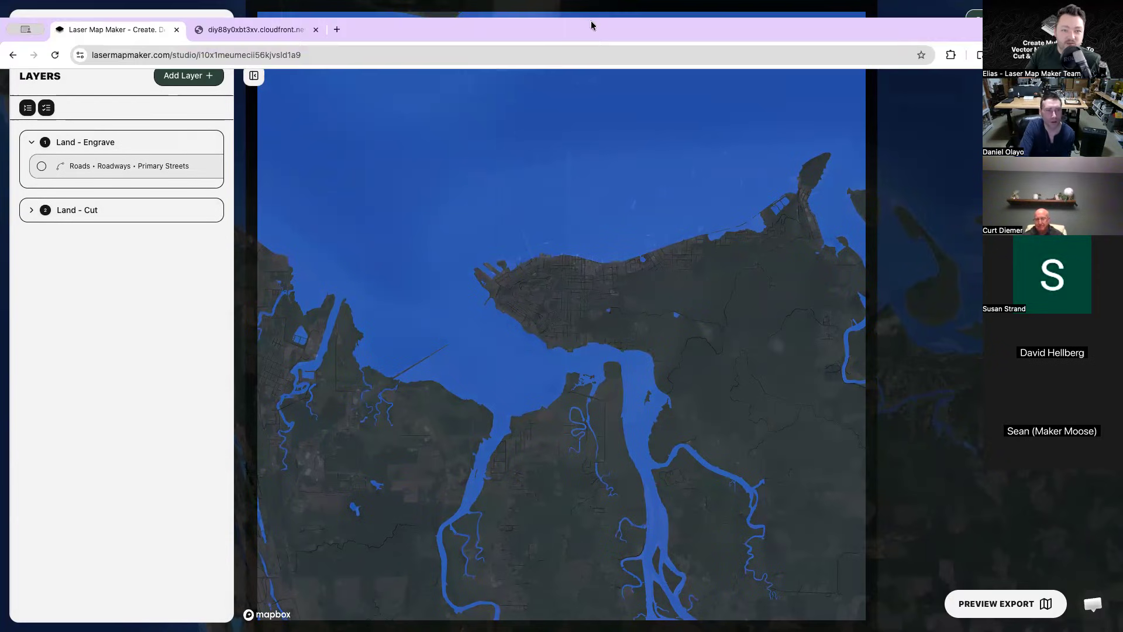
click(166, 142)
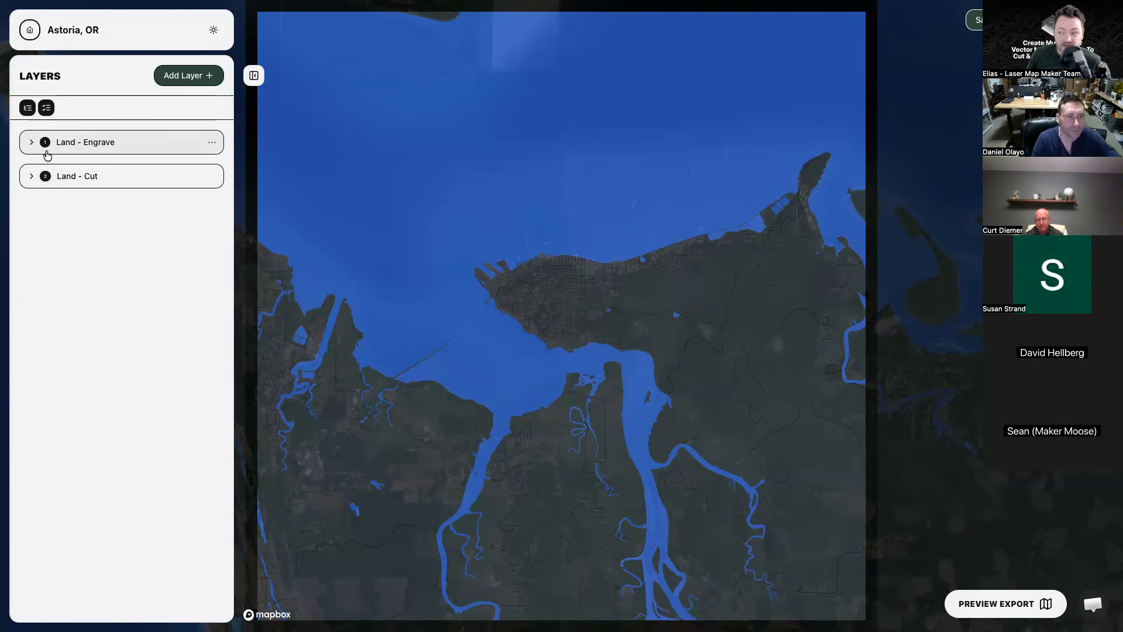
Start another new layer and name it Roads - Cut.
click(190, 77)
triple_click(485, 67)
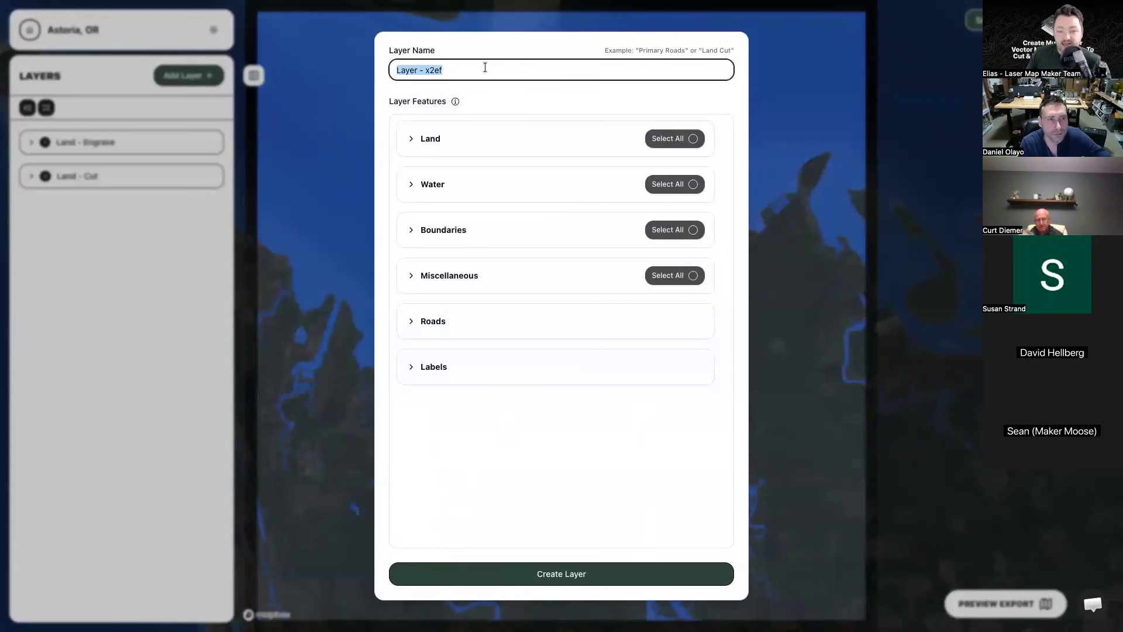
text(TRoa)
key(BackSpace)
key(BackSpace)
key(BackSpace)
key(BackSpace)
text(Roads - C)
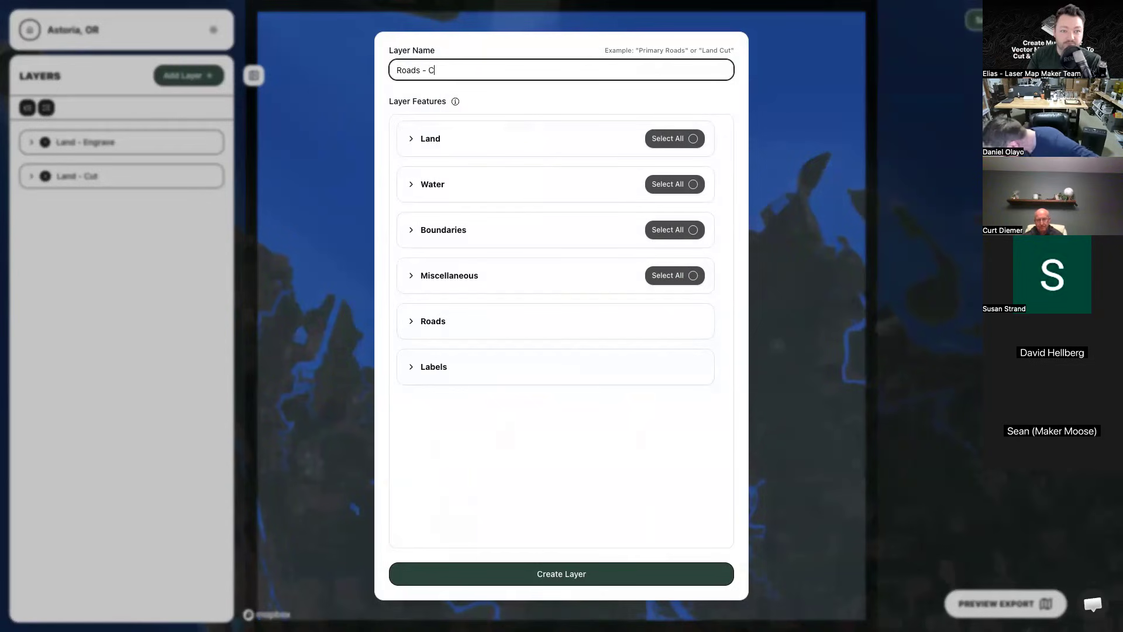
Add all Roadways features except Primary Streets and the Outlines group to the Roads - Cut layer and create the layer.
click(456, 319)
scroll(478, 403, down, 1)
scroll(477, 408, down, 1)
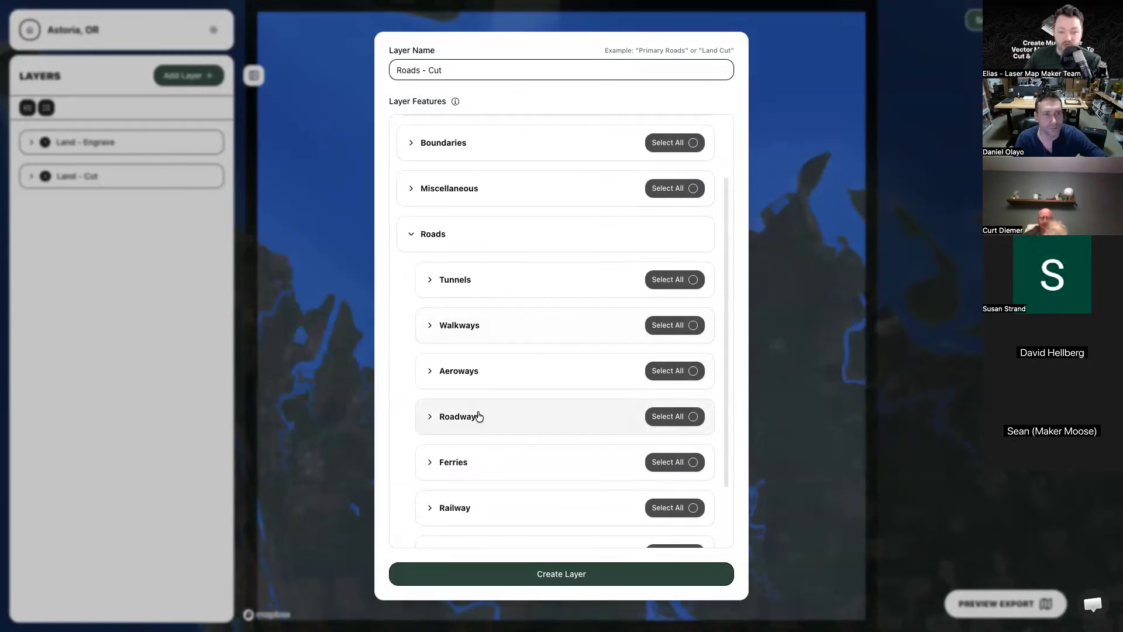
click(477, 415)
scroll(479, 415, down, 3)
scroll(479, 415, down, 2)
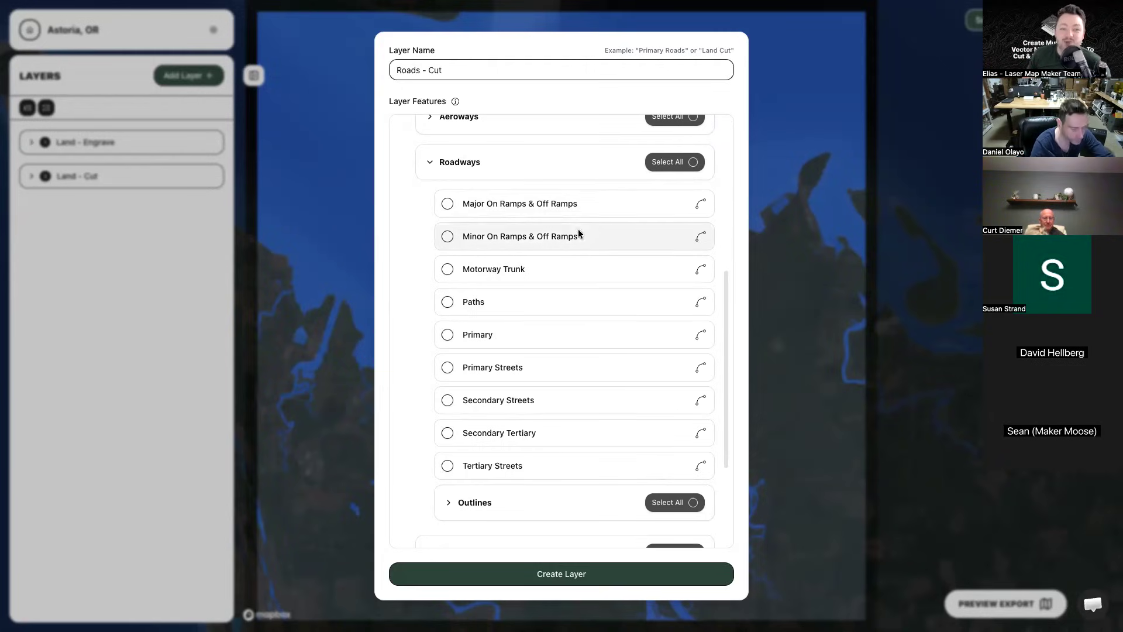
click(681, 167)
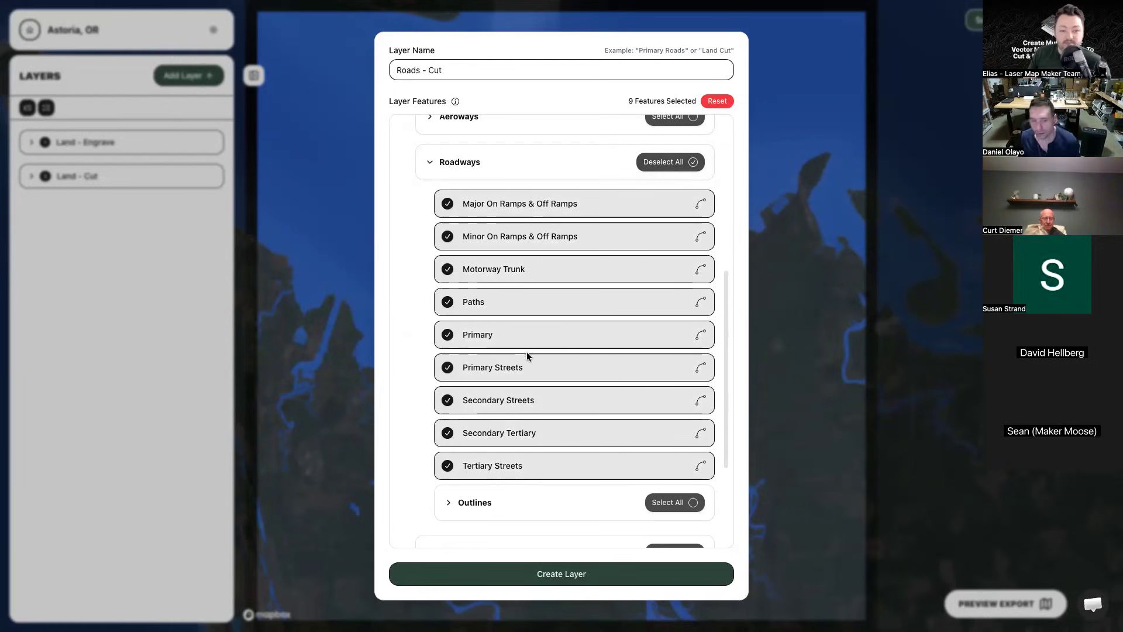
click(538, 364)
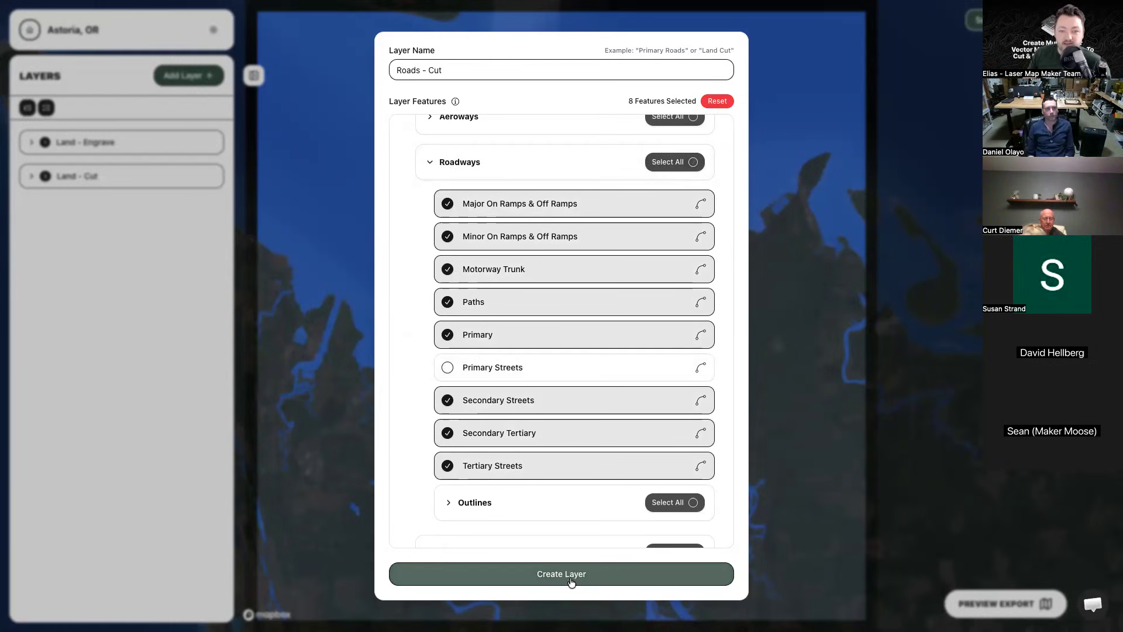
scroll(574, 361, up, 1)
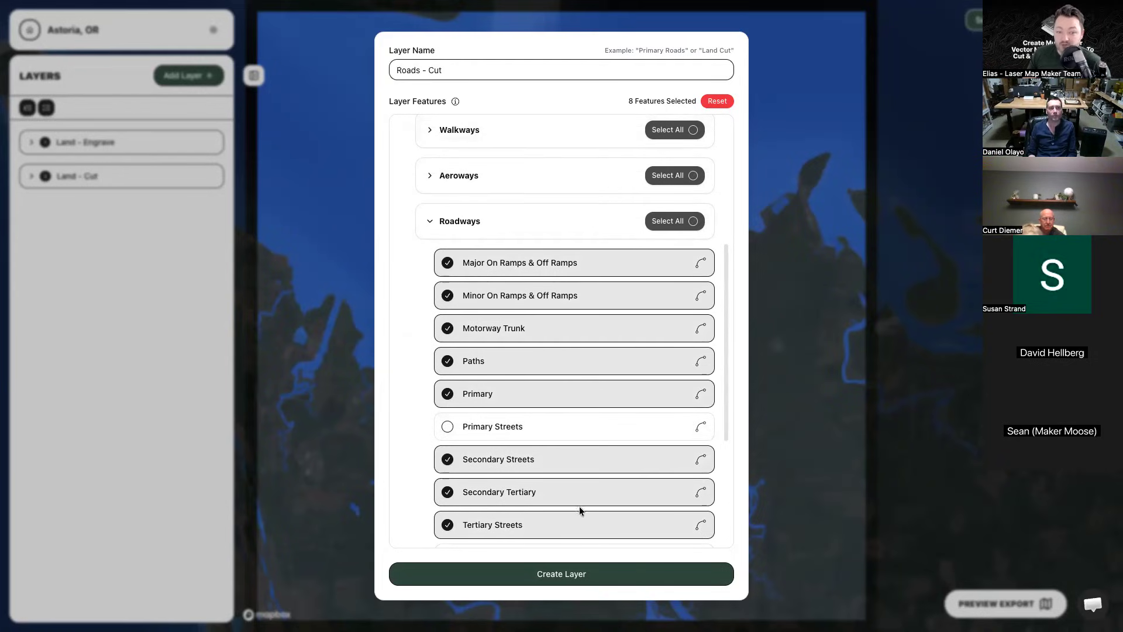
click(590, 569)
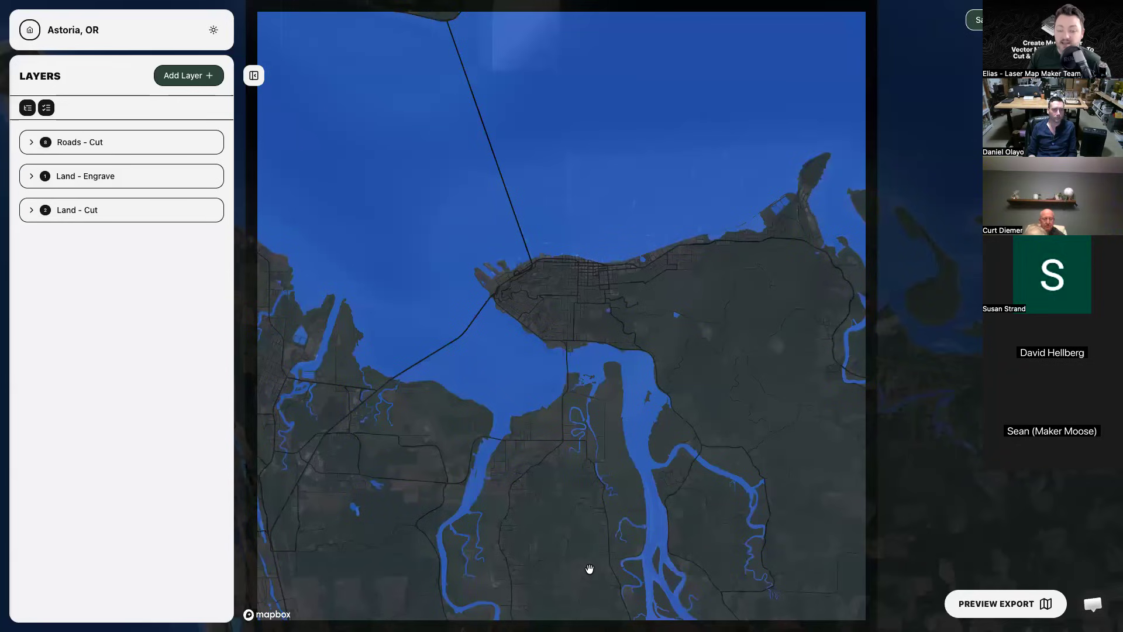
Reframe the map closer around Astoria's street grid and the bay so the roads can be inspected in detail.
scroll(567, 291, up, 5)
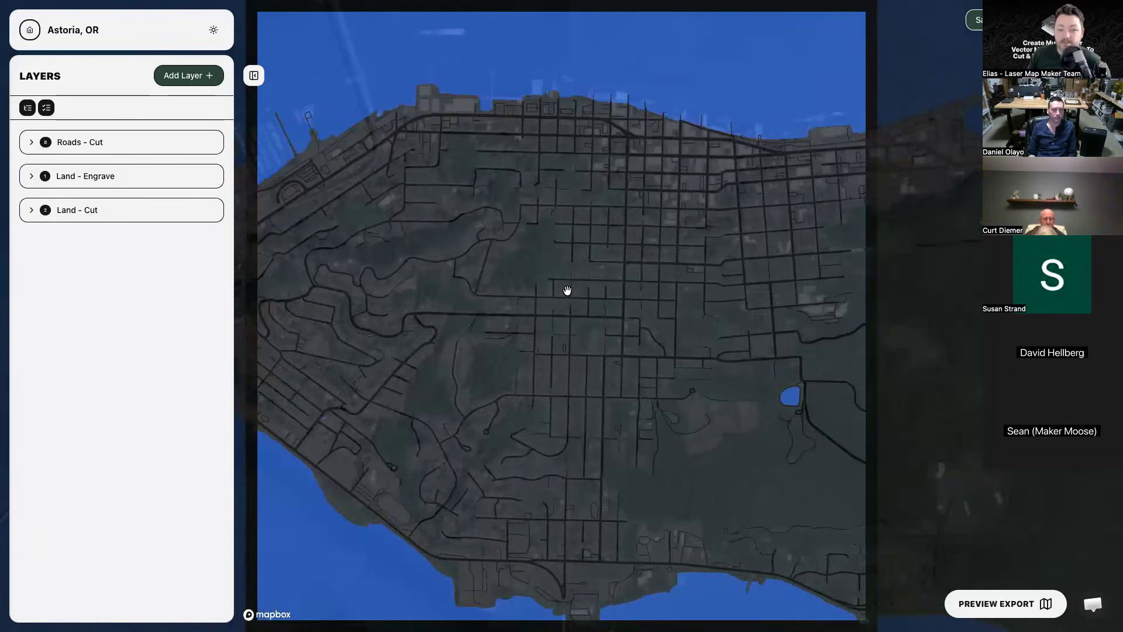
scroll(567, 290, down, 6)
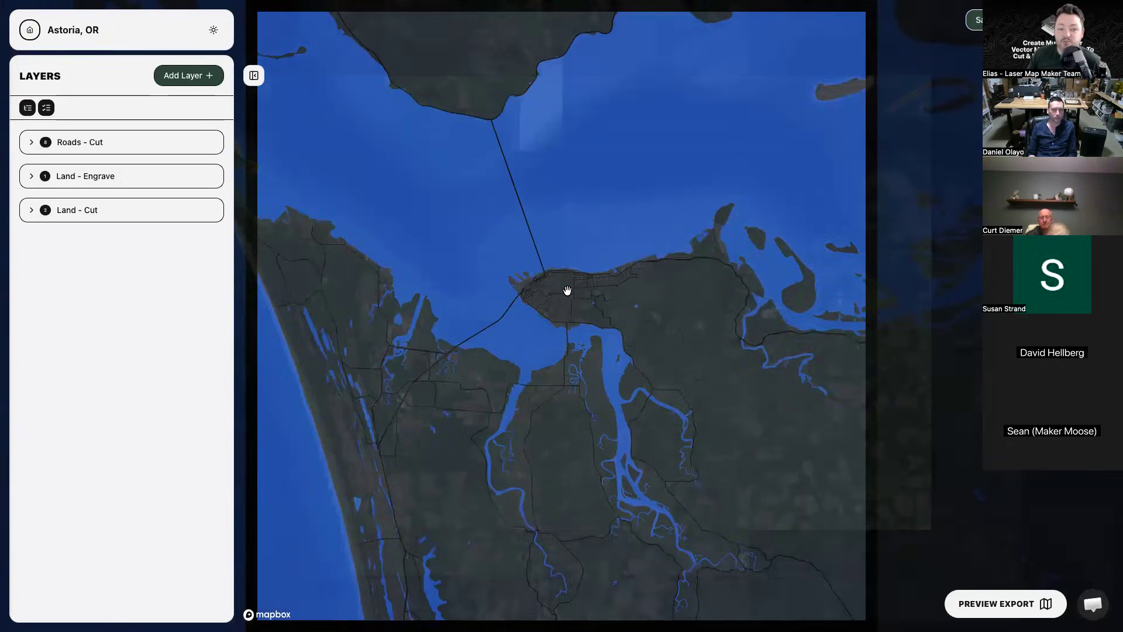
scroll(567, 291, up, 4)
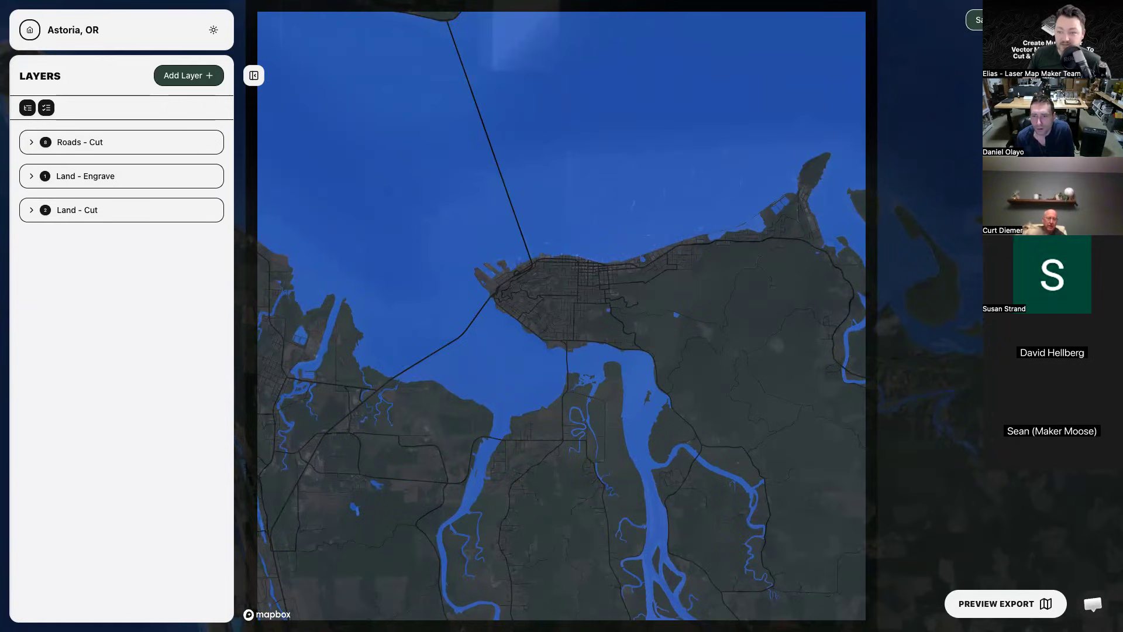
scroll(560, 319, up, 3)
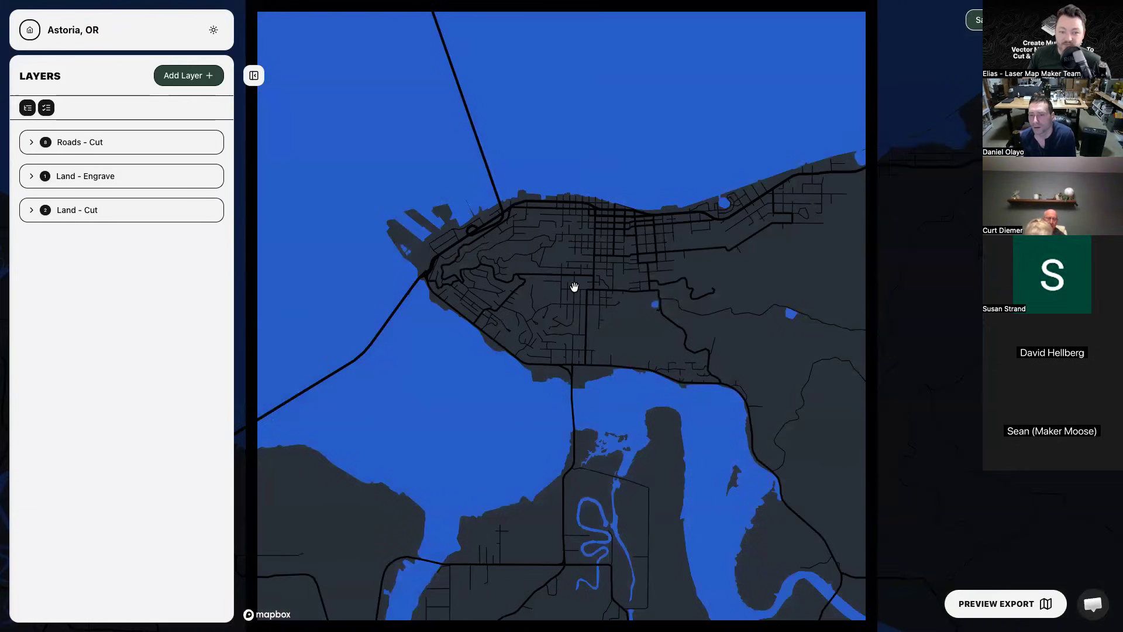
drag(574, 289, 543, 287)
scroll(543, 286, down, 2)
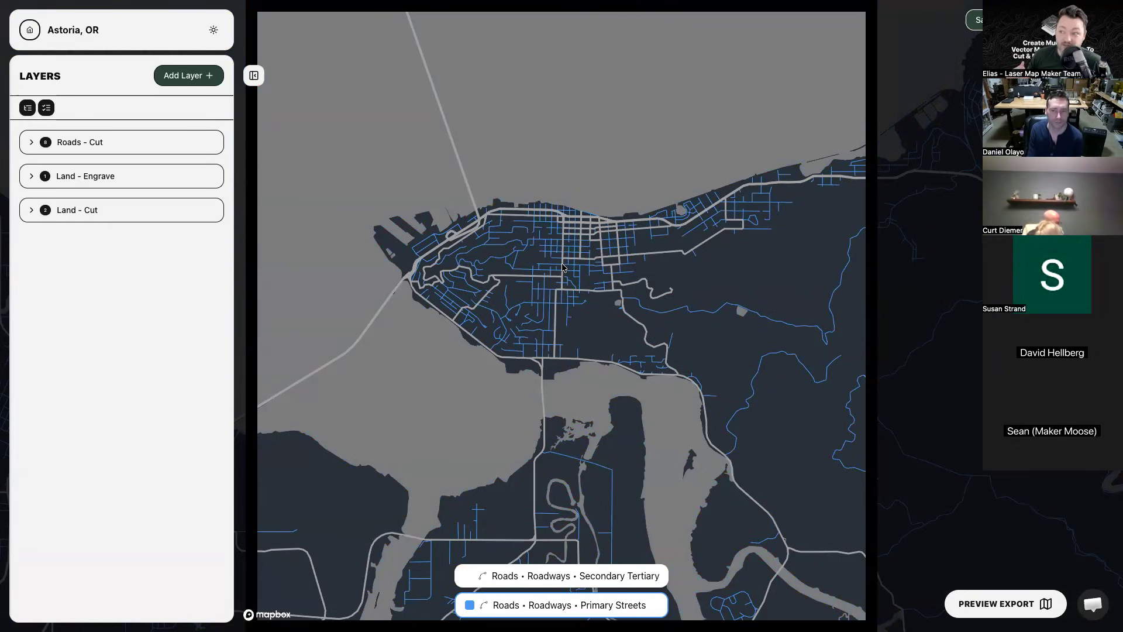
Select the Roadways Secondary Tertiary and Primary Streets lines on the map and override their line color with red #CE2222.
click(563, 265)
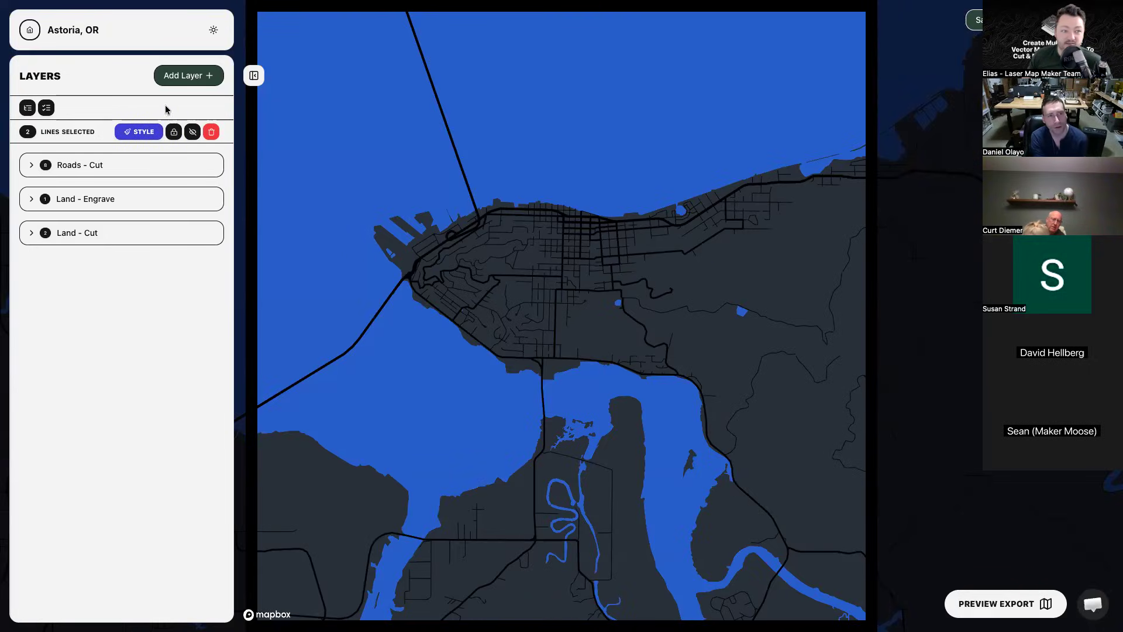
click(142, 134)
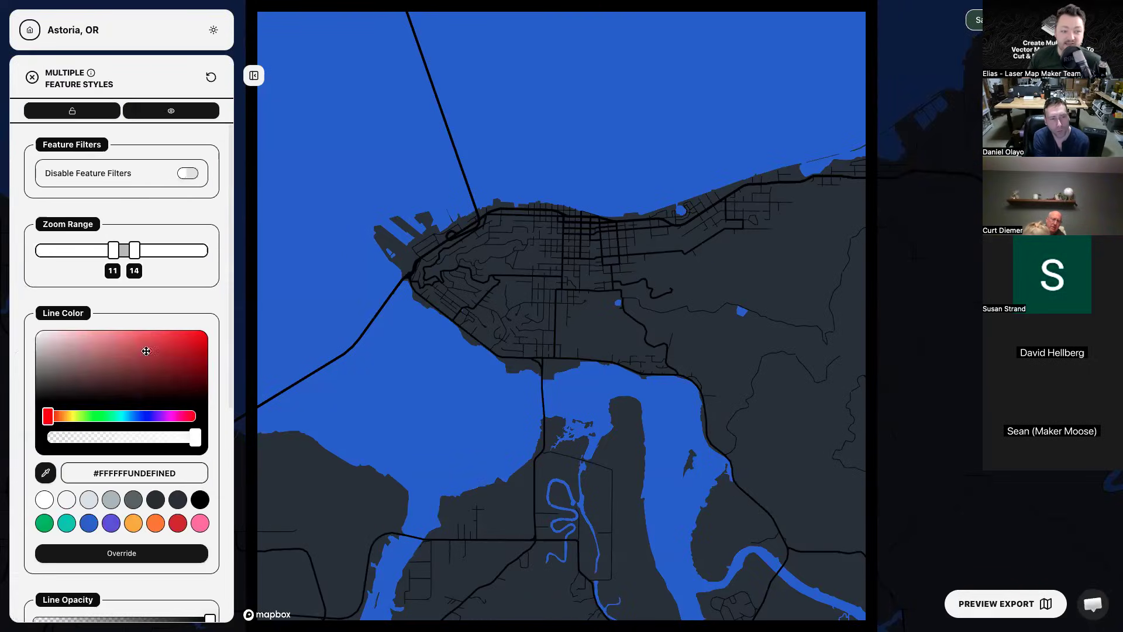
click(179, 344)
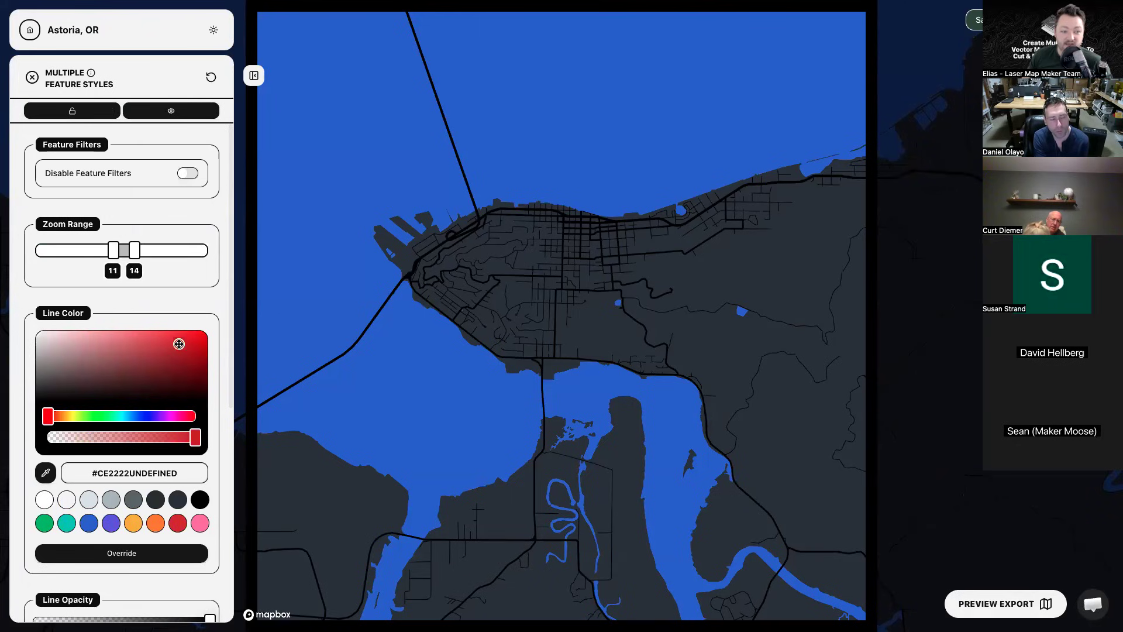
click(130, 553)
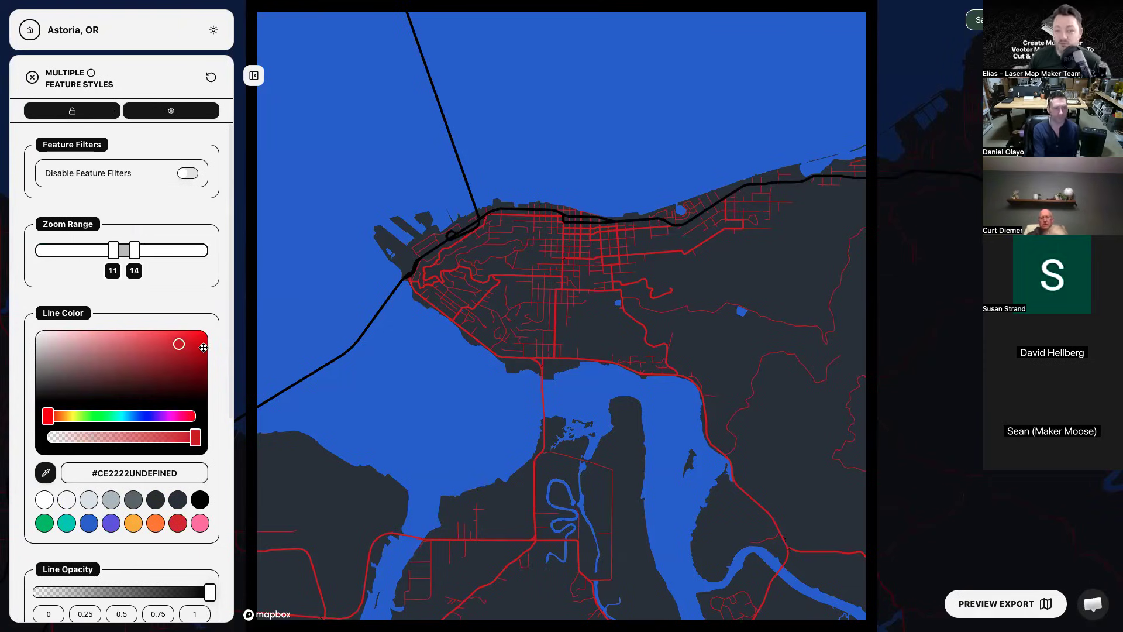
click(32, 77)
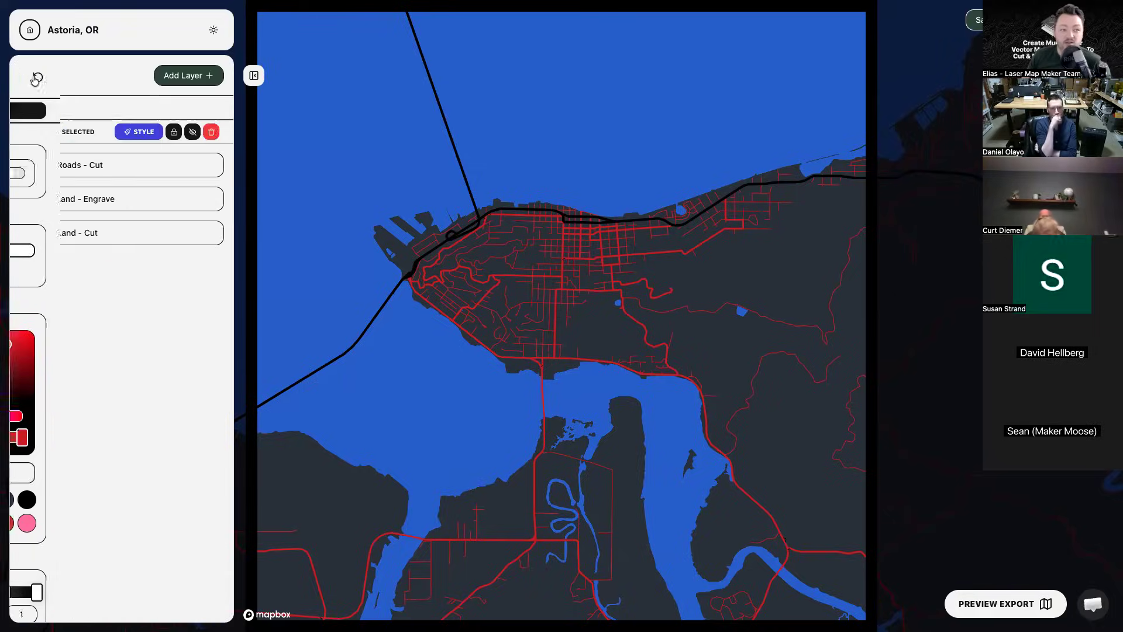
Delete the selected Roadways Secondary Tertiary and Primary Streets features.
click(212, 132)
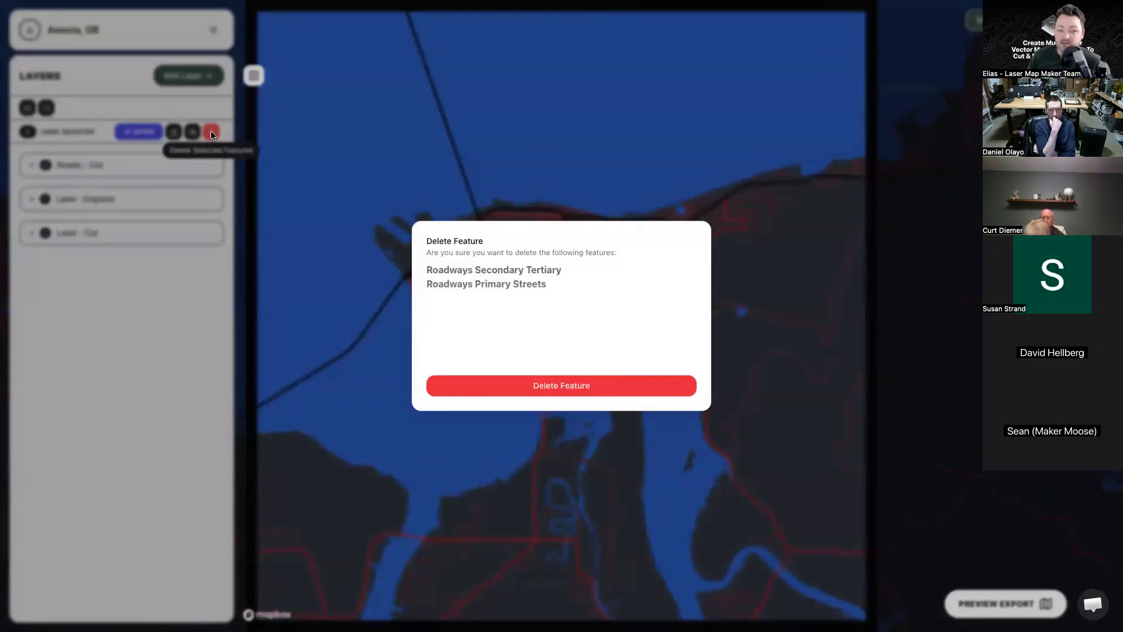
drag(566, 287, 419, 239)
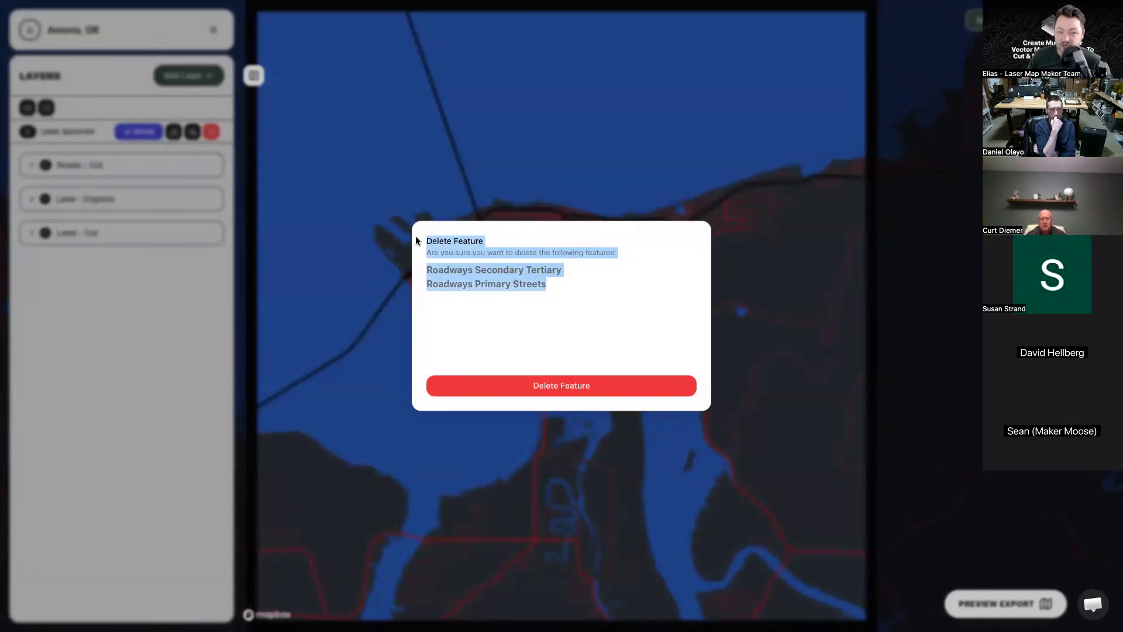
click(582, 381)
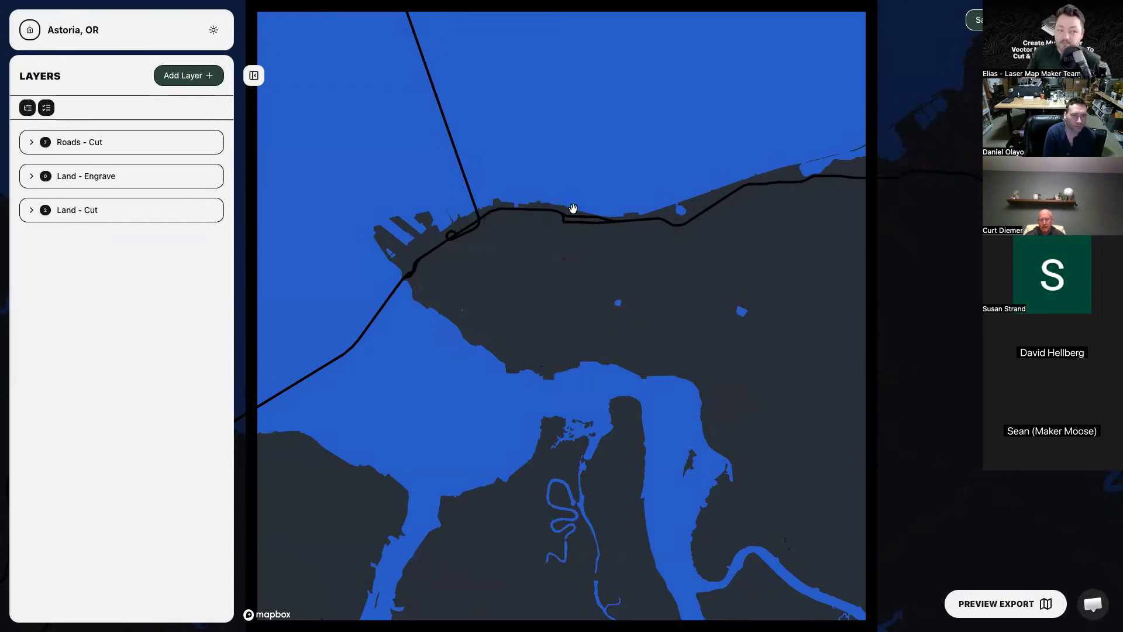
Add Roadways Secondary Tertiary back to the Roads - Cut layer, leave Primary Streets unselected, and update the layer.
click(133, 146)
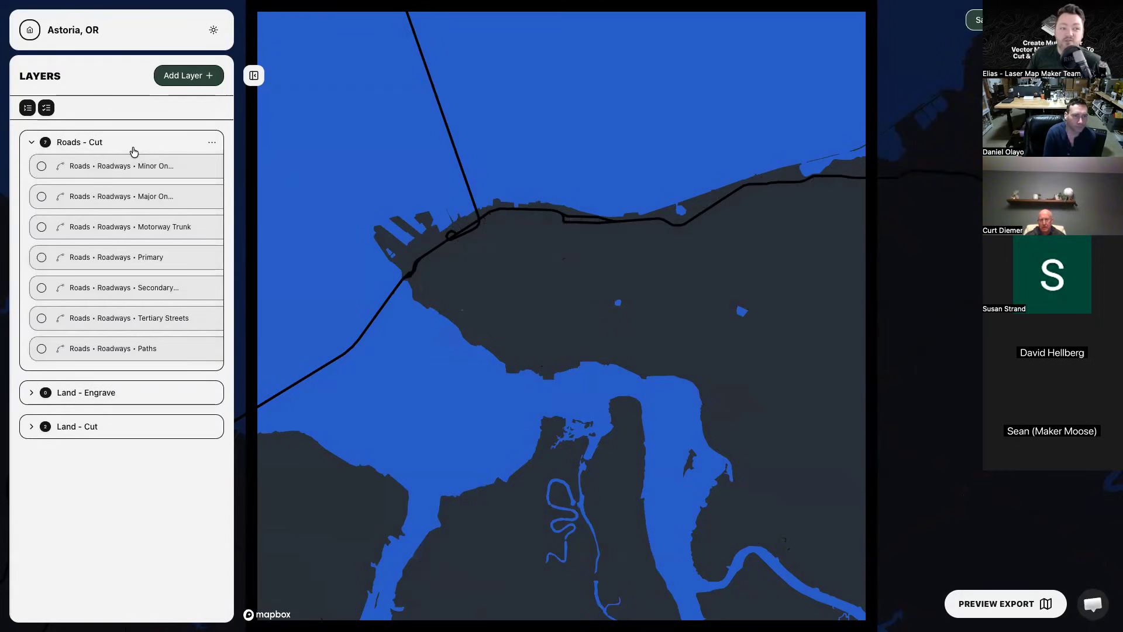
mouse_move(212, 143)
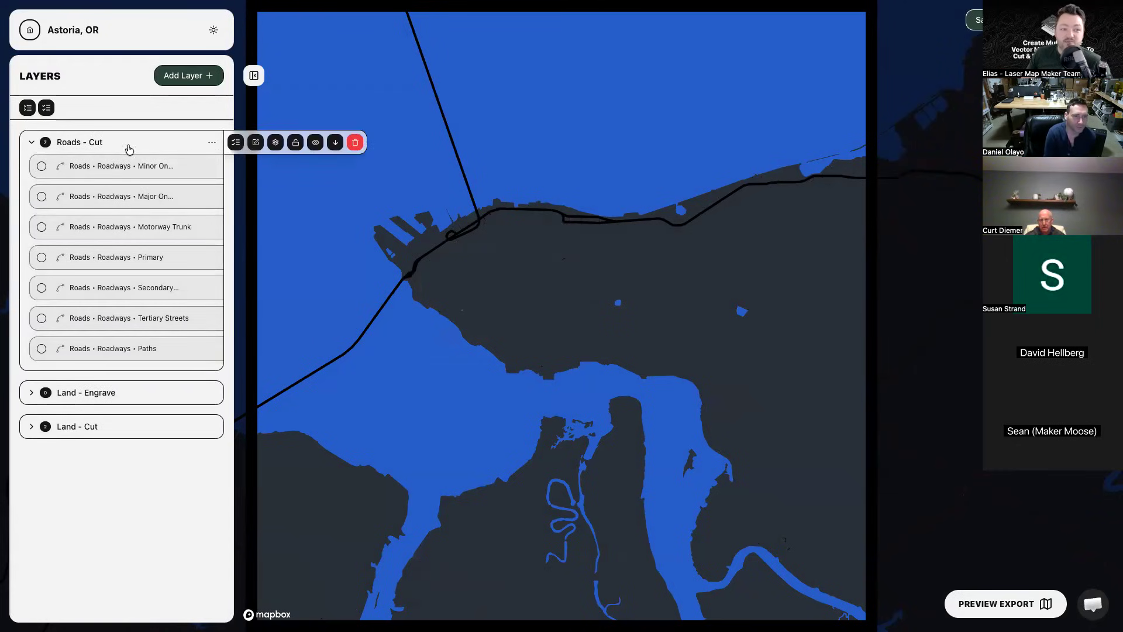
click(257, 143)
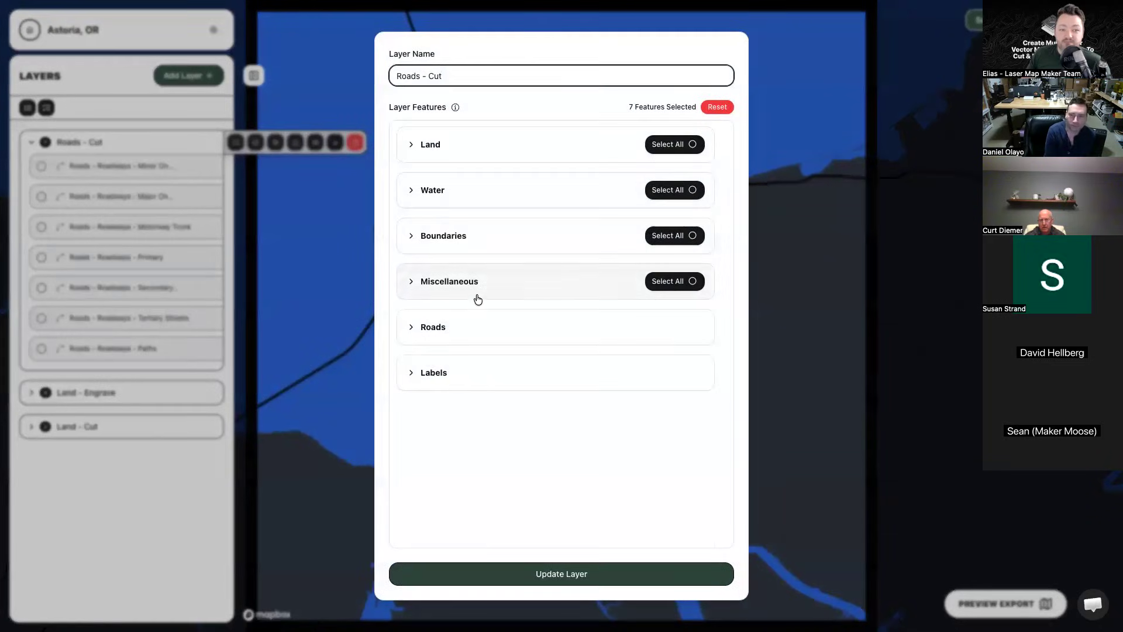
click(470, 325)
scroll(468, 325, down, 3)
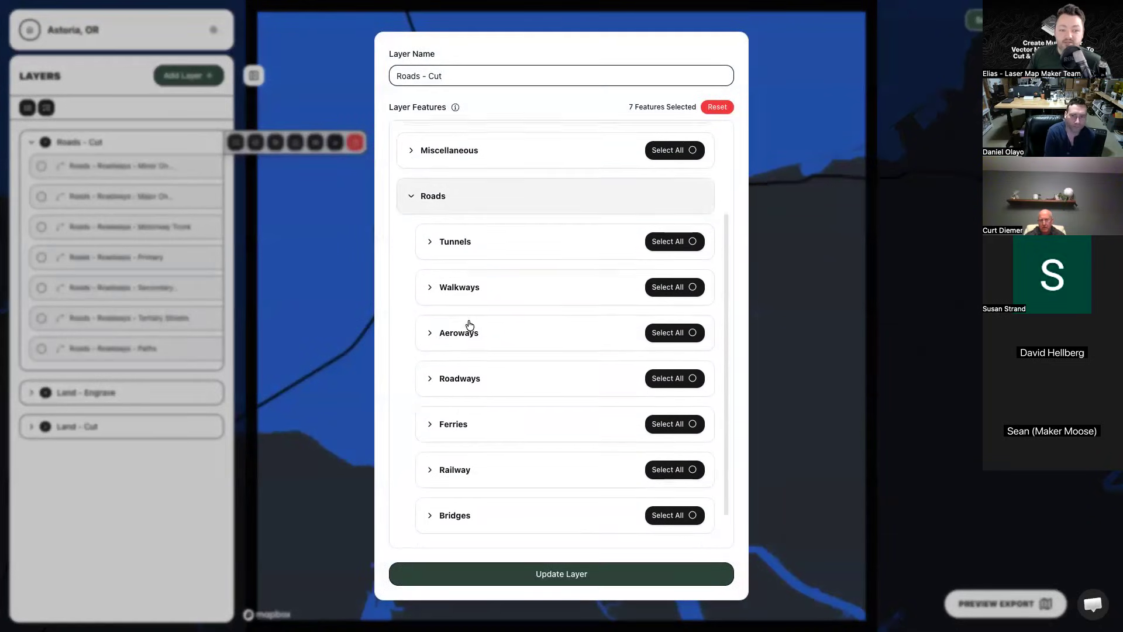
click(477, 375)
scroll(477, 378, down, 5)
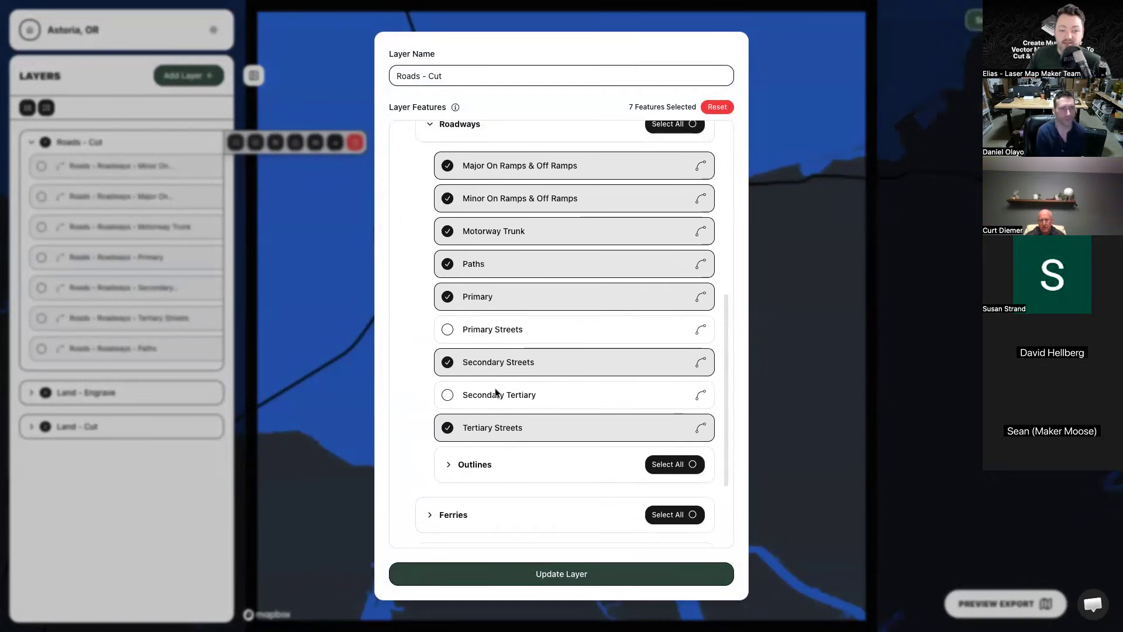
scroll(529, 366, up, 1)
click(668, 175)
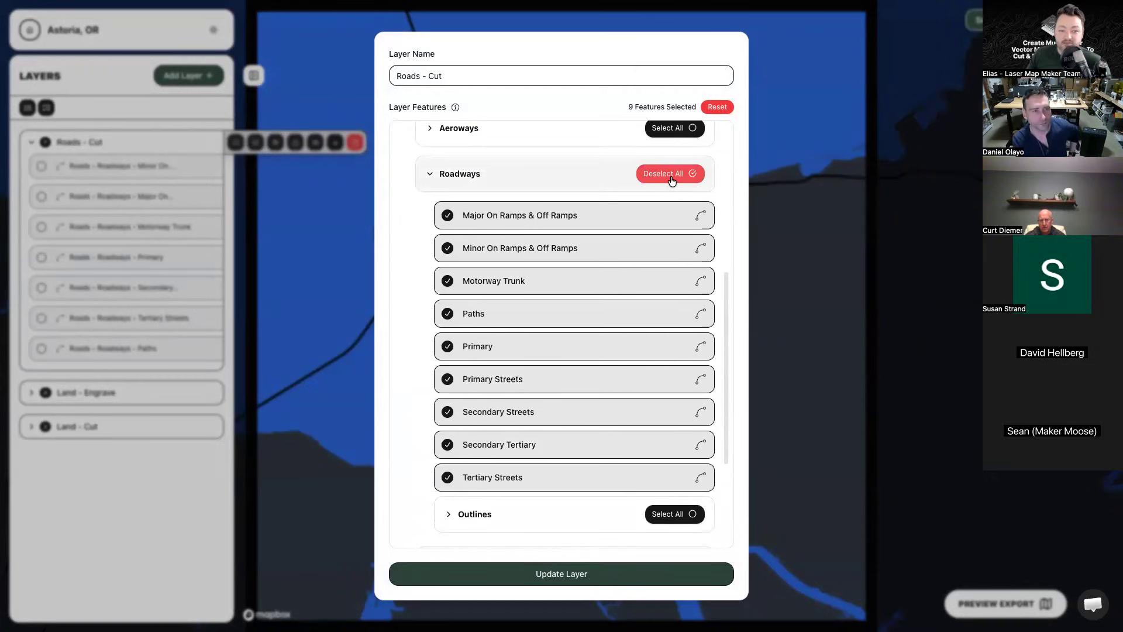
click(531, 372)
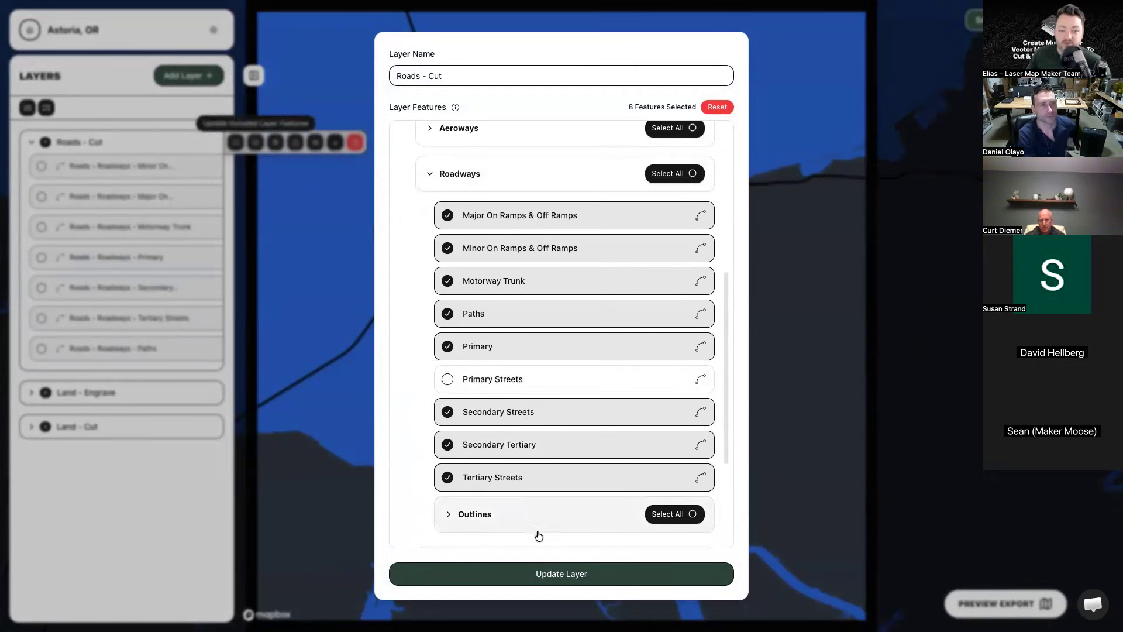
click(565, 577)
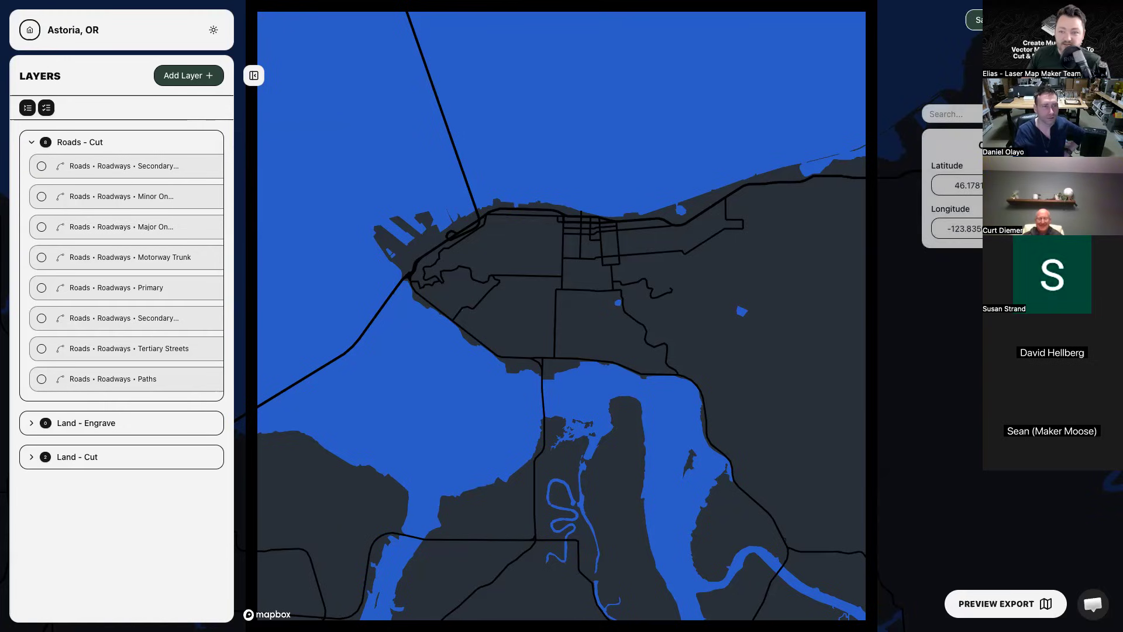
Search the map locations for "schoorl nether" and clear the search.
text(schoorl)
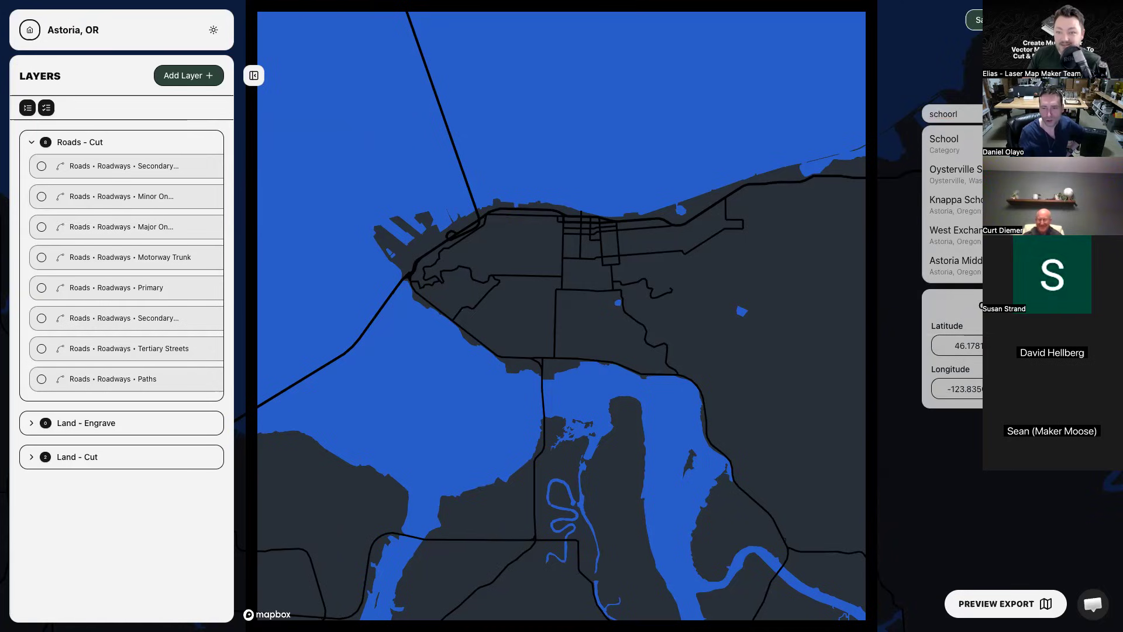
text( nether)
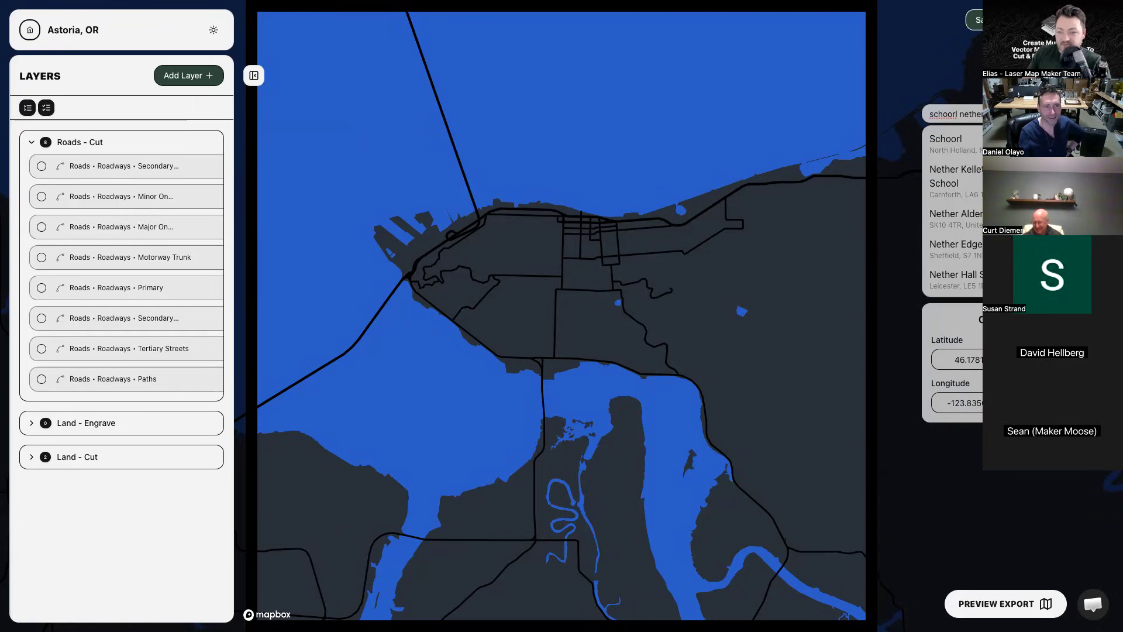
triple_click(954, 114)
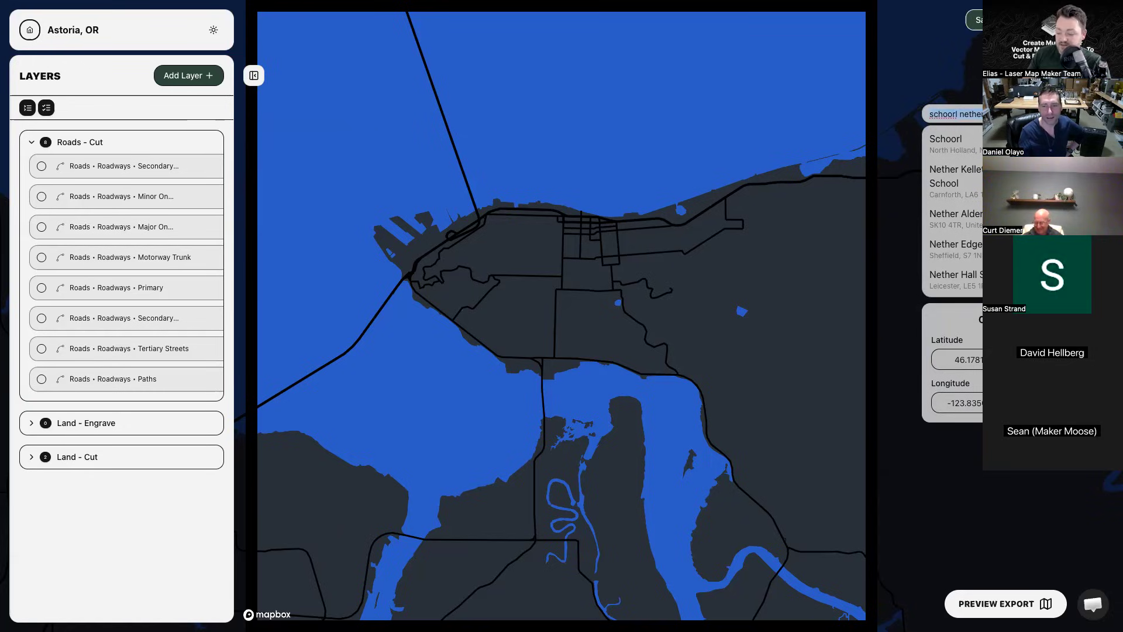
key(BackSpace)
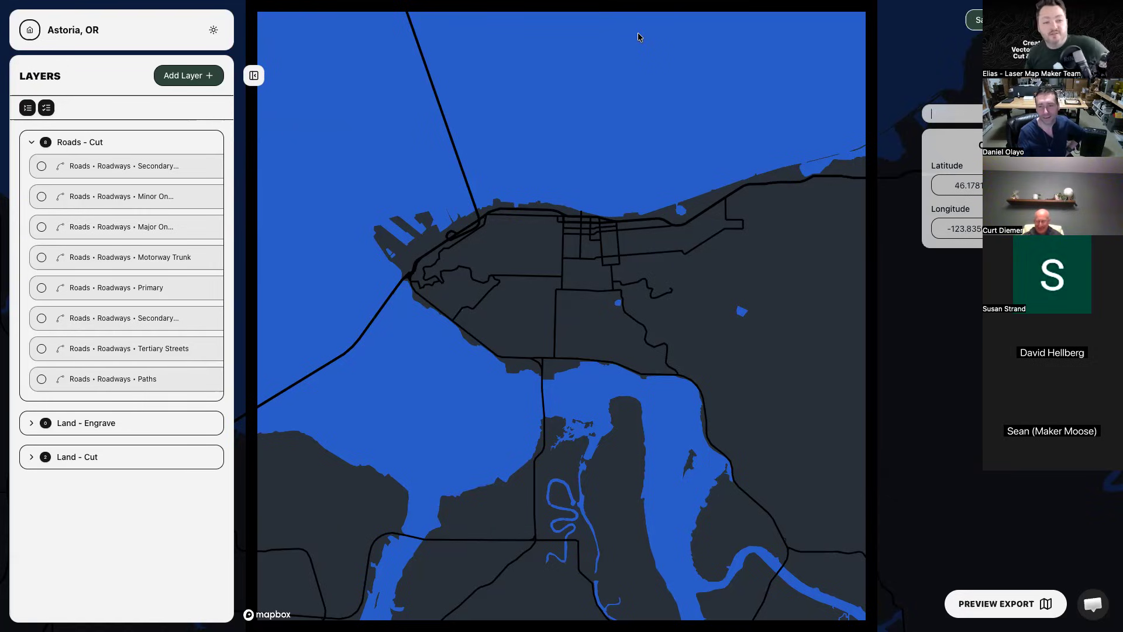
Collapse the Roads - Cut layer and change the map shape to a heart.
click(119, 143)
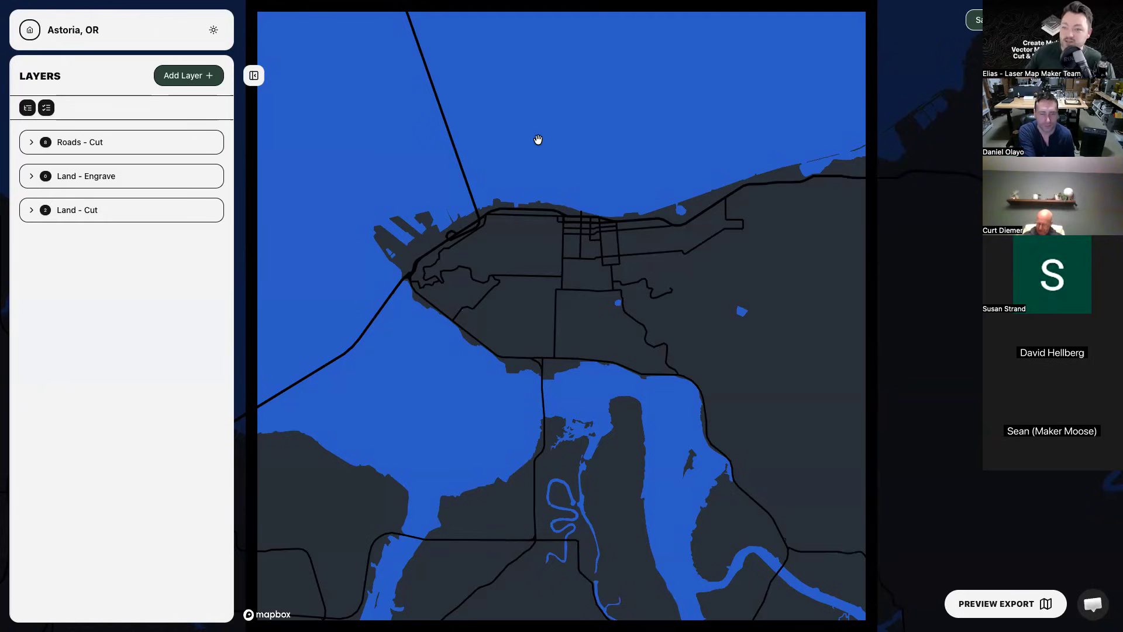
click(1107, 323)
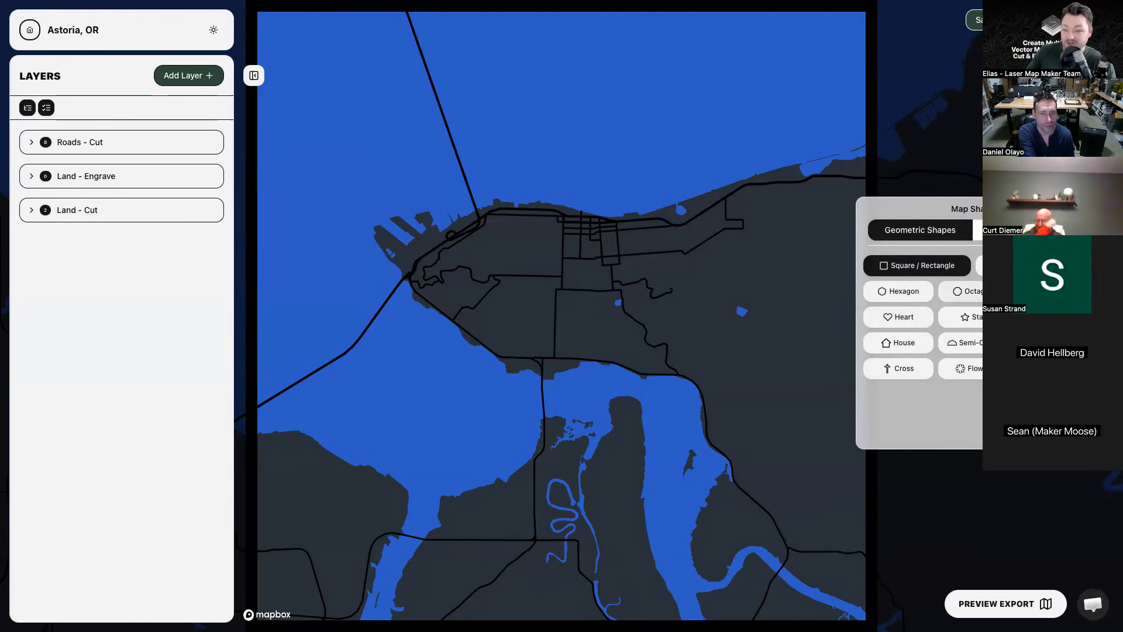
click(914, 318)
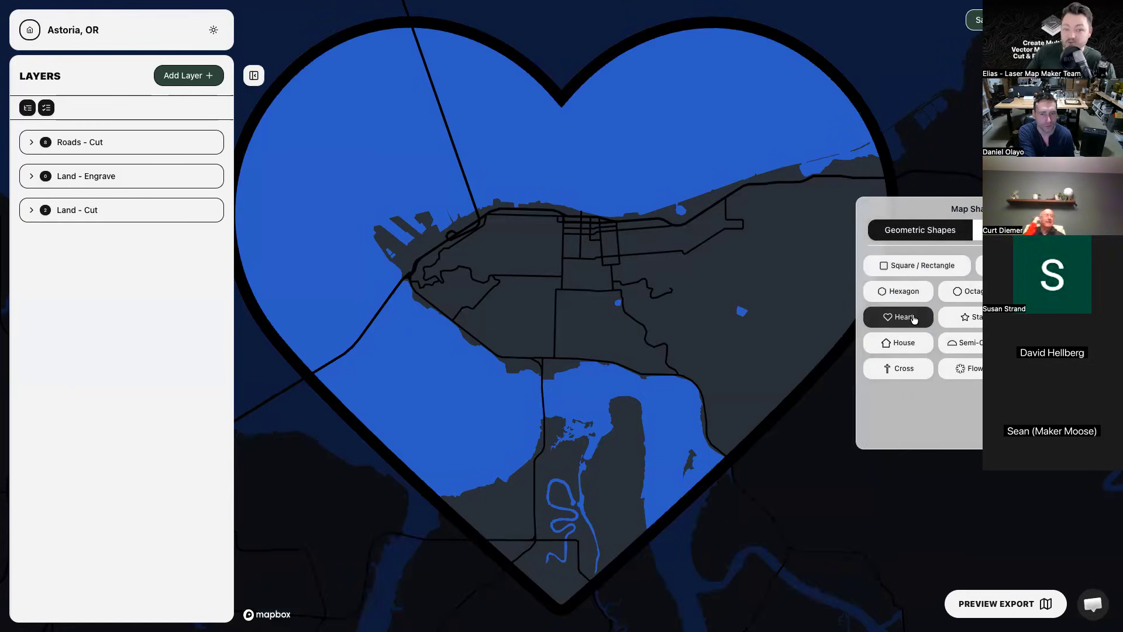
click(843, 519)
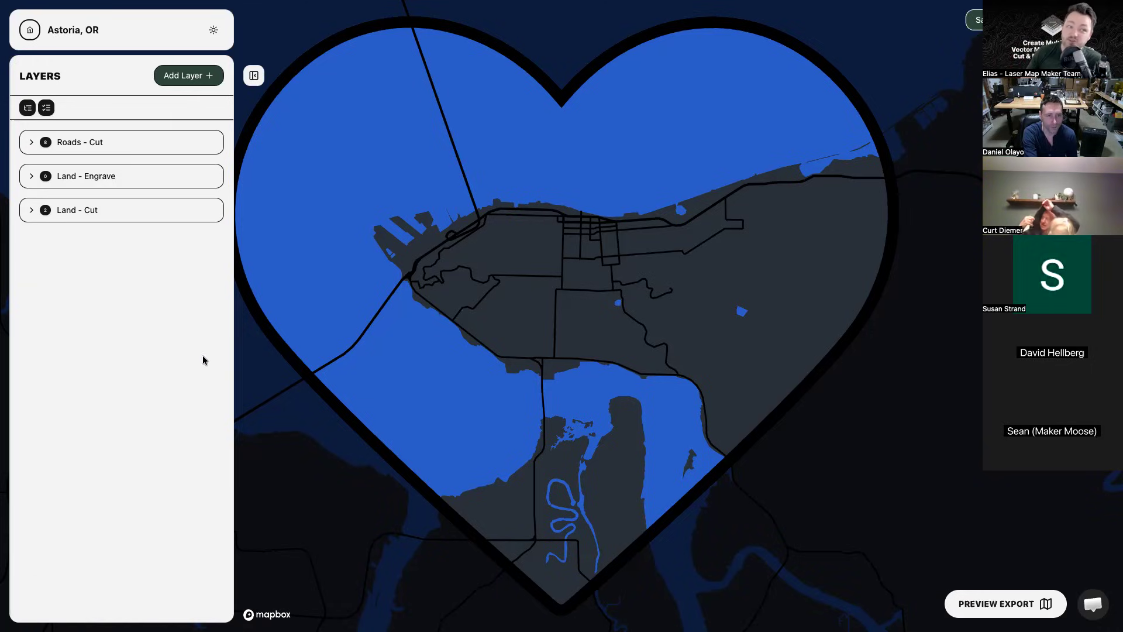
Create a new layer without any features and rename it Water.
click(198, 77)
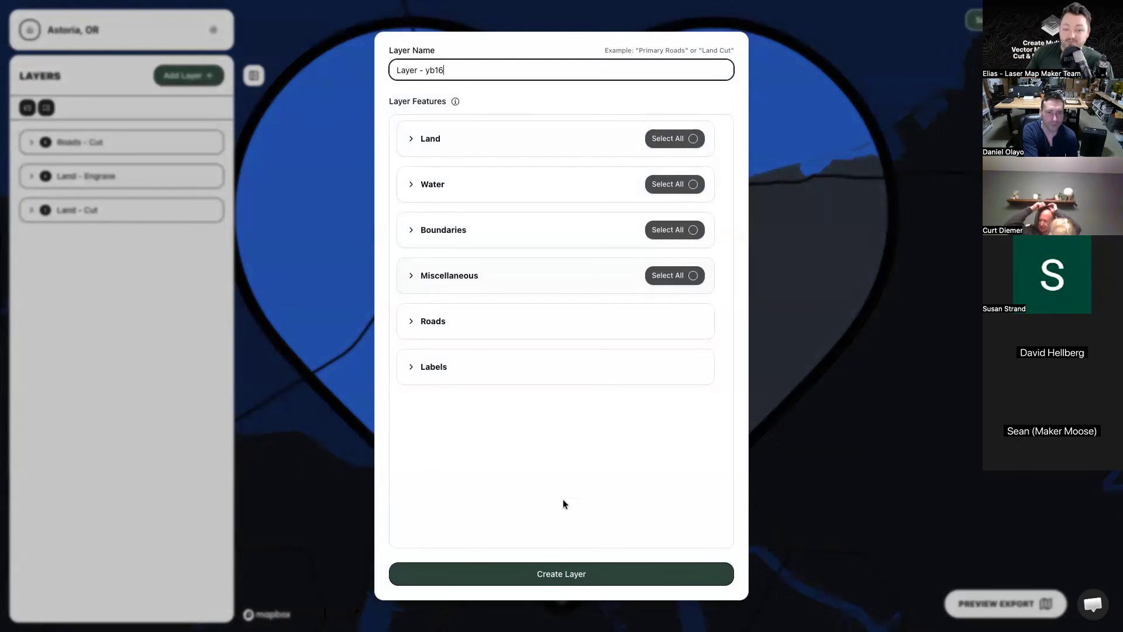
click(570, 575)
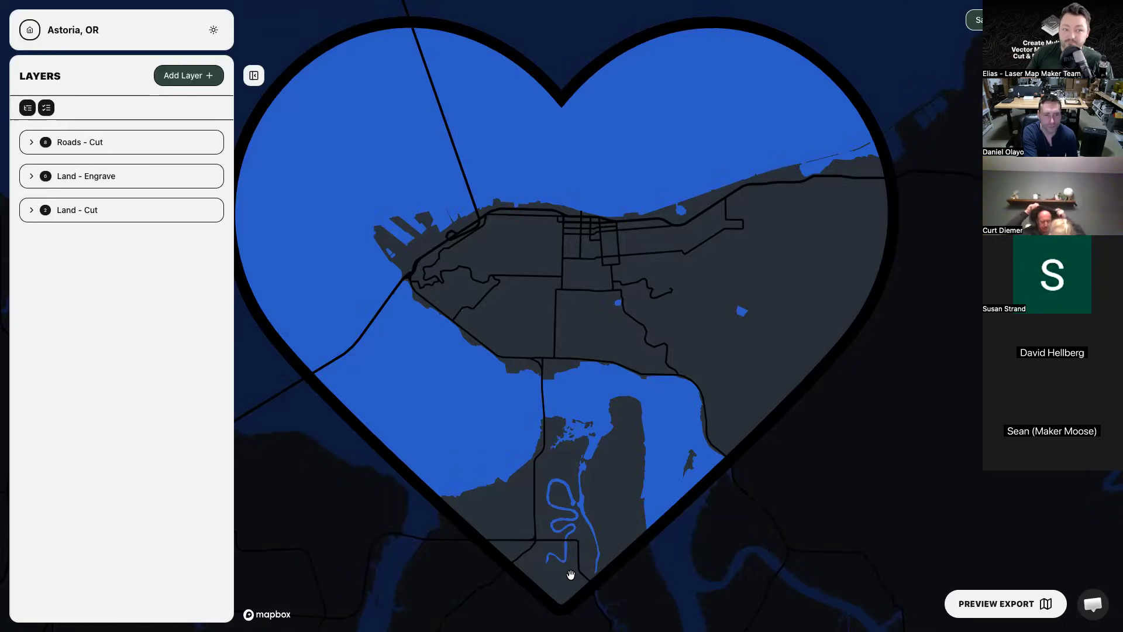
click(175, 151)
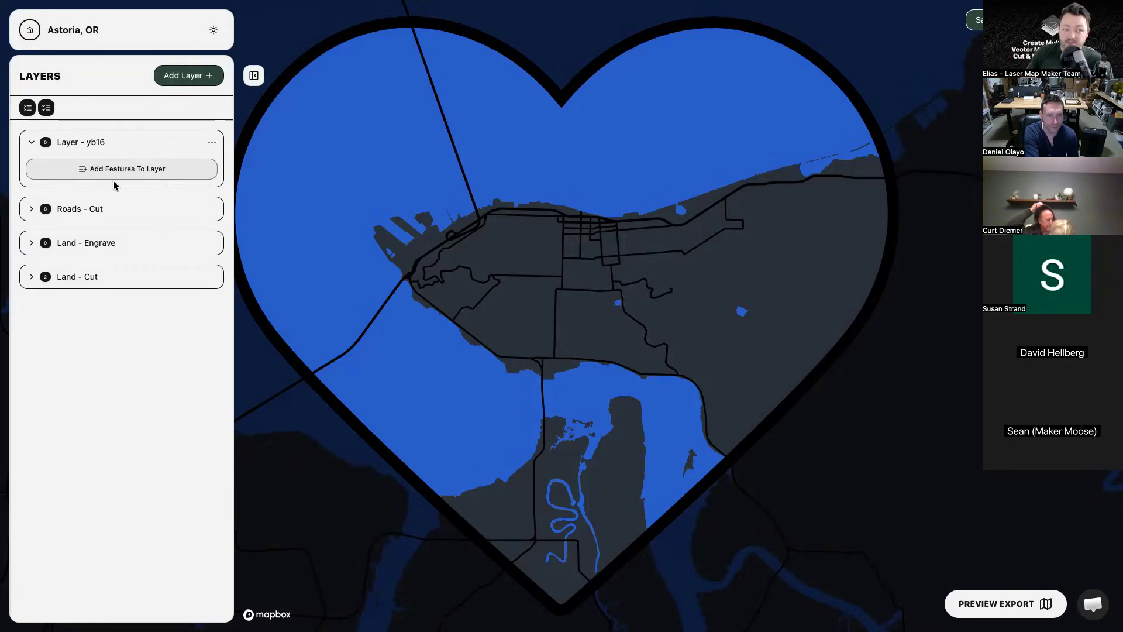
mouse_move(212, 141)
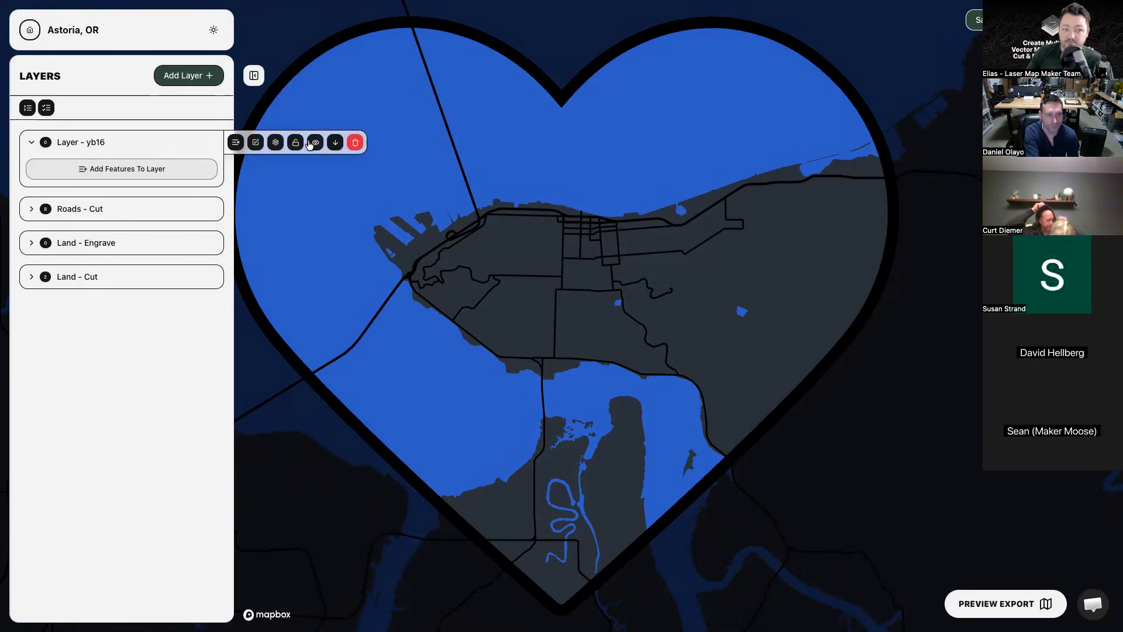
click(255, 142)
drag(394, 76, 440, 68)
text(Water)
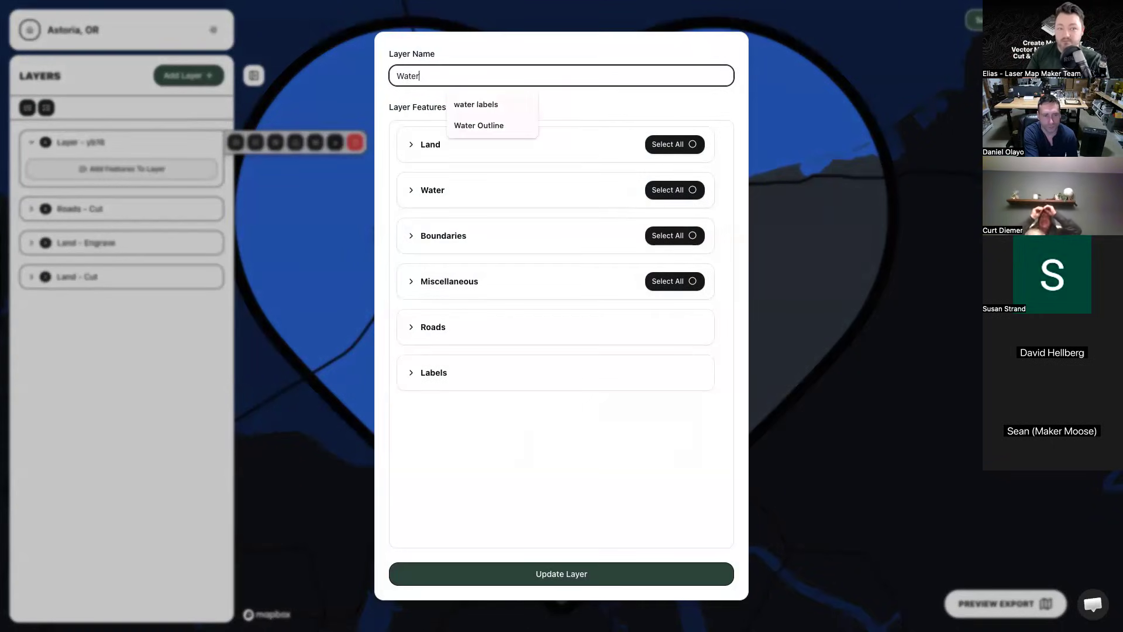
click(588, 93)
click(544, 574)
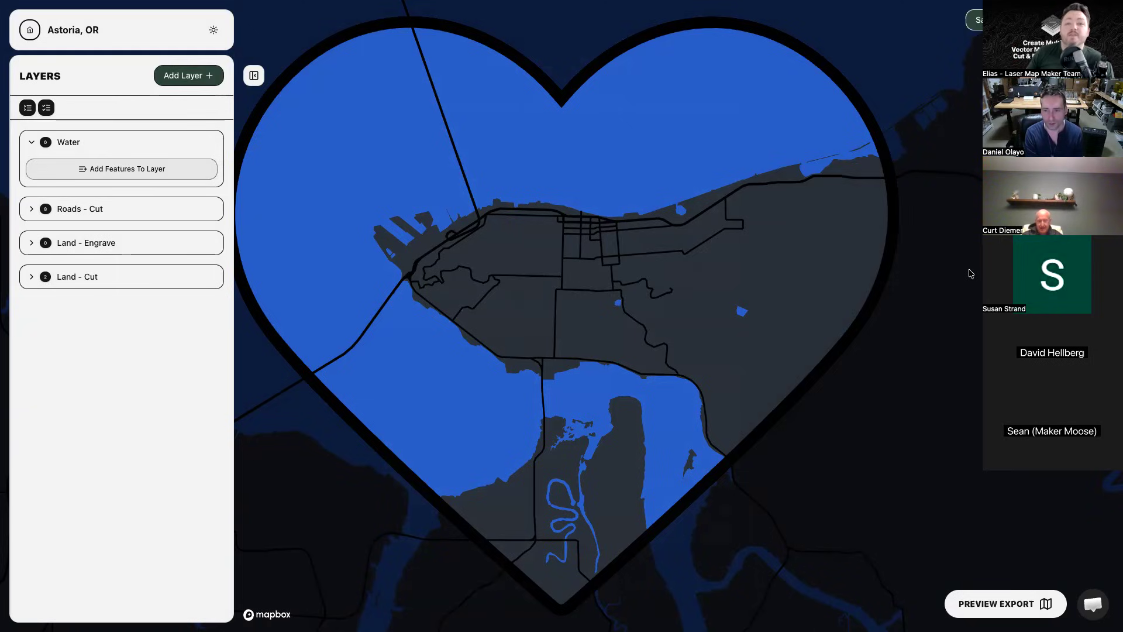
Select Water Fill together with Roadways Motorway Trunk at the bridge, try Water Fill alone, and select both features again.
scroll(648, 286, down, 1)
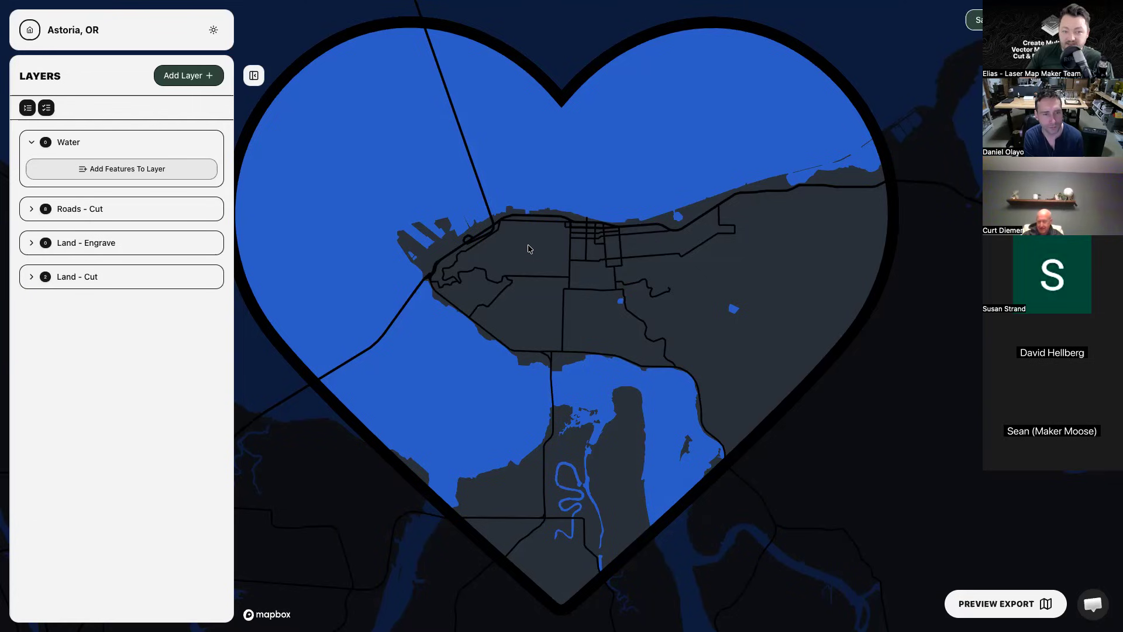
click(117, 214)
click(120, 212)
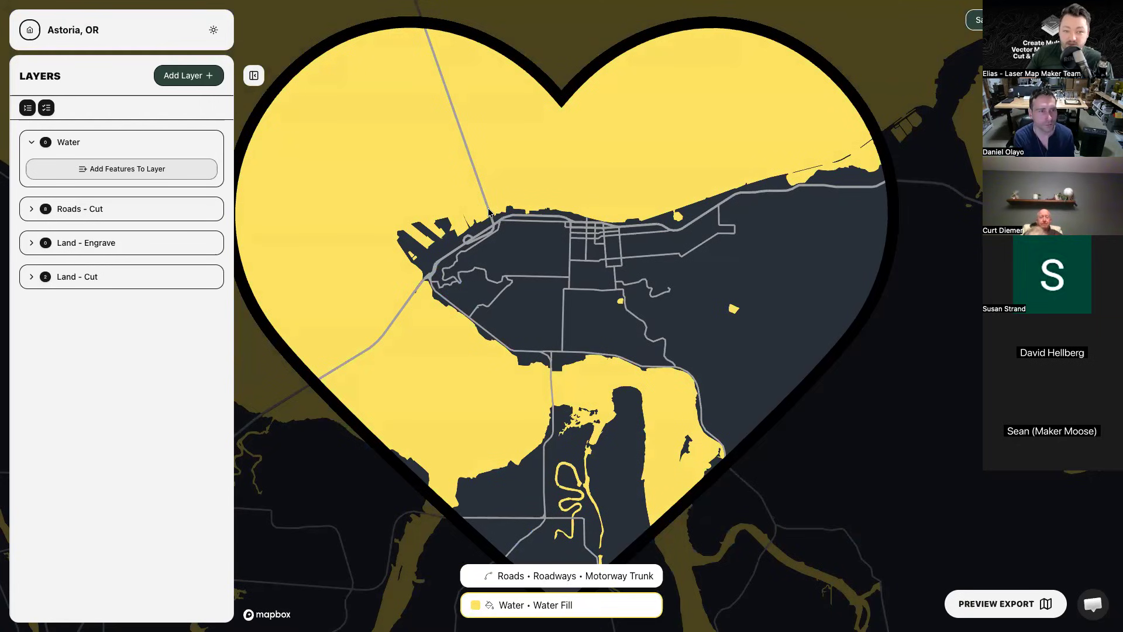
click(489, 212)
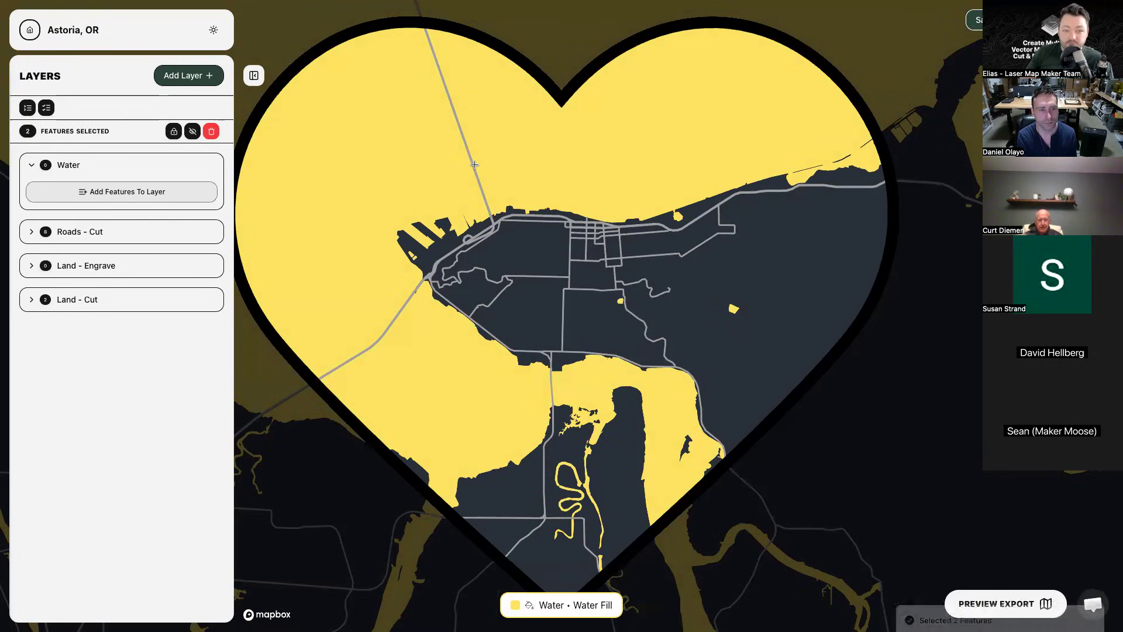
click(473, 165)
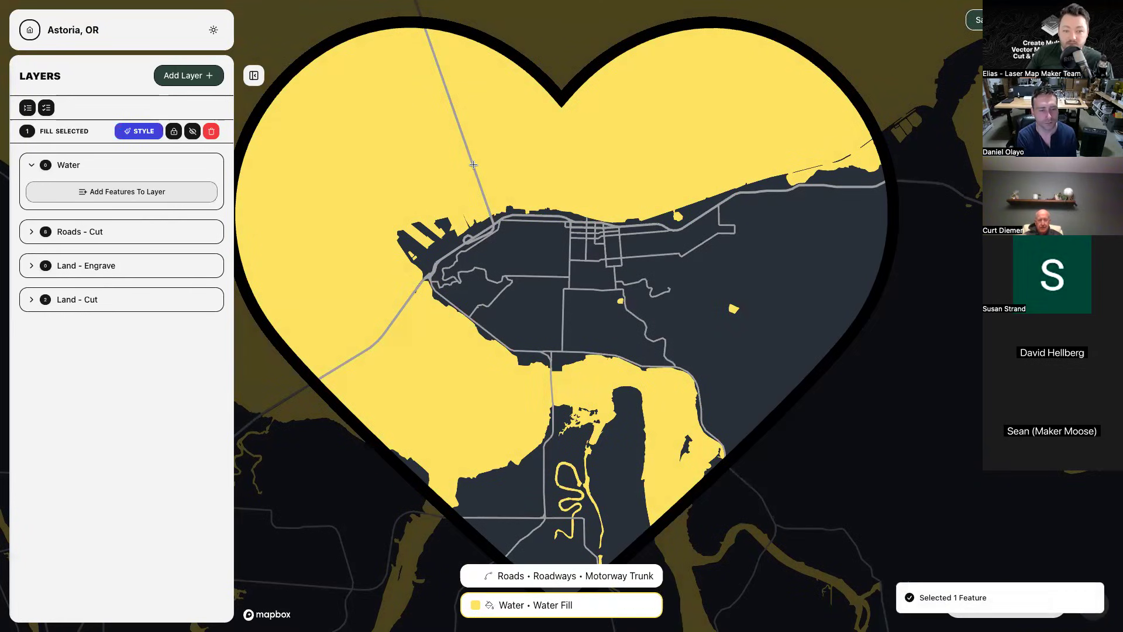
click(489, 212)
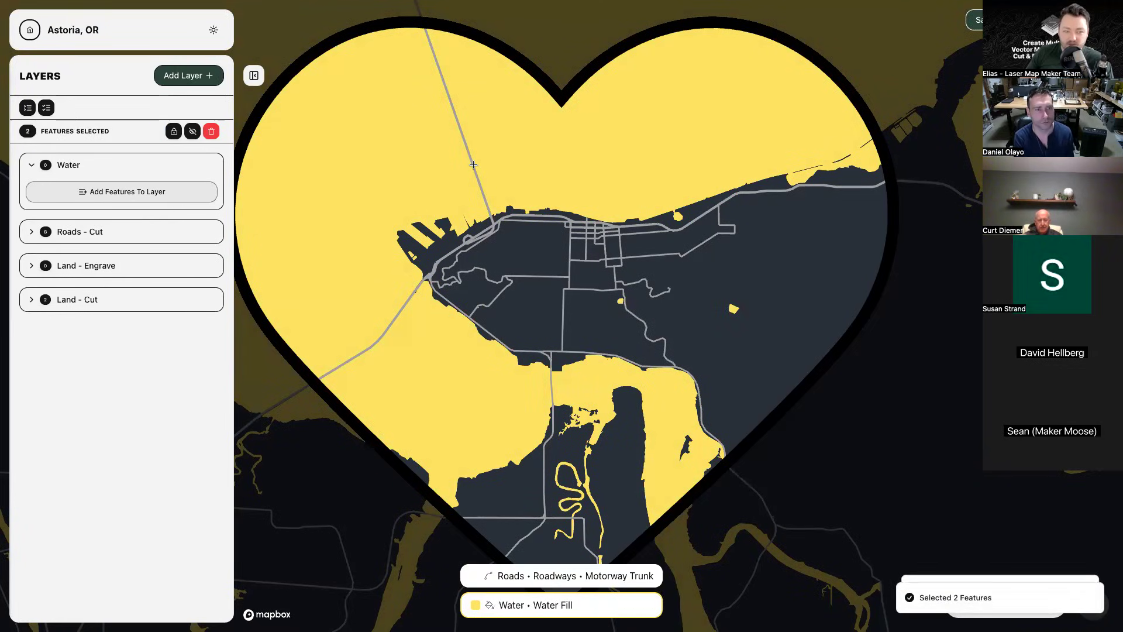
Select the Motorway Trunk roads at the bridge and override their line color with red #D91515, then the sampled land color #2F3740.
click(489, 213)
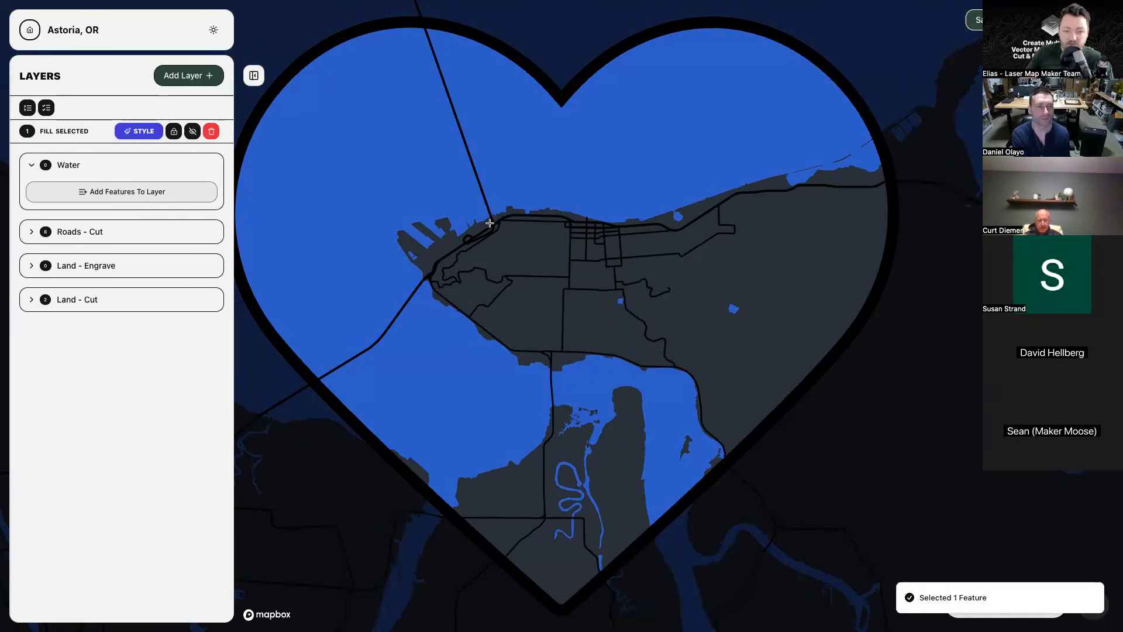
click(492, 222)
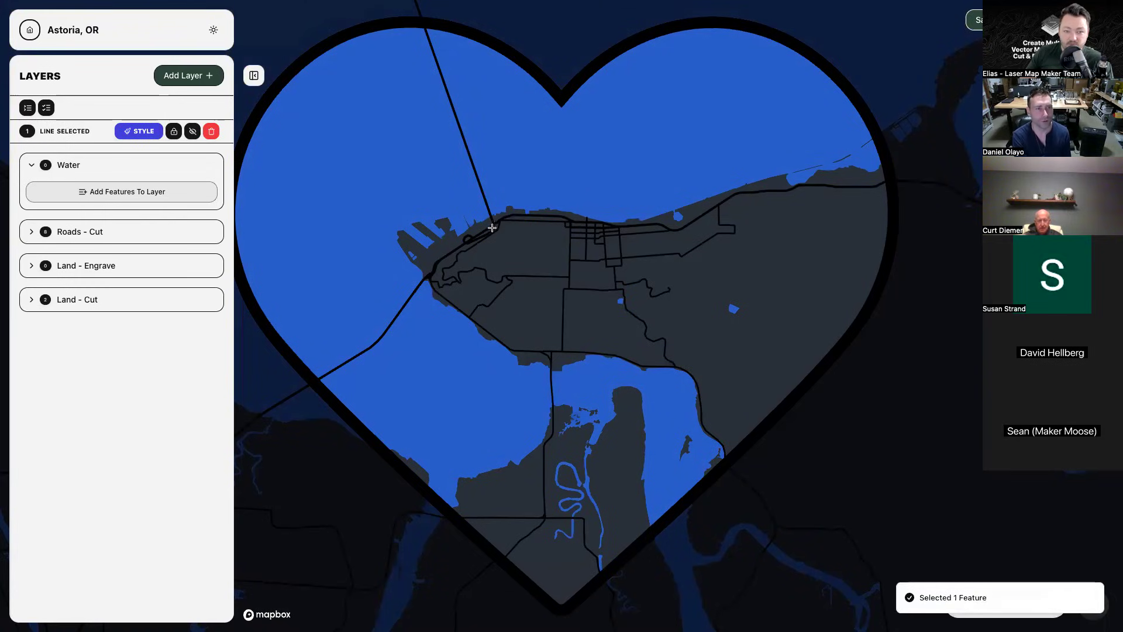
drag(490, 230, 501, 211)
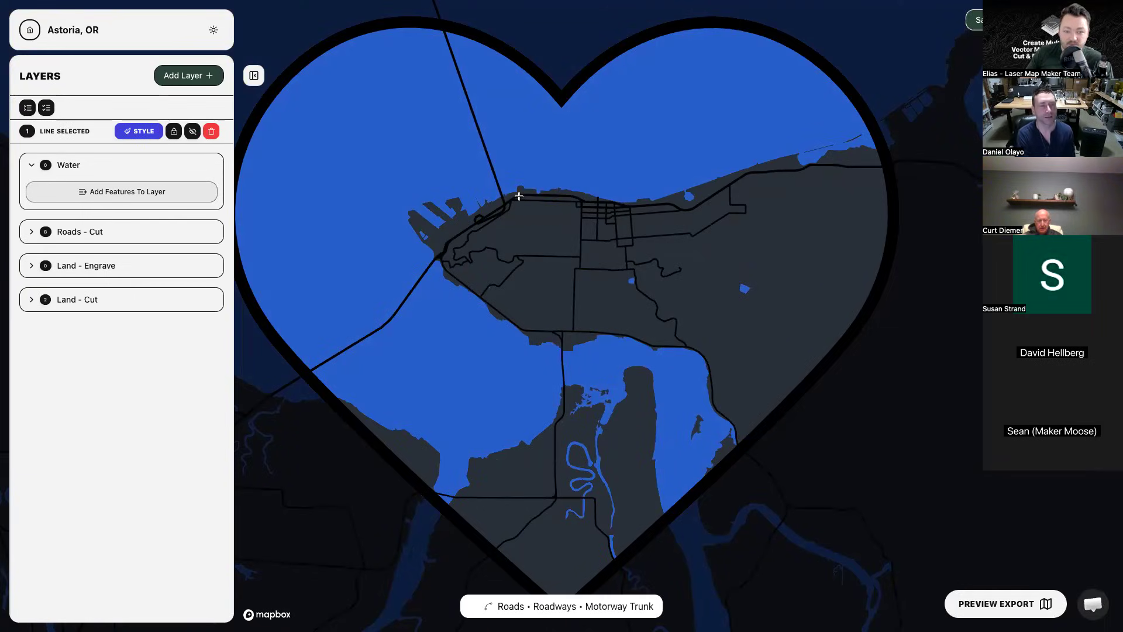
click(519, 196)
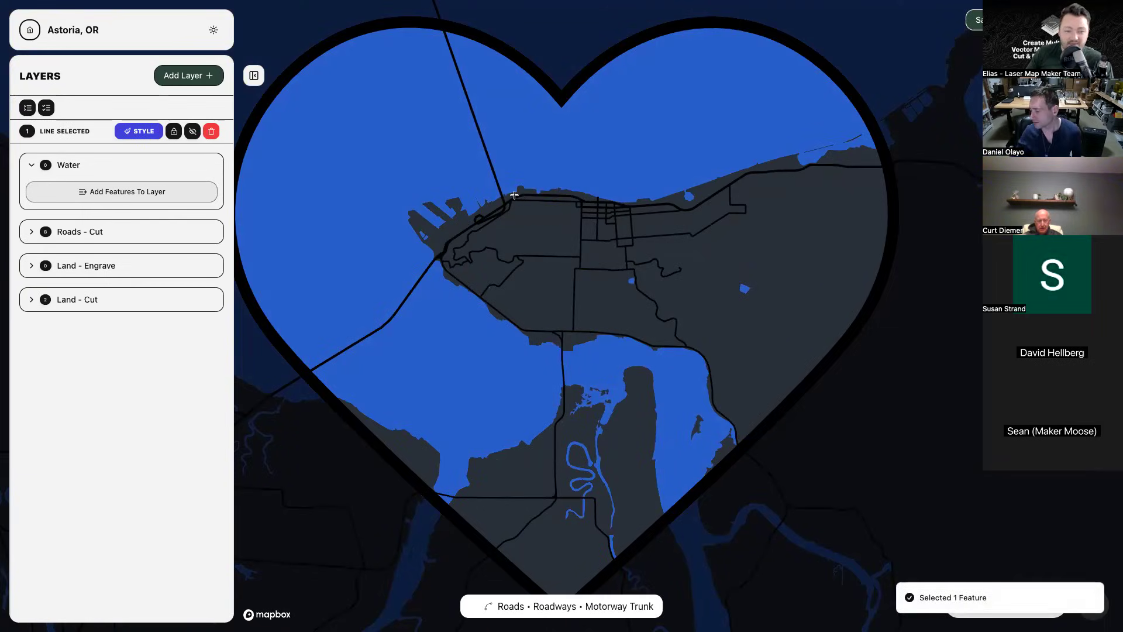
click(136, 134)
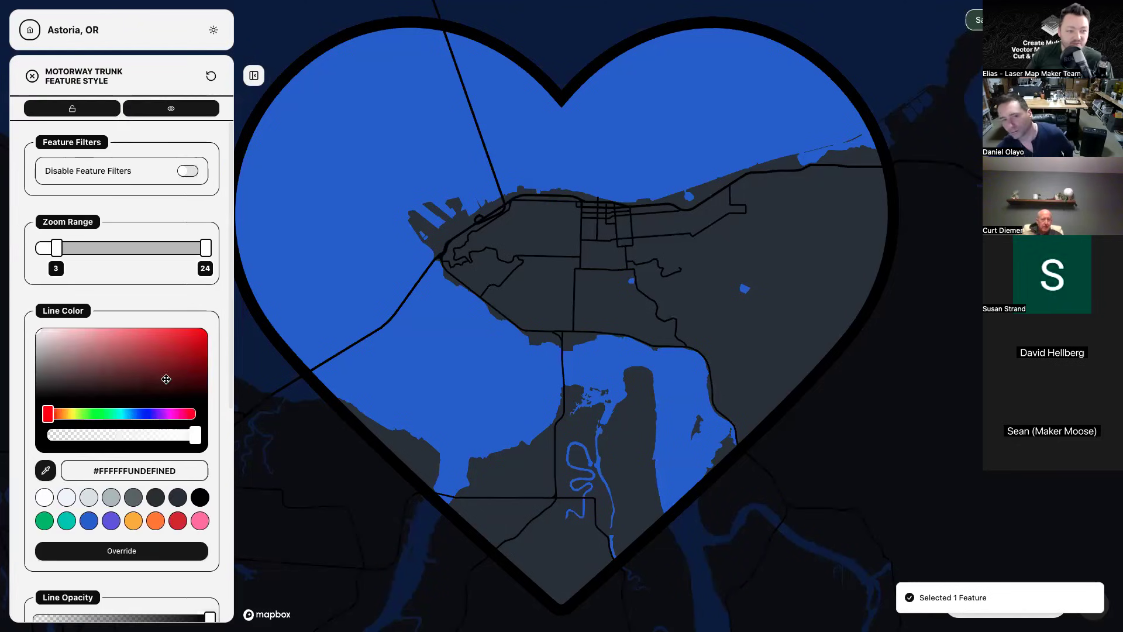
click(185, 437)
click(162, 544)
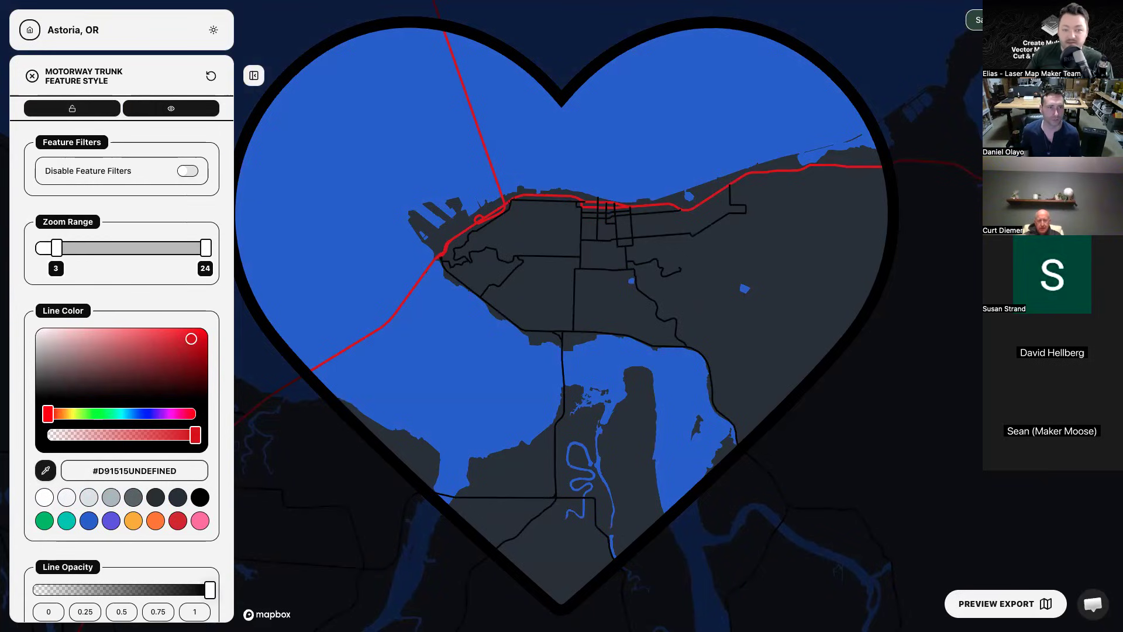
click(536, 234)
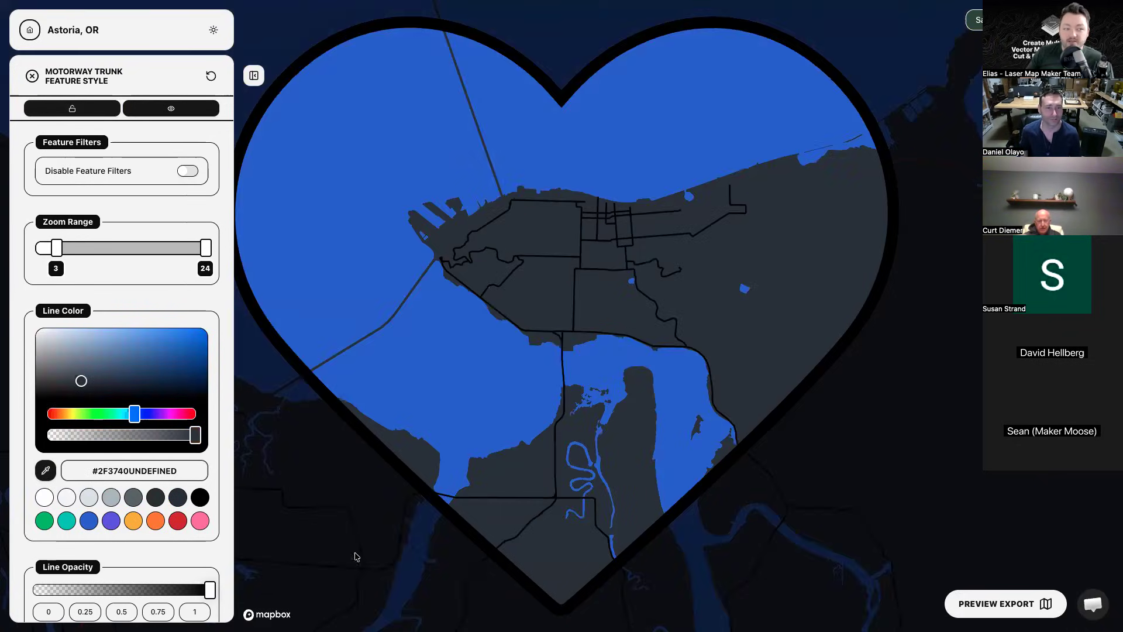
click(32, 76)
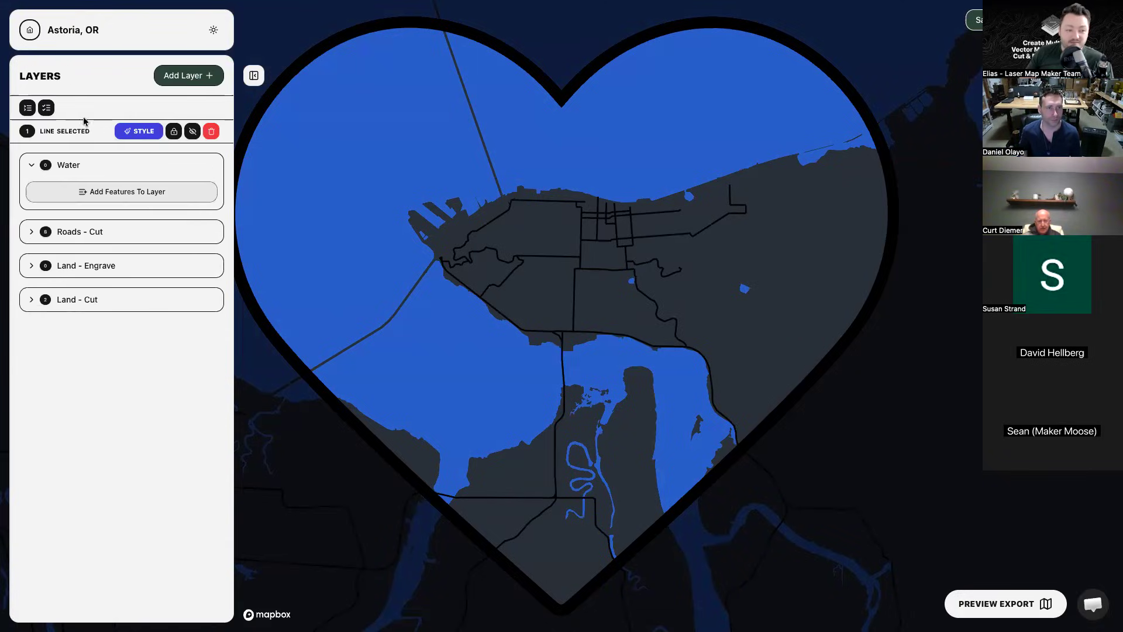
Delete the Roads - Cut layer and expand the Land - Engrave and Land - Cut layers.
click(214, 232)
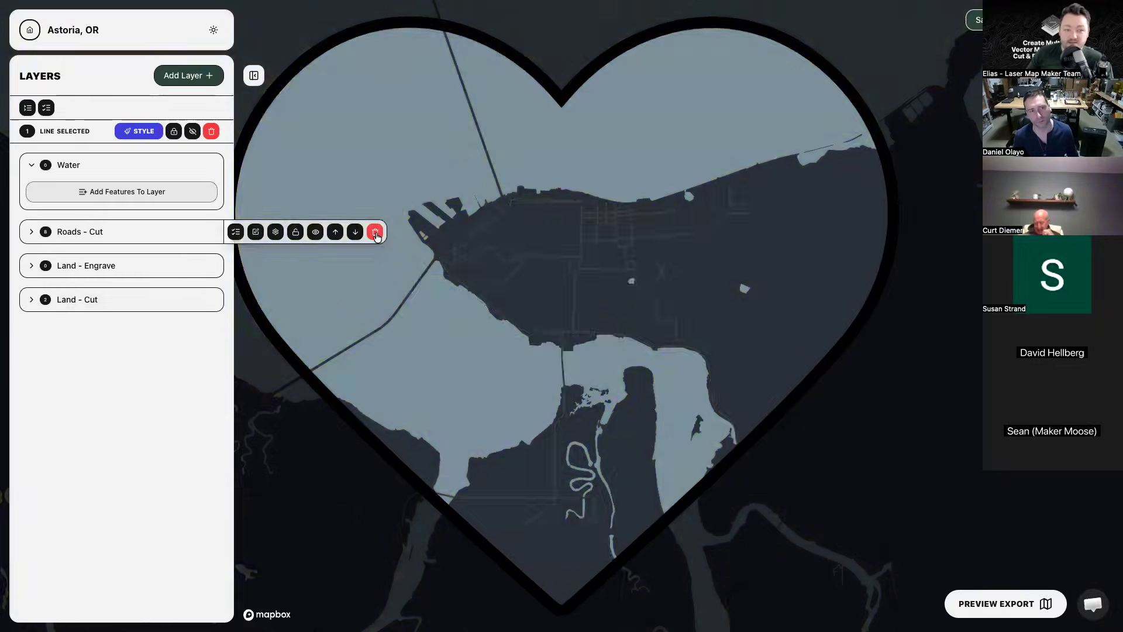
click(375, 232)
click(486, 331)
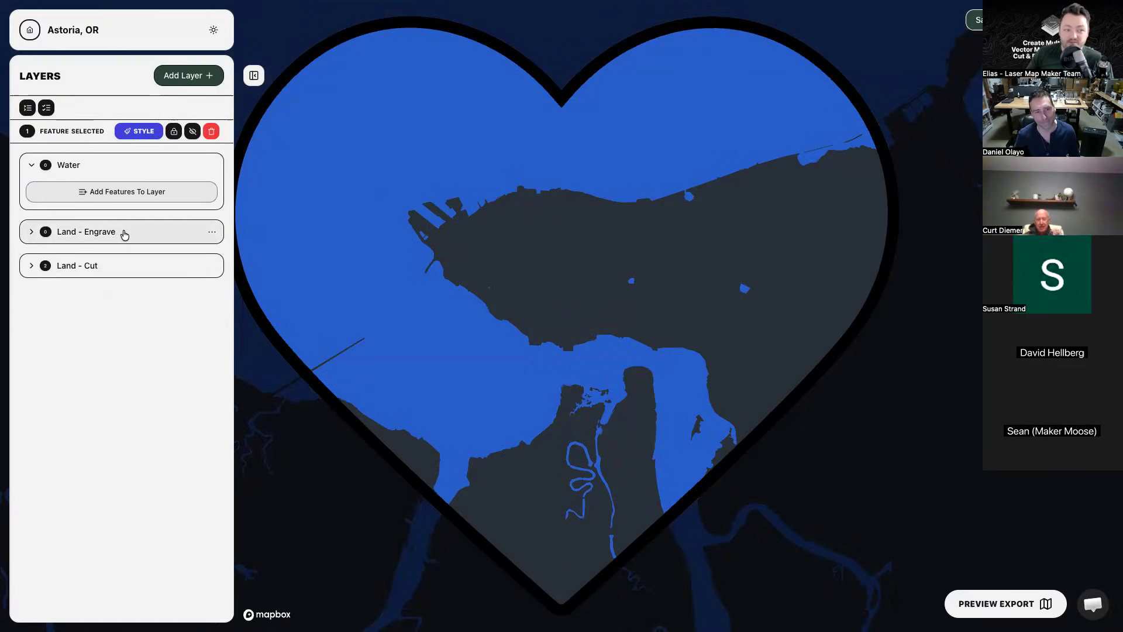
click(124, 232)
click(210, 300)
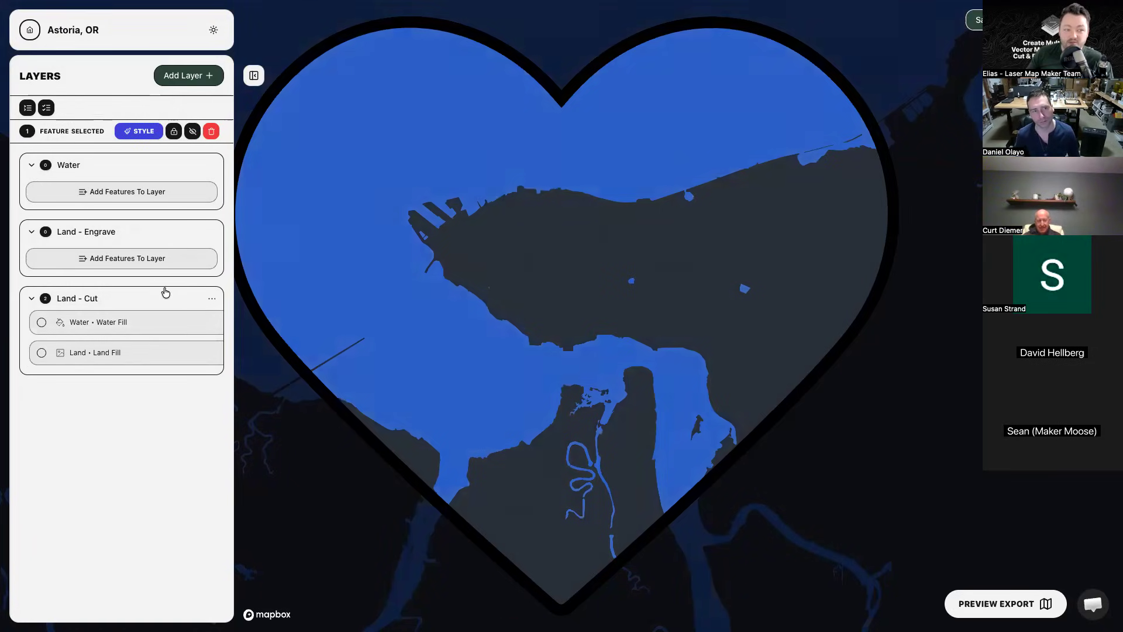
Add all Roadways features except Primary Streets to the Land - Cut layer and update the layer.
mouse_move(210, 297)
click(256, 299)
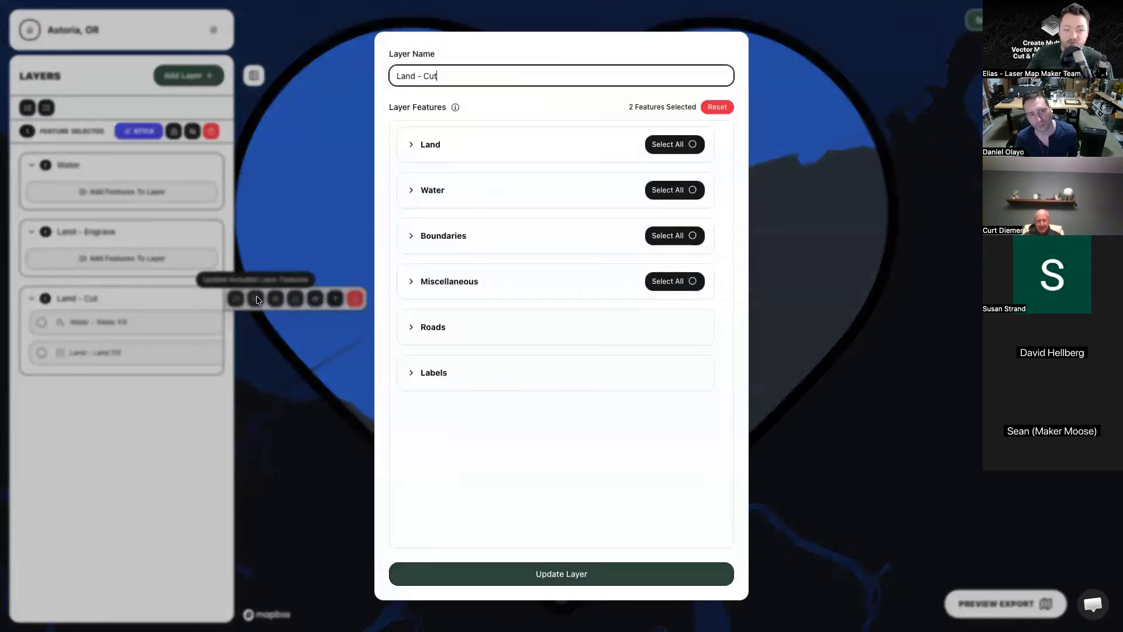
click(460, 327)
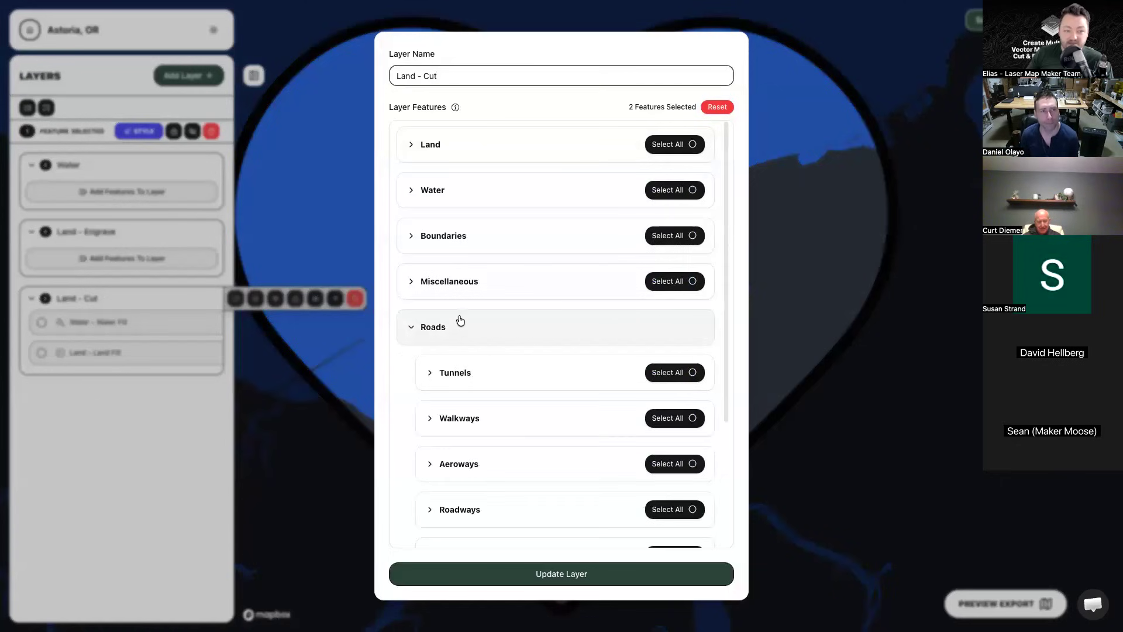
click(494, 513)
scroll(494, 514, down, 4)
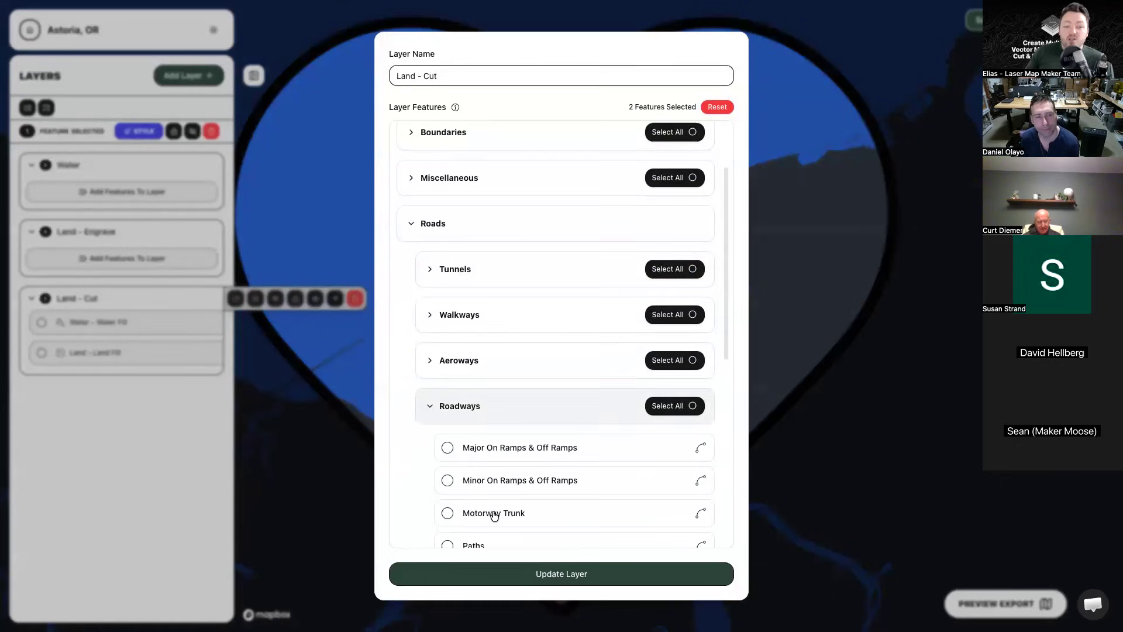
scroll(515, 476, down, 2)
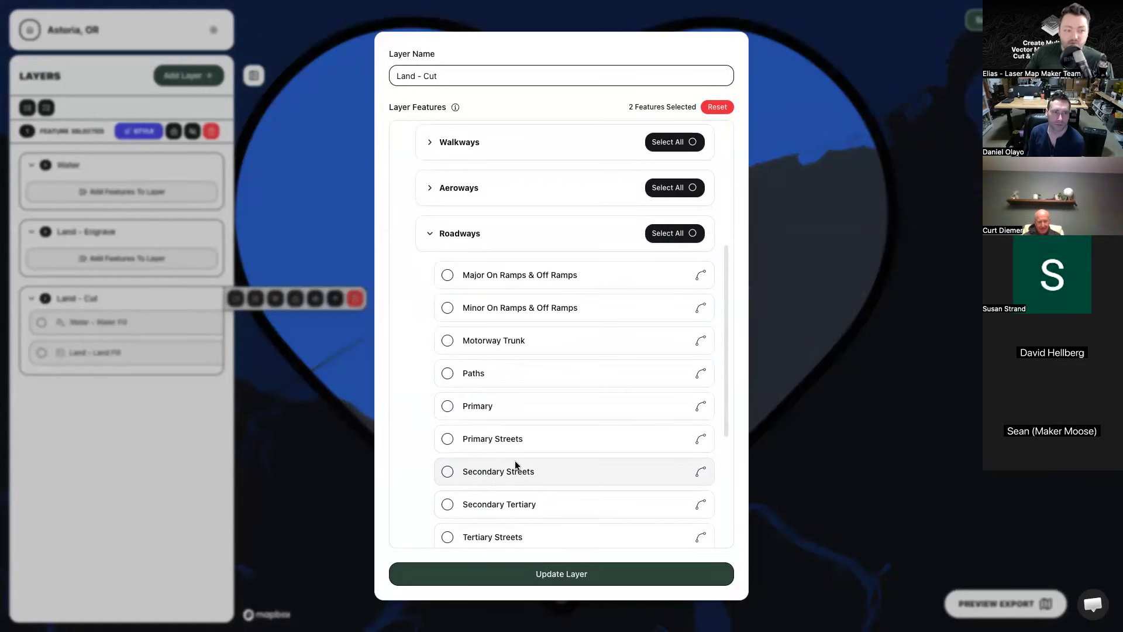
click(679, 233)
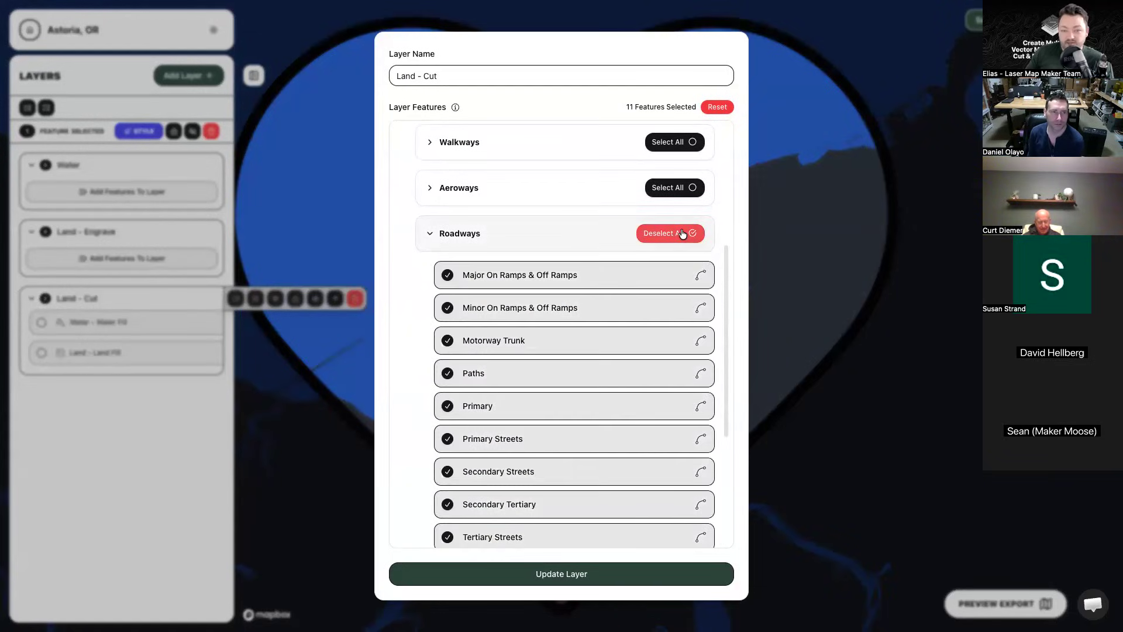
scroll(544, 454, down, 3)
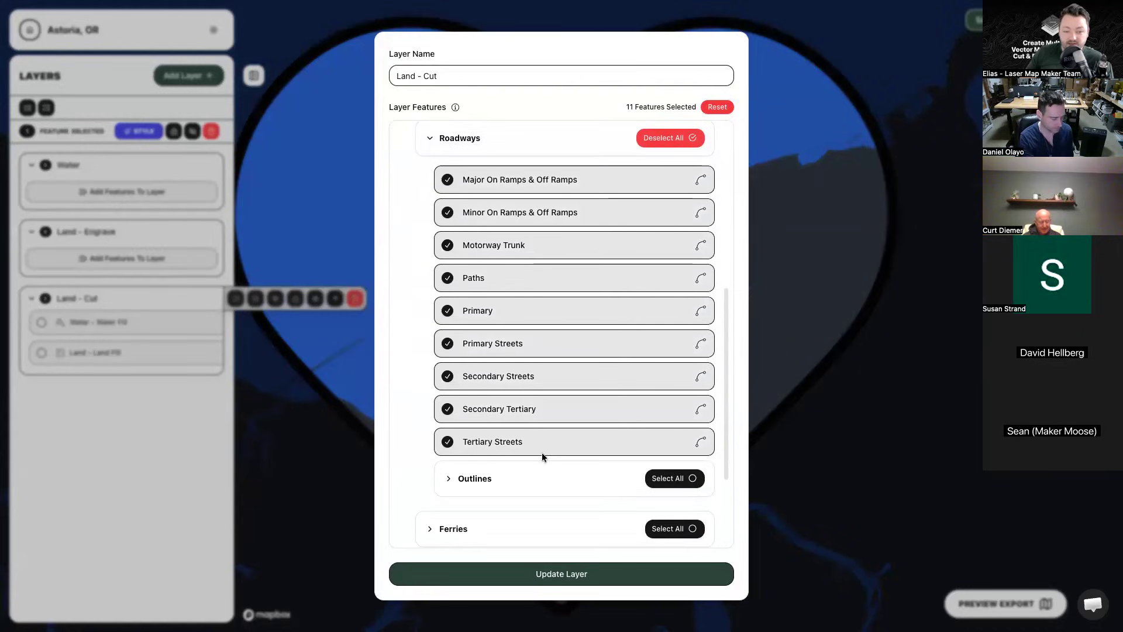
triple_click(523, 343)
click(523, 343)
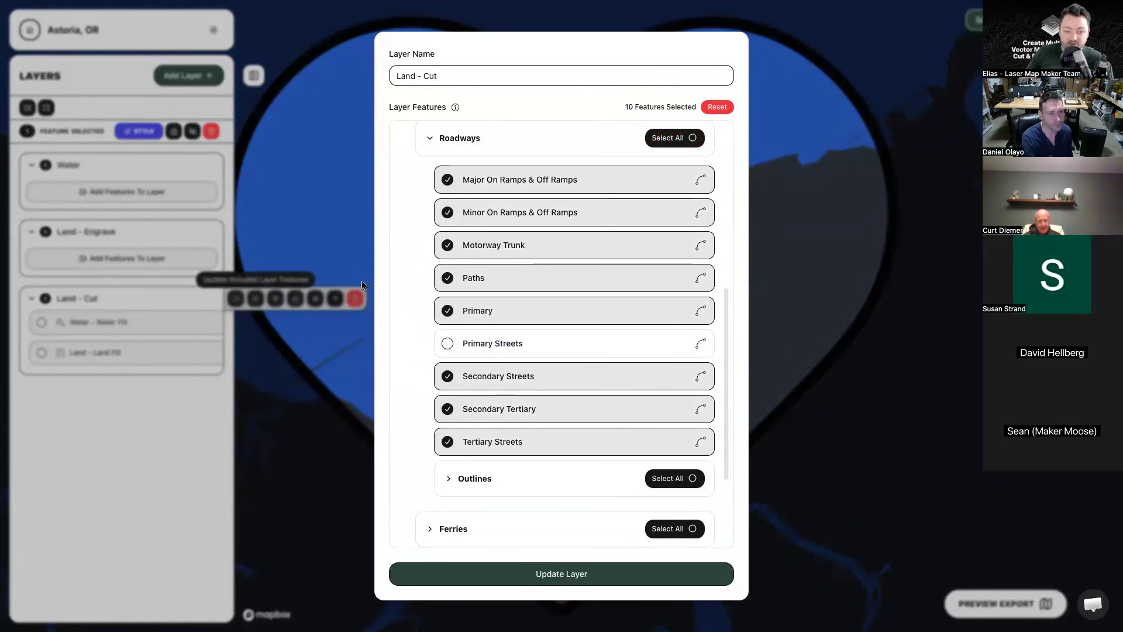
click(579, 576)
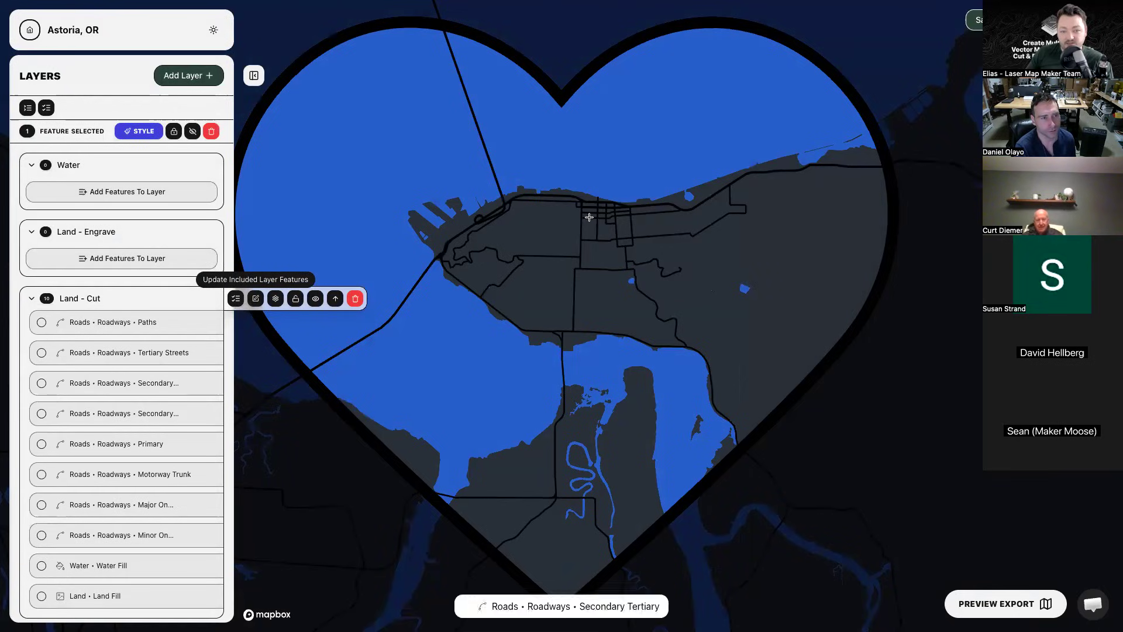
Select all Land - Cut features except Land Fill and Water Fill and override their line color with the sampled land color #2F3740.
click(236, 299)
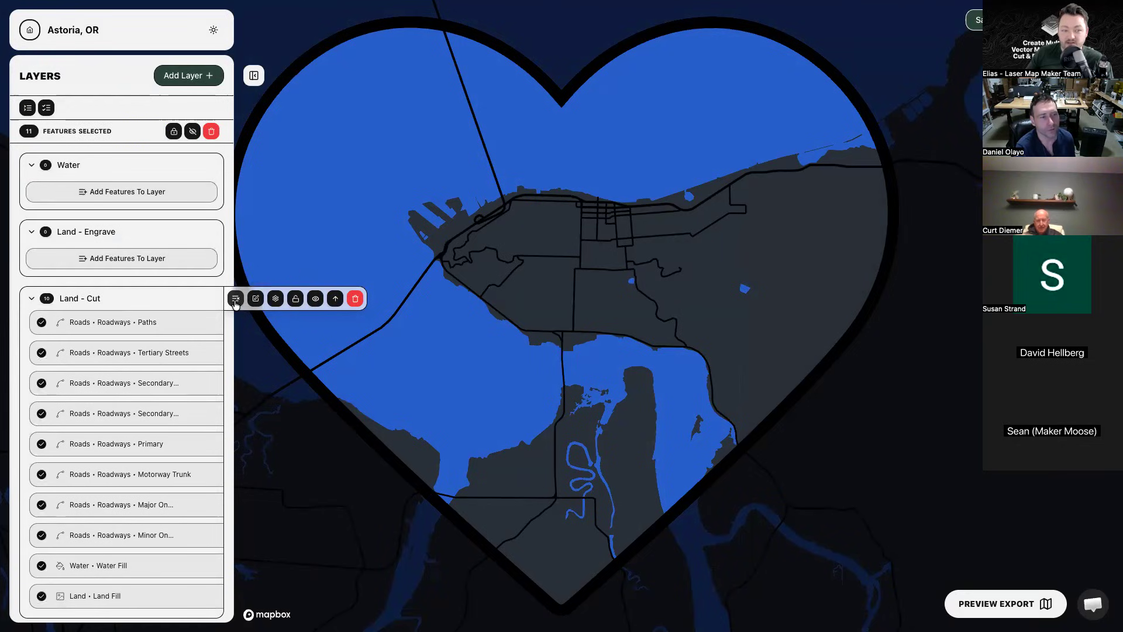
scroll(155, 316, down, 1)
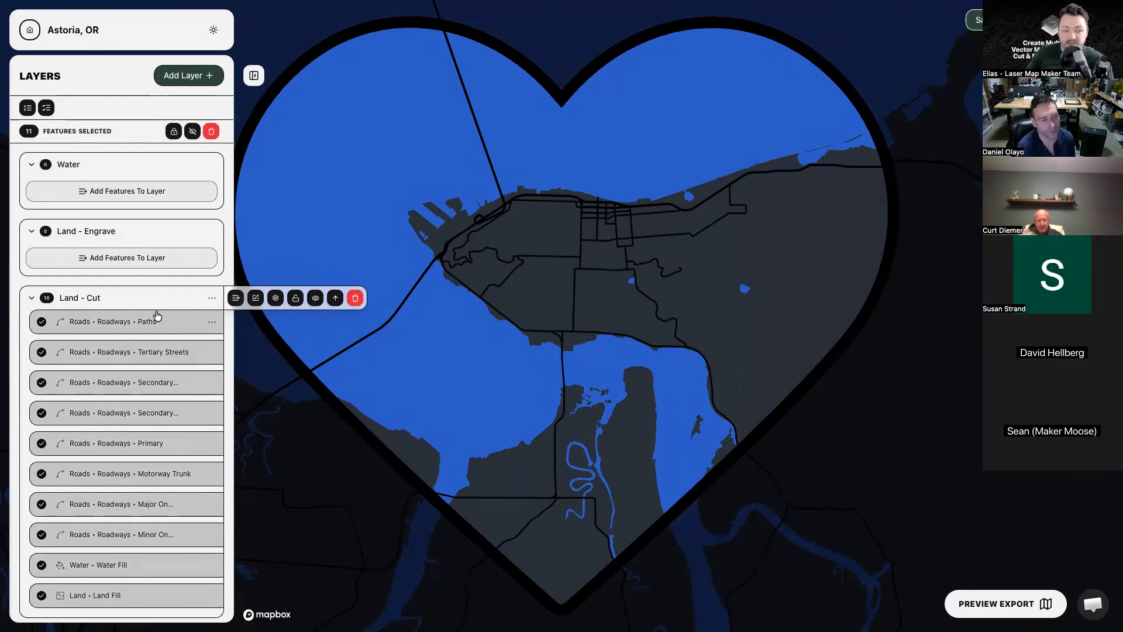
click(41, 590)
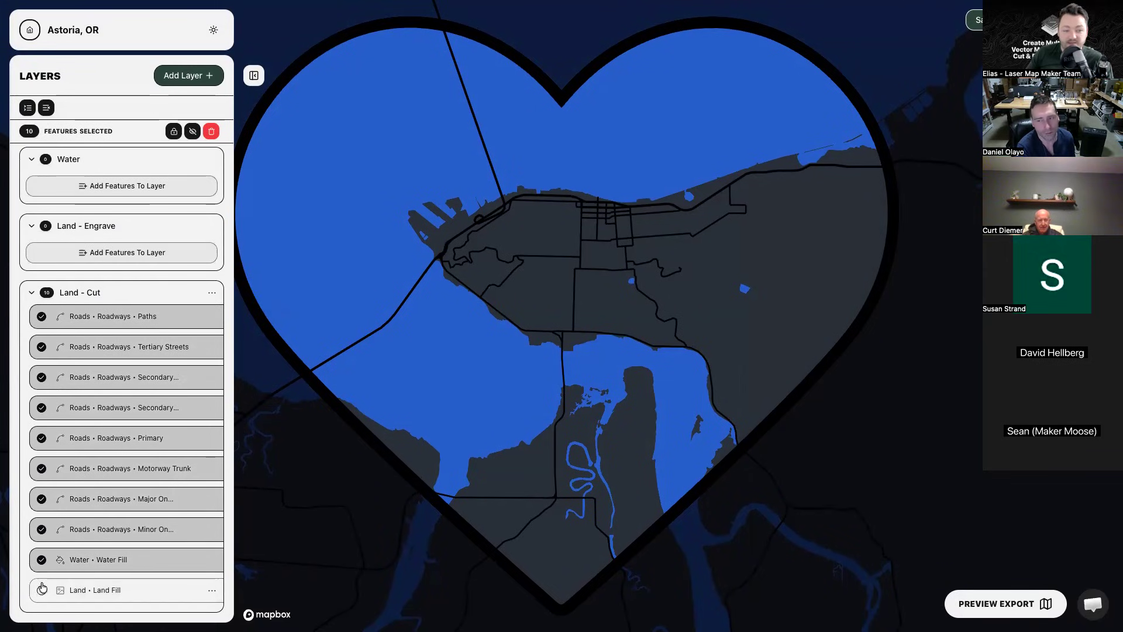
click(41, 560)
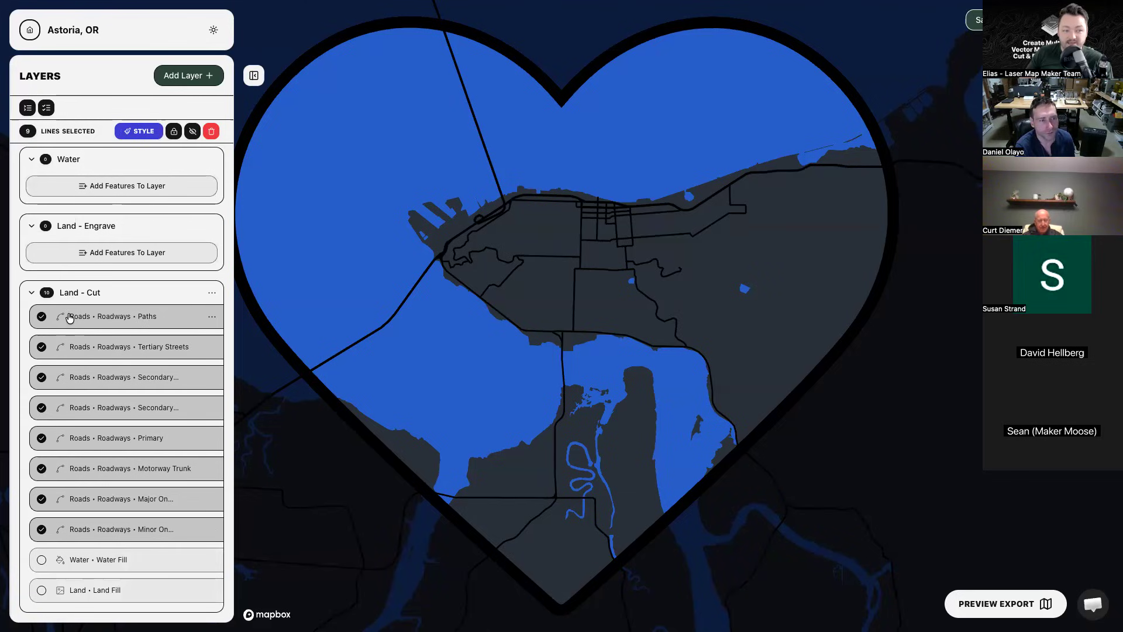
click(150, 130)
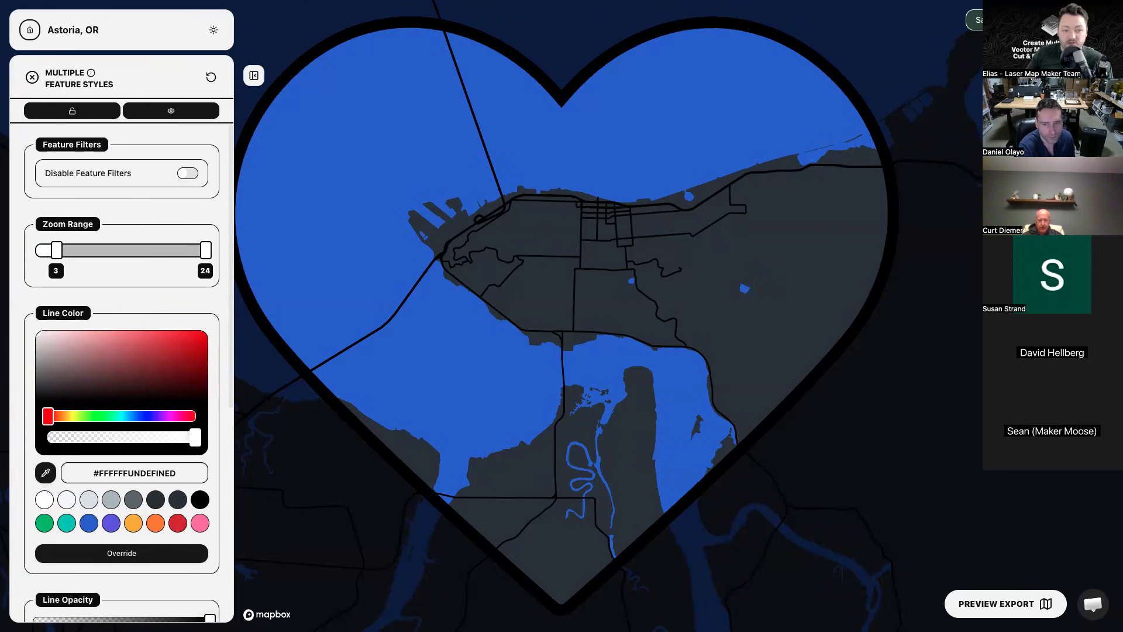
click(537, 305)
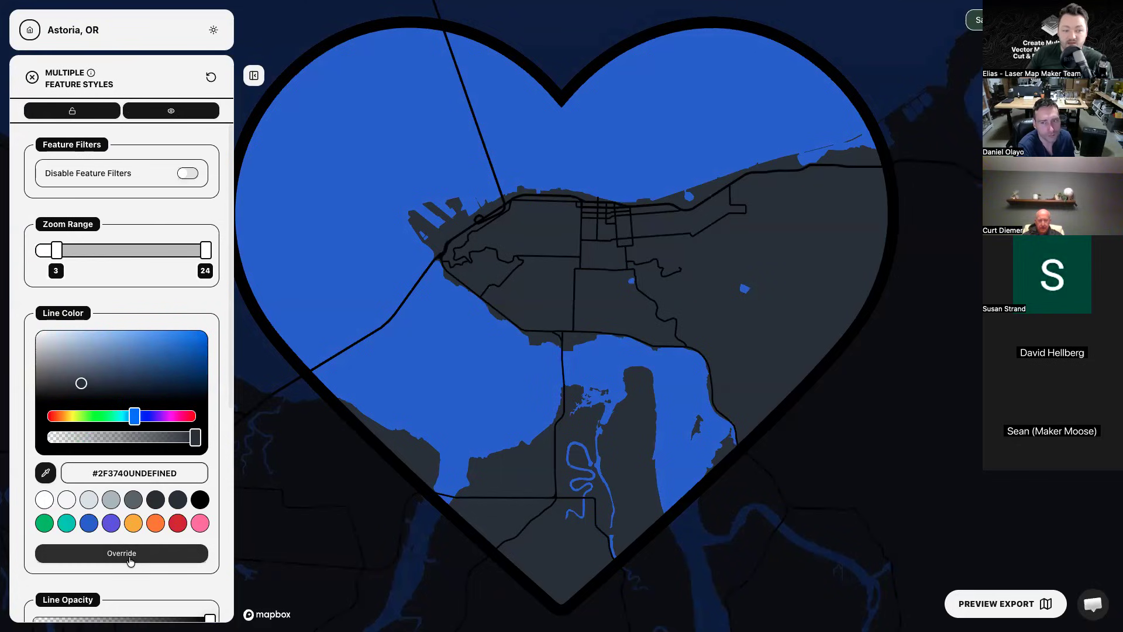
click(123, 553)
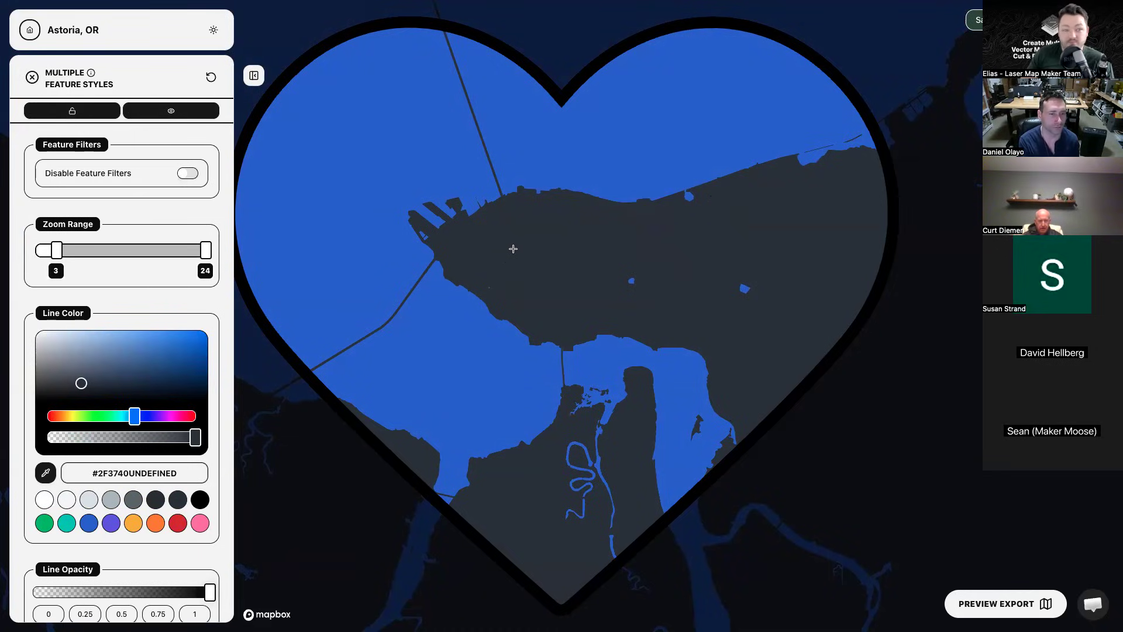
click(32, 76)
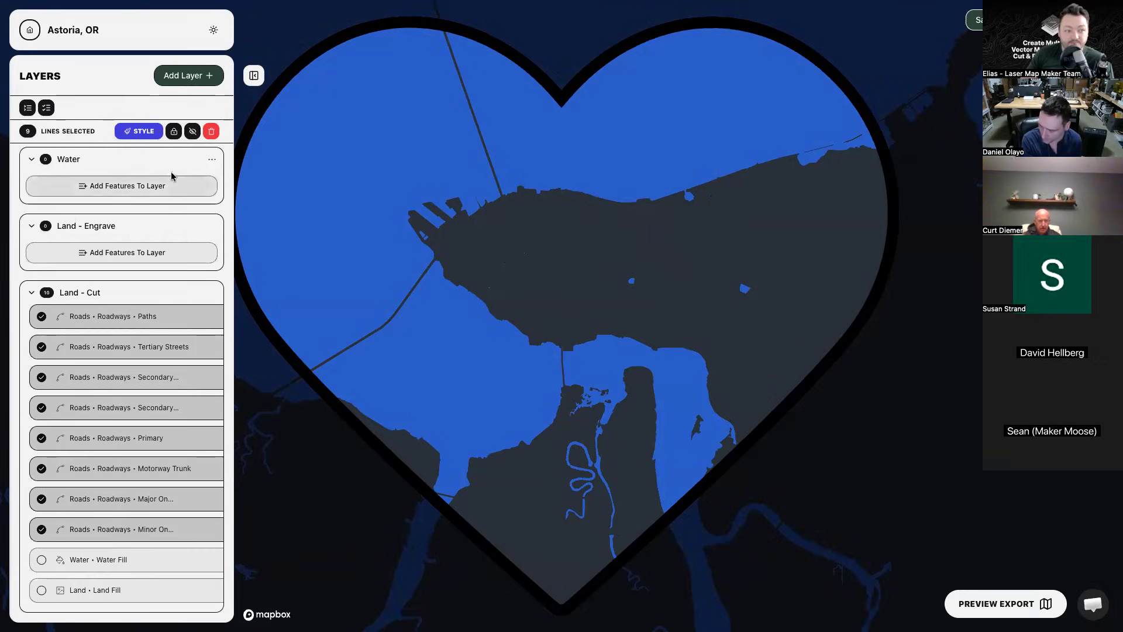
Delete the Water and Land - Engrave layers, keeping only Land - Cut.
click(212, 160)
click(355, 160)
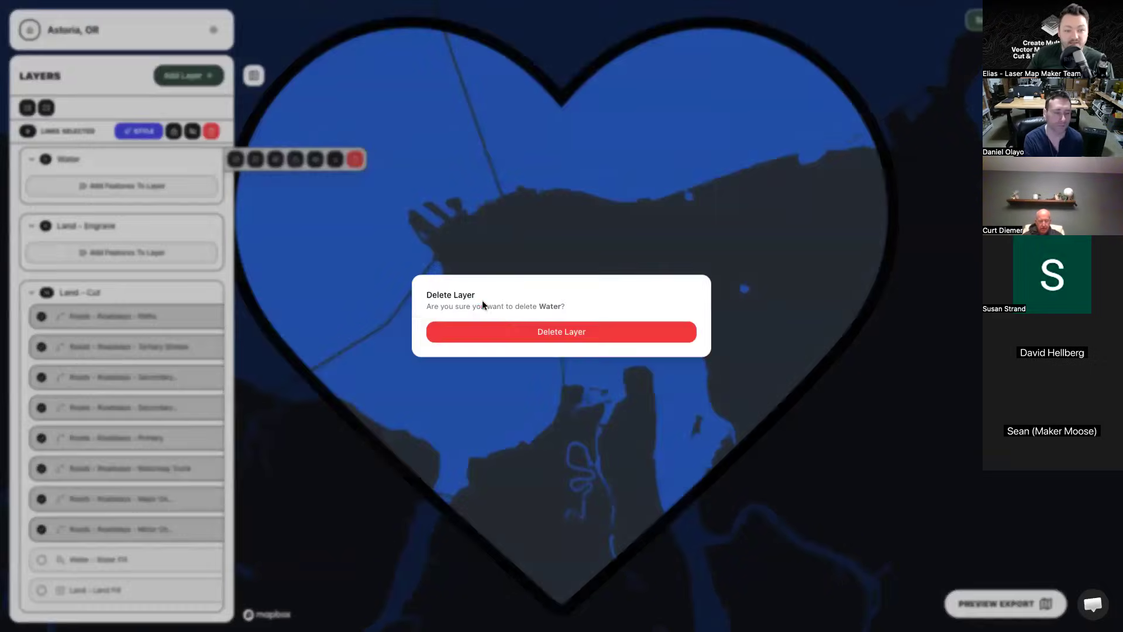
click(500, 327)
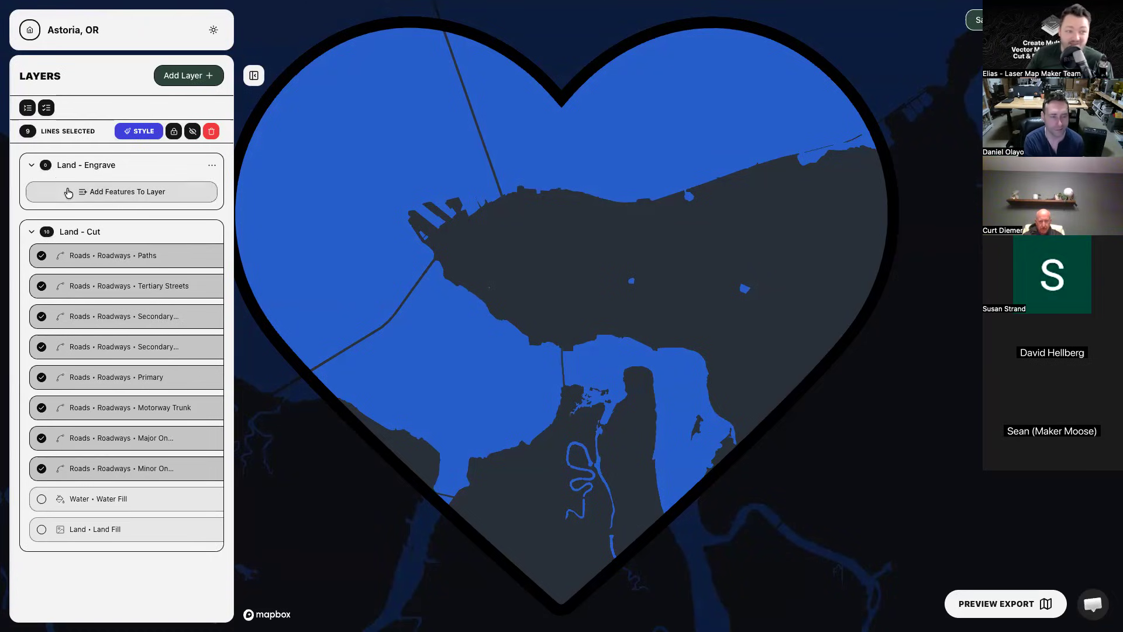
click(212, 166)
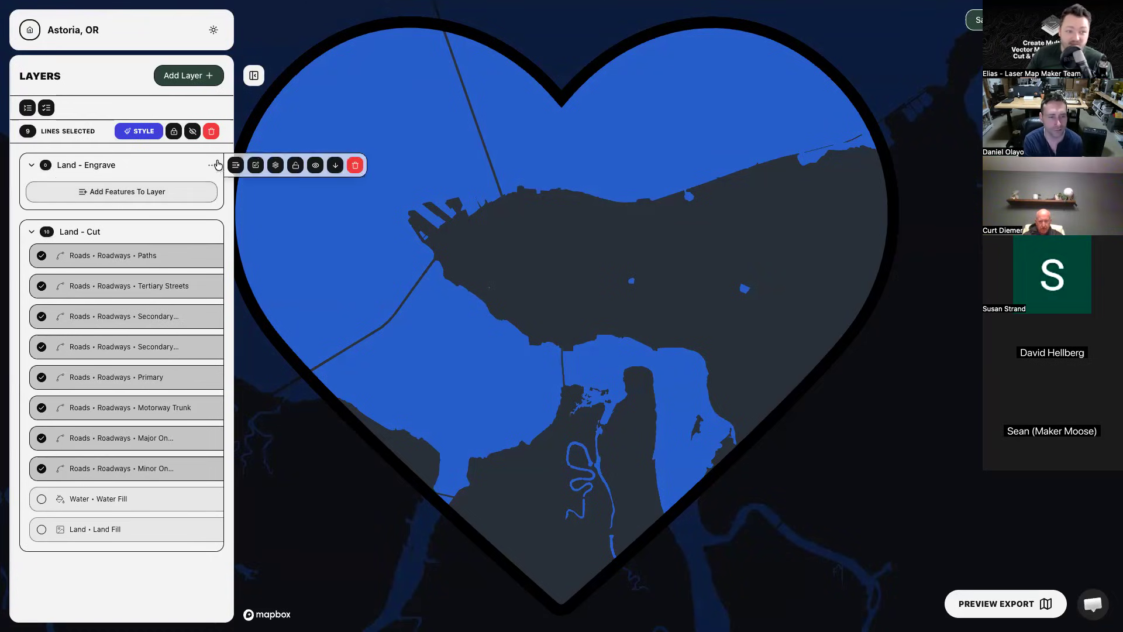
click(355, 166)
click(558, 335)
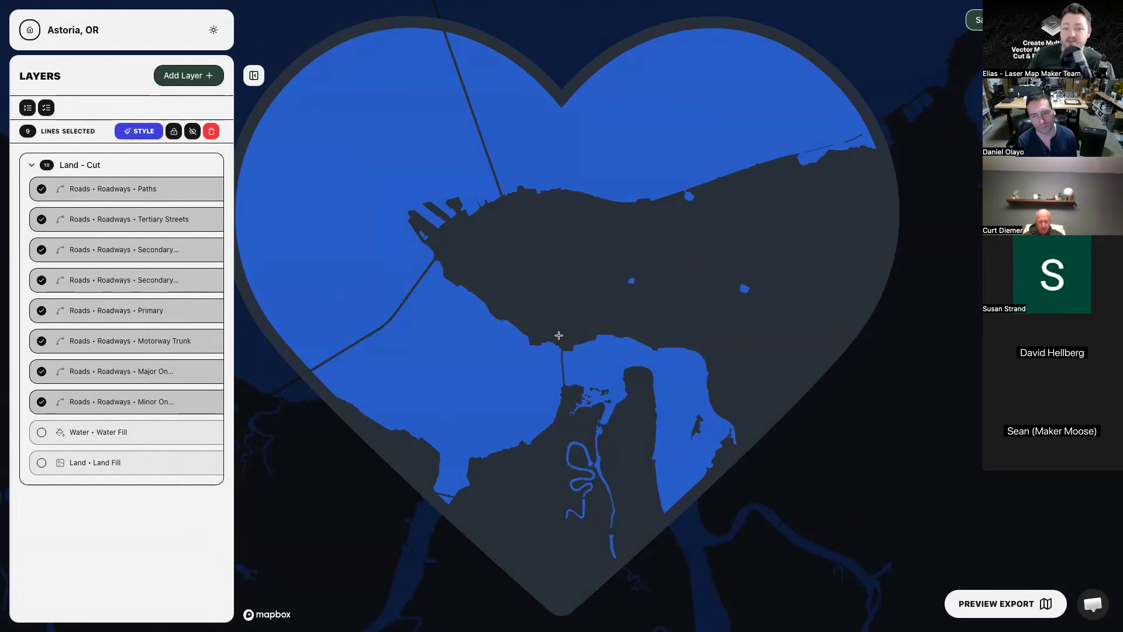
Return to the projects overview and open the Astoria, OR project's page.
scroll(558, 335, up, 3)
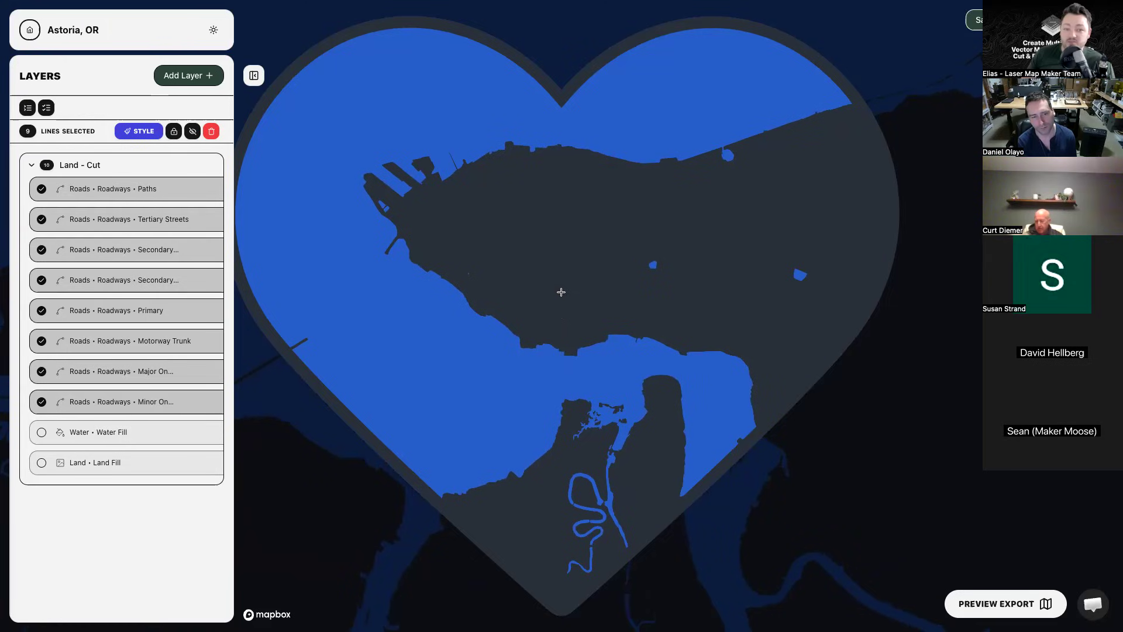
scroll(560, 292, down, 3)
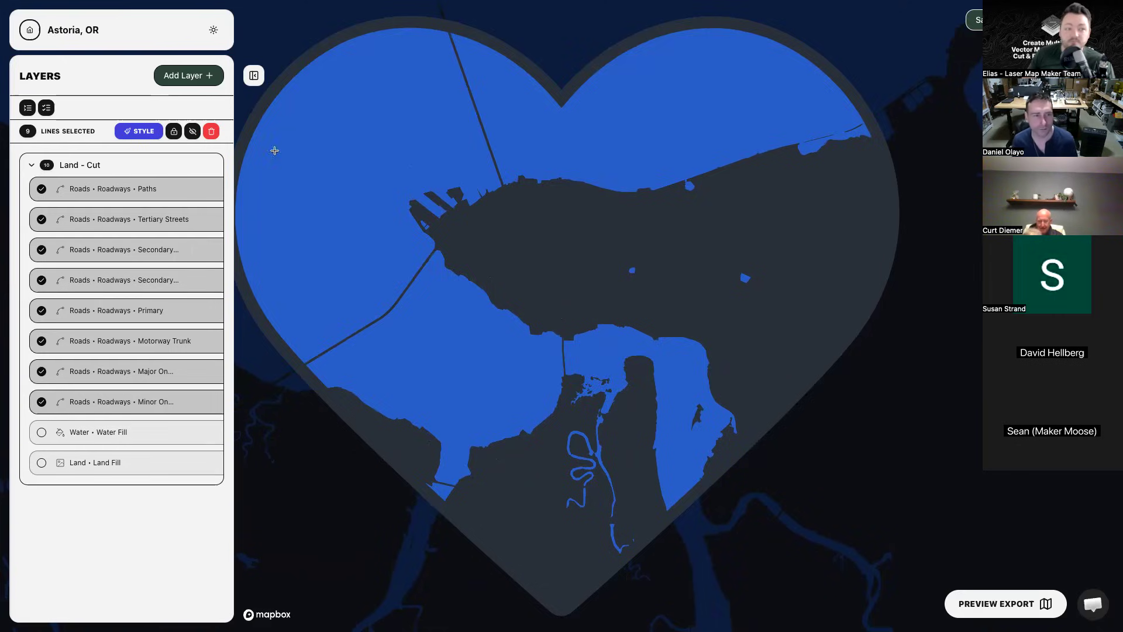
click(30, 29)
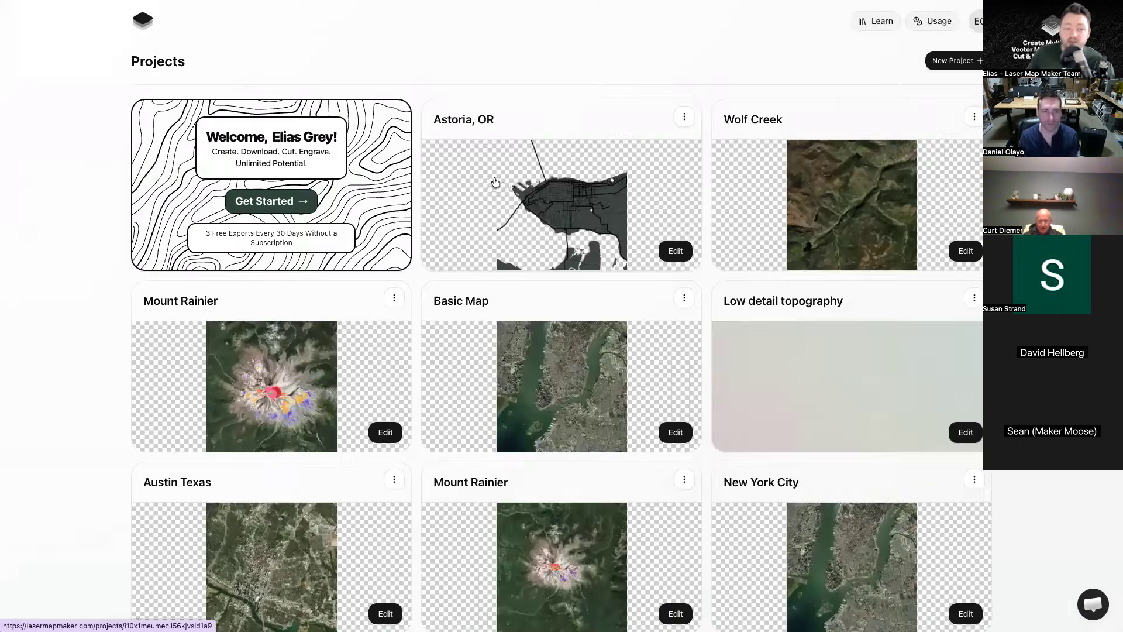
click(511, 181)
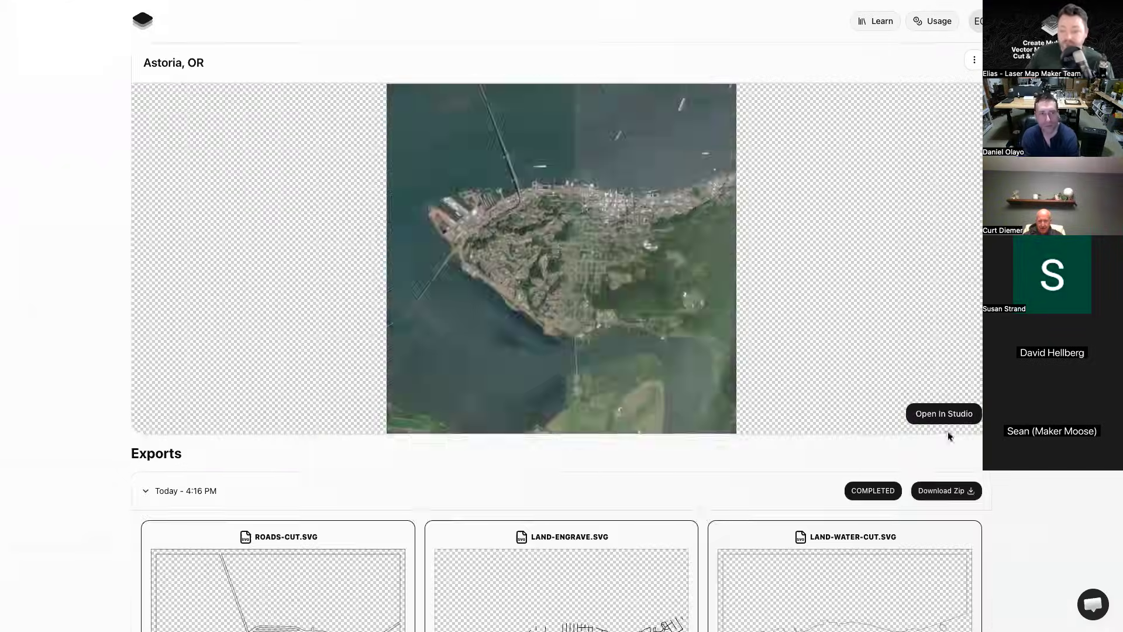
Open the Astoria, OR project in the studio and reframe the peninsula inside the heart.
click(945, 414)
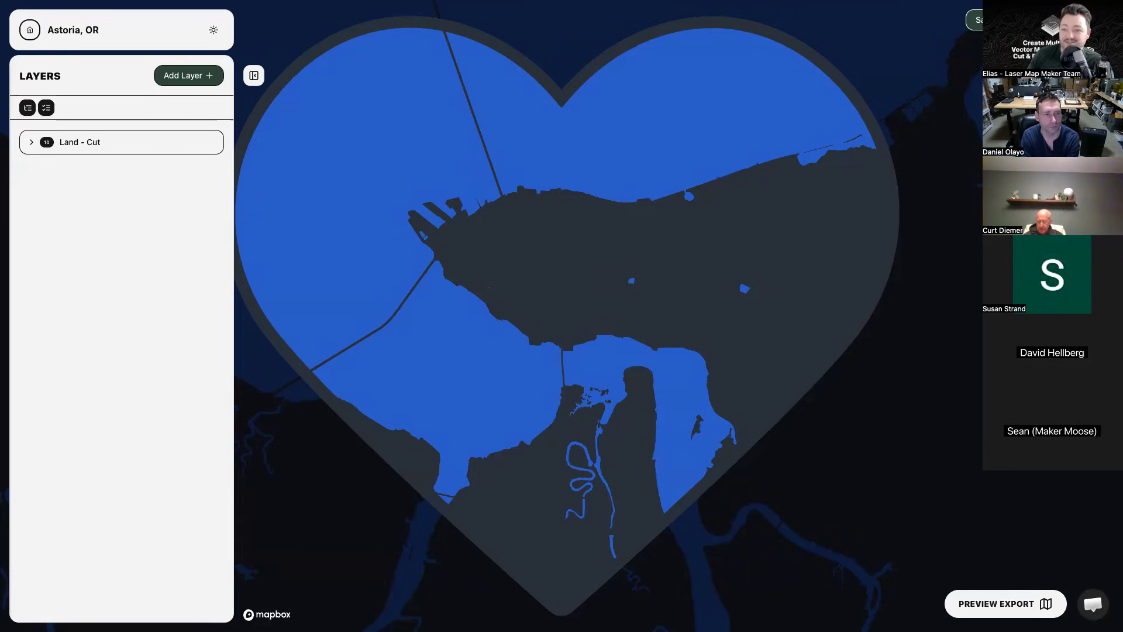
scroll(607, 249, up, 2)
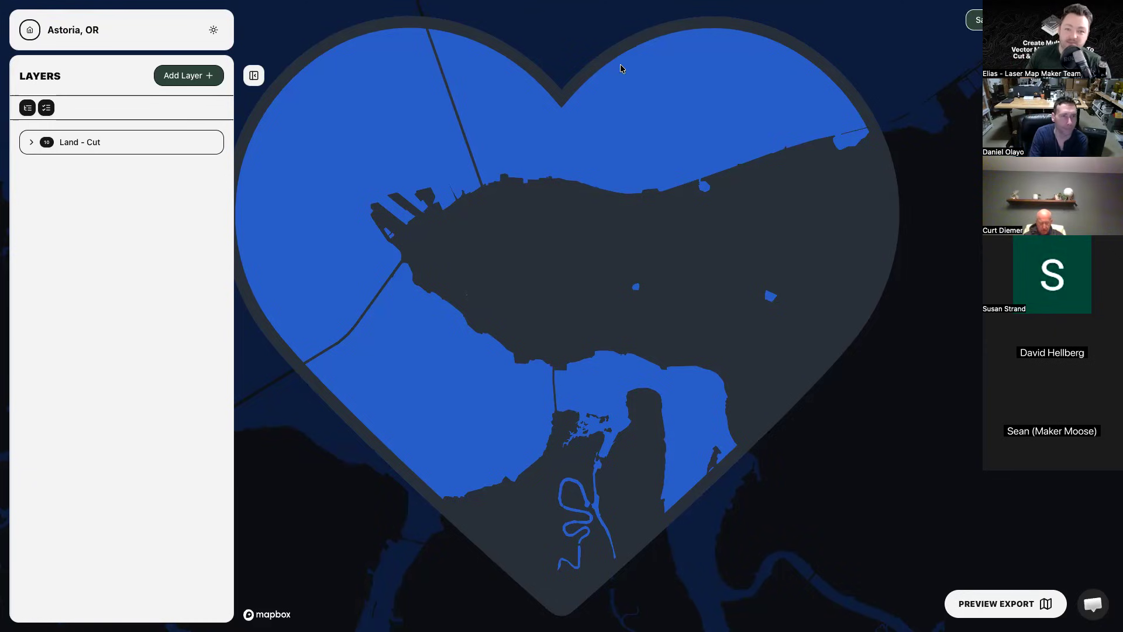
scroll(712, 301, up, 1)
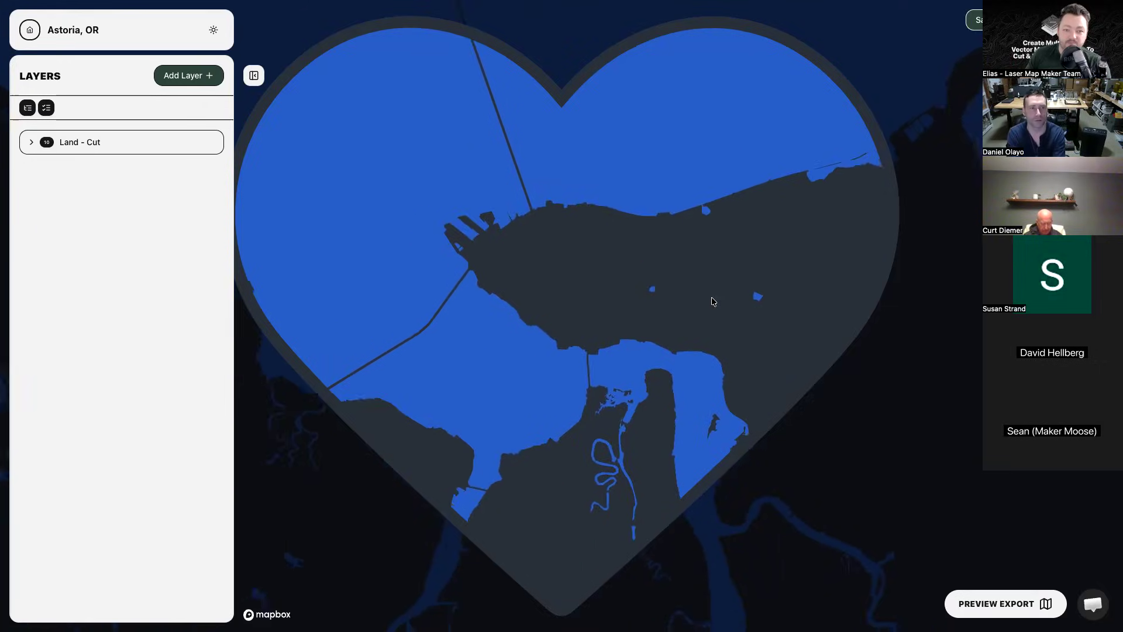
scroll(624, 283, down, 1)
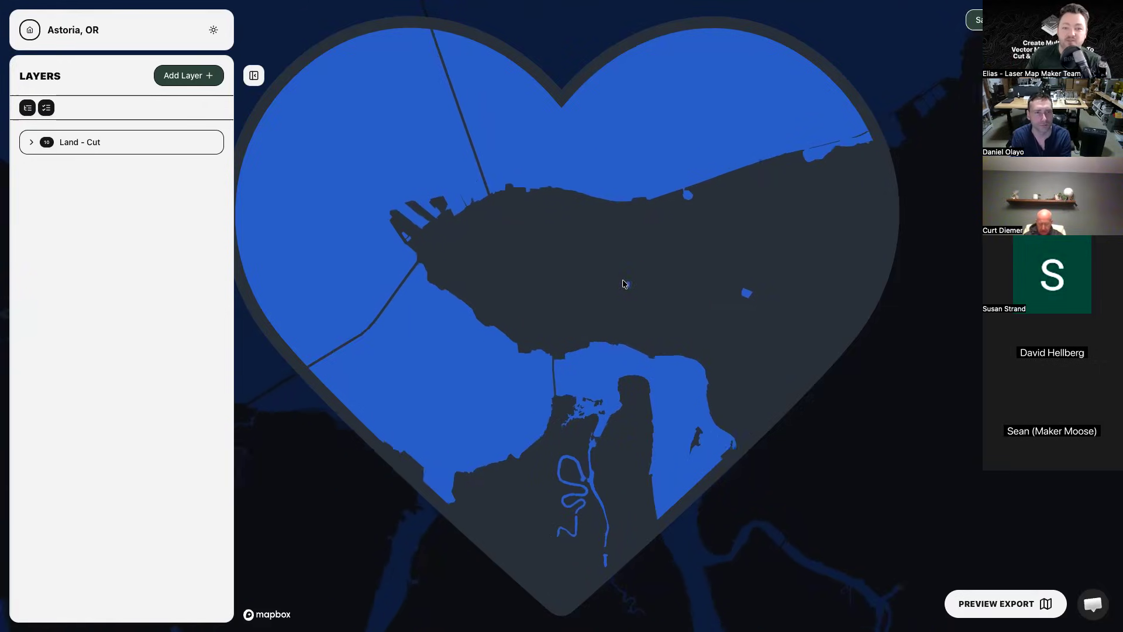
Hide the layers sidebar and shift the map inside the heart.
click(978, 24)
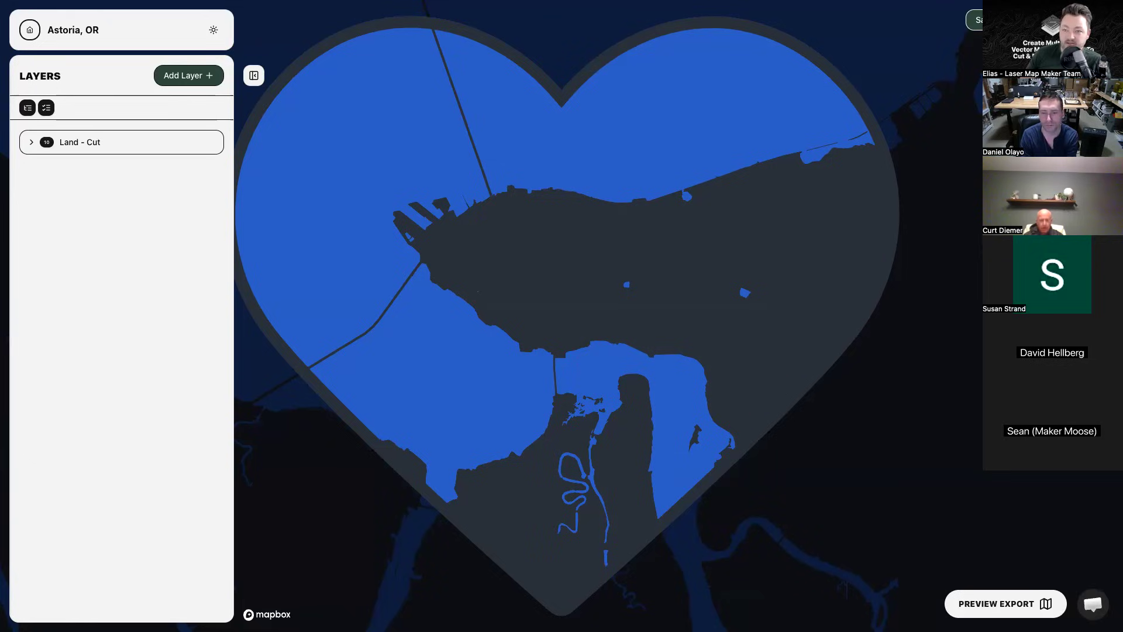
key(ctrl+b)
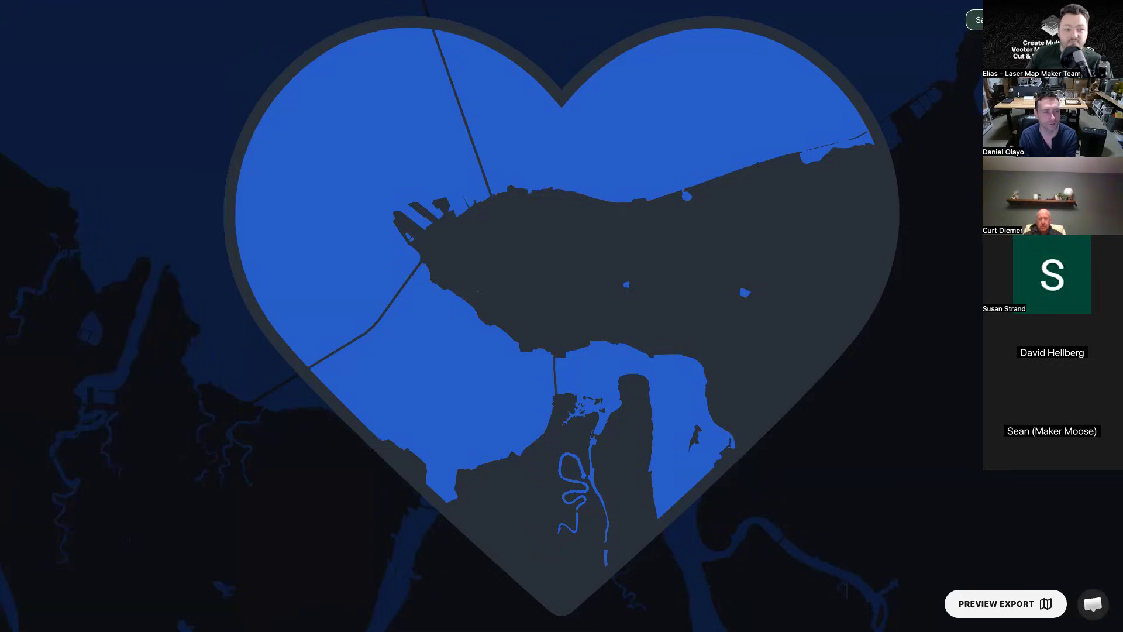
drag(512, 443, 538, 398)
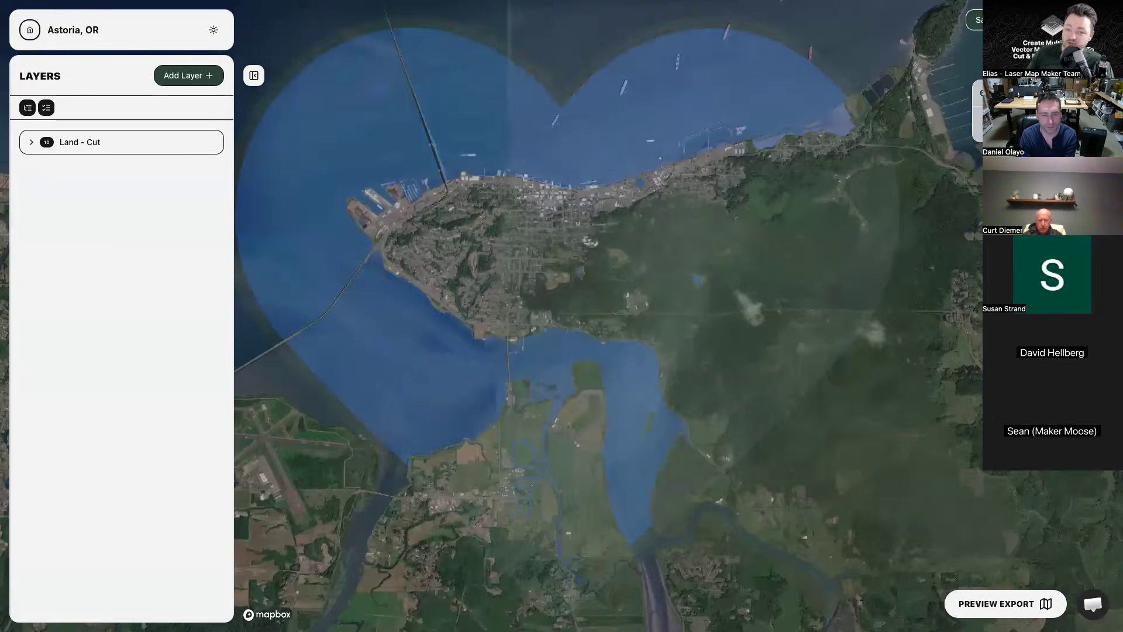
Examine the satellite imagery of the land beyond Astoria at several zoom levels, including the small ponds.
scroll(813, 231, down, 5)
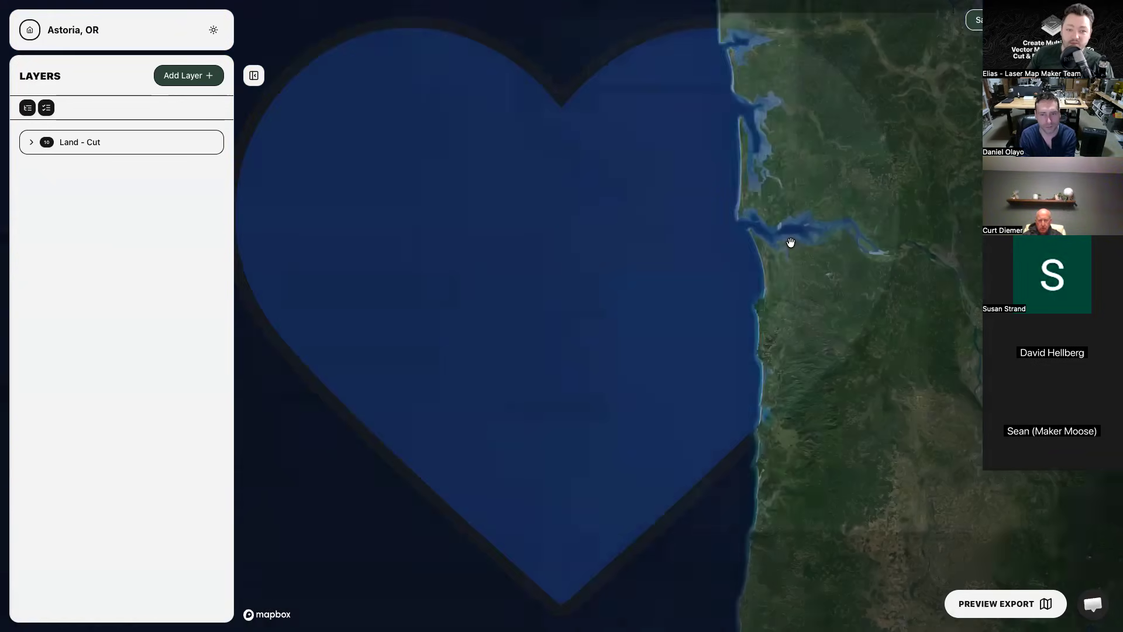
scroll(942, 127, up, 10)
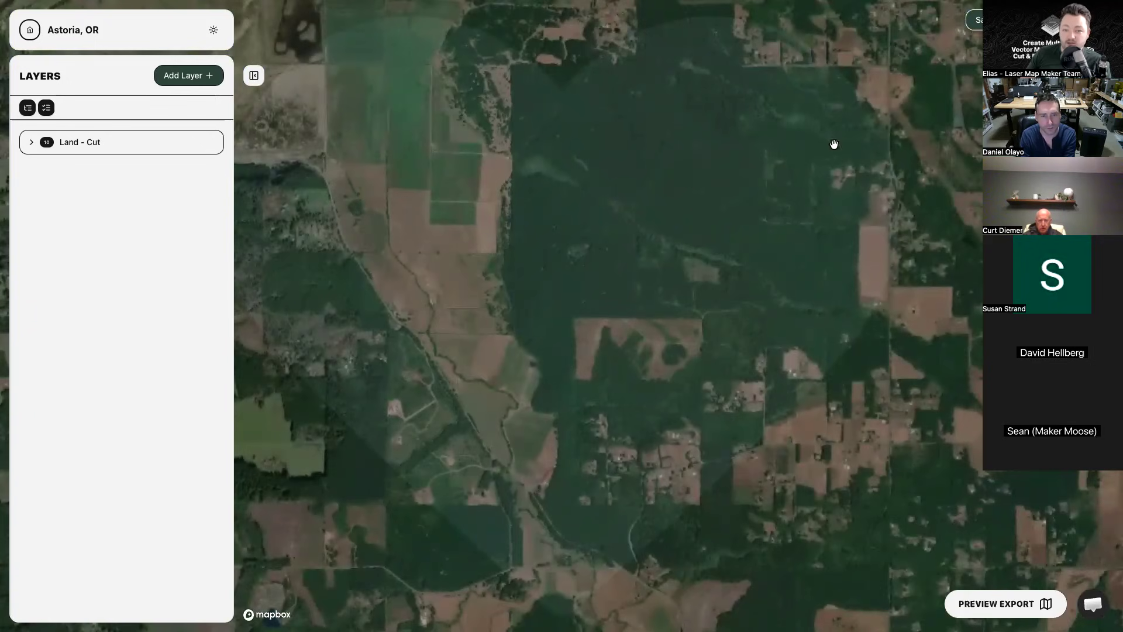
drag(690, 177, 608, 295)
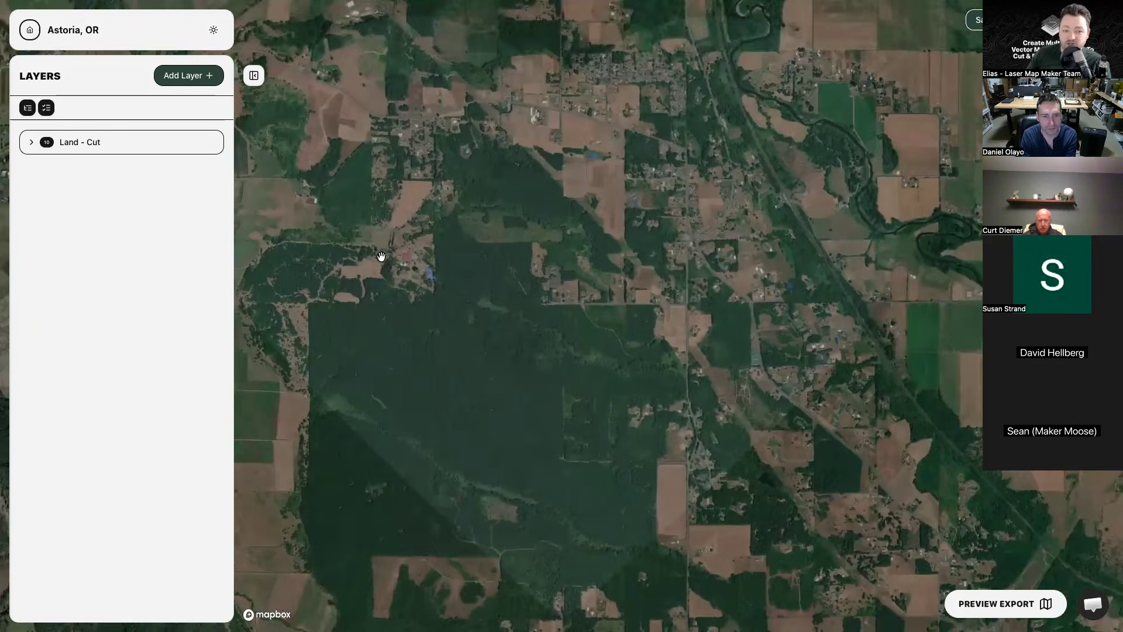
scroll(391, 266, up, 2)
scroll(389, 264, up, 5)
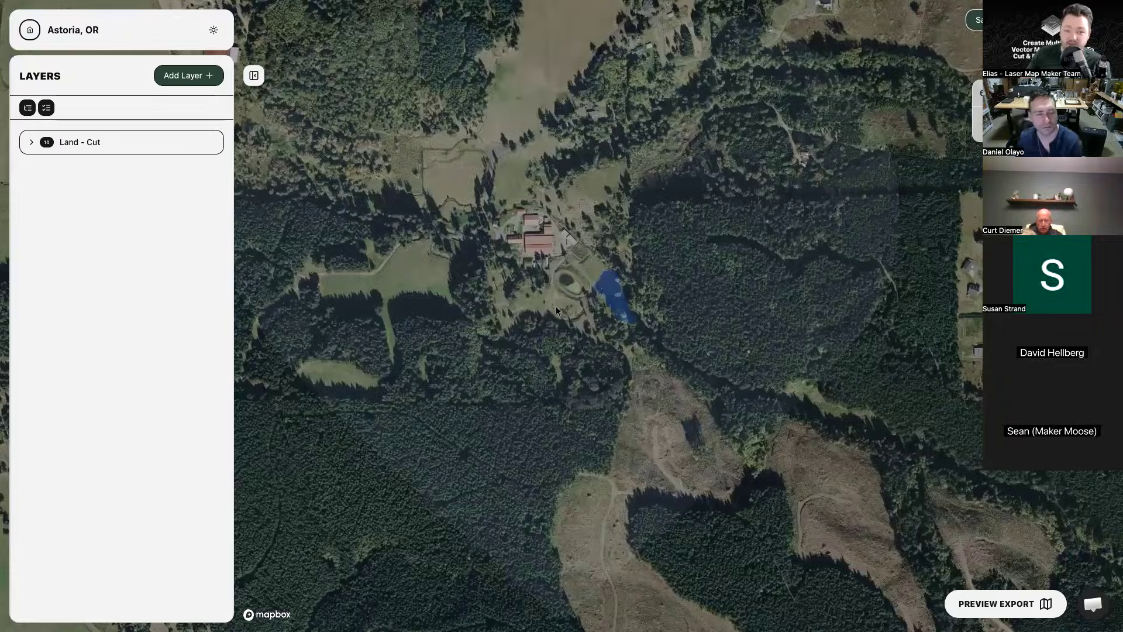
scroll(556, 307, down, 1)
scroll(555, 307, down, 5)
drag(555, 307, 754, 105)
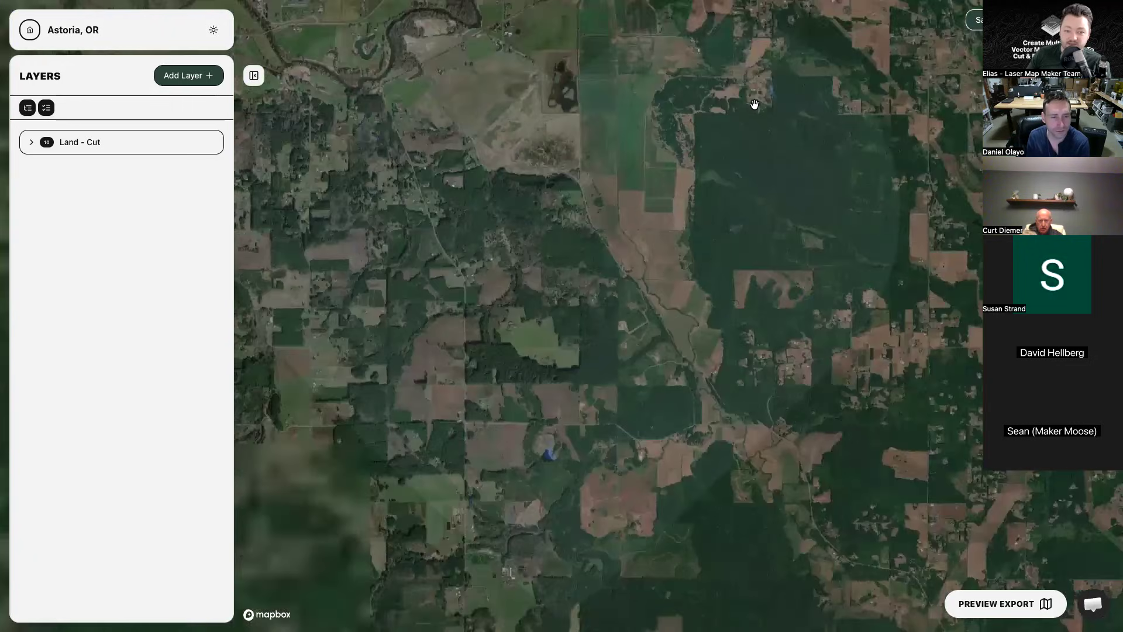
scroll(721, 217, down, 4)
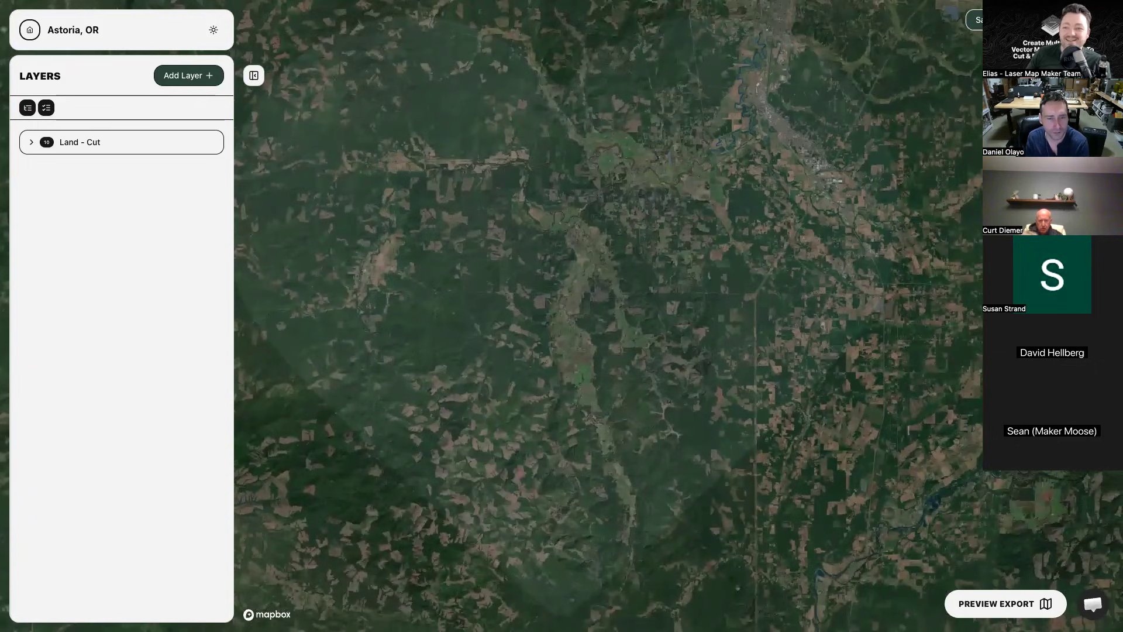
Search for "astoria oregon", go to the matching location, and frame the peninsula and its bridges inside the heart.
key(BackSpace)
key(BackSpace)
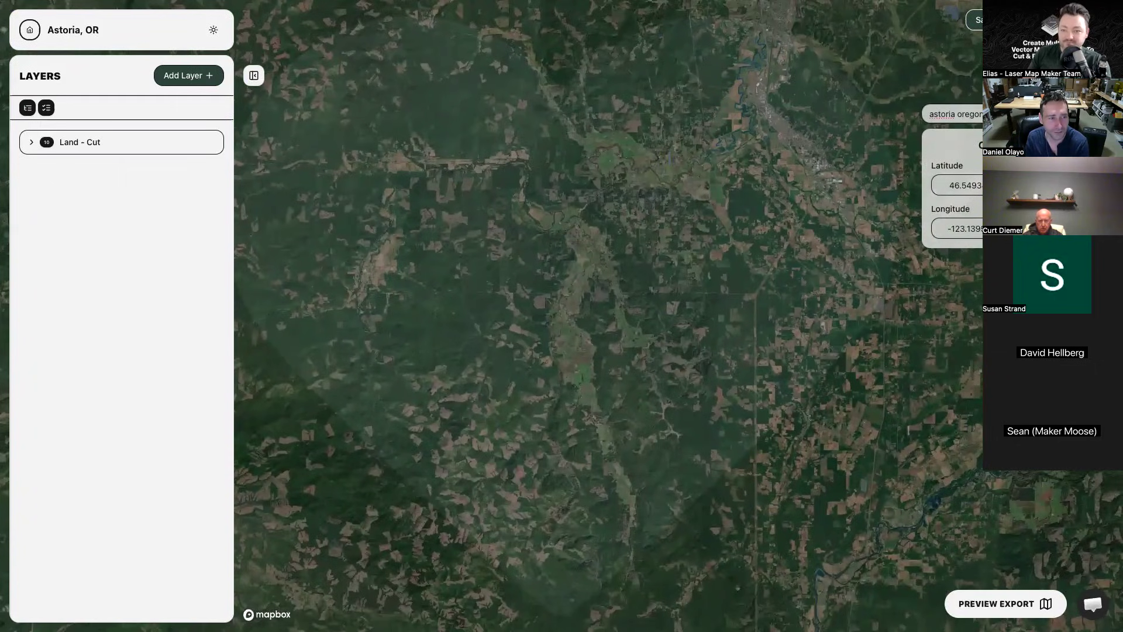
click(959, 140)
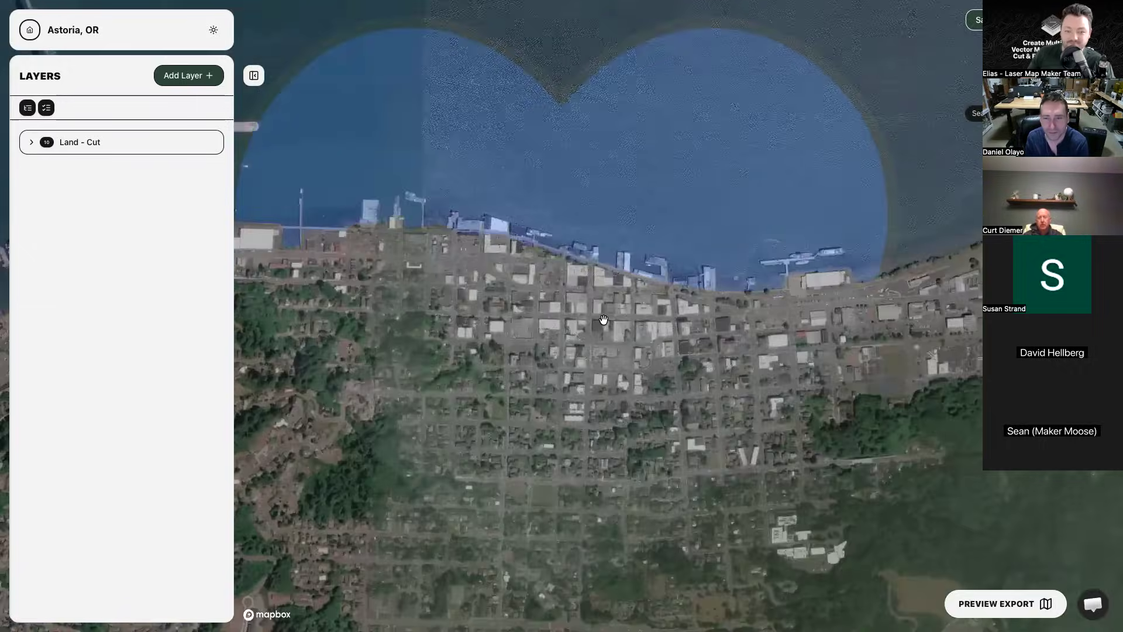
scroll(603, 320, down, 10)
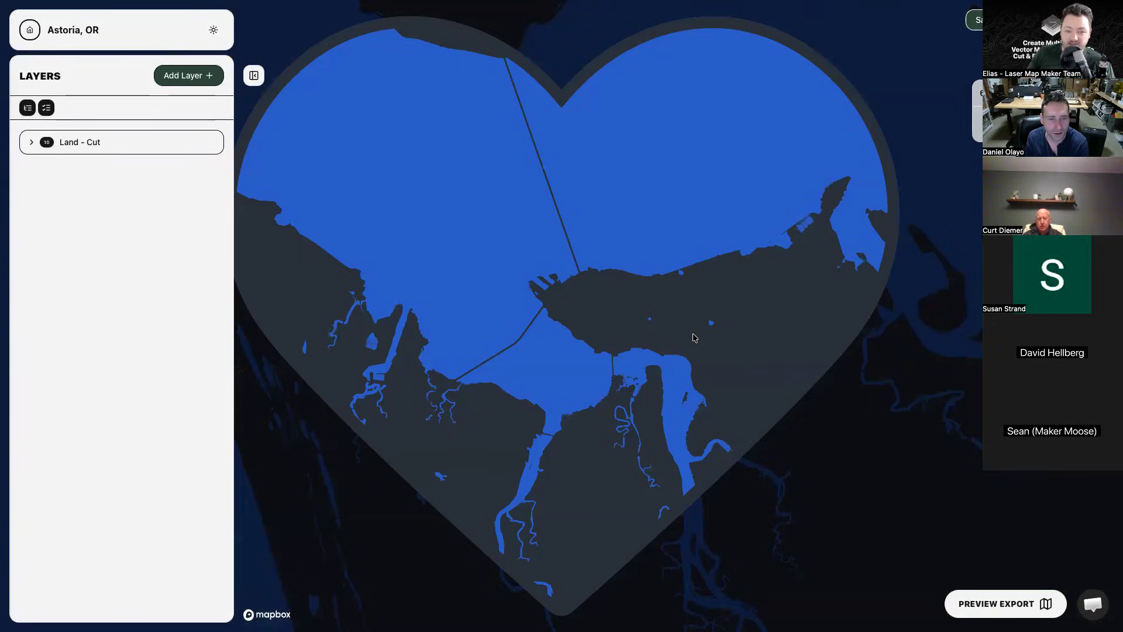
scroll(695, 337, up, 4)
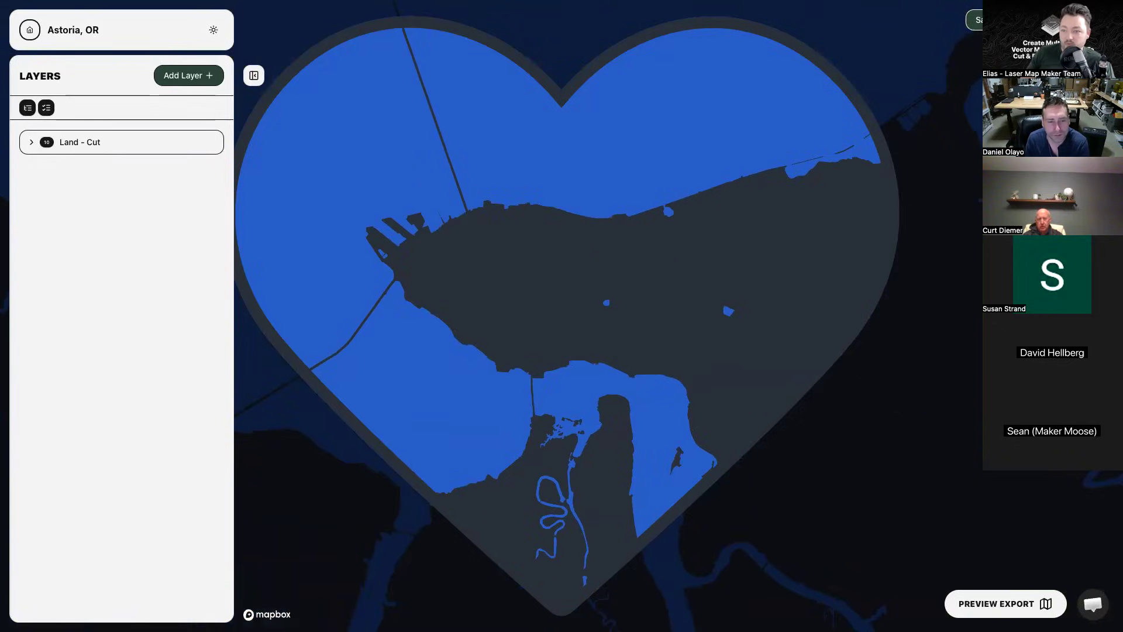
Search the map locations for "seward alaska" and clear the search text.
click(1102, 114)
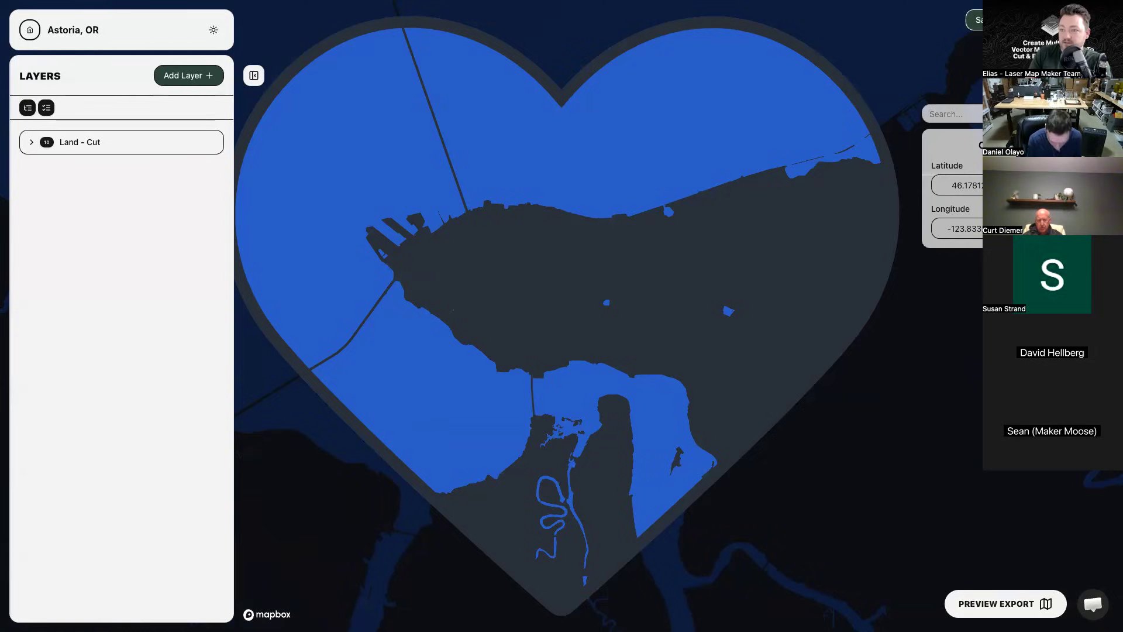
text(sew)
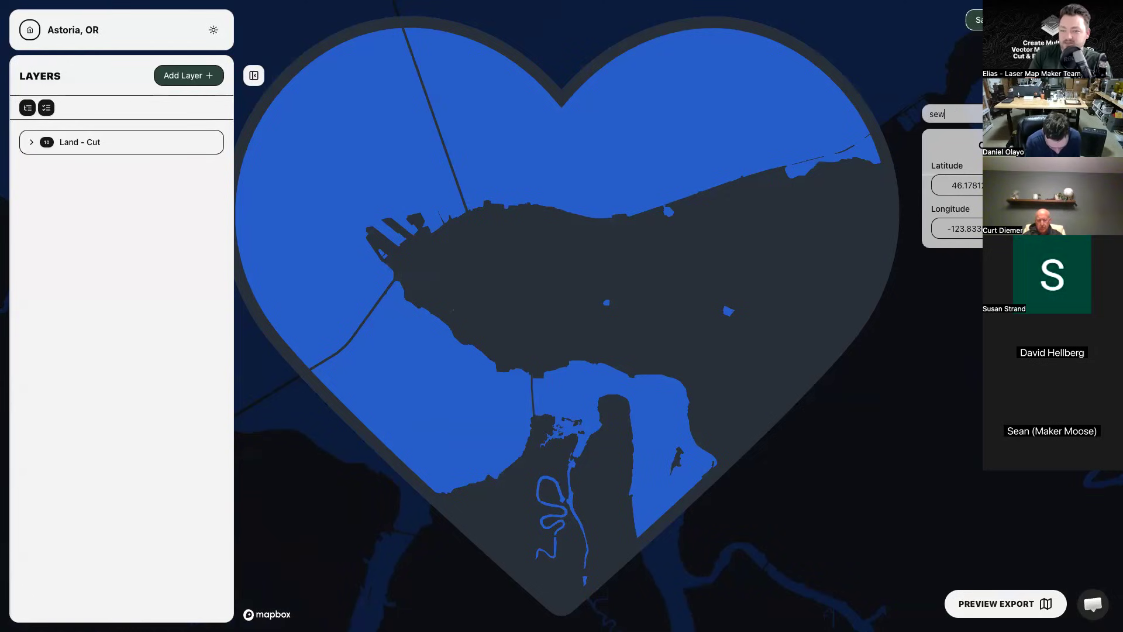
text(ard alas)
key(BackSpace)
text(aska)
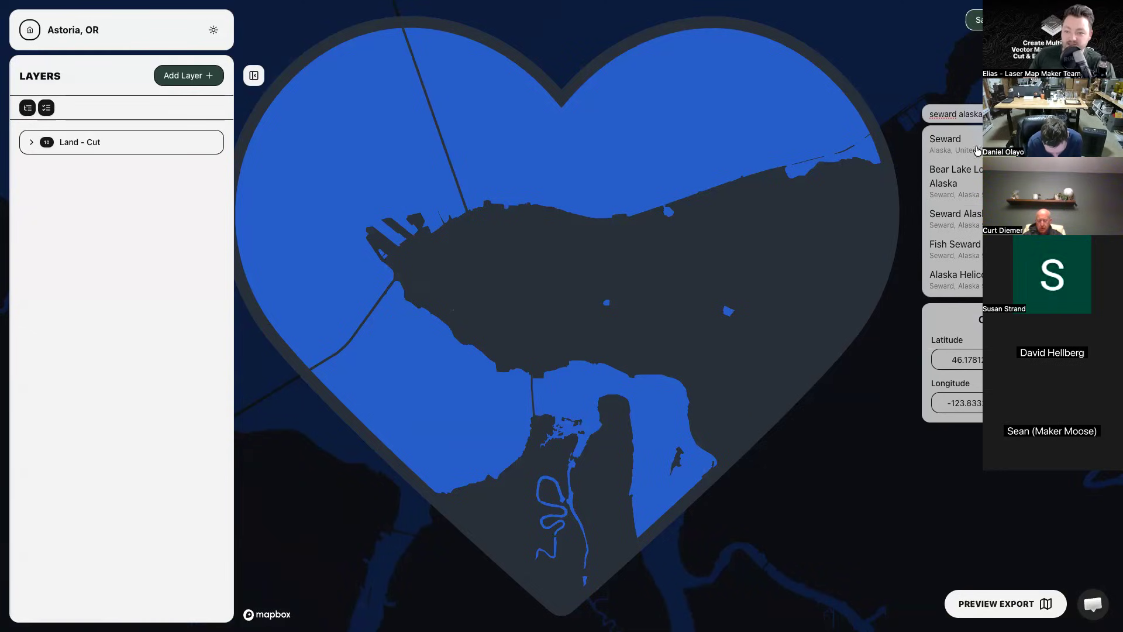
triple_click(989, 114)
key(BackSpace)
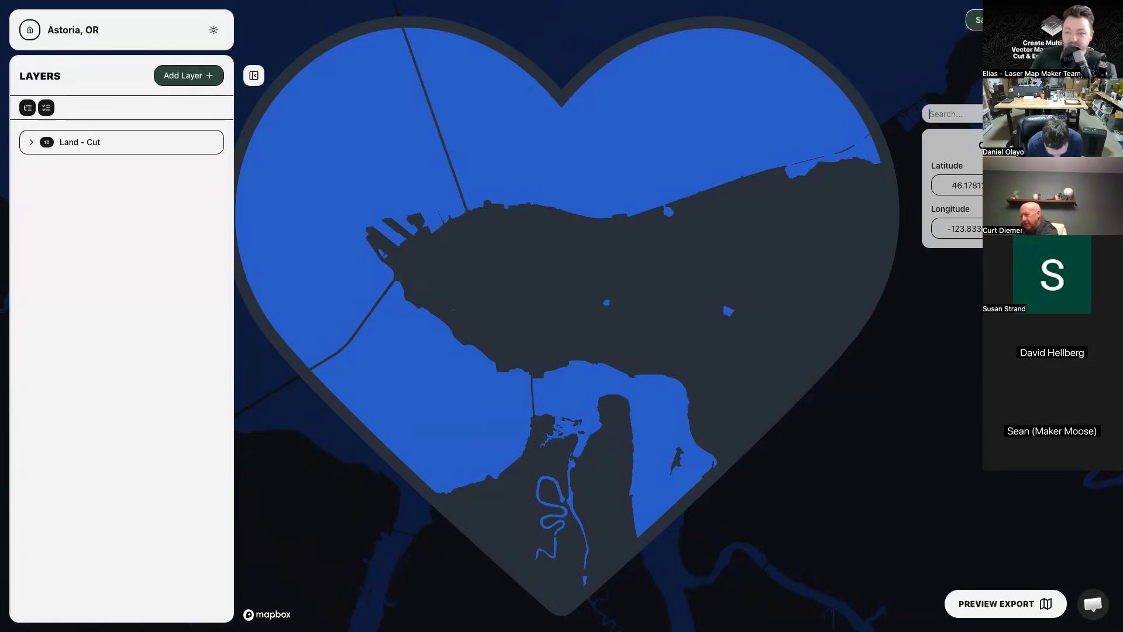
Zoom the map out so the heart covers the wider river mouth and coast, and shift the map slightly upward.
click(1103, 114)
click(1103, 137)
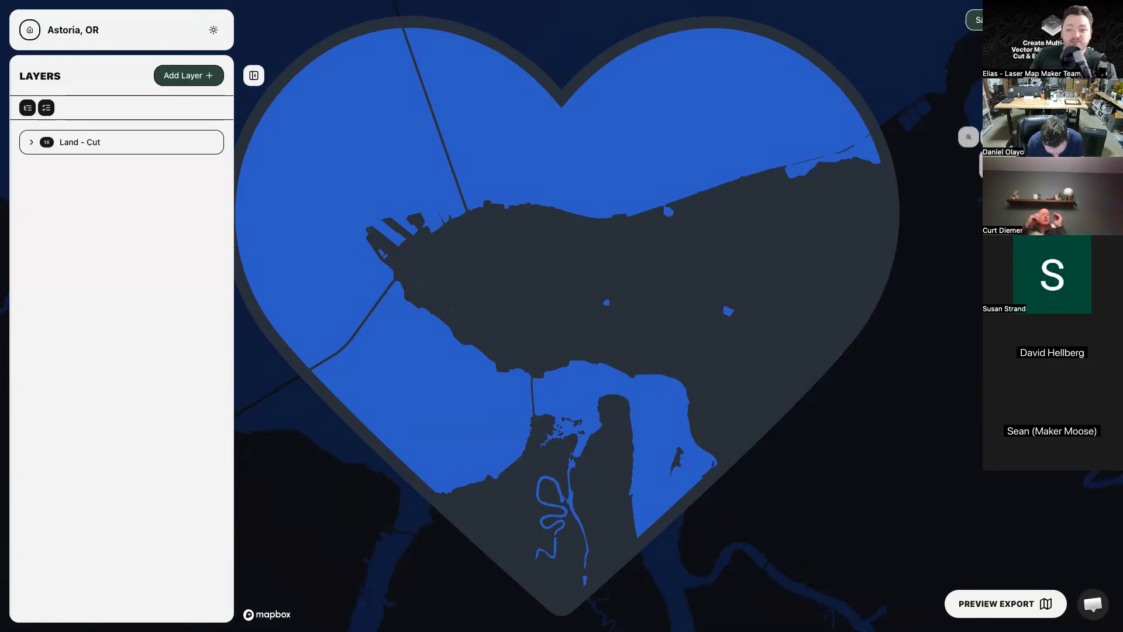
click(968, 137)
mouse_move(1024, 164)
mouse_down()
mouse_move(1041, 165)
mouse_move(1024, 164)
mouse_up()
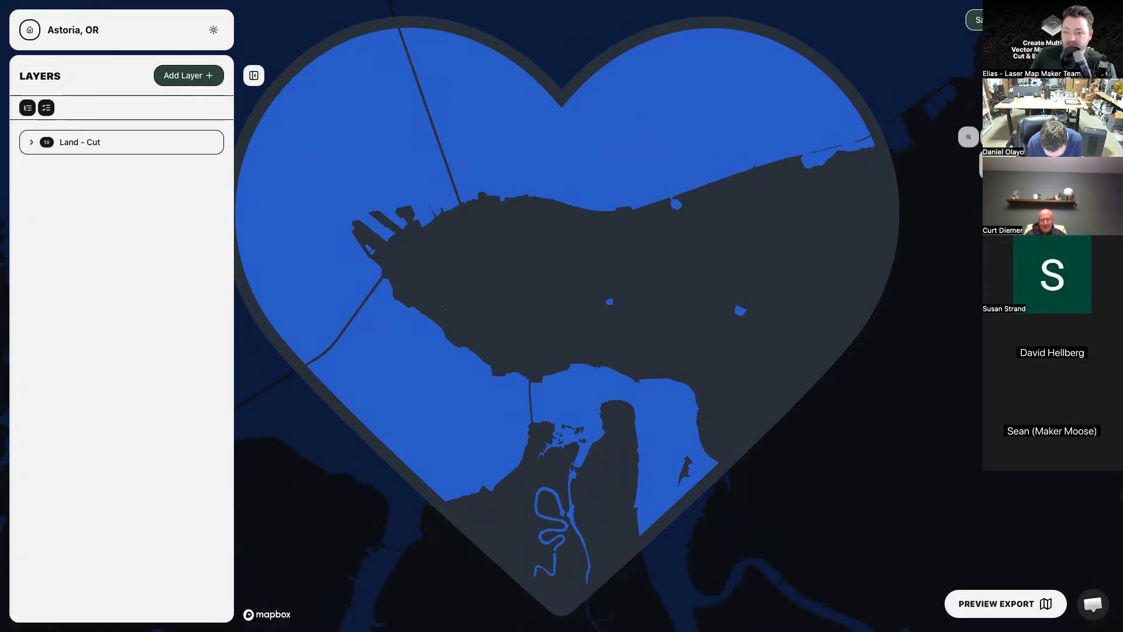
drag(1024, 165, 995, 164)
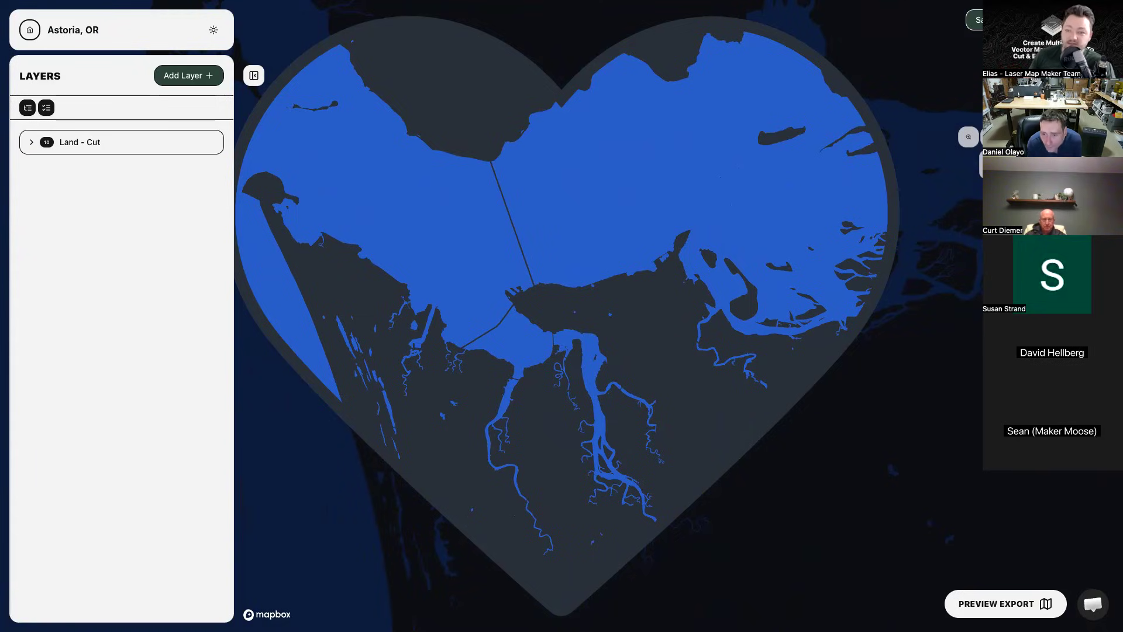
drag(632, 299, 616, 226)
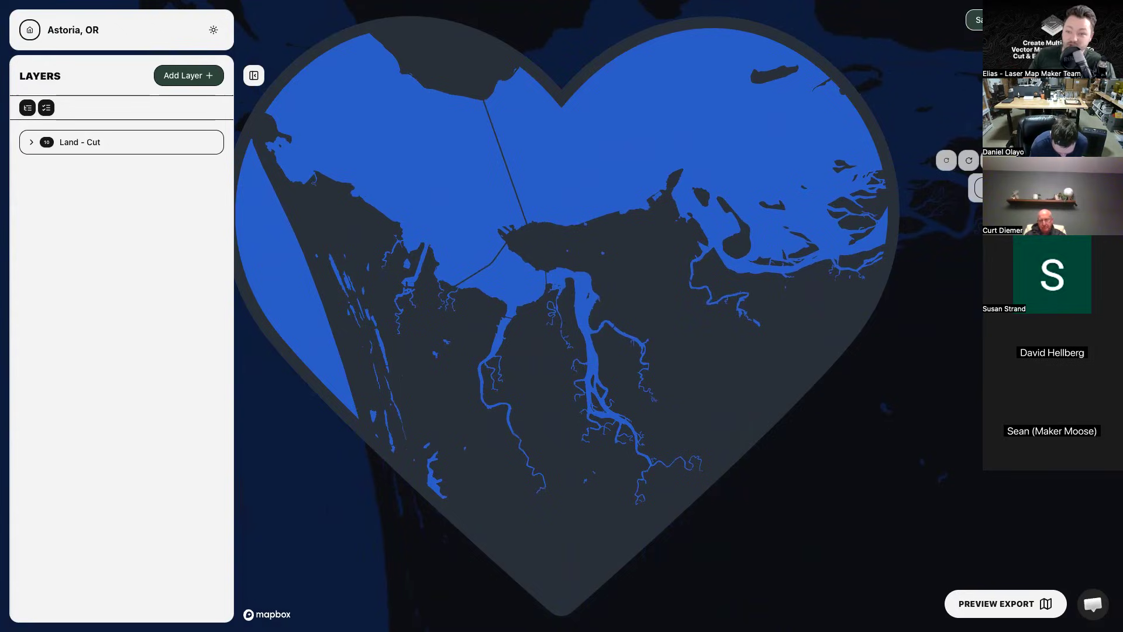
Rotate the map counterclockwise and reset it to its original orientation.
click(948, 161)
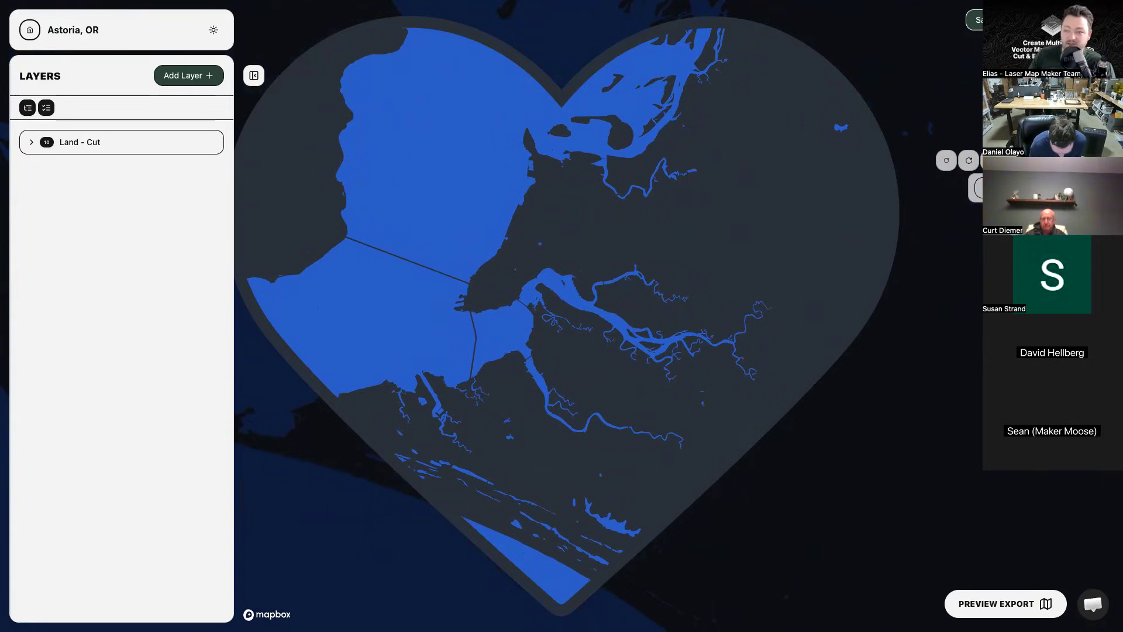
click(991, 160)
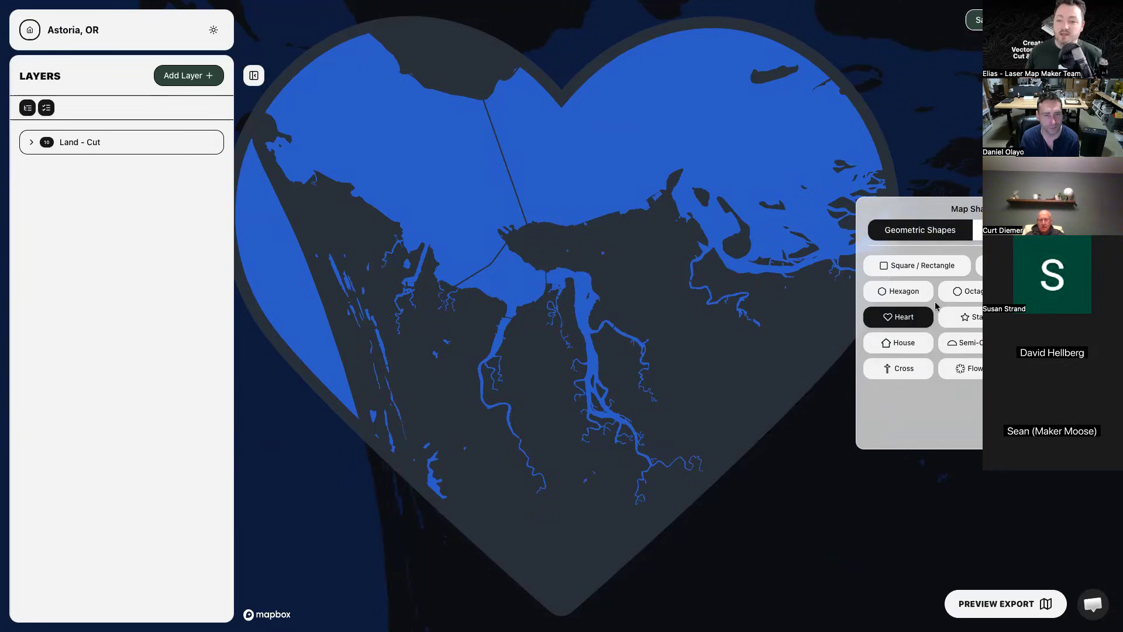
Change the map shape from the heart to the Oregon state outline.
click(1017, 229)
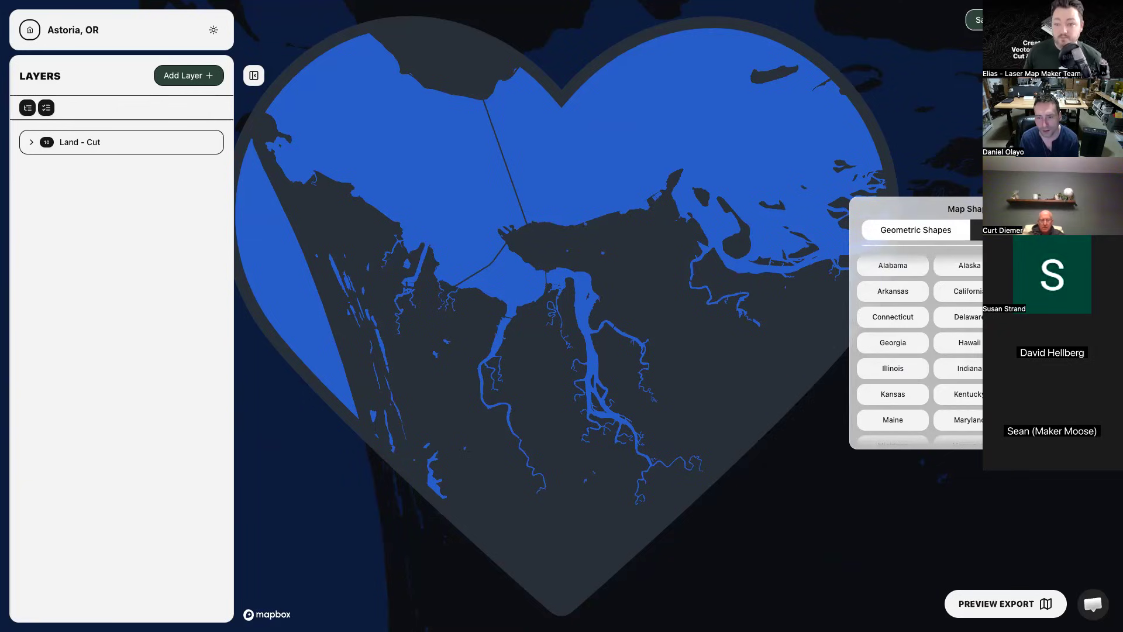
scroll(968, 379, down, 3)
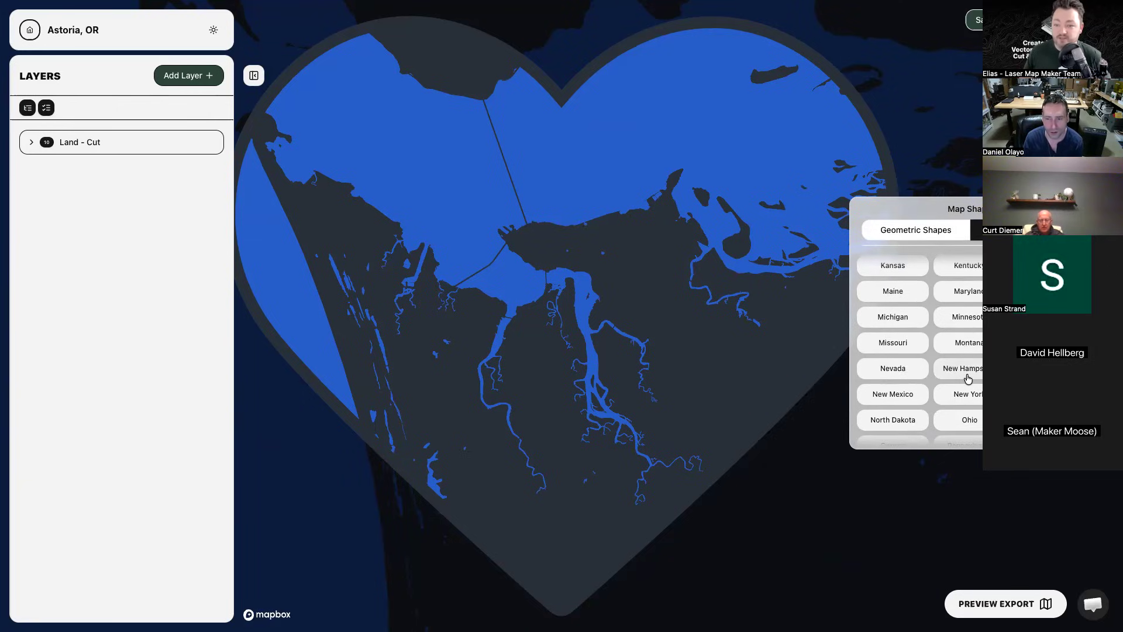
scroll(968, 379, down, 3)
click(911, 349)
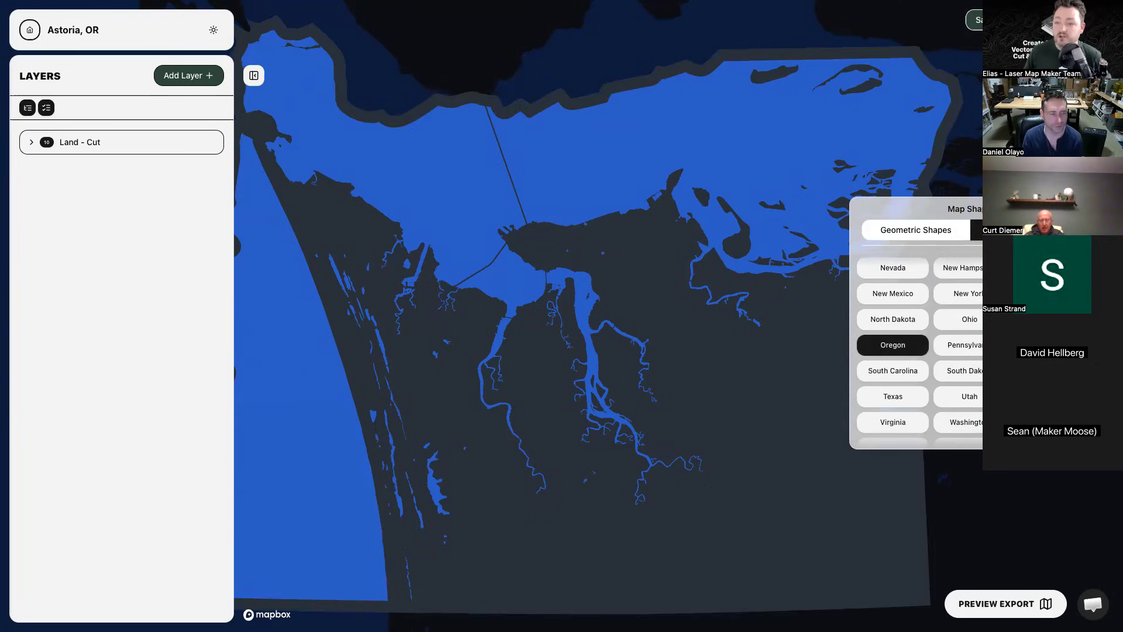
key(Escape)
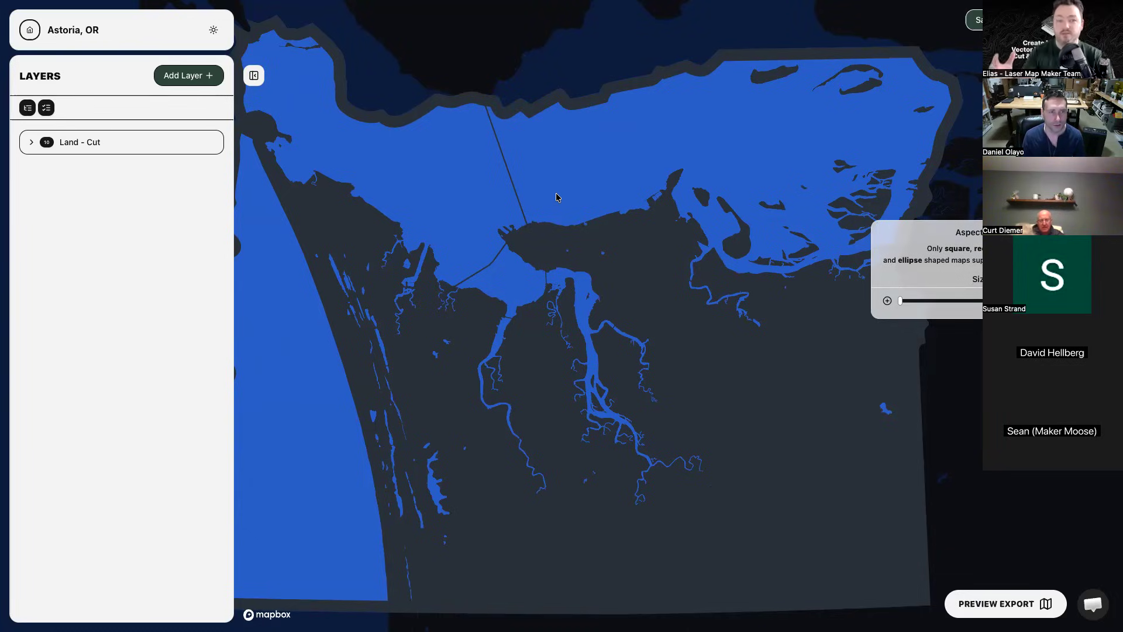
Shrink the map shape and move the map down so more of the river fits inside the outline.
drag(901, 301, 988, 302)
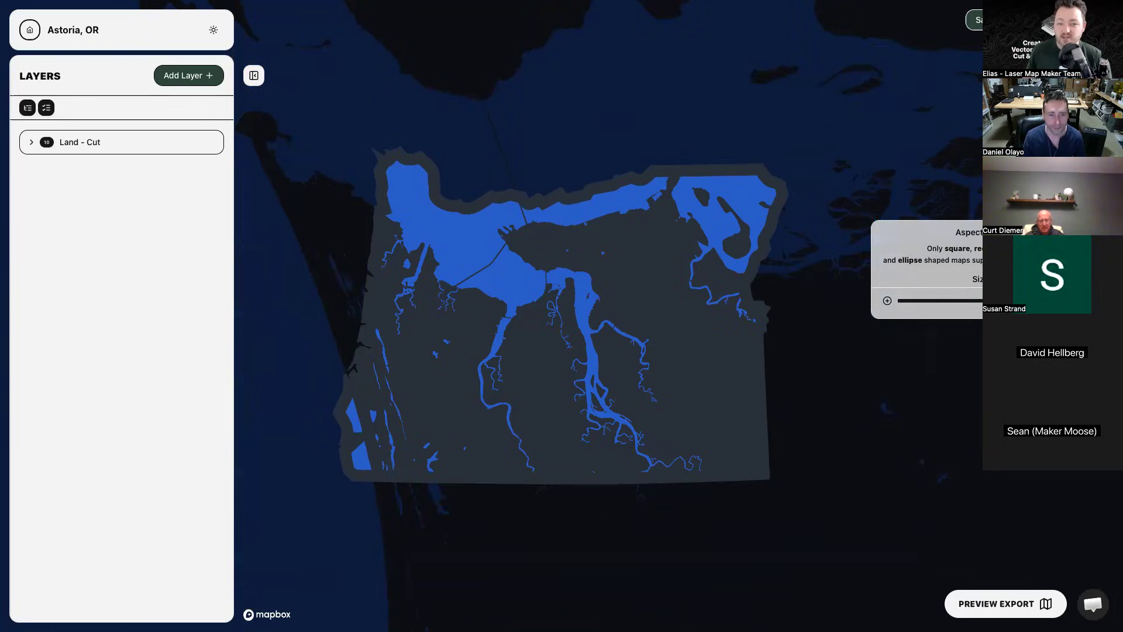
drag(644, 378, 612, 459)
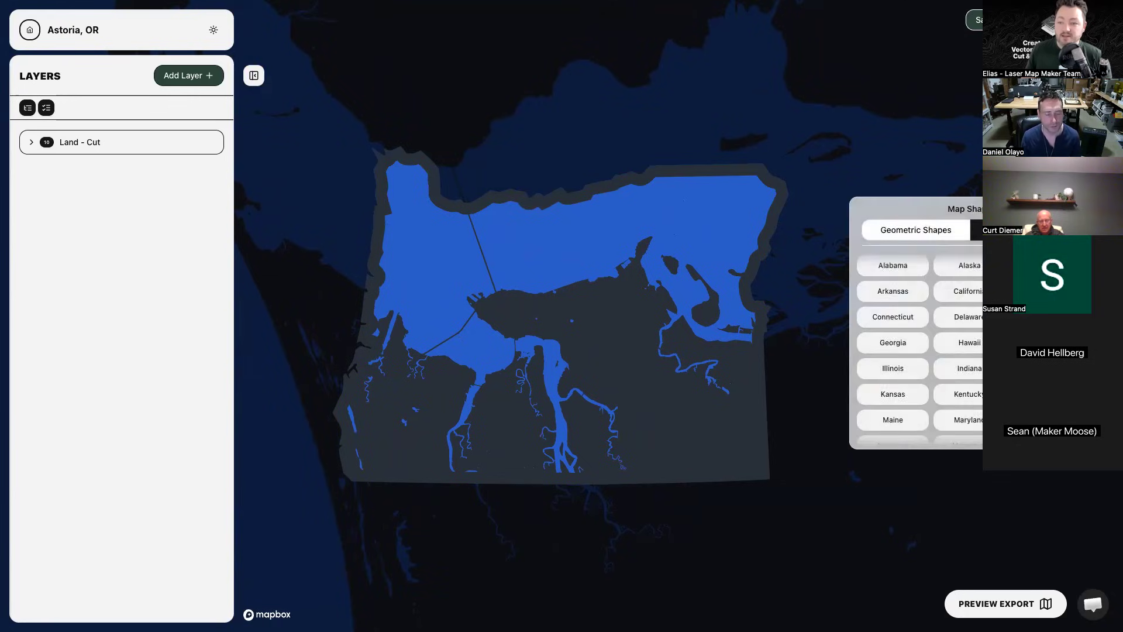
Change the map shape to the geometric Square / Rectangle.
click(935, 231)
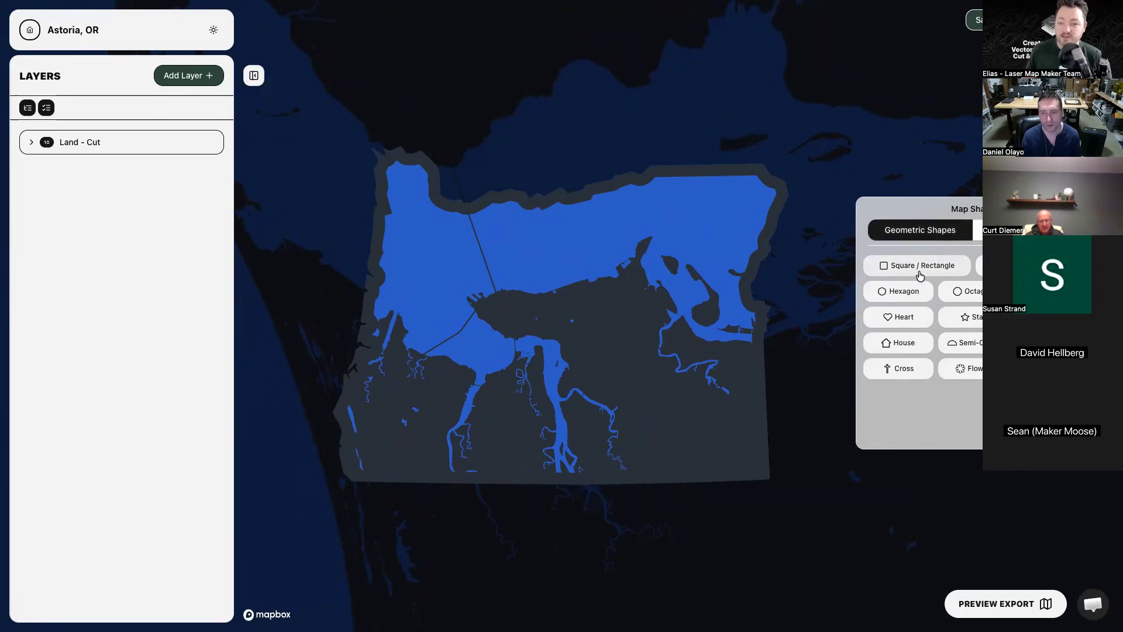
click(916, 270)
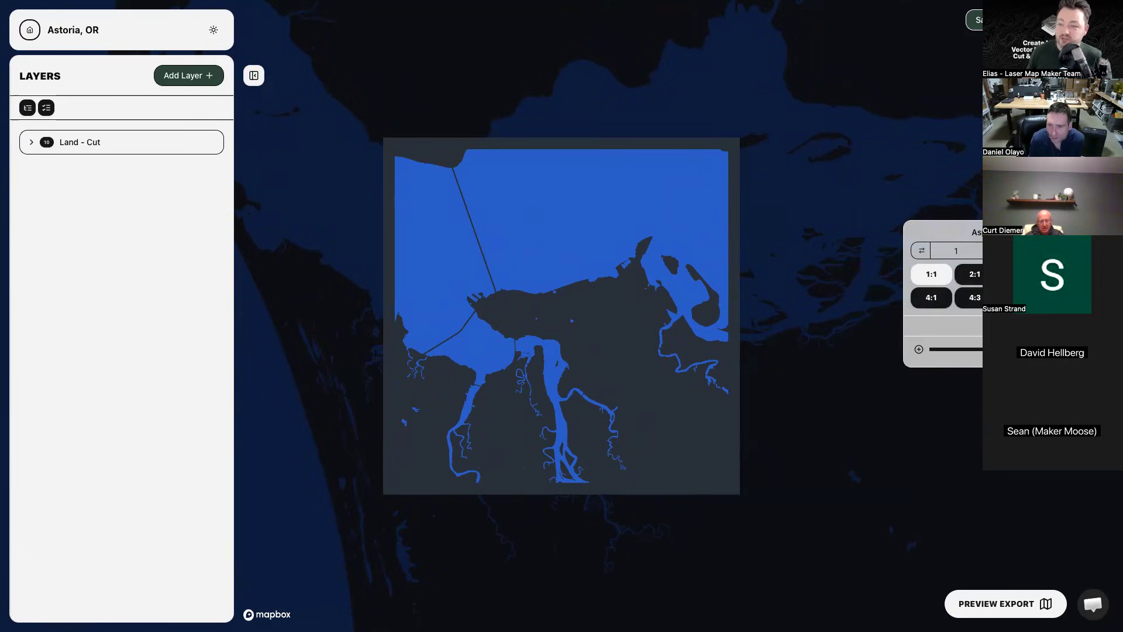
Enlarge the rectangle with a custom aspect ratio of 10 by 12, and swap its proportions to 12 by 10.
click(956, 248)
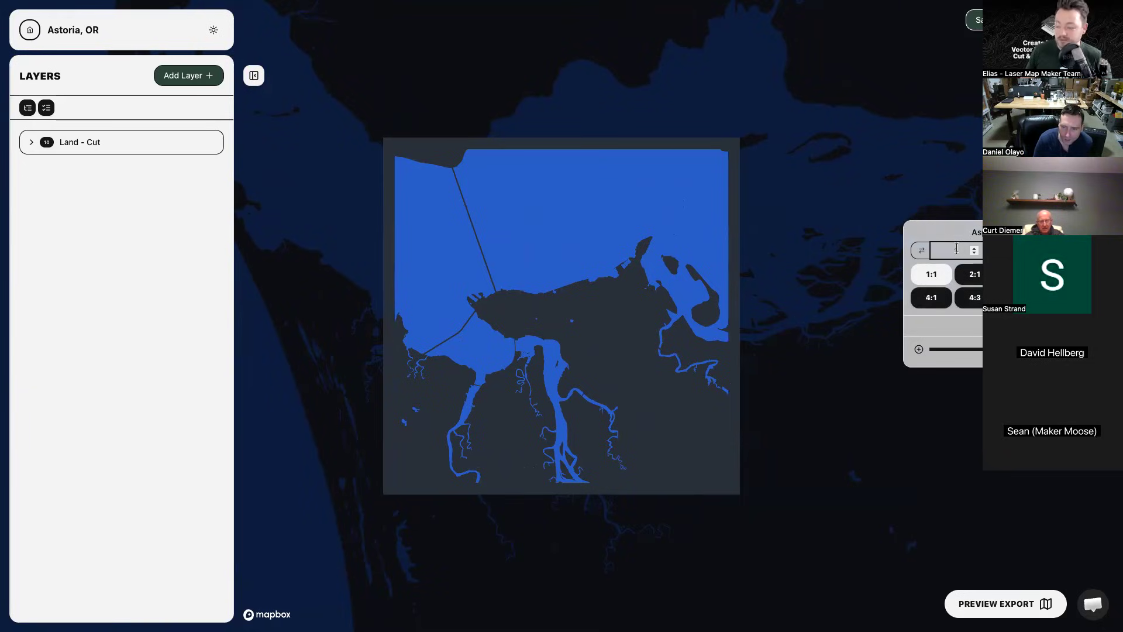
text(10)
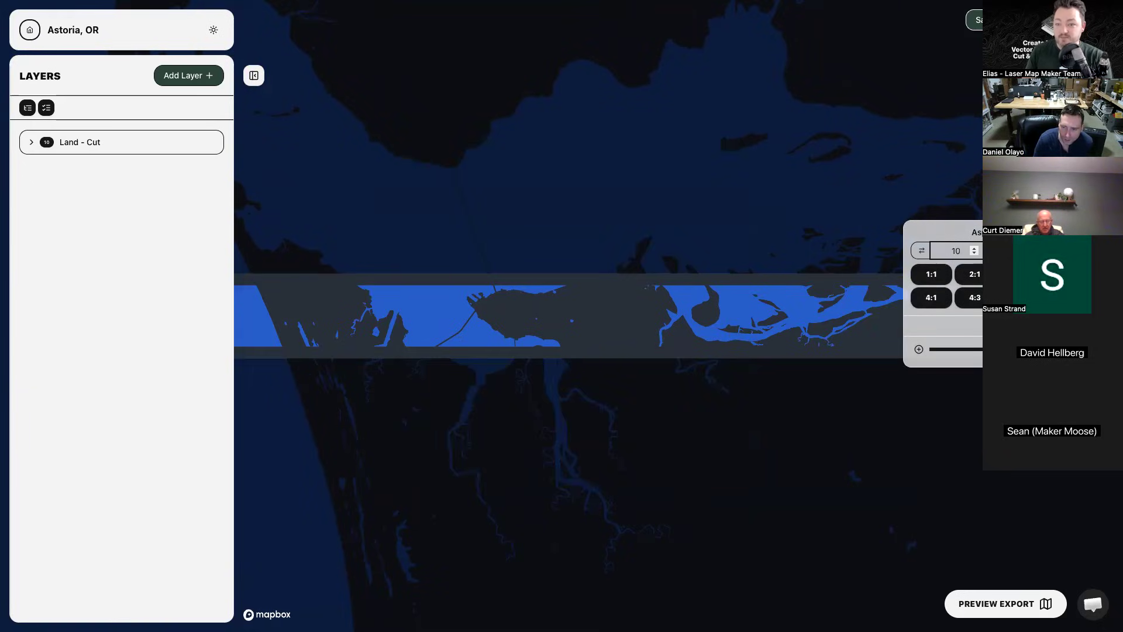
key(Return)
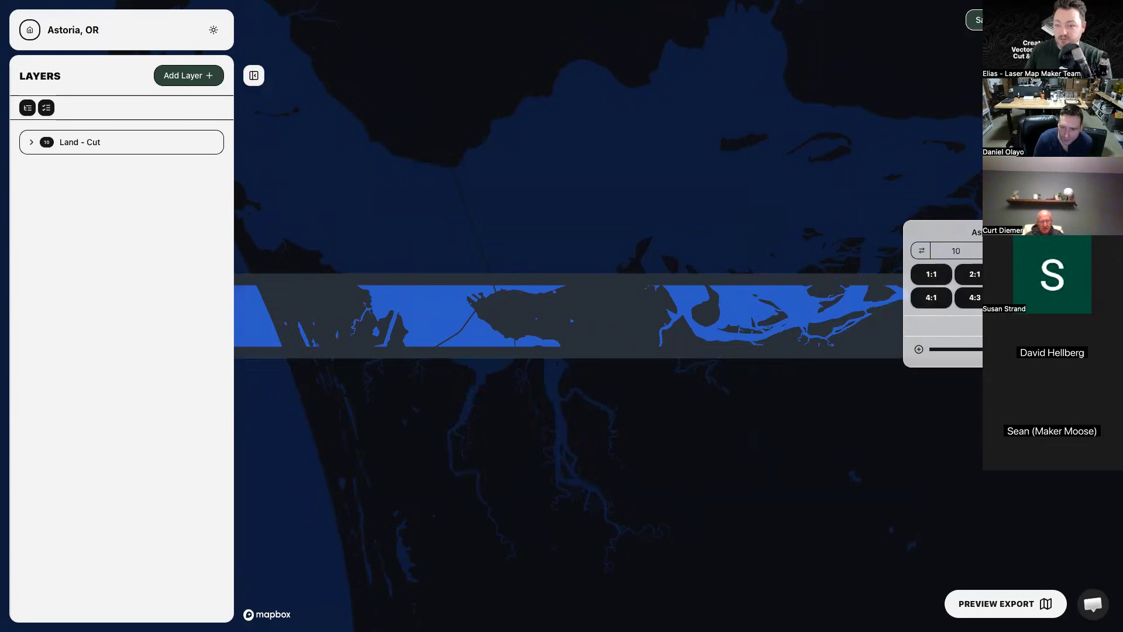
drag(1004, 349, 952, 349)
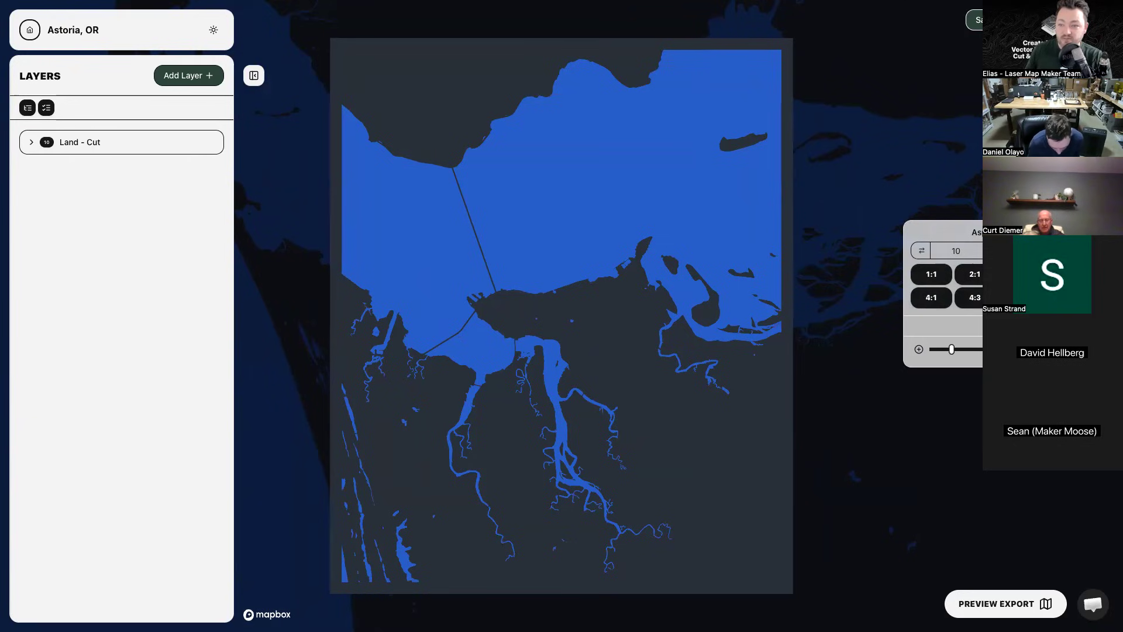
click(921, 250)
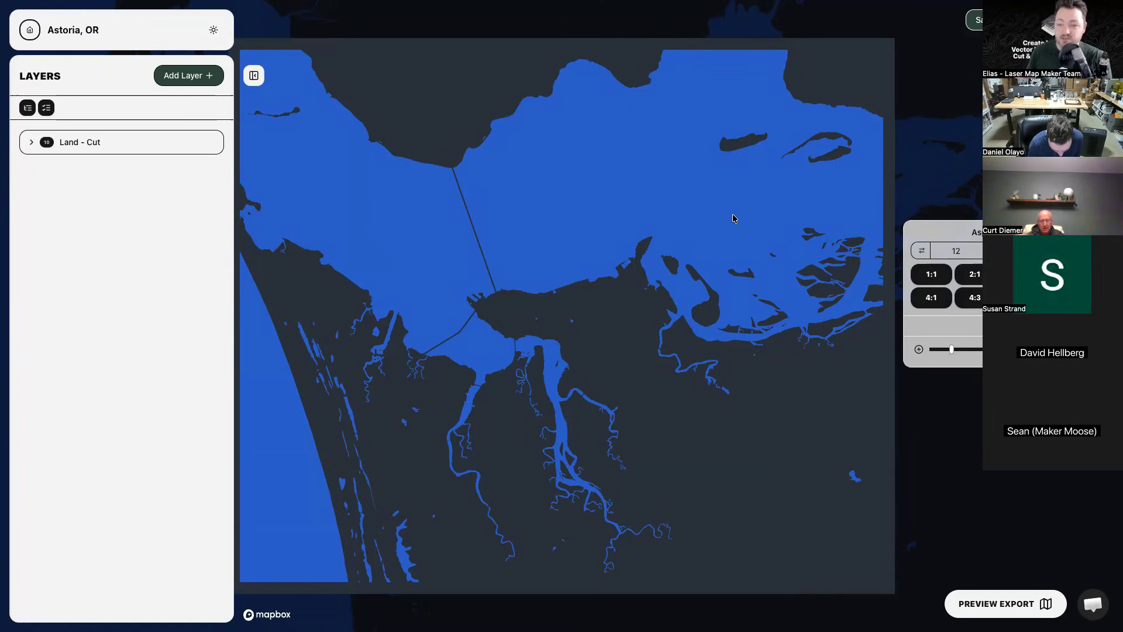
Try the preset aspect ratios on the rectangle, including 1:1, 2:1, 4:3 and 4:1, and finish on the last wide preset.
click(938, 276)
click(977, 276)
click(1019, 275)
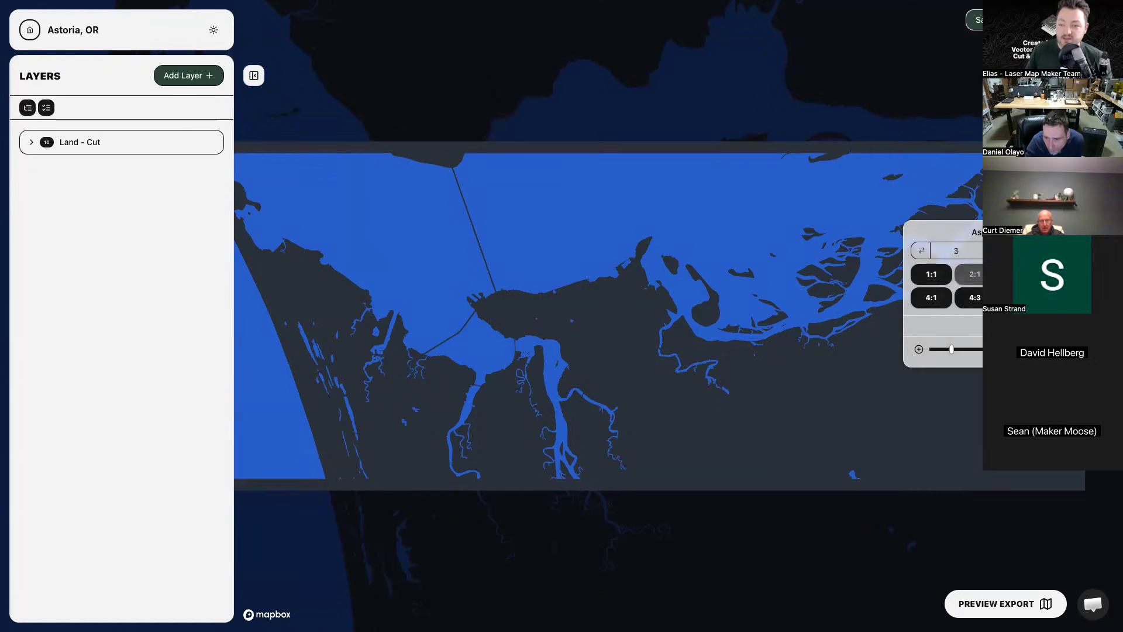
click(1061, 276)
click(1062, 297)
click(1019, 298)
click(975, 301)
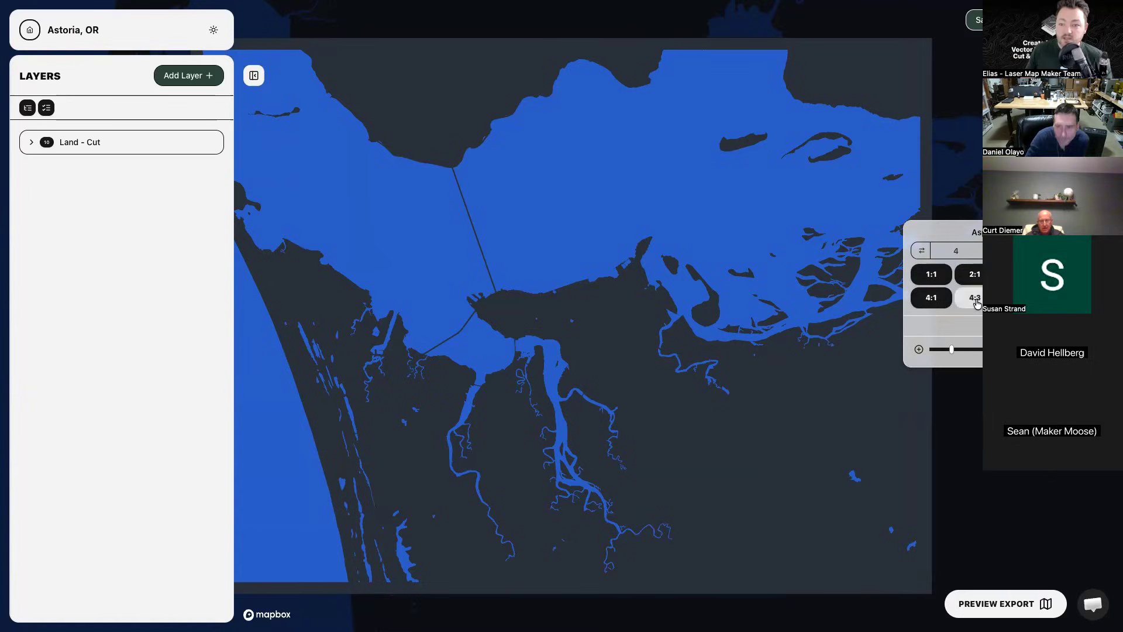
click(939, 303)
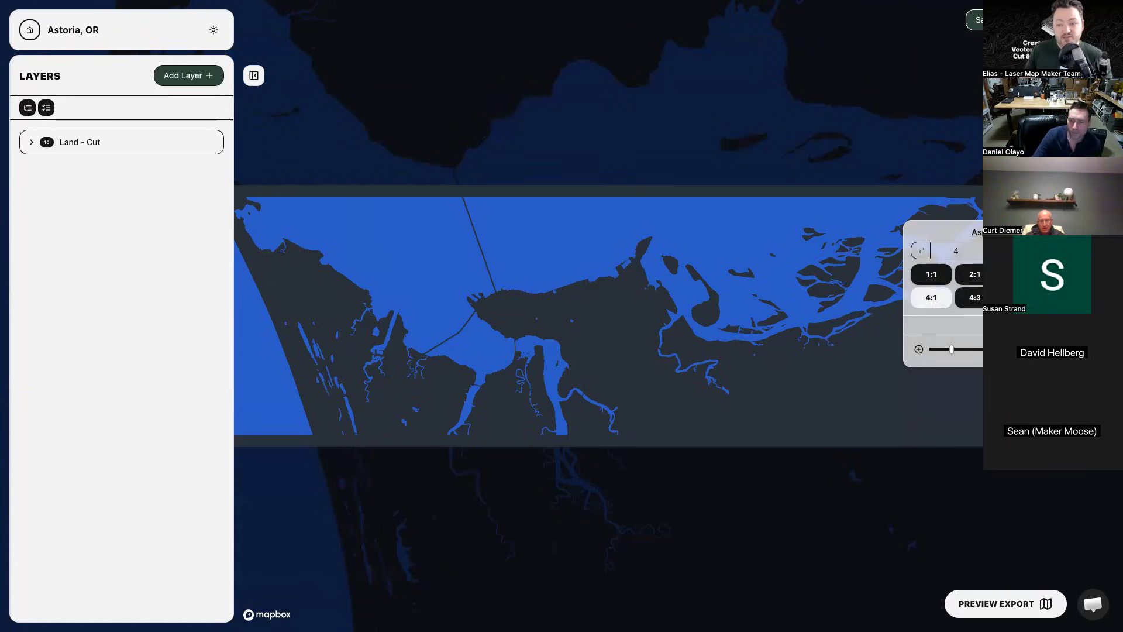
click(1062, 297)
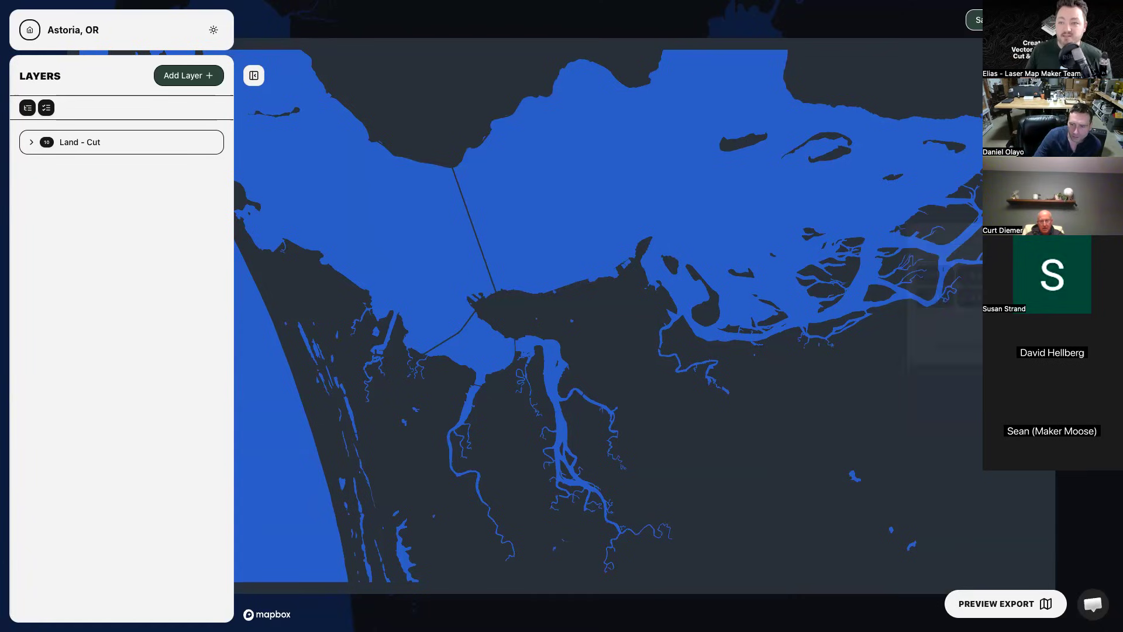
Switch the interface theme to Dark and back to Light.
click(254, 76)
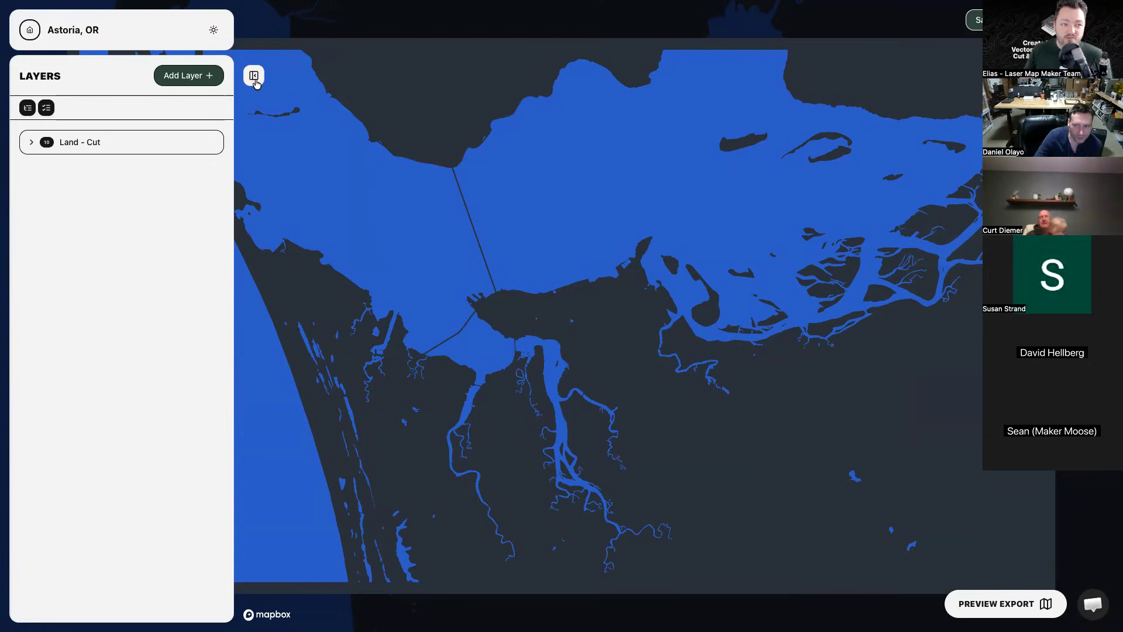
click(213, 30)
click(219, 92)
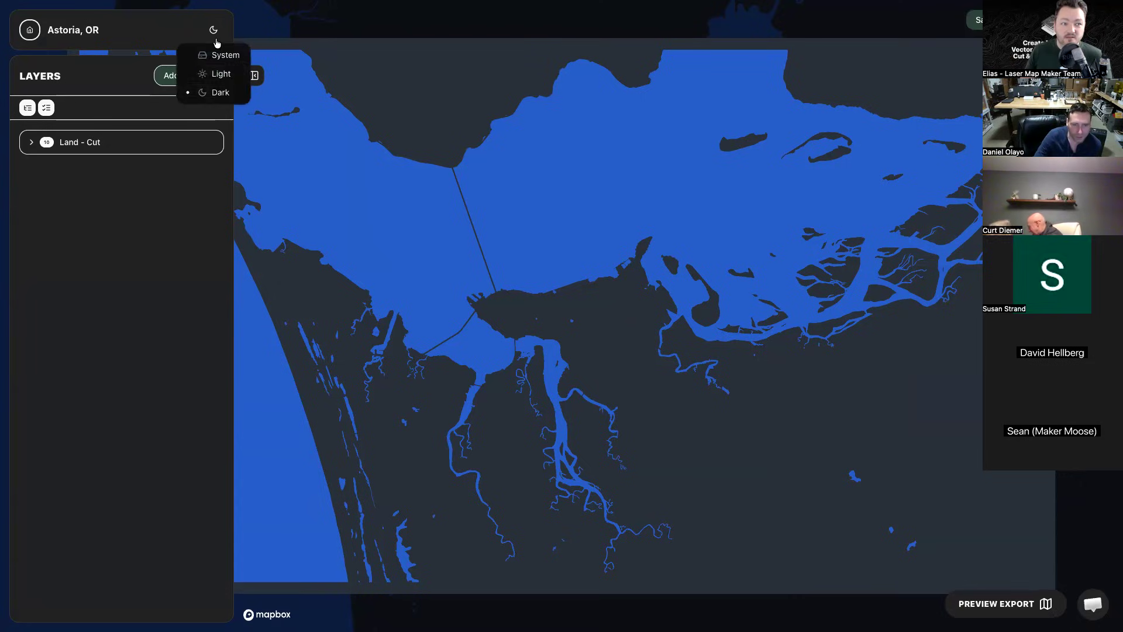
click(234, 75)
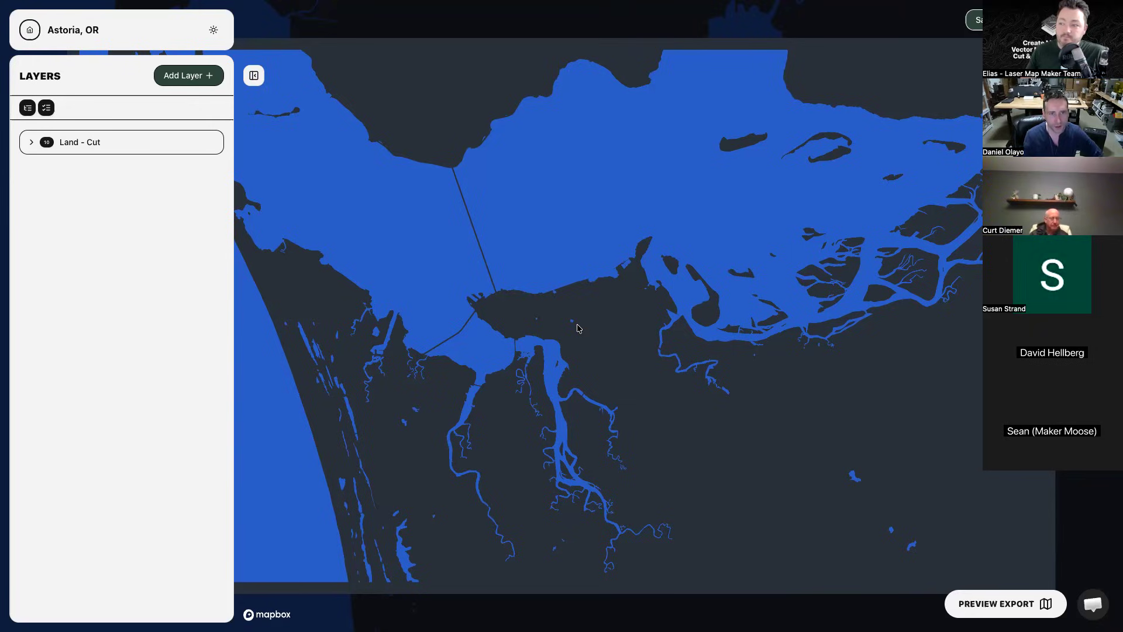
Zoom the map in on the Astoria peninsula inside the rectangle and save the project.
scroll(578, 326, up, 3)
drag(577, 325, 626, 290)
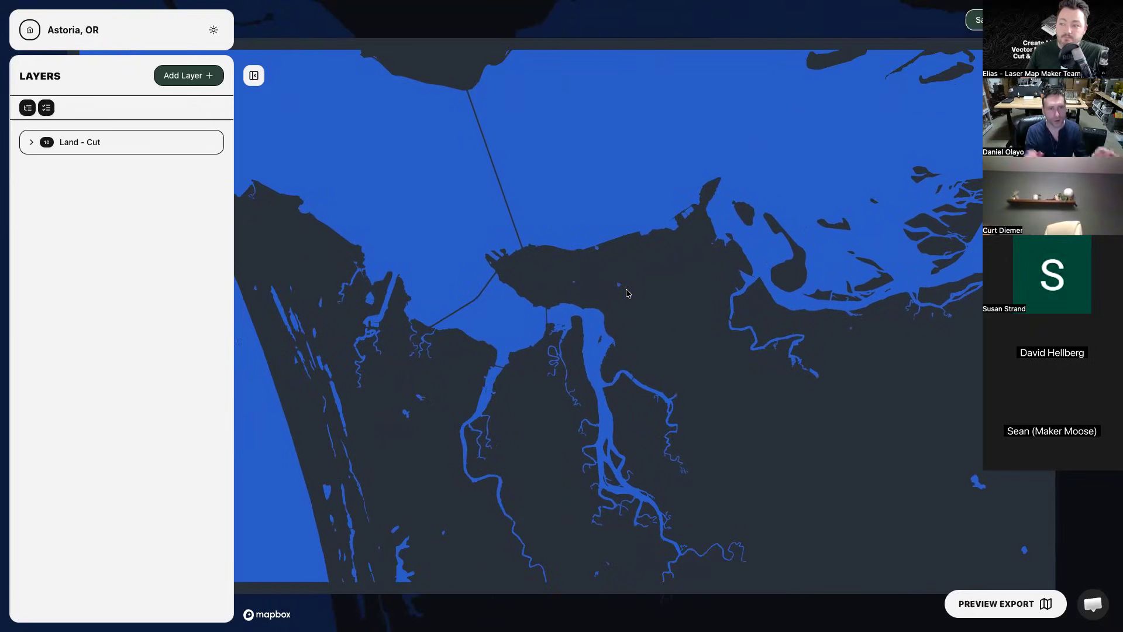
scroll(572, 283, up, 4)
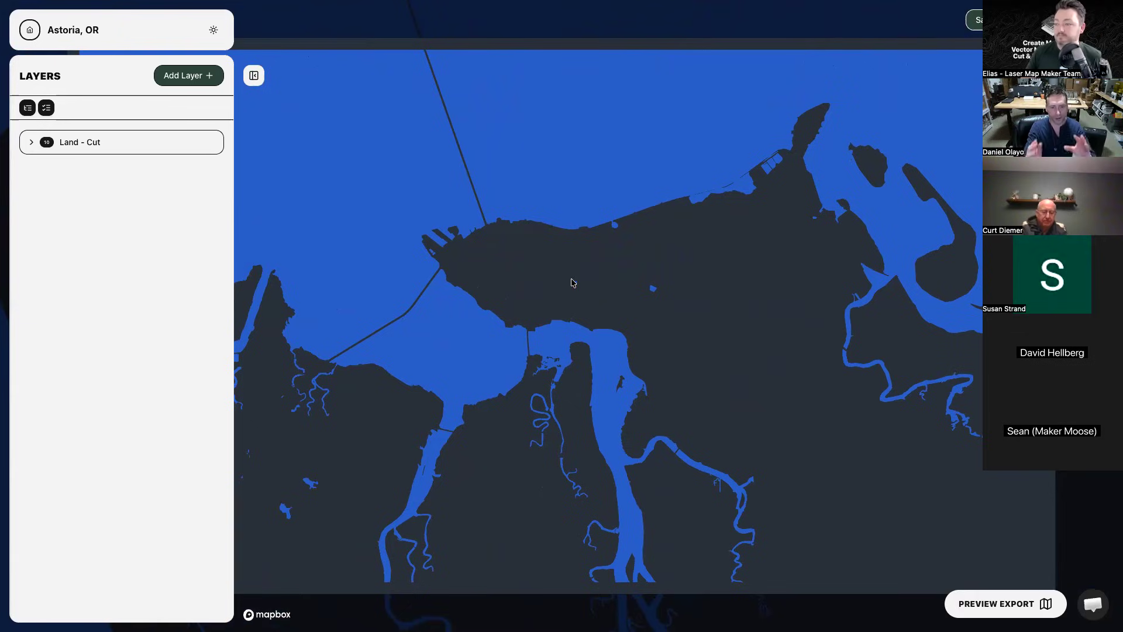
scroll(572, 283, down, 1)
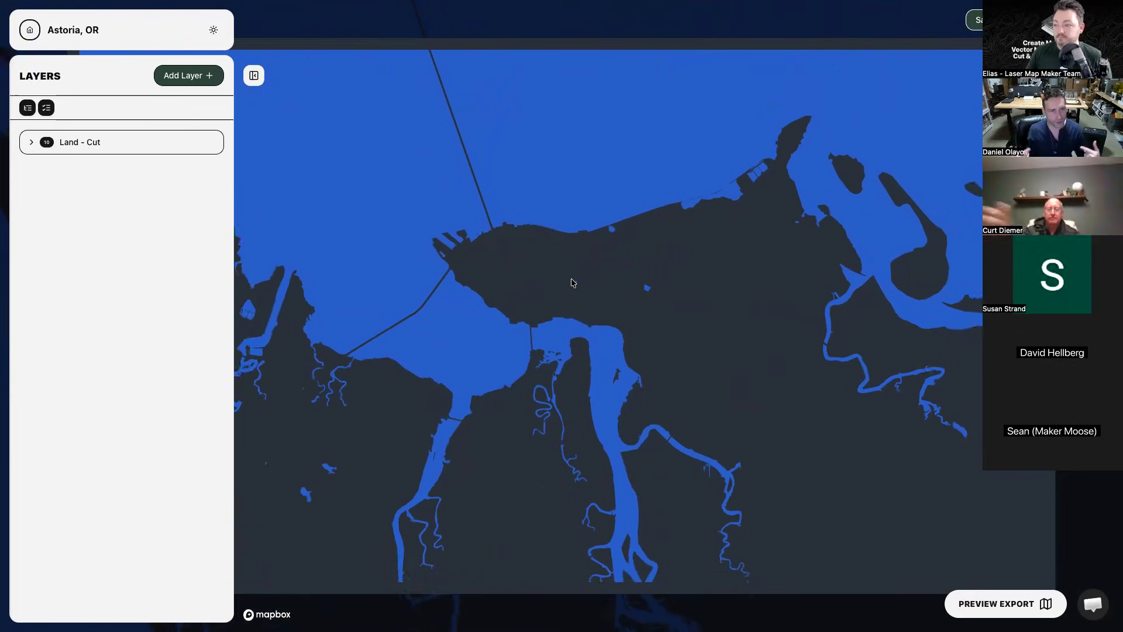
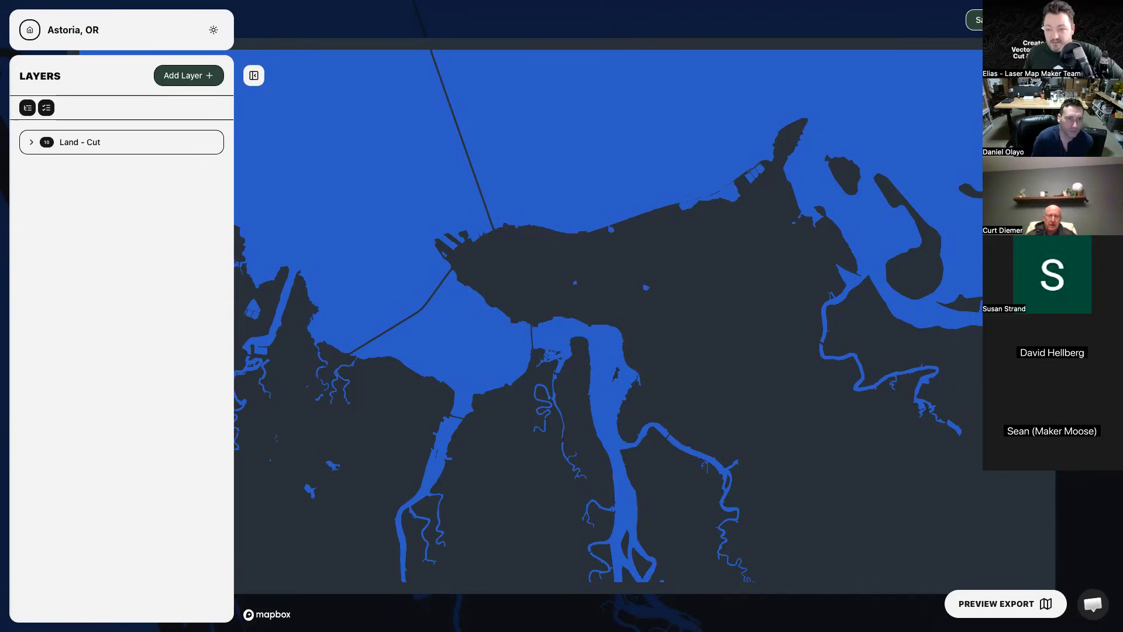
click(987, 20)
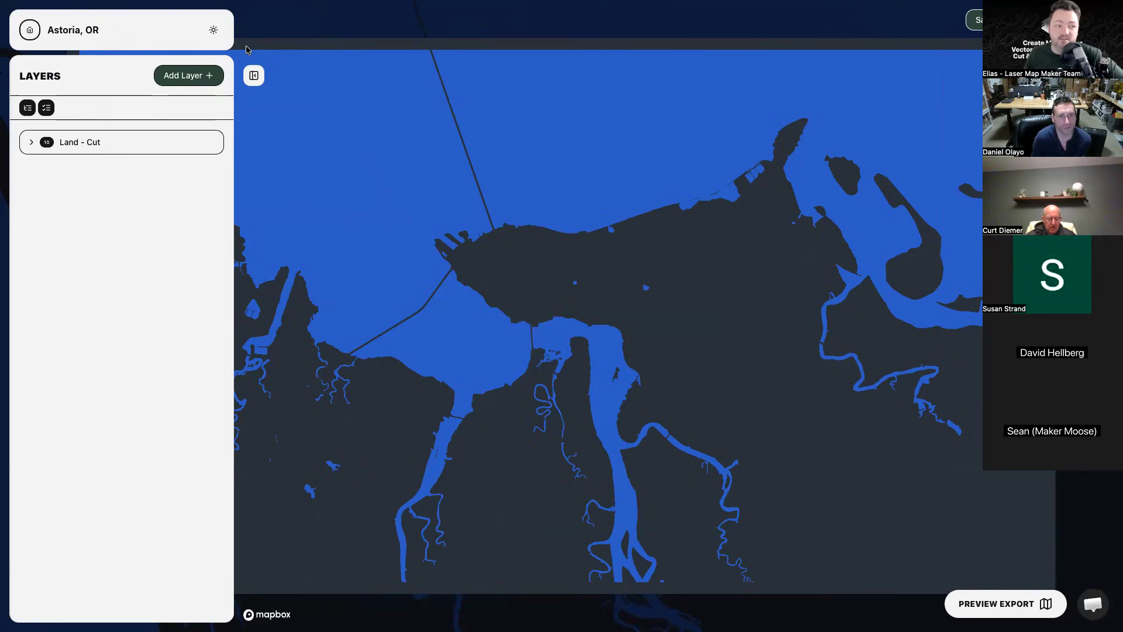
Return to the projects list and view the options available for the Astoria, OR project.
click(30, 30)
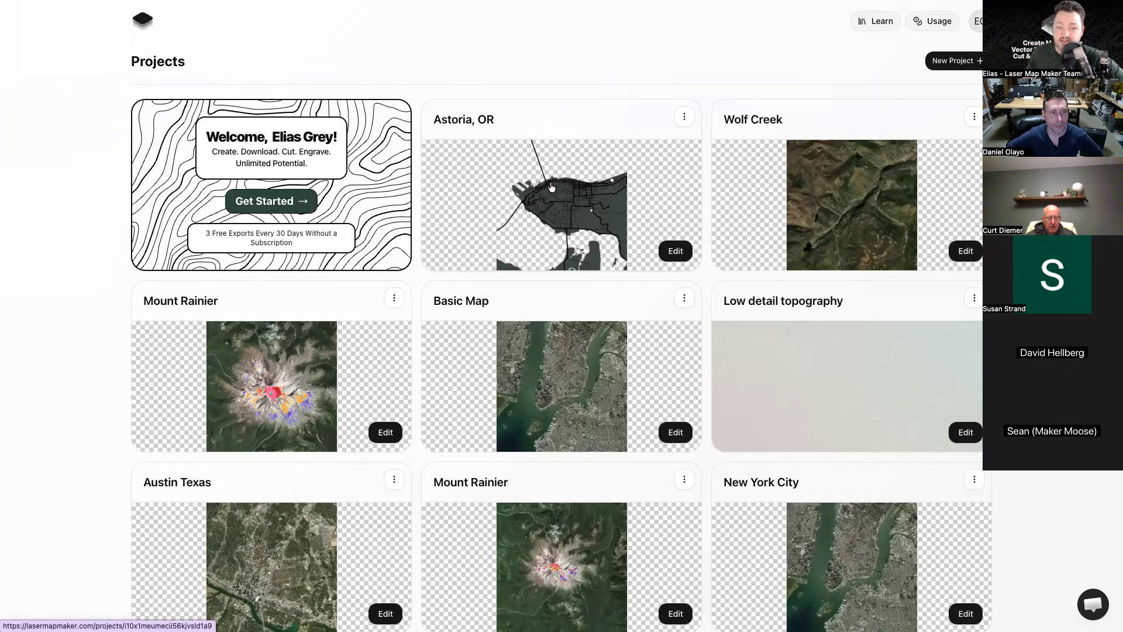
click(684, 119)
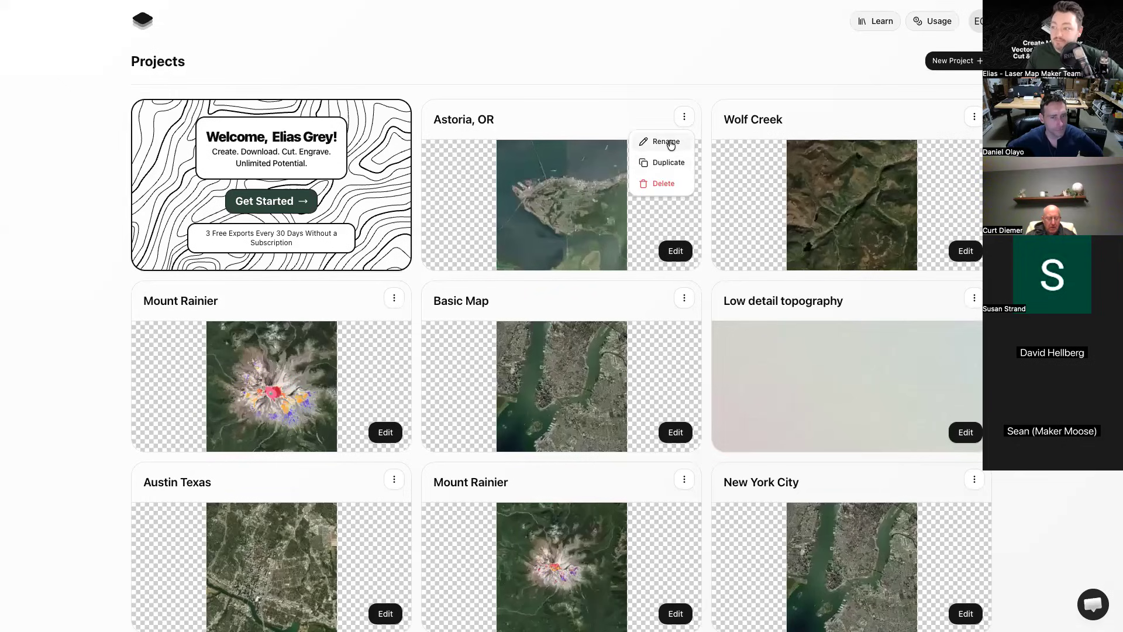
click(590, 118)
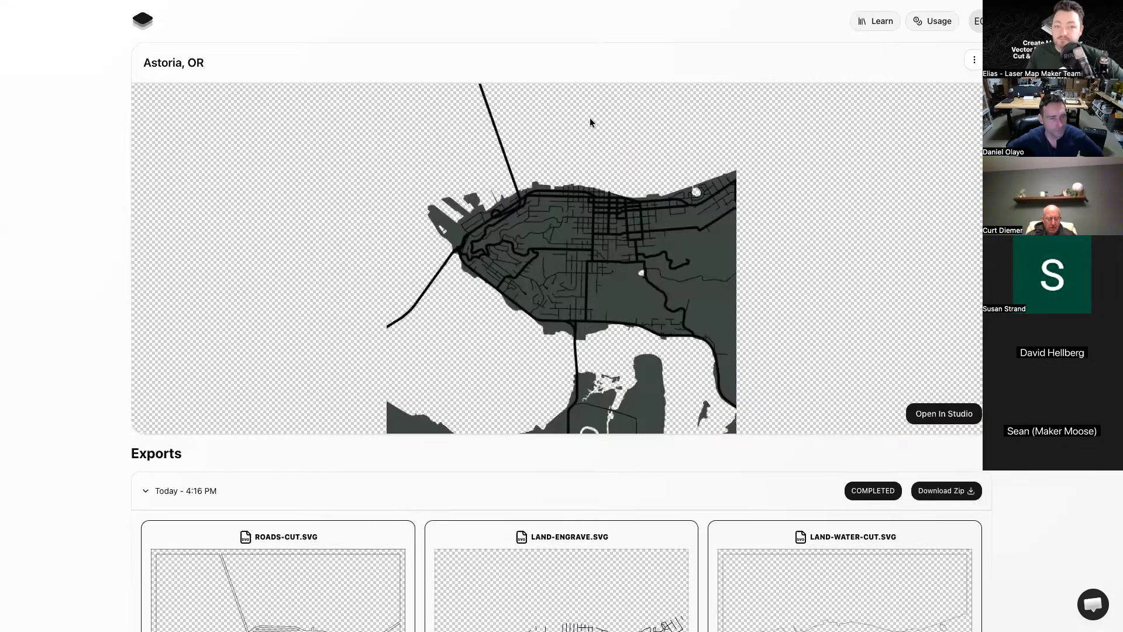
Reopen the Astoria, OR project from the projects list in the studio.
click(16, 54)
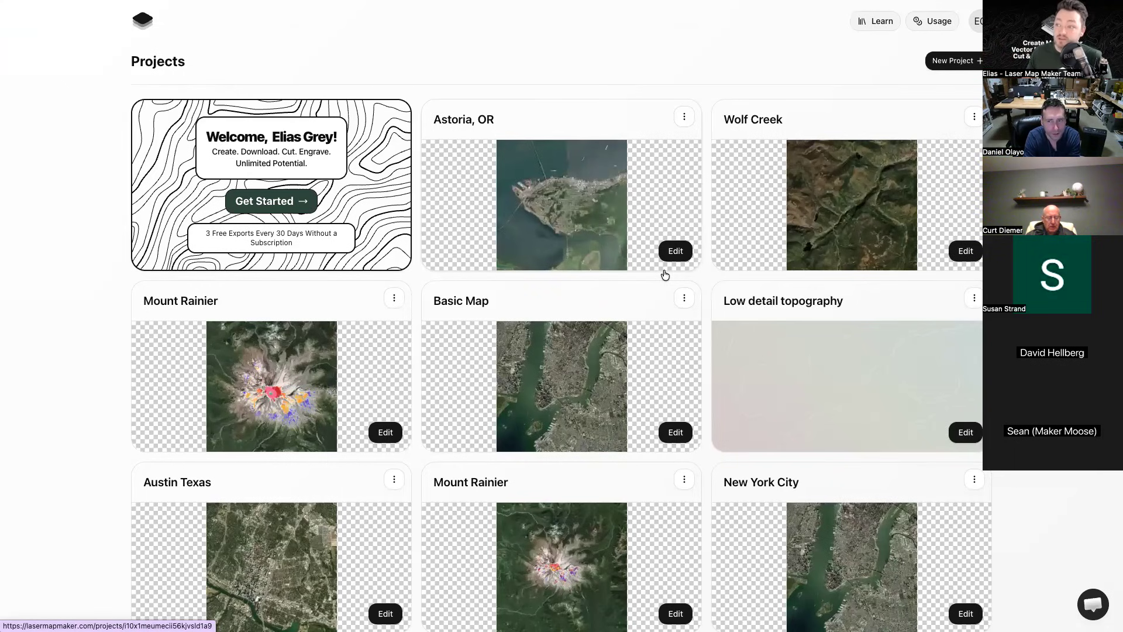
click(665, 274)
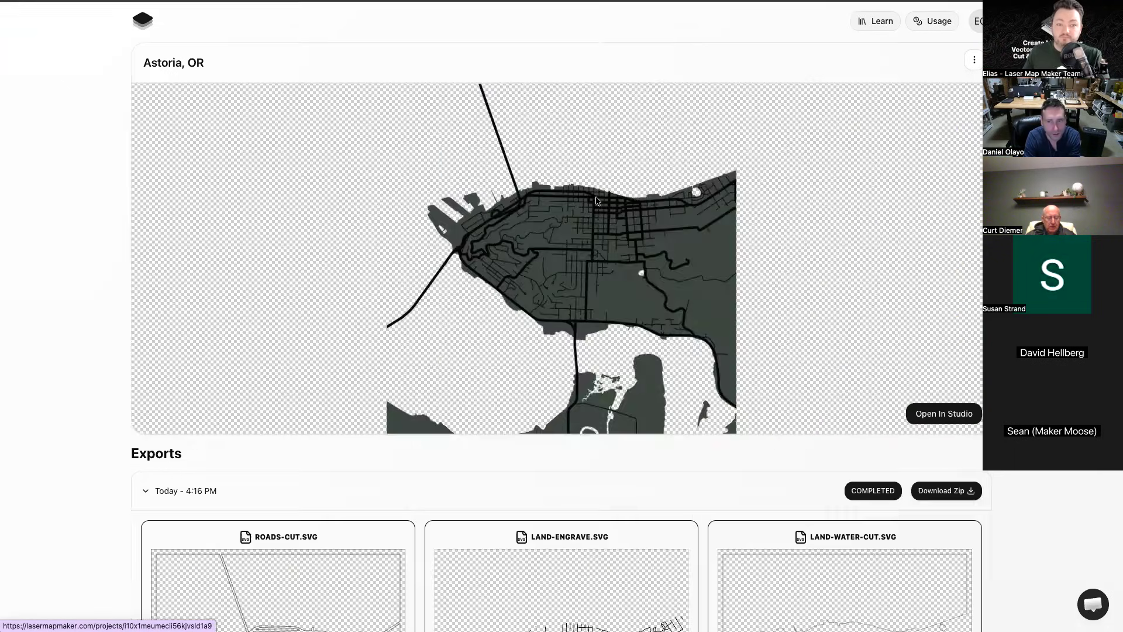
click(948, 413)
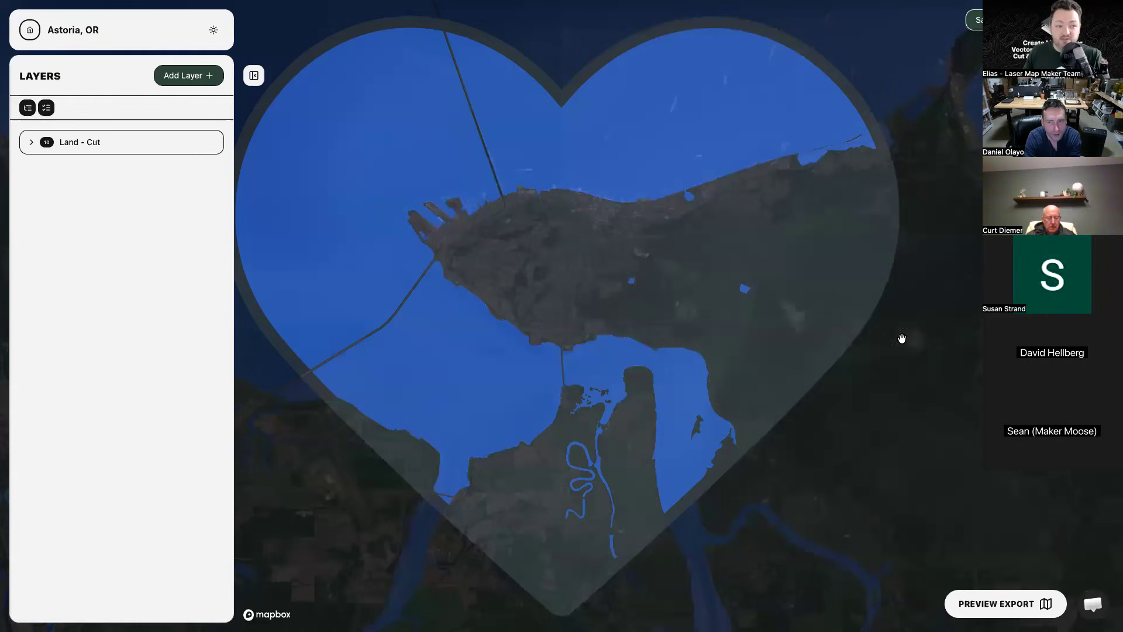
Start a new map layer and name it "Roads - Cut".
click(126, 146)
click(129, 144)
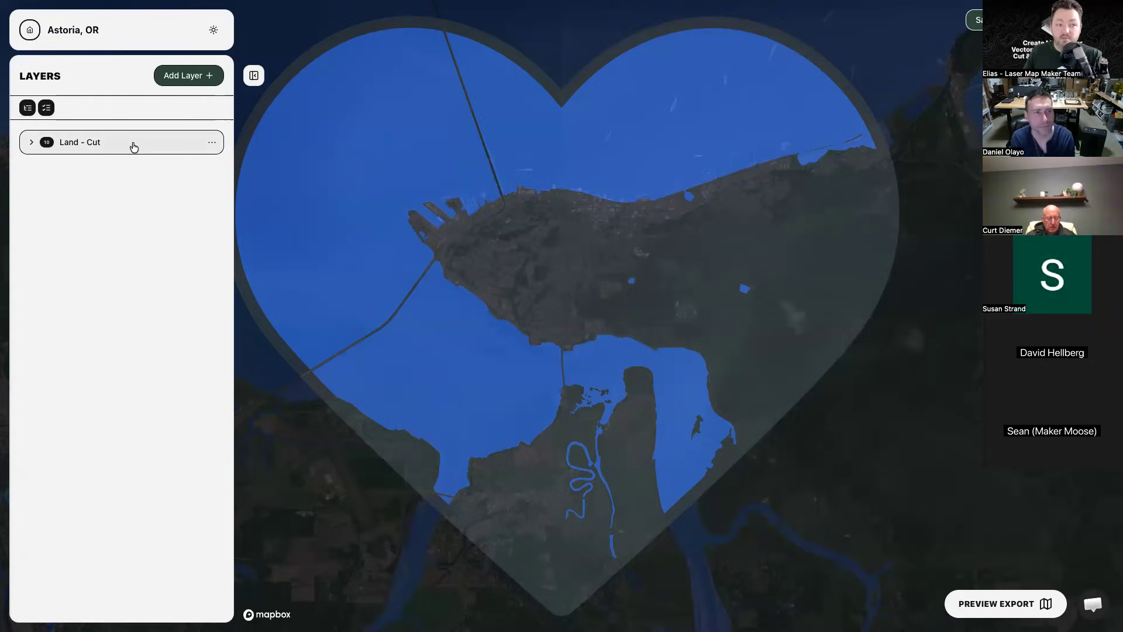
click(186, 79)
triple_click(447, 67)
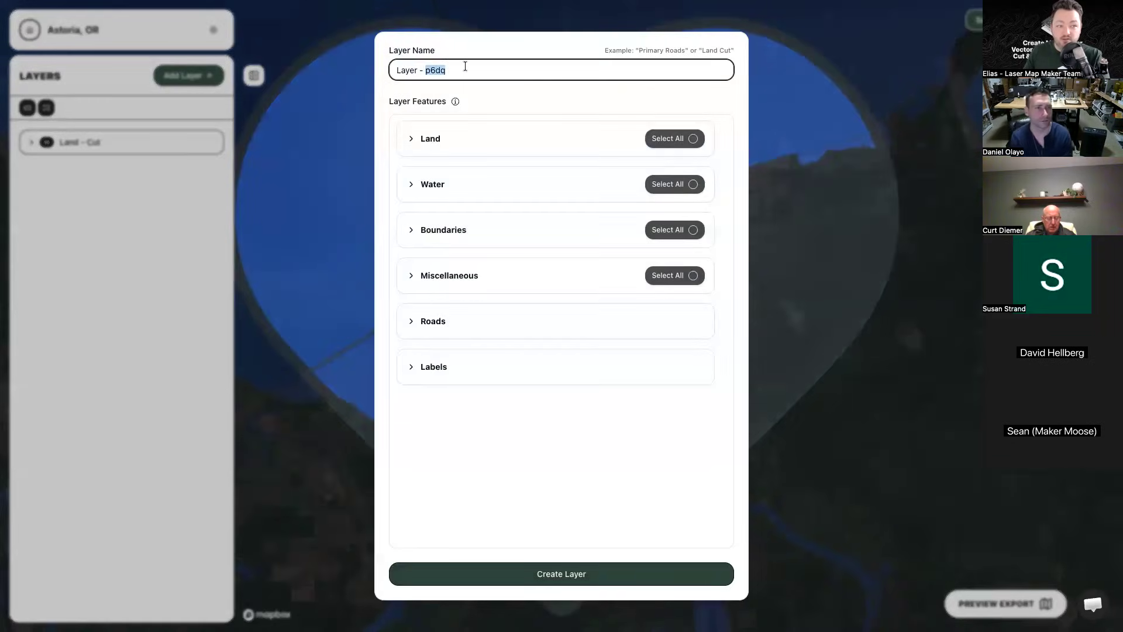
text(Roads c)
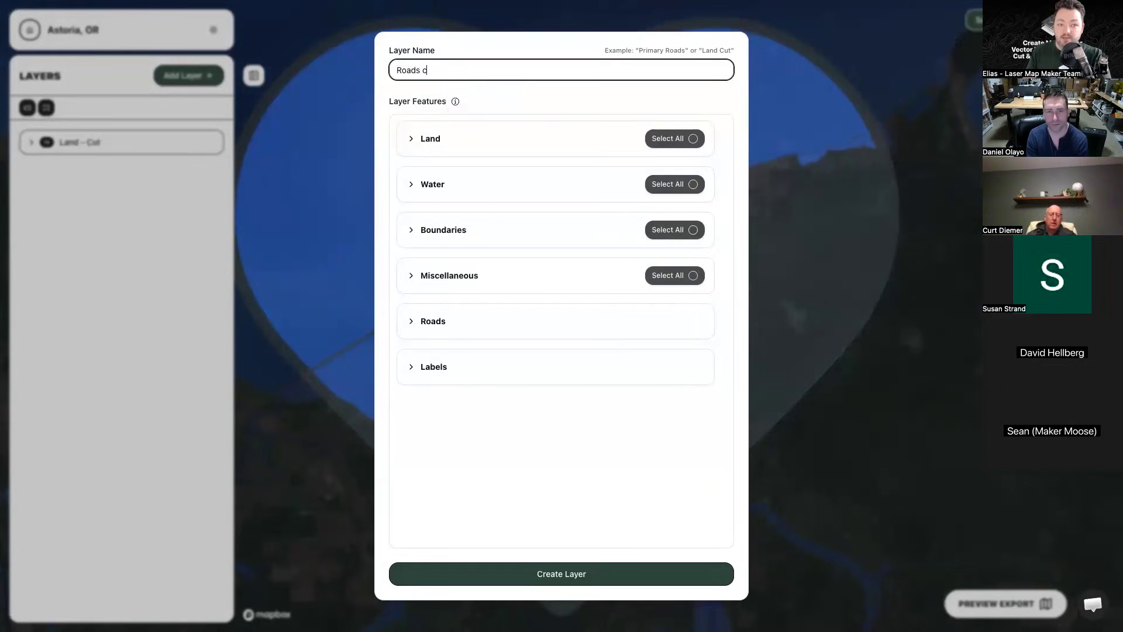
key(BackSpace)
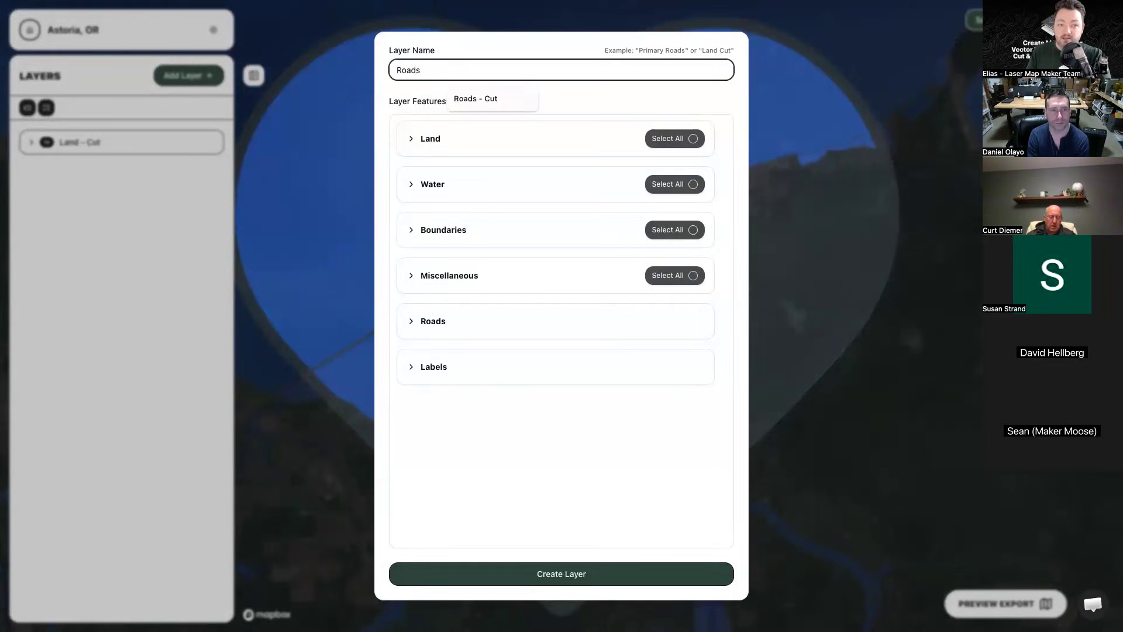
text(=)
key(BackSpace)
text(0)
key(BackSpace)
text(0)
key(BackSpace)
key(Down)
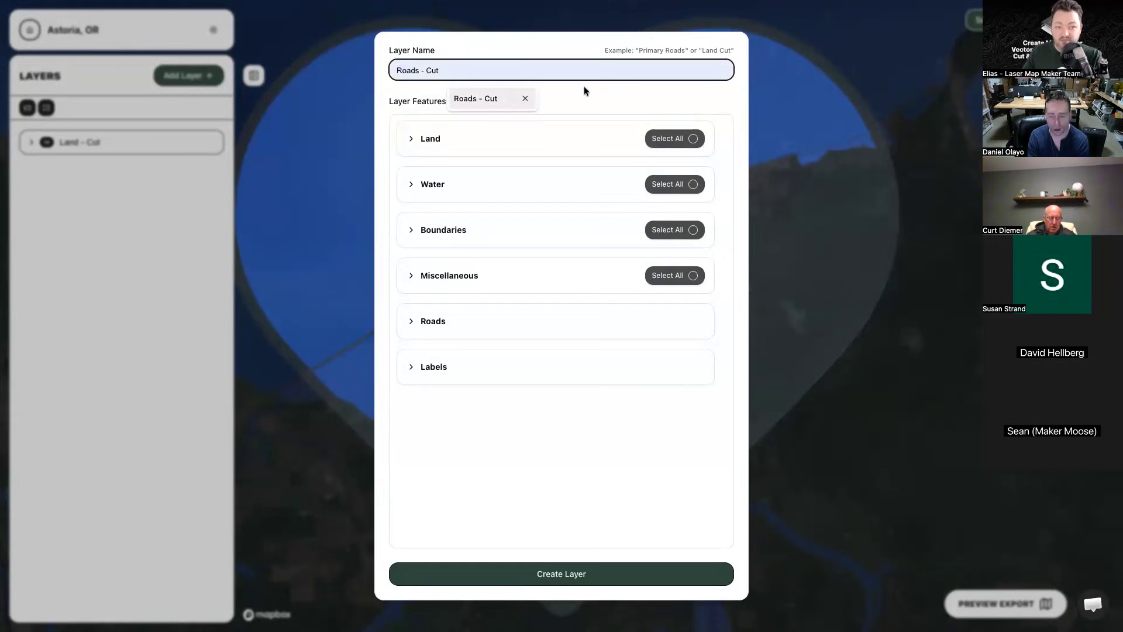
key(Up)
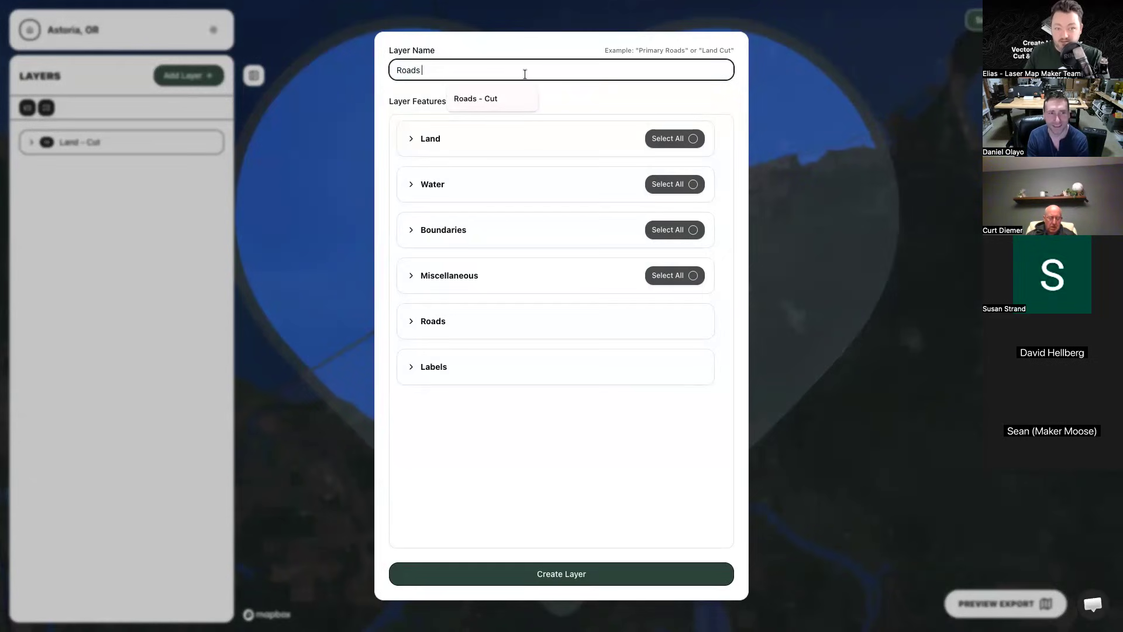
click(491, 99)
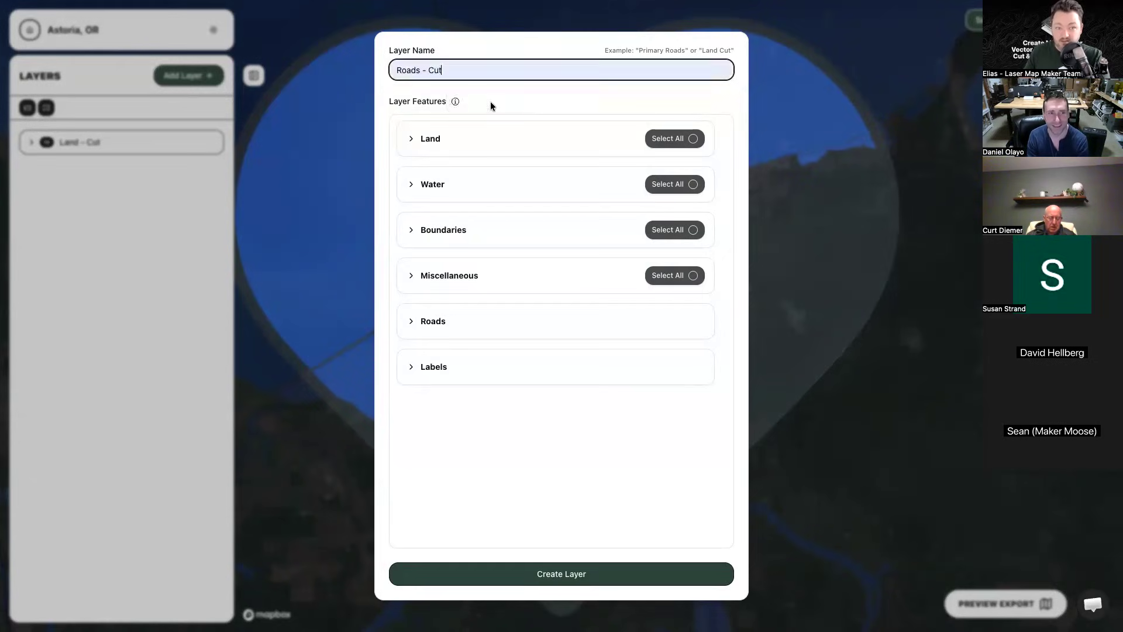
Include all Roadways features except Primary Streets in the Roads - Cut layer and create it.
click(486, 315)
scroll(508, 404, down, 2)
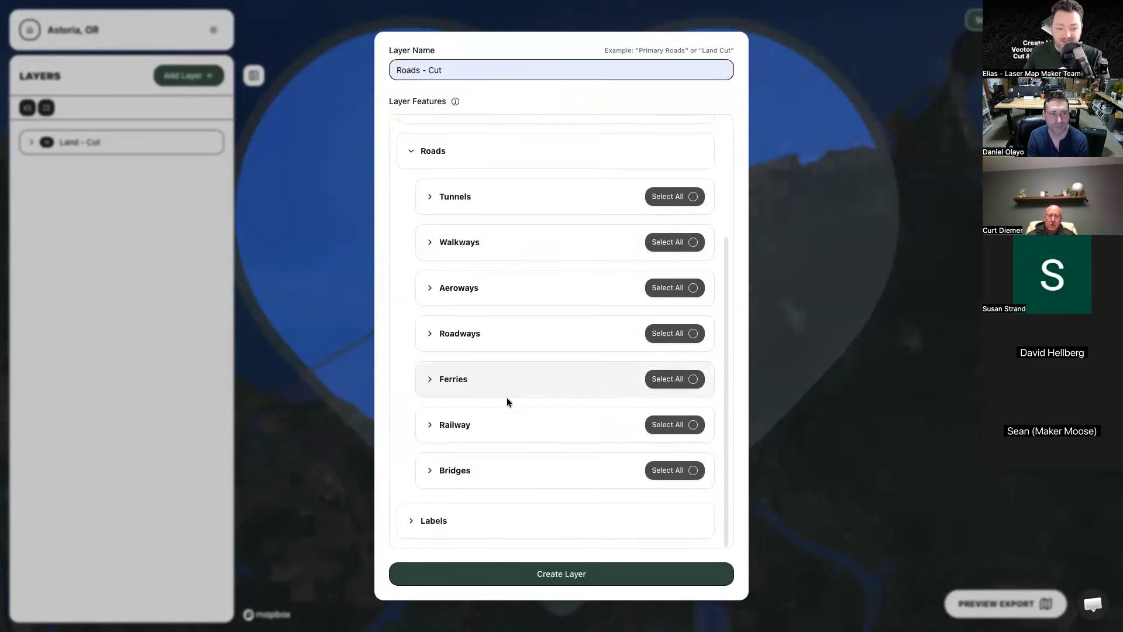
click(496, 348)
click(670, 333)
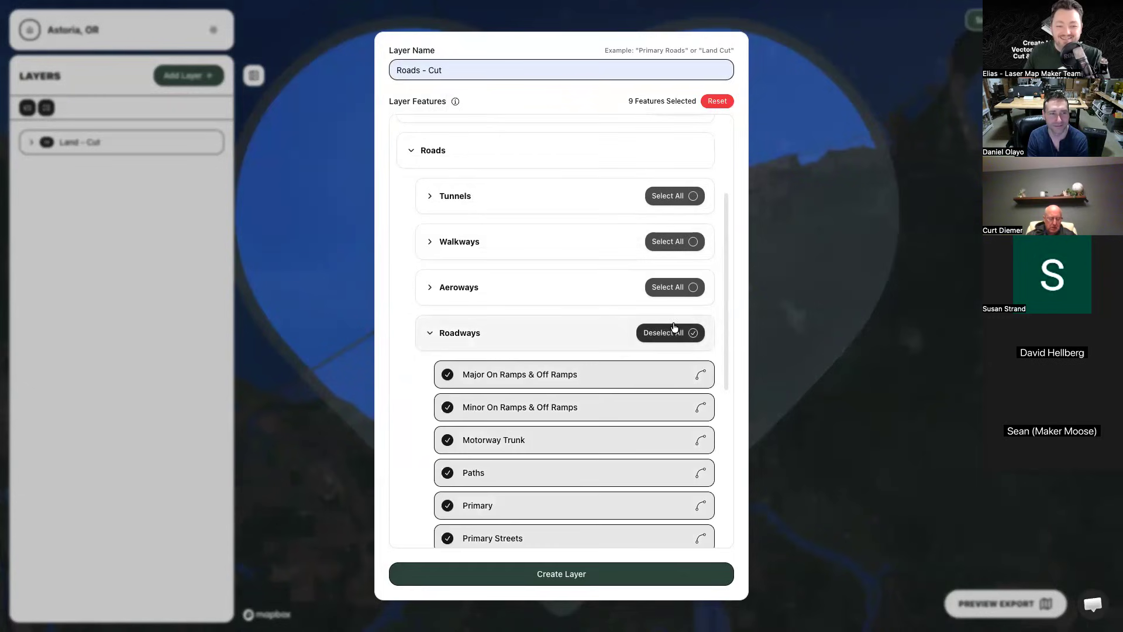
scroll(561, 472, down, 1)
click(556, 507)
click(565, 576)
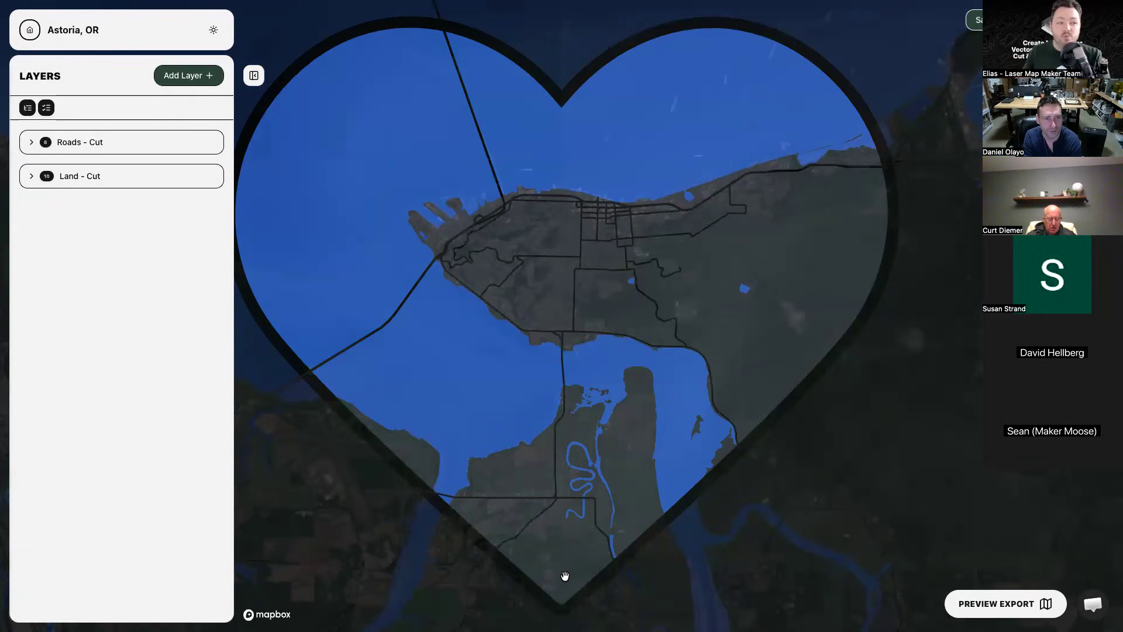
Expand the Roads - Cut and Land - Cut layers to compare the features they contain.
click(146, 145)
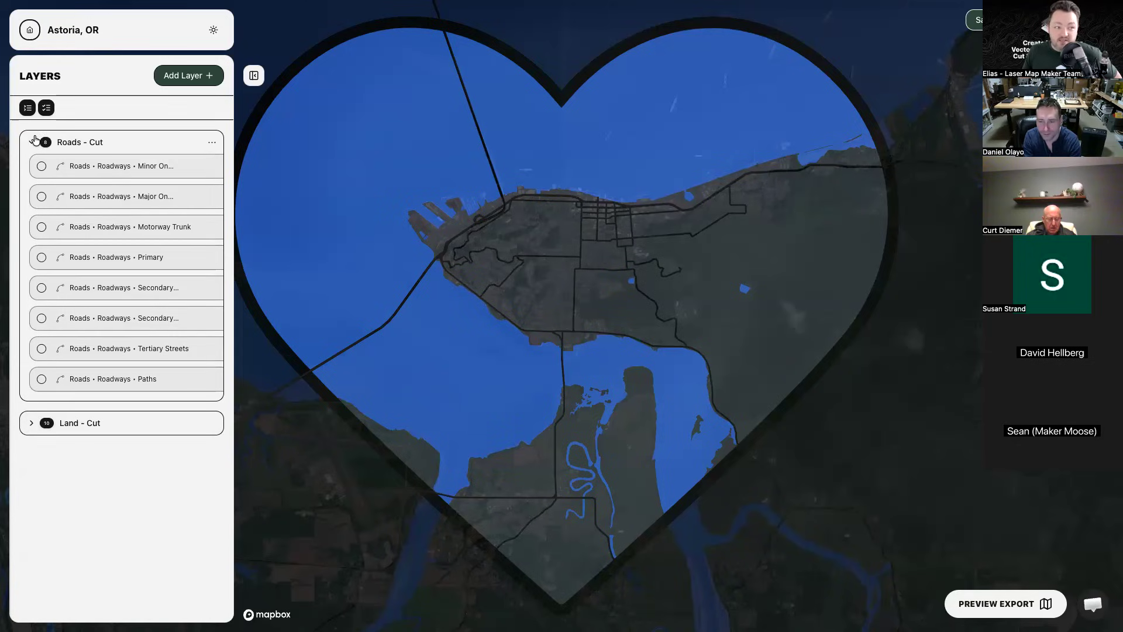
click(119, 427)
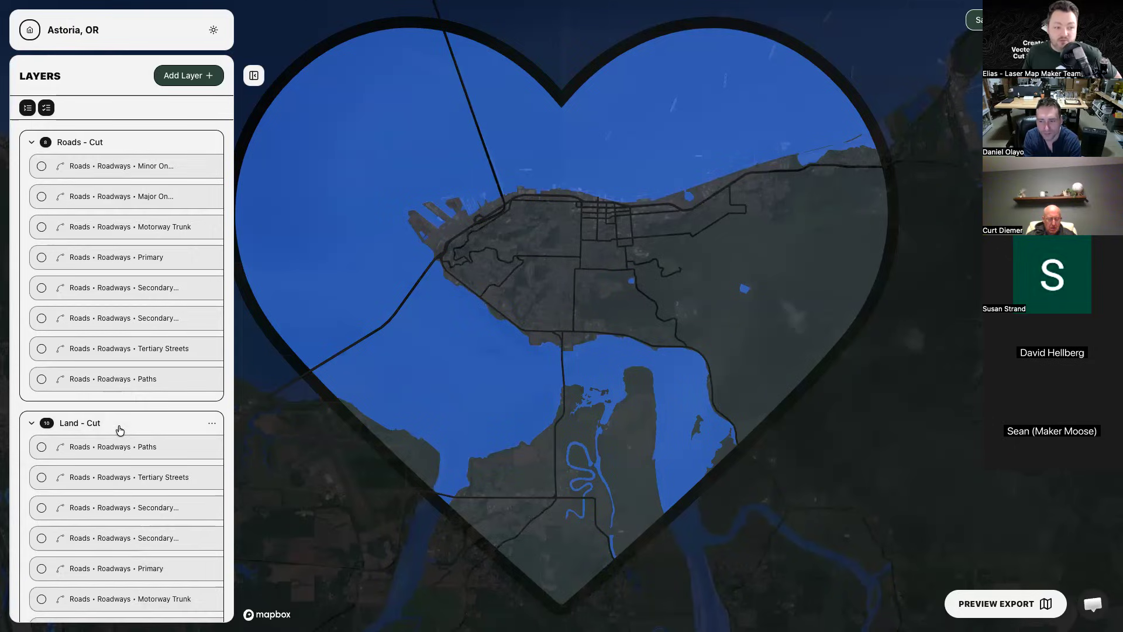
Try selecting every feature in the Roads - Cut and Land - Cut layers, clear the selection and collapse both layers.
scroll(119, 429, down, 2)
scroll(119, 430, up, 1)
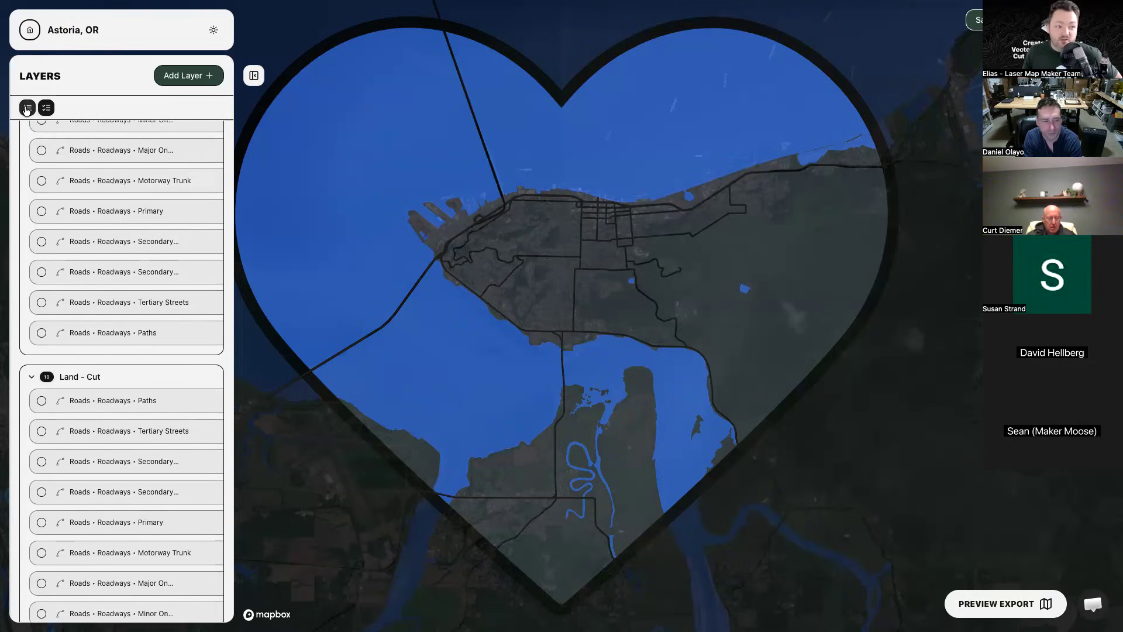
click(26, 108)
click(27, 109)
click(47, 108)
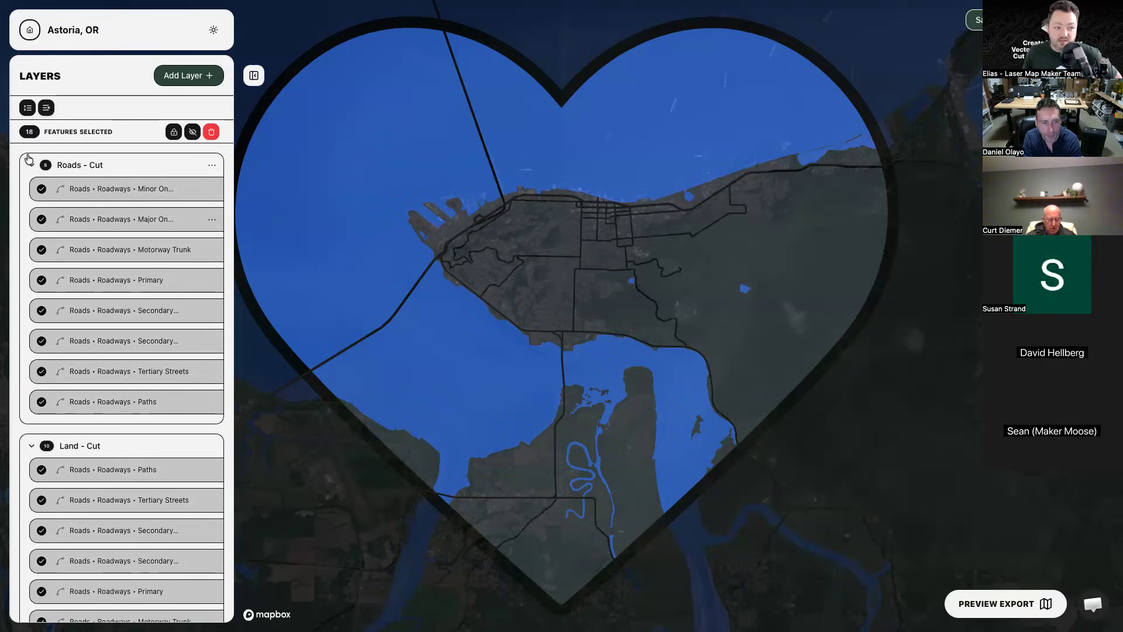
click(45, 109)
click(27, 108)
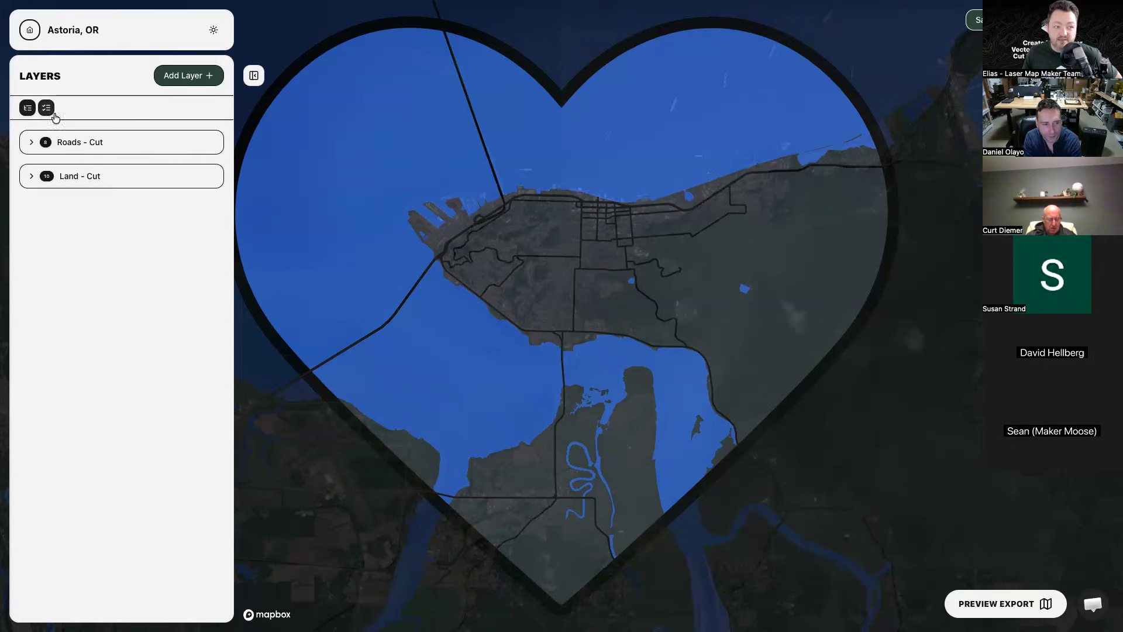
Open the Minor On Ramps and Off Ramps feature style in the Roads - Cut layer and disable its feature filters.
click(100, 153)
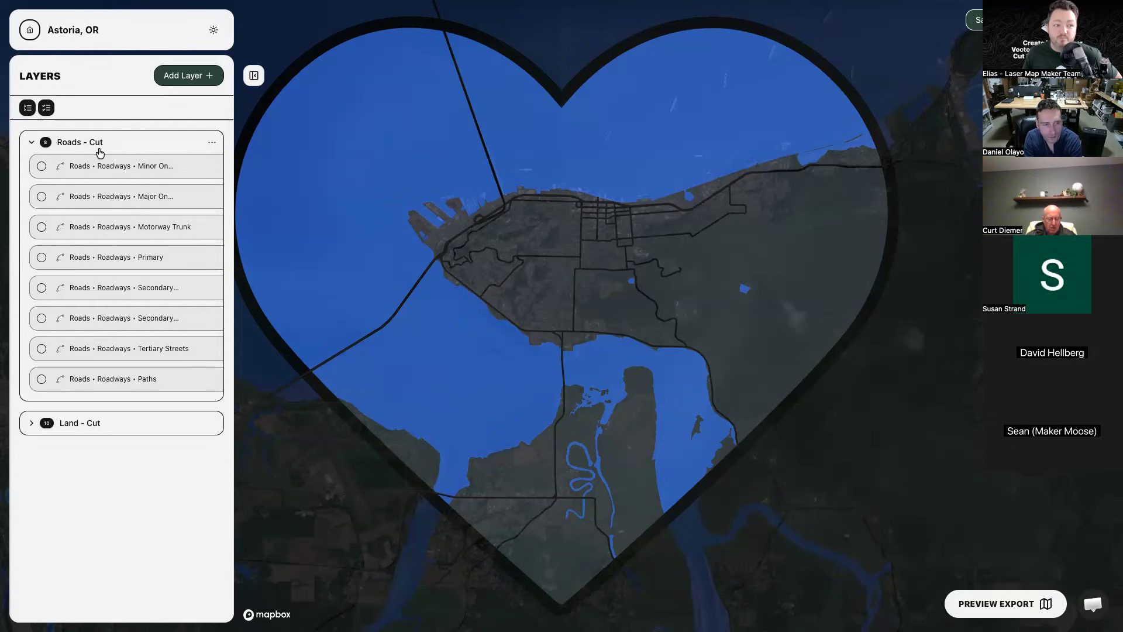
click(122, 168)
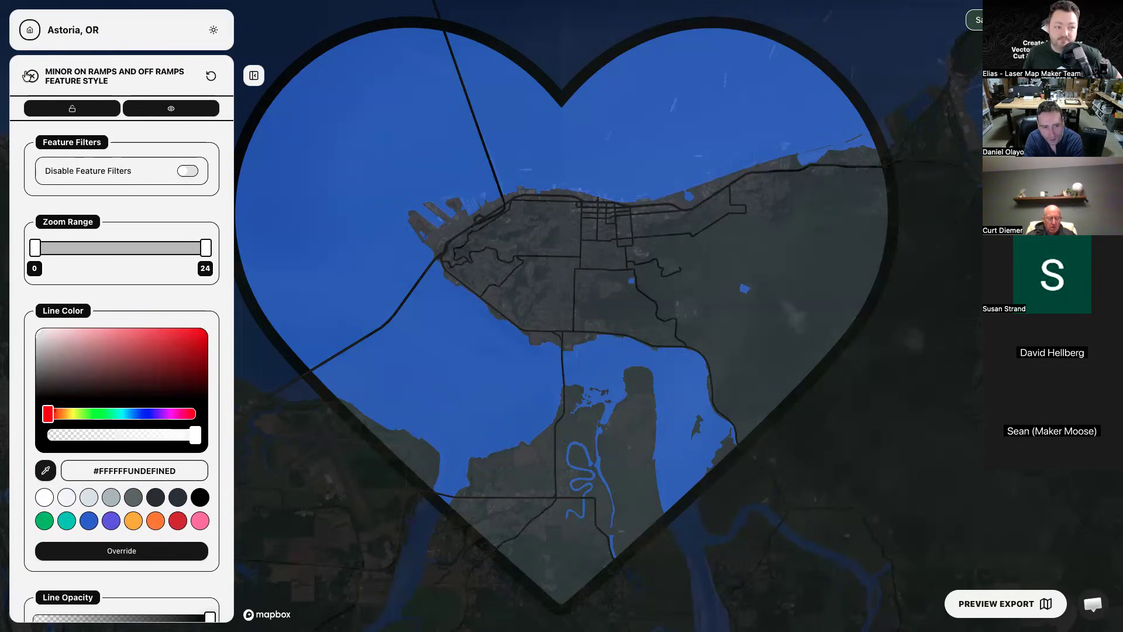
scroll(136, 342, down, 2)
scroll(135, 342, up, 2)
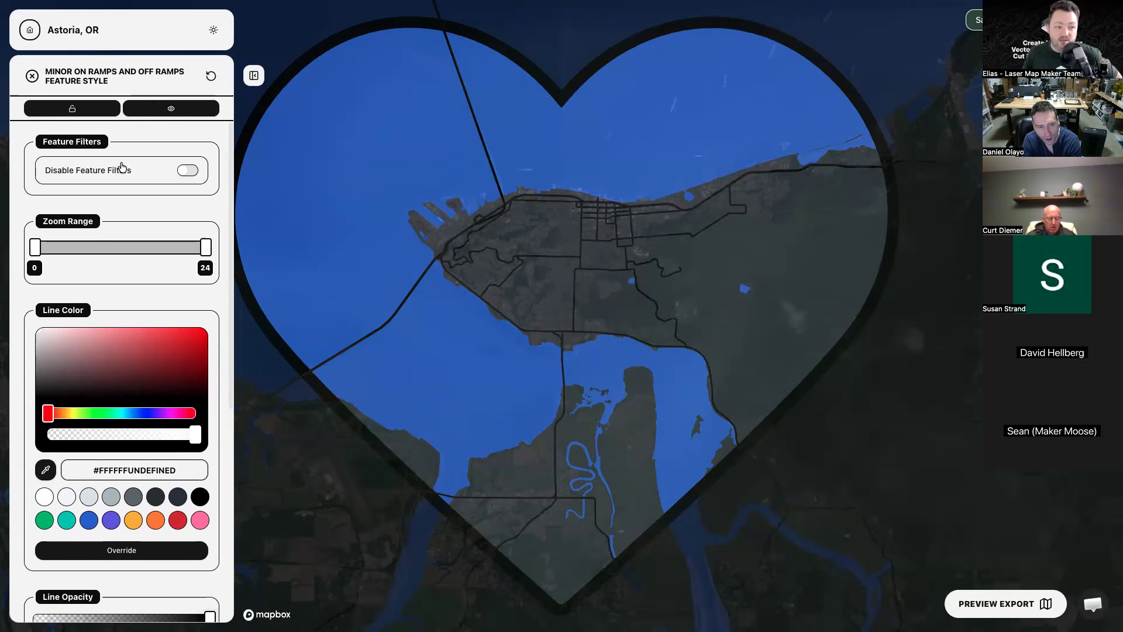
click(44, 173)
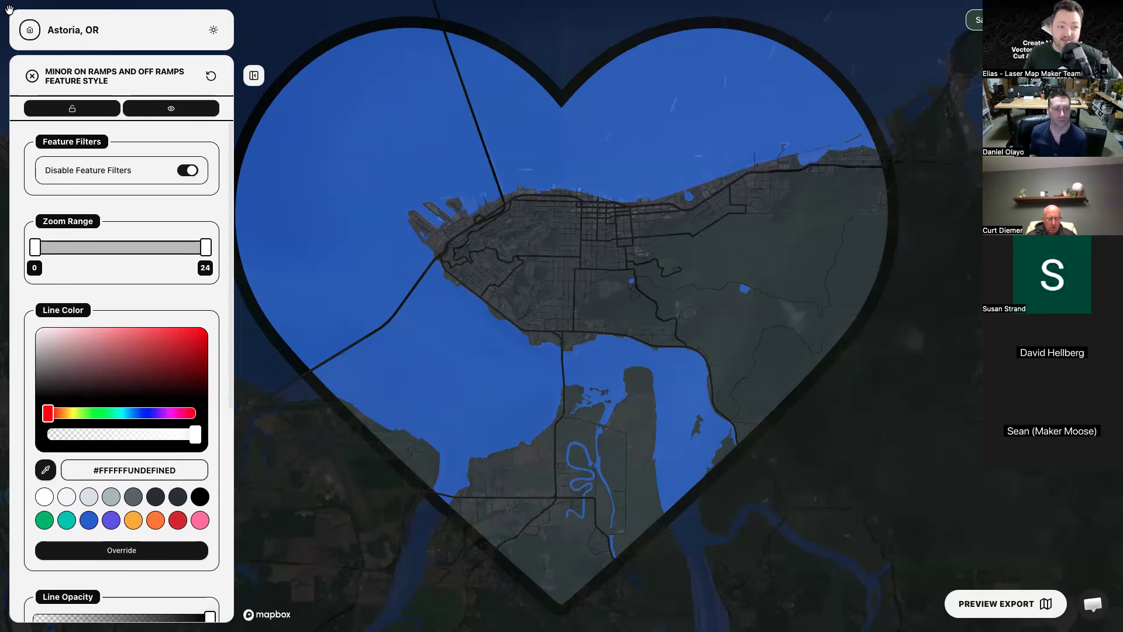
Examine the feature's filter, zoom range, line color, line opacity and line width settings, including the line color's hex value.
scroll(129, 211, down, 1)
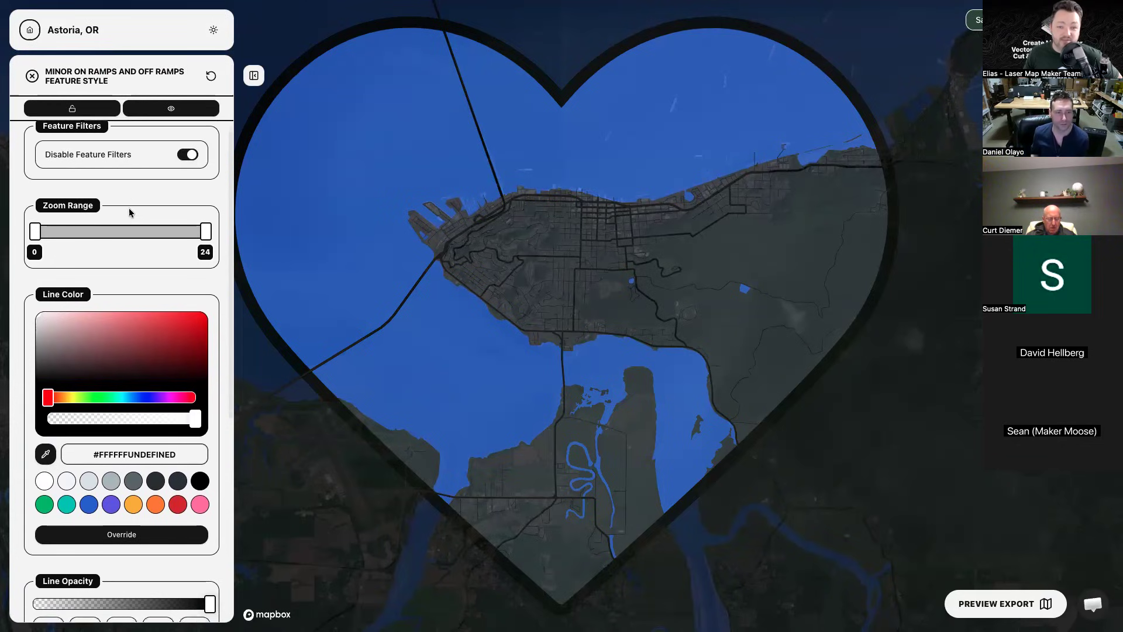
scroll(128, 208, down, 1)
scroll(129, 208, up, 2)
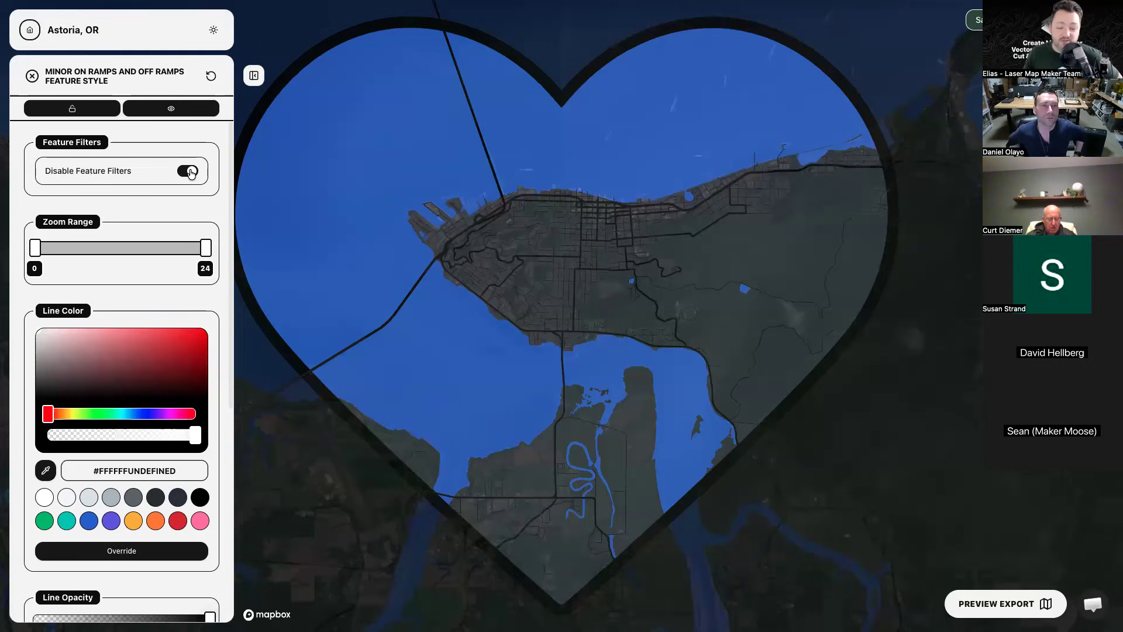
scroll(144, 202, down, 2)
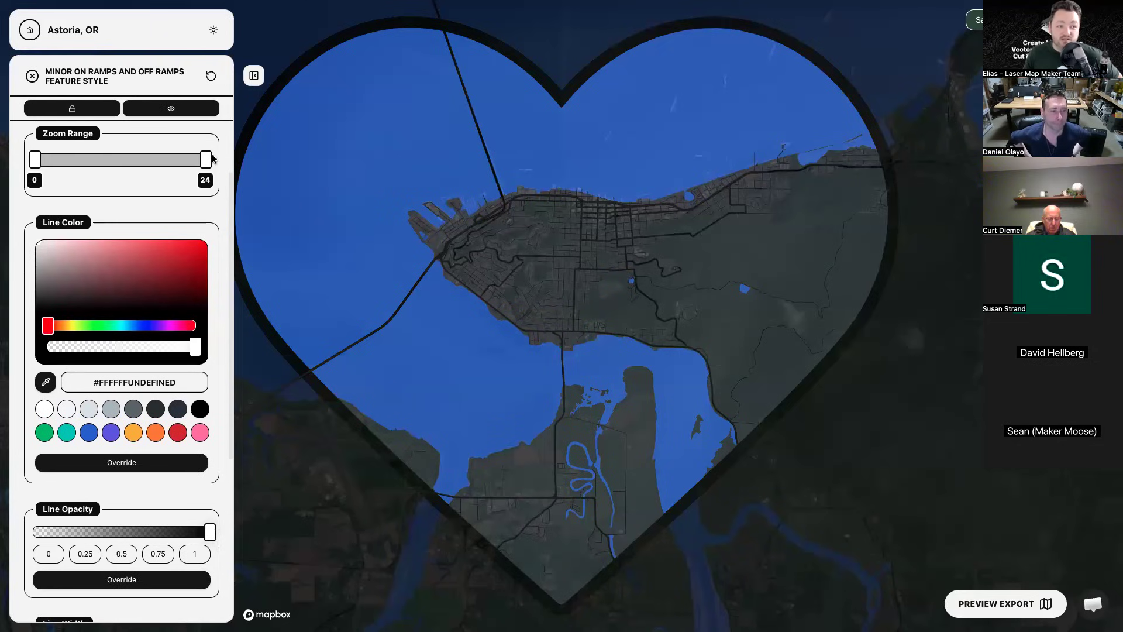
scroll(155, 188, up, 2)
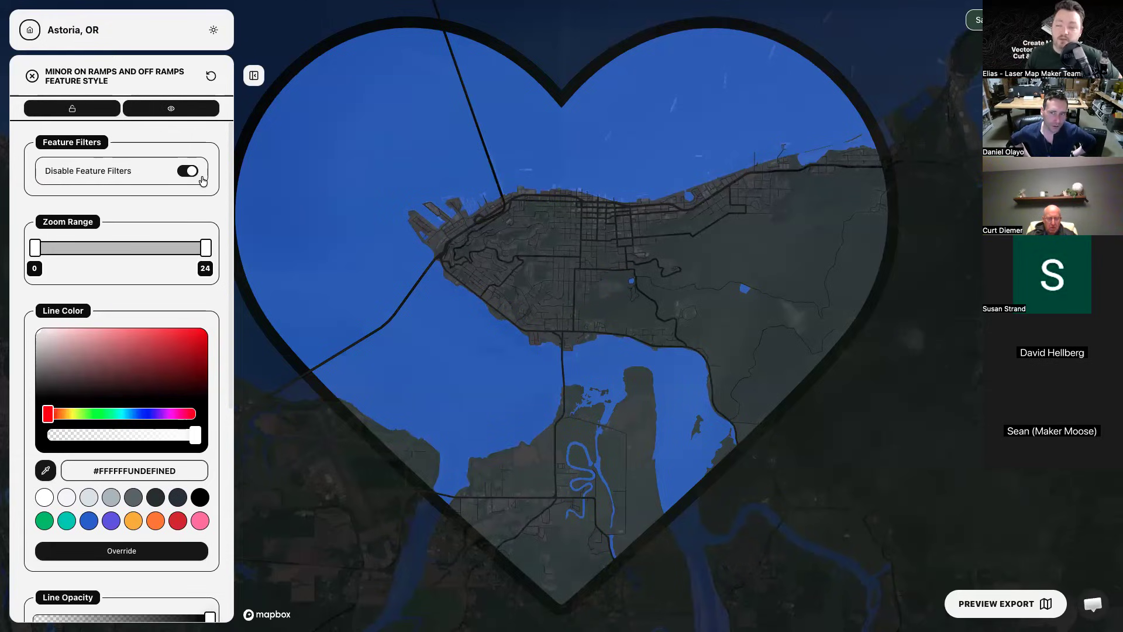
scroll(117, 279, down, 3)
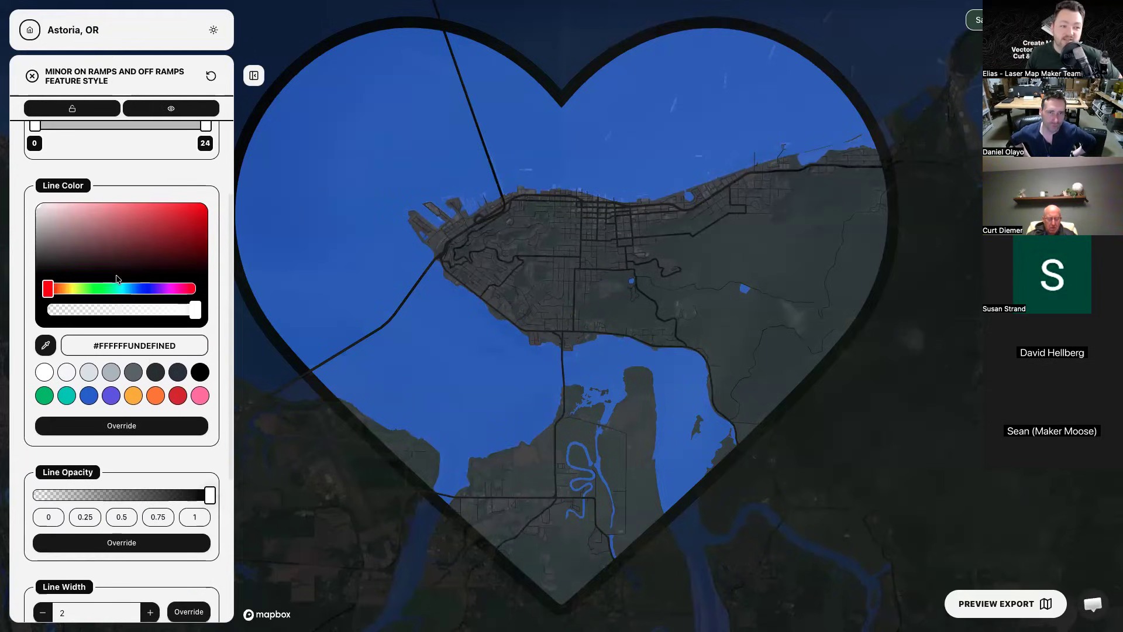
drag(181, 344, 142, 346)
scroll(128, 345, up, 3)
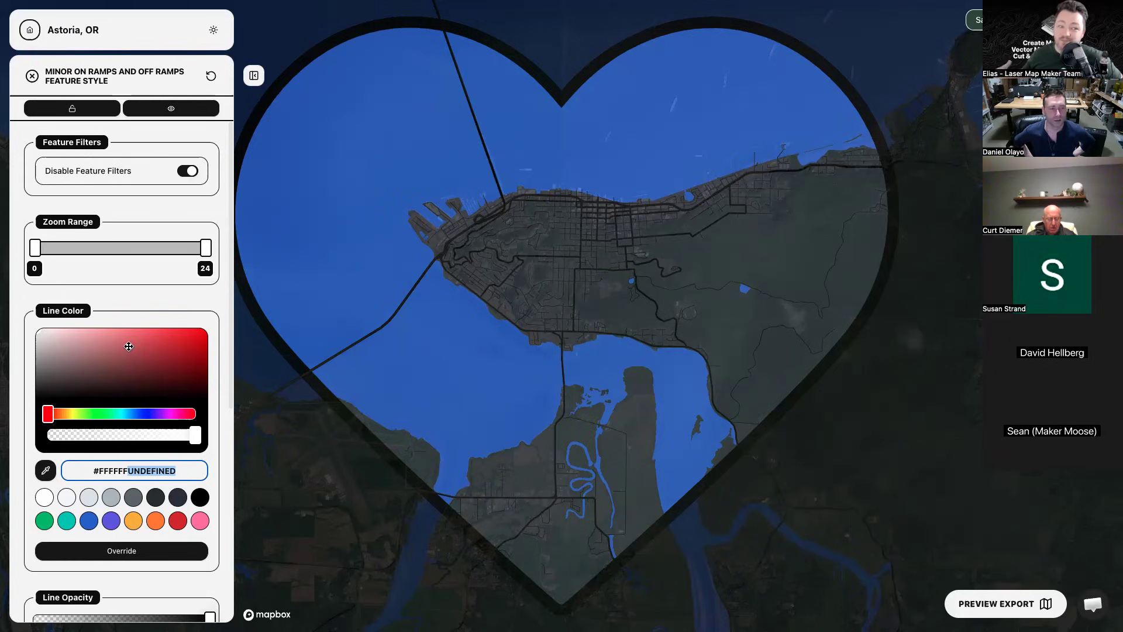
scroll(128, 346, down, 2)
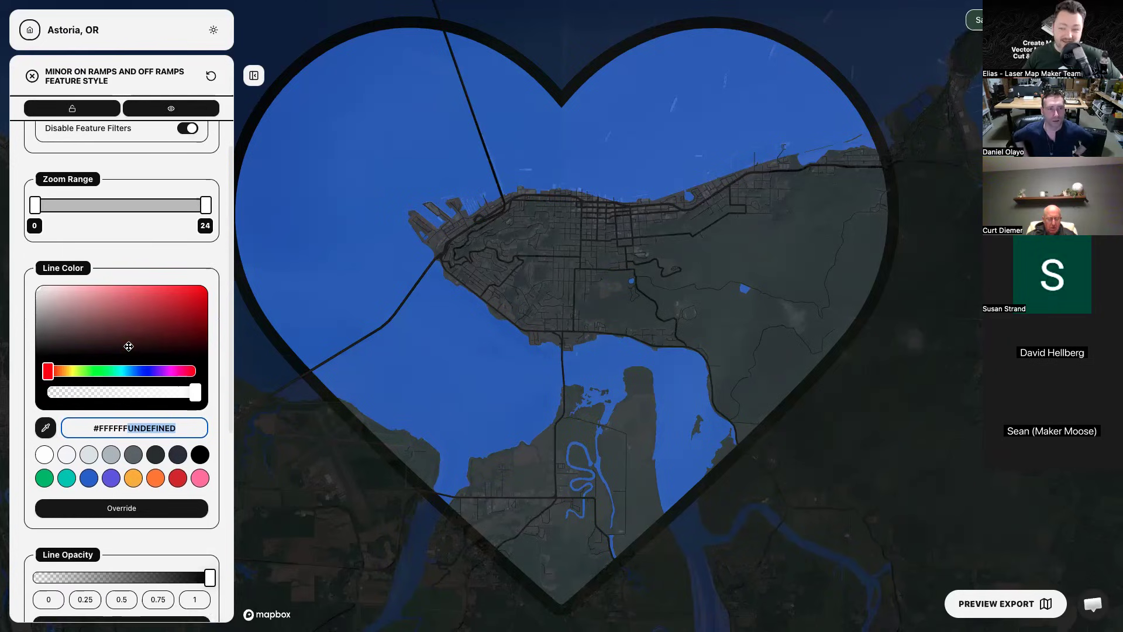
scroll(129, 347, down, 2)
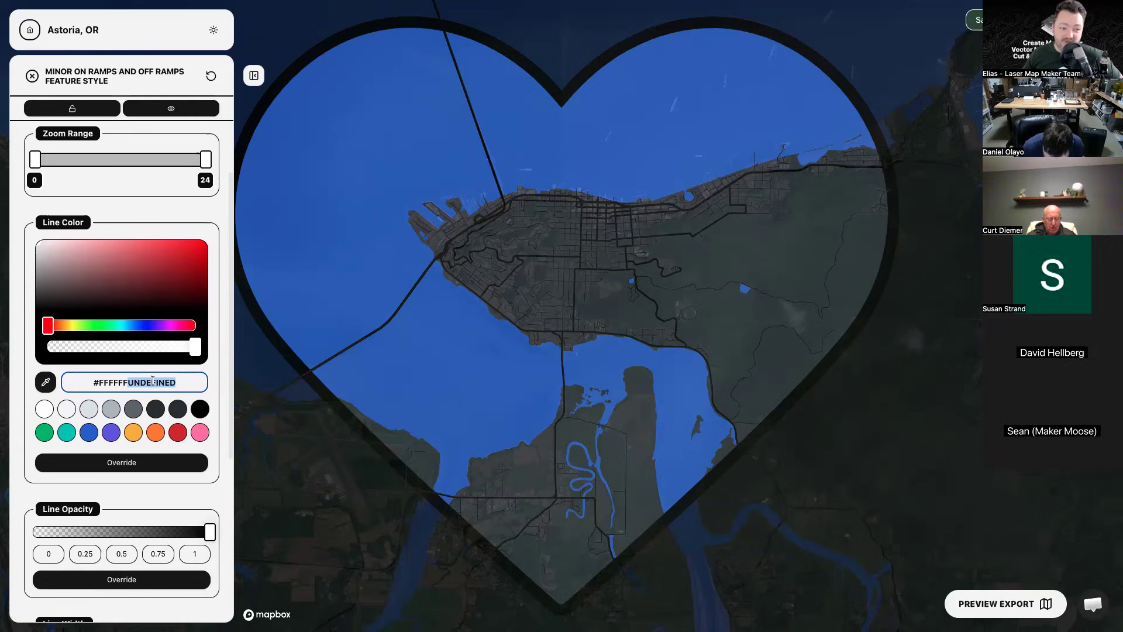
click(122, 384)
drag(127, 381, 187, 382)
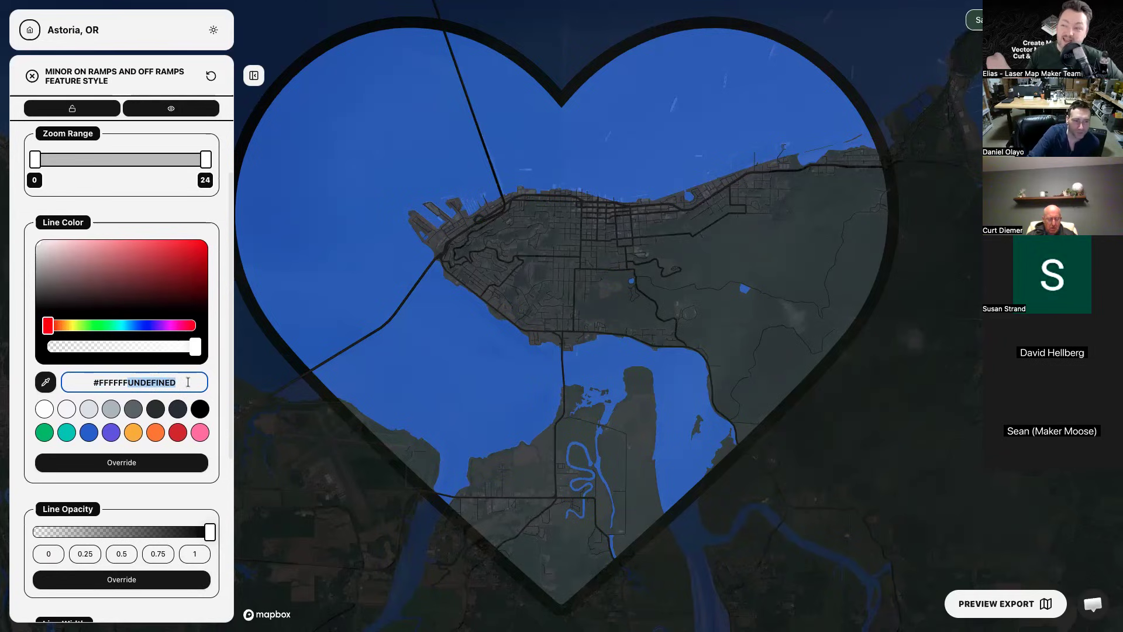
scroll(188, 382, down, 2)
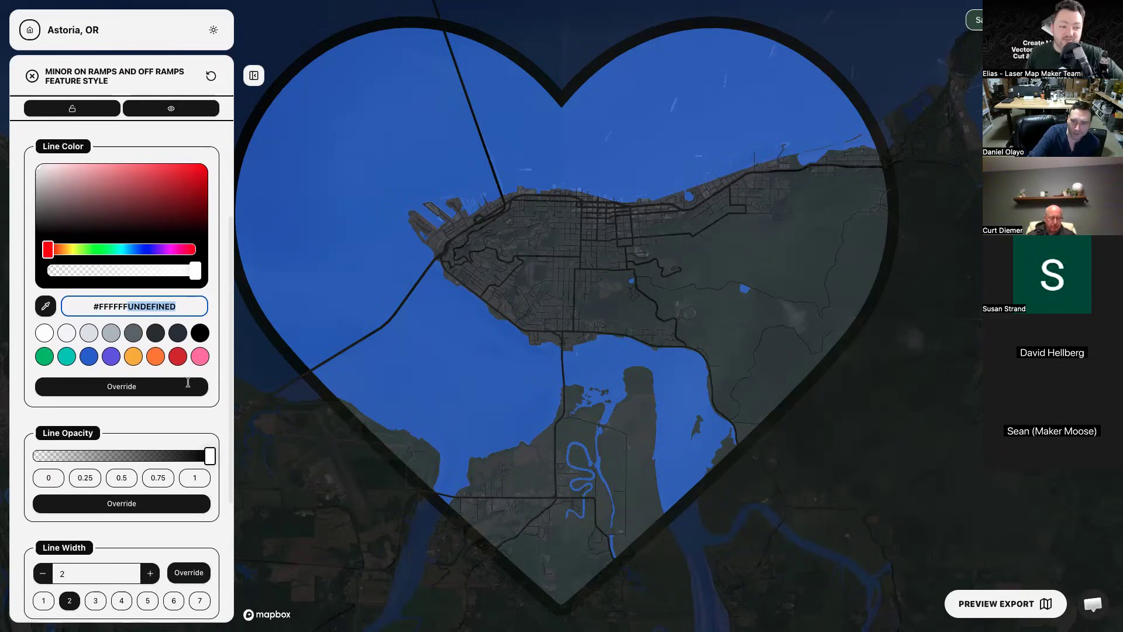
scroll(193, 372, up, 1)
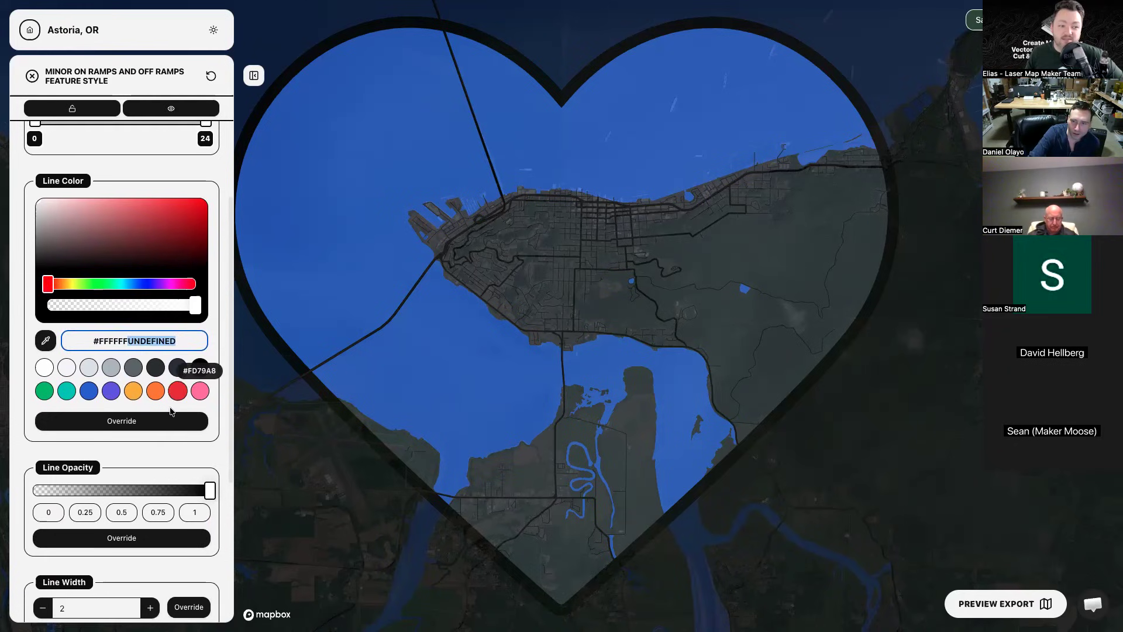
Override the line color, trying red #D63031 before choosing black #000000, and set the line opacity to its maximum.
click(164, 415)
click(177, 391)
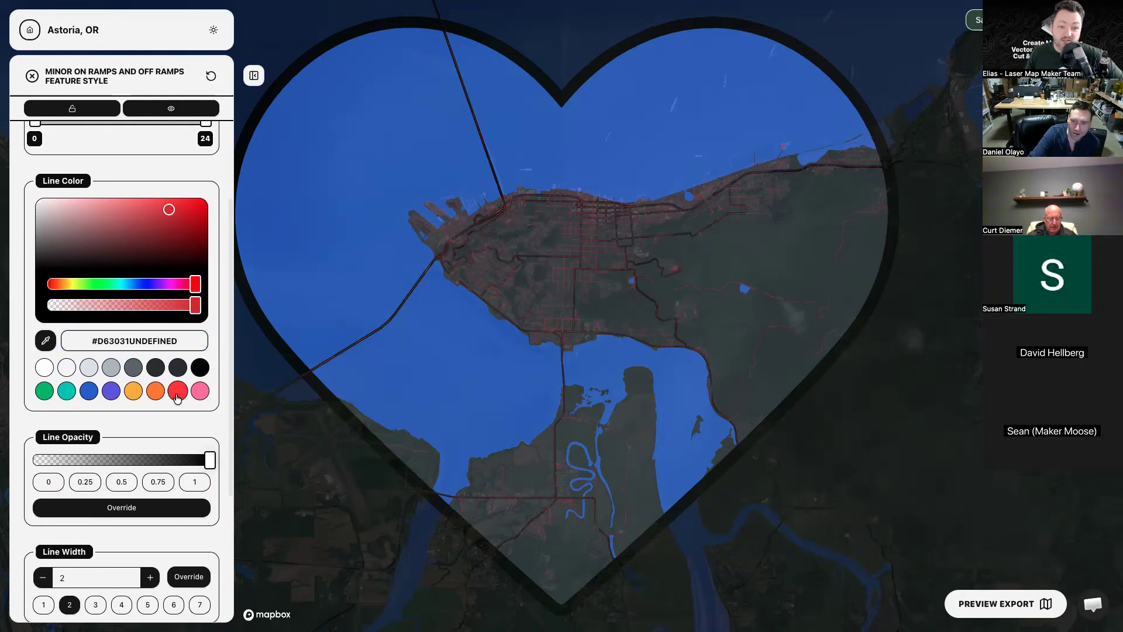
click(200, 367)
scroll(197, 367, down, 2)
scroll(198, 368, down, 3)
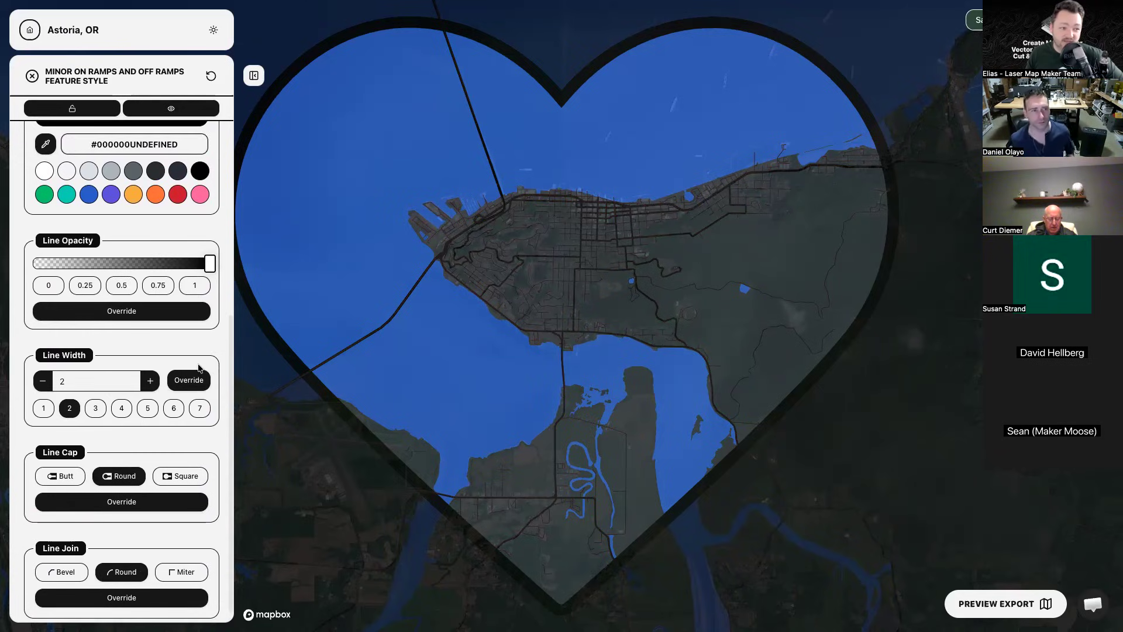
scroll(199, 368, down, 1)
mouse_move(210, 249)
mouse_down()
mouse_move(83, 248)
mouse_move(232, 247)
mouse_up()
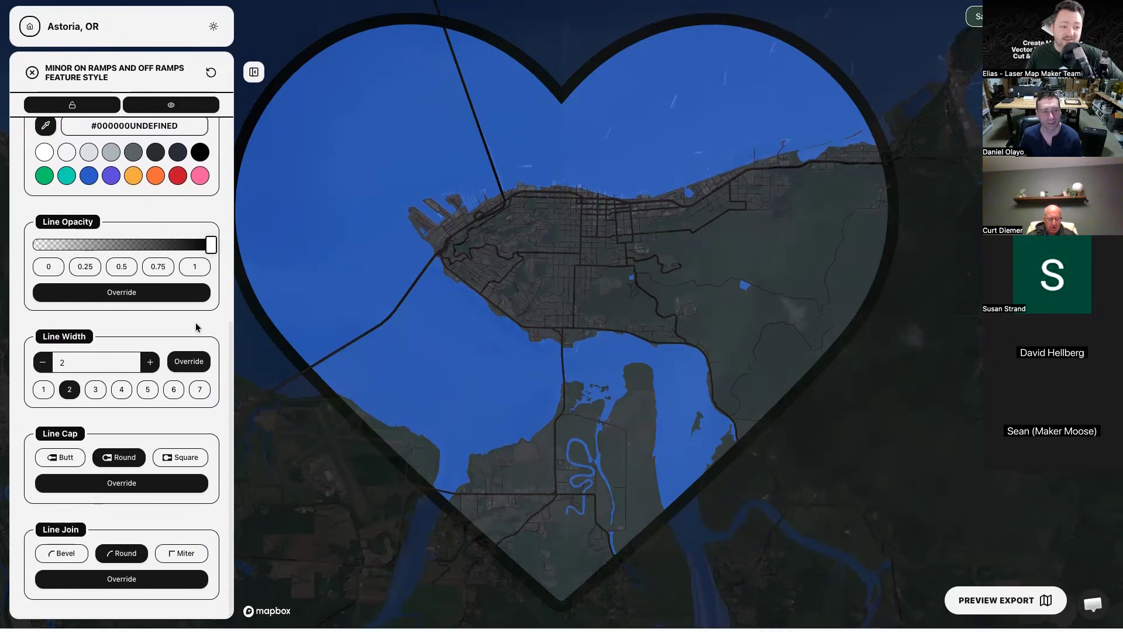
Override the line width and compare widths 7, 6, 4 and 3 before setting it to 2.
click(189, 366)
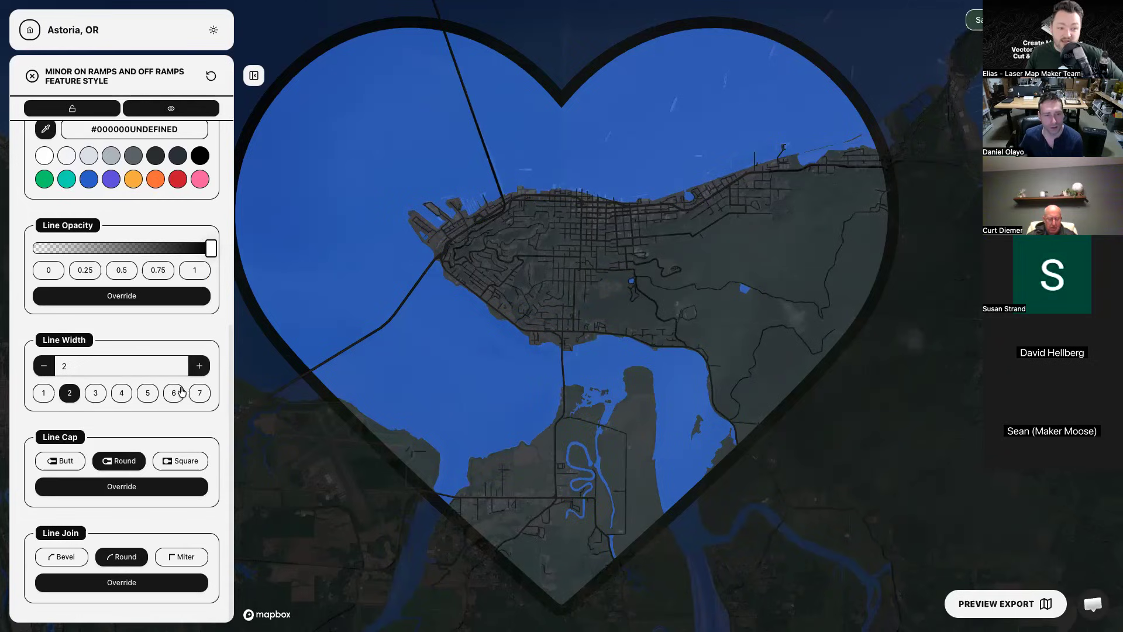
click(194, 393)
click(176, 396)
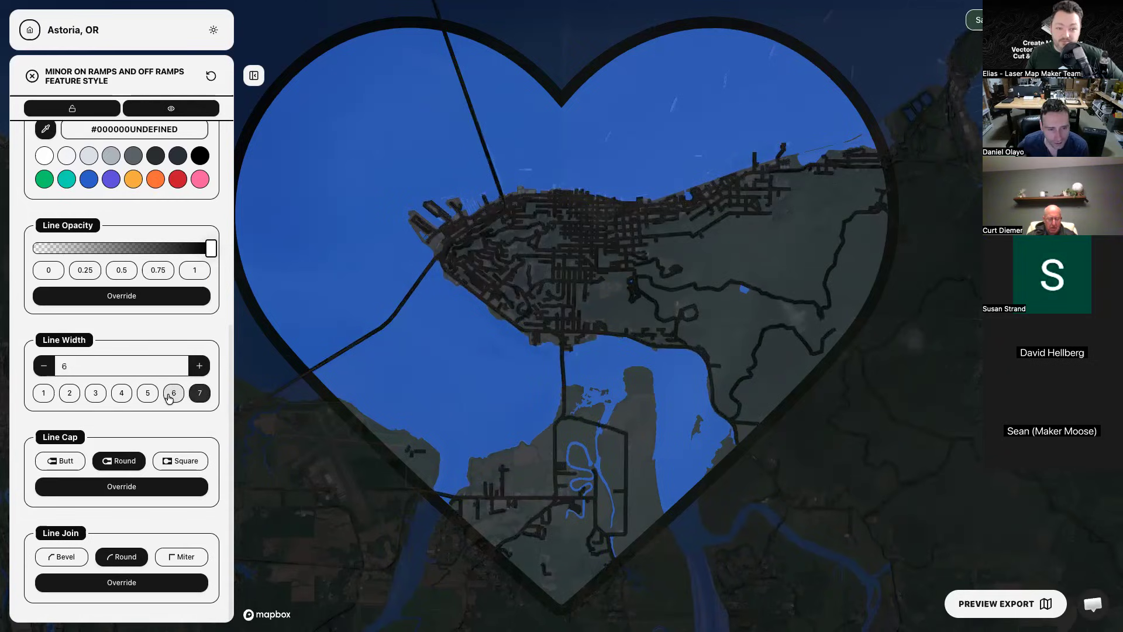
click(122, 396)
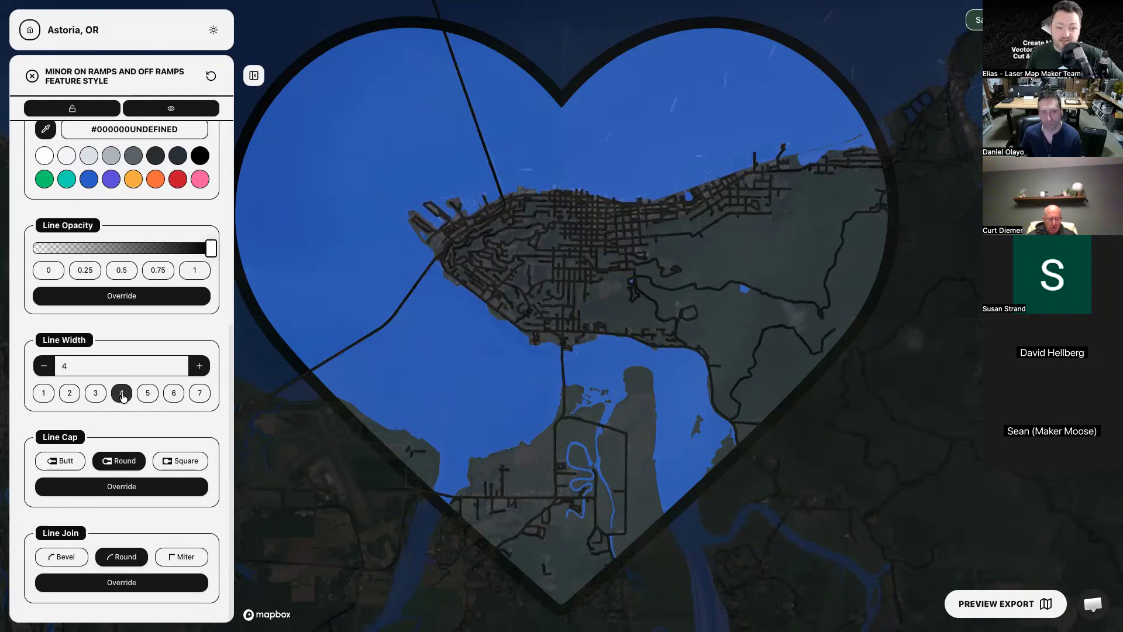
click(95, 394)
click(70, 395)
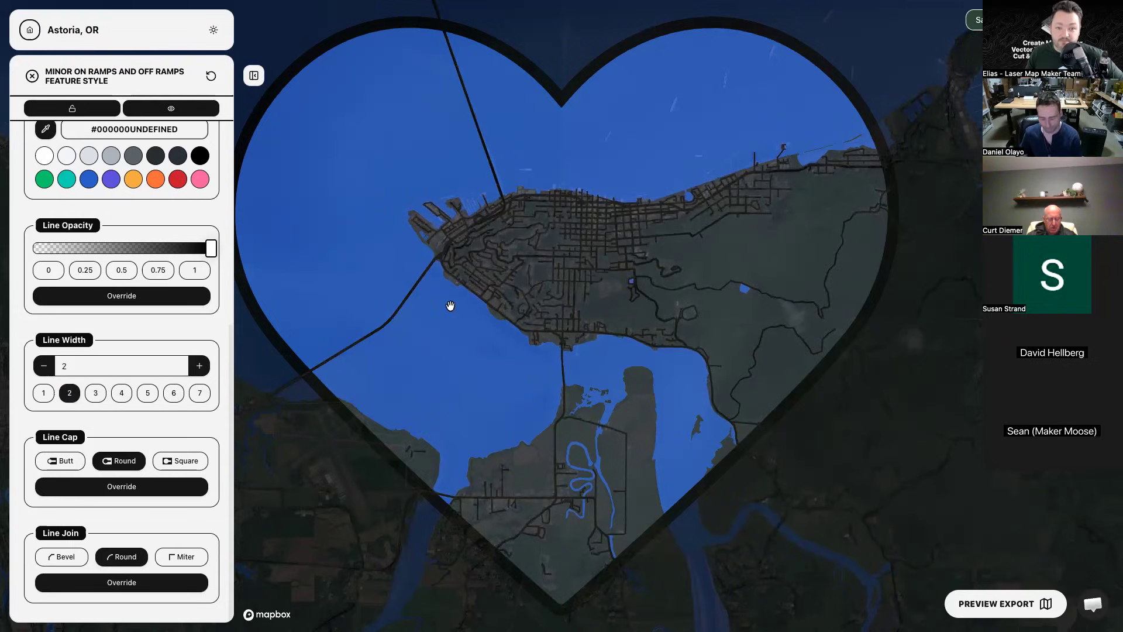
Increase the line width to 9 and inspect the roads at wide and close map zoom levels.
scroll(549, 277, up, 2)
scroll(547, 275, down, 5)
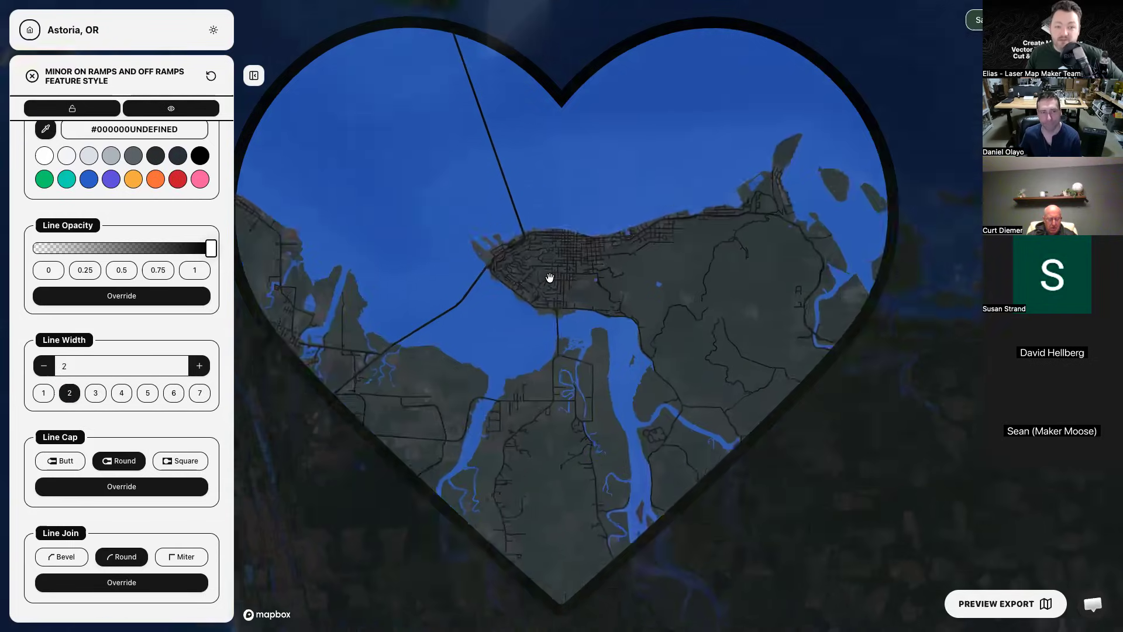
click(199, 366)
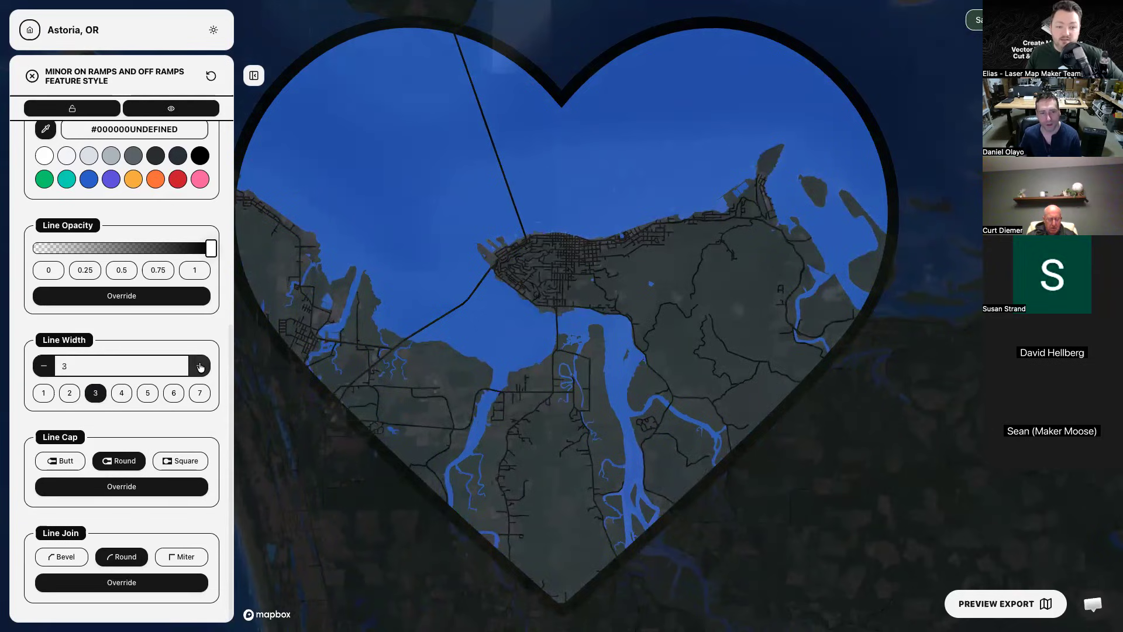
click(200, 366)
click(199, 365)
click(200, 366)
click(199, 366)
click(199, 365)
click(199, 366)
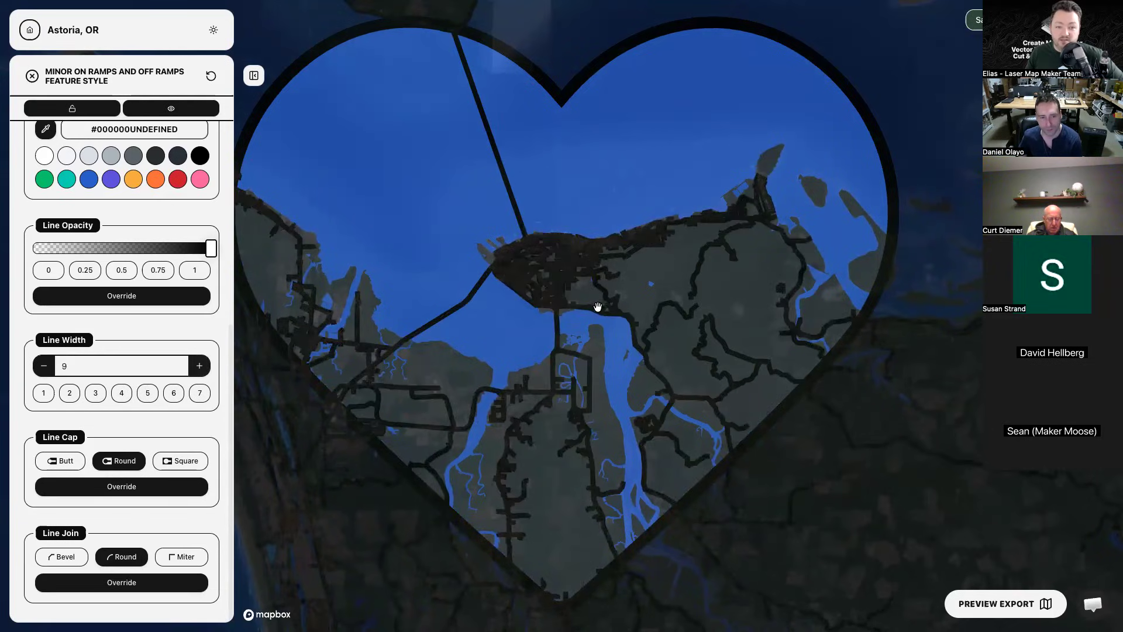
scroll(548, 270, up, 4)
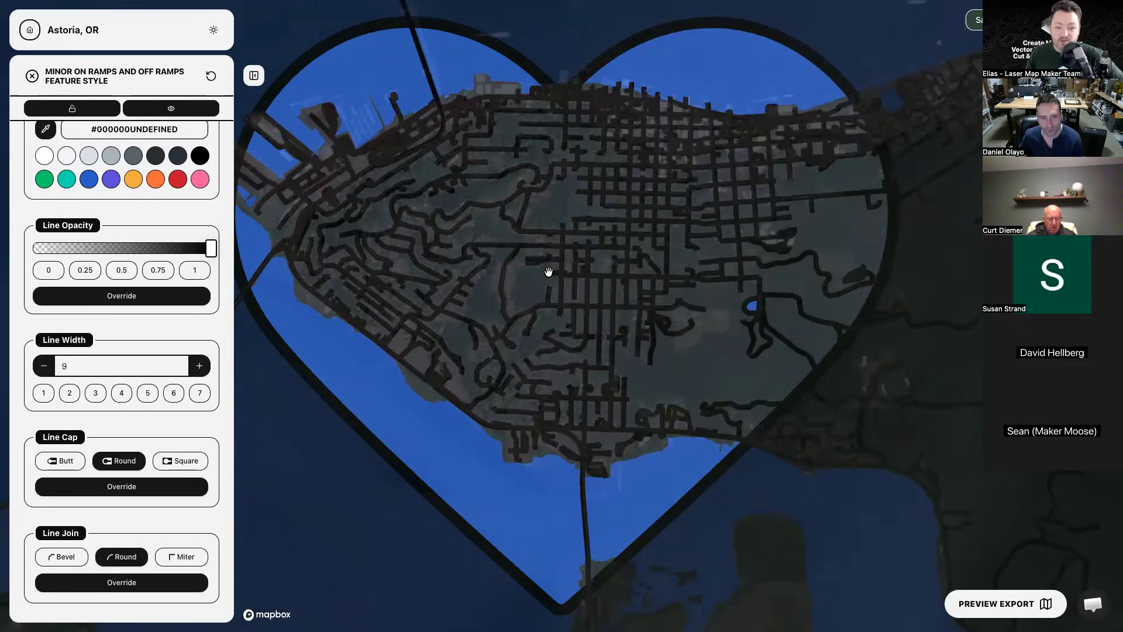
scroll(547, 270, down, 5)
Step the line width down through 6, 5, 4 and 3 to 2.
click(174, 393)
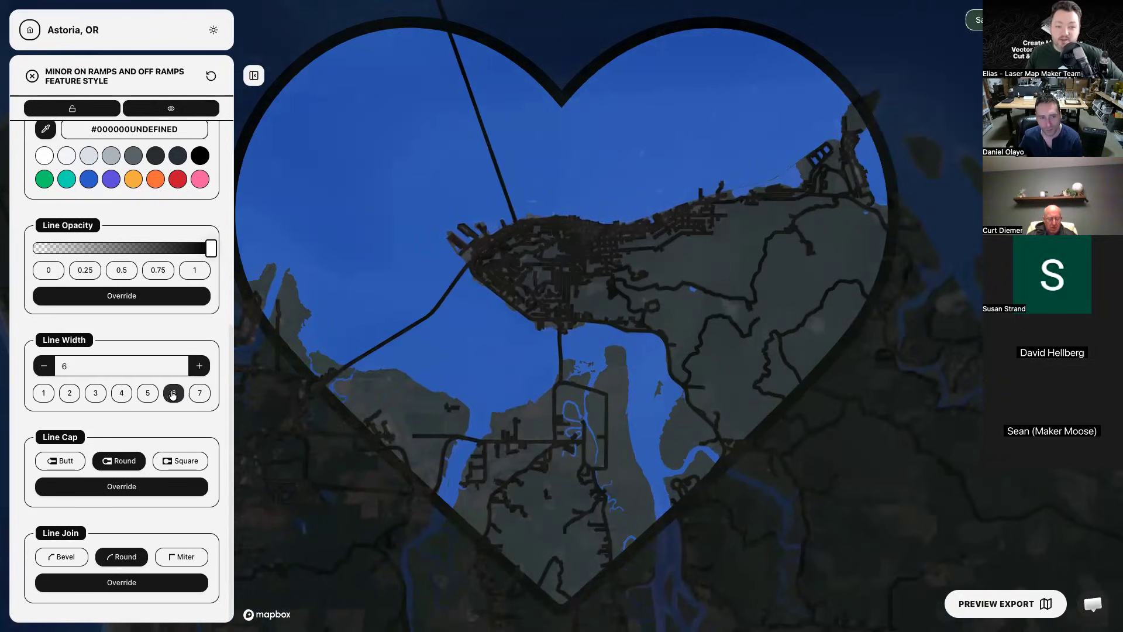
click(148, 393)
click(121, 393)
click(96, 394)
click(69, 393)
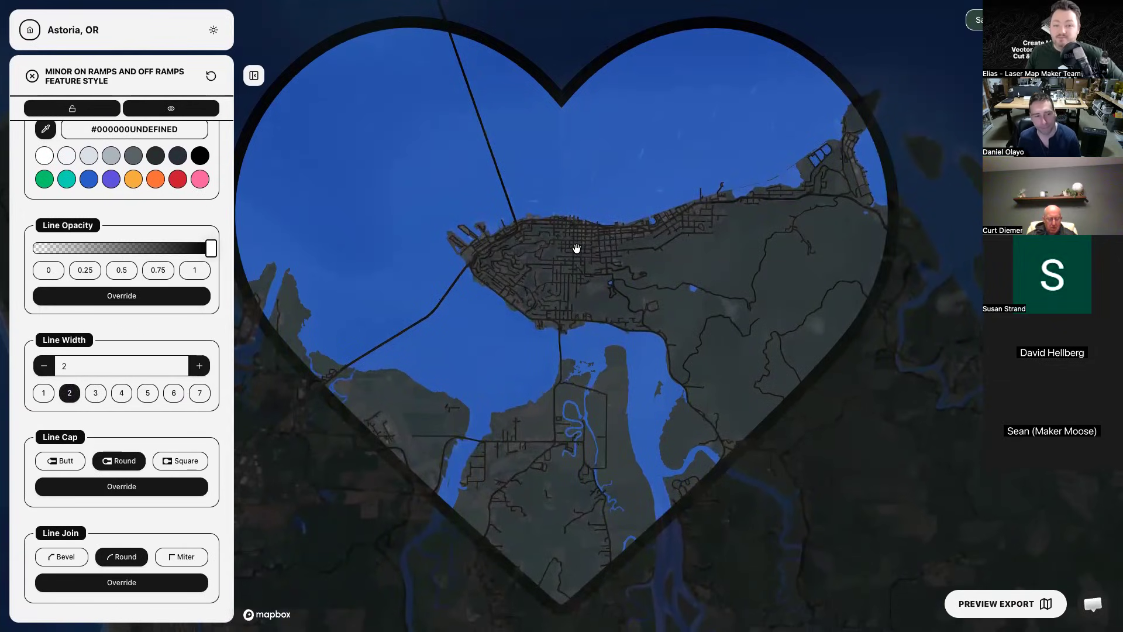
Set the line width to 1 and inspect the Astoria street grid inside the heart shape.
scroll(574, 248, up, 5)
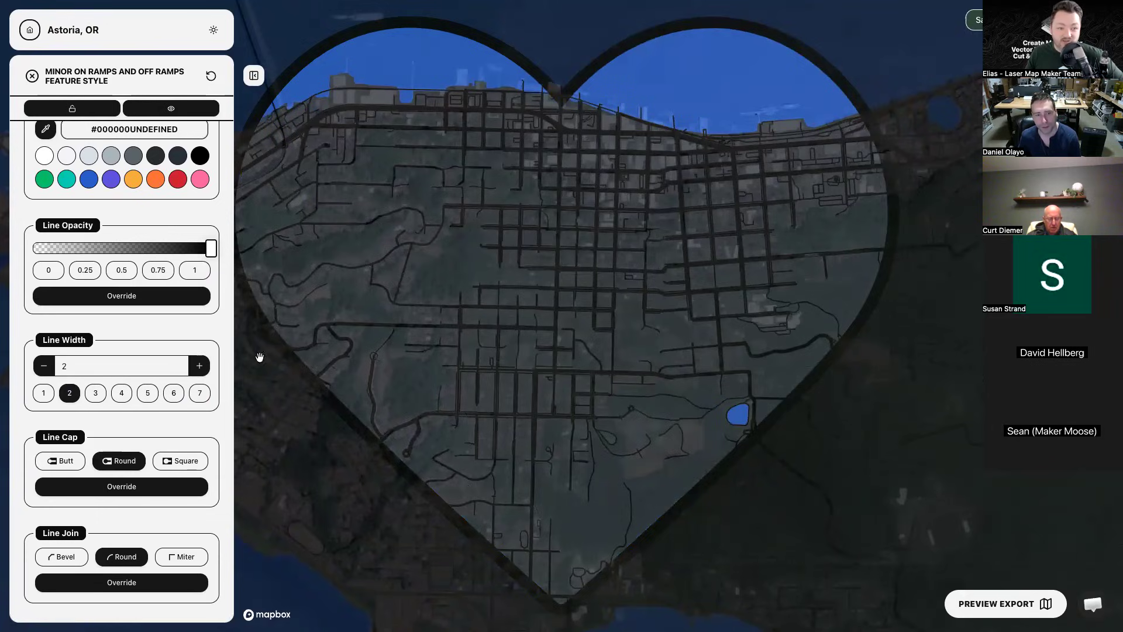
click(45, 393)
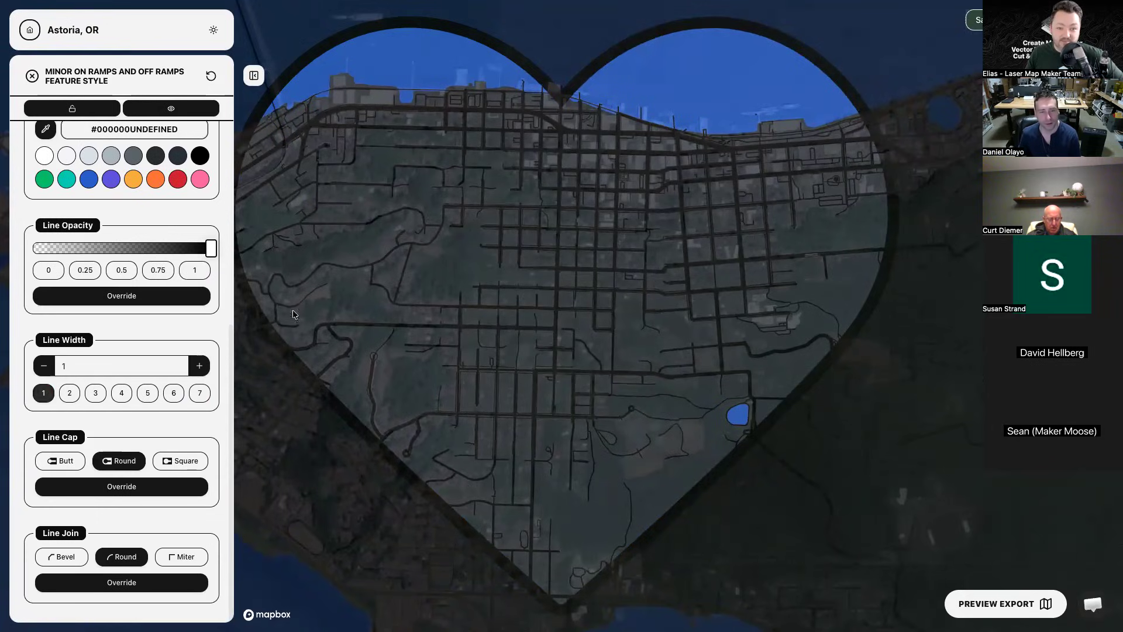
scroll(623, 282, down, 5)
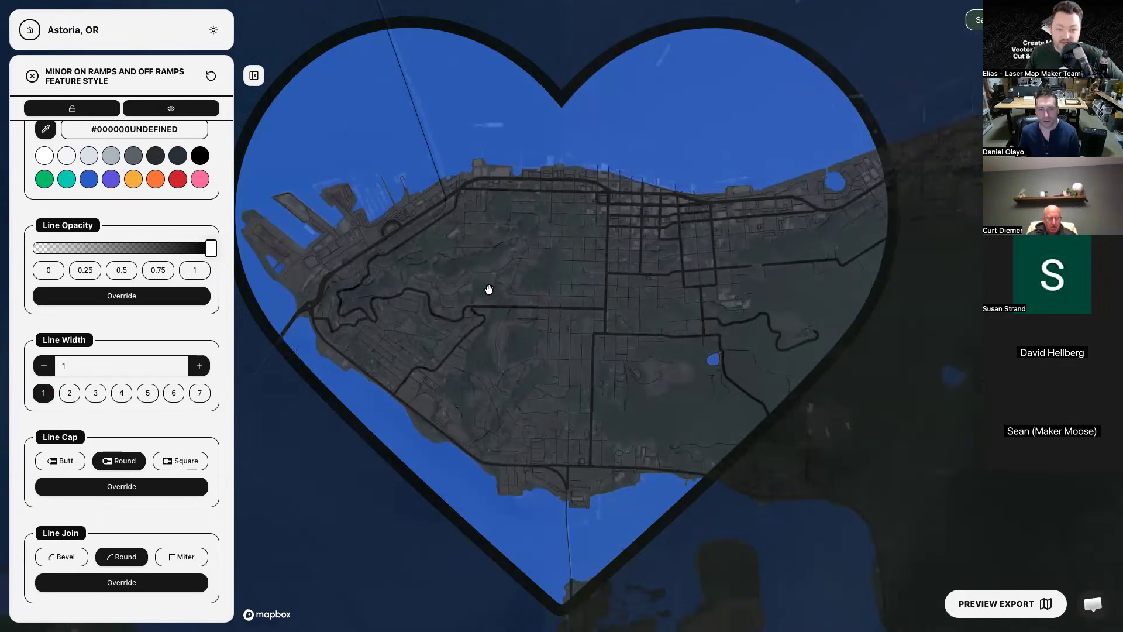
drag(616, 285, 597, 258)
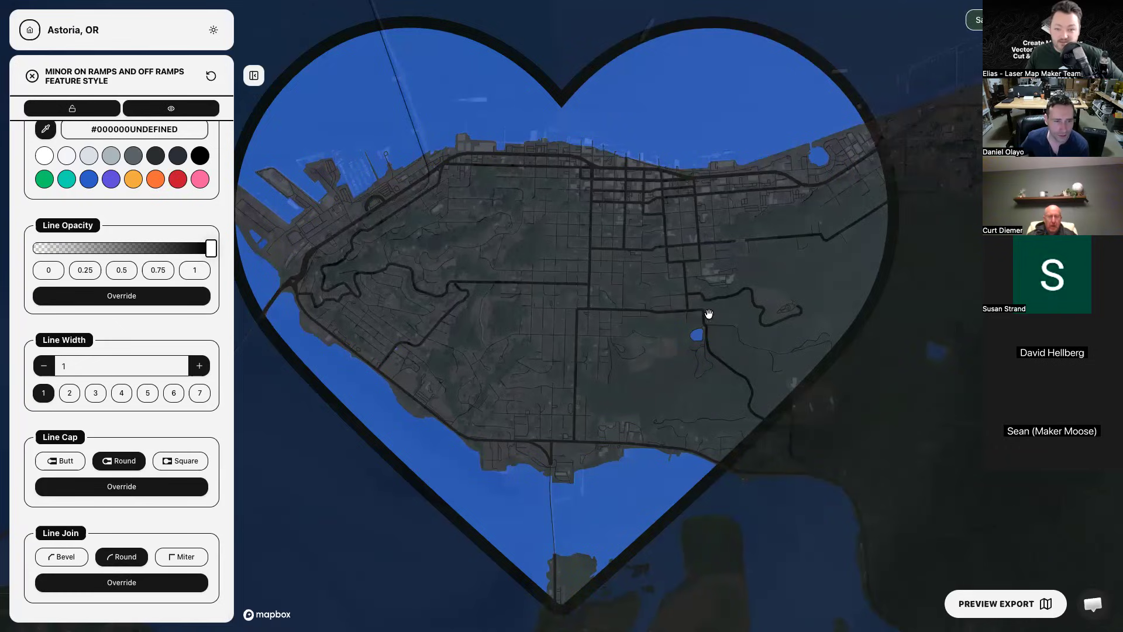
Override the line cap and line join of the minor on-ramps and off-ramps feature style, leaving both on Round.
scroll(796, 307, up, 5)
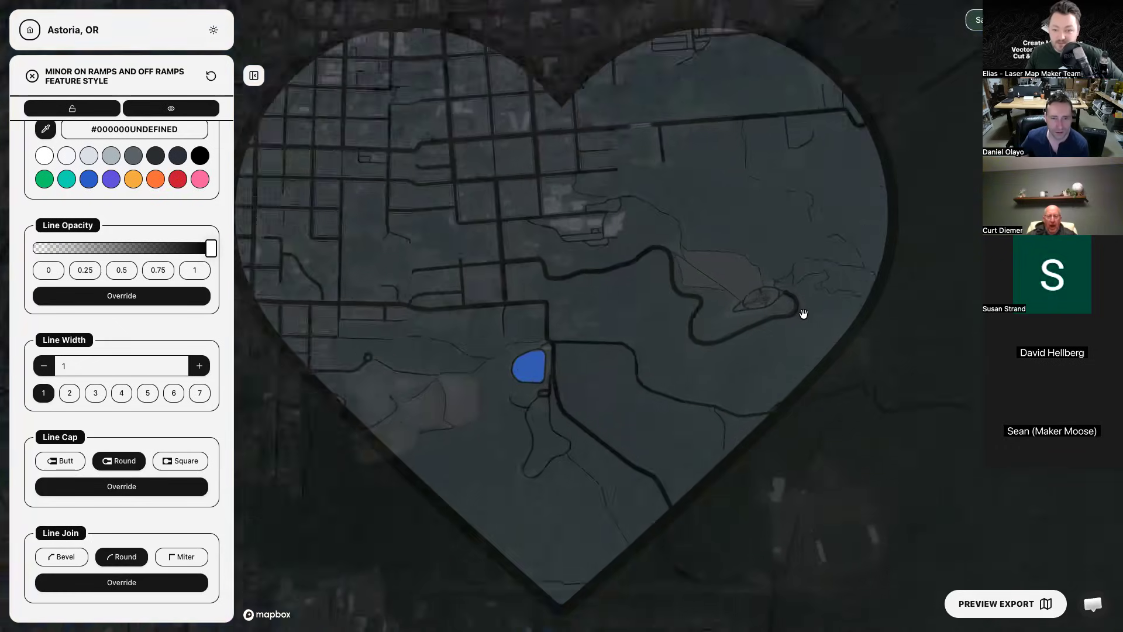
scroll(803, 315, up, 2)
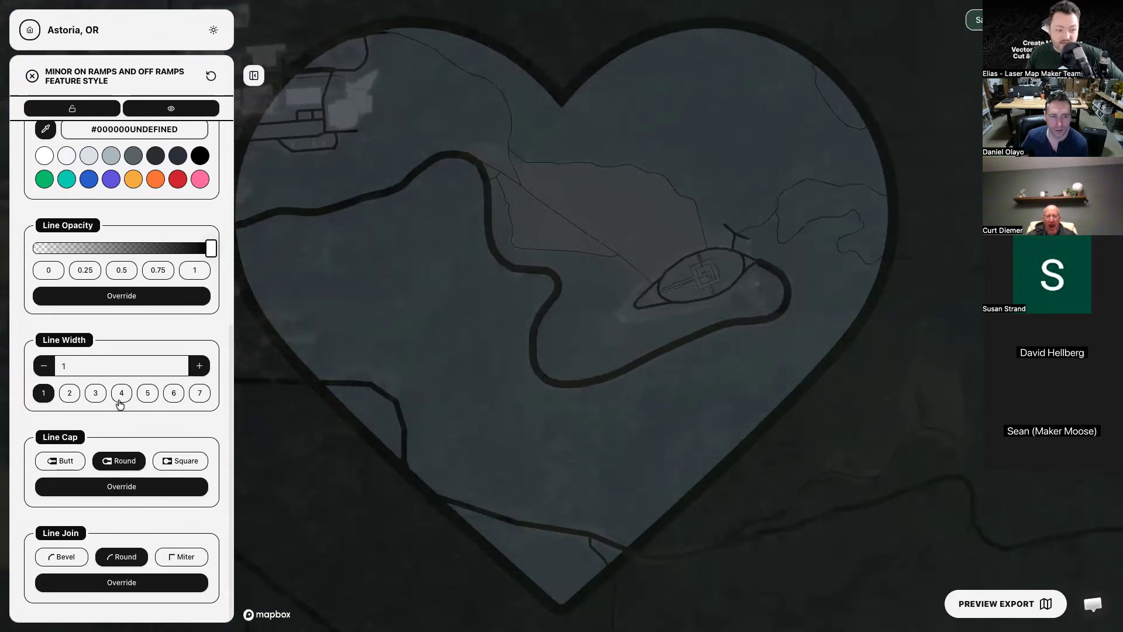
click(137, 486)
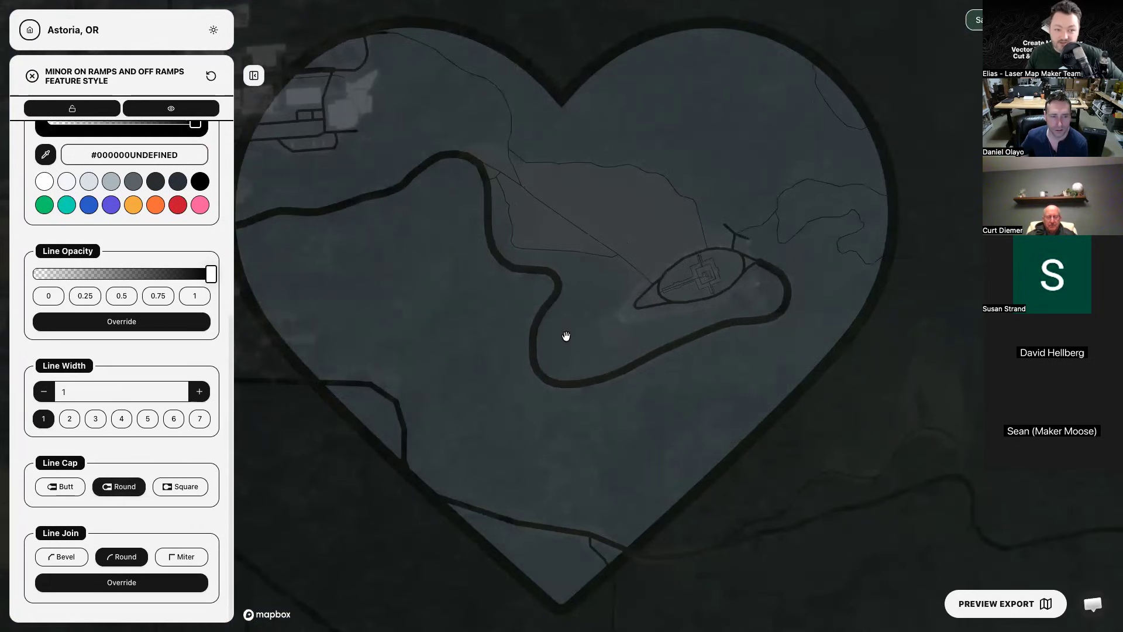
scroll(564, 336, down, 5)
drag(564, 336, 699, 238)
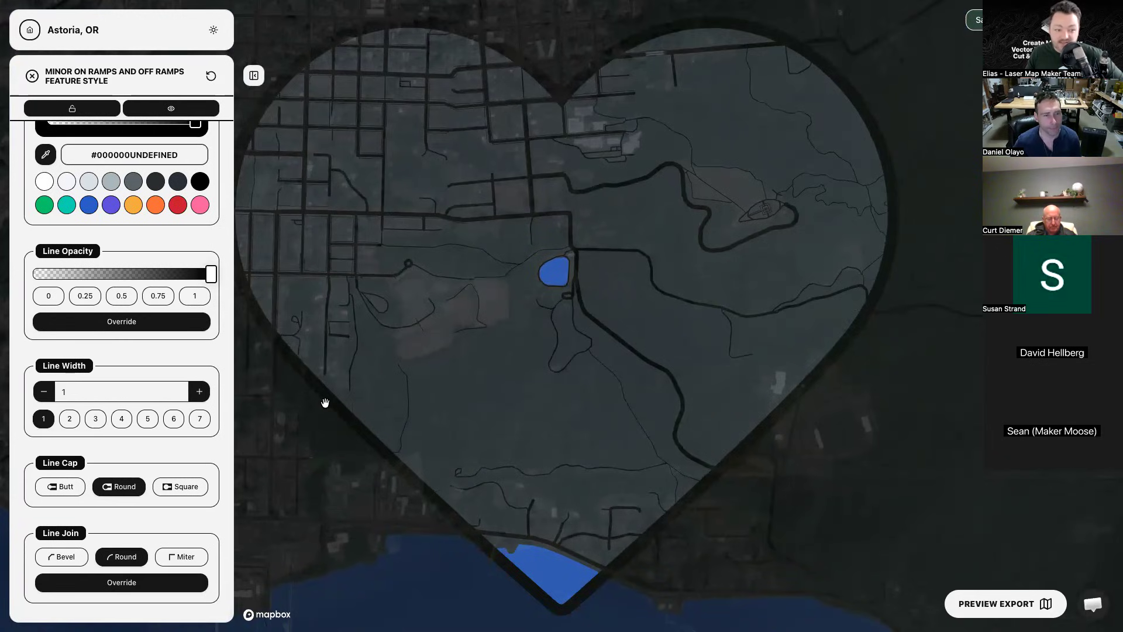
click(157, 581)
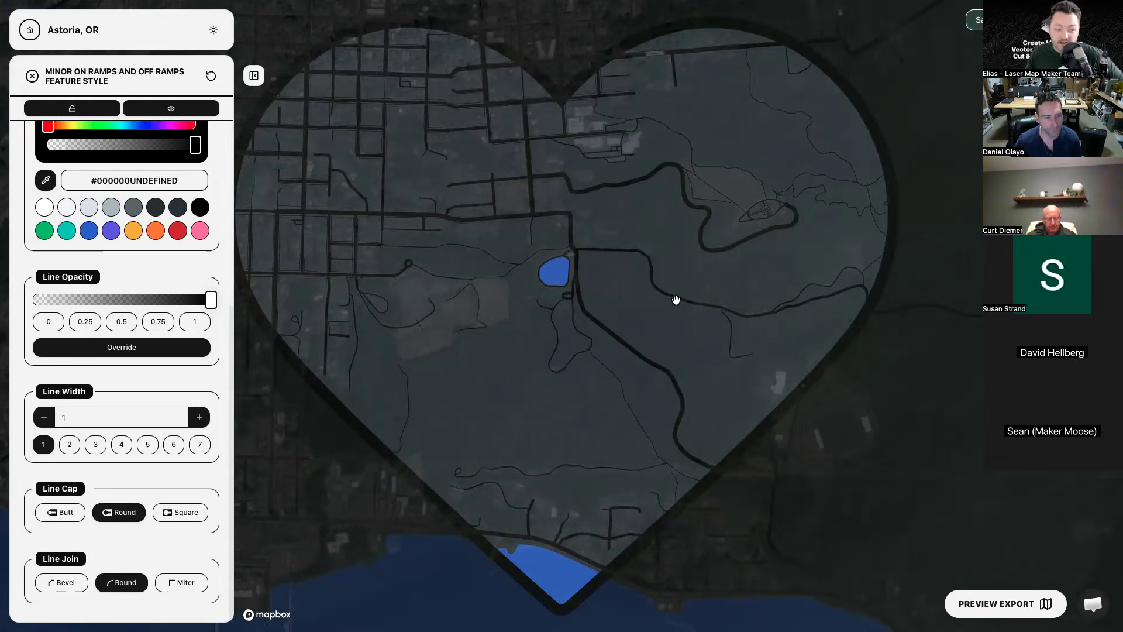
Compare the Miter and Bevel line joins on the hillside streets up close and return the line join to Round.
scroll(677, 300, down, 3)
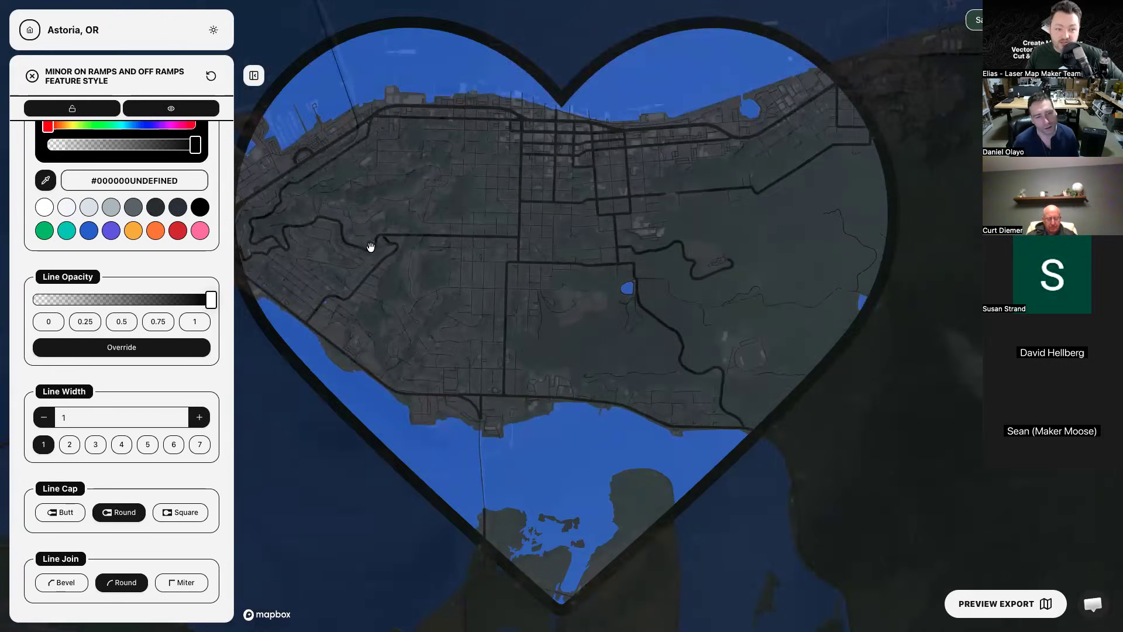
scroll(372, 245, up, 5)
scroll(420, 194, down, 1)
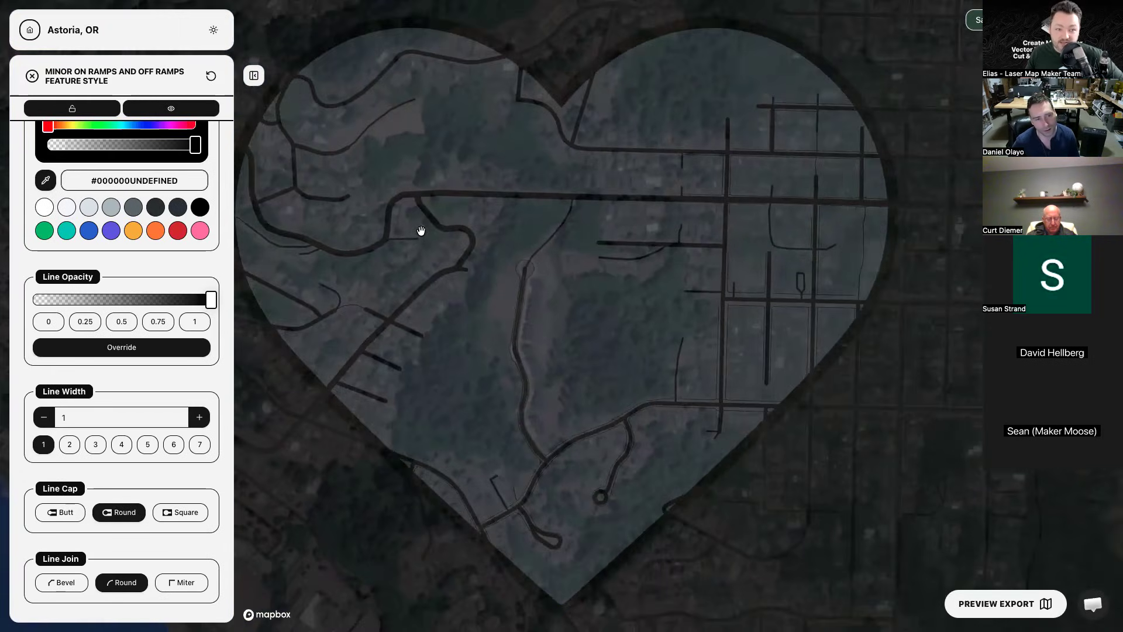
click(172, 585)
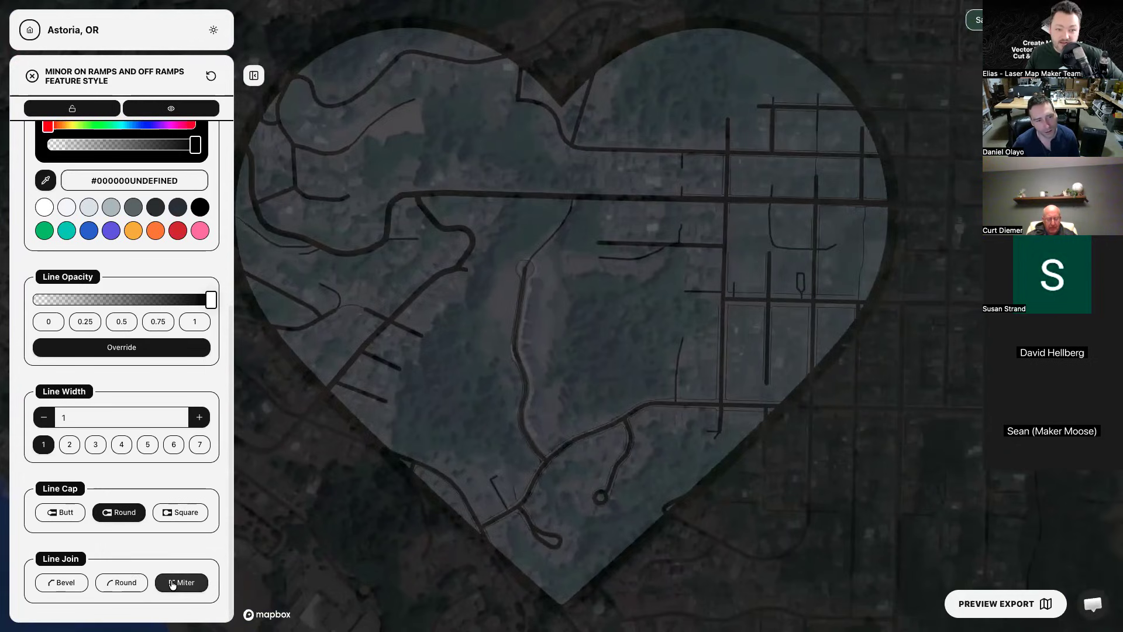
click(79, 585)
click(122, 582)
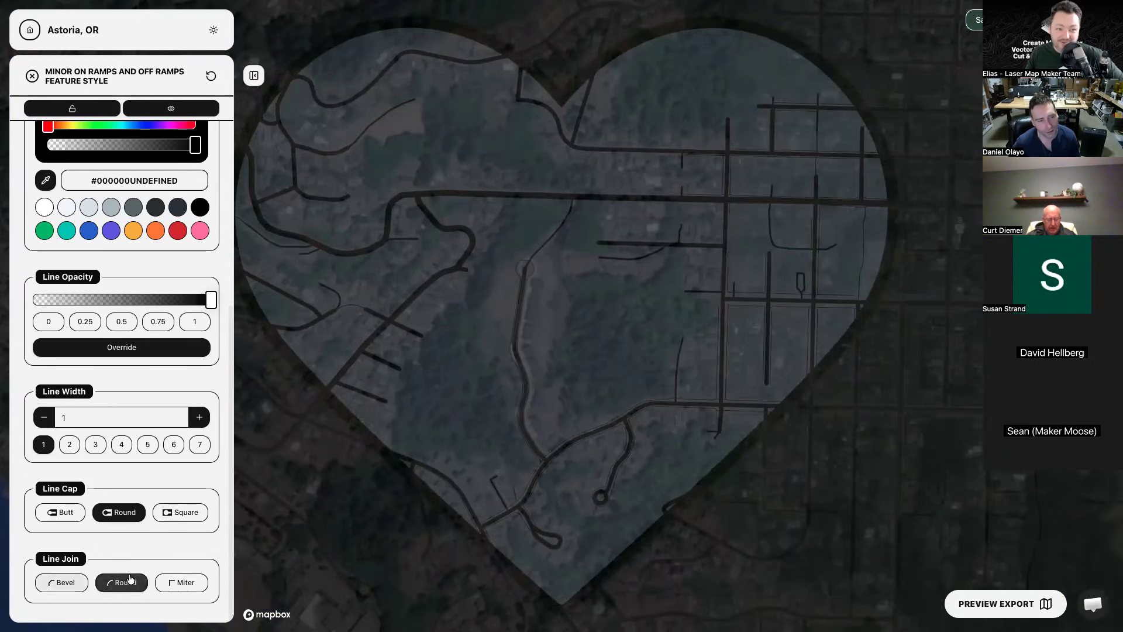
Try the Miter and Bevel line joins again on a wider area of the street grid, returning to Round after each.
scroll(529, 296, down, 5)
scroll(608, 310, up, 3)
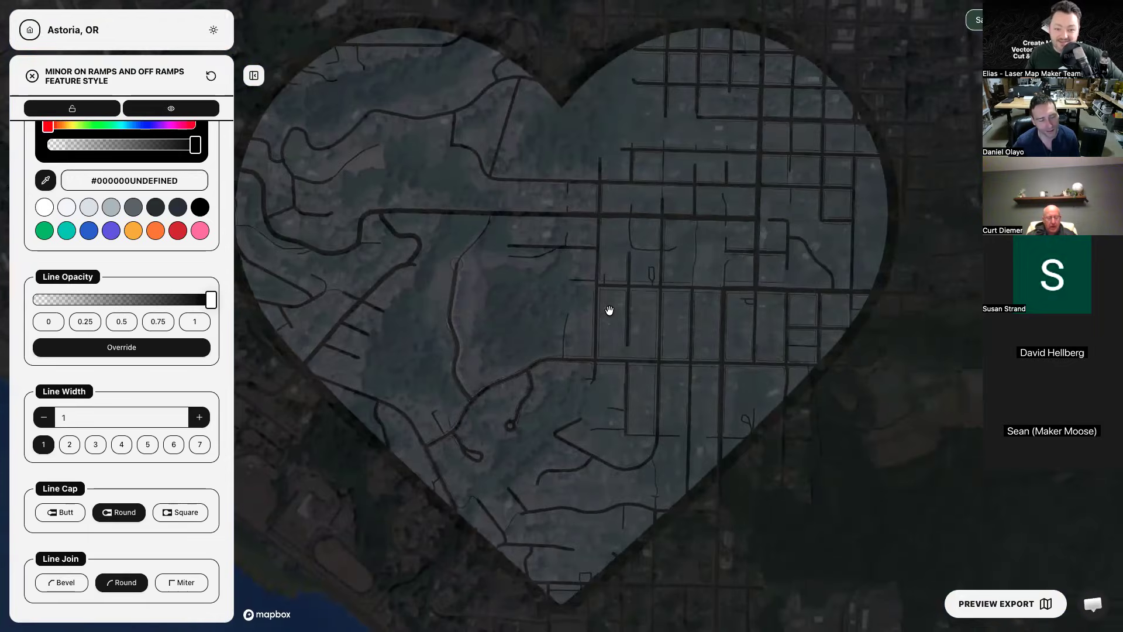
click(189, 584)
click(124, 583)
click(62, 583)
click(120, 582)
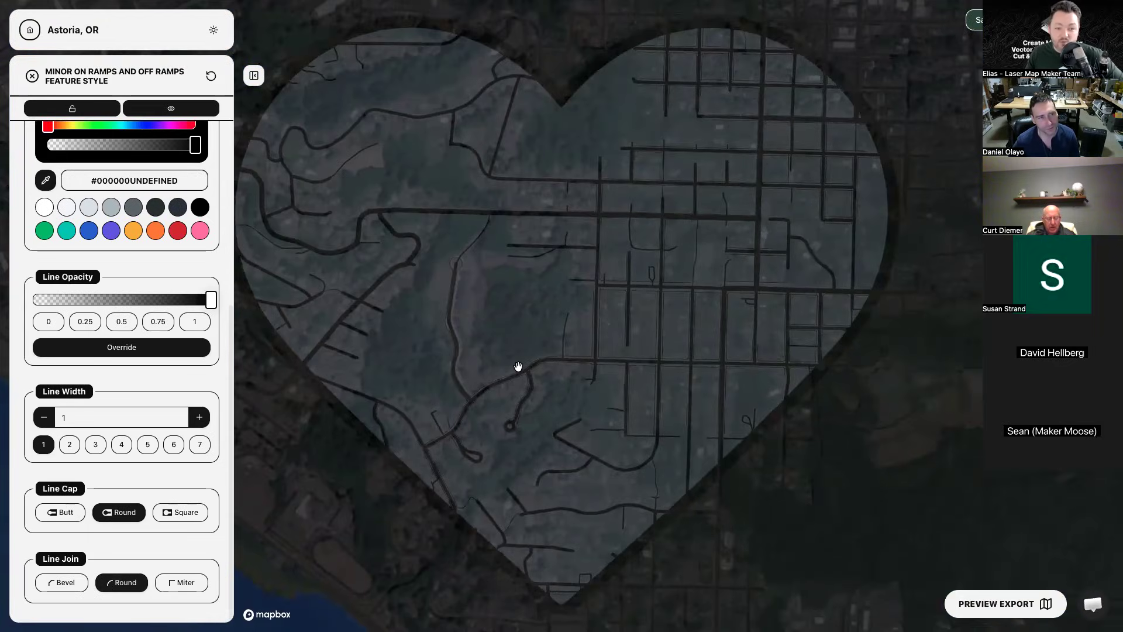
Lock the minor on-ramps and off-ramps feature and close its style settings to return to the layer list.
scroll(518, 367, down, 5)
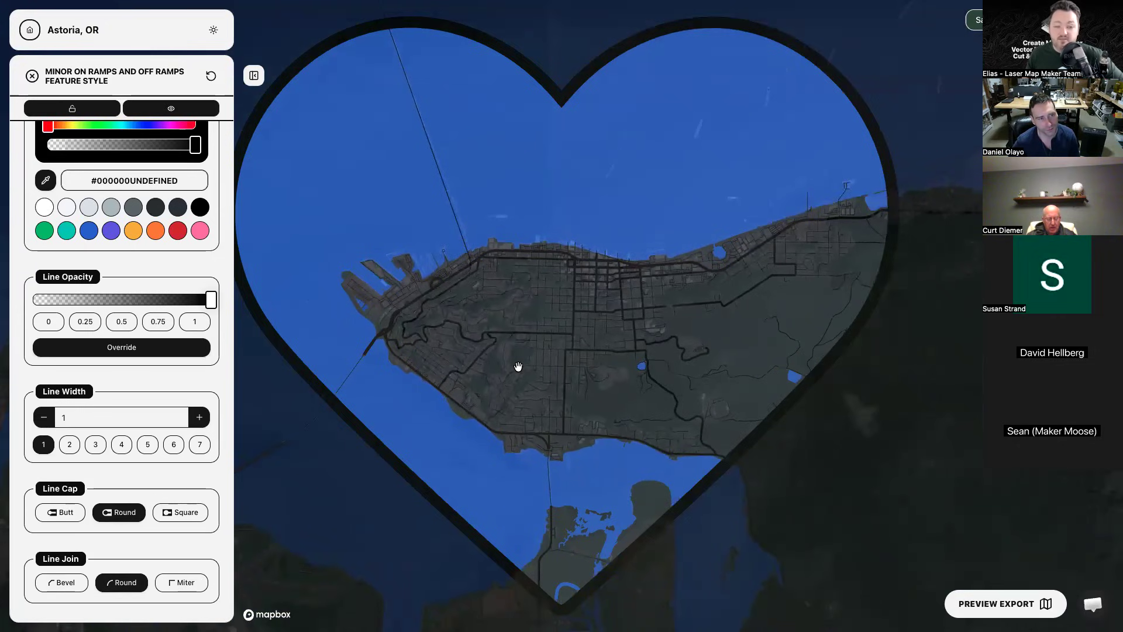
scroll(518, 366, down, 5)
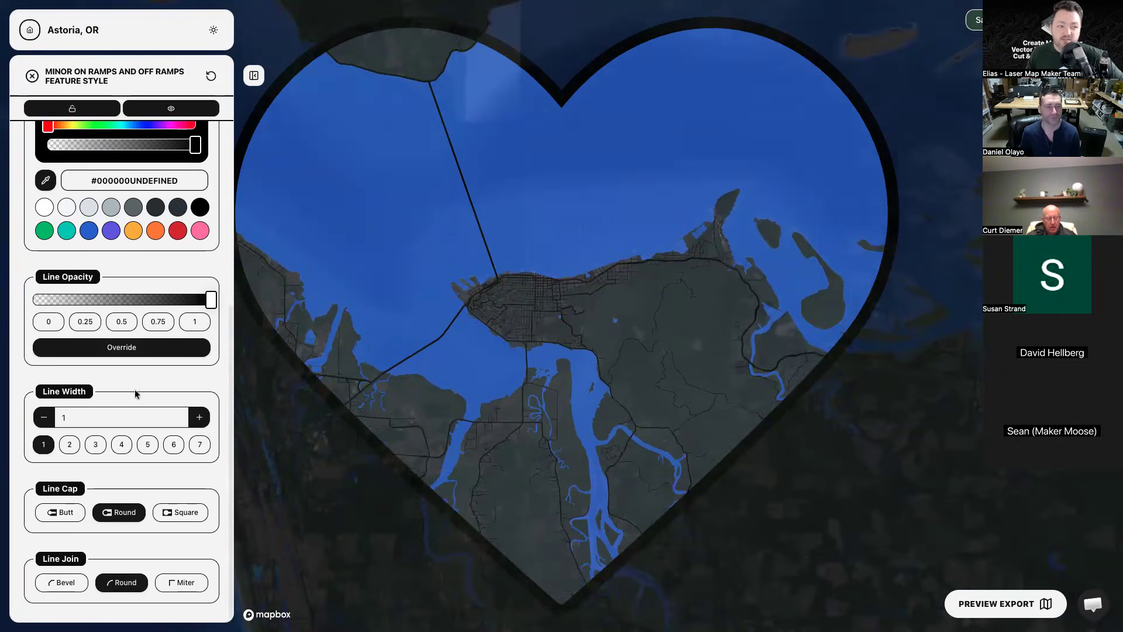
scroll(135, 390, up, 5)
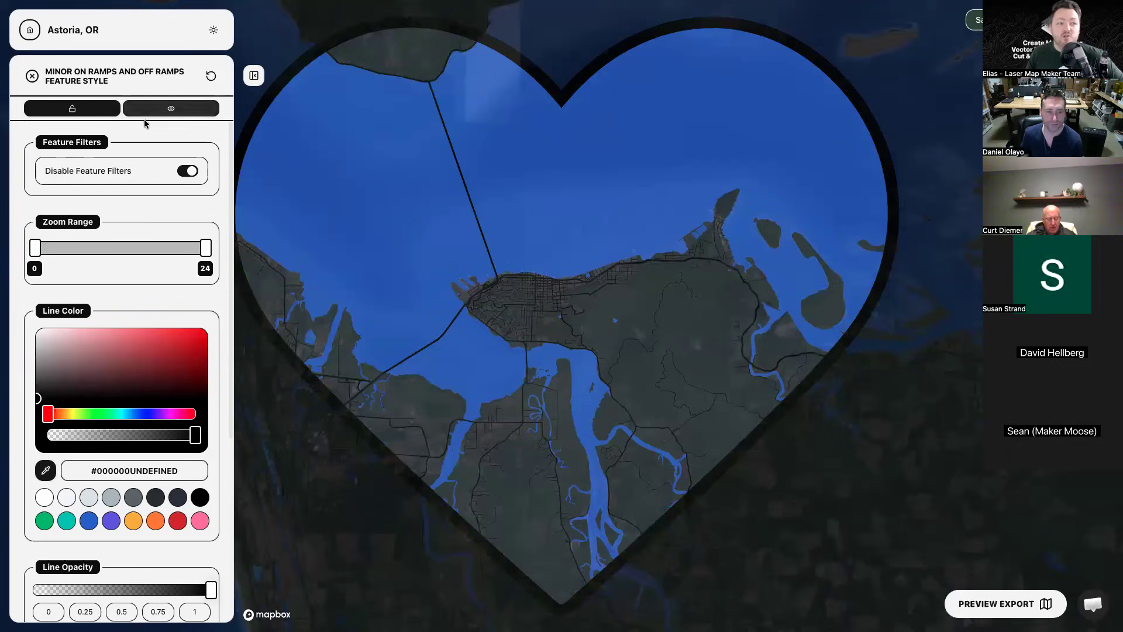
click(73, 110)
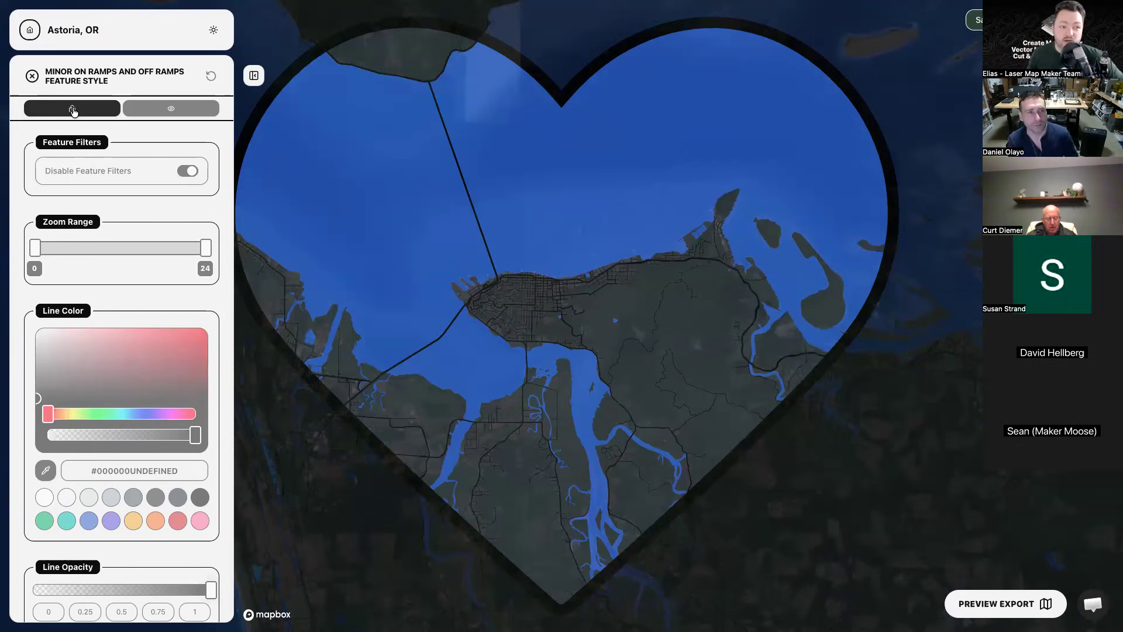
click(34, 72)
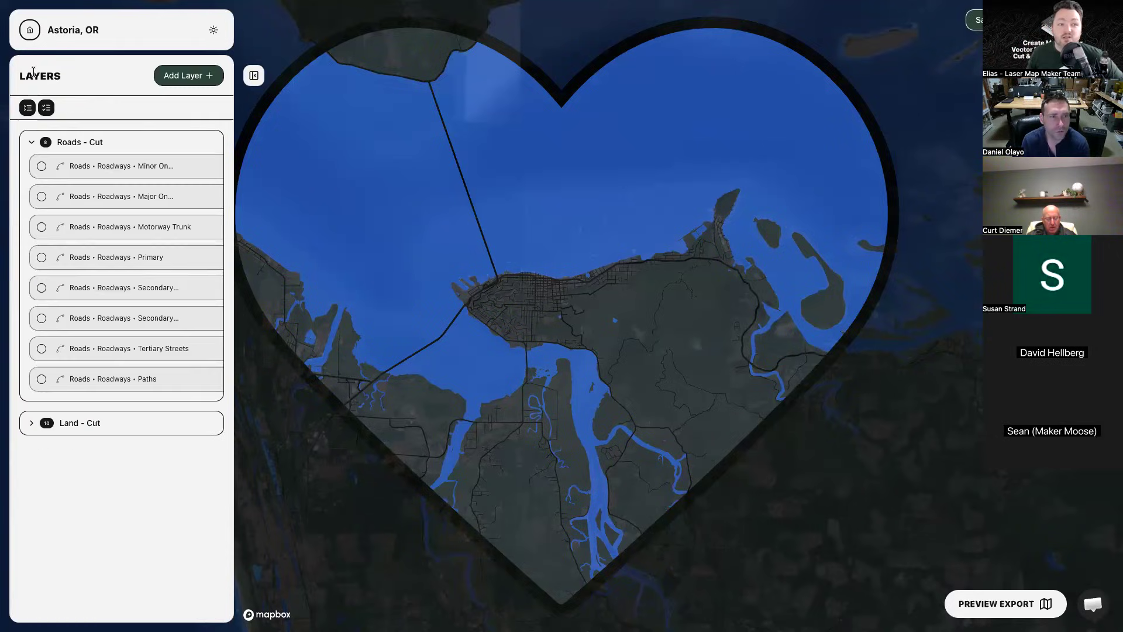
Collapse the Roads - Cut layer and switch its visibility off and back on twice.
click(93, 142)
click(214, 142)
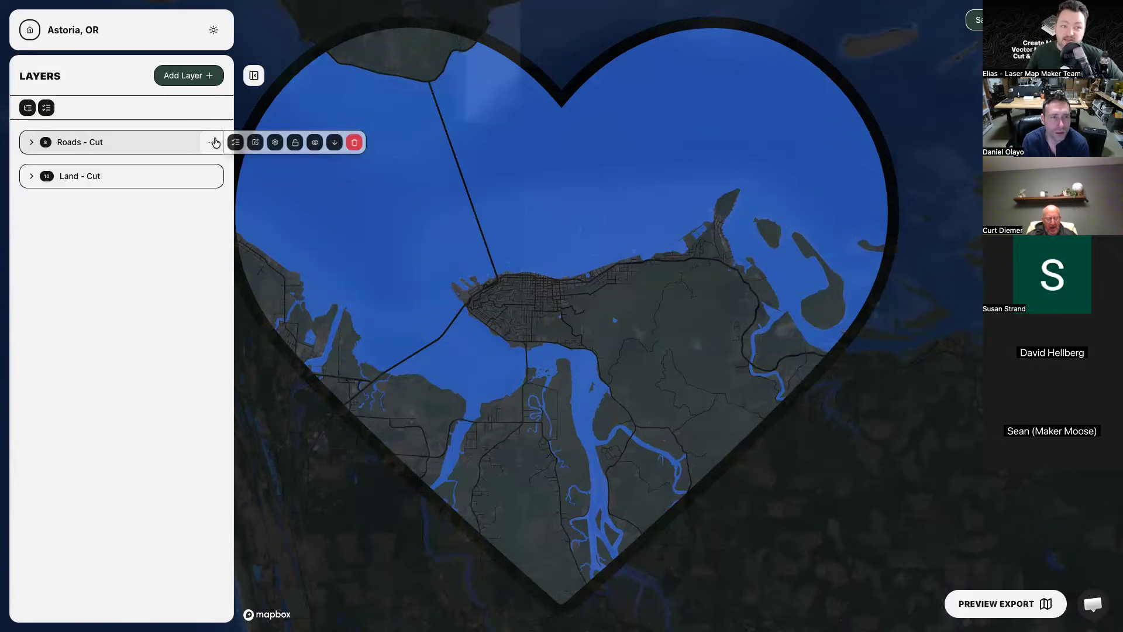
click(315, 143)
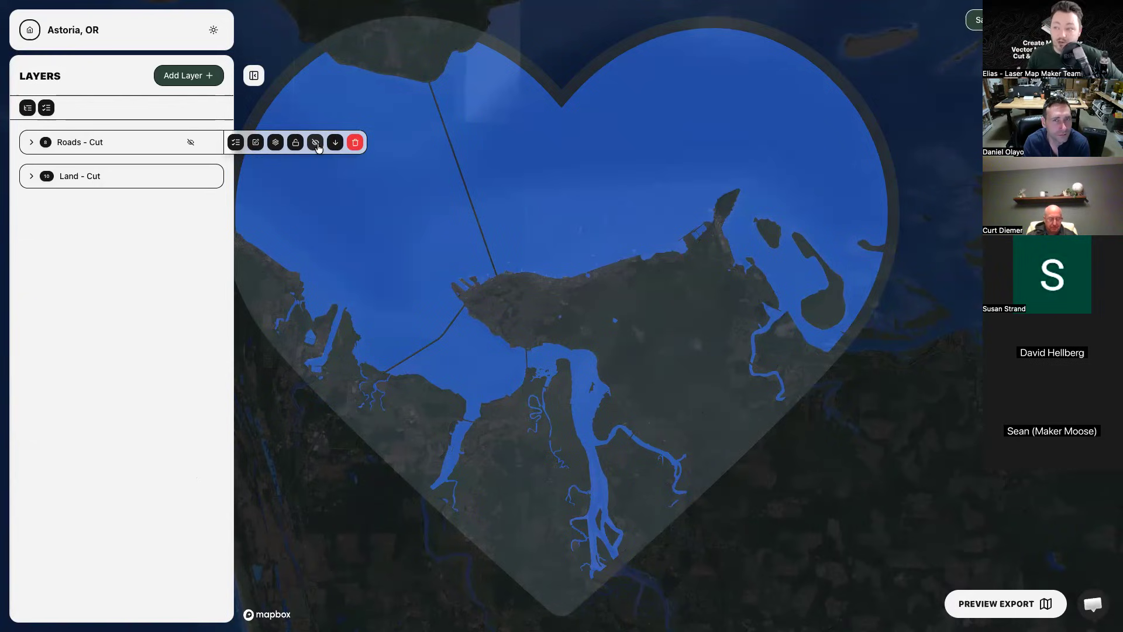
click(316, 143)
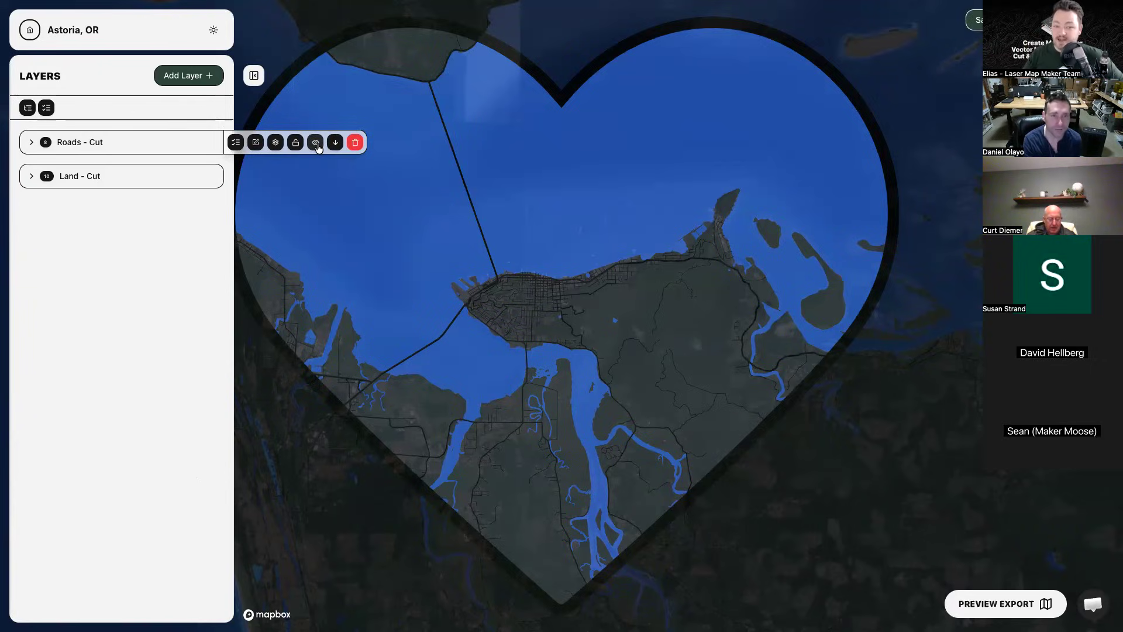
click(316, 143)
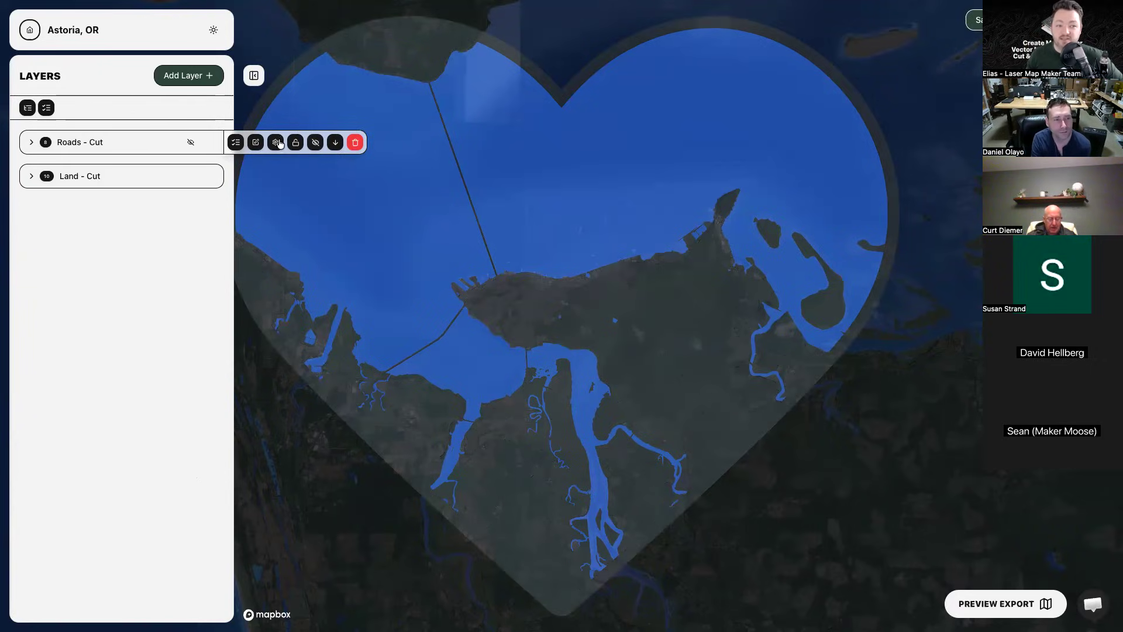
click(316, 143)
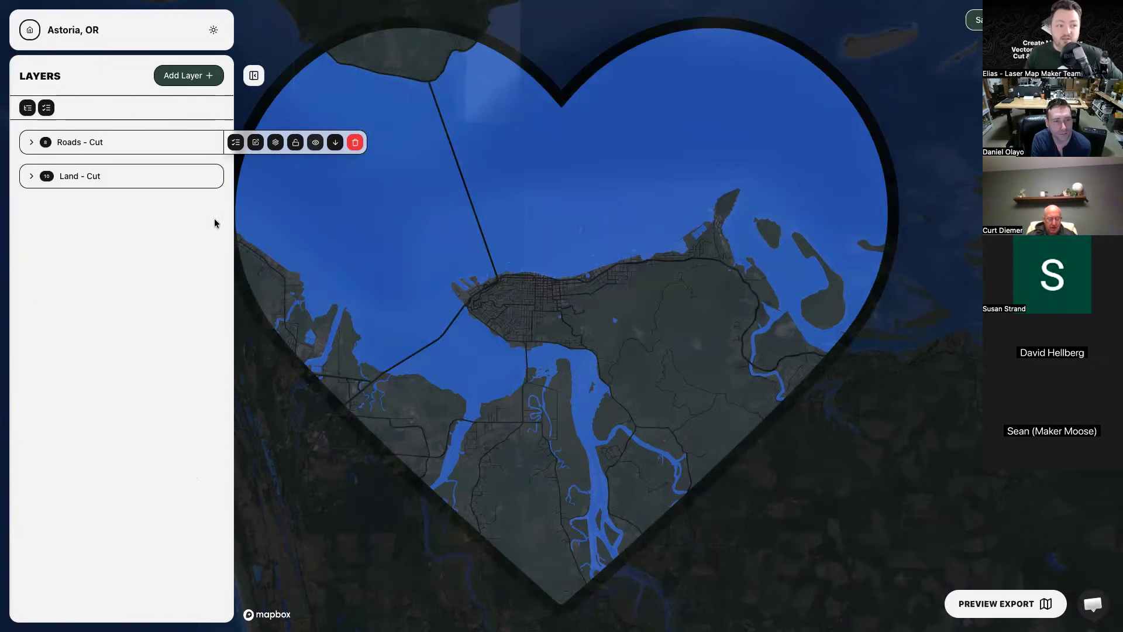
Demonstrate expanding and collapsing the layers, and select all features in Roads - Cut and Land - Cut with both layers left collapsed.
click(27, 108)
click(27, 108)
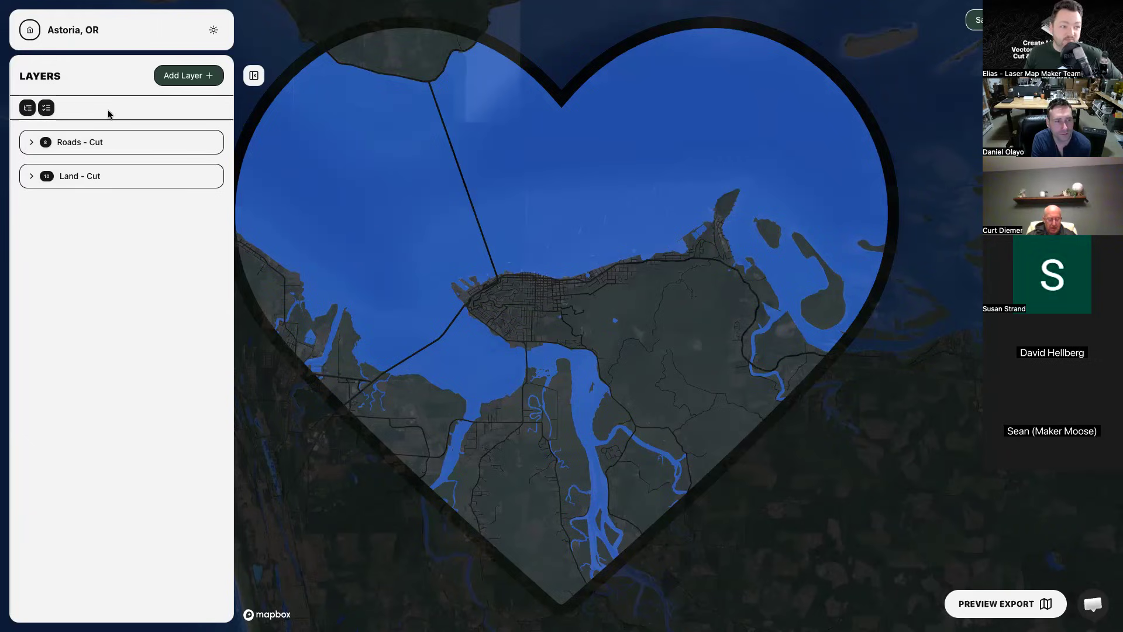
click(46, 109)
click(46, 108)
click(46, 108)
click(26, 108)
click(26, 108)
click(27, 109)
click(26, 109)
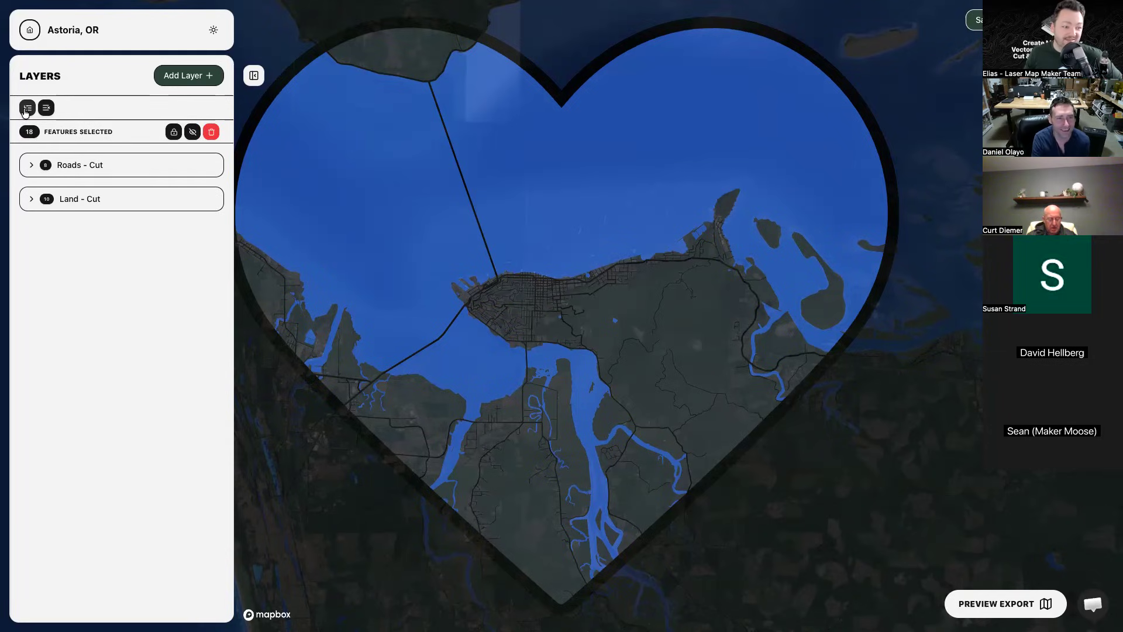
click(122, 170)
click(121, 170)
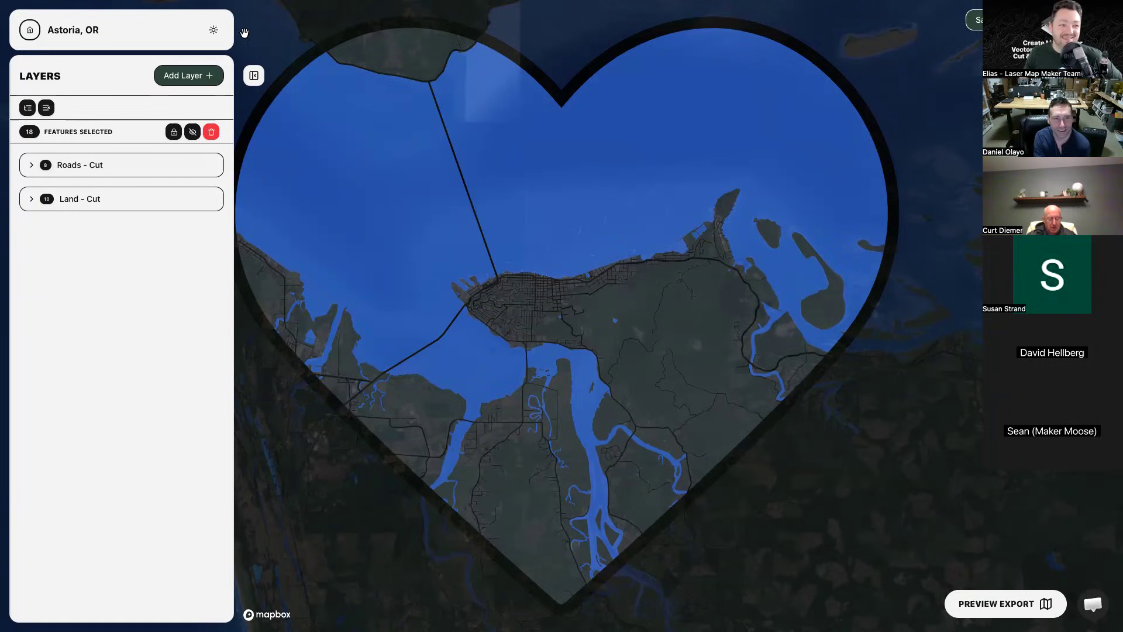
mouse_move(327, 5)
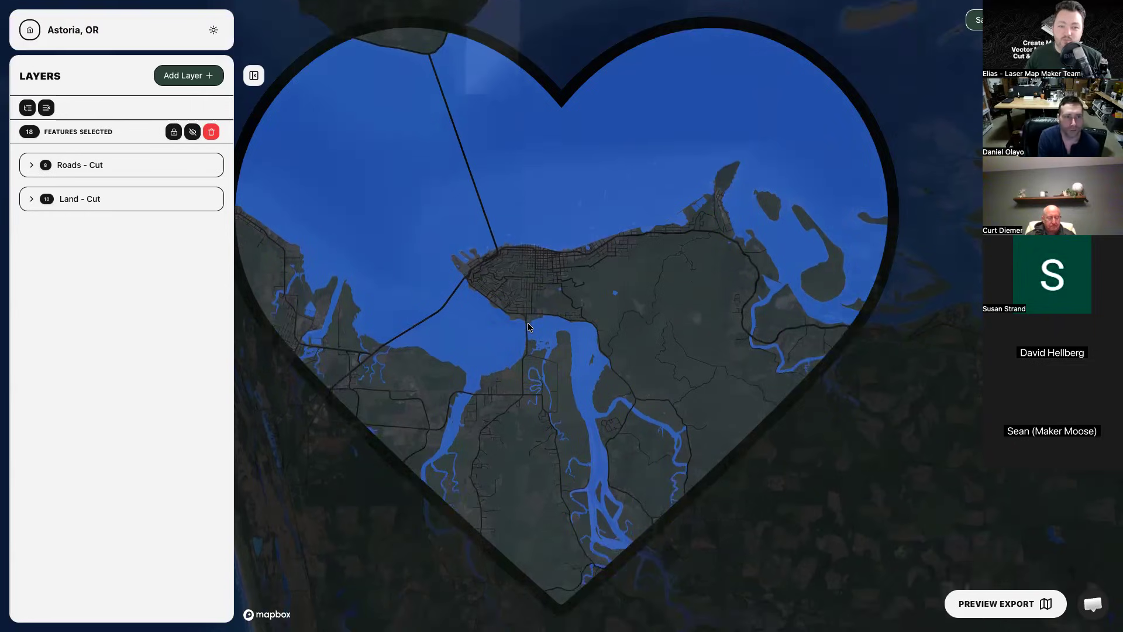
scroll(528, 322, up, 3)
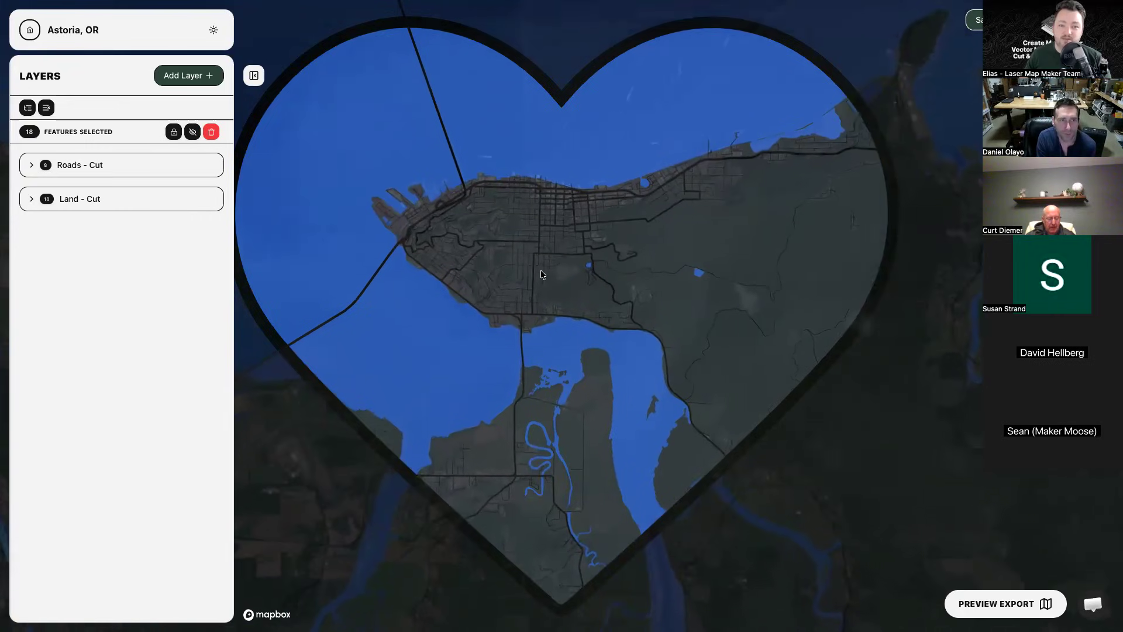